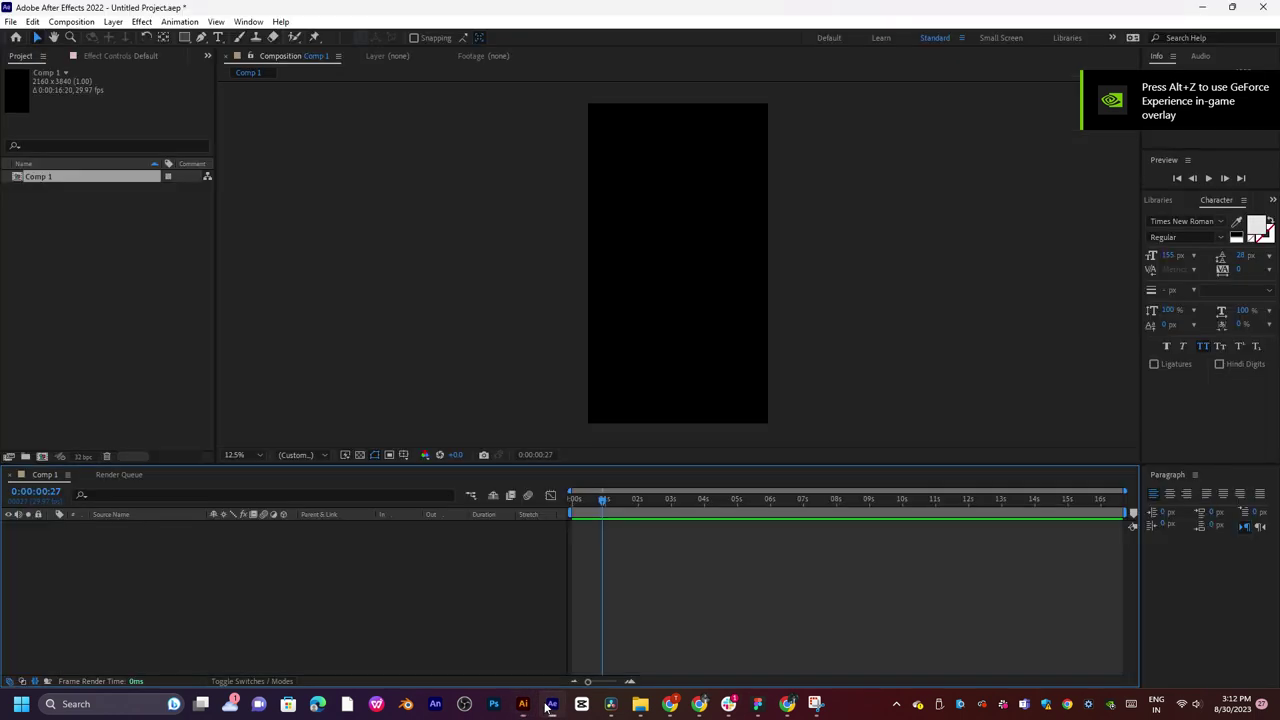
Import 01.ai, 04.ai and 05.ai from folder 02 into the After Effects project.
mouse_move(640, 704)
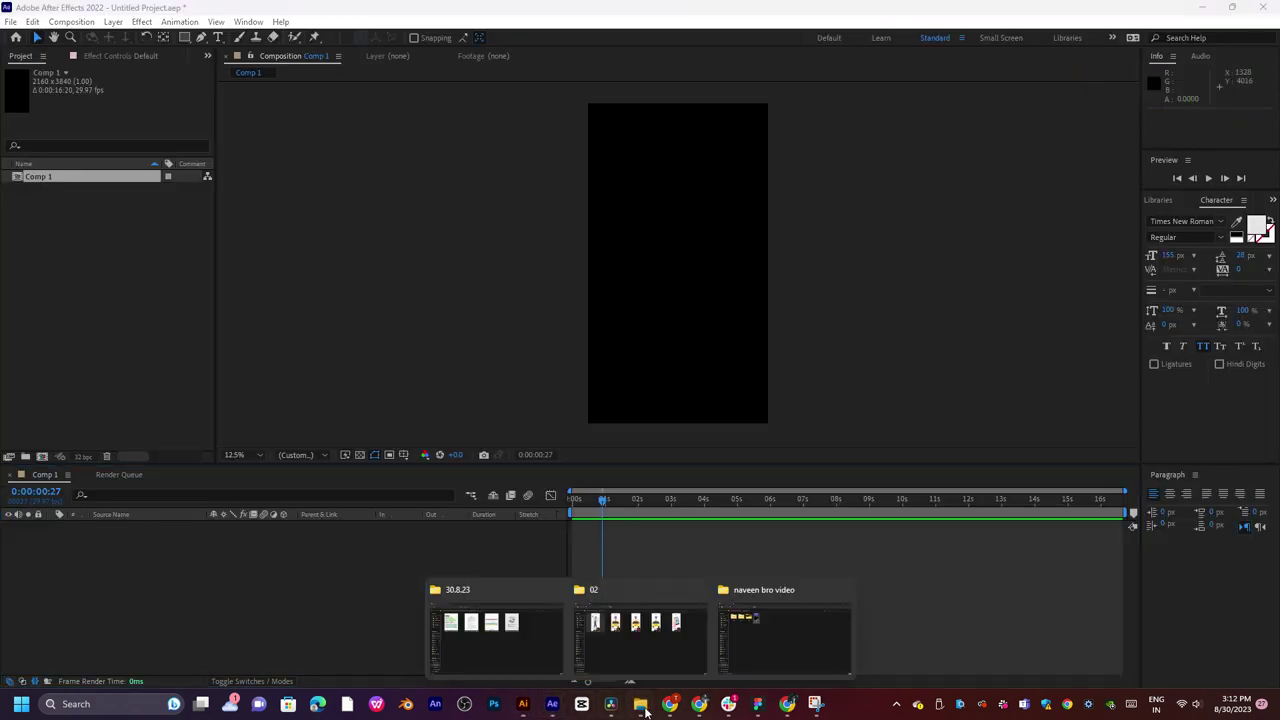
left_click(685, 660)
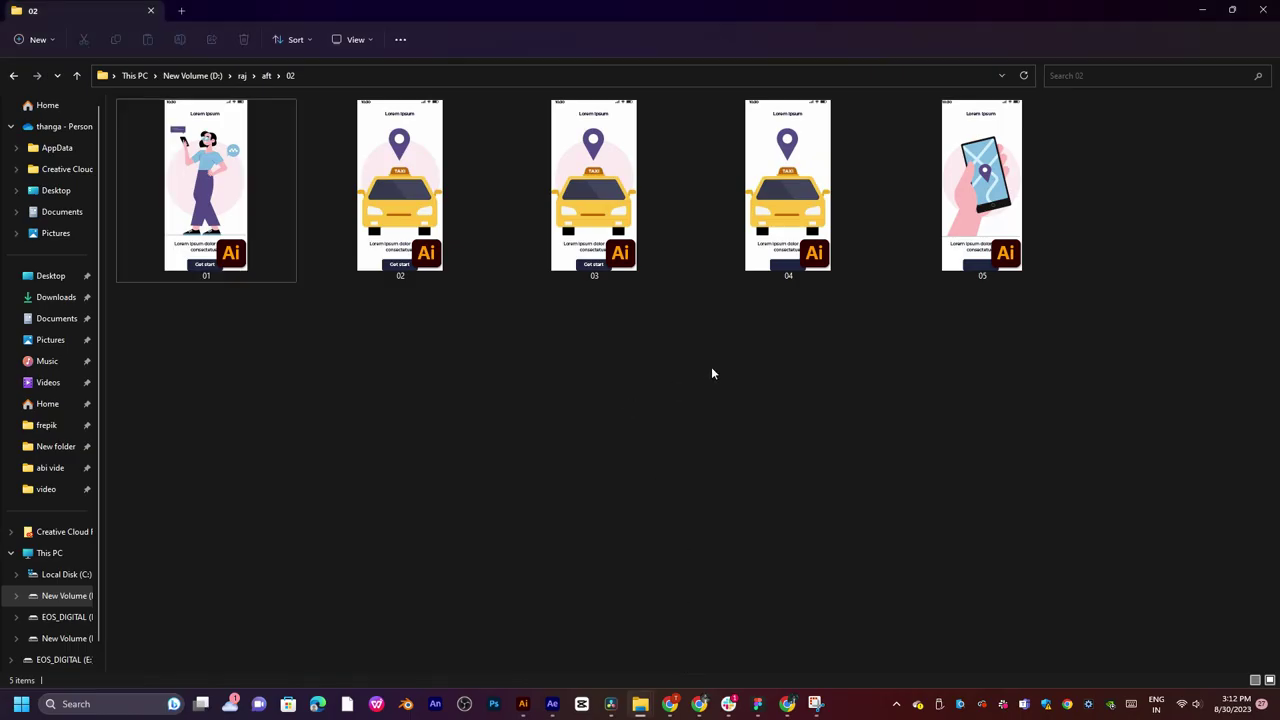
left_click_drag(983, 352, 784, 222)
left_click_drag(1000, 357, 824, 250)
left_click(235, 248, "ctrl")
left_click_drag(230, 208, 144, 331)
key("alt+Tab")
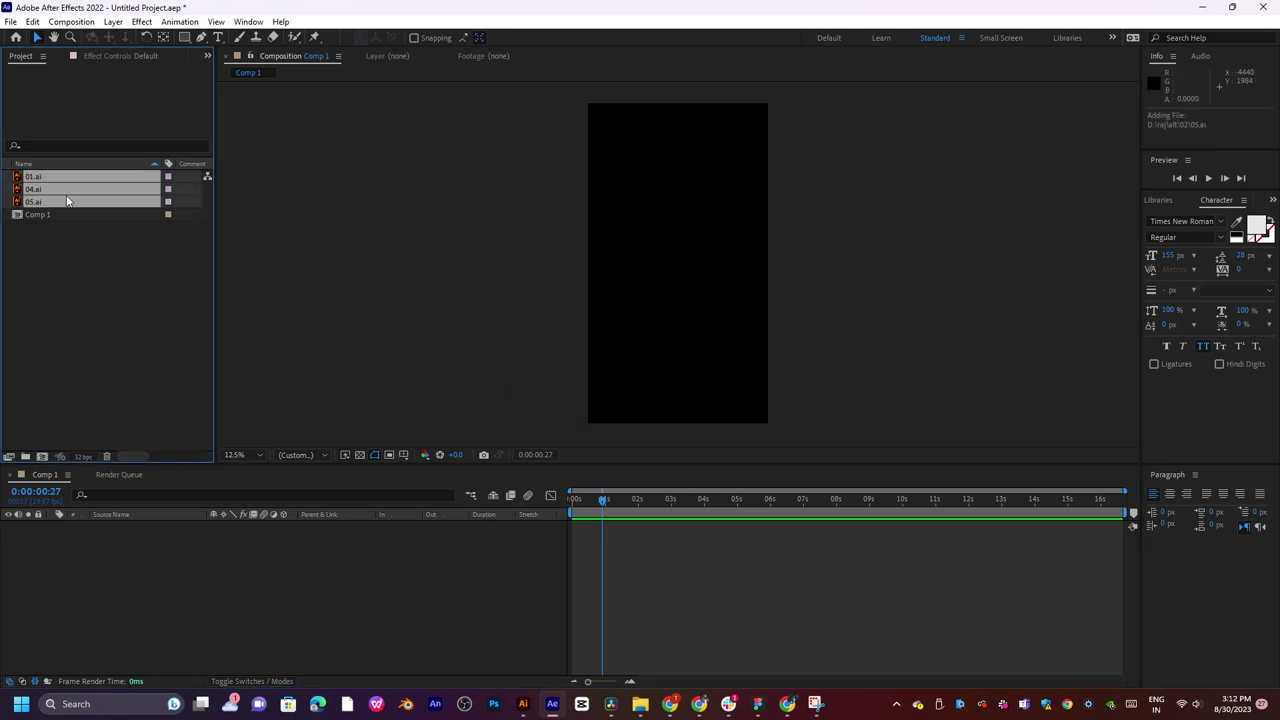
Dismiss creating a new composition from the selection and undo the import of the three Illustrator files.
right_click(67, 201)
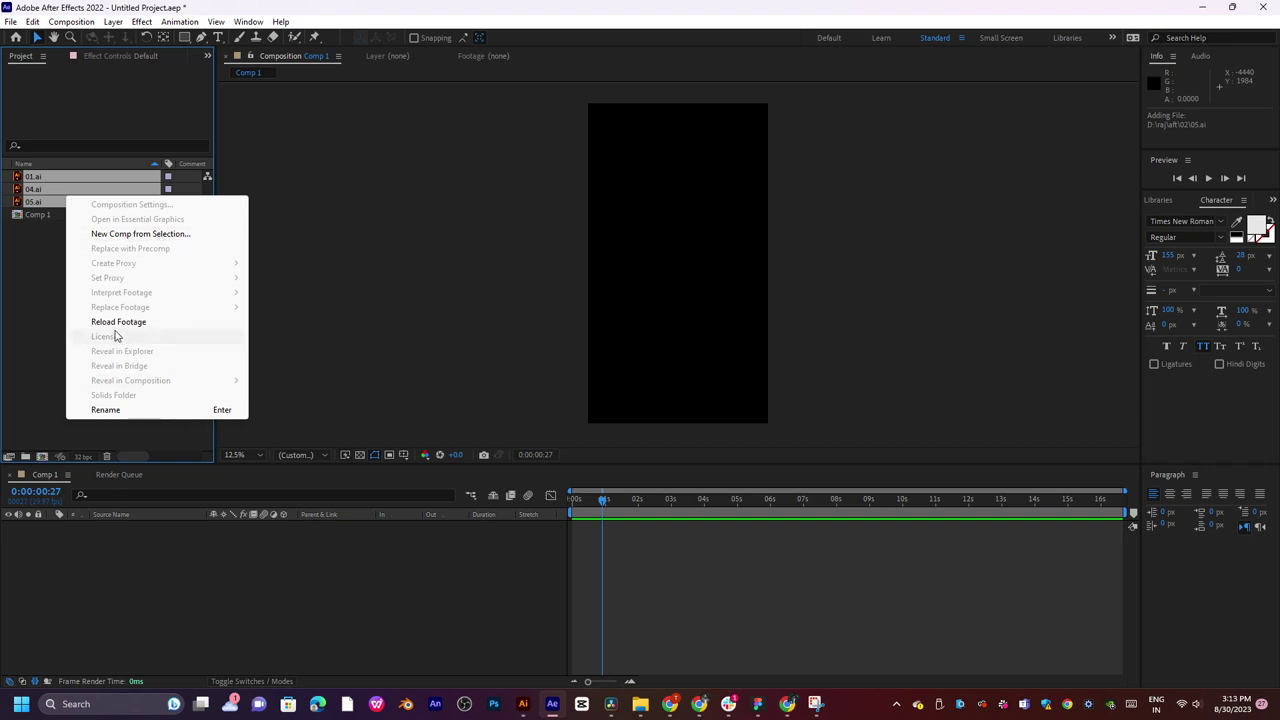
left_click(131, 234)
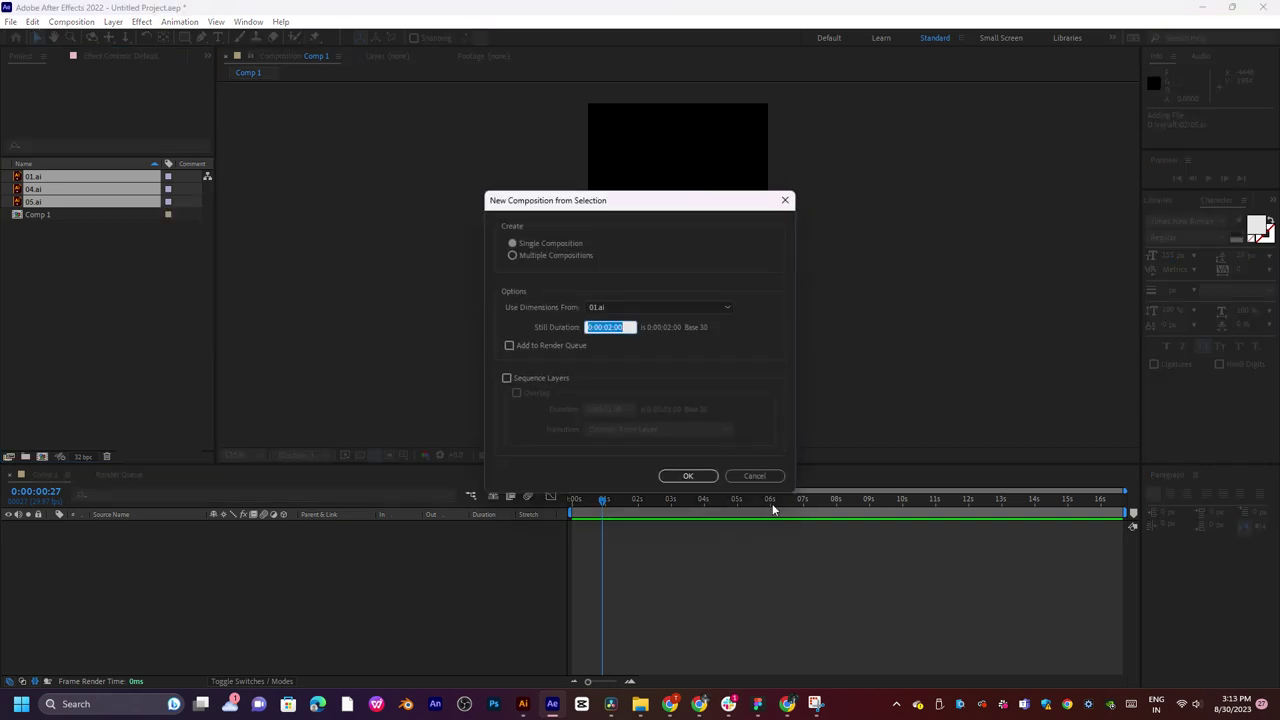
left_click(751, 478)
left_click(95, 347)
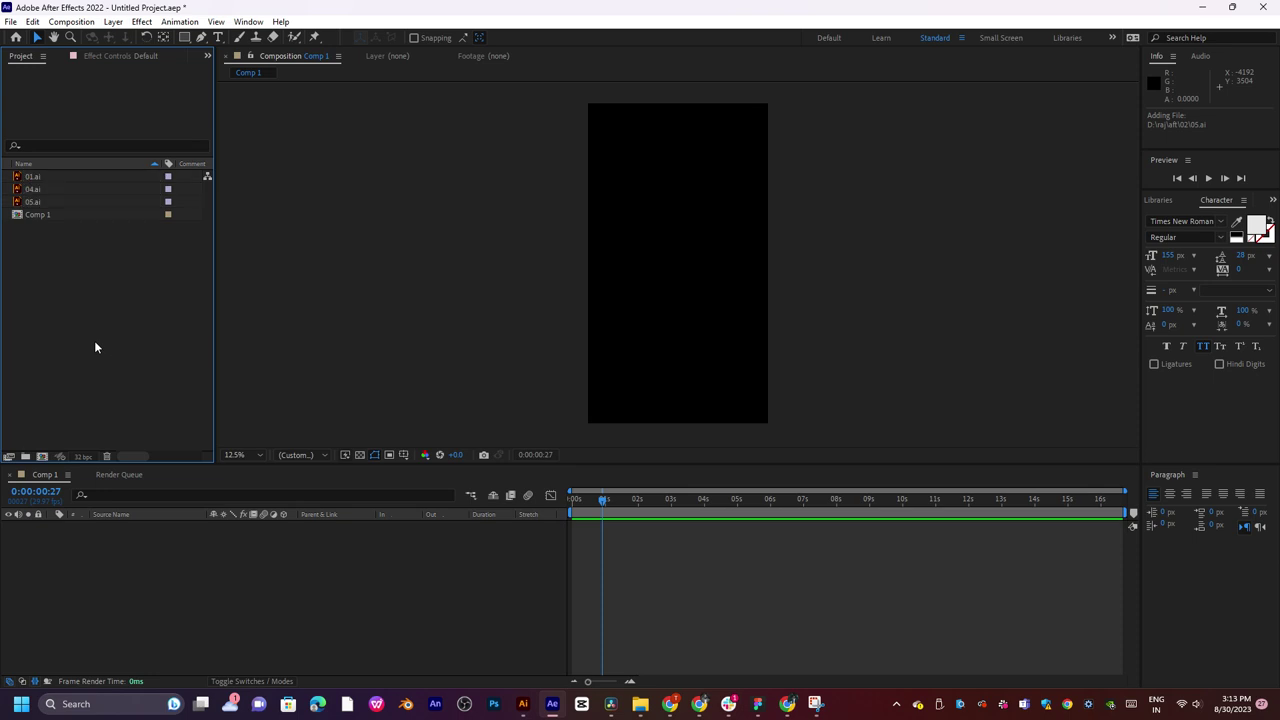
key("ctrl+z")
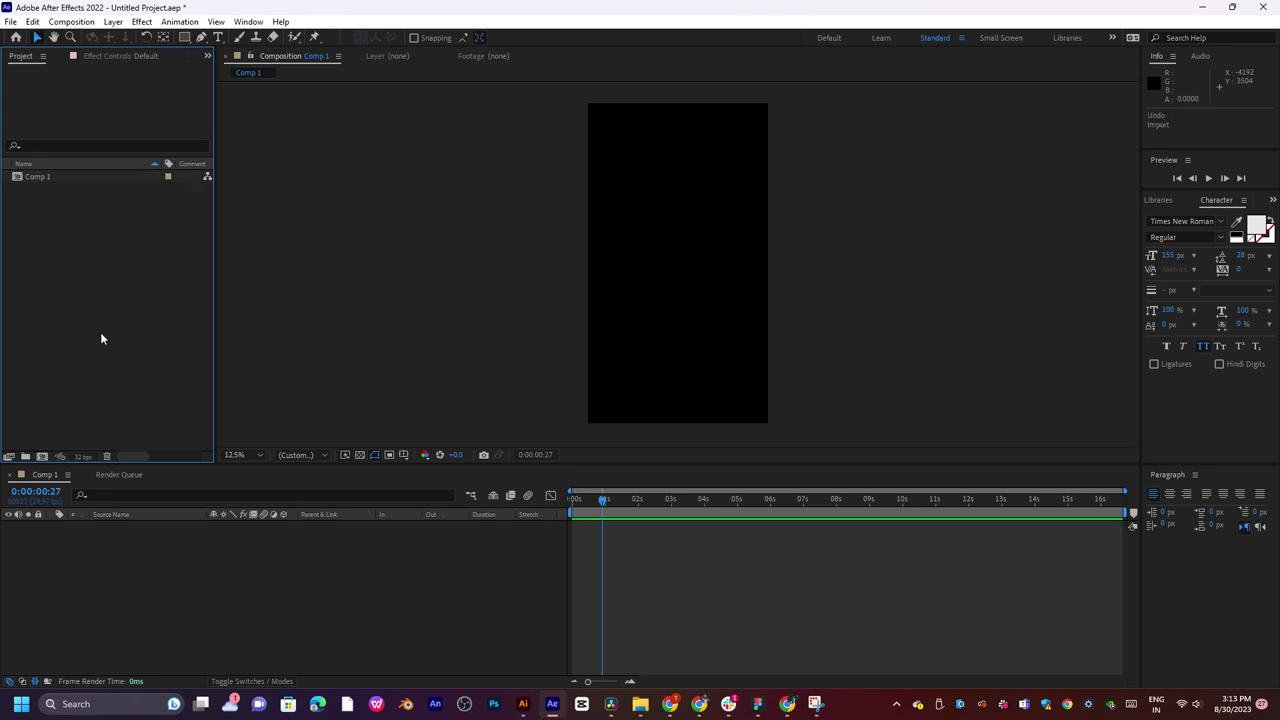
Import 05.ai from folder 02 into Comp 1 as a Composition with Document Size footage dimensions.
left_click(690, 590)
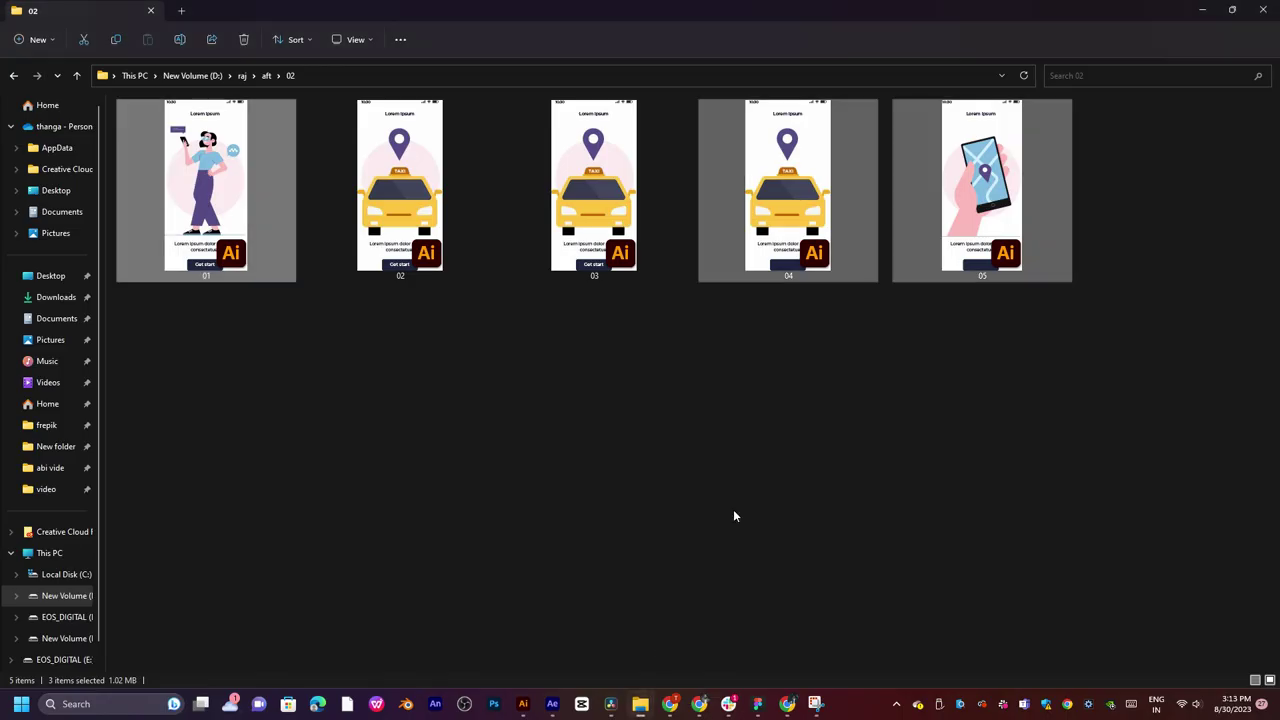
left_click(982, 190)
left_click_drag(982, 190, 600, 538)
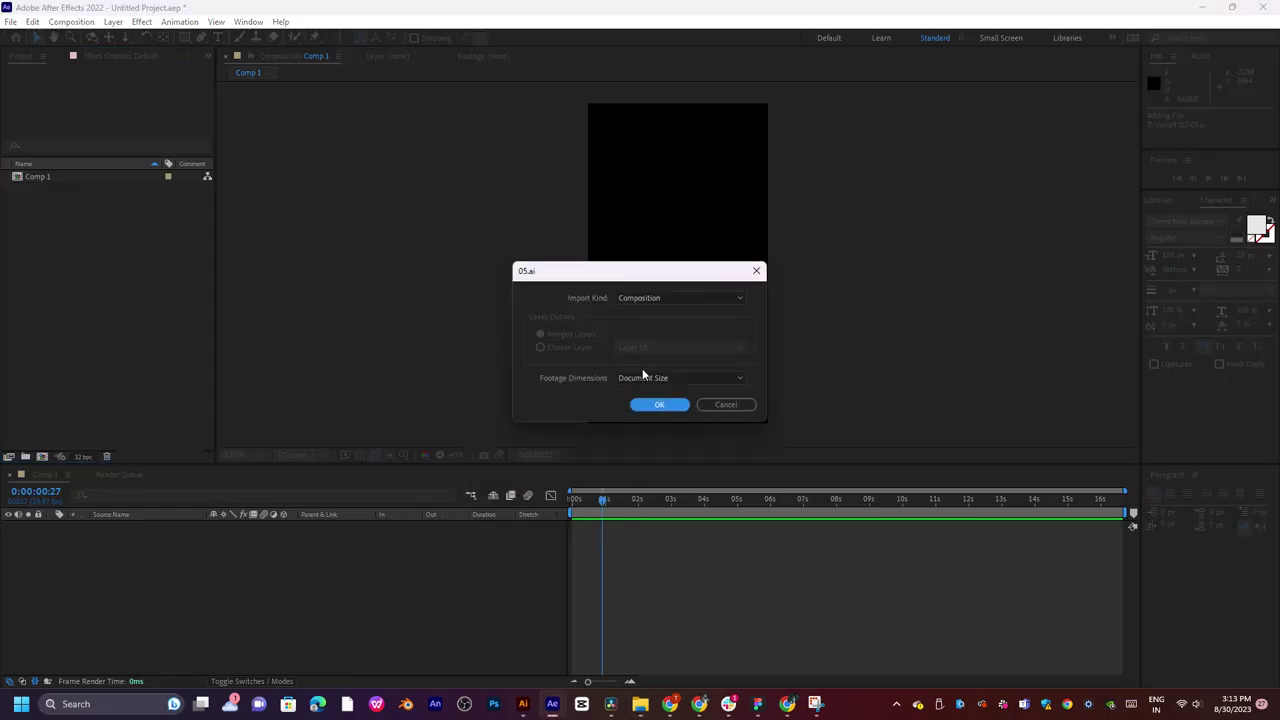
left_click(660, 298)
left_click(649, 326)
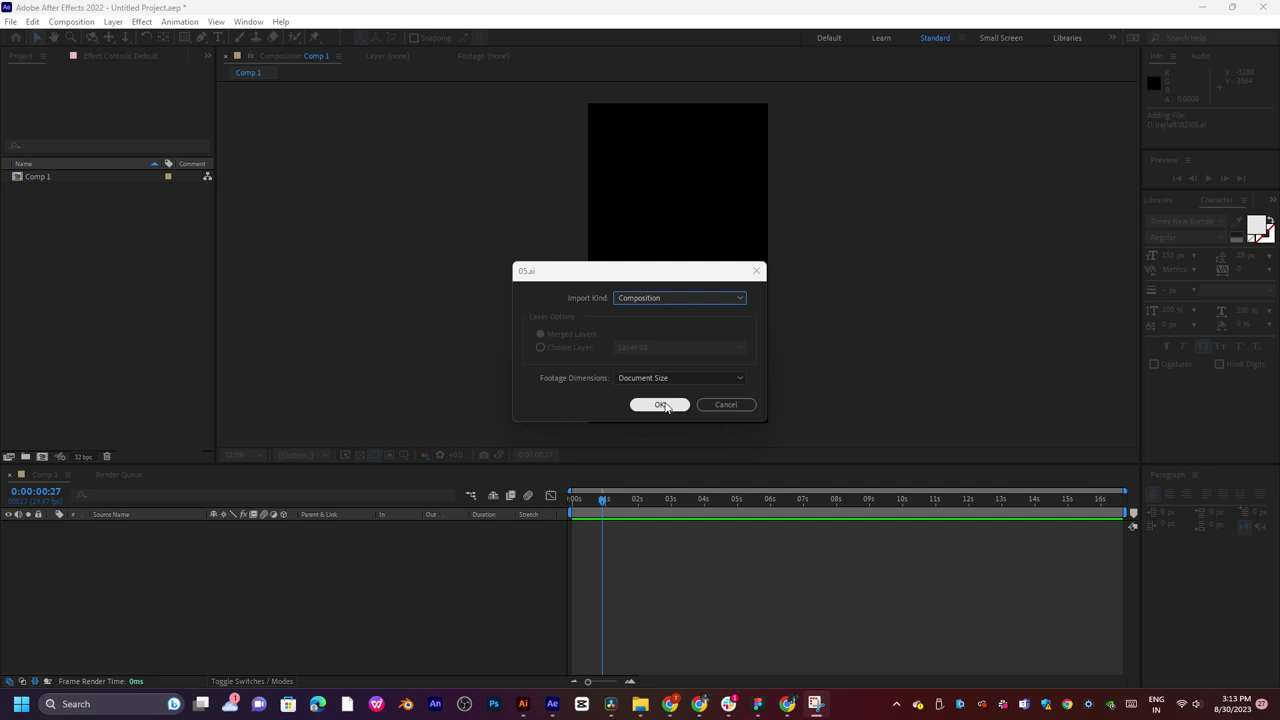
left_click(659, 404)
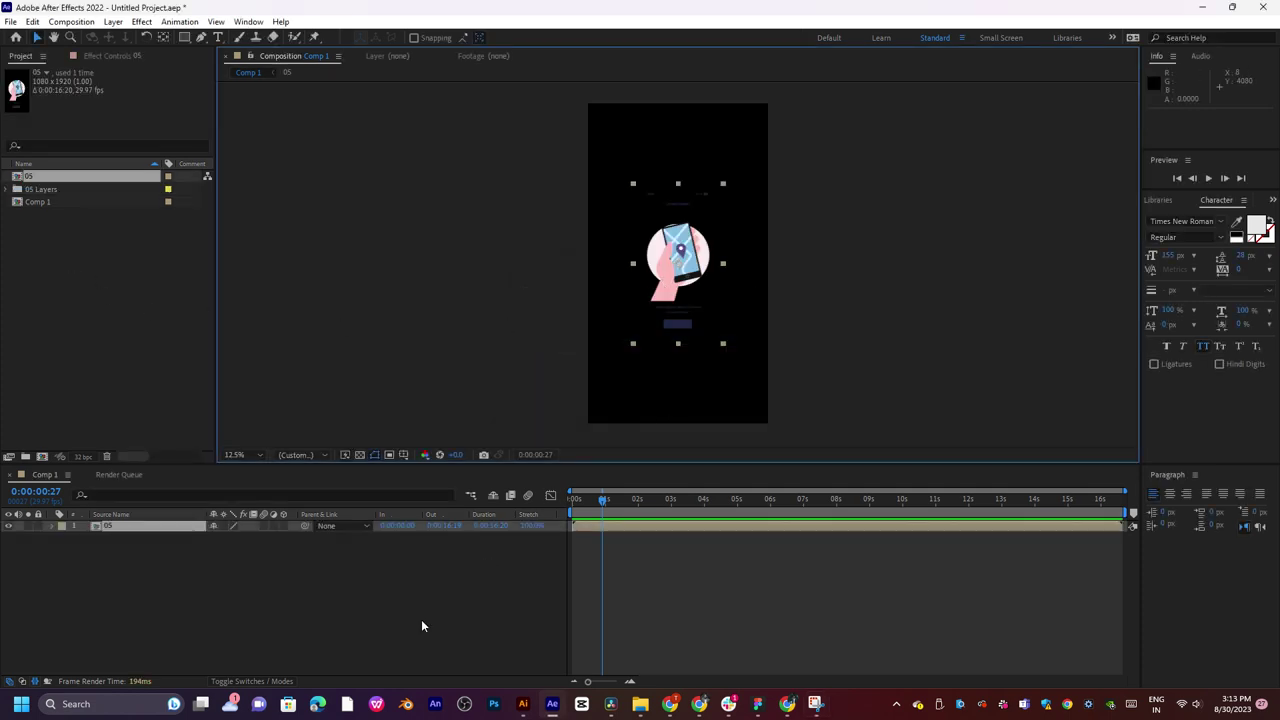
In the nested 05 composition, add a white 1080 x 1920 px solid and place it beneath all other layers.
double_click(126, 527)
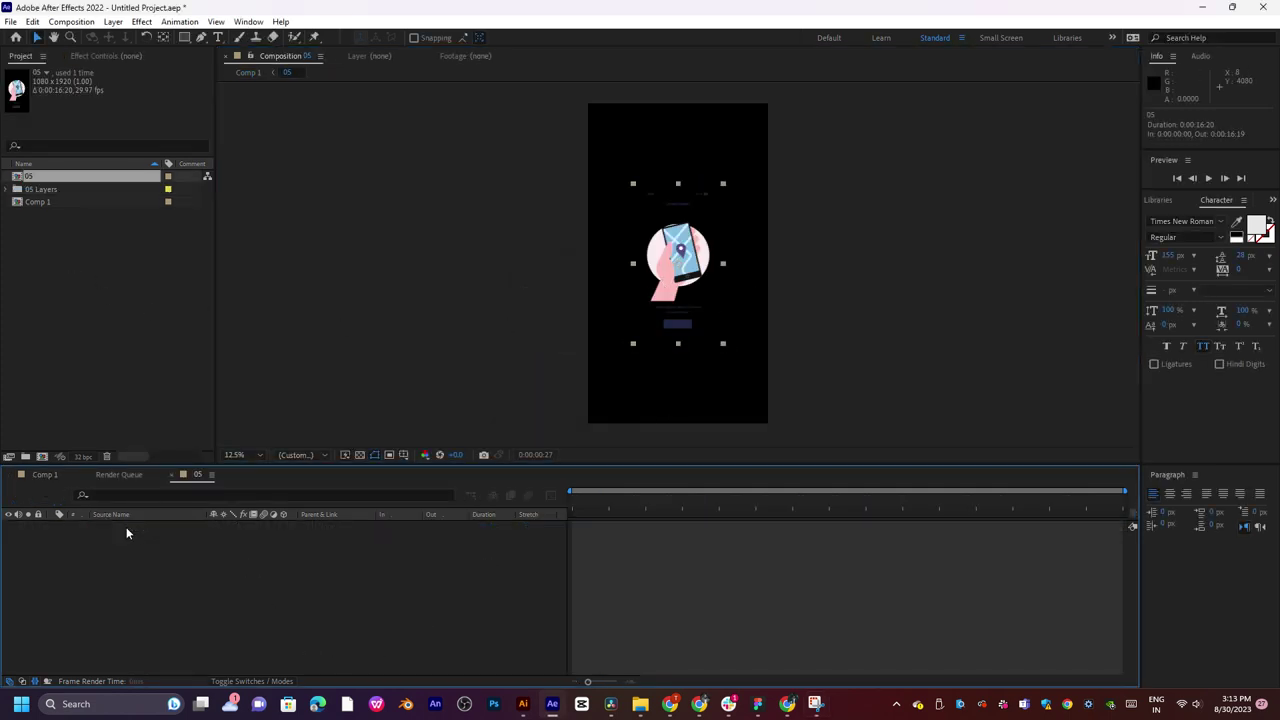
right_click(172, 661)
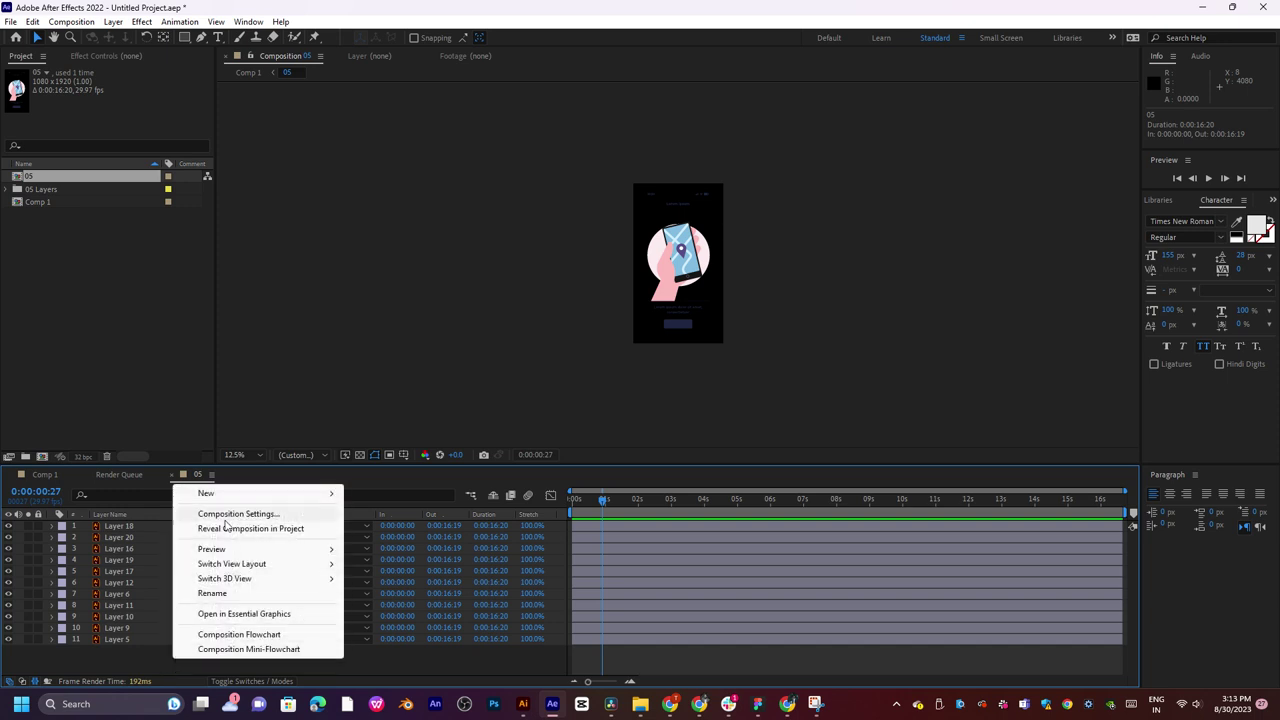
mouse_move(290, 494)
left_click(390, 530)
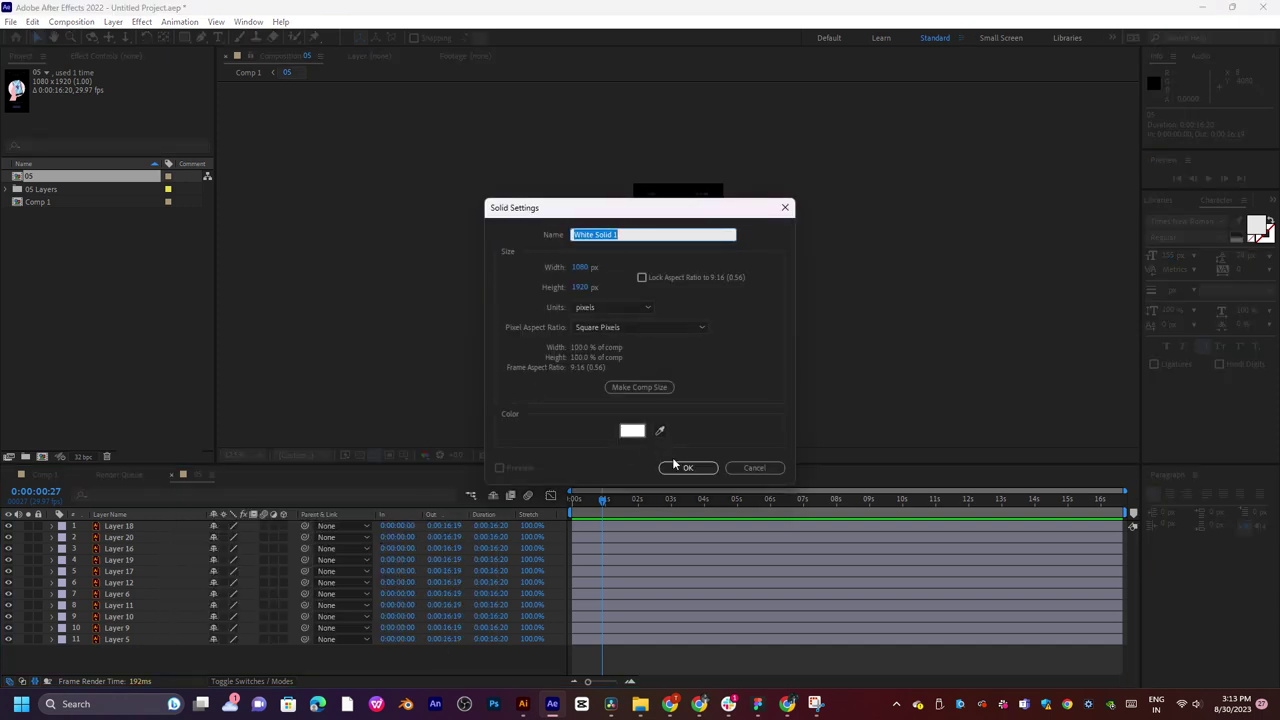
left_click(700, 470)
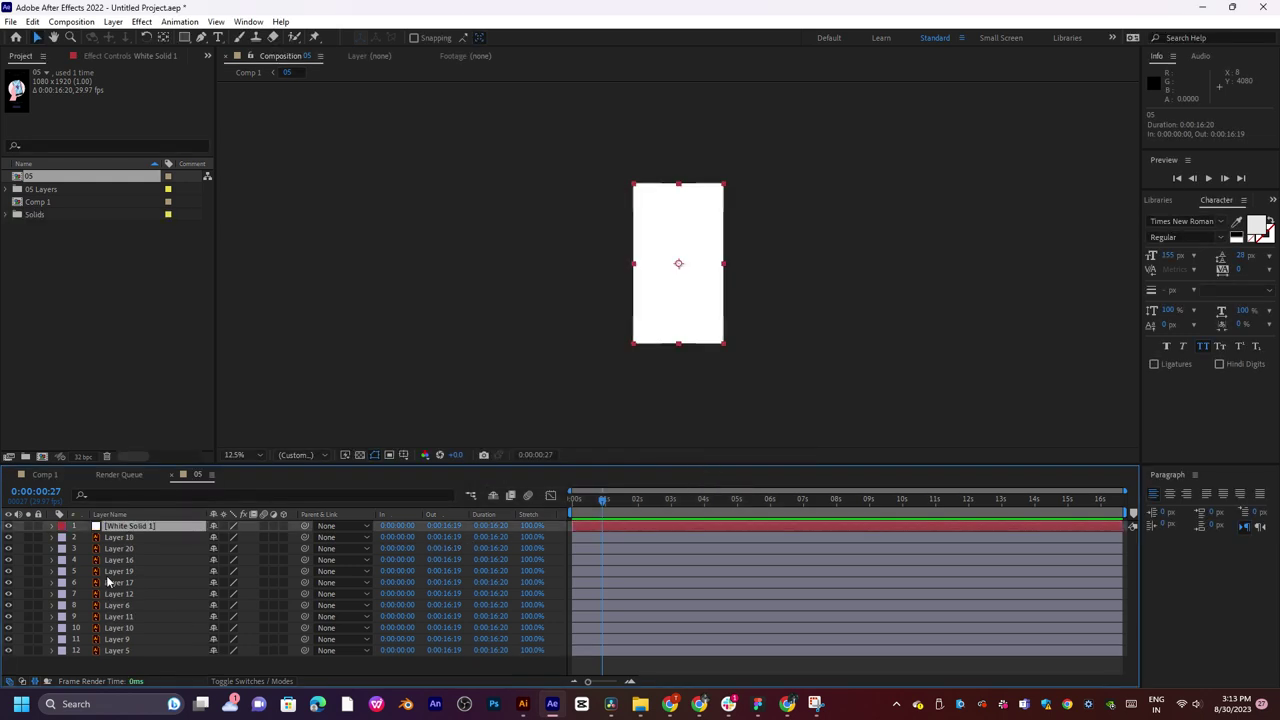
left_click_drag(126, 533, 150, 655)
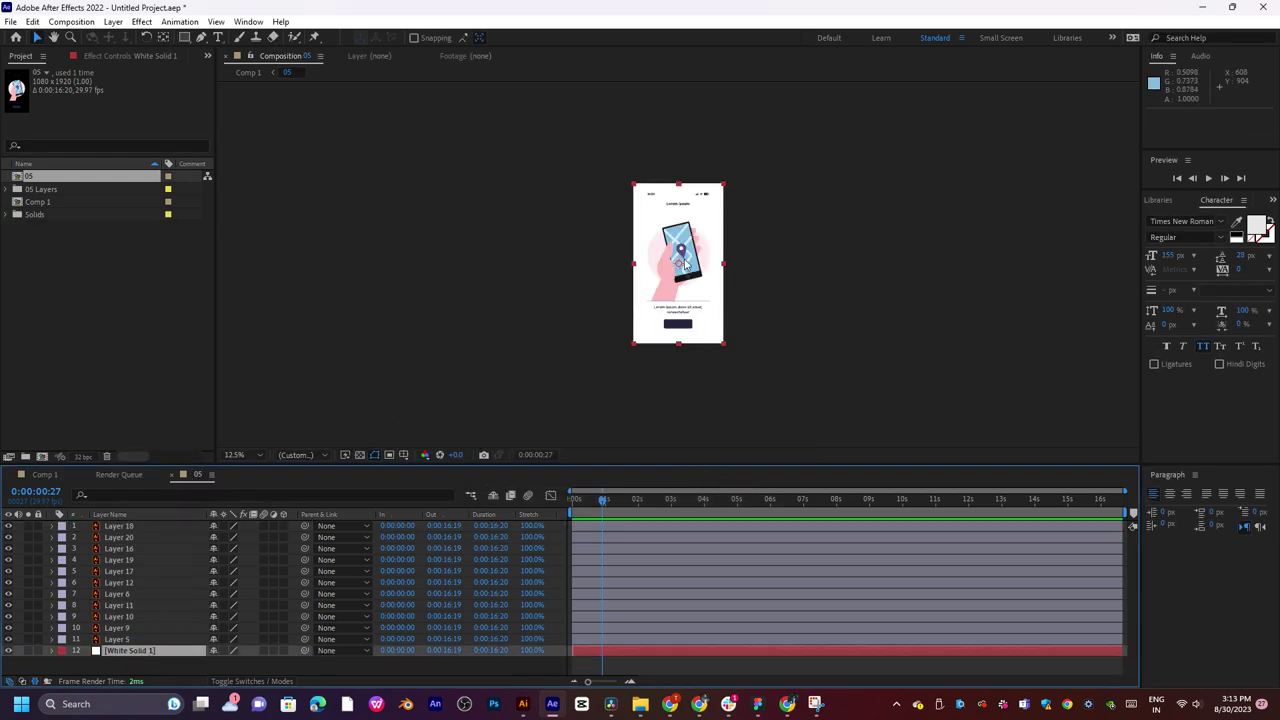
Lock the white solid layer in the 05 composition.
scroll(686, 256, "up", 4)
scroll(686, 256, "down", 2)
mouse_move(686, 250)
left_mouse_down()
mouse_move(690, 233)
mouse_move(694, 251)
left_mouse_up()
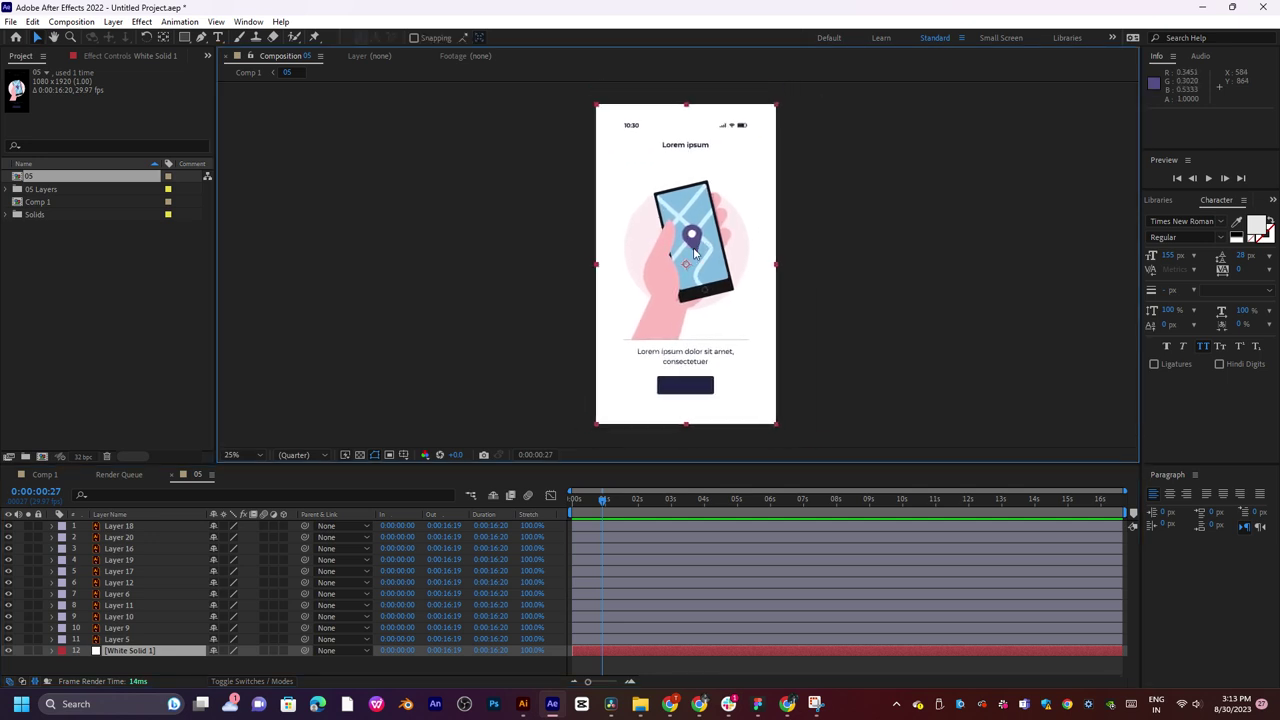
left_click(136, 327)
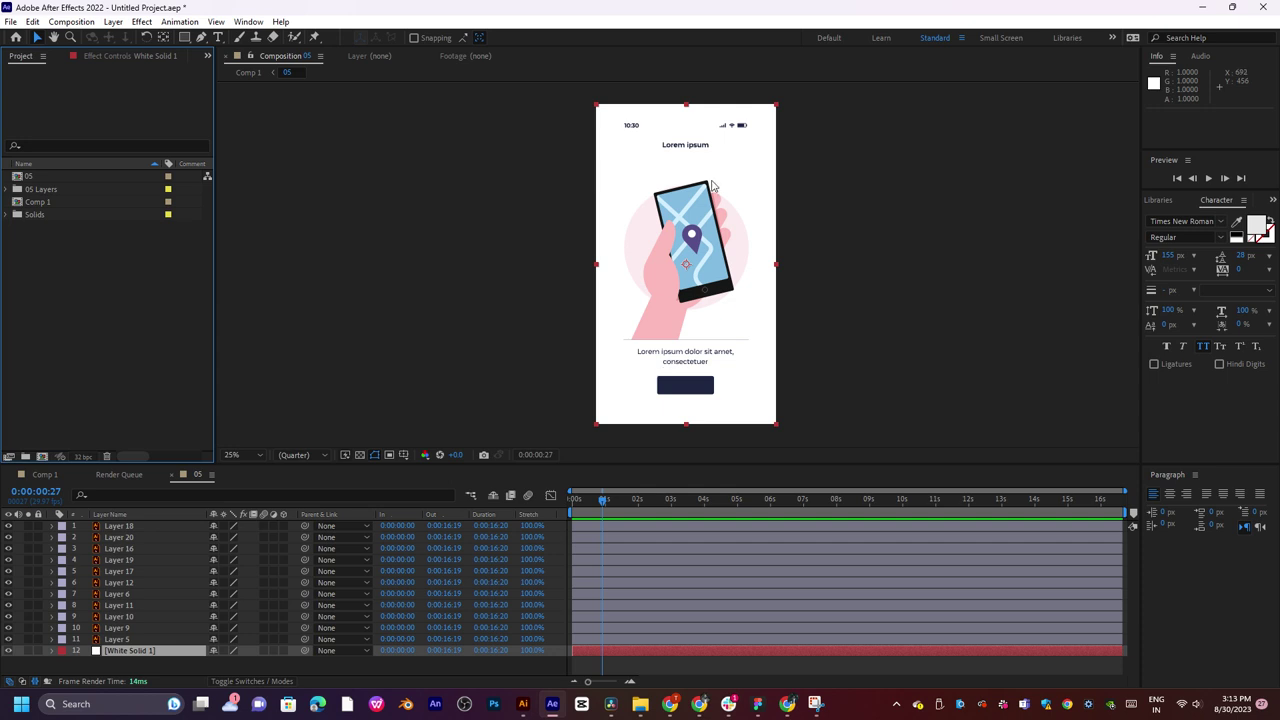
scroll(716, 182, "up", 1)
left_click_drag(710, 178, 716, 228)
double_click(716, 228)
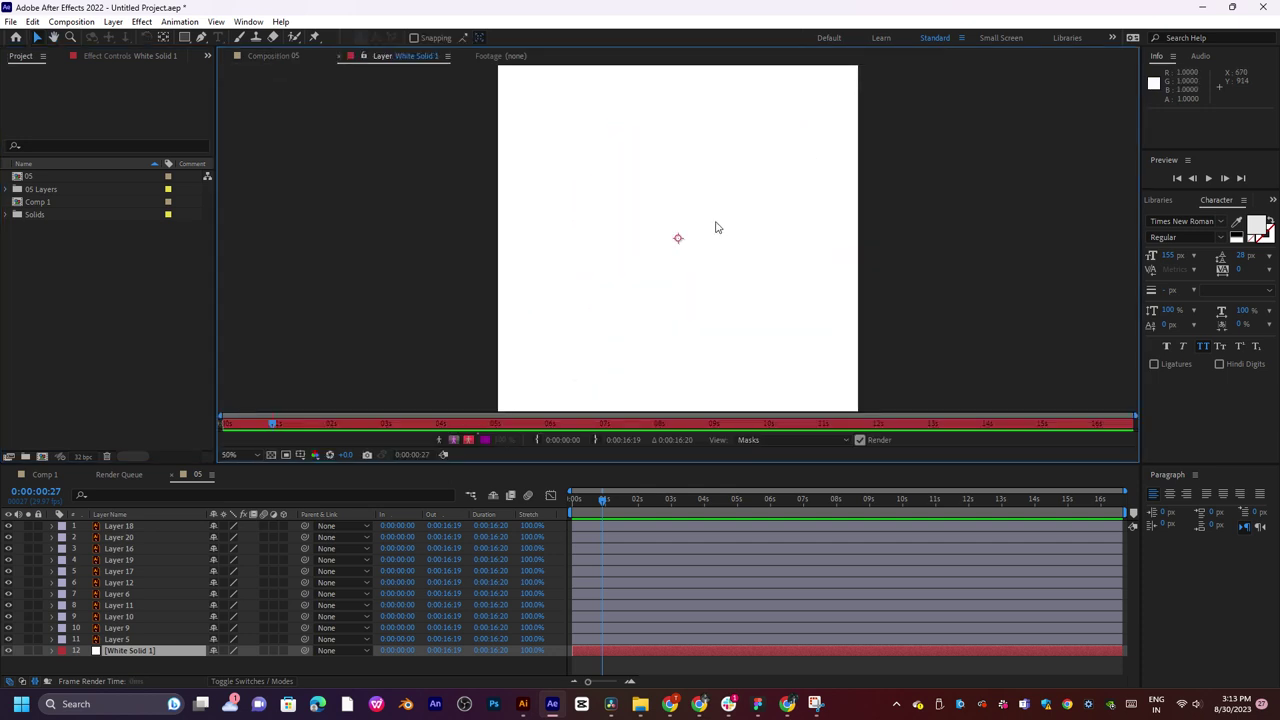
left_click(284, 58)
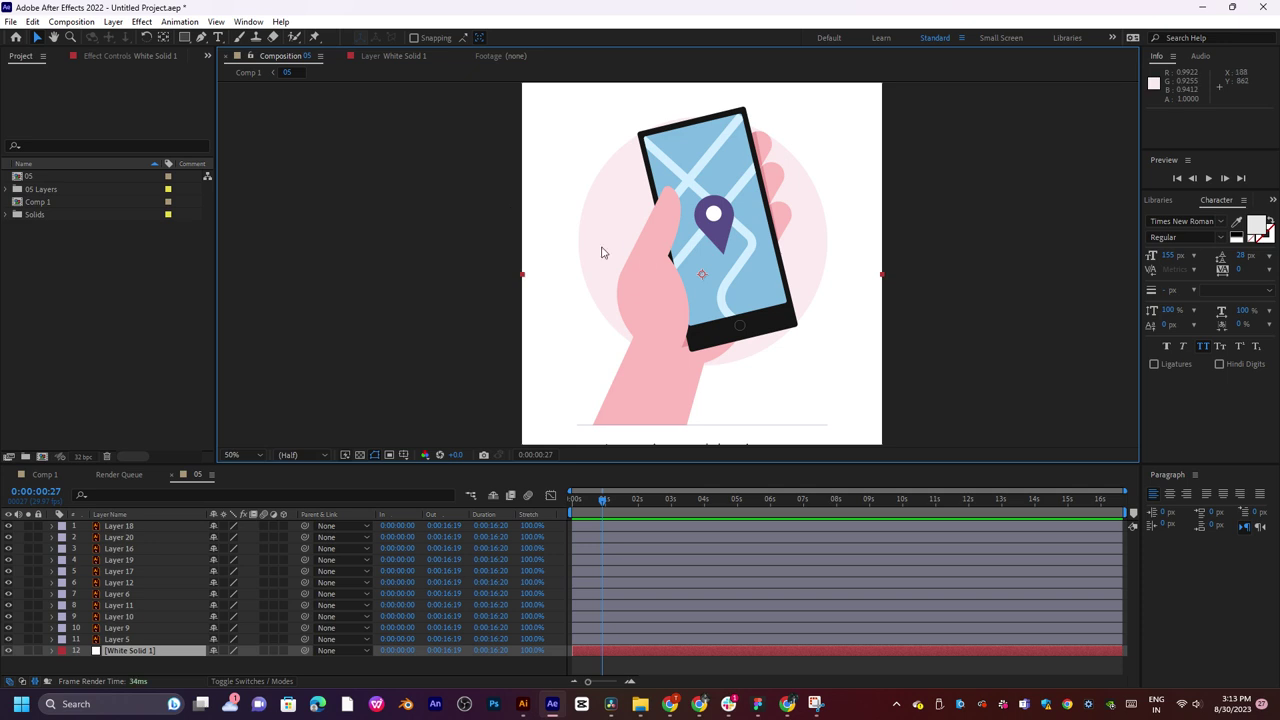
left_click(38, 651)
Hide Layer 9 in the 05 composition.
left_click(175, 630)
left_click_drag(682, 297, 645, 392)
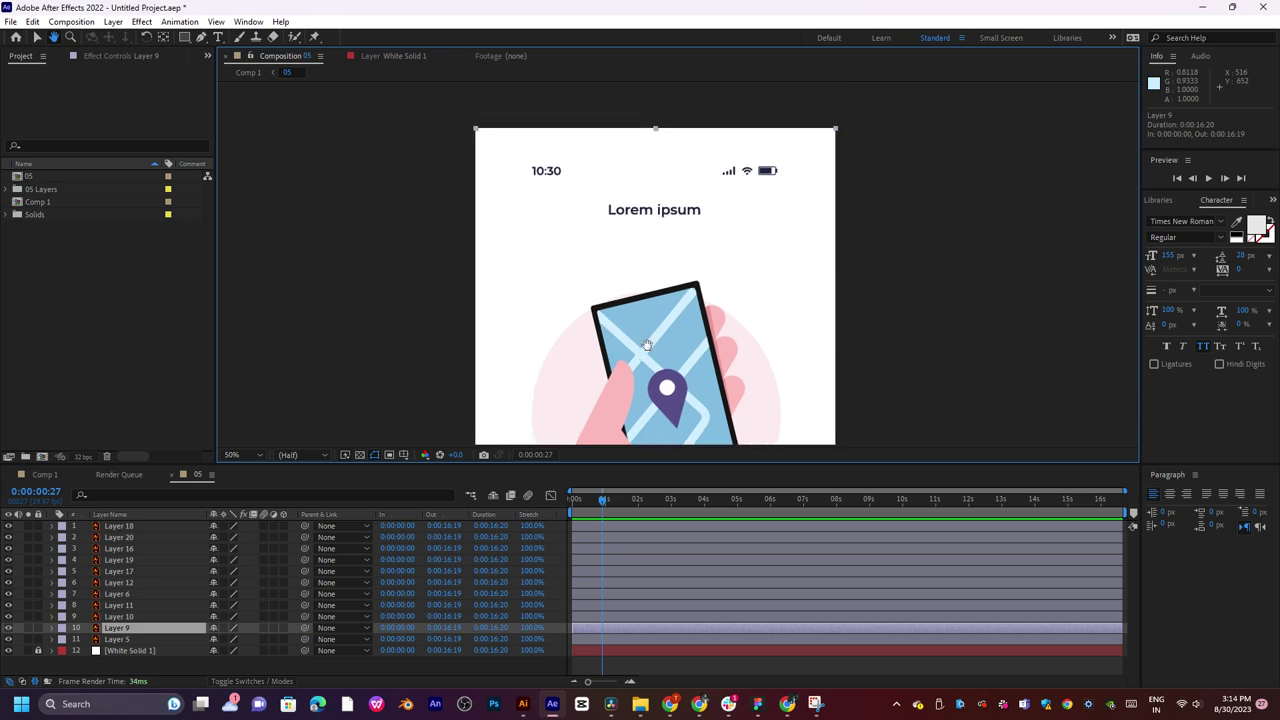
left_click(9, 629)
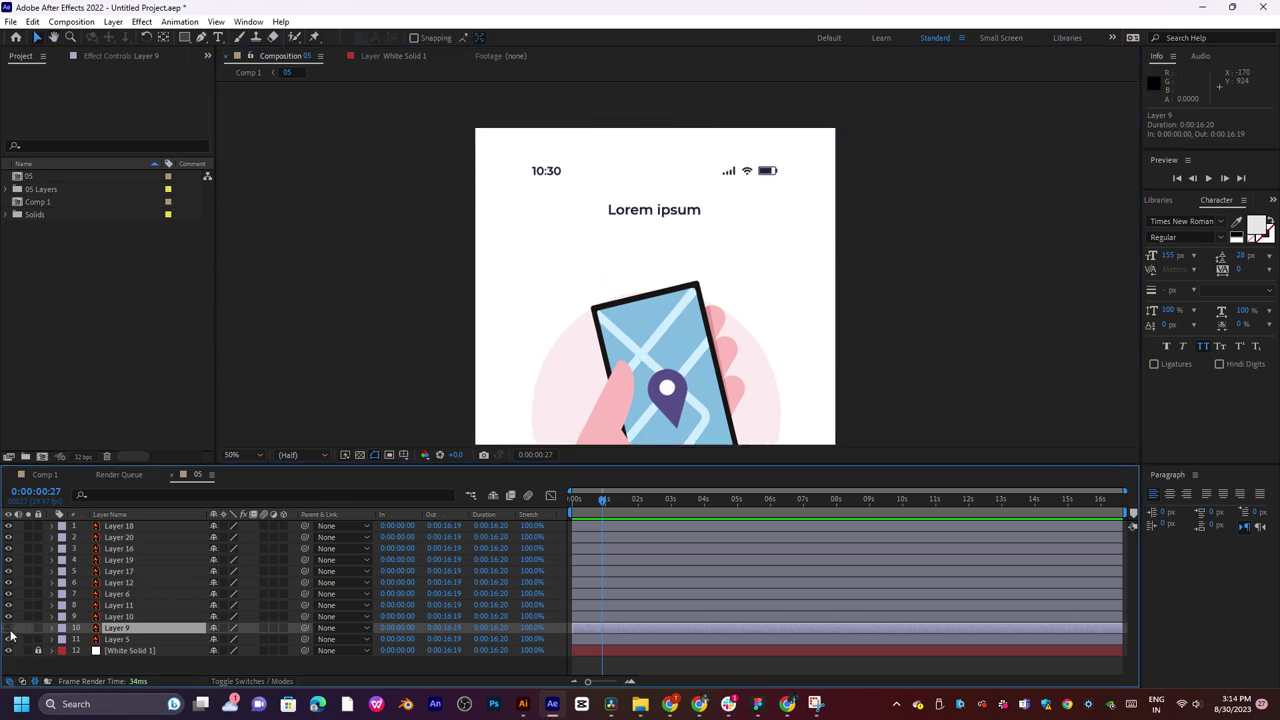
left_click(8, 629)
left_click(8, 629)
Identify the artwork on Layers 10, 11 and 6 by temporarily hiding or soloing each one.
left_click(8, 617)
left_click(8, 617)
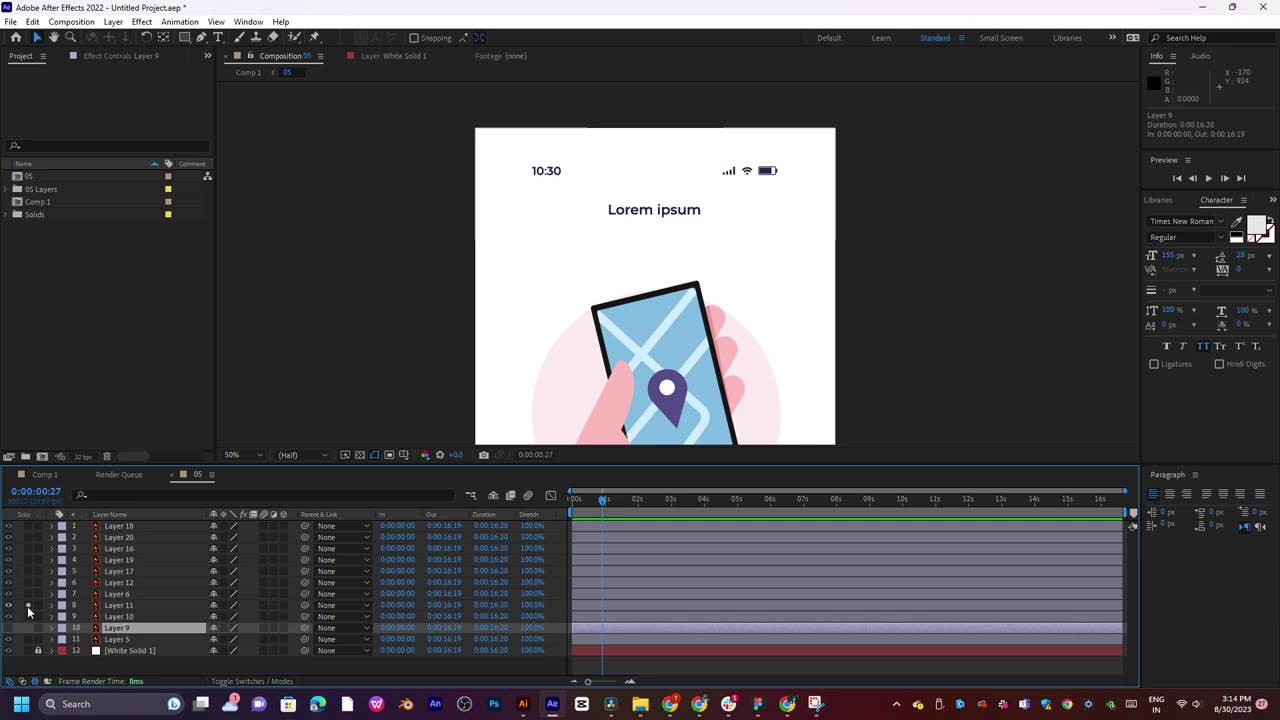
left_click(28, 606)
left_click(28, 606)
left_click(10, 597)
left_click(10, 597)
Add Position keyframes to Layer 6 and Layer 11 at 0:00:00:25.
left_click(116, 594)
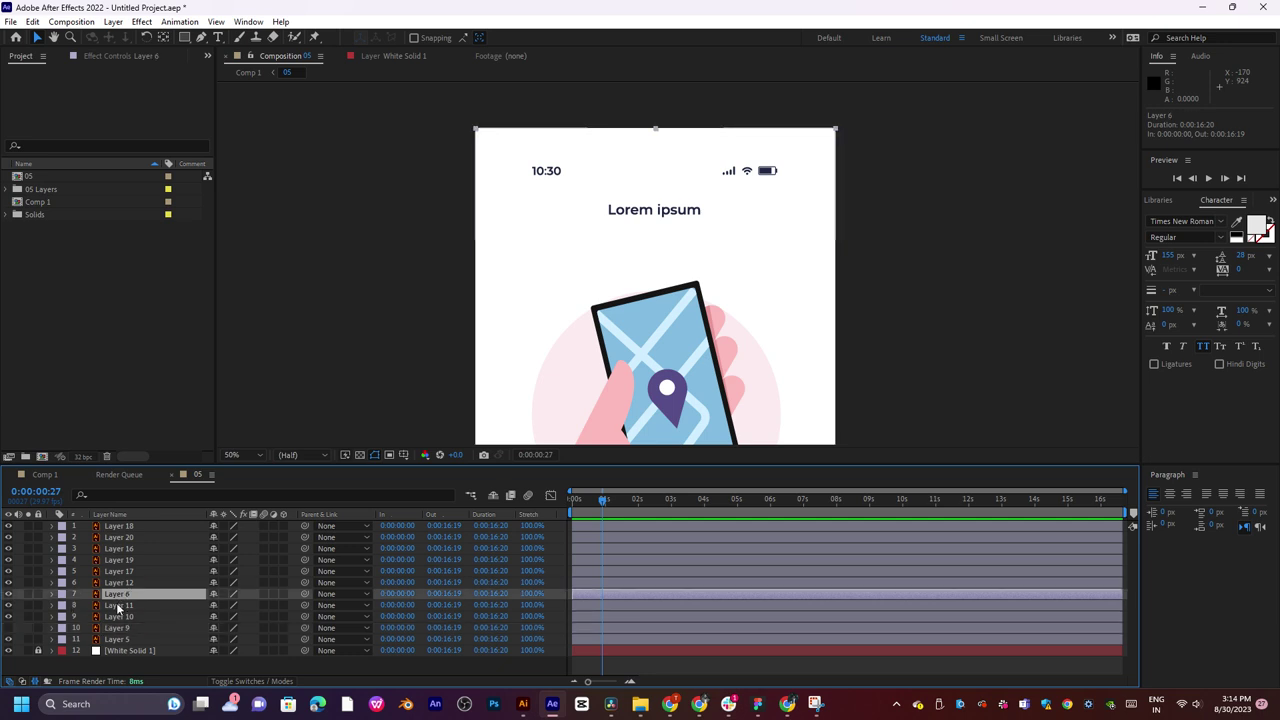
left_click(116, 606, "ctrl")
left_click_drag(593, 500, 601, 506)
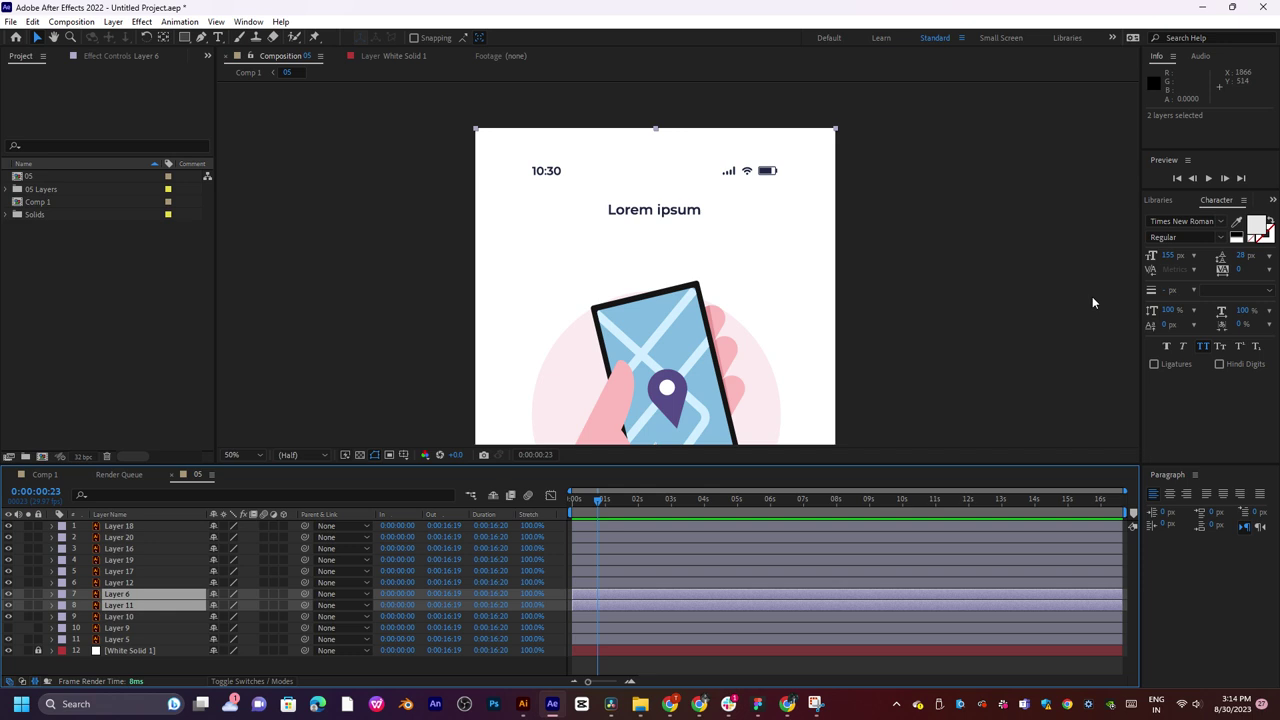
scroll(1092, 302, "up", 1)
left_click_drag(677, 166, 705, 299)
left_click_drag(710, 229, 740, 278)
key("v")
left_click_drag(598, 505, 601, 506)
key("p")
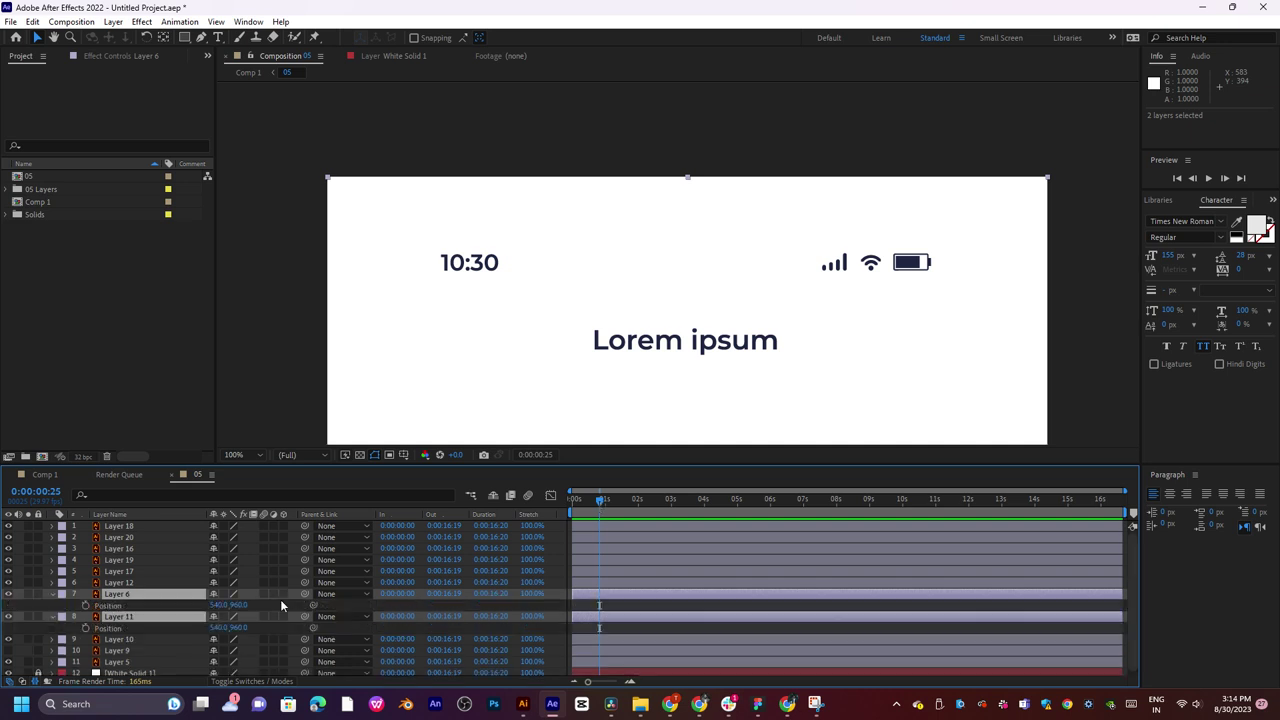
left_click(86, 606)
Set both layers' Position to 540, 763 at 0:00:00:09, and shift Layer 11's keyframes so they start at 0:00:00:21.
left_click_drag(590, 505, 583, 505)
left_click_drag(236, 605, 124, 592)
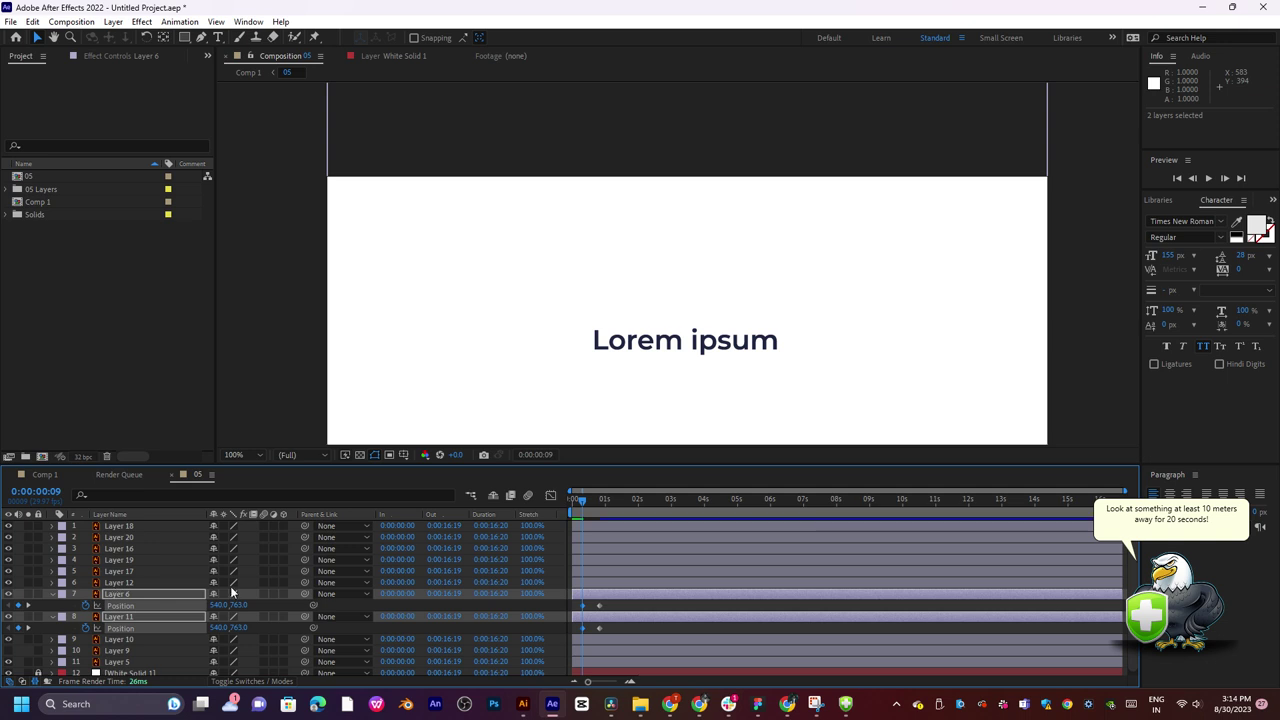
mouse_move(607, 624)
left_mouse_down()
mouse_move(569, 637)
mouse_move(601, 629)
left_mouse_up()
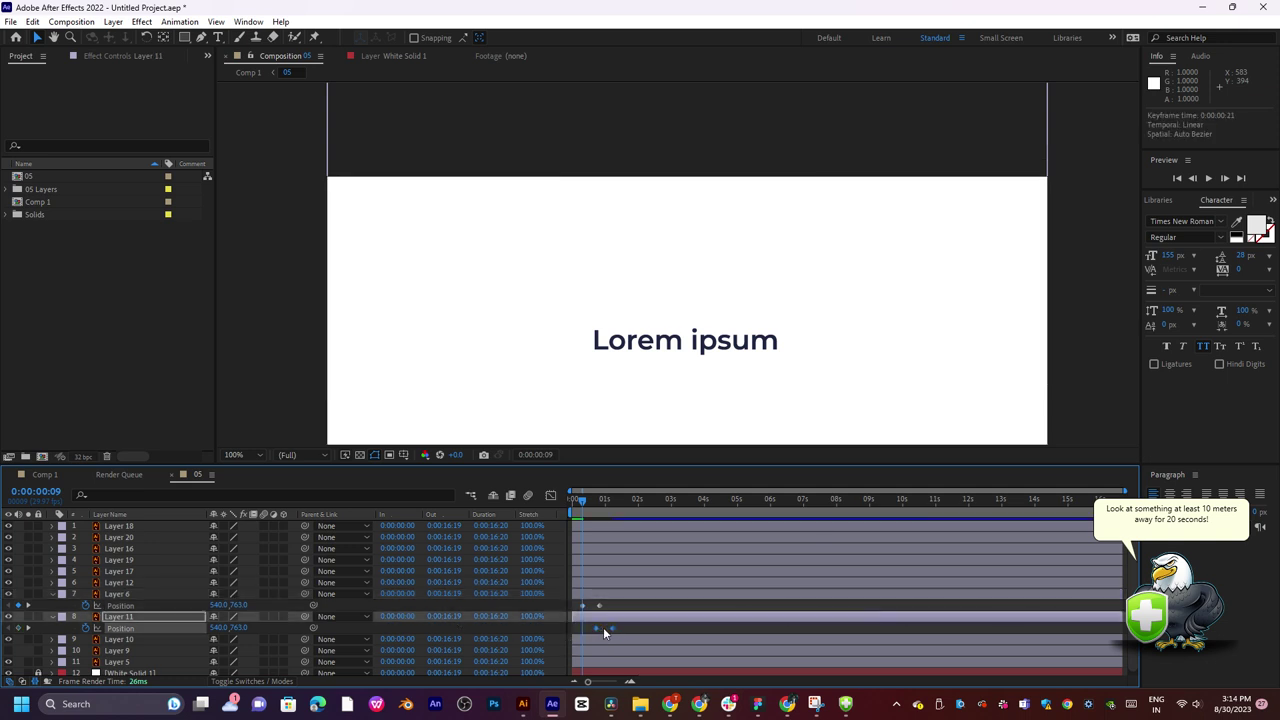
Set the preview resolution to Quarter and play the status bar animation from near the start.
key("space")
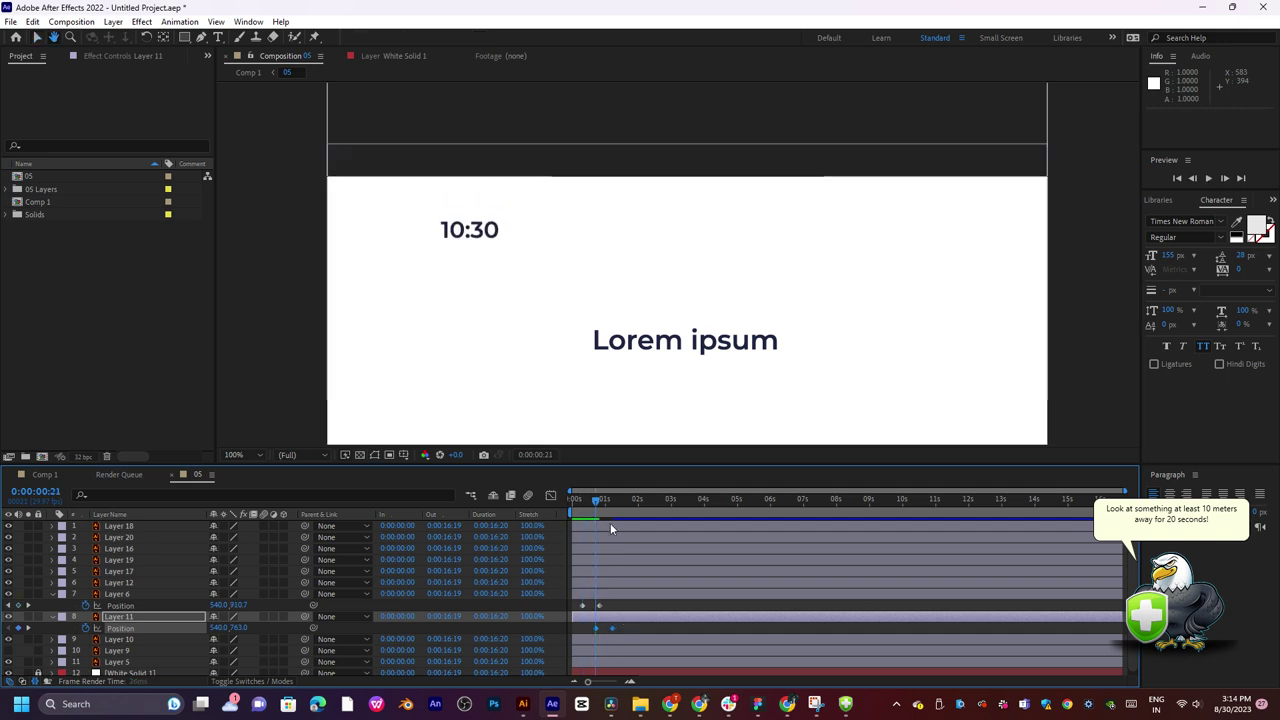
left_click(308, 455)
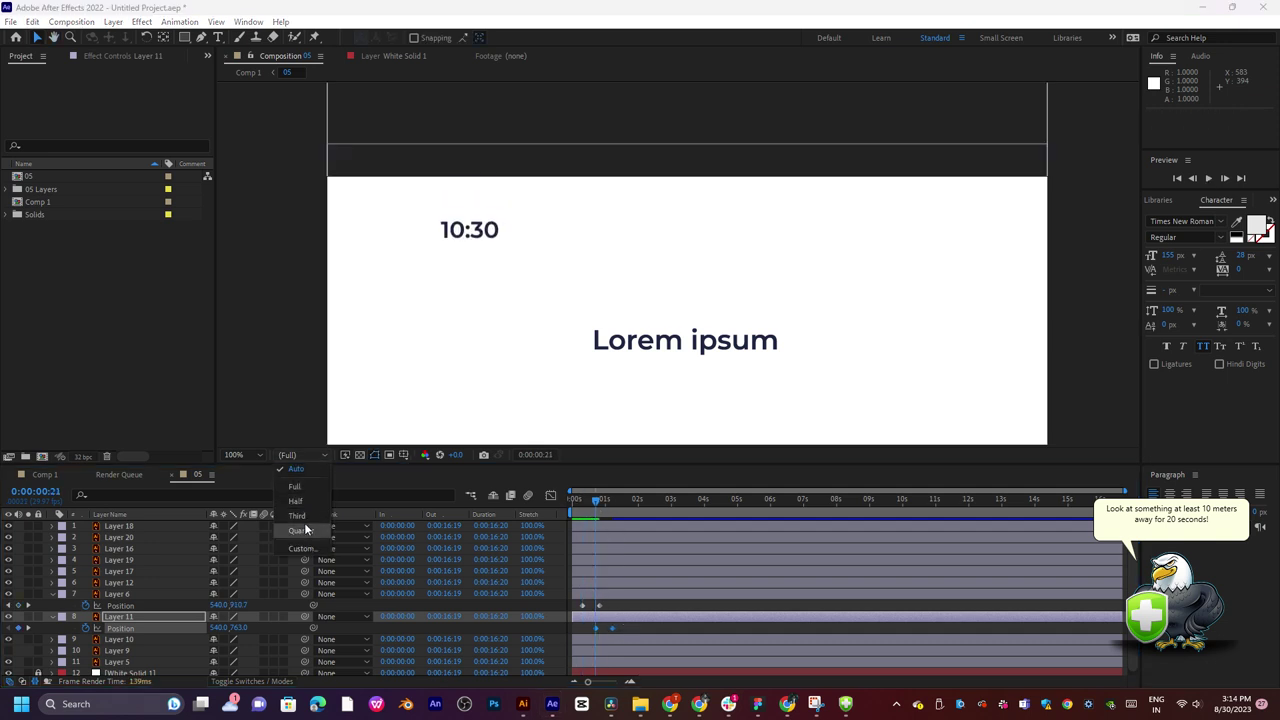
left_click(304, 528)
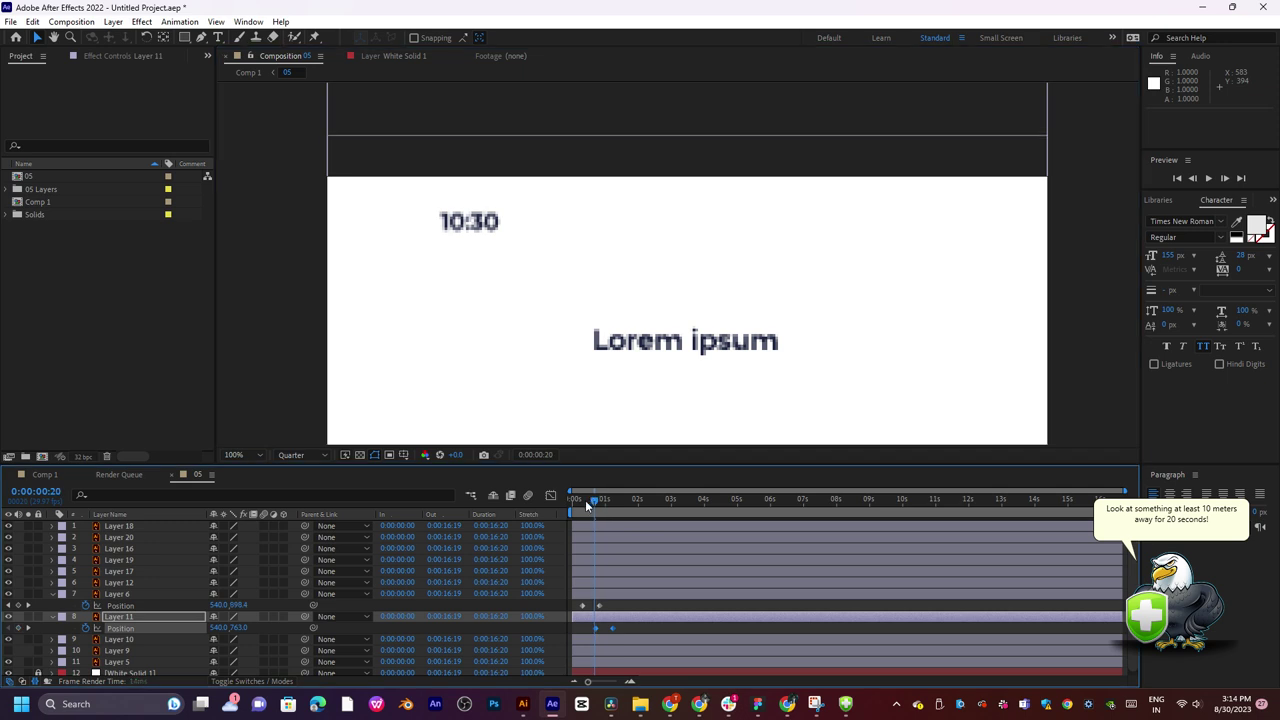
left_click(584, 500)
key("space")
left_click(576, 505)
left_click(573, 507)
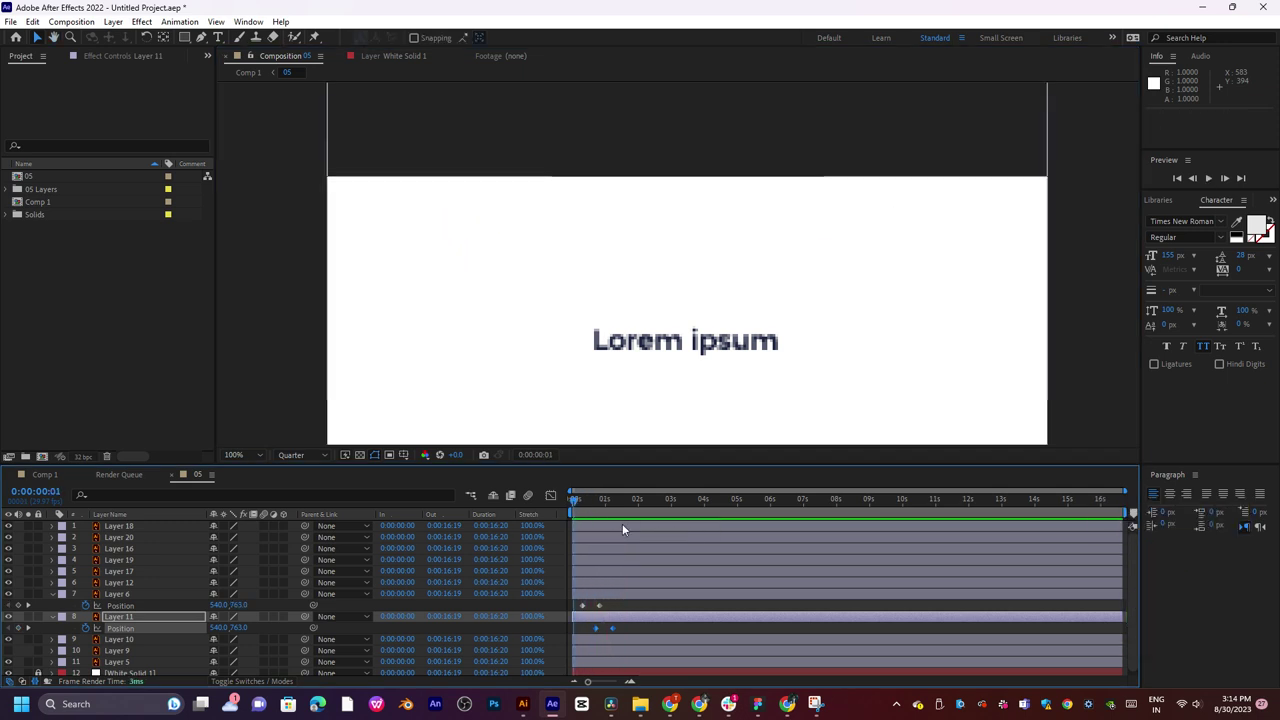
key("space")
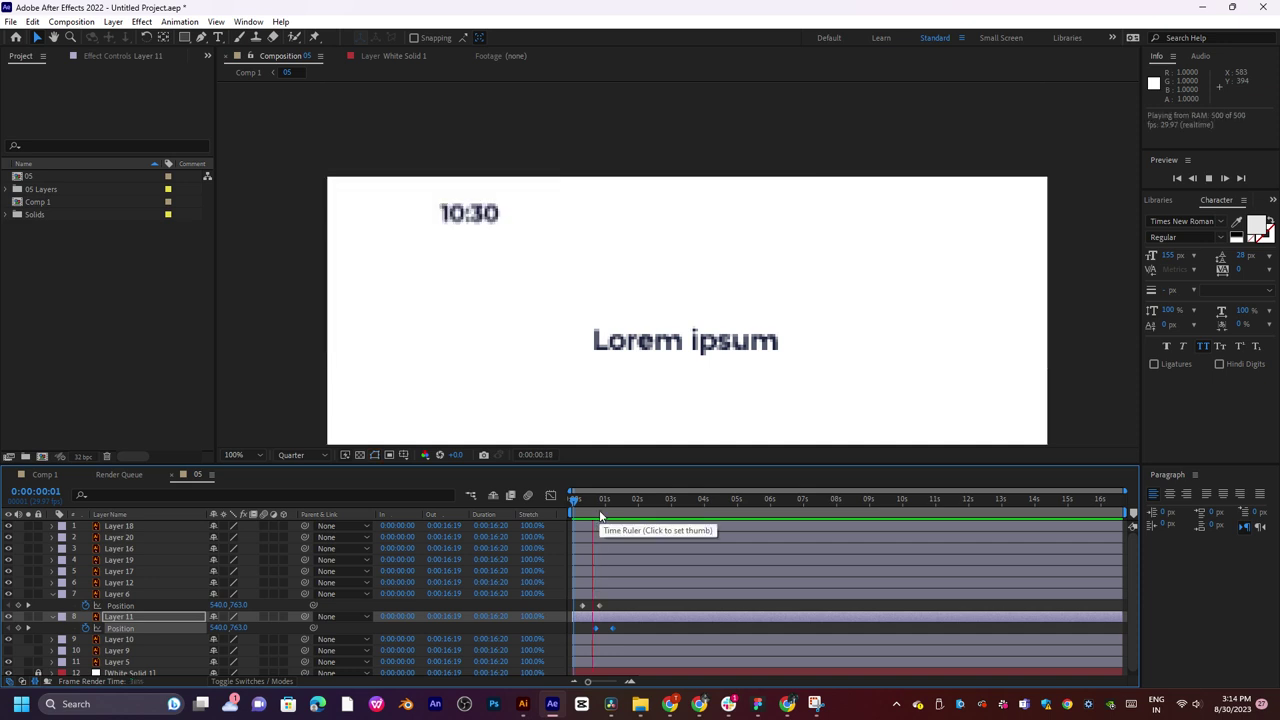
Apply Easy Ease to the Position keyframes of Layer 6 and Layer 11 and preview the status bar animation.
left_click_drag(613, 601, 578, 634)
right_click(597, 614)
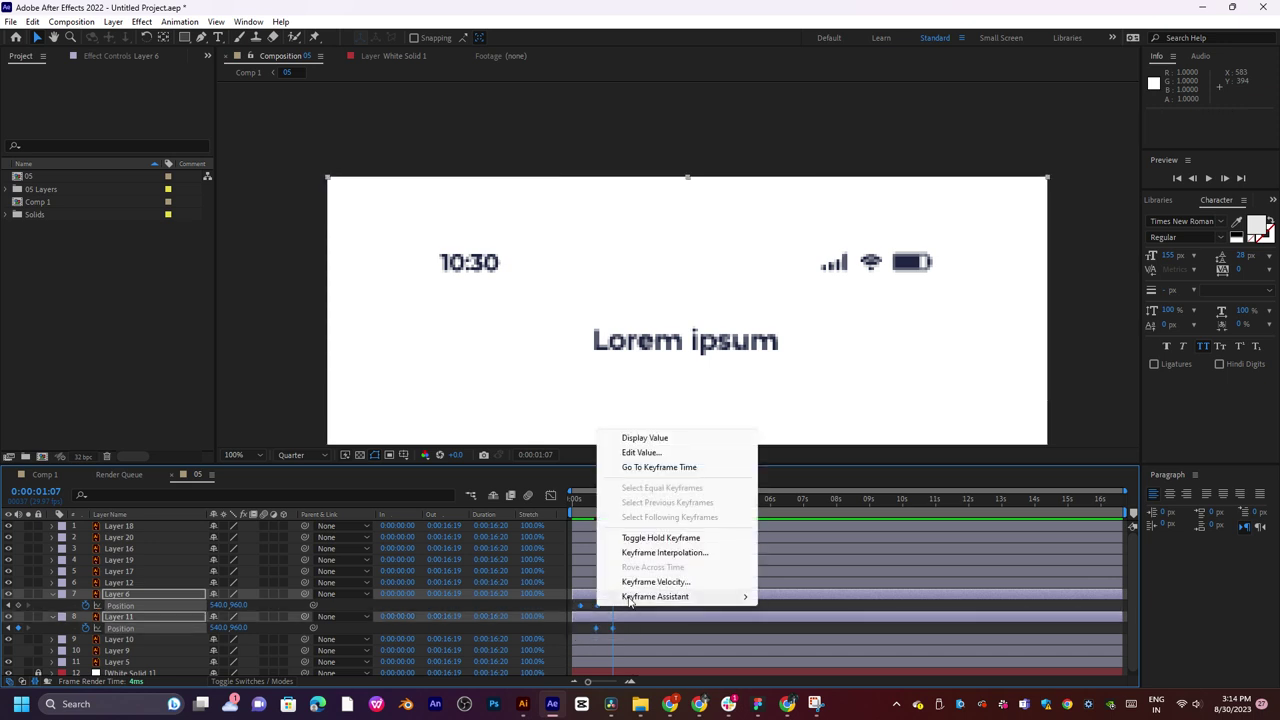
mouse_move(738, 597)
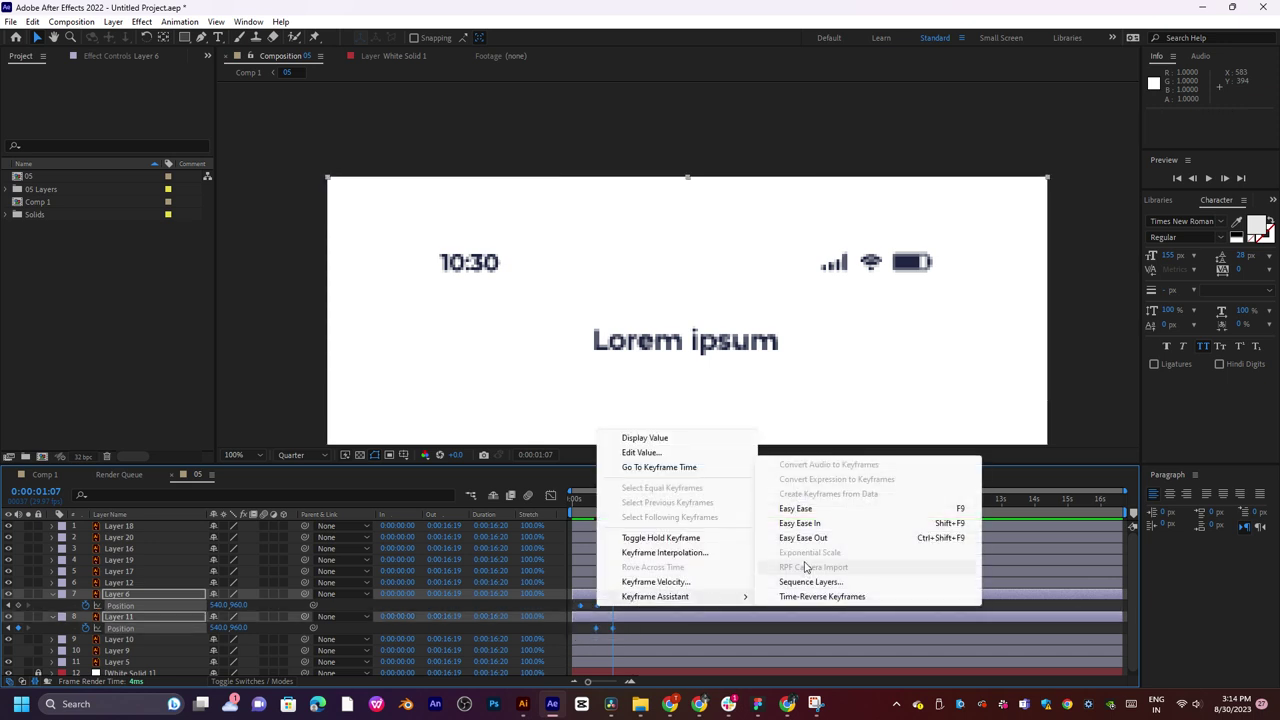
left_click(832, 512)
key("space")
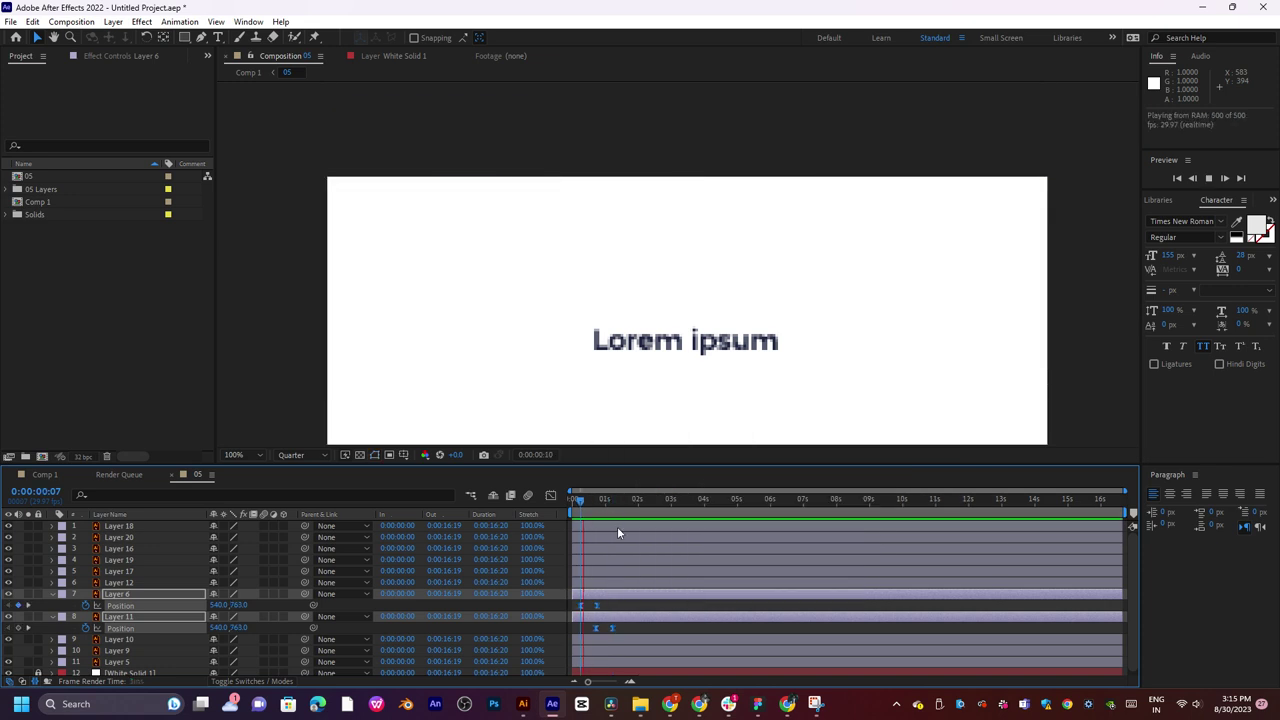
Reshape the Position speed graphs of Layers 6 and 11 so the motion peaks early and slows gradually, and preview it.
left_click(550, 495)
left_click_drag(648, 655, 566, 568)
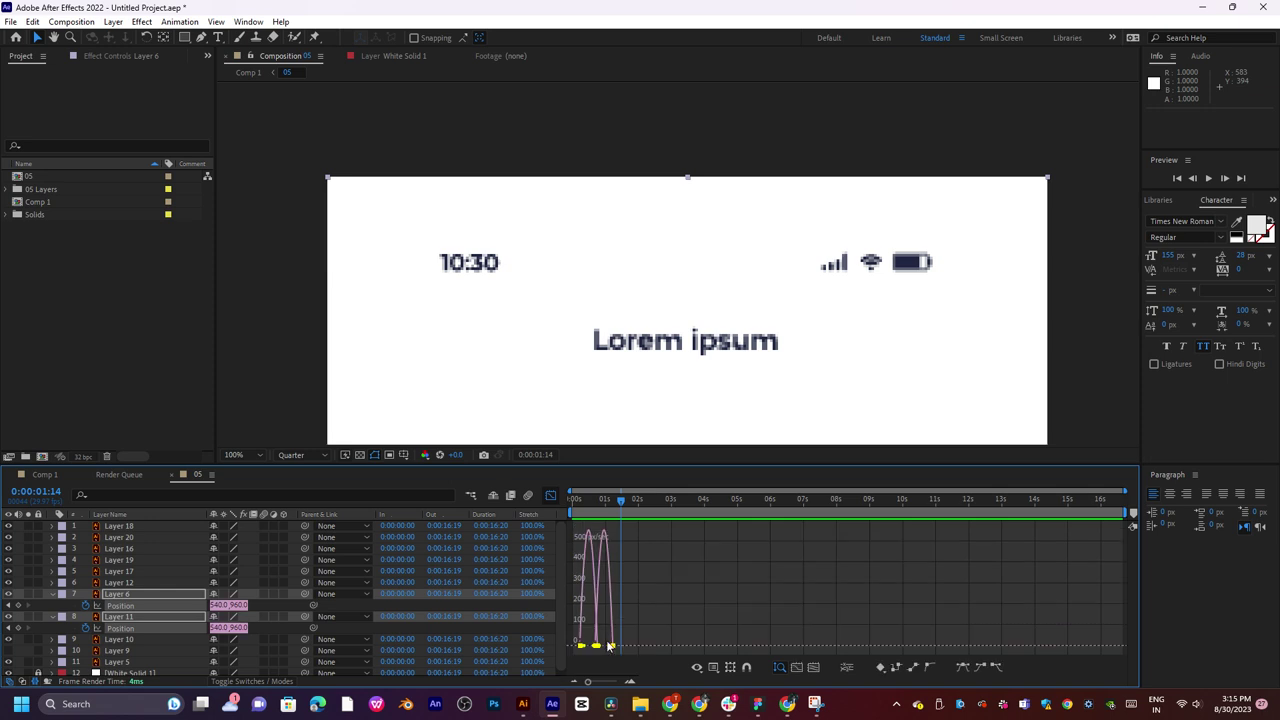
left_click_drag(610, 648, 604, 652)
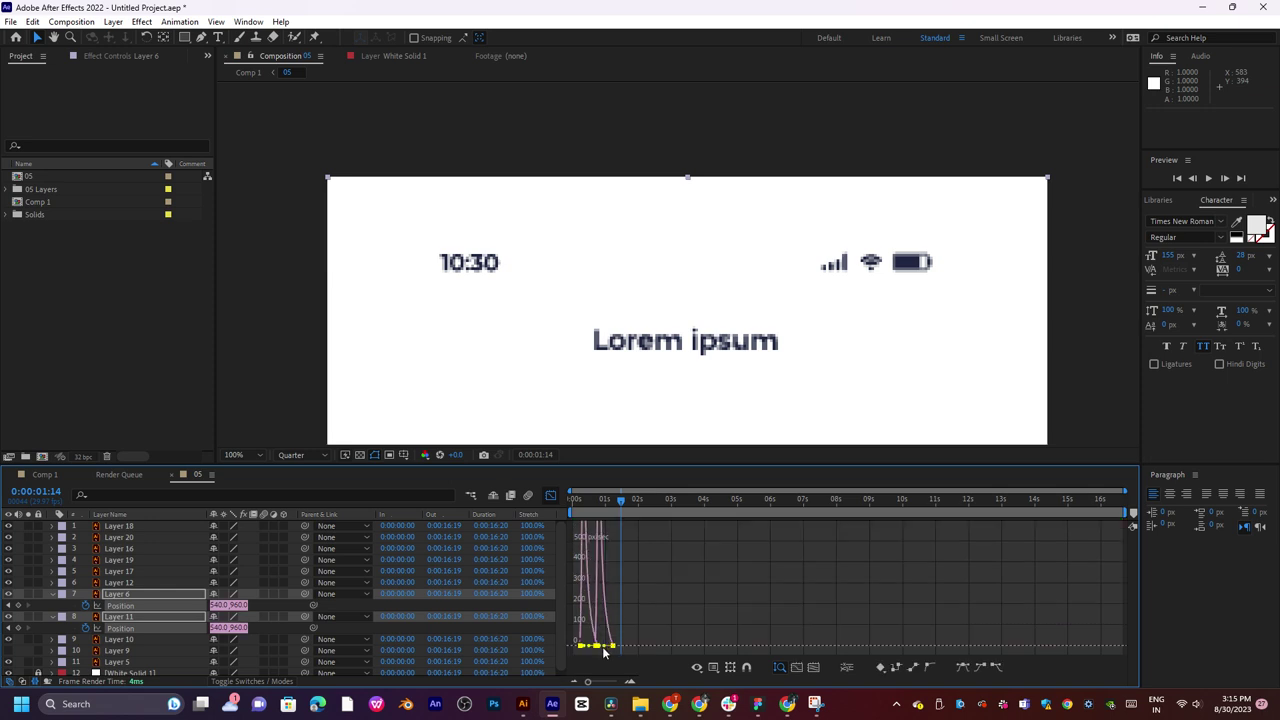
key("space")
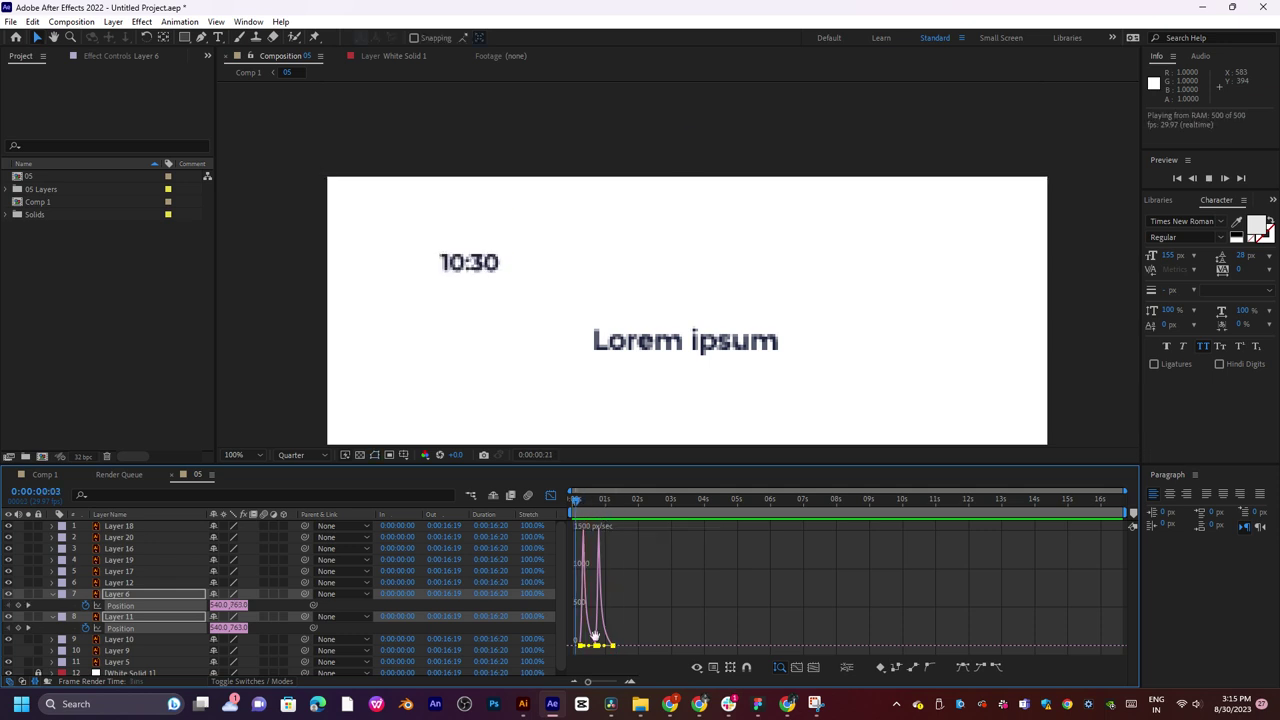
key("space")
Try a longer ease at the start of Layer 6's and Layer 11's speed curves, preview it, and undo the adjustment.
left_click_drag(588, 648, 590, 651)
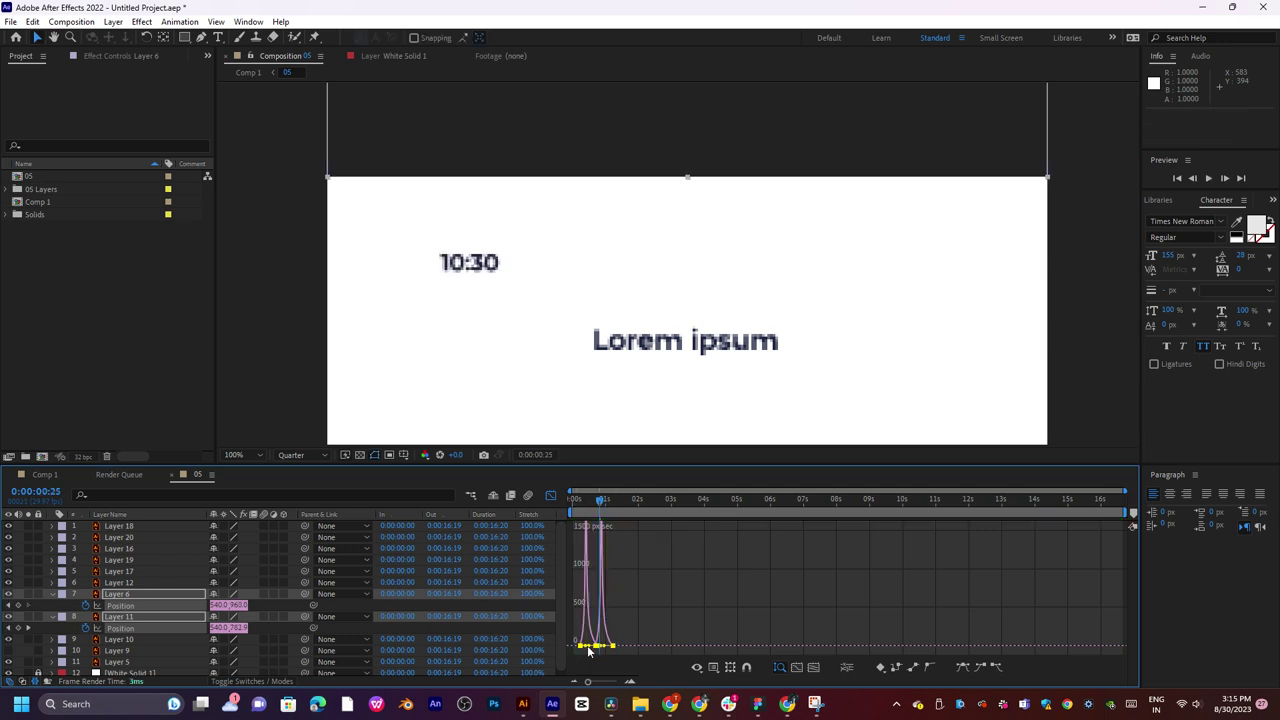
key("space")
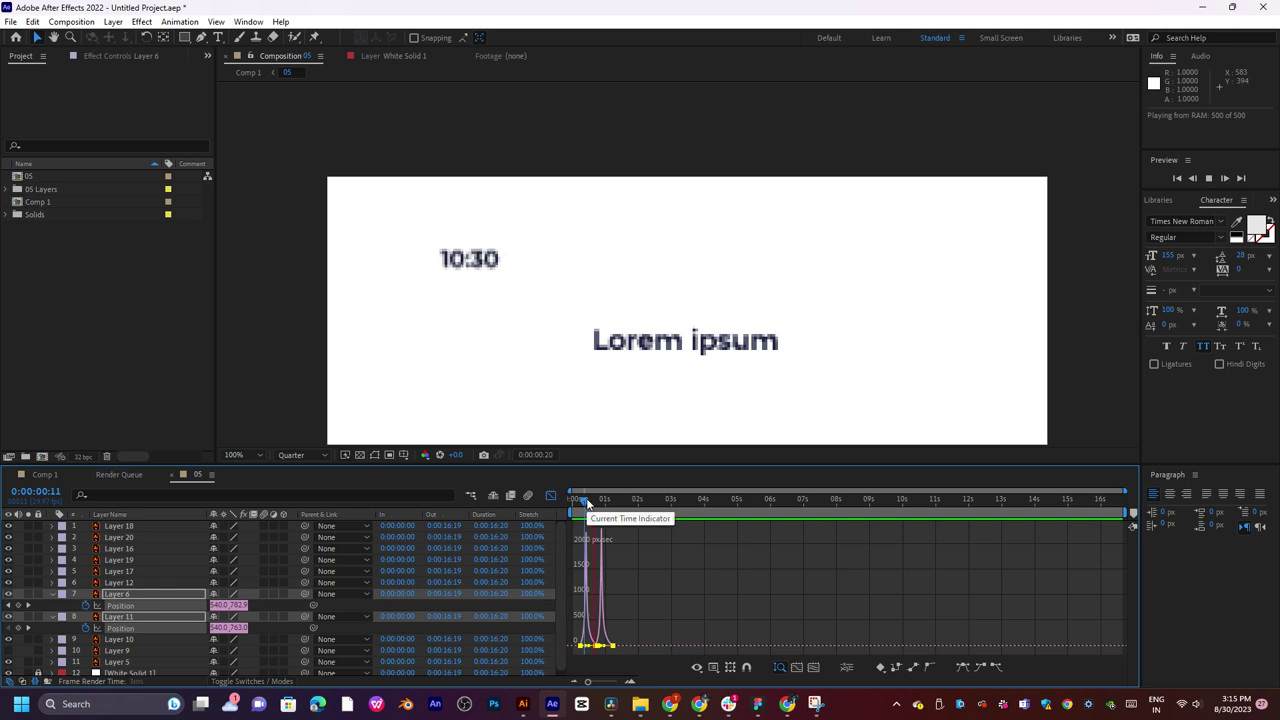
key("space")
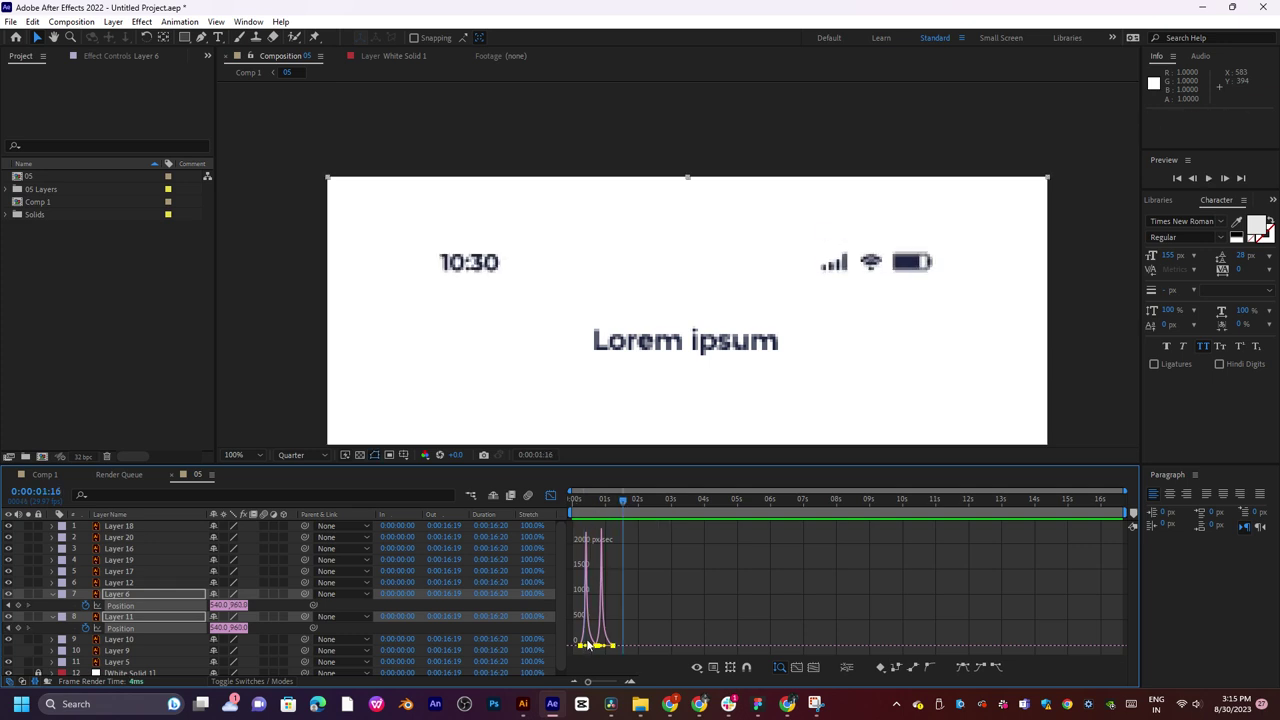
key("ctrl+z")
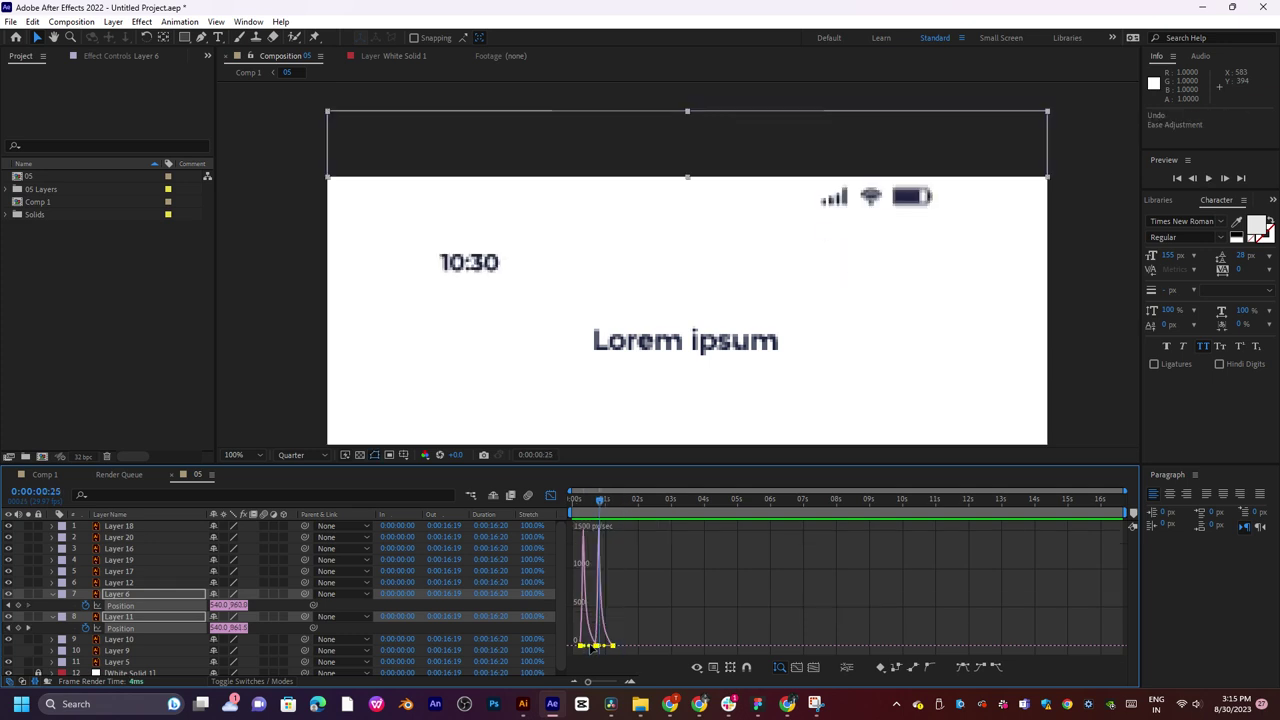
Return to the layer bar view and replay the status bar animation from near the start.
left_click(550, 495)
left_click_drag(600, 508, 579, 510)
key("space")
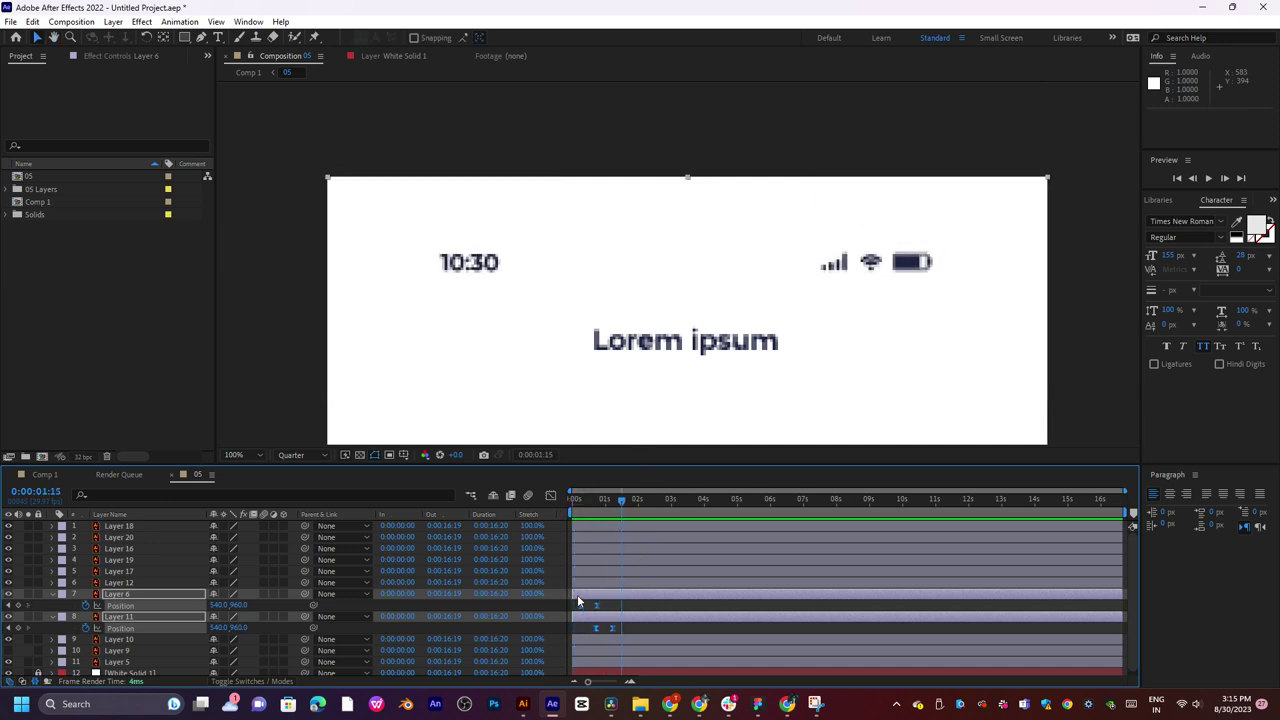
Inspect the lower part of the screen and identify the artwork on Layers 12 and 5 by temporarily hiding them.
left_click(147, 584)
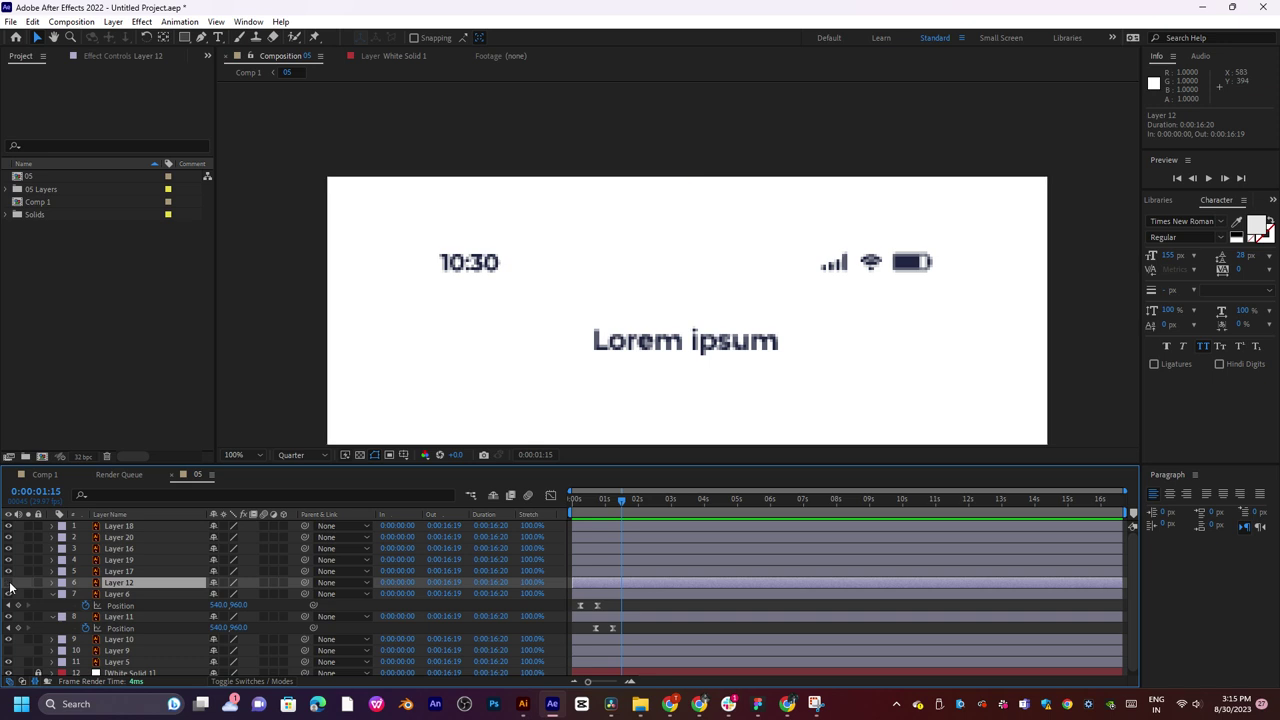
scroll(712, 300, "down", 5)
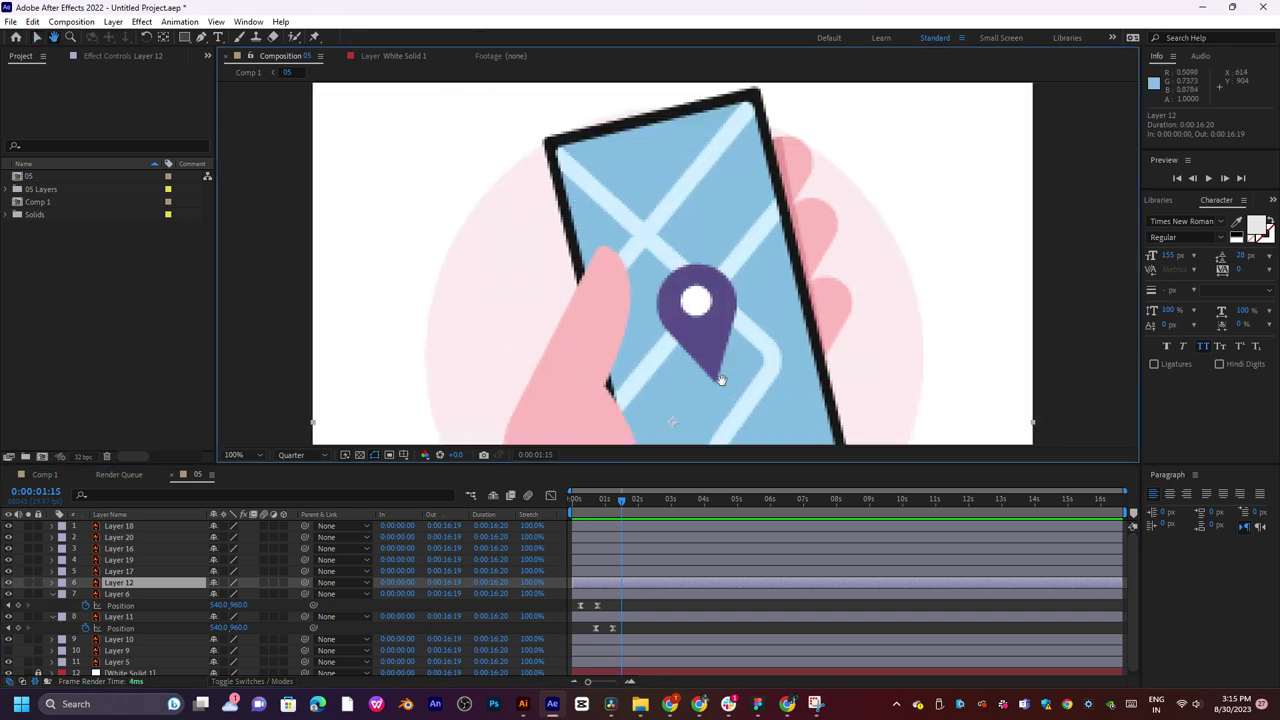
scroll(720, 380, "down", 8)
scroll(760, 303, "up", 1)
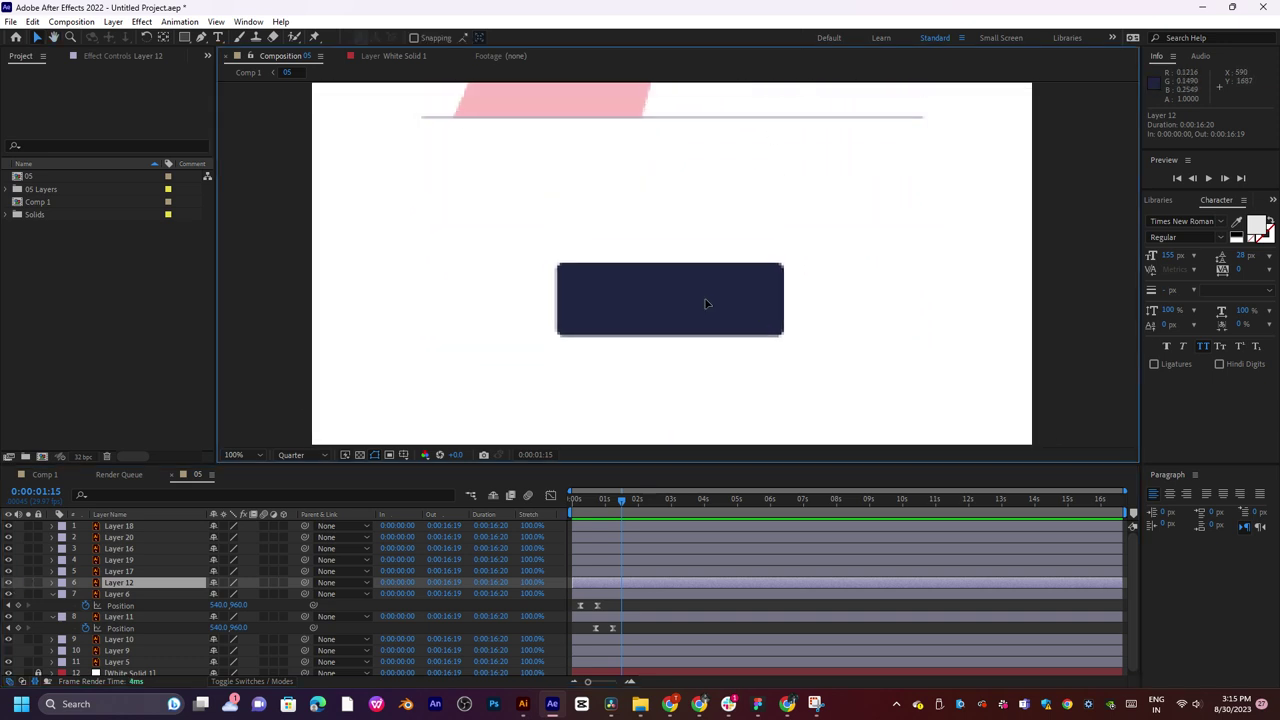
left_click(9, 579)
left_click(9, 579)
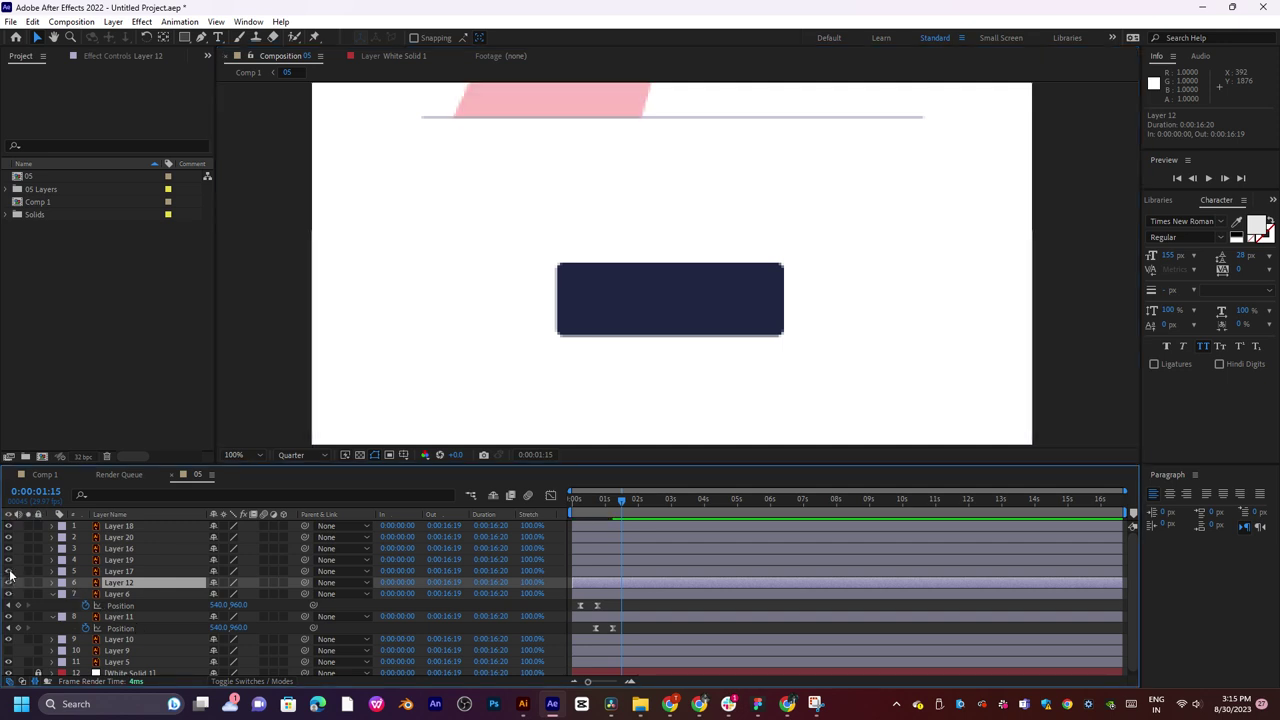
scroll(24, 636, "down", 1)
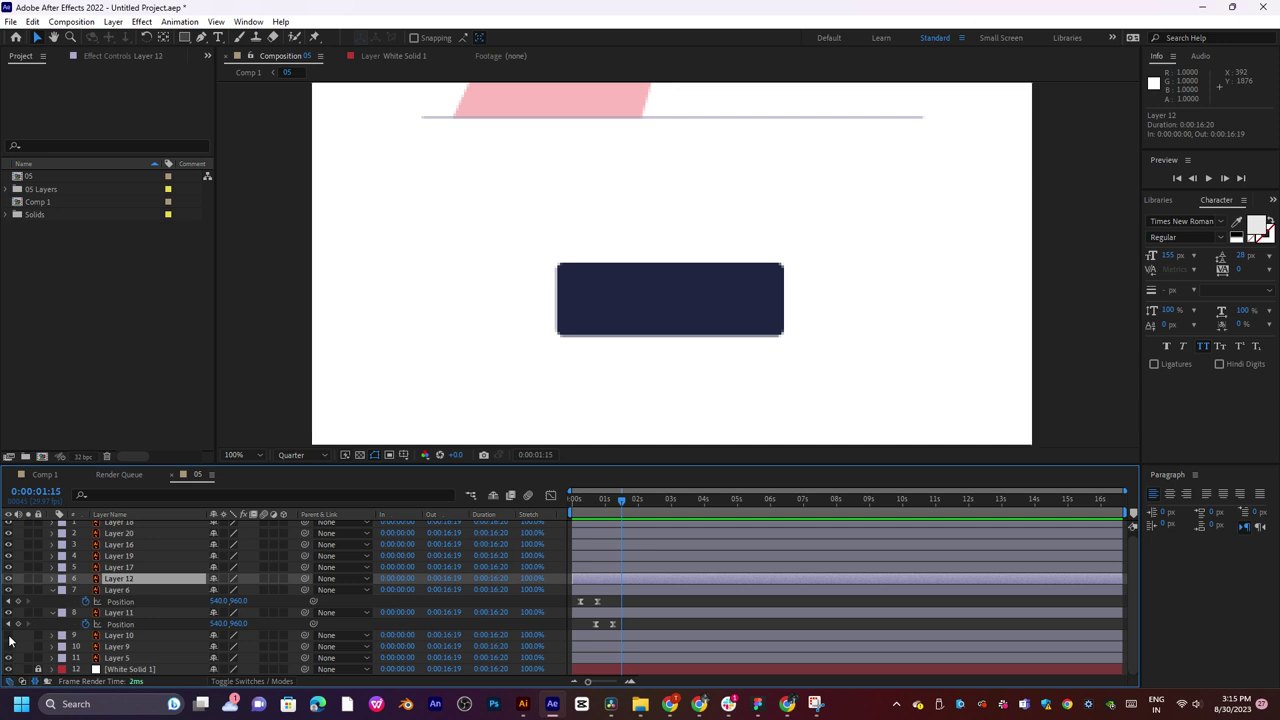
left_click(8, 658)
left_click(8, 658)
Select Layer 5 and reveal its Position property with the current time at 0:00:00:21.
left_click(134, 658)
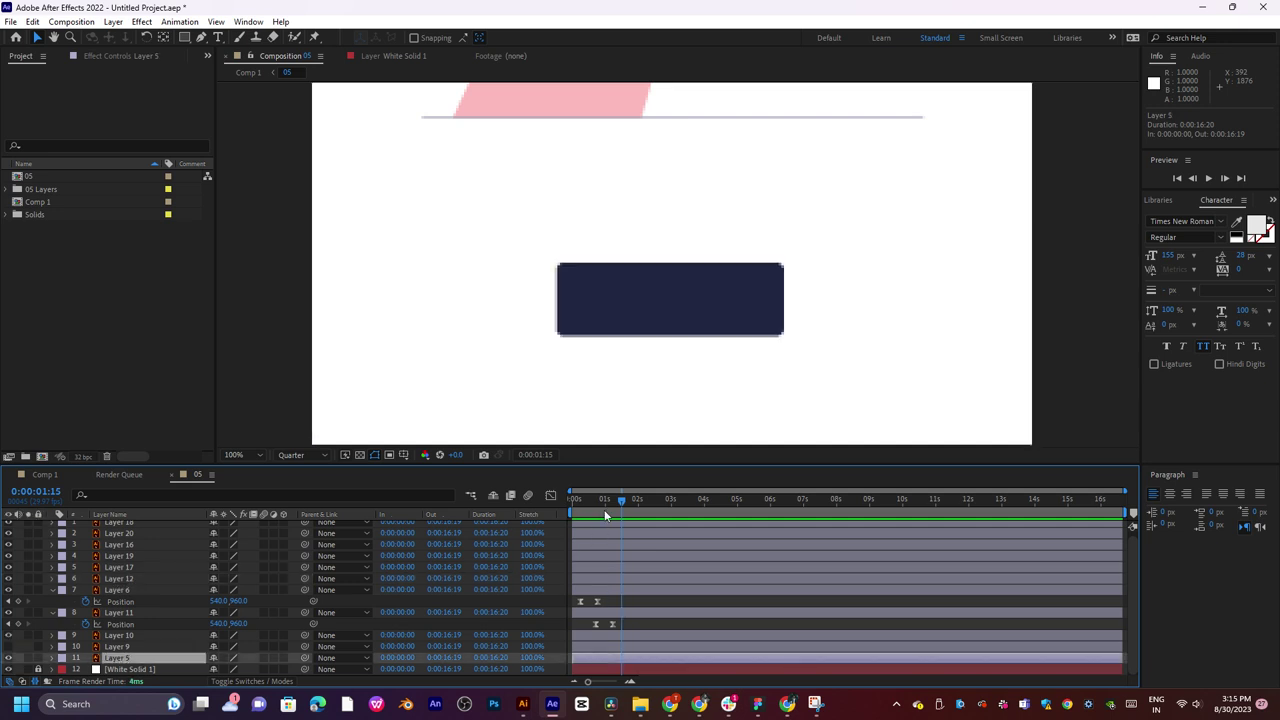
left_click_drag(584, 511, 596, 511)
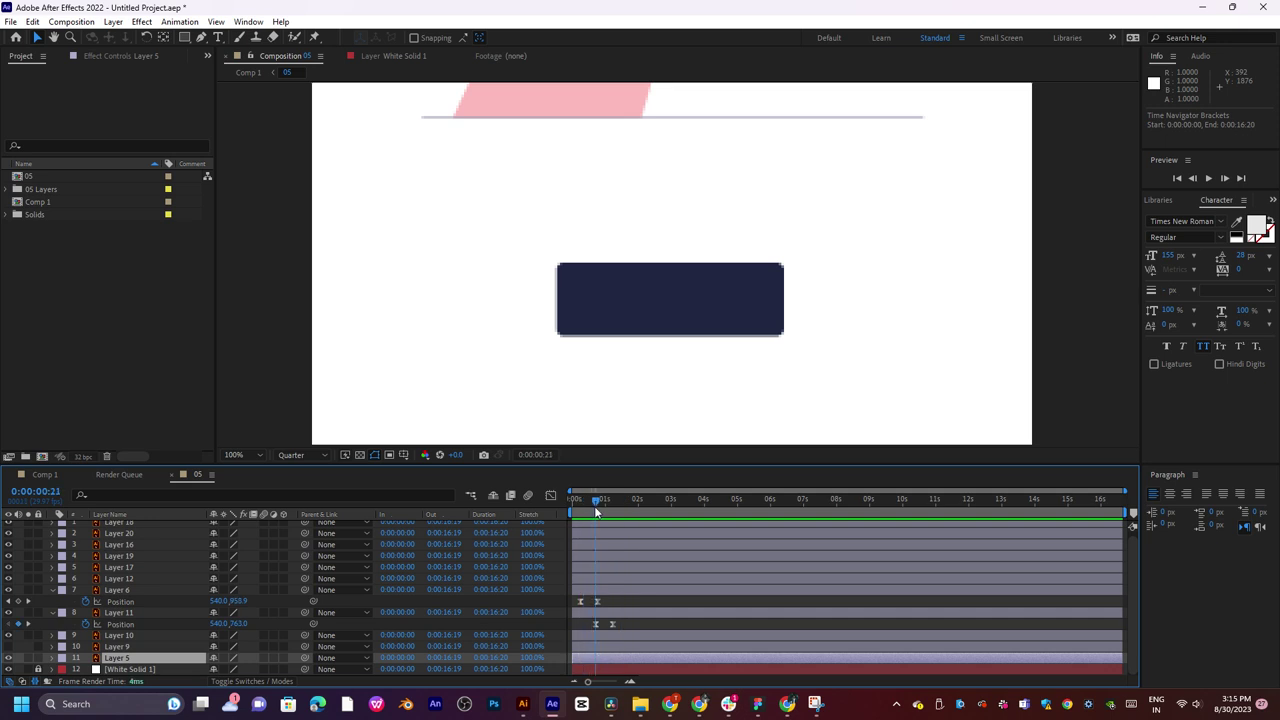
key("p")
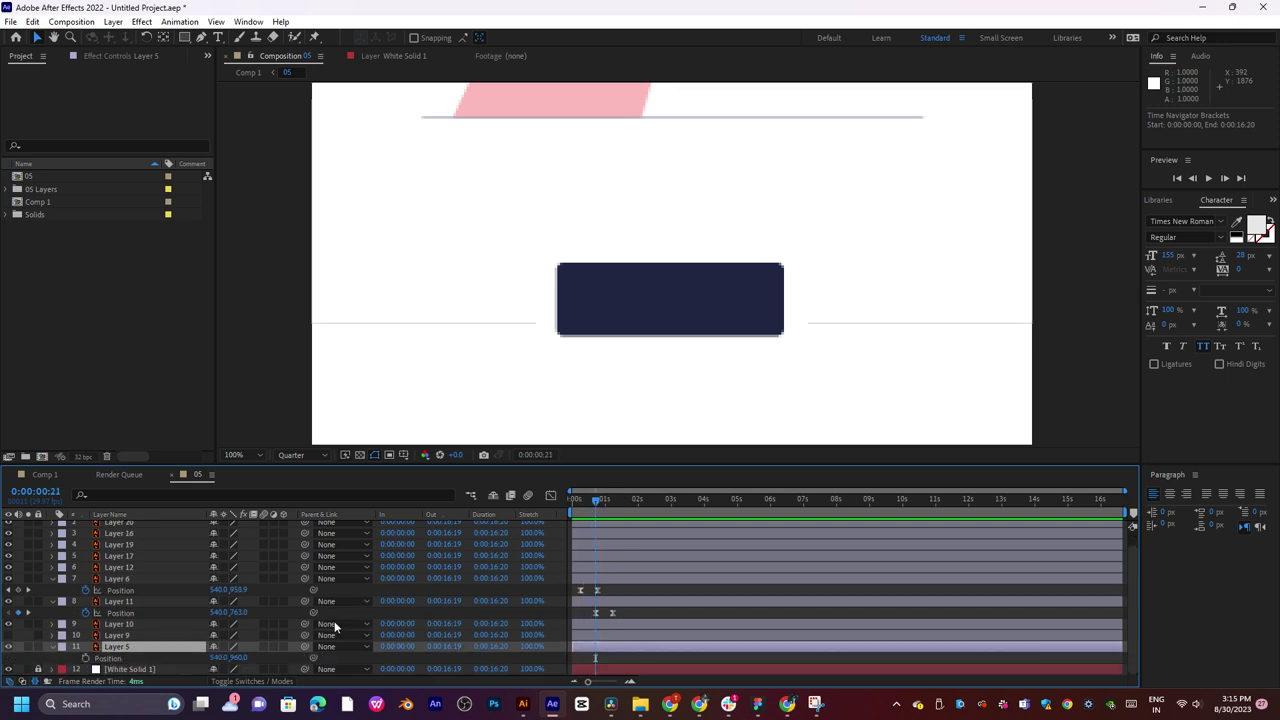
Try a Layer 5 Position keyframe at 0:00:01:20 and a lowered button at 0:00:00:21, and undo the position changes.
key("Return")
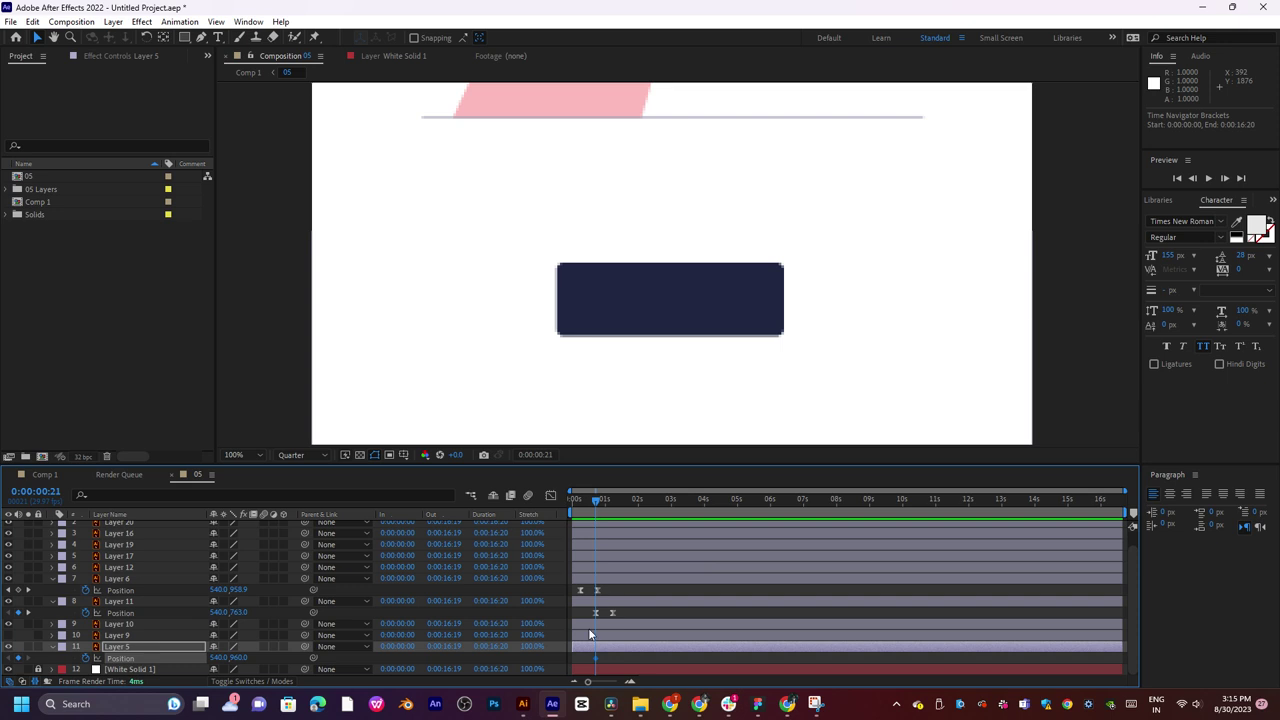
left_click_drag(596, 658, 627, 658)
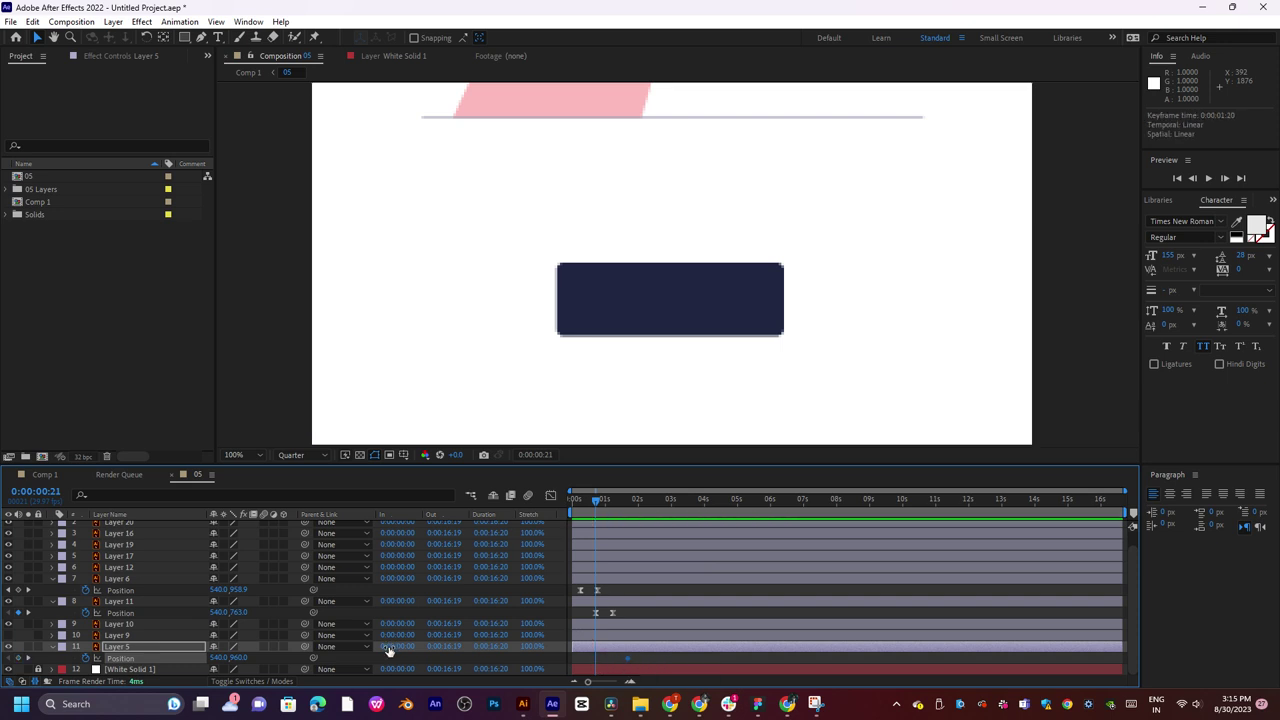
left_click_drag(243, 658, 458, 650)
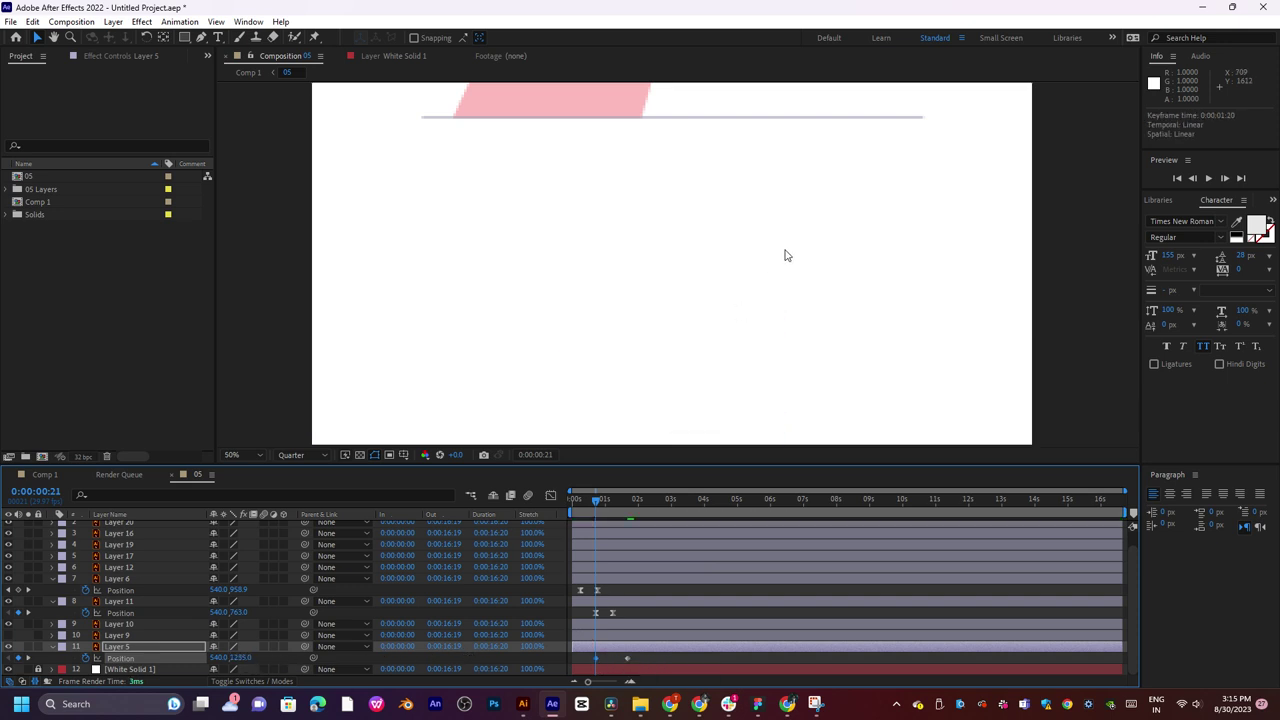
scroll(785, 255, "down", 3)
left_click_drag(761, 285, 751, 265)
scroll(711, 286, "up", 2)
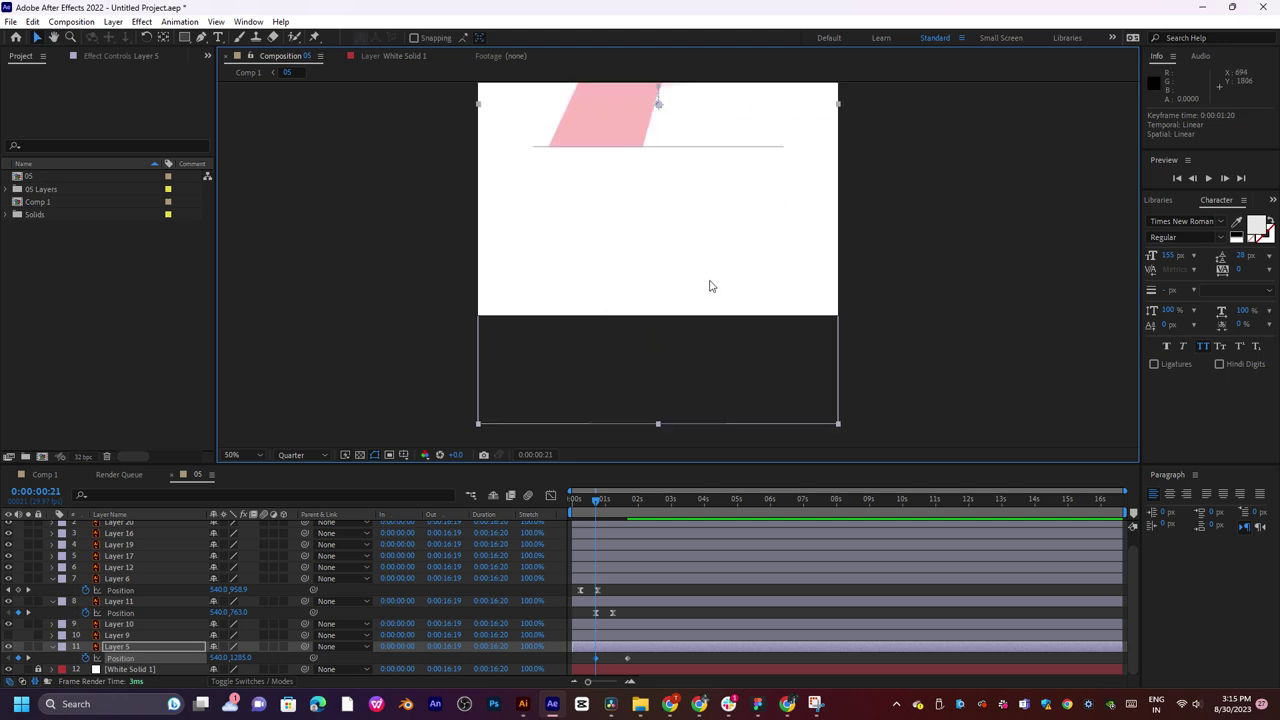
left_click_drag(225, 658, 187, 658)
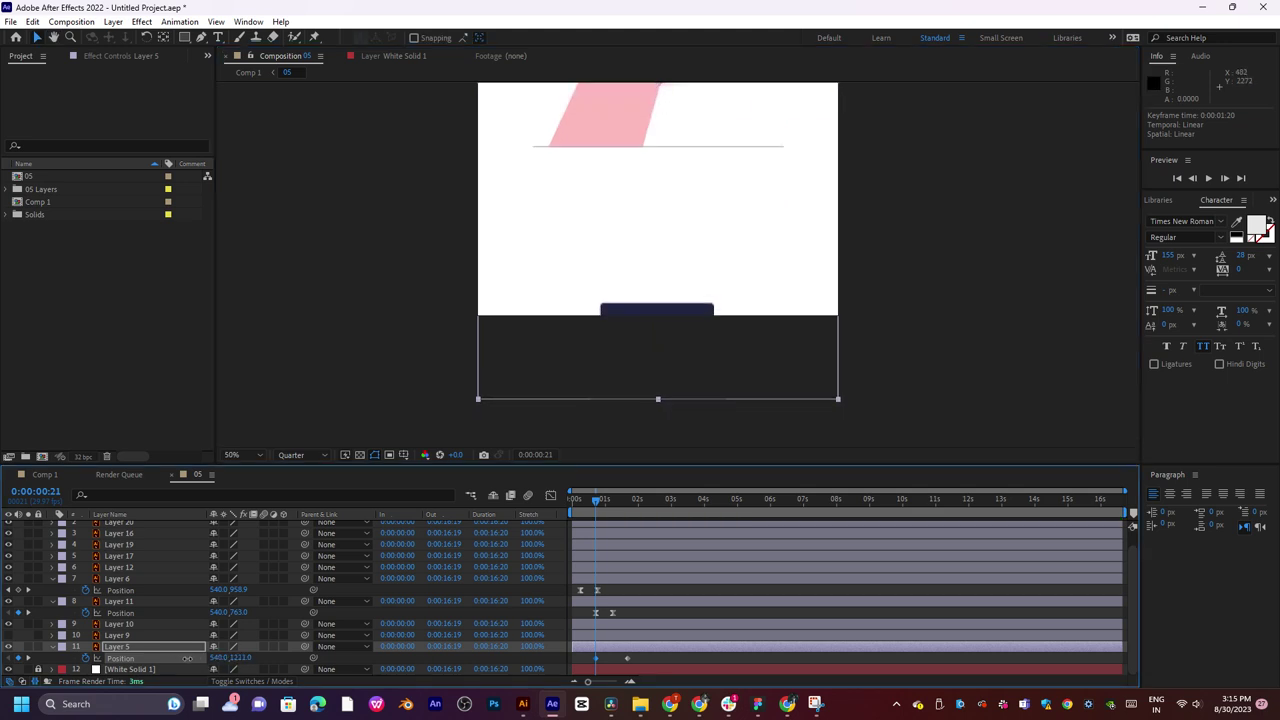
key("ctrl+z")
key("ctrl+z")
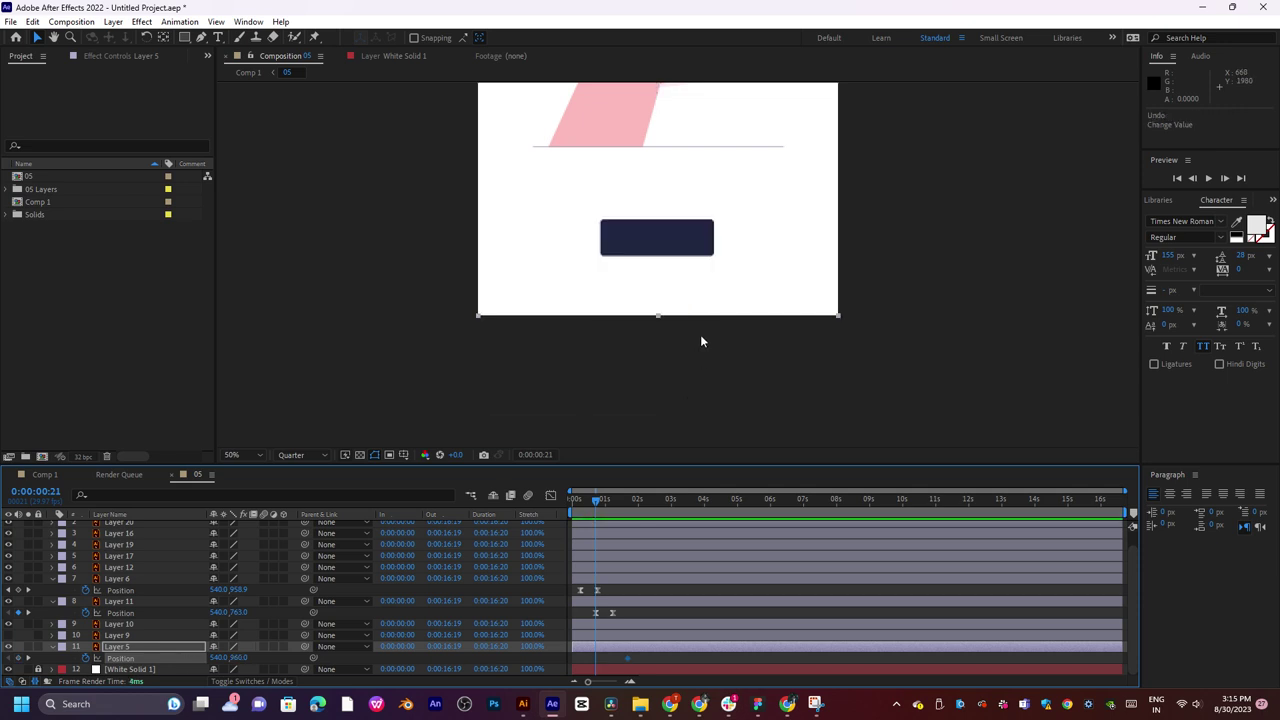
Try moving Layer 5's anchor point onto the button with its keyframe in place, check the motion, and undo back past the Position keyframing.
scroll(700, 336, "down", 2)
scroll(698, 345, "up", 1)
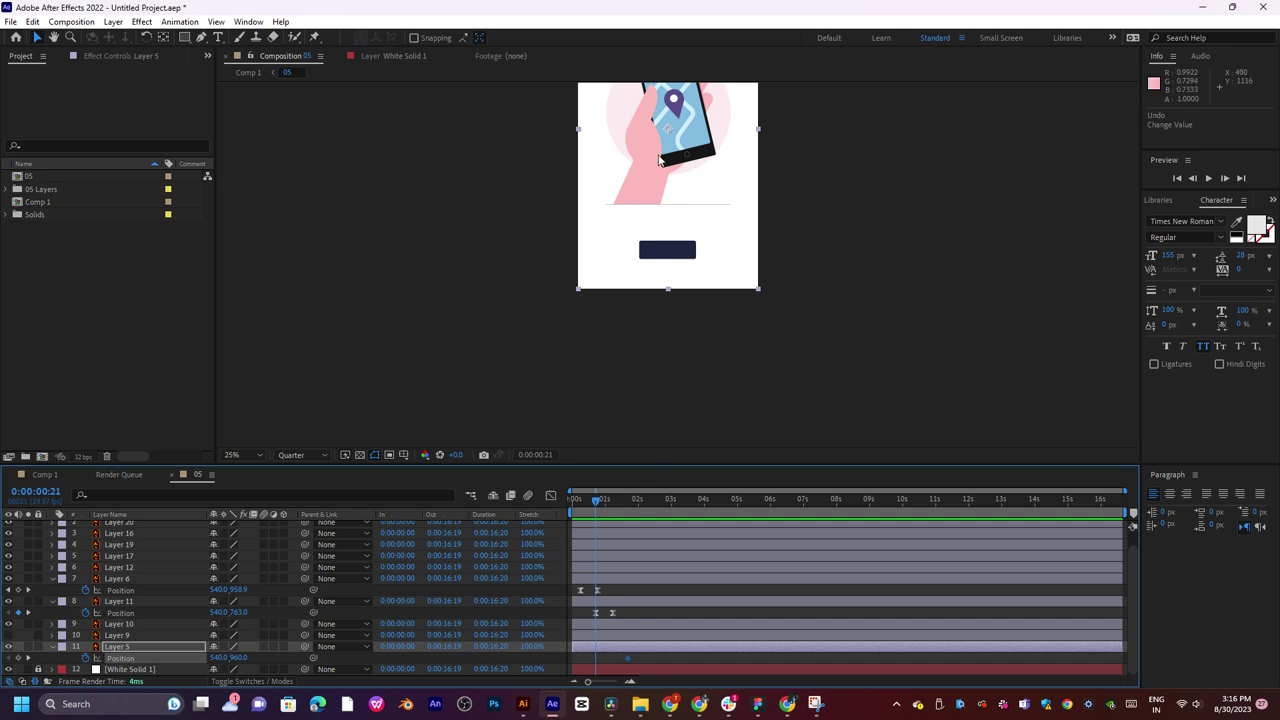
left_click_drag(668, 129, 672, 252)
left_click_drag(597, 499, 632, 507)
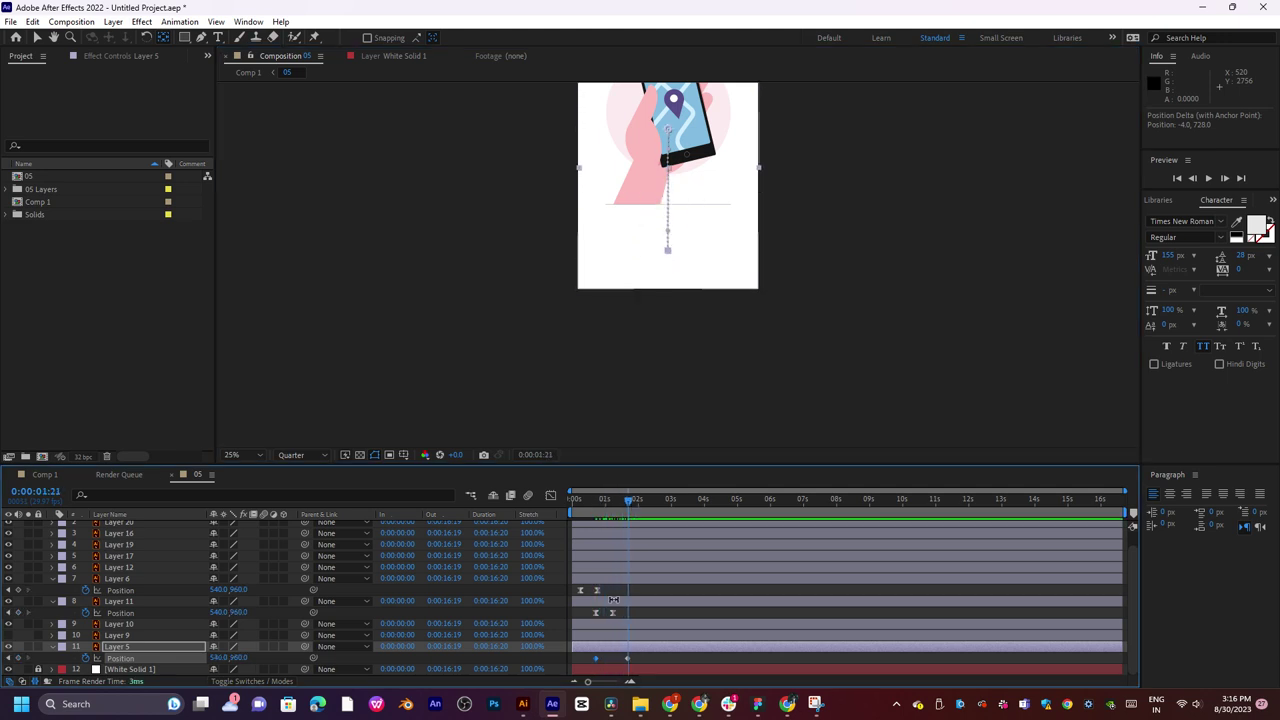
key("ctrl+z")
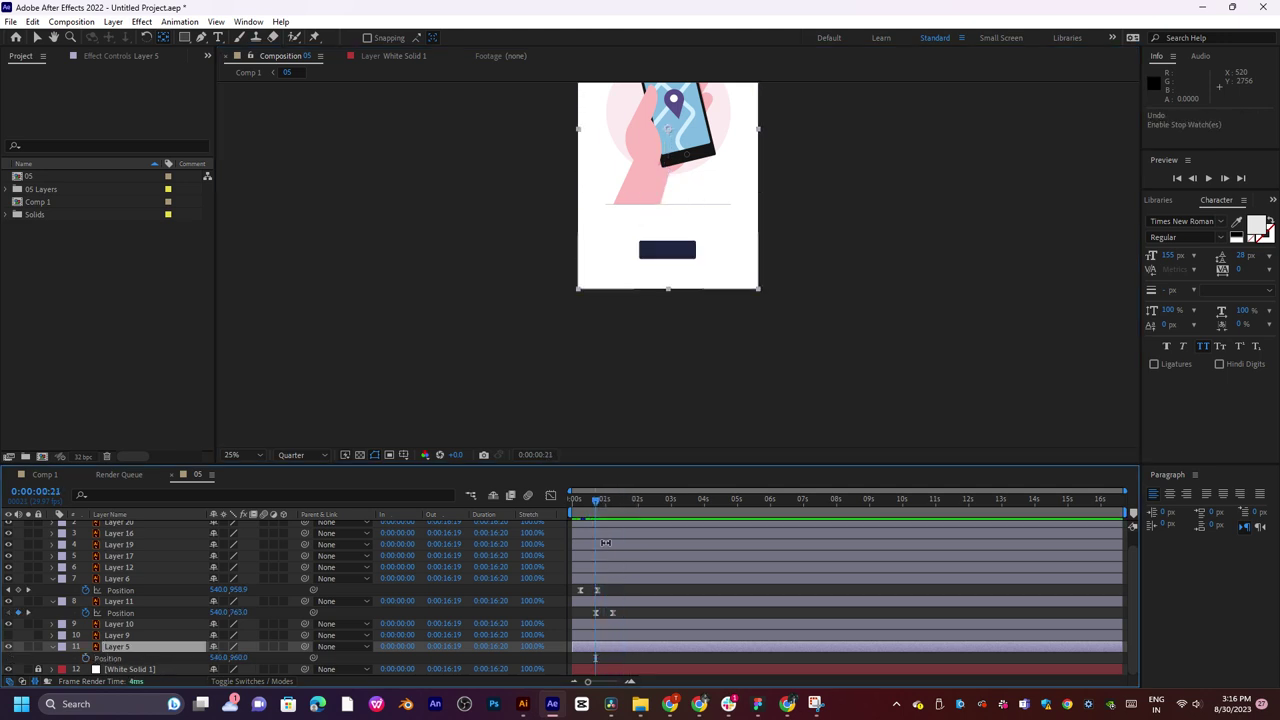
Centre Layer 5's anchor point on the button and keyframe Position from 532, 2066 at 0:00:00:21 to 532, 1684 at 0:00:01:18.
left_click_drag(667, 131, 667, 249)
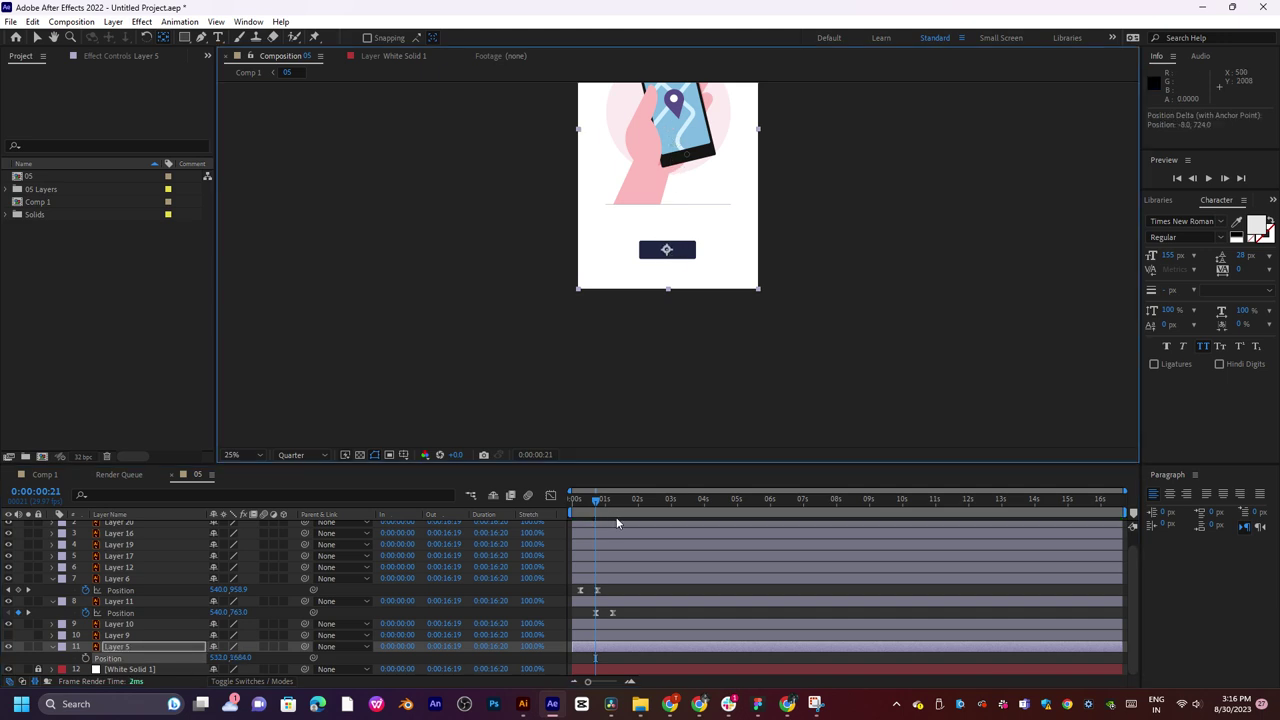
left_click(625, 503)
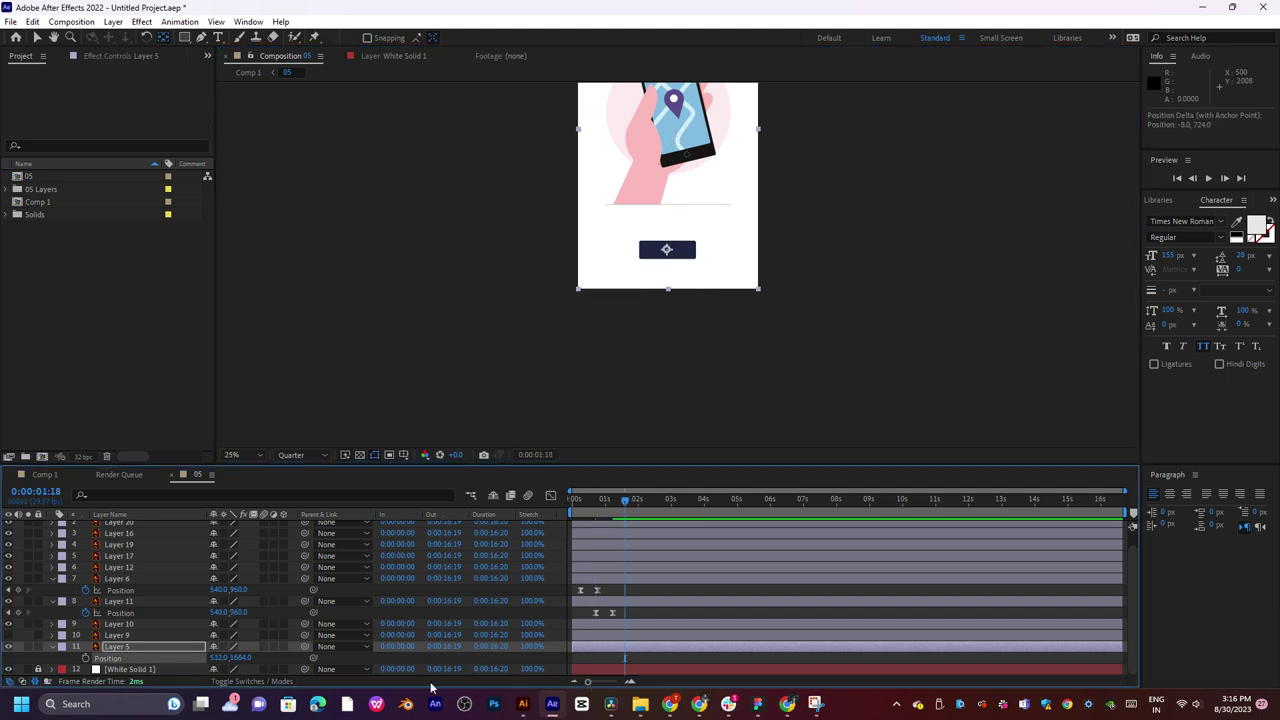
left_click(85, 658)
left_click(597, 519)
left_click_drag(237, 662, 540, 628)
Apply Easy Ease to Layer 5's Position keyframes and check the button's upward slide.
left_click(624, 658)
right_click(625, 664)
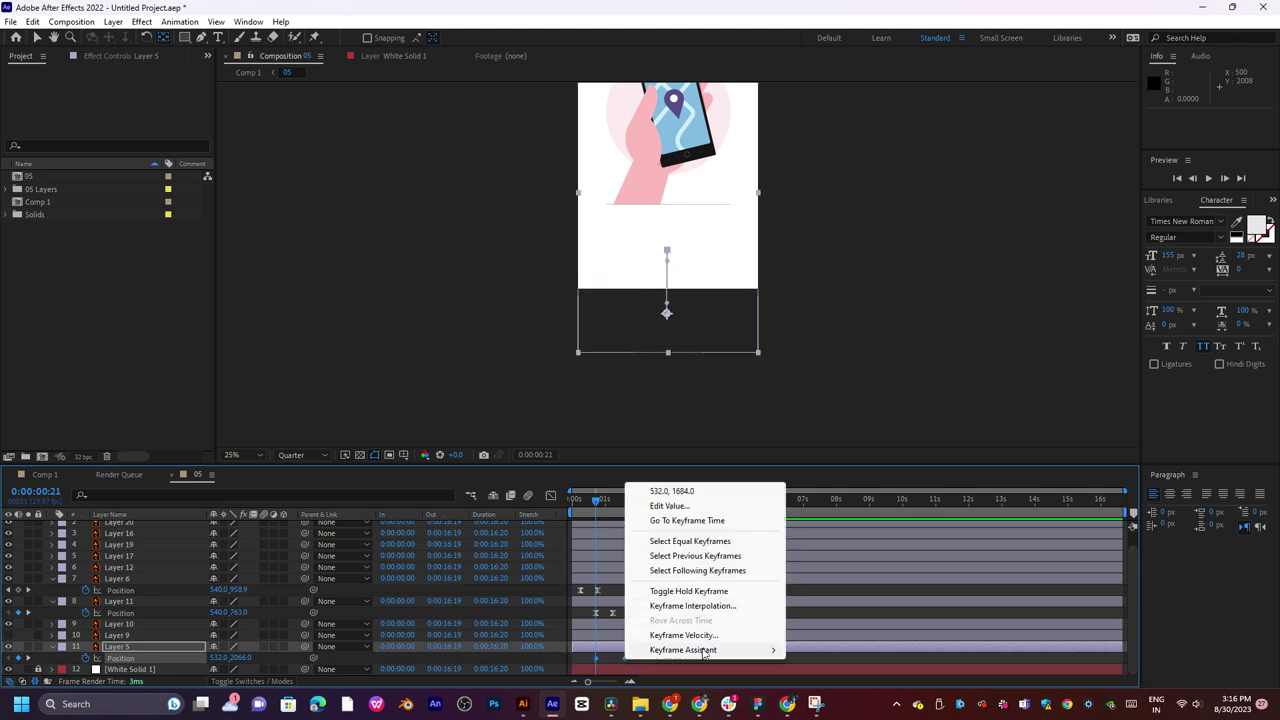
mouse_move(703, 650)
left_click(833, 567)
key("space")
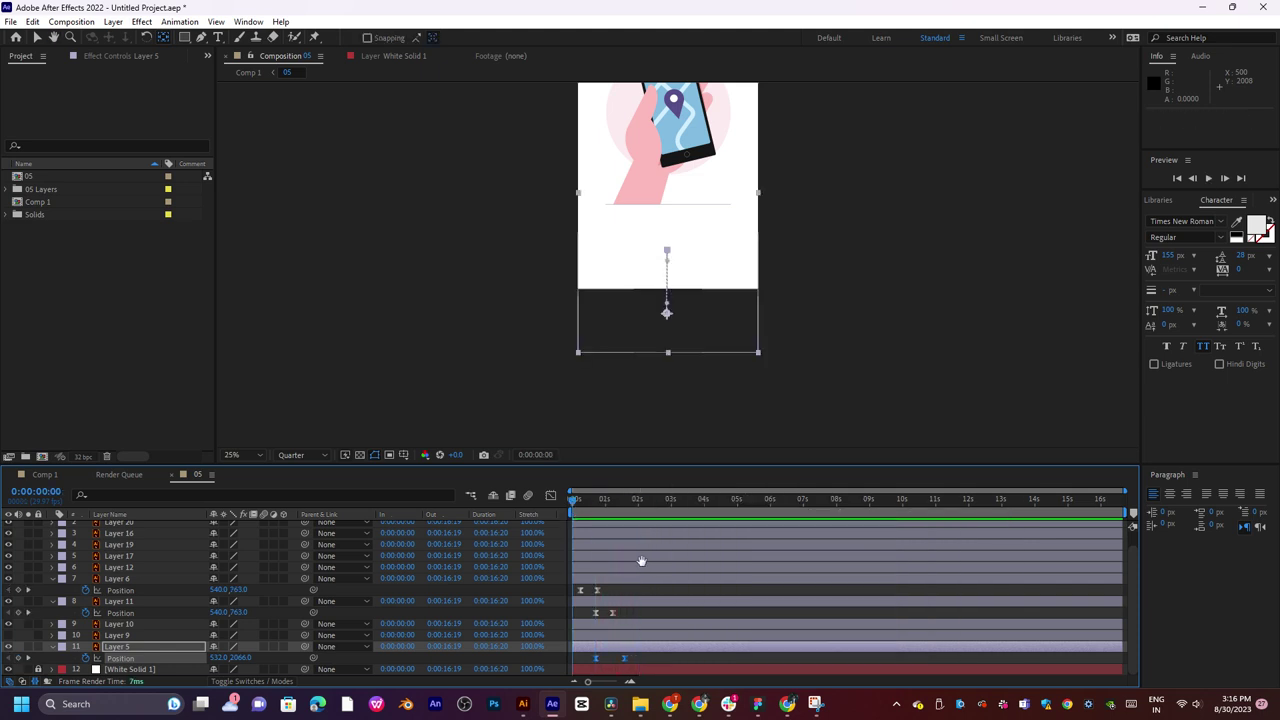
left_click_drag(590, 500, 612, 503)
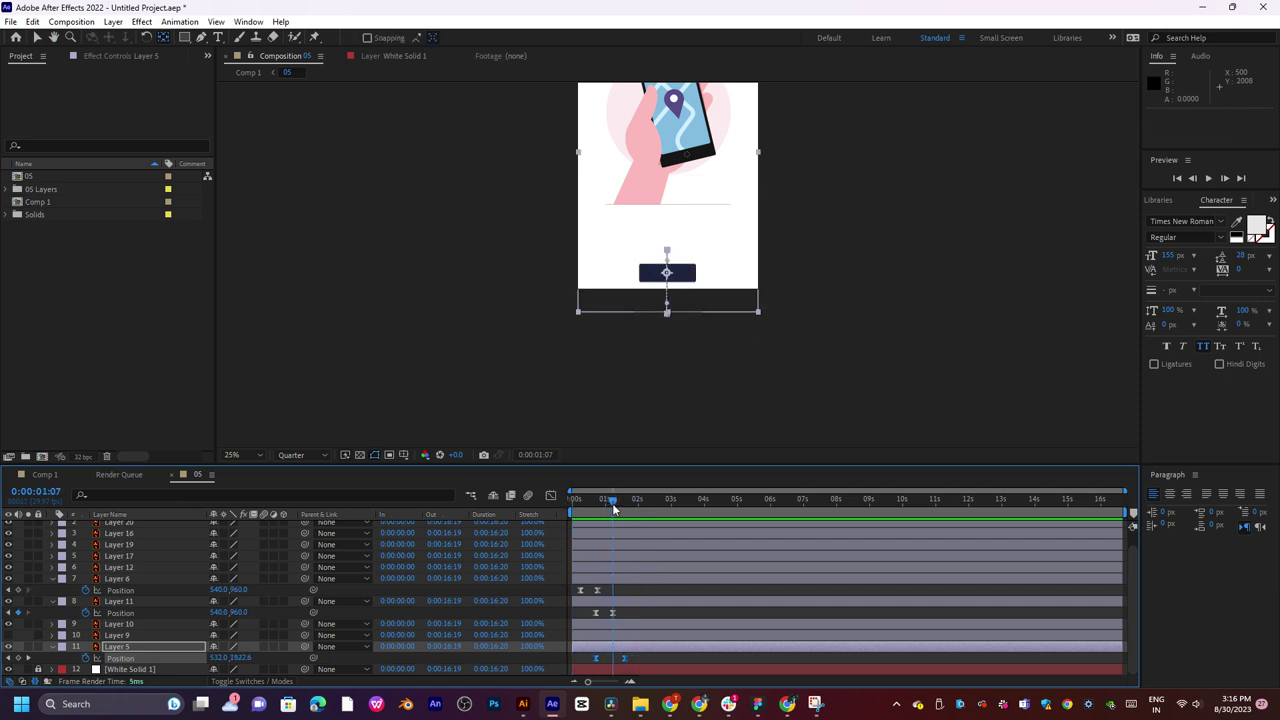
Reshape Layer 5's Position speed graph so the button starts fast and slows gradually, refine the start ease, and preview it.
left_click(549, 496)
left_click_drag(620, 652, 600, 646)
key("space")
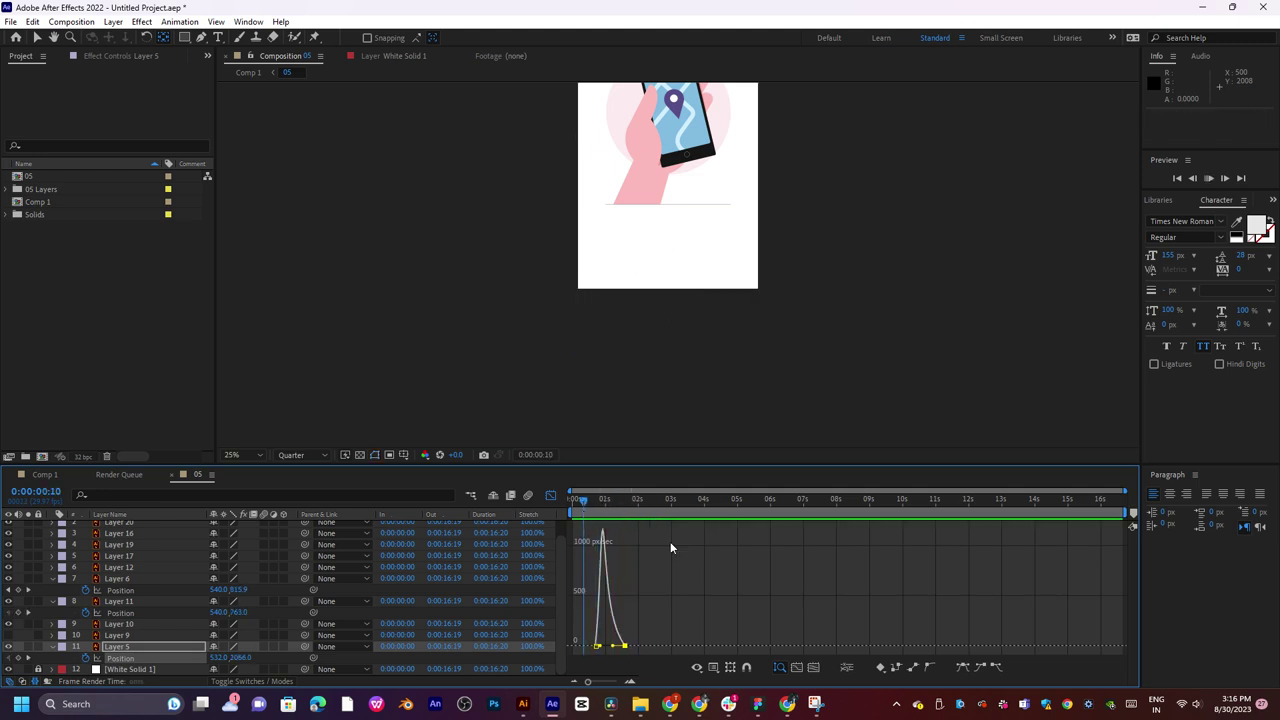
key("space")
left_click_drag(600, 646, 603, 651)
key("space")
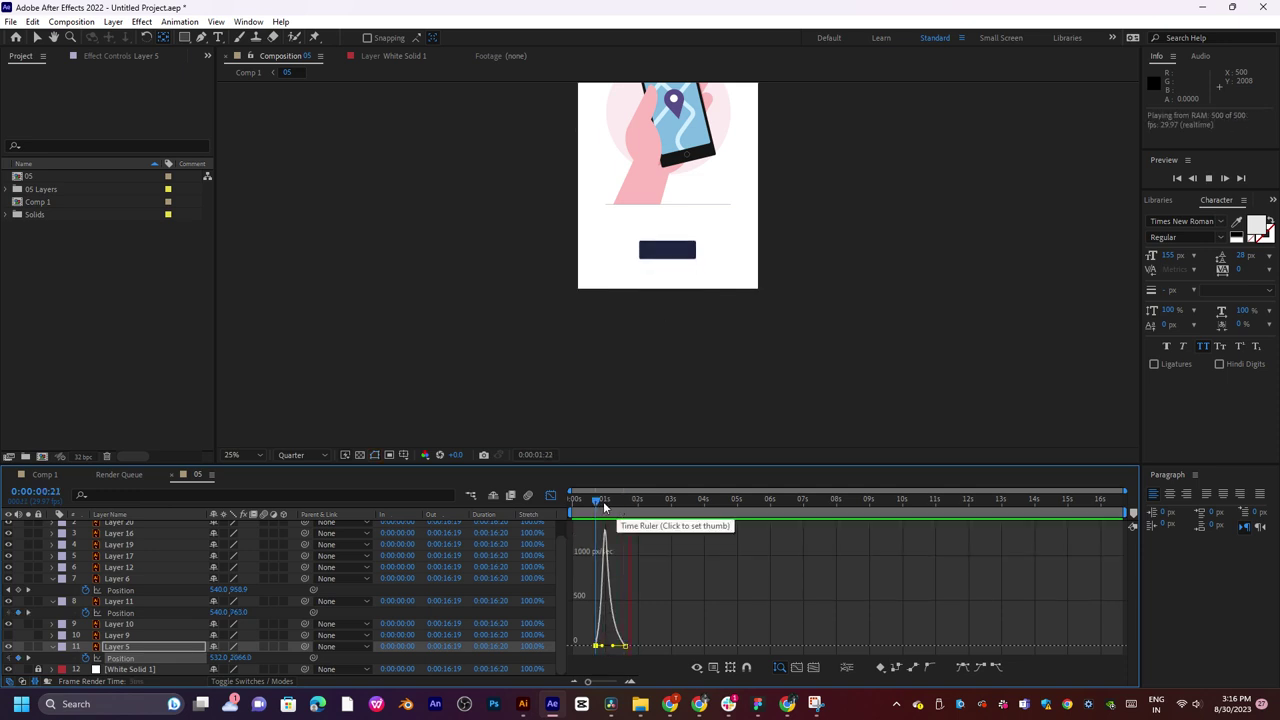
Move Layer 5's ending Position keyframe to just past the 2-second mark and preview the longer button slide.
key("shift+F3")
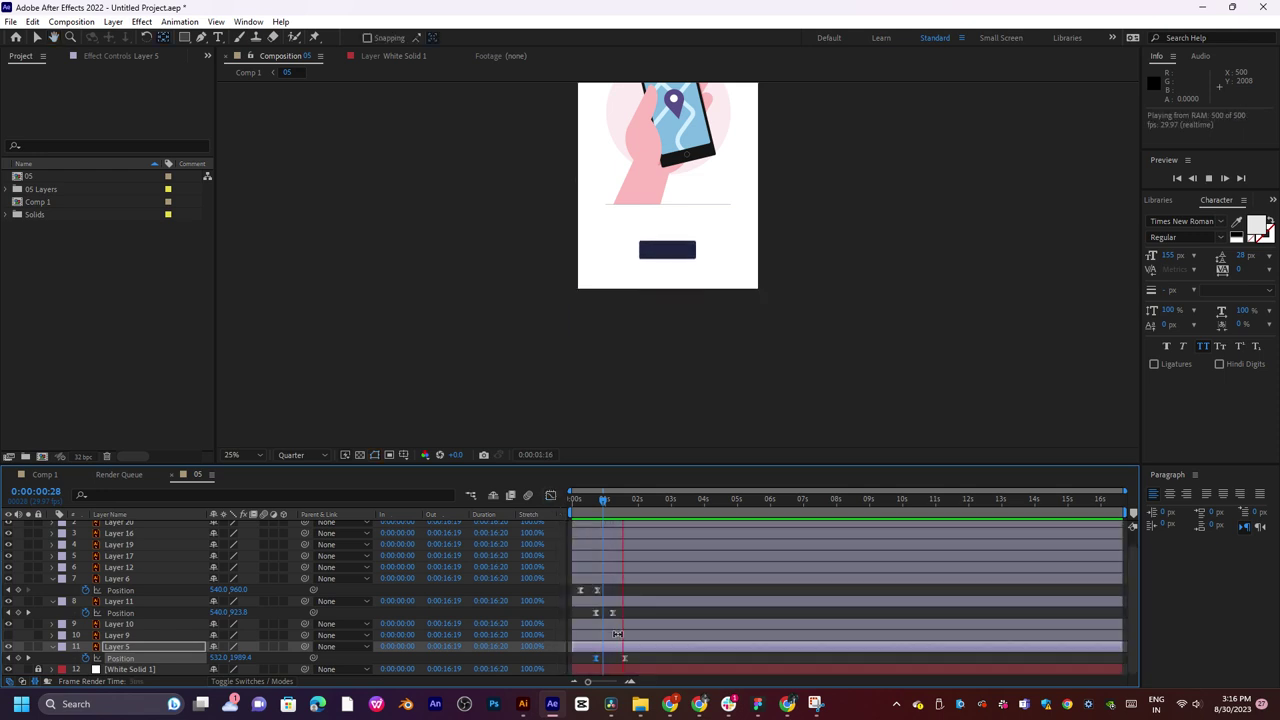
left_click_drag(625, 658, 689, 659)
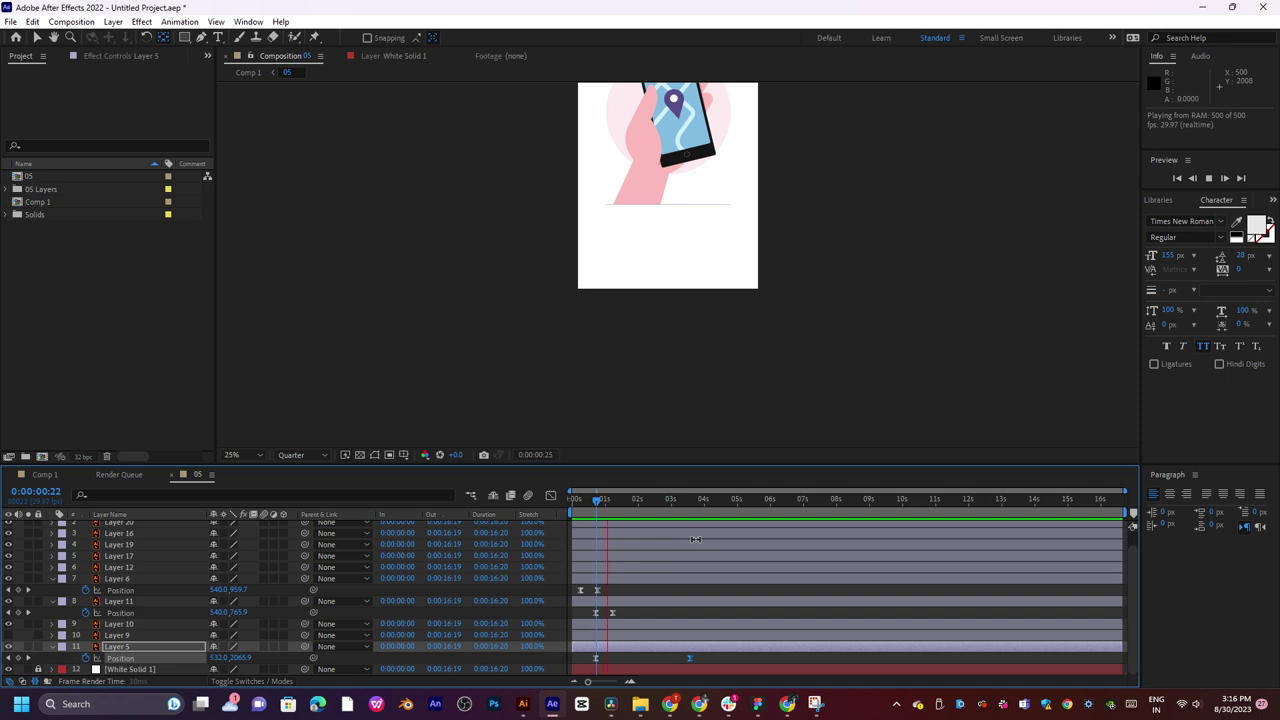
left_click_drag(689, 658, 642, 657)
left_click(640, 503)
left_click_drag(638, 507, 604, 520)
key("space")
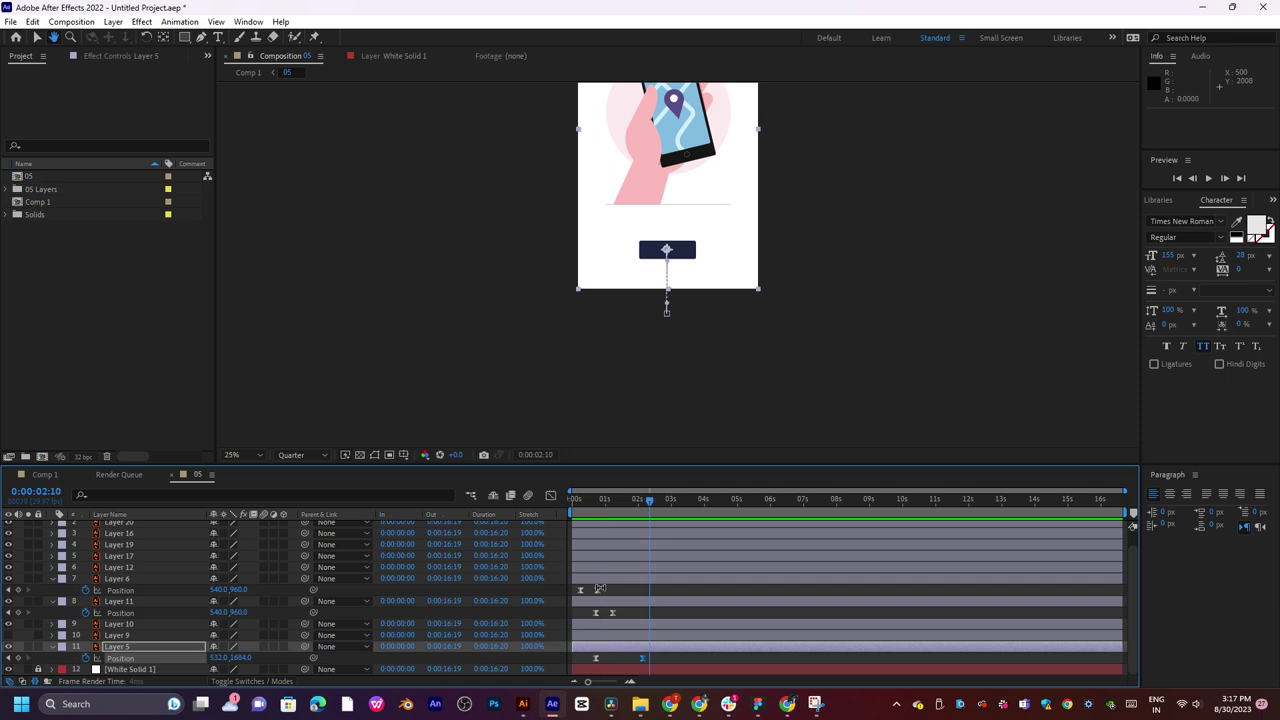
Strengthen the incoming ease on Layer 5's Position speed graph so the button settles more gradually, and play back the animation.
left_click(550, 495)
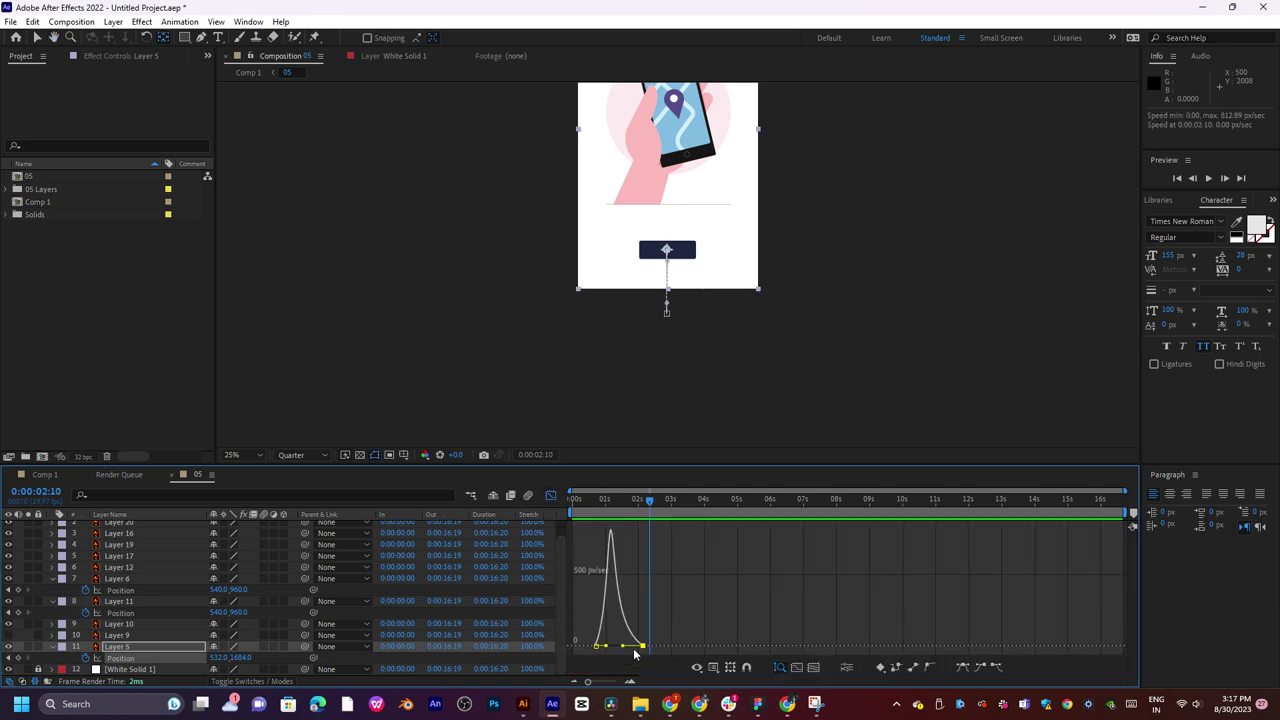
left_click_drag(623, 647, 620, 650)
left_click(603, 505)
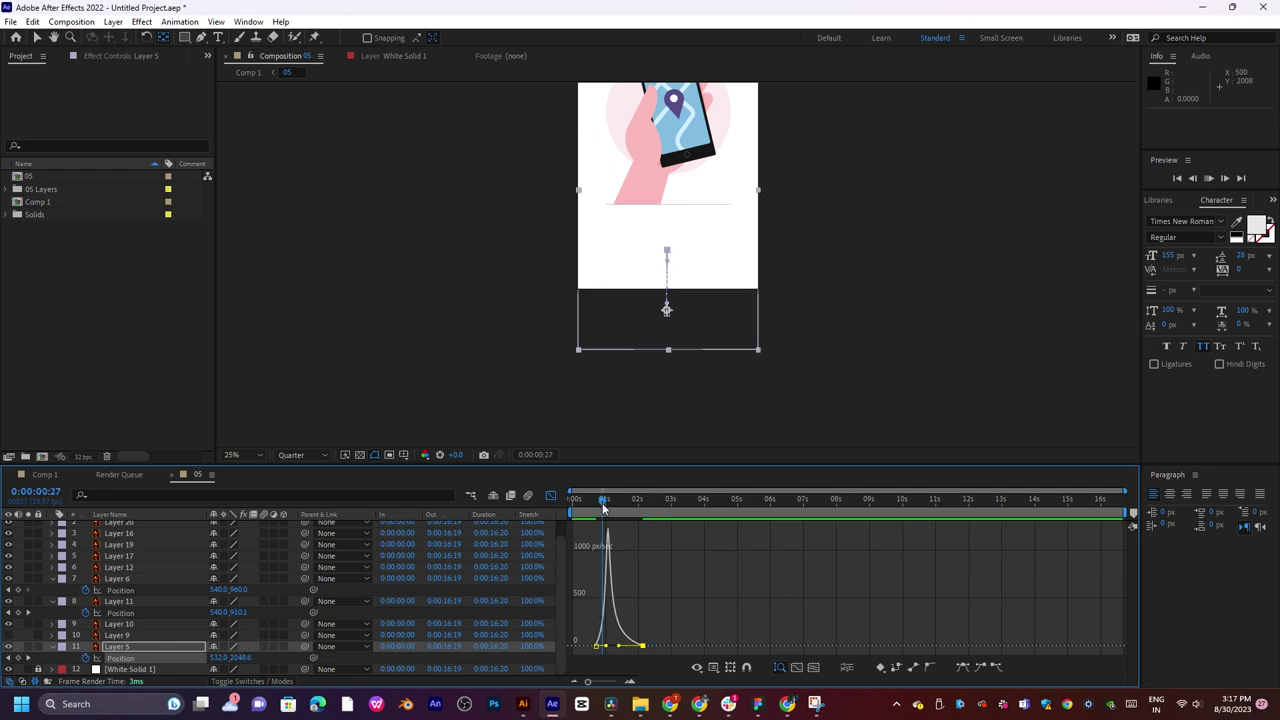
left_click_drag(603, 500, 640, 500)
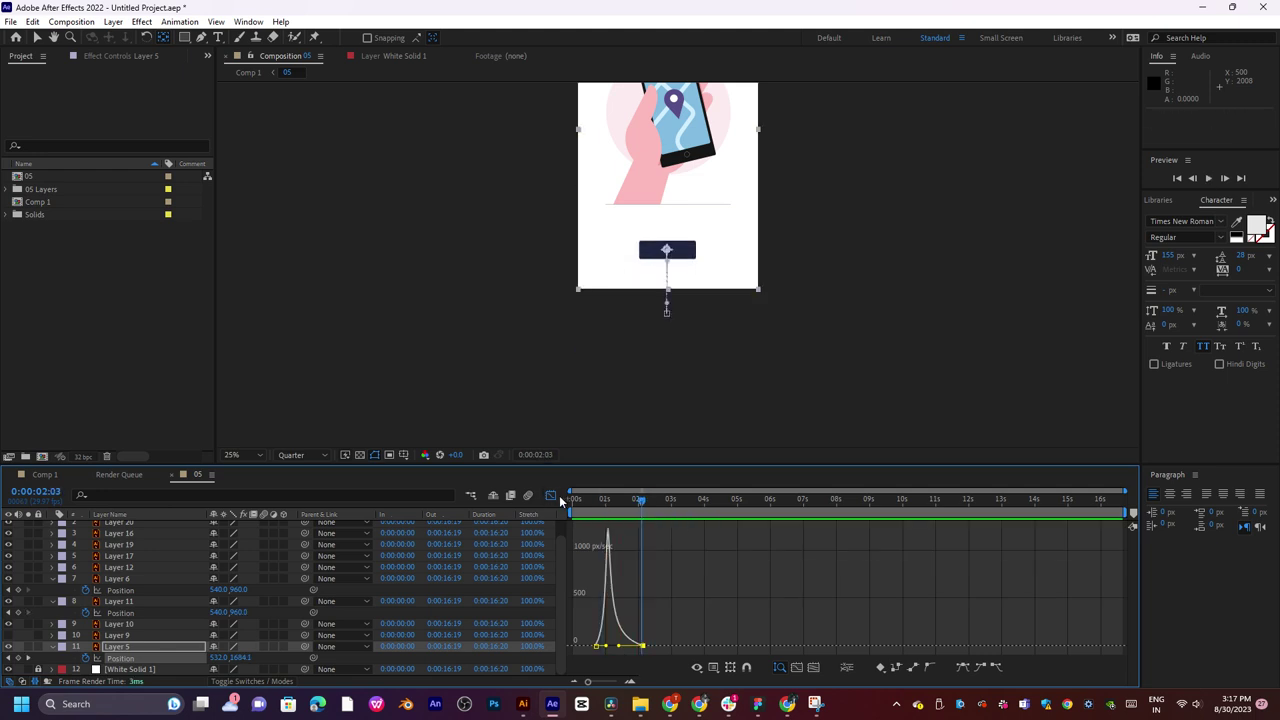
left_click(552, 495)
key("space")
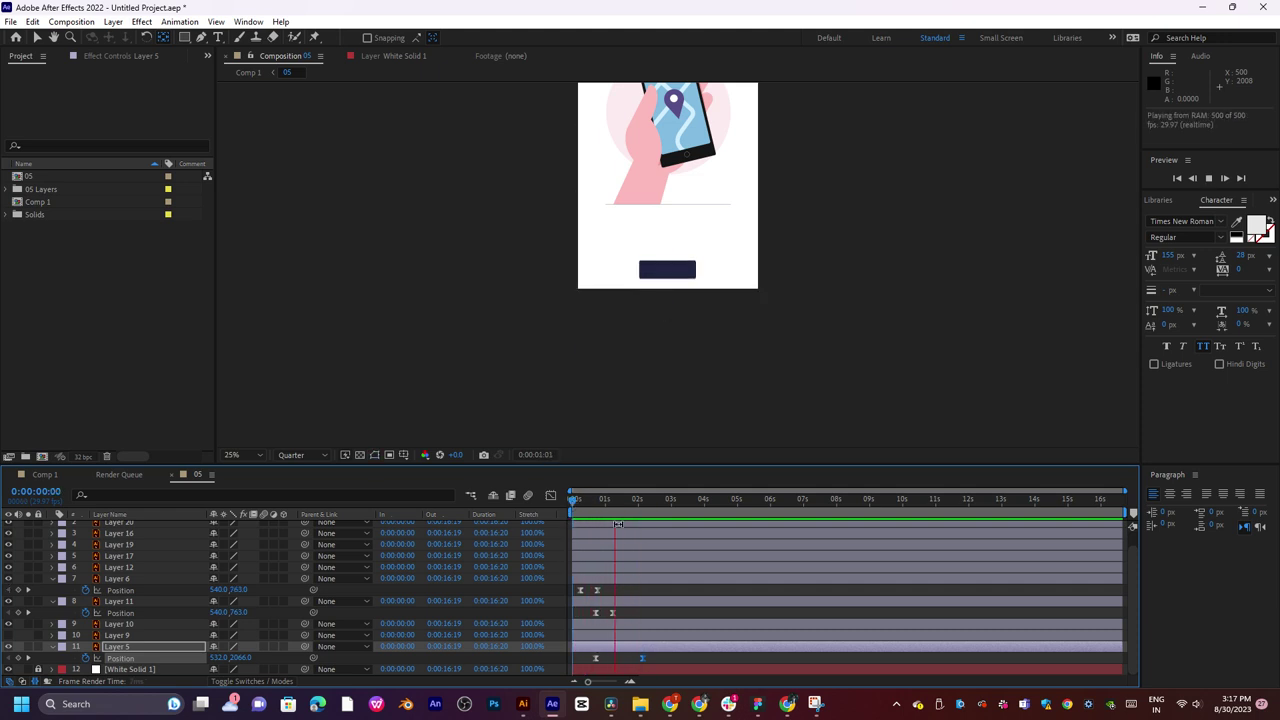
key("space")
key("space")
Collapse the revealed keyframe properties of the layers from Layer 6 down to Layer 5.
left_click_drag(682, 225, 686, 359)
scroll(684, 275, "up", 2)
key("space")
left_click_drag(684, 275, 685, 295)
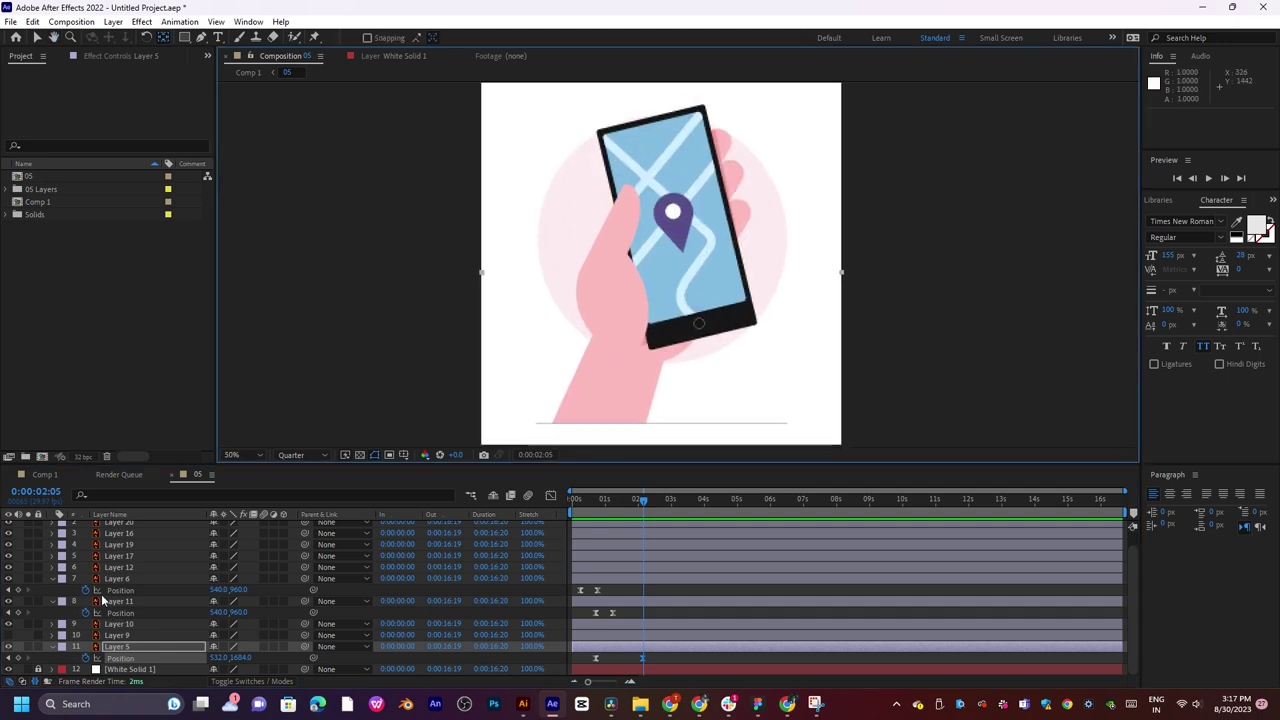
left_click(118, 579)
left_click(131, 650, "shift")
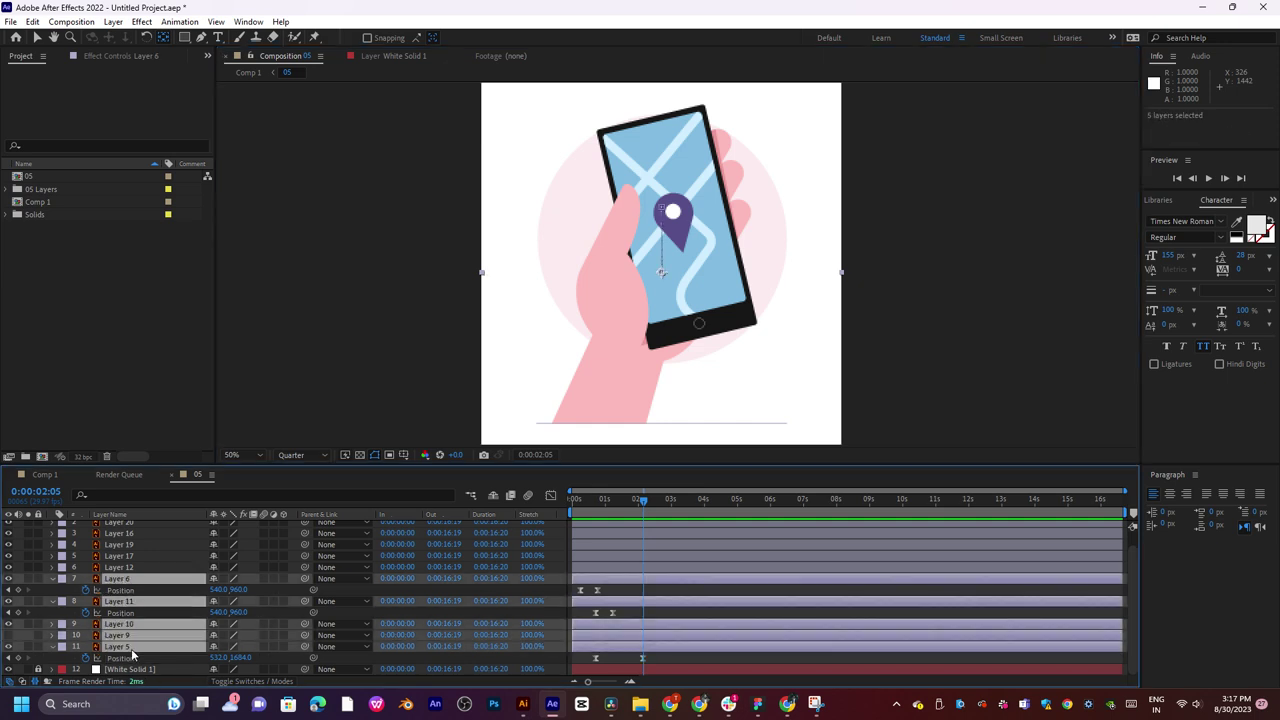
key("u")
left_click(117, 582)
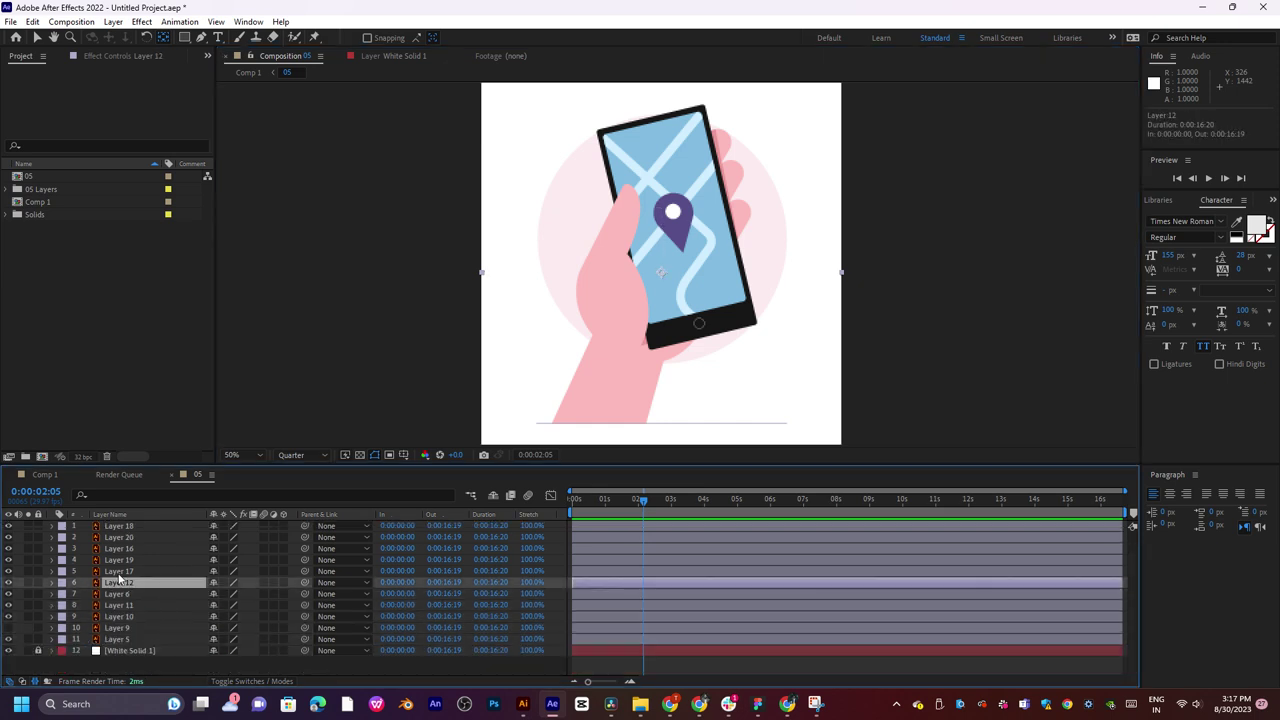
Toggle the visibility of Layers 20, 16, 19 and 17 to identify which artwork each one holds.
left_click_drag(615, 294, 614, 355)
key("comma")
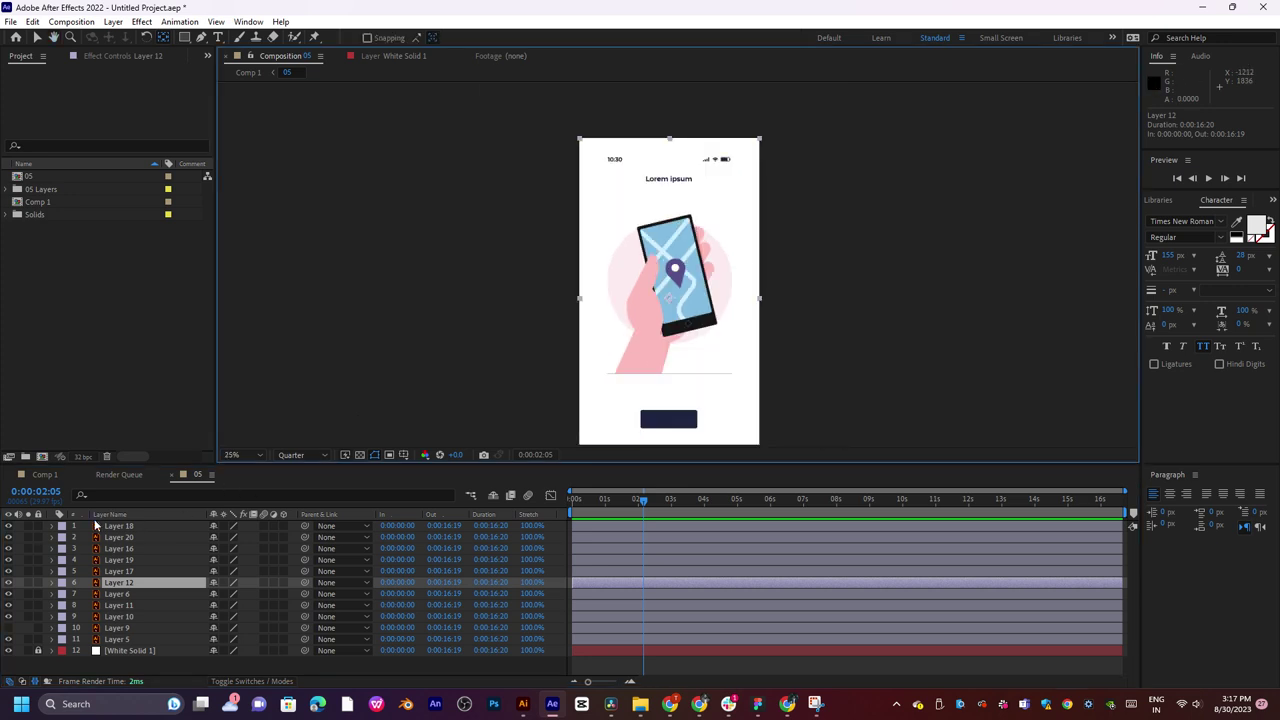
left_click(9, 539)
left_click(9, 539)
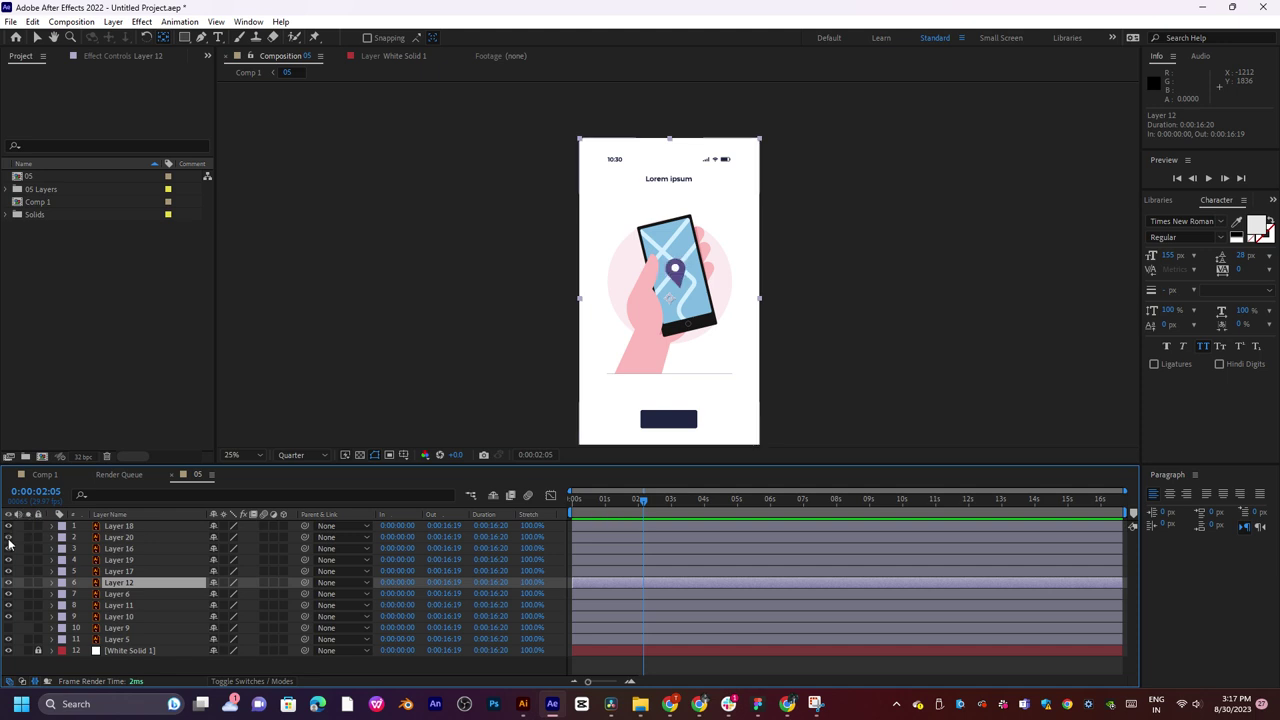
left_click(8, 551)
left_click(8, 551)
left_click(8, 551)
left_click(8, 551)
left_click(9, 561)
left_click(9, 561)
left_click(8, 571)
left_click(8, 571)
left_click(8, 571)
left_click(8, 573)
left_click(8, 562)
Select Layer 19 and examine the thin ground line beneath the hand up close.
left_click(119, 560)
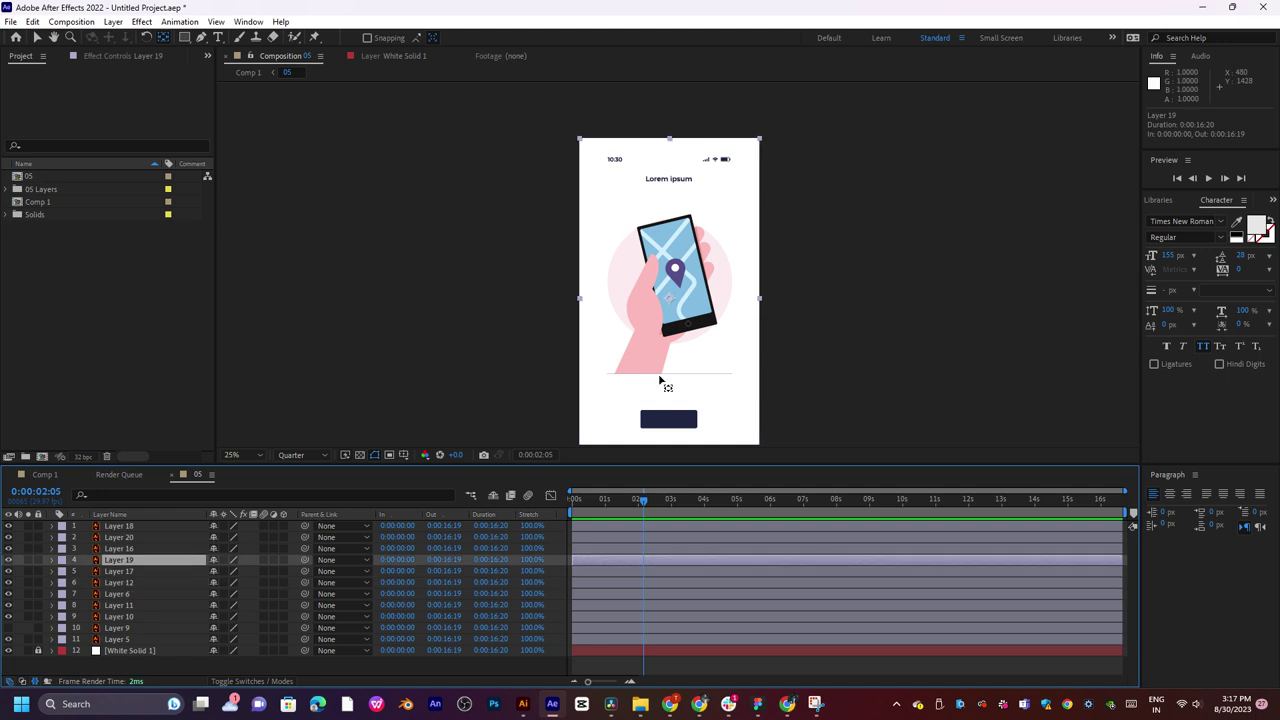
scroll(660, 368, "up", 2)
key("space")
left_click_drag(661, 367, 643, 207)
left_click_drag(665, 301, 686, 269)
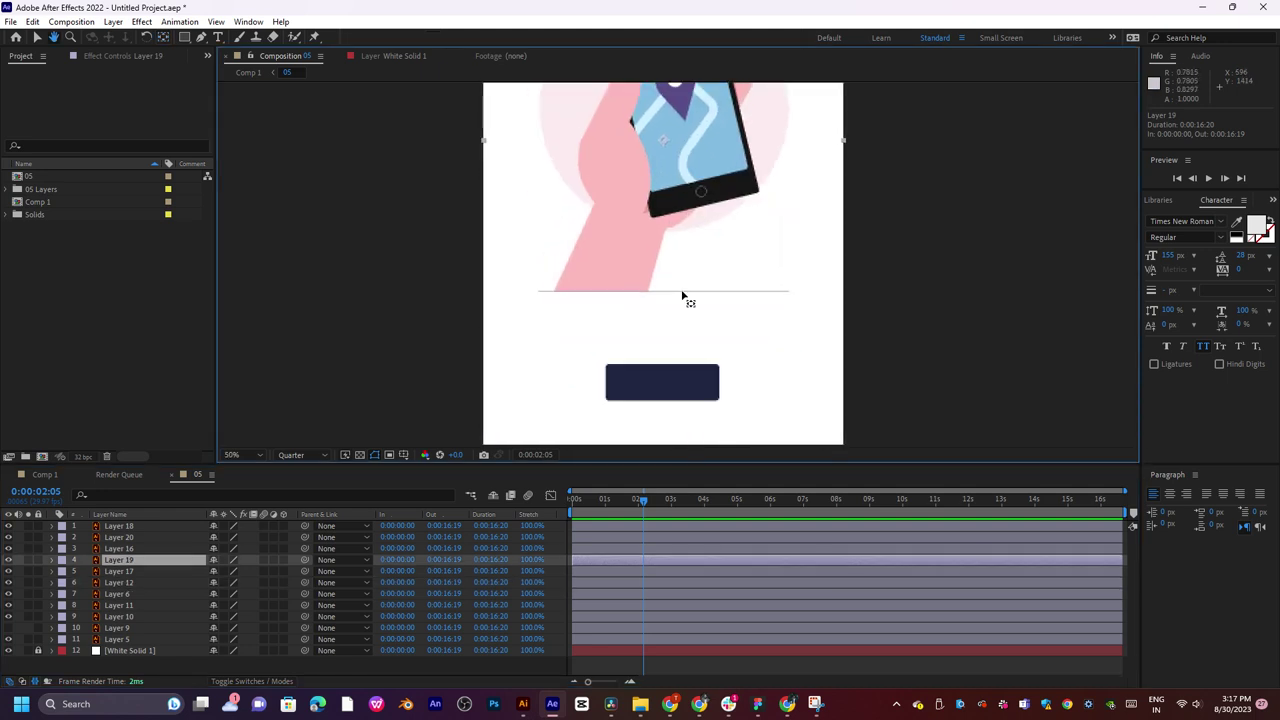
key("y")
left_click_drag(623, 300, 636, 308)
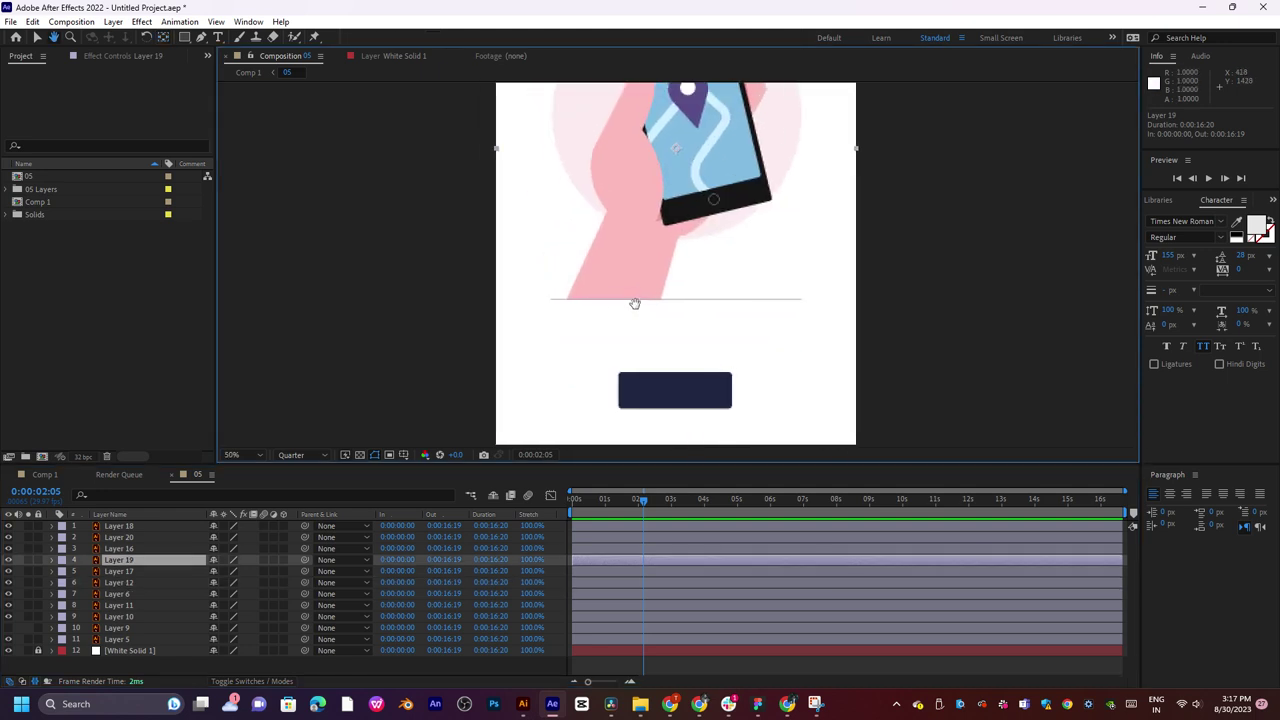
Try out drawing tools for Layer 19 and attempt to paint near the ground line with the Brush tool.
left_click(185, 38)
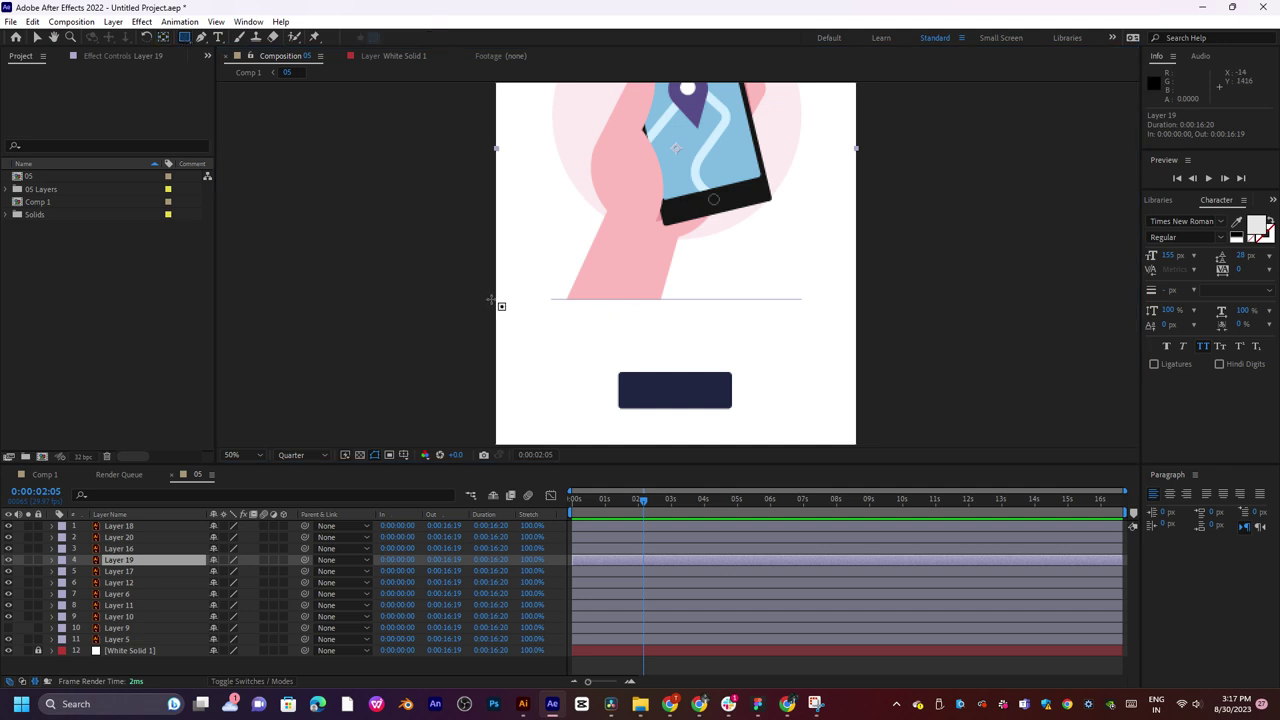
left_click(185, 40)
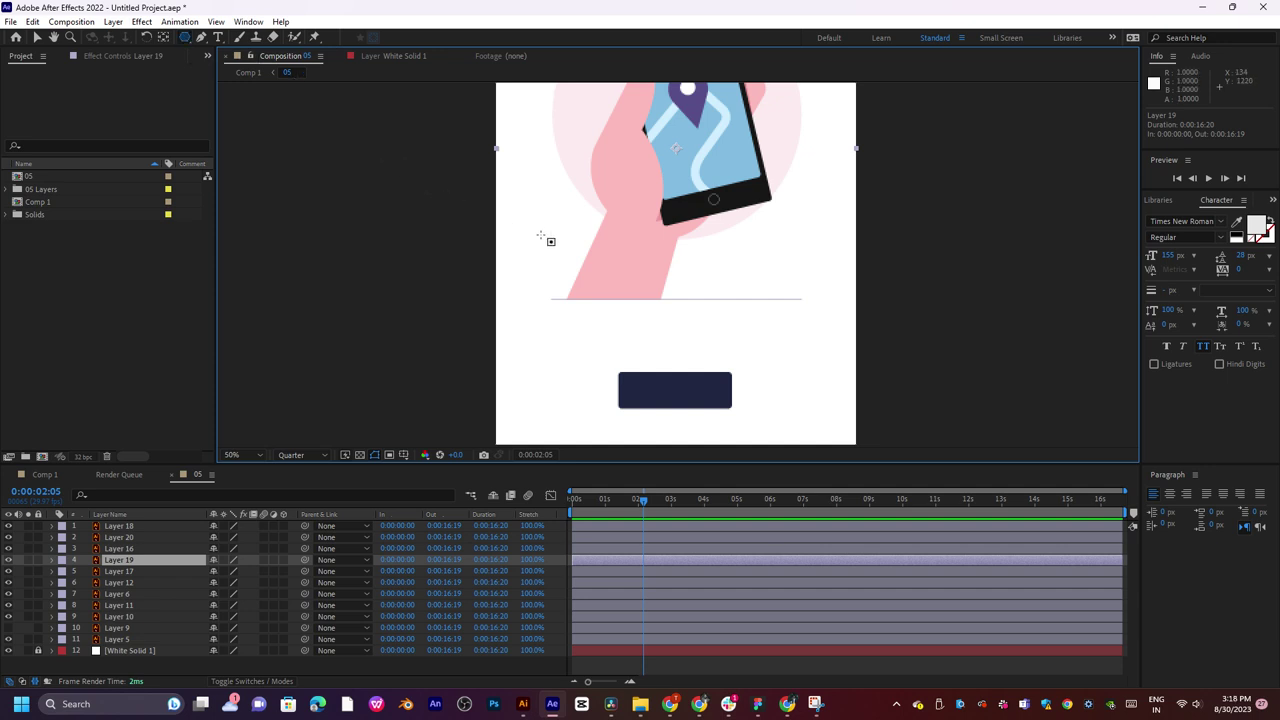
key("q")
key("q")
key("q")
left_click(201, 40)
key("q")
left_click(201, 38)
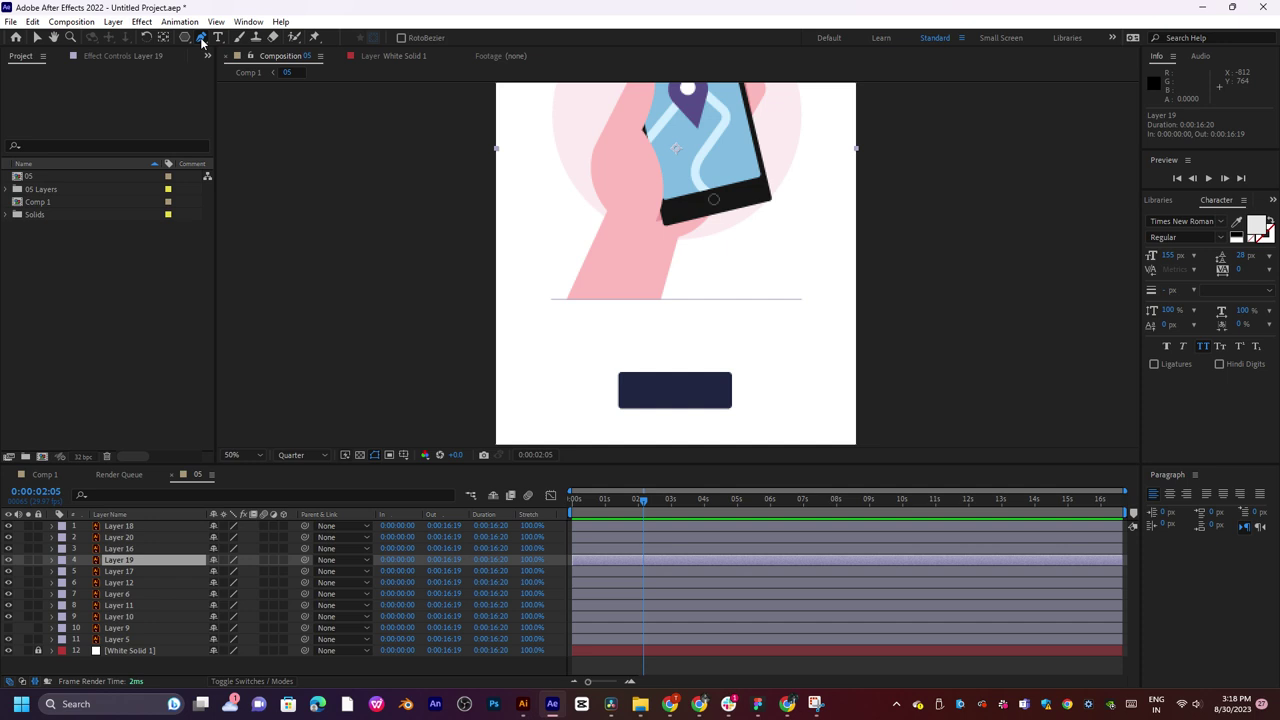
left_click(201, 40)
left_click(218, 38)
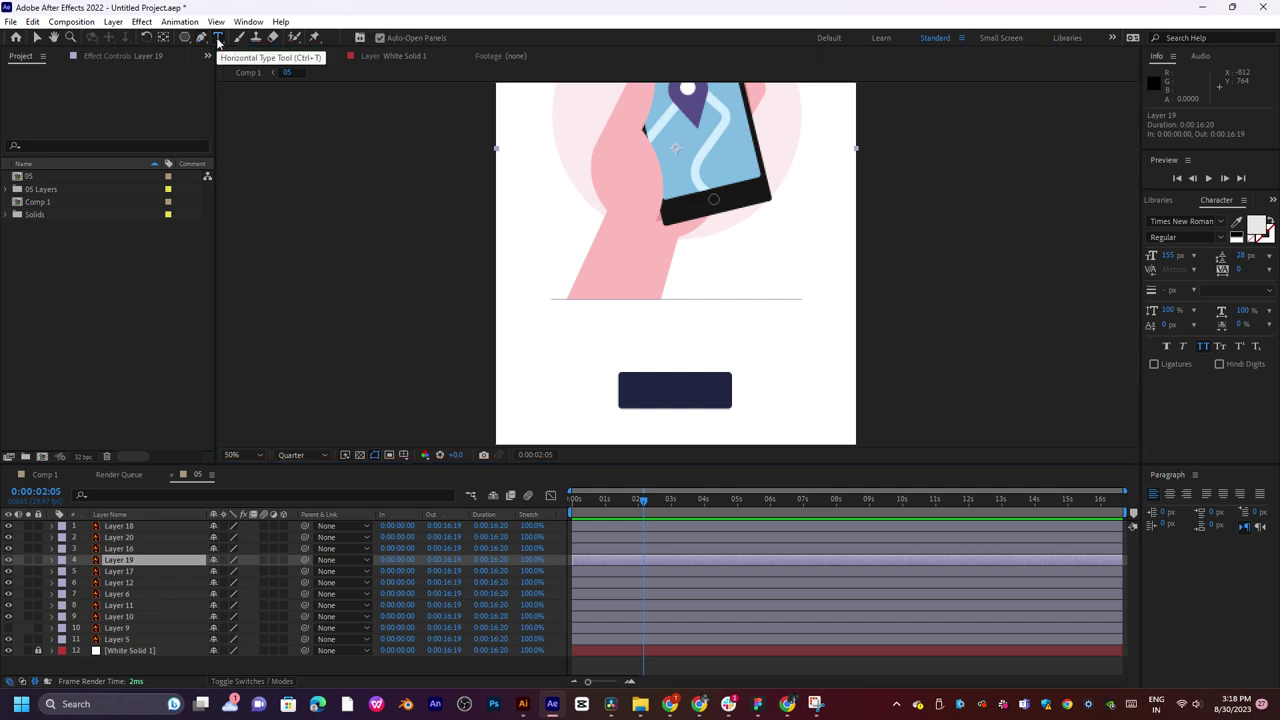
key("g")
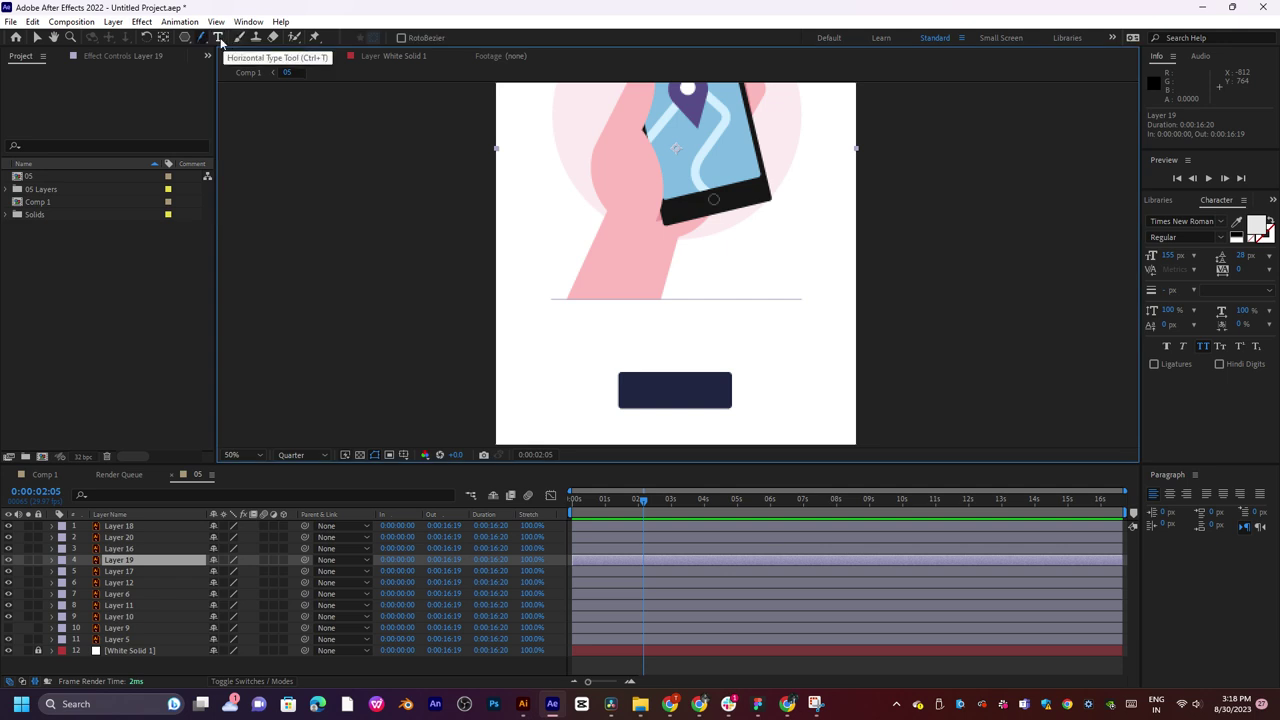
left_click(238, 38)
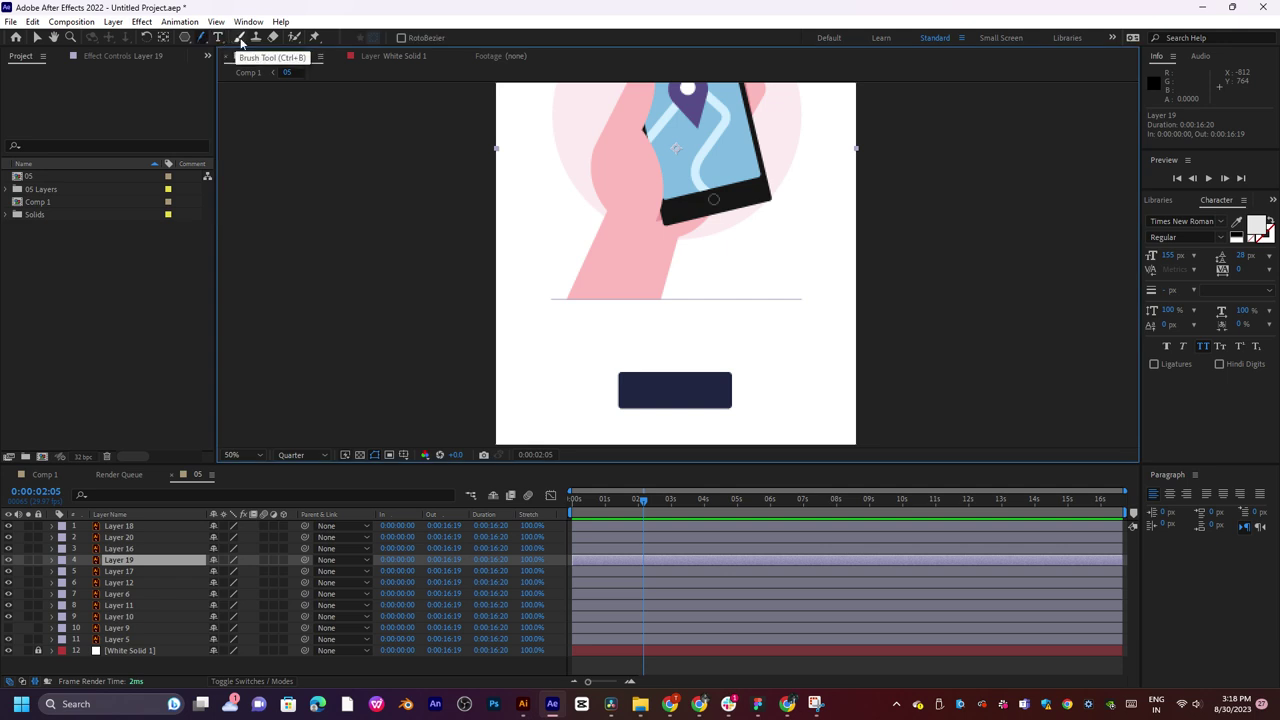
left_click(582, 309)
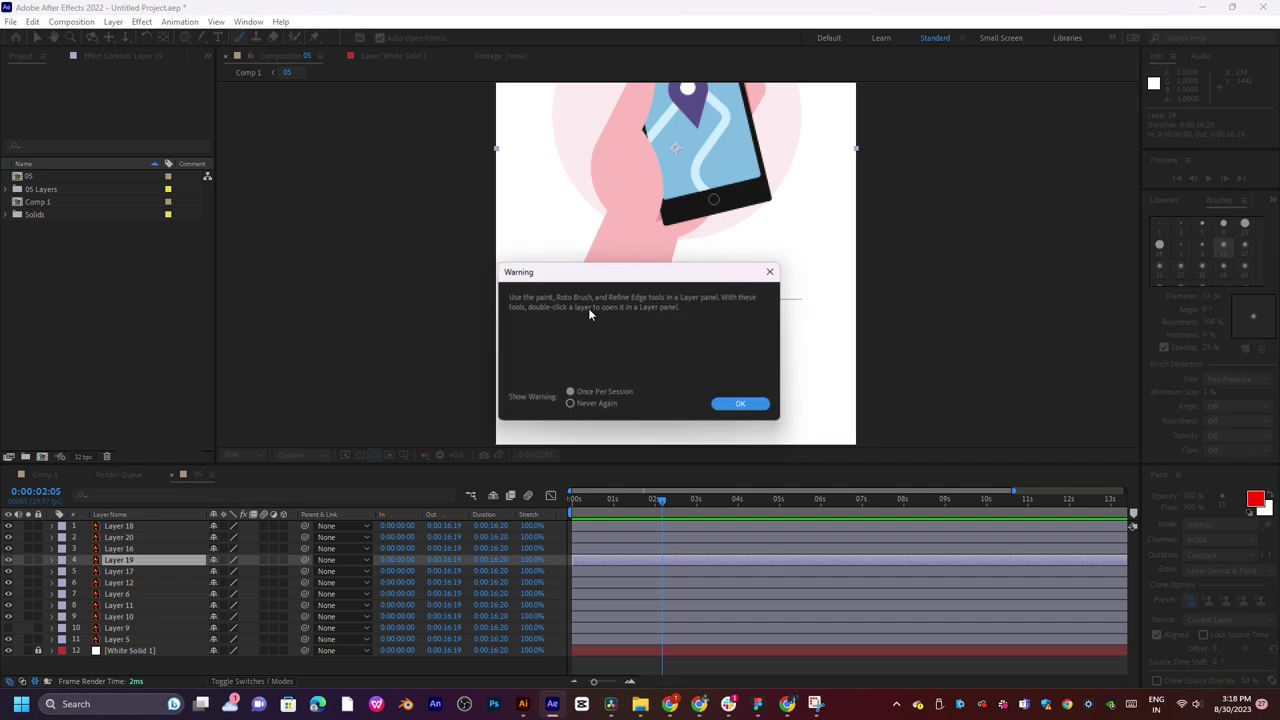
left_click(772, 272)
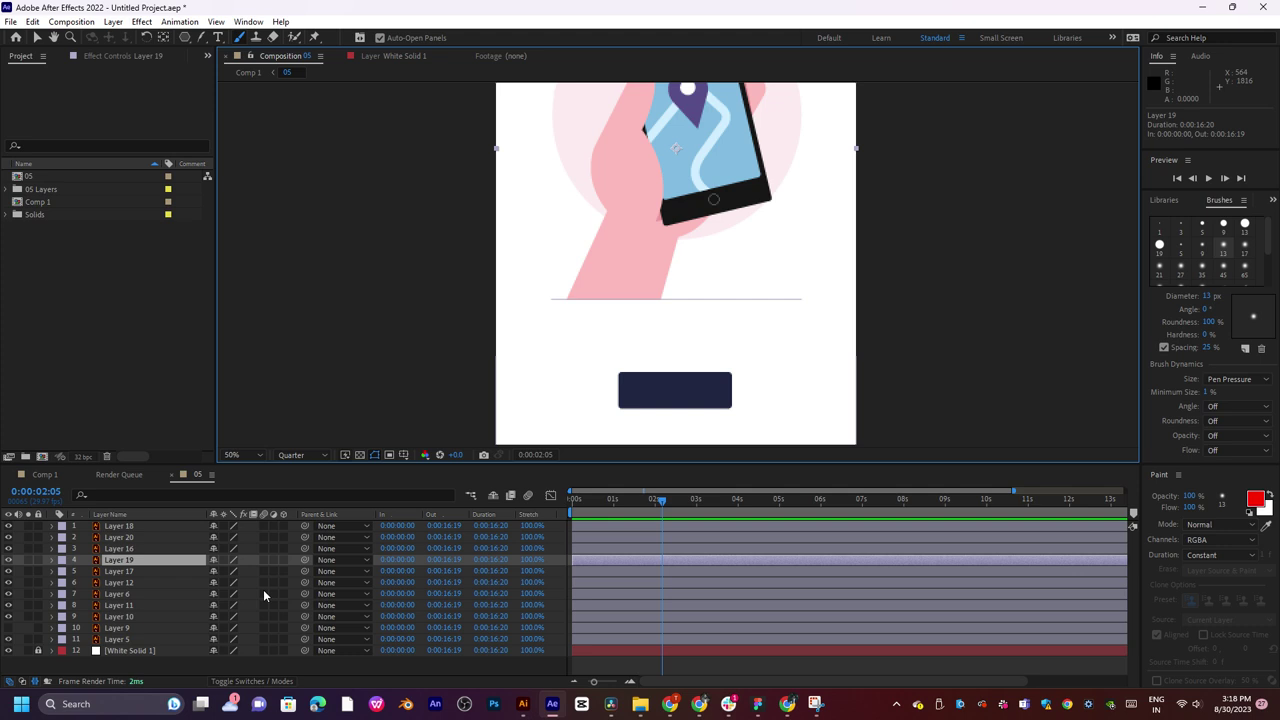
Try masking Layer 19 with a thin, wide rectangle just below the ground line, and undo the mask.
left_click(185, 37)
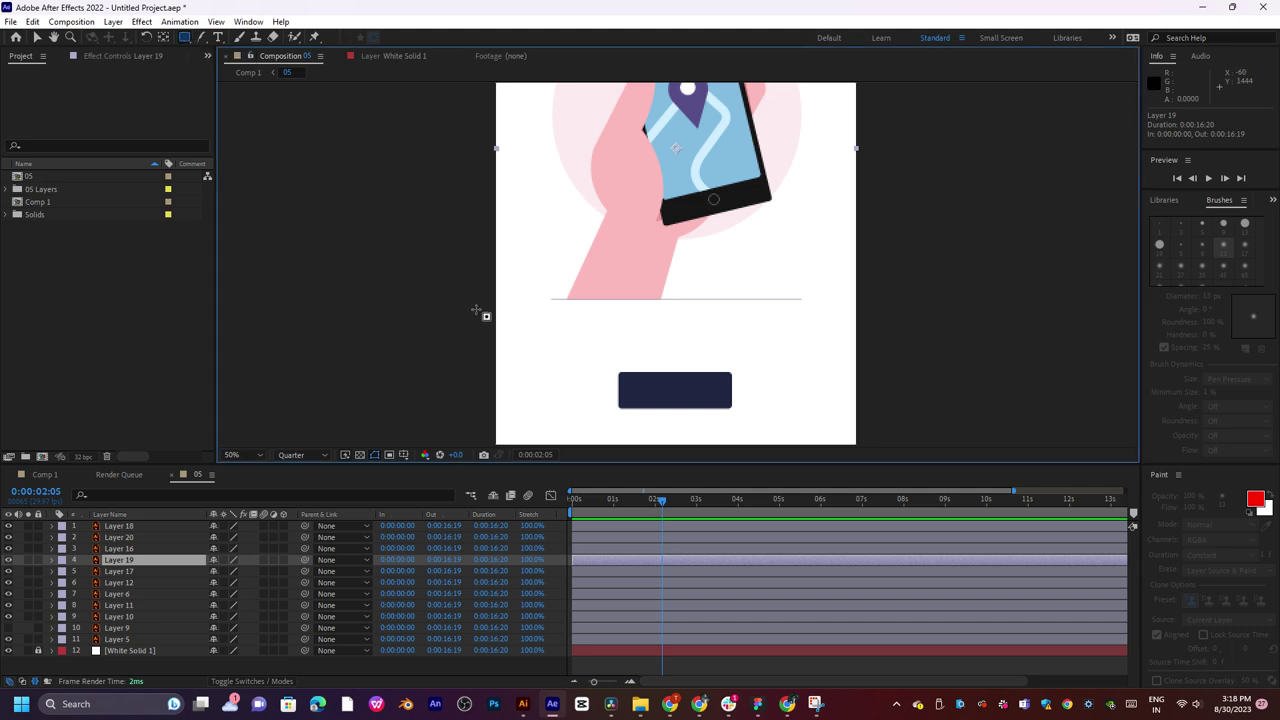
left_click_drag(459, 301, 950, 319)
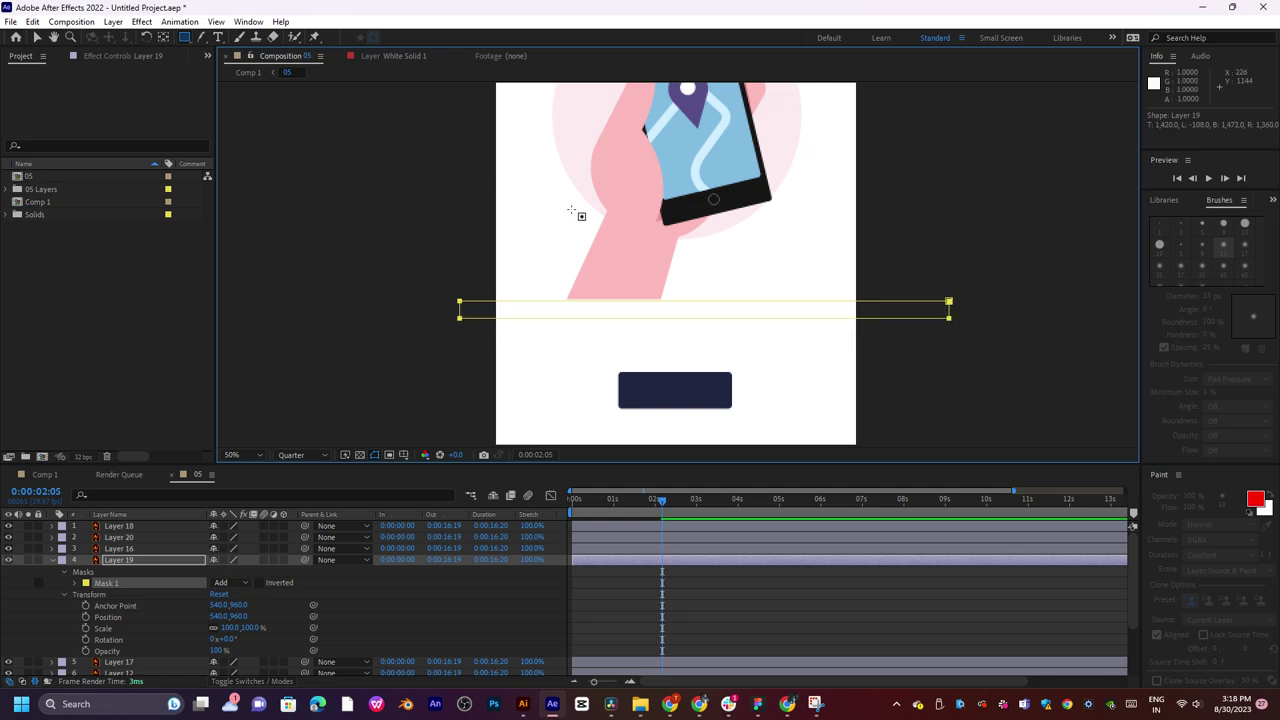
key("ctrl+z")
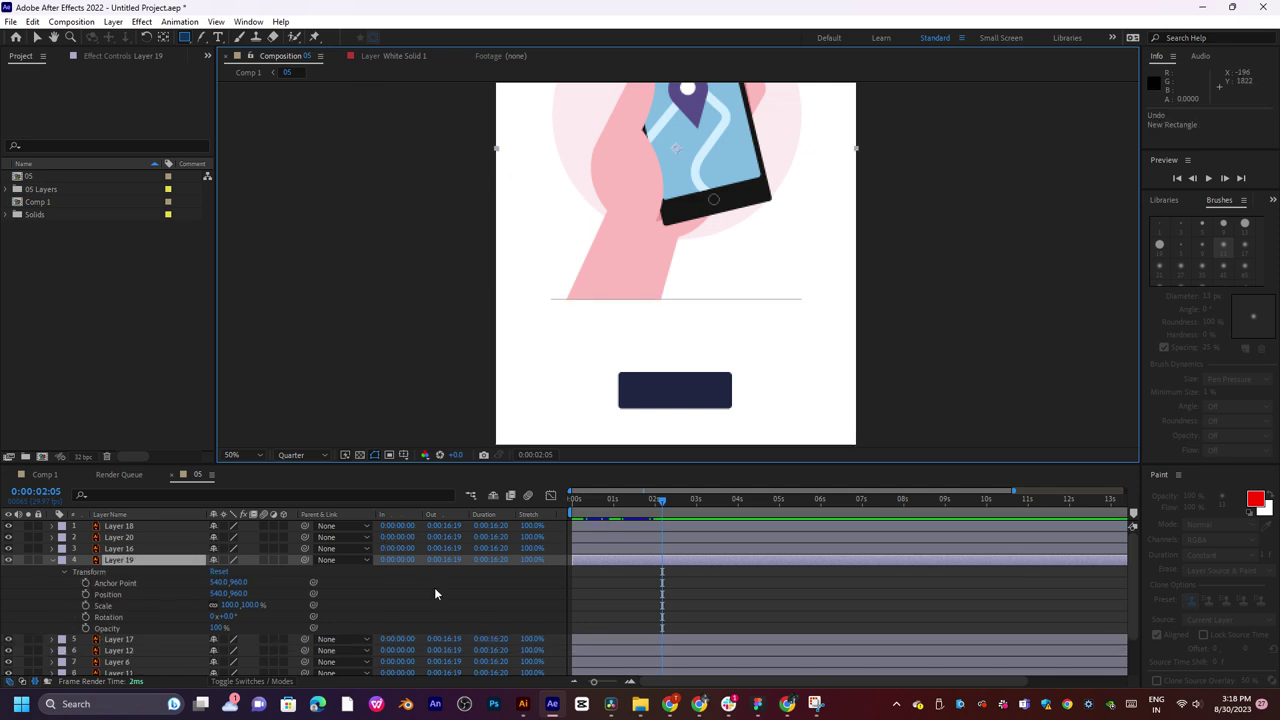
With no layer selected, draw a rectangle shape about 1328 by 56 px across the screen over the ground line.
left_click(110, 594)
left_click(142, 562)
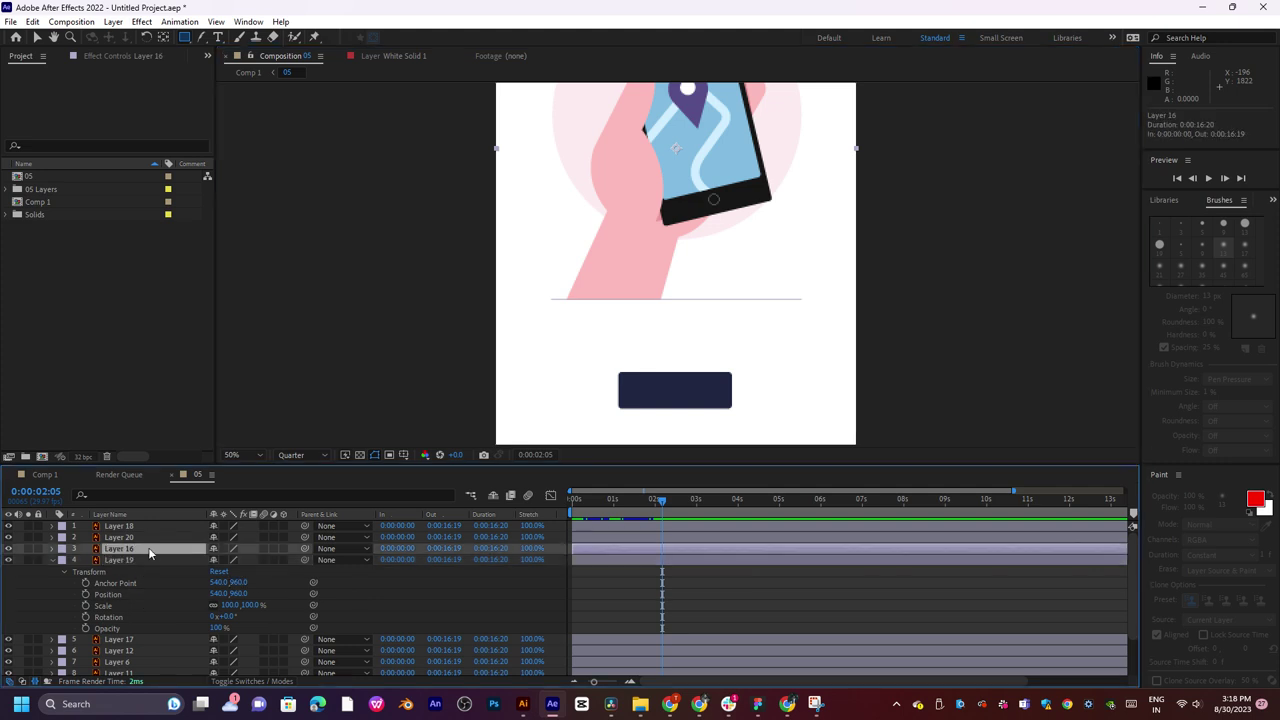
key("ctrl+Up")
left_click(637, 578)
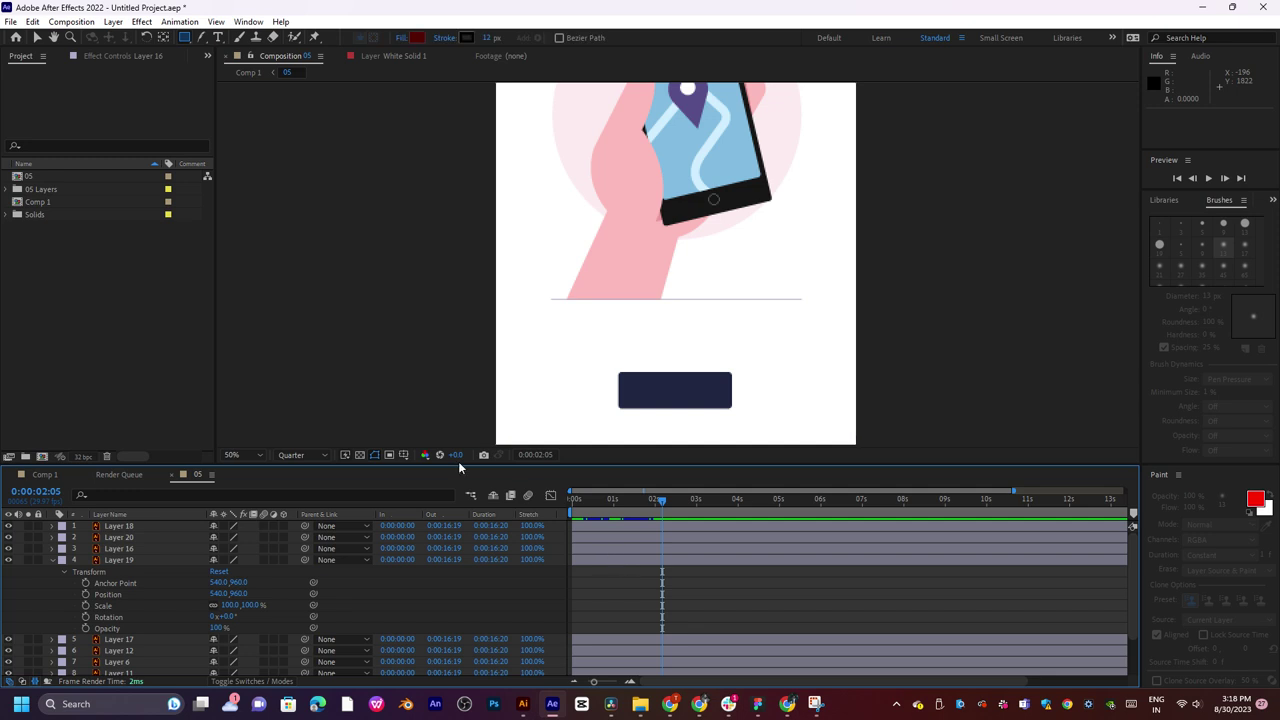
left_click_drag(465, 295, 897, 346)
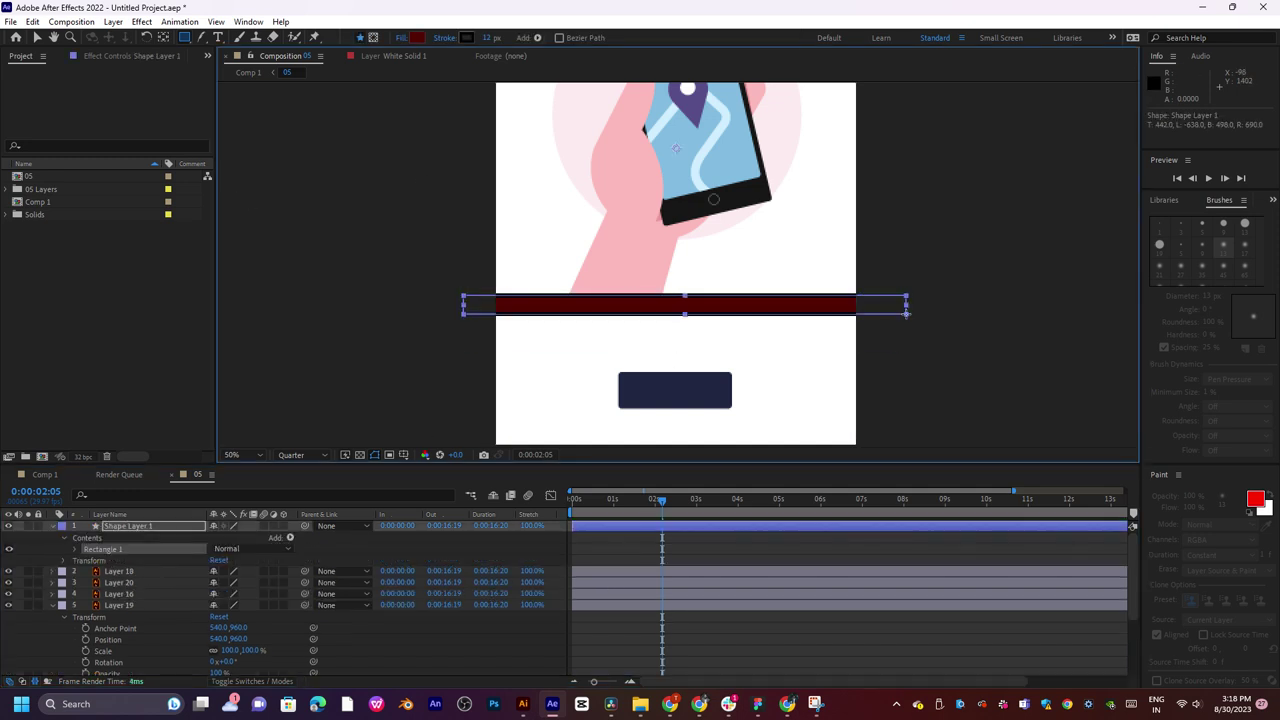
Keep the rectangle's stroke black (000000) and set its fill to None.
left_click(466, 37)
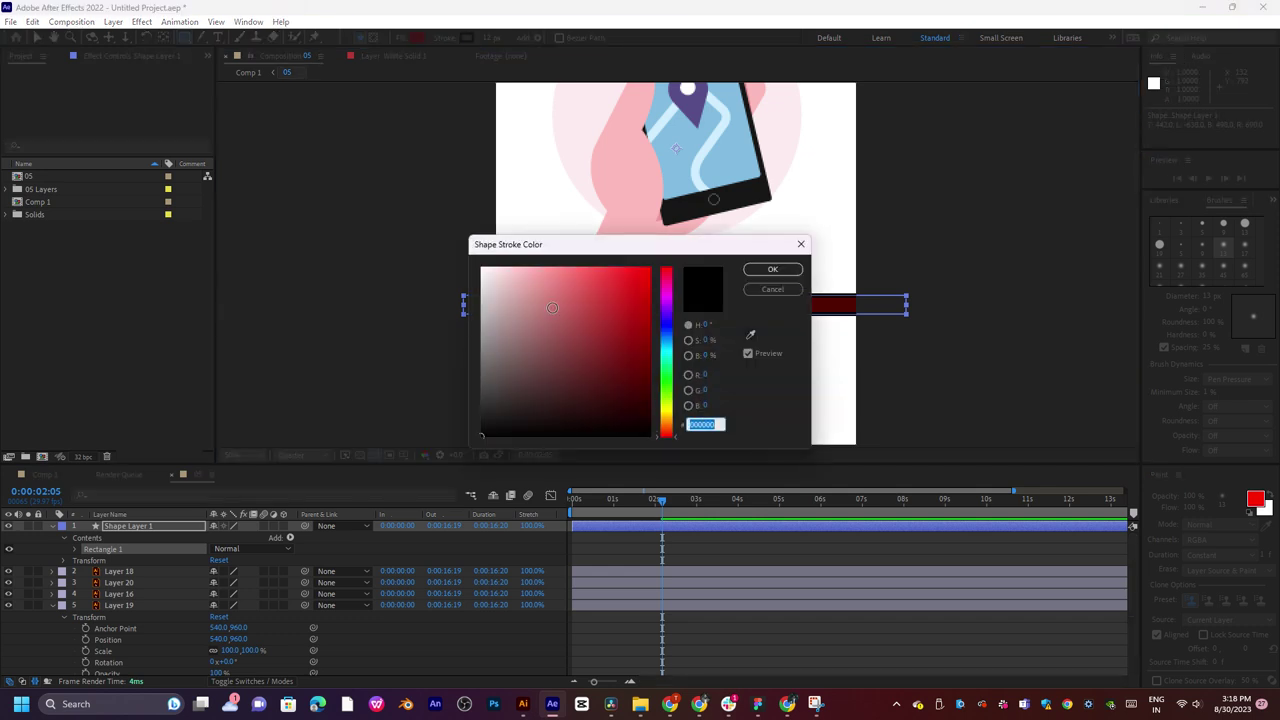
left_click(772, 269)
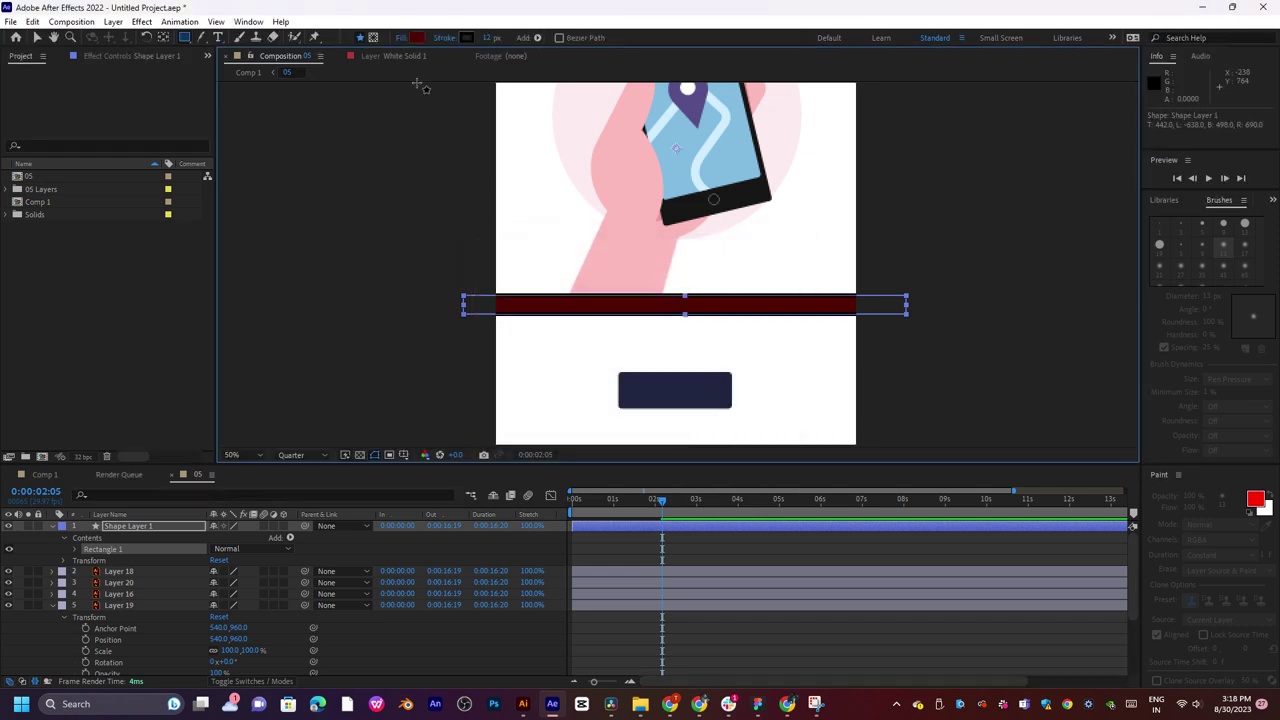
left_click(401, 38)
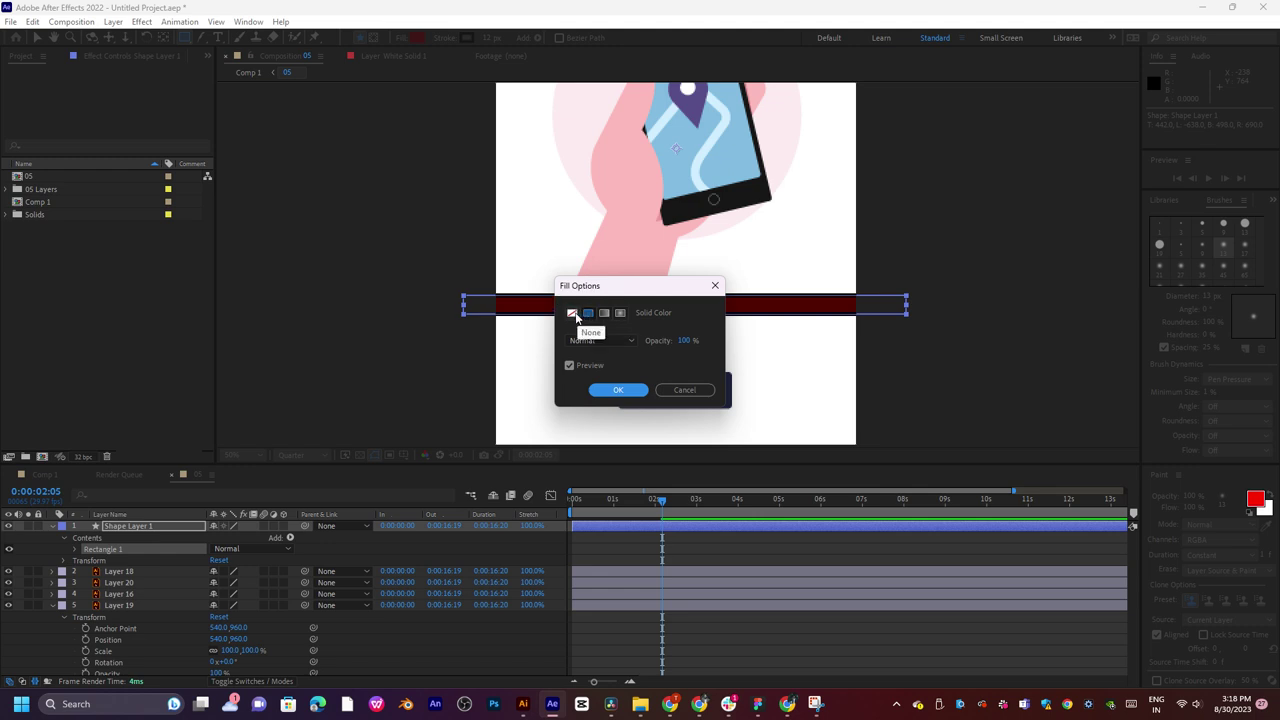
left_click(572, 313)
left_click(618, 389)
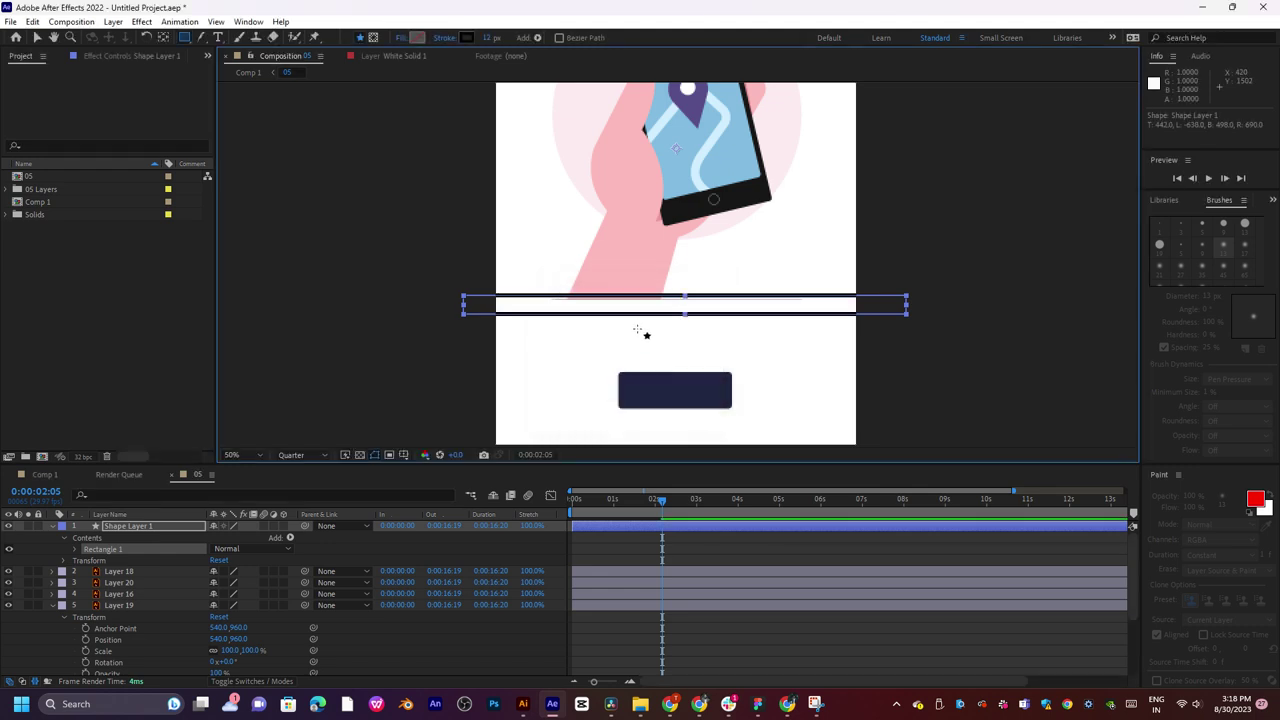
Reduce the rectangle's height to a narrow strip along the ground line and select Layer 19.
key("v")
left_click_drag(685, 313, 713, 309)
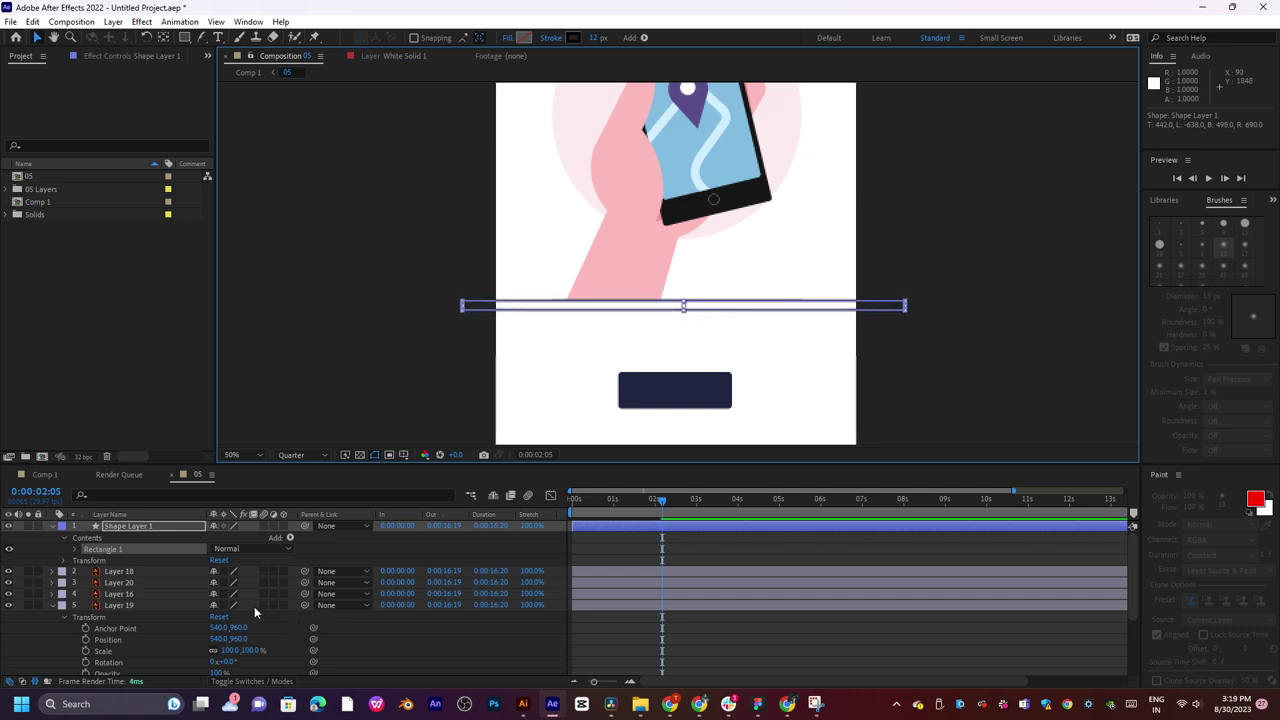
left_click(120, 606)
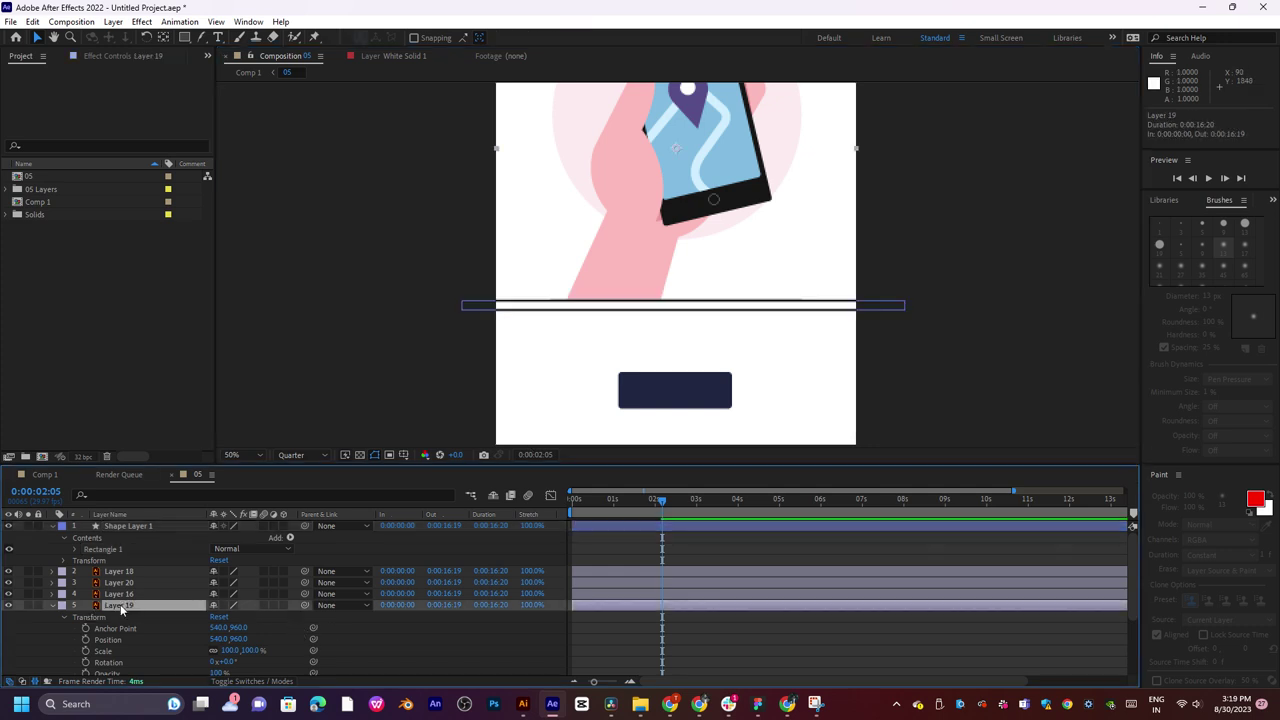
Collapse and hide Layer 19, and select Shape Layer 1 with the current time at 0:00:02:02.
left_click(53, 605)
left_click(125, 528)
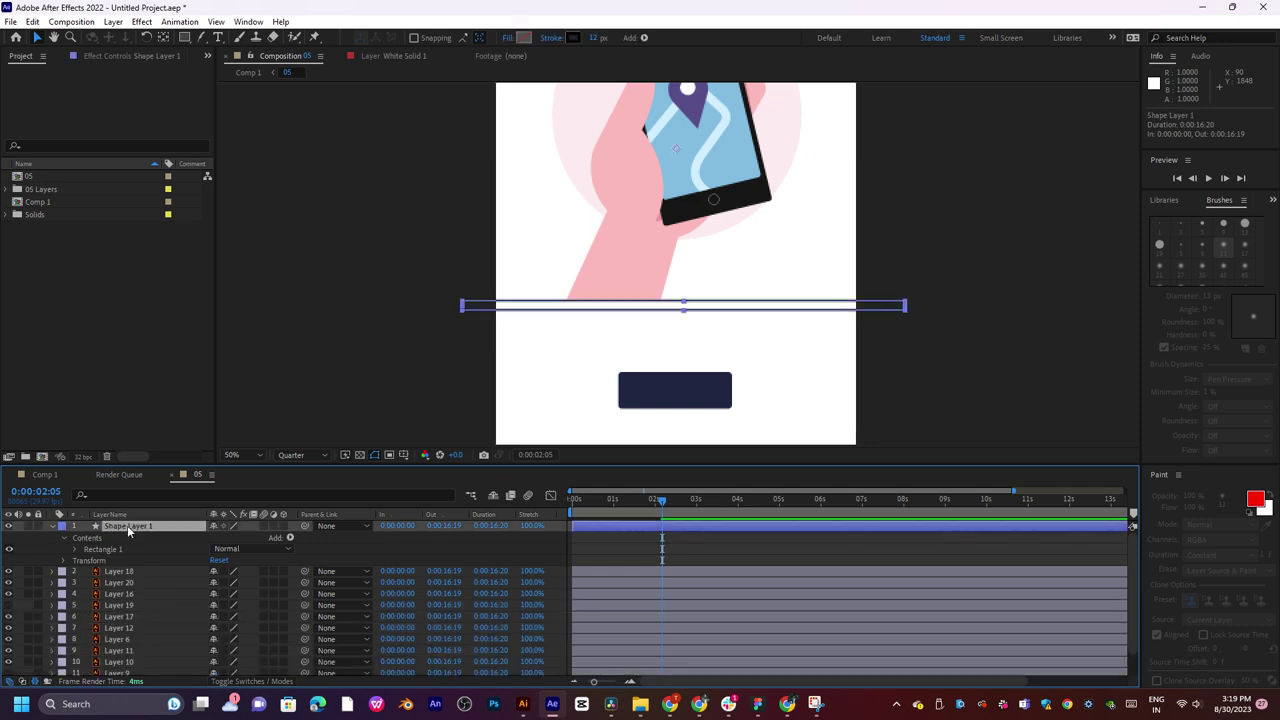
left_click_drag(592, 505, 660, 521)
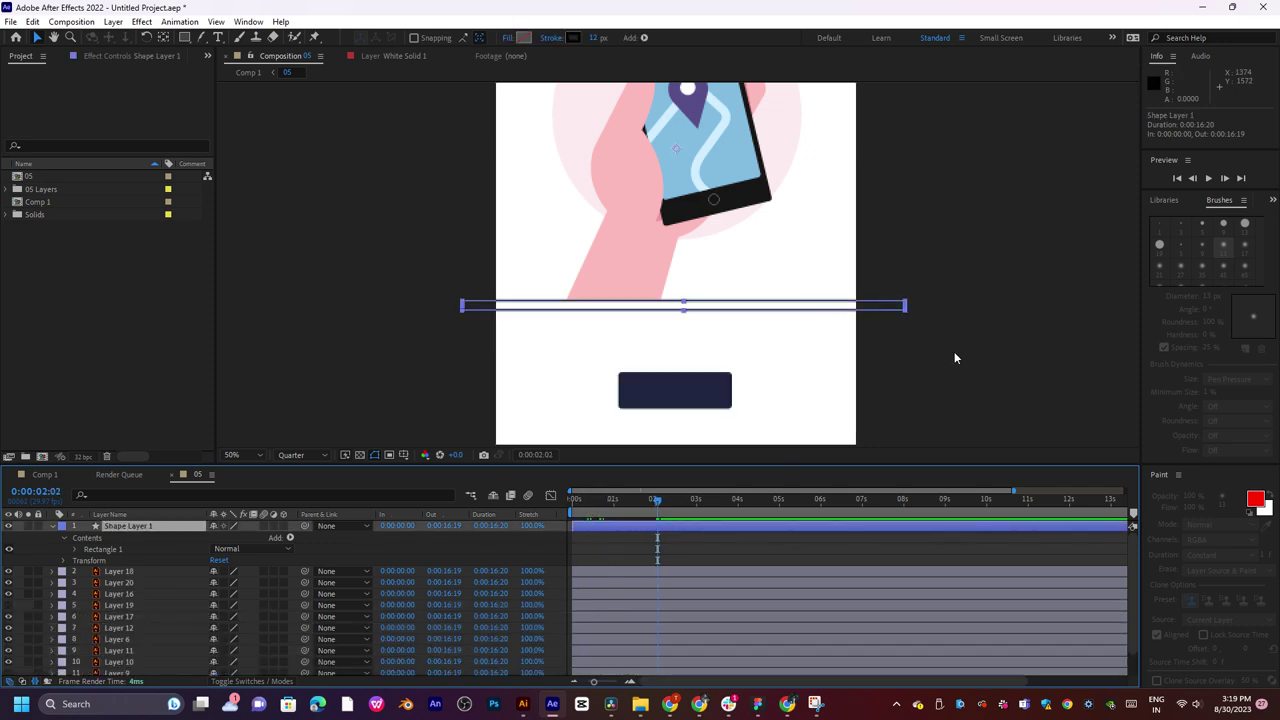
left_click(945, 358)
Set the stroke of the ground-line rectangle on Shape Layer 1 to None.
key("space")
left_click_drag(740, 302, 738, 337)
scroll(738, 342, "up", 1)
key("space")
left_click_drag(724, 384, 725, 343)
key("v")
left_click(588, 527)
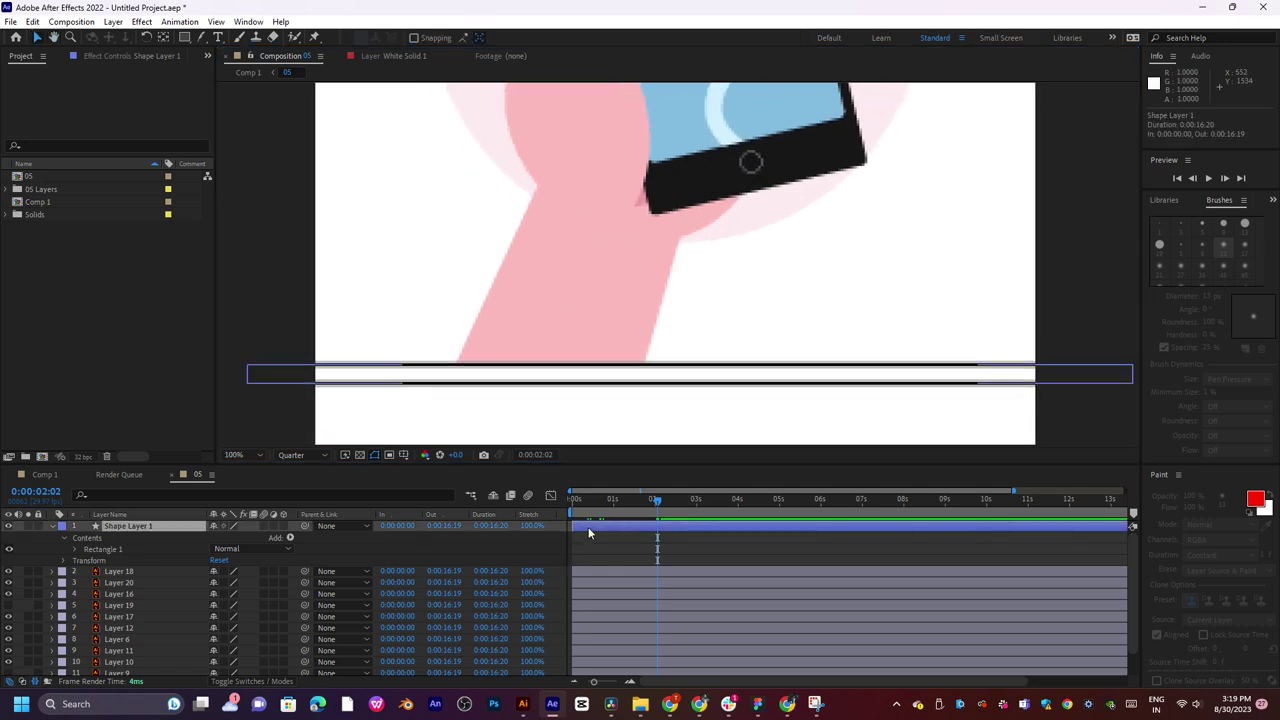
left_click(529, 40, "alt")
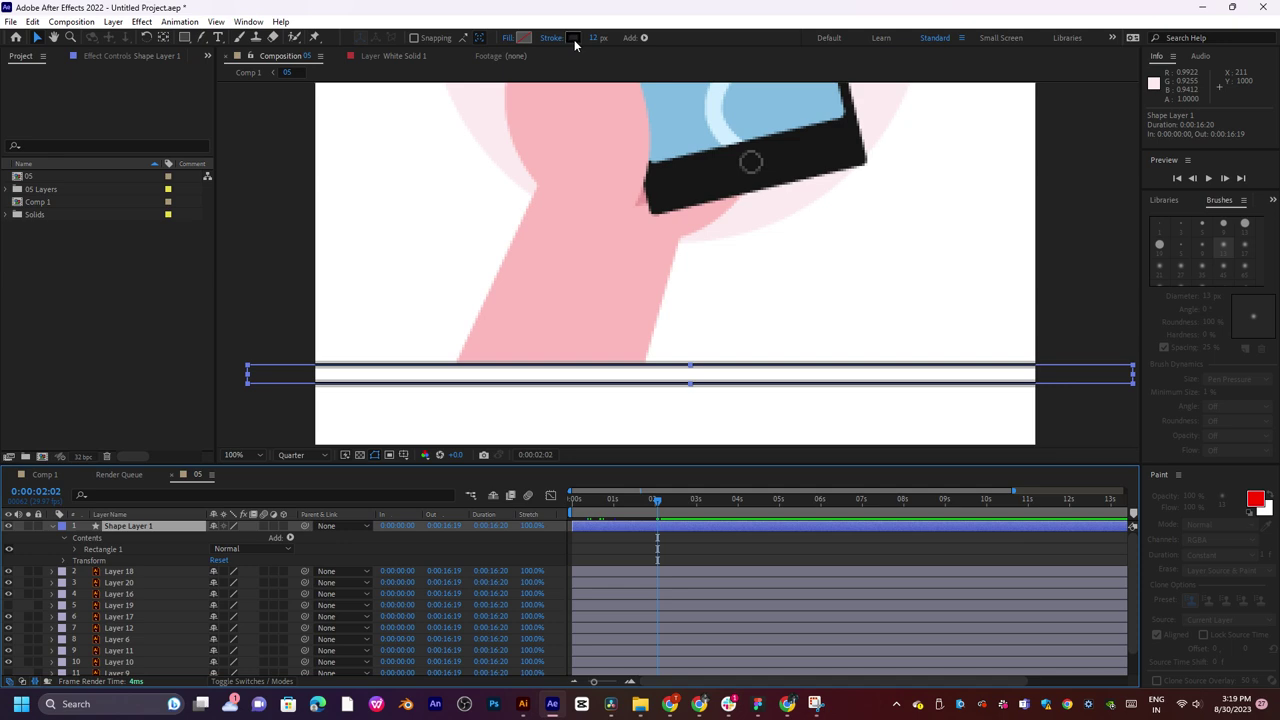
left_click(573, 38)
left_click(781, 292)
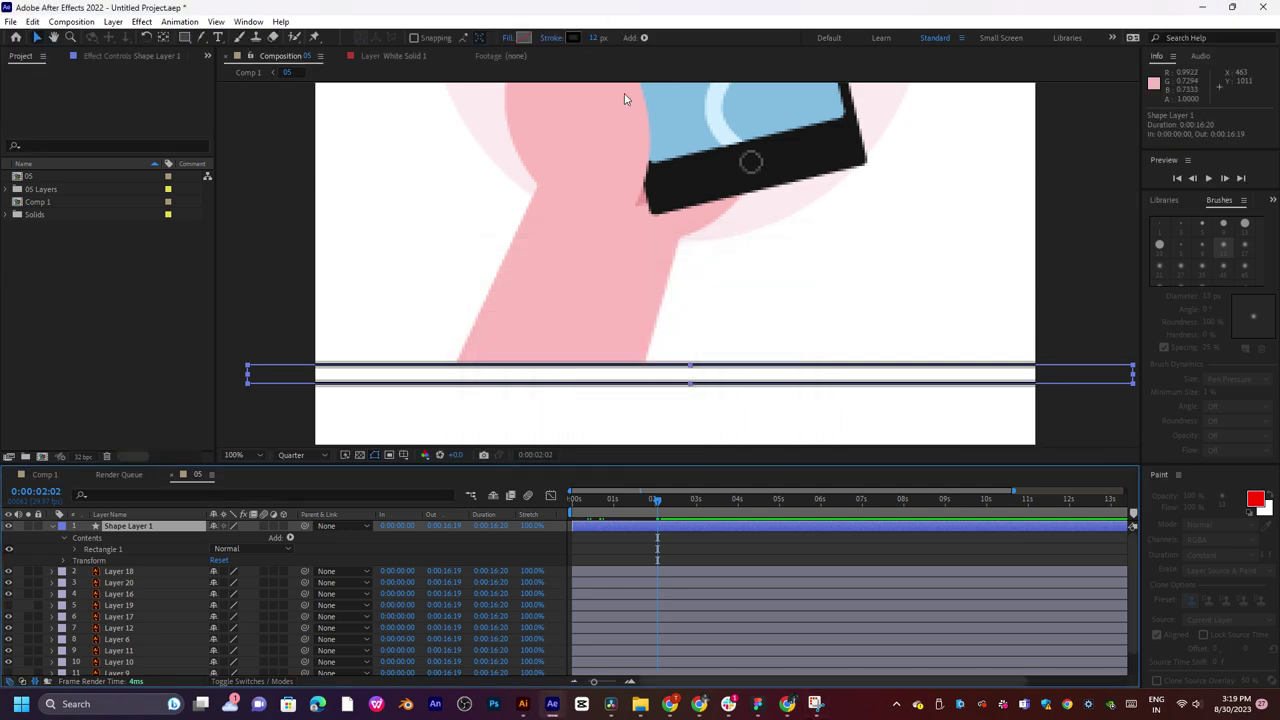
left_click(551, 38)
left_click(575, 314)
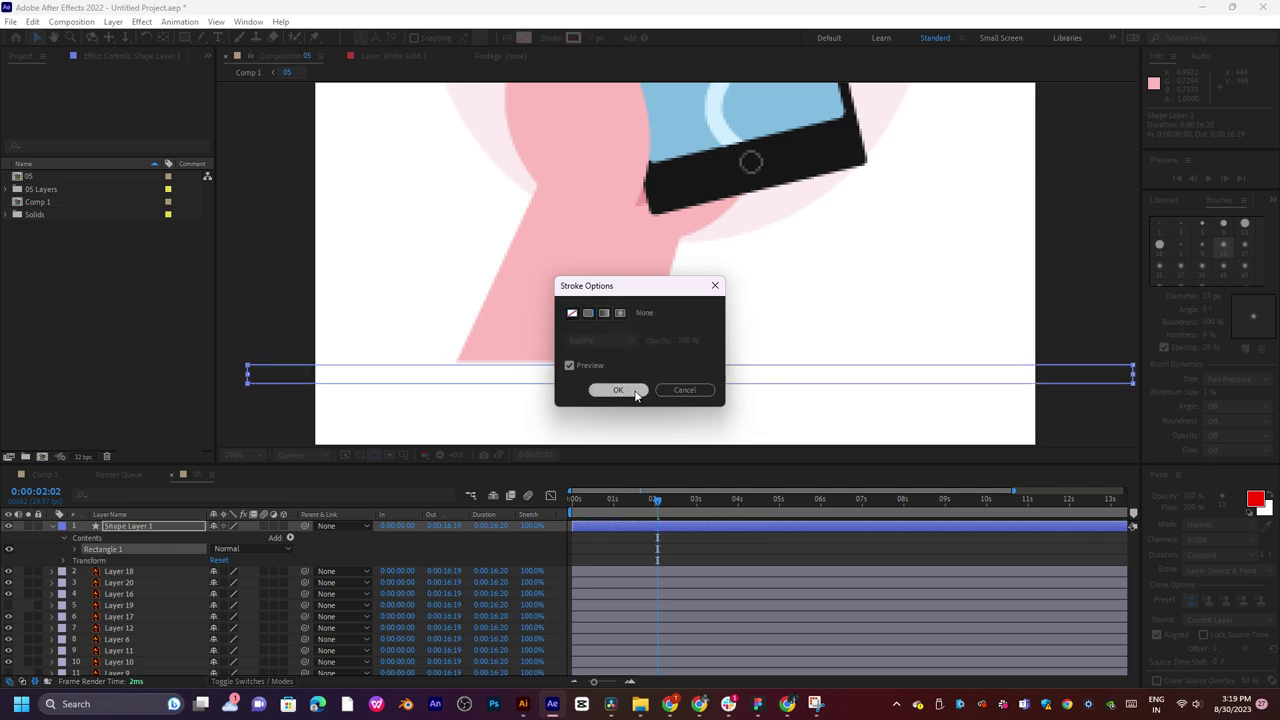
left_click(618, 390)
Give the ground-line rectangle a solid fill and set the fill color to black.
left_click(508, 38)
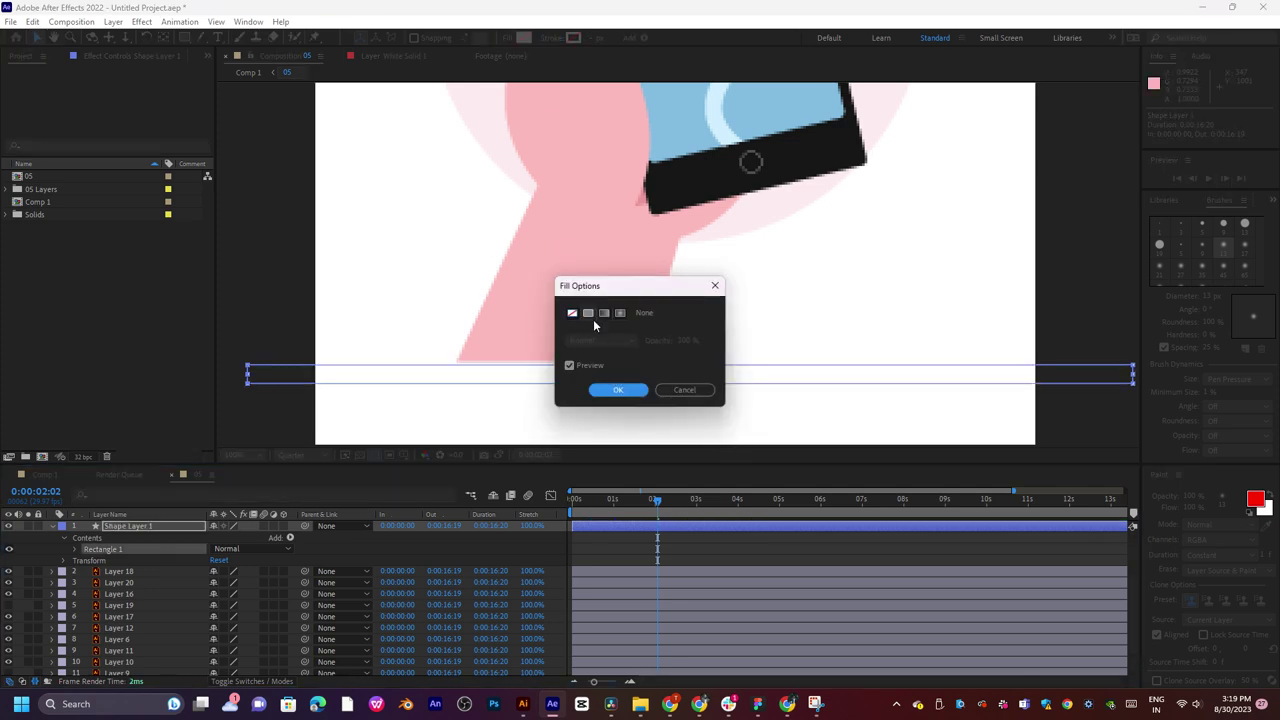
left_click(588, 313)
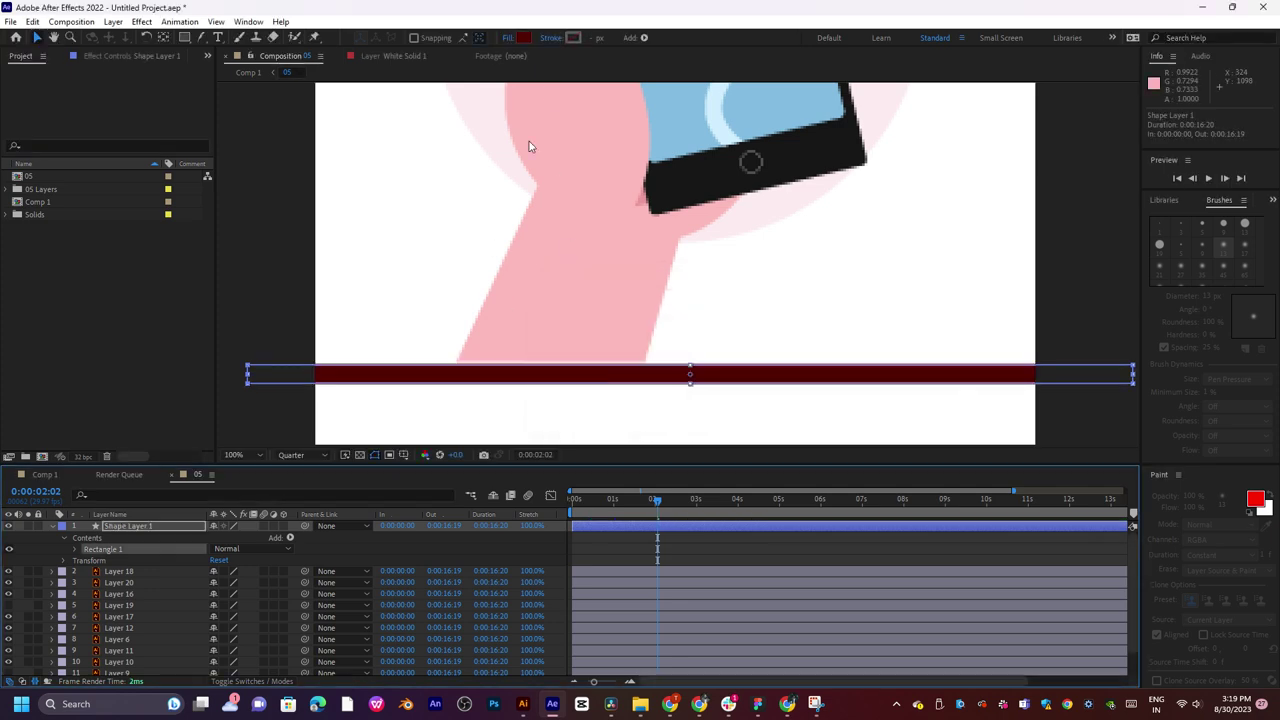
left_click(522, 38)
left_click_drag(508, 398, 481, 437)
left_click(770, 270)
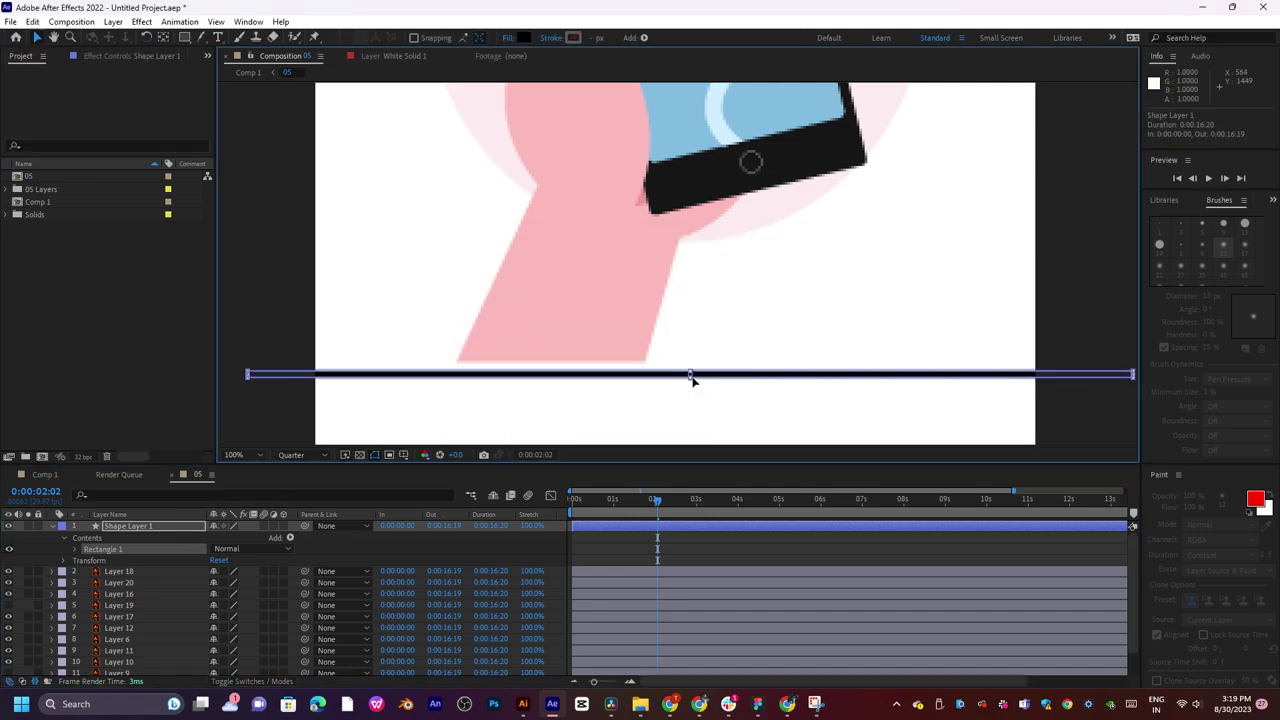
Thin the rectangle into a slim horizontal line beneath the arm, undoing any accidental rotation of the shape.
left_click_drag(694, 384, 683, 409)
key("ctrl+z")
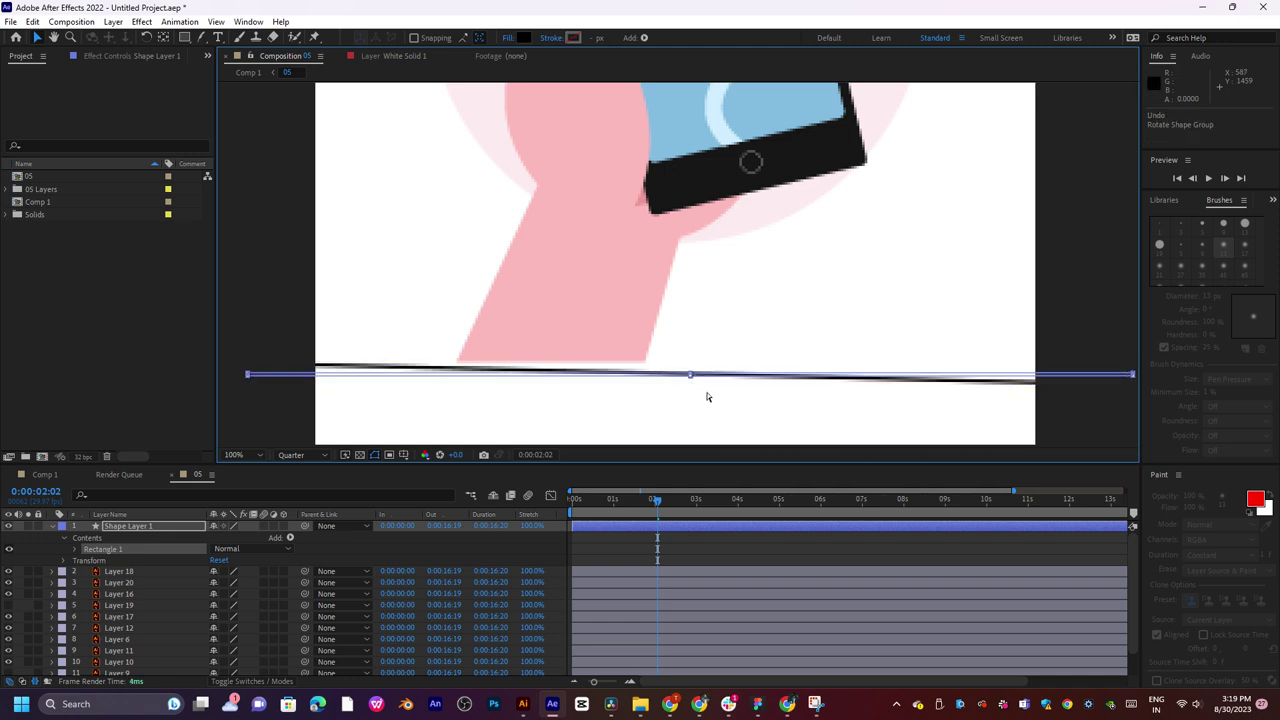
key("ctrl+z")
key("ctrl+z")
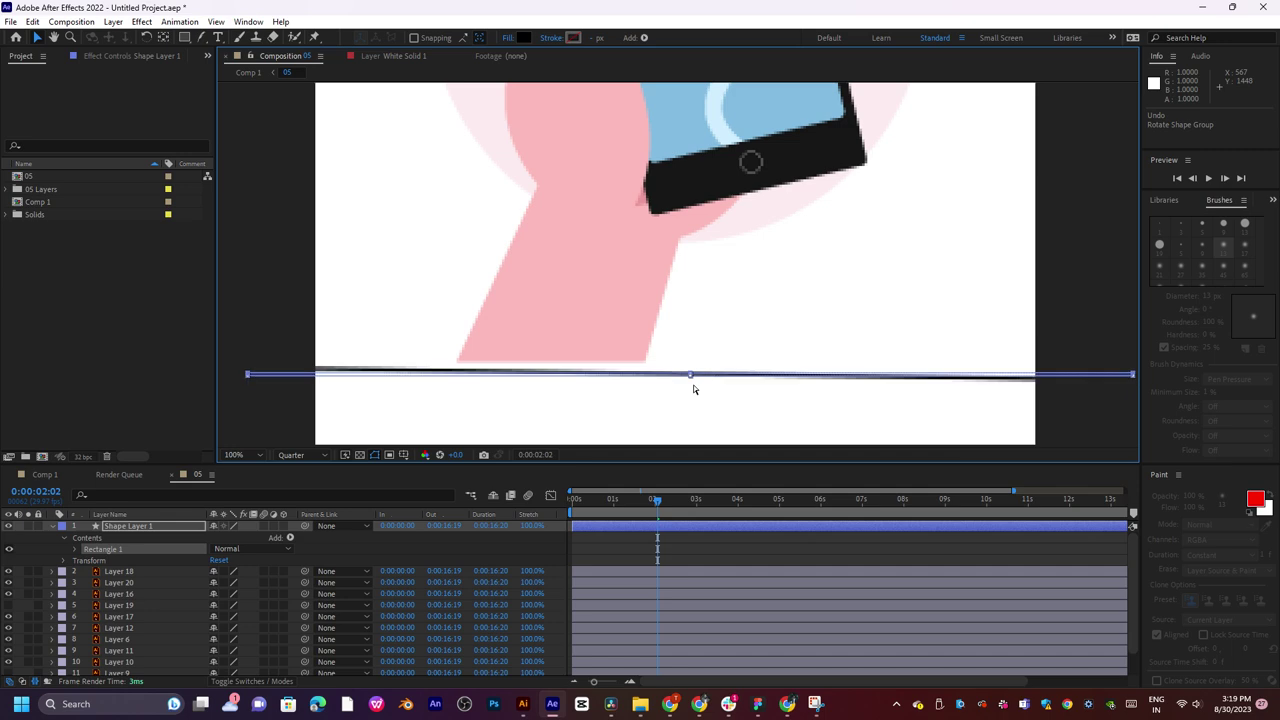
scroll(696, 384, "up", 3)
left_click_drag(697, 385, 703, 100)
left_click_drag(718, 335, 729, 210)
scroll(717, 284, "down", 4)
scroll(715, 287, "up", 4)
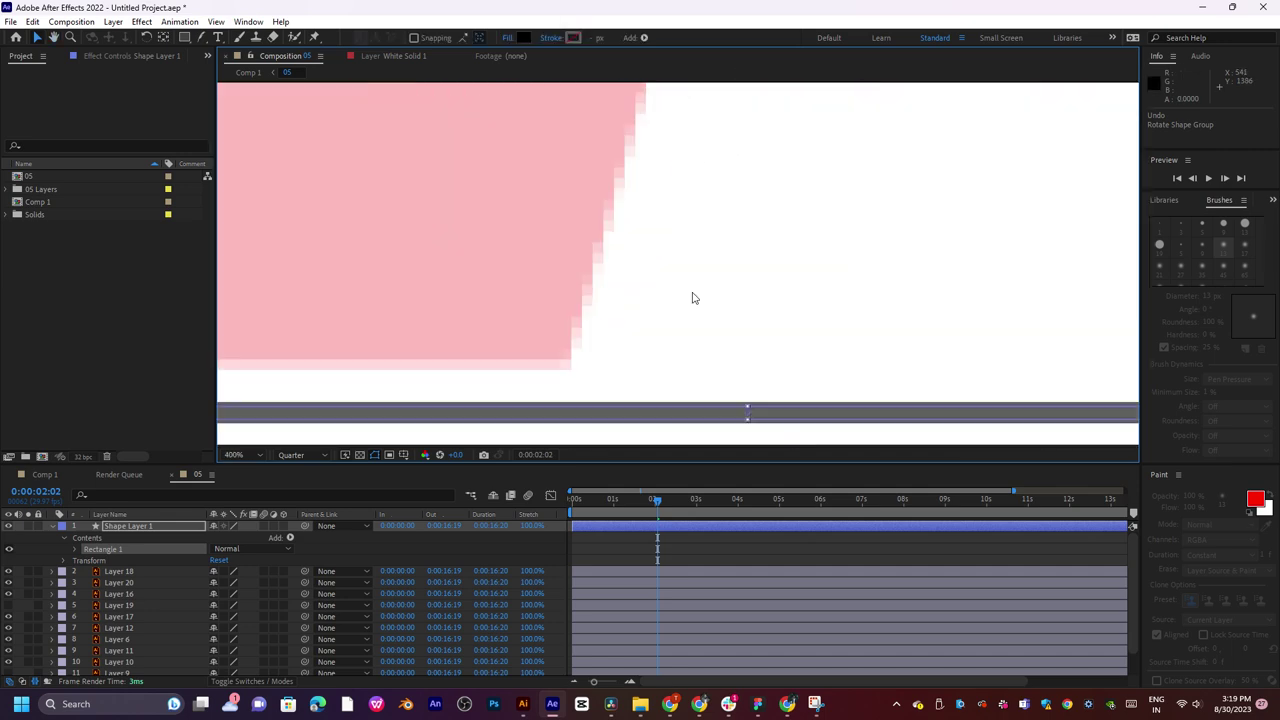
scroll(743, 331, "down", 1)
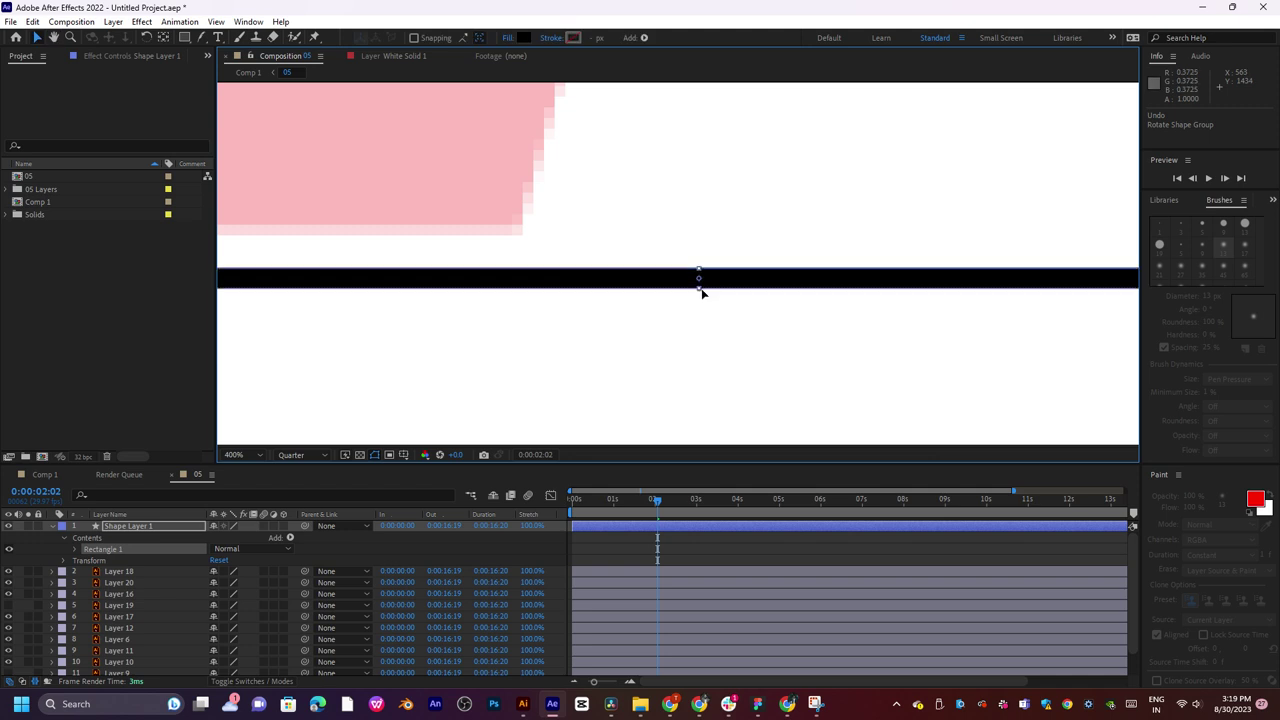
key("shift+slash")
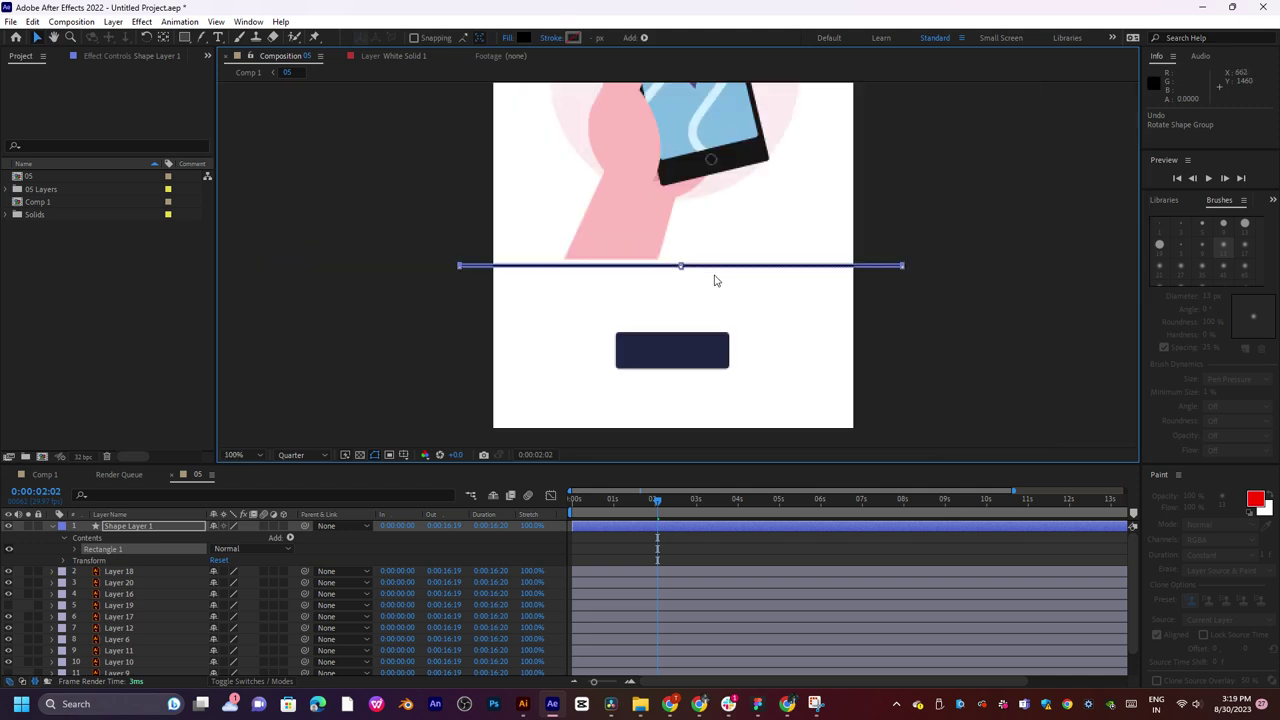
scroll(714, 279, "up", 4)
scroll(714, 277, "down", 3)
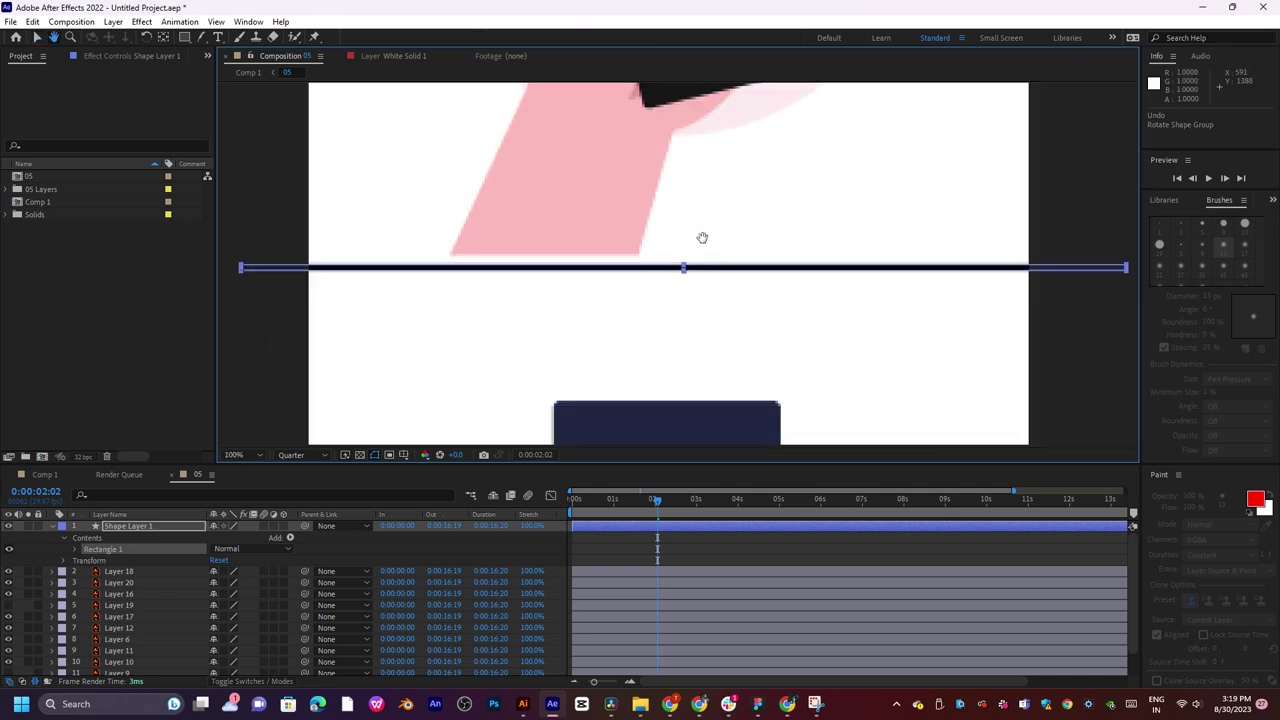
left_click_drag(703, 240, 706, 343)
Move Shape Layer 1 up to position 542, 947 so the line meets the arm's lower edge.
left_click(608, 306)
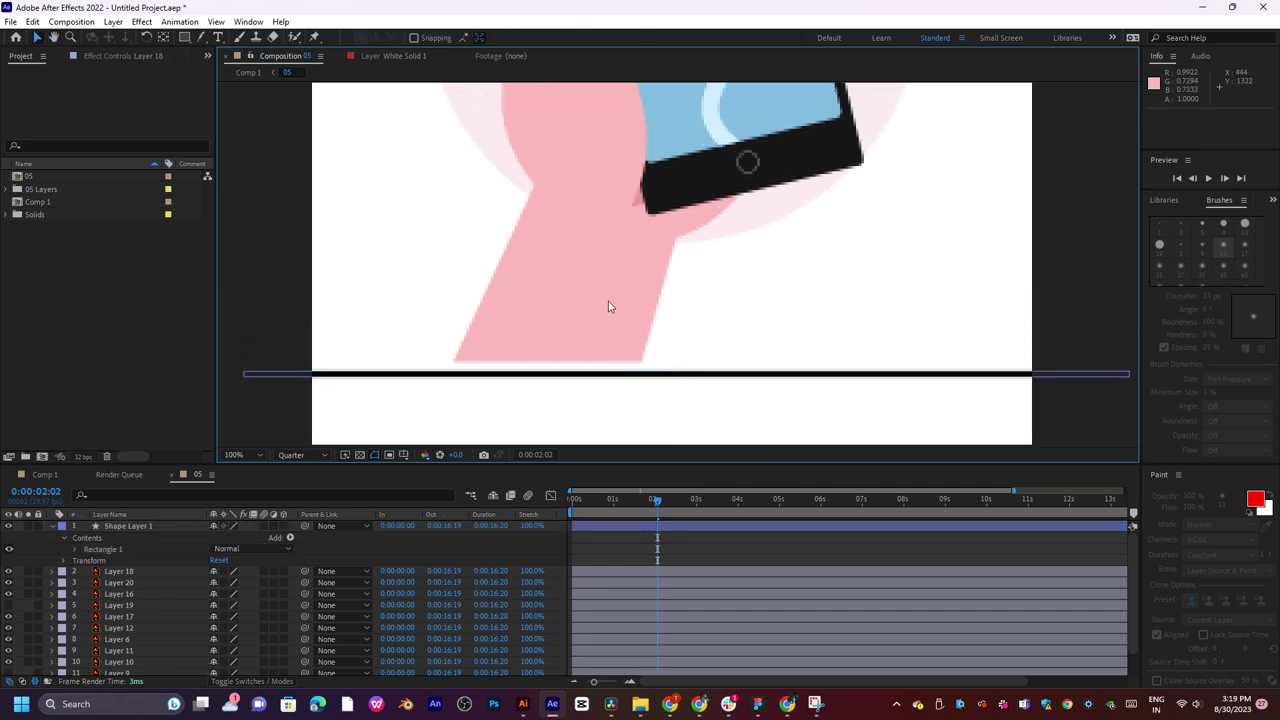
left_click(657, 524)
left_click_drag(712, 374, 712, 367)
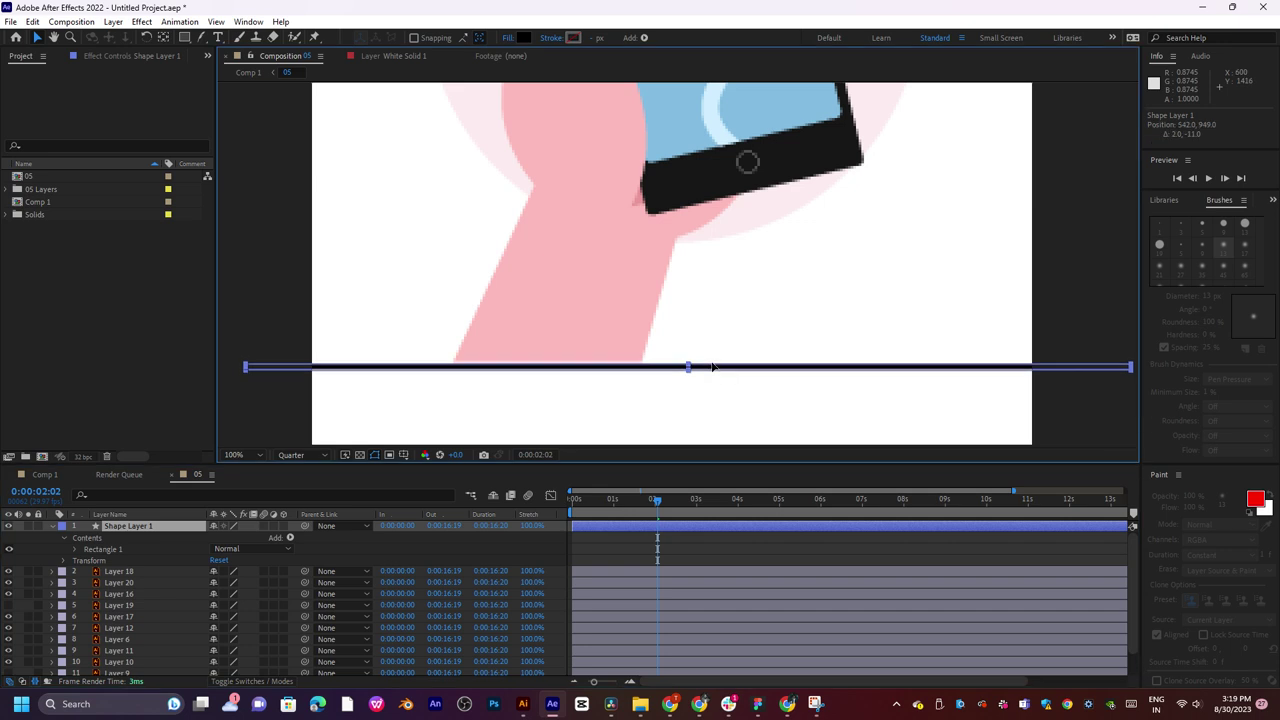
key("comma")
key("comma")
left_click_drag(797, 271, 770, 365)
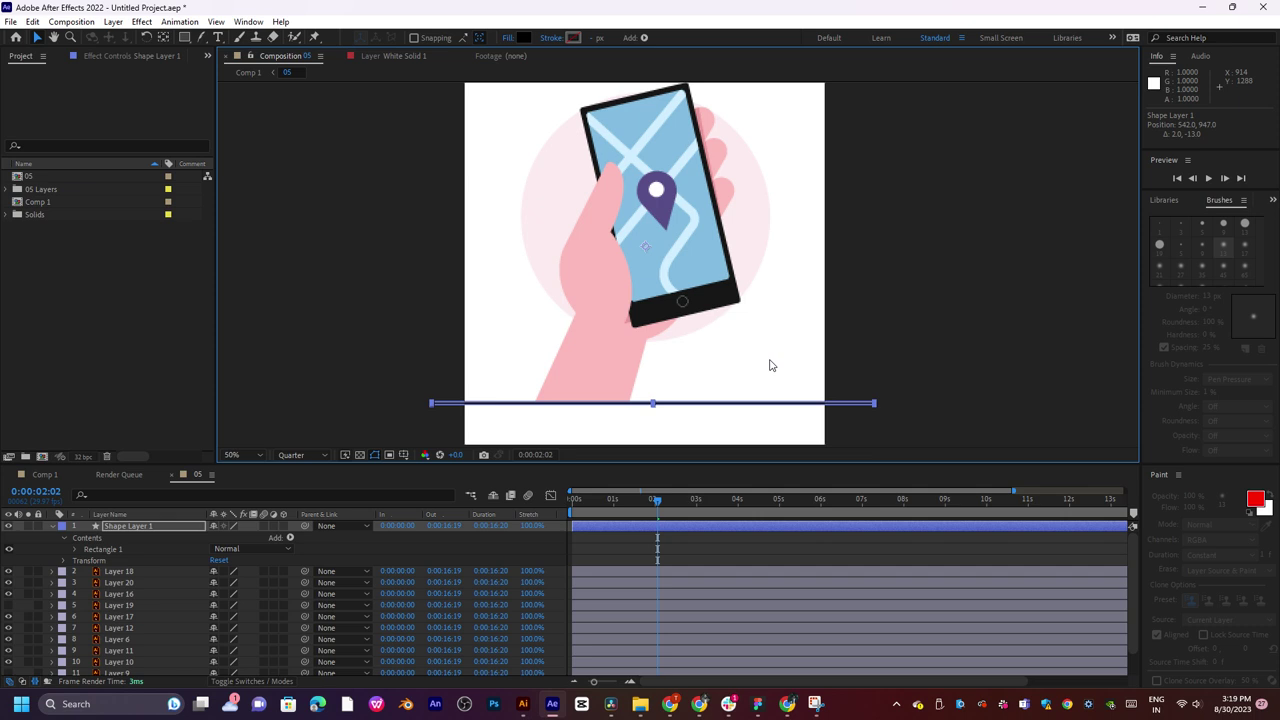
Examine at close range how the ground line meets the lower edge of the arm.
left_click_drag(666, 337, 698, 189)
key("ctrl+z")
key("period")
key("period")
key("period")
key("period")
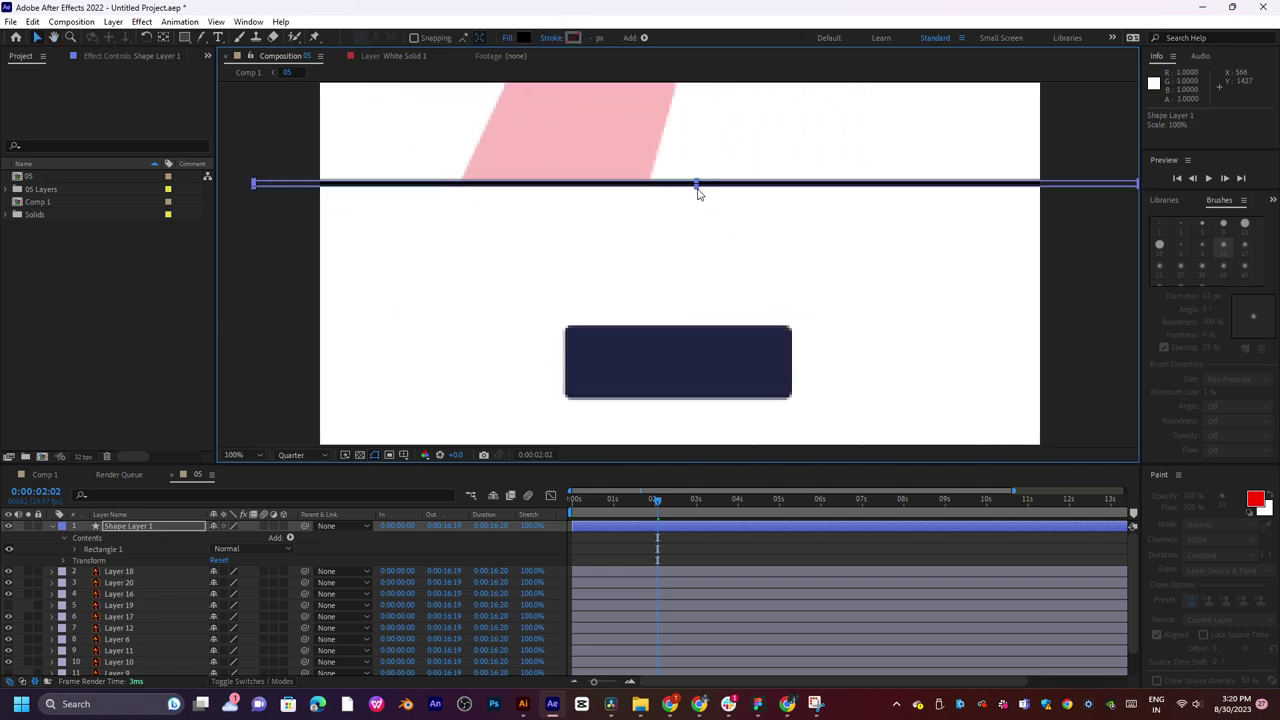
key("period")
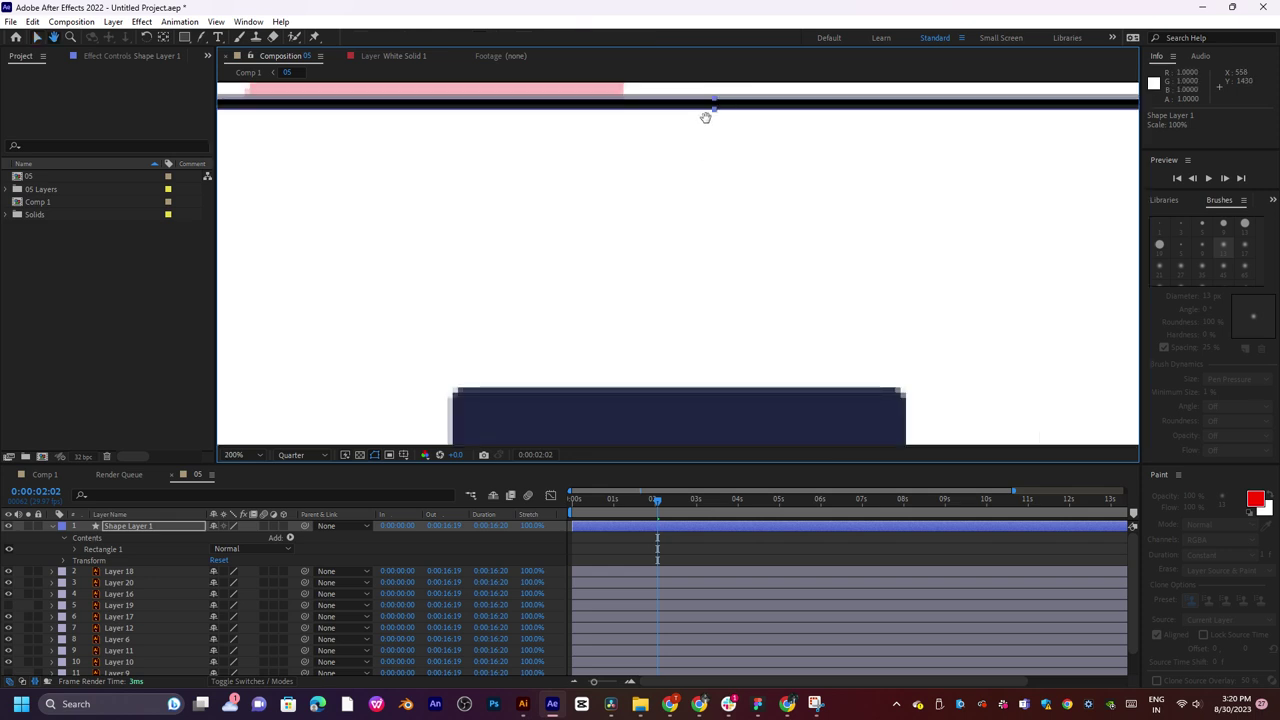
left_click_drag(715, 116, 680, 334)
key("comma")
key("comma")
key("h")
key("v")
Identify Layer 18 by toggling its visibility, and move its anchor point down to the hand's wrist.
left_click(613, 571)
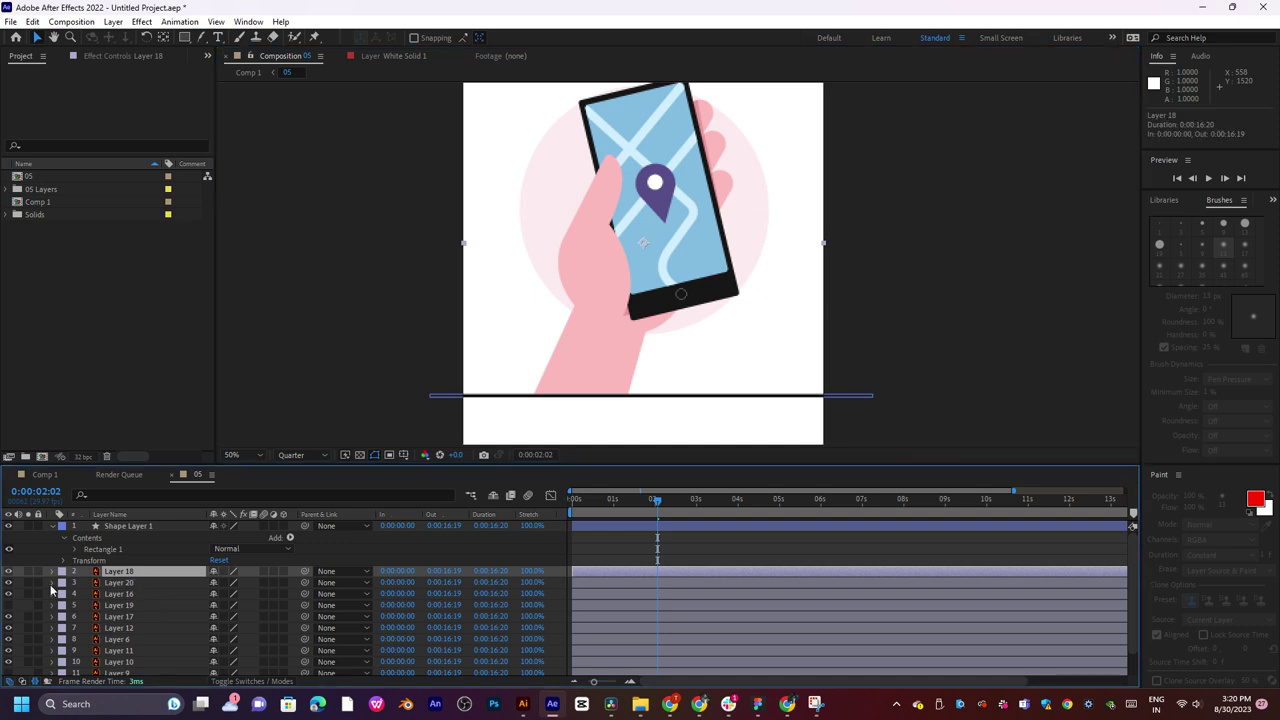
left_click(9, 571)
left_click(9, 570)
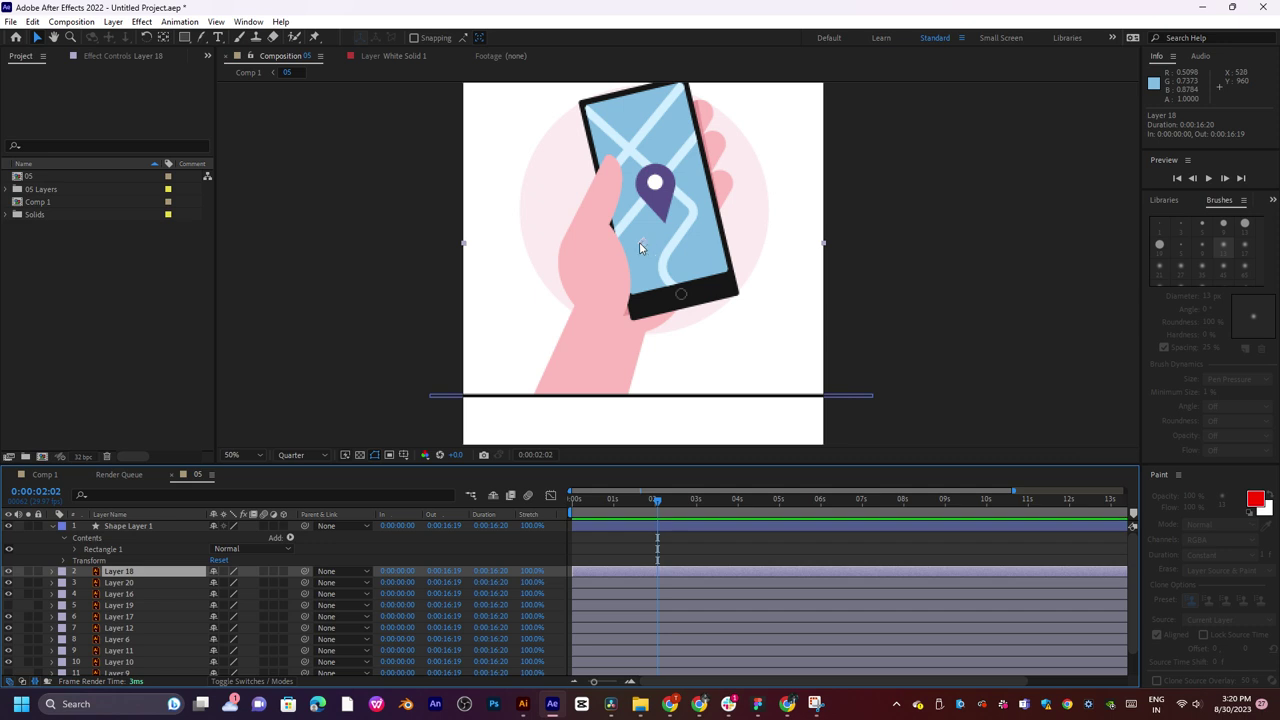
key("y")
left_click_drag(643, 245, 607, 310)
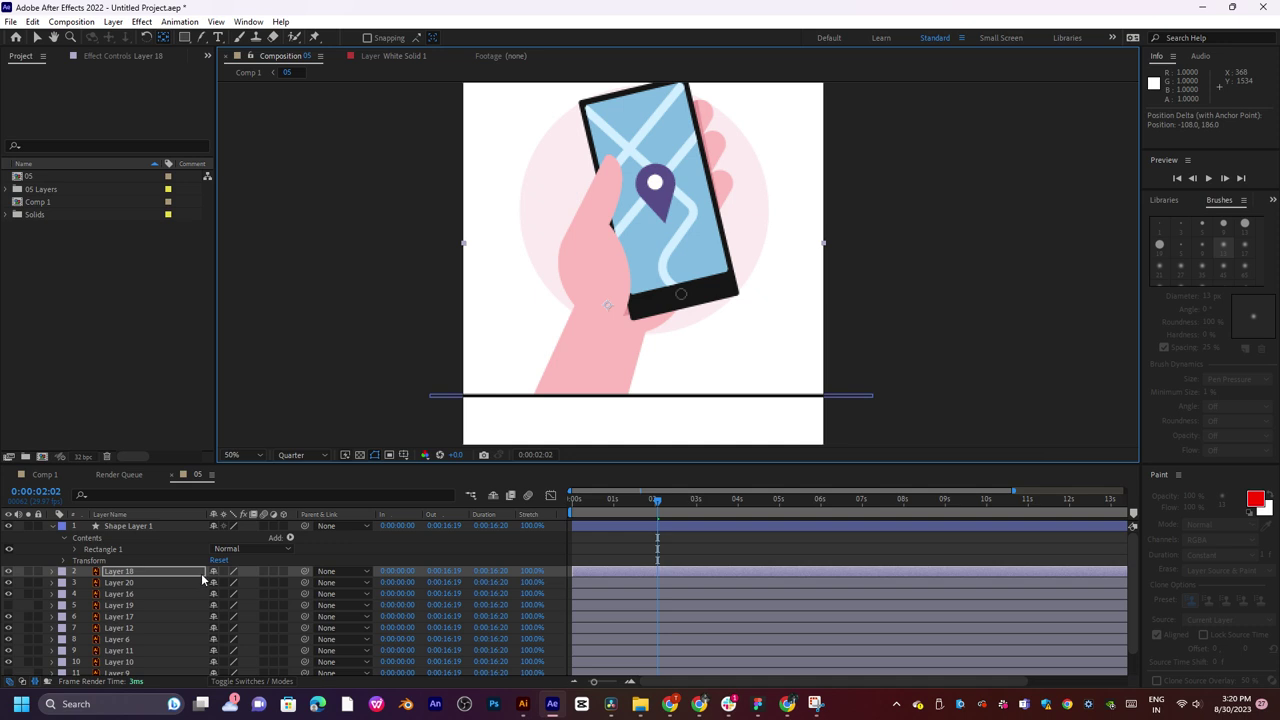
Try rotating Layer 18 about its wrist anchor point and undo the rotation.
key("r")
mouse_move(229, 583)
left_mouse_down()
mouse_move(246, 583)
mouse_move(218, 581)
mouse_move(233, 573)
left_mouse_up()
key("ctrl+z")
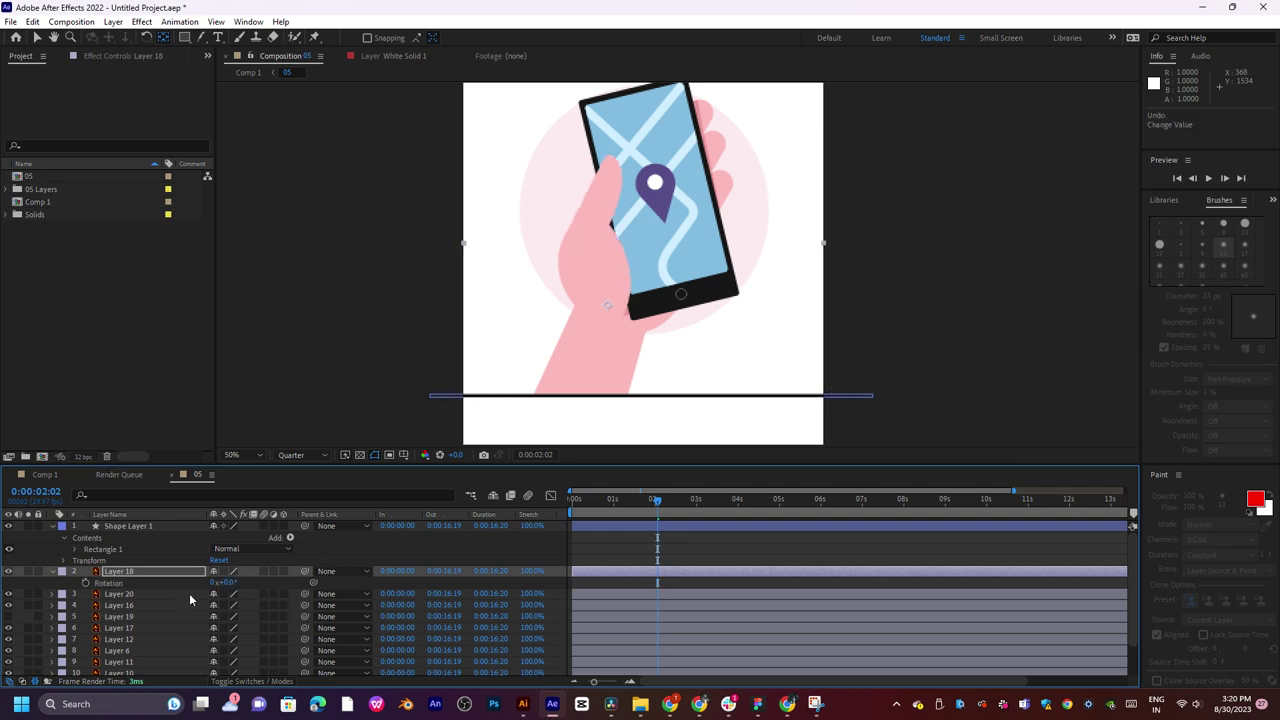
left_click(685, 349)
key("v")
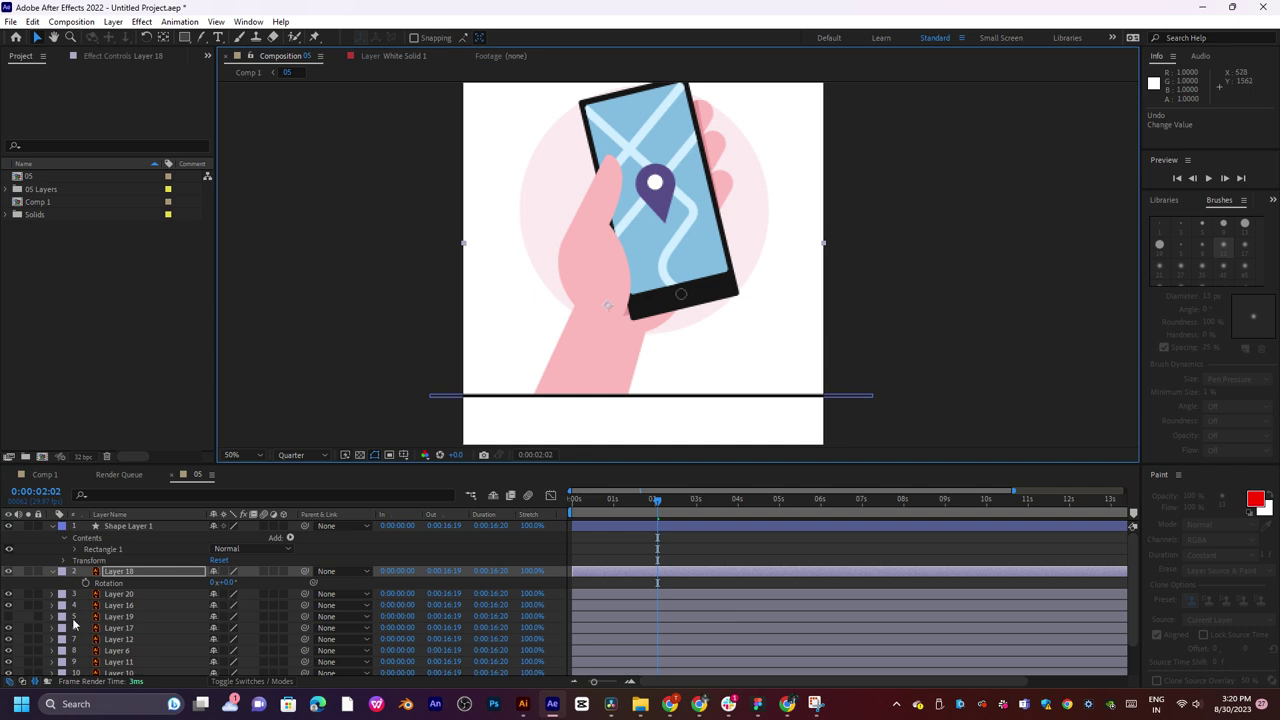
Check Layer 17 by toggling its visibility, select the layers from Layer 18 down to Layer 17, and solo them.
left_click(13, 628)
left_click(13, 628)
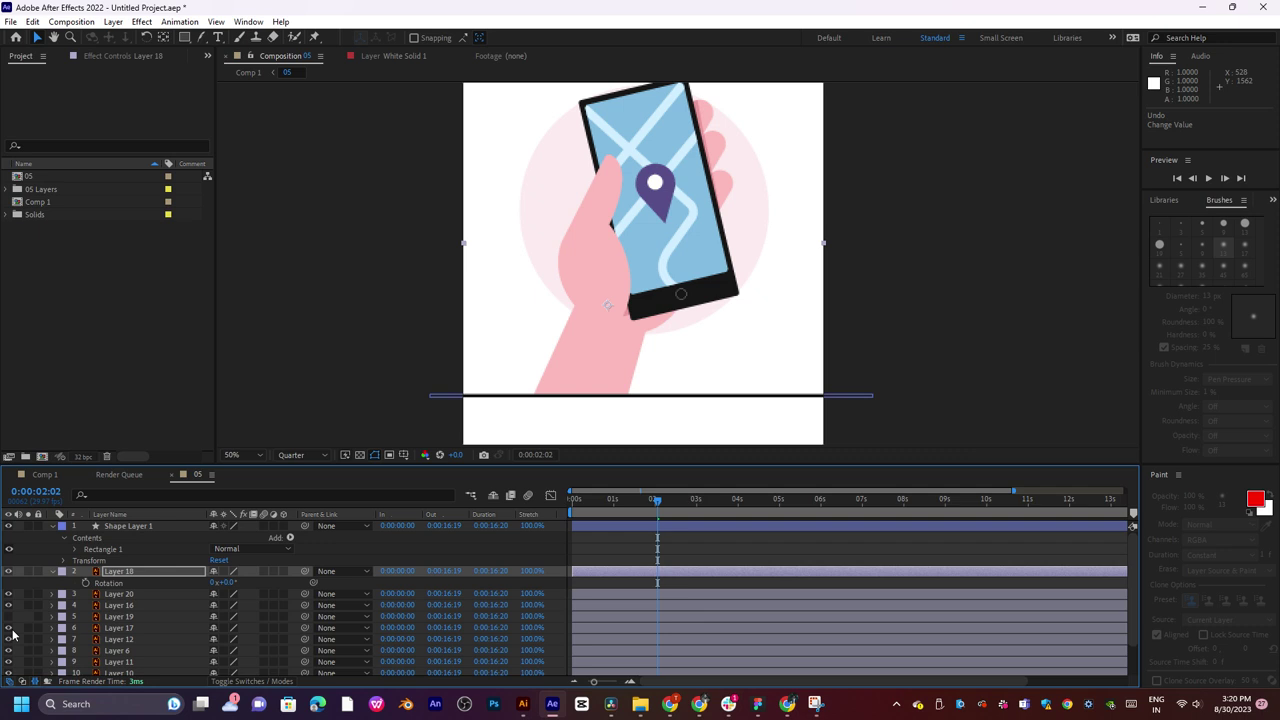
left_click(133, 628)
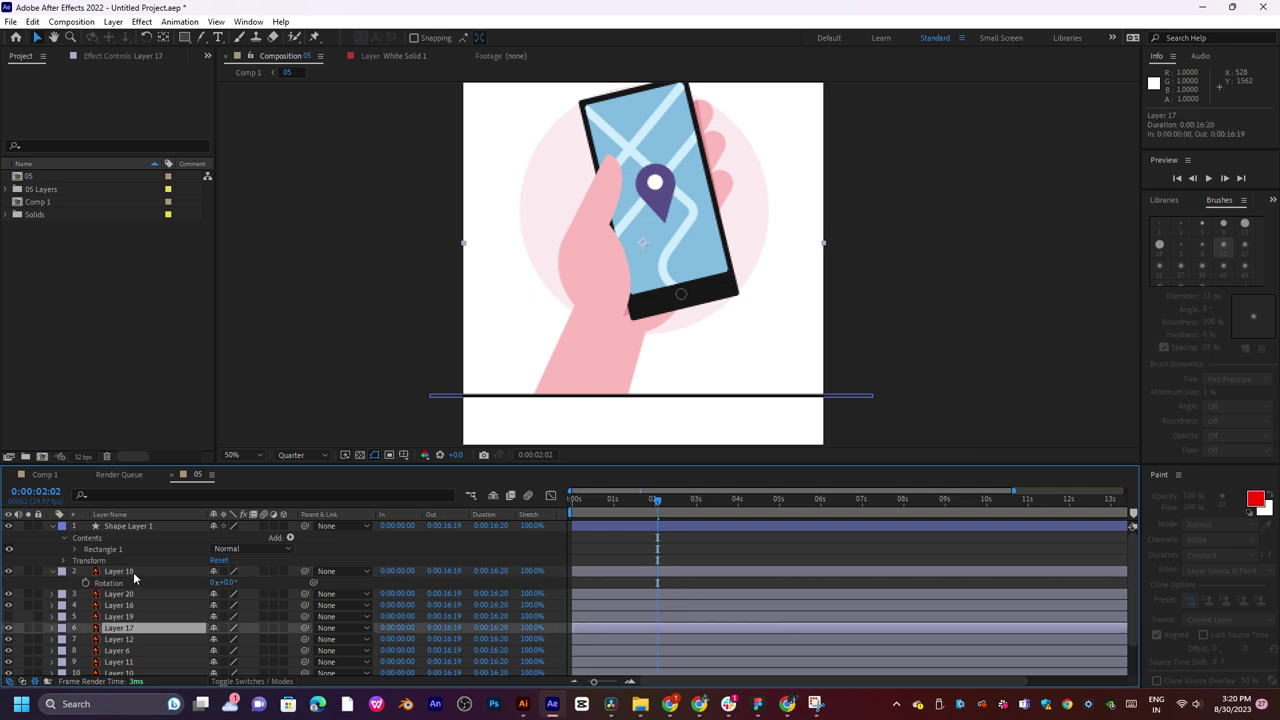
left_click(133, 572, "shift")
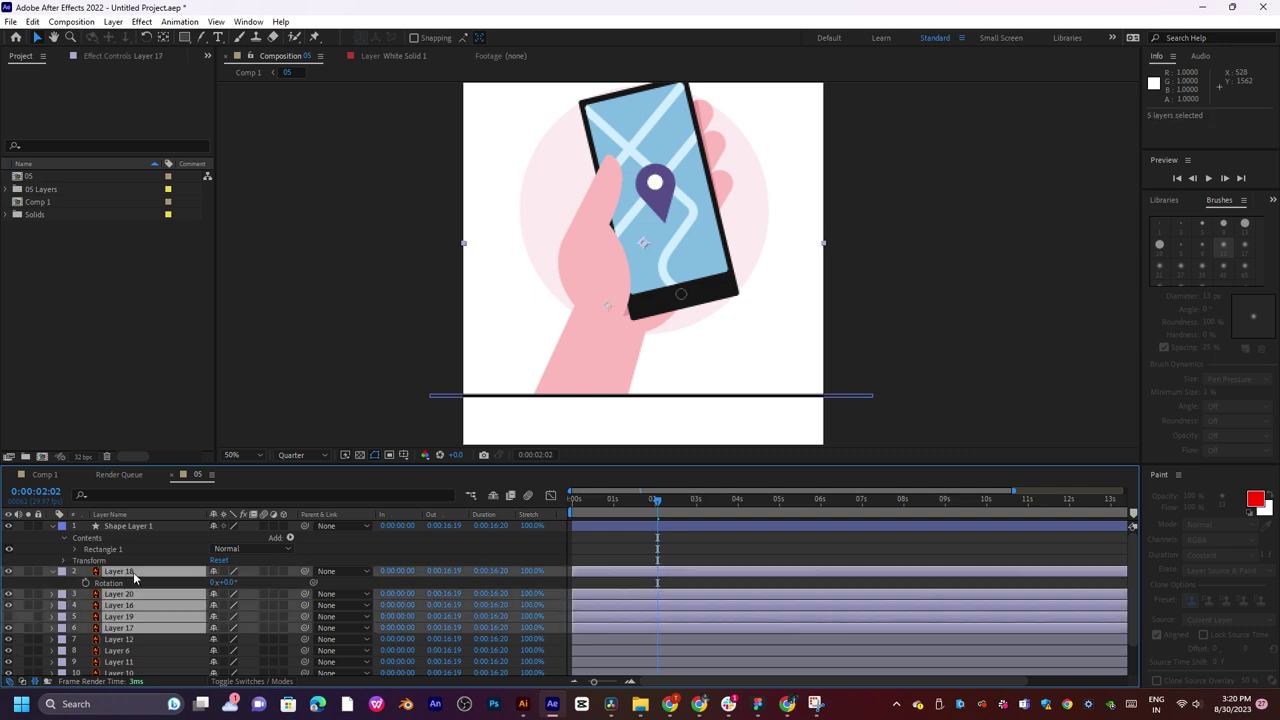
right_click(133, 572)
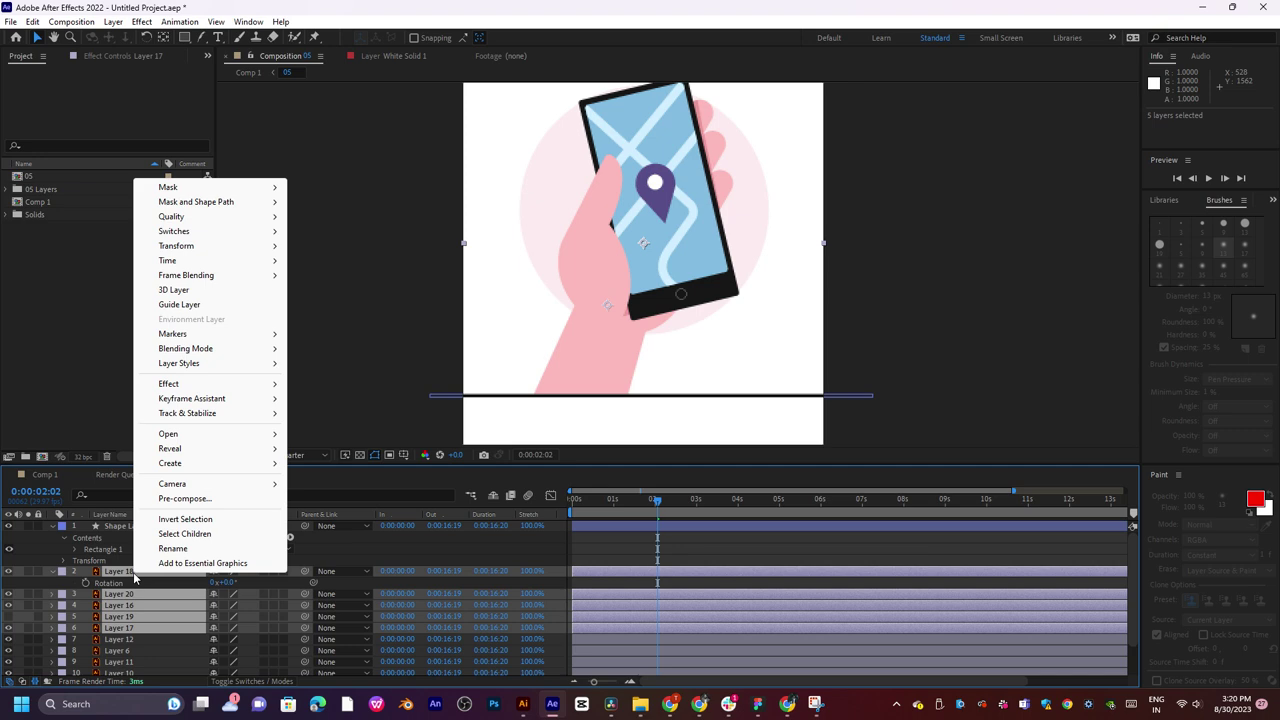
left_click(29, 575)
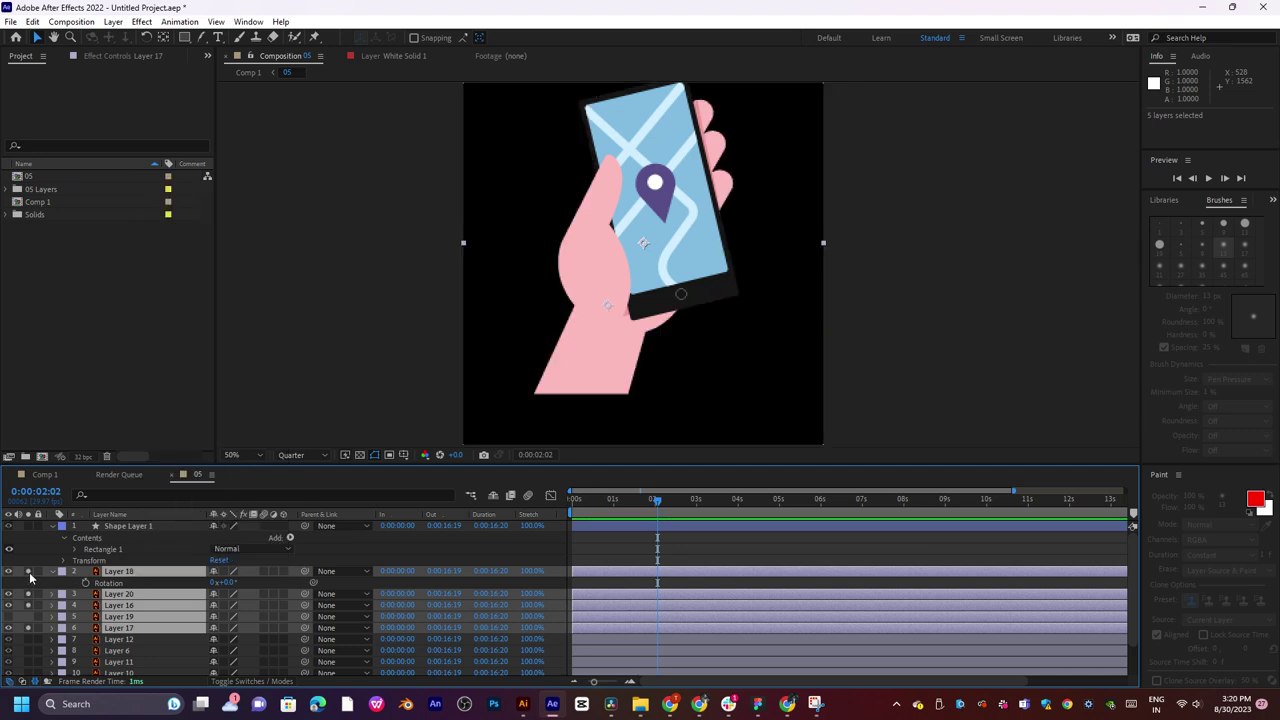
Unsolo the hand and phone layers to hide Layer 12, and solo the selected layers again.
key("comma")
key("period")
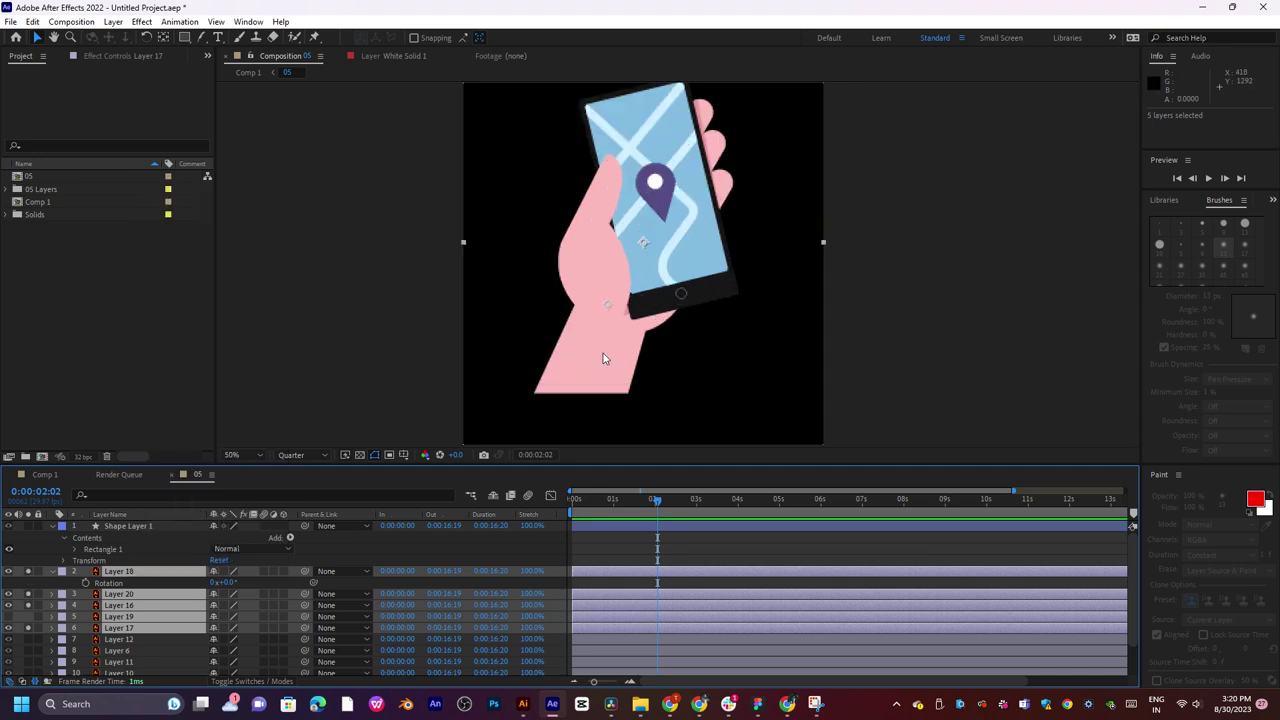
left_click(29, 629)
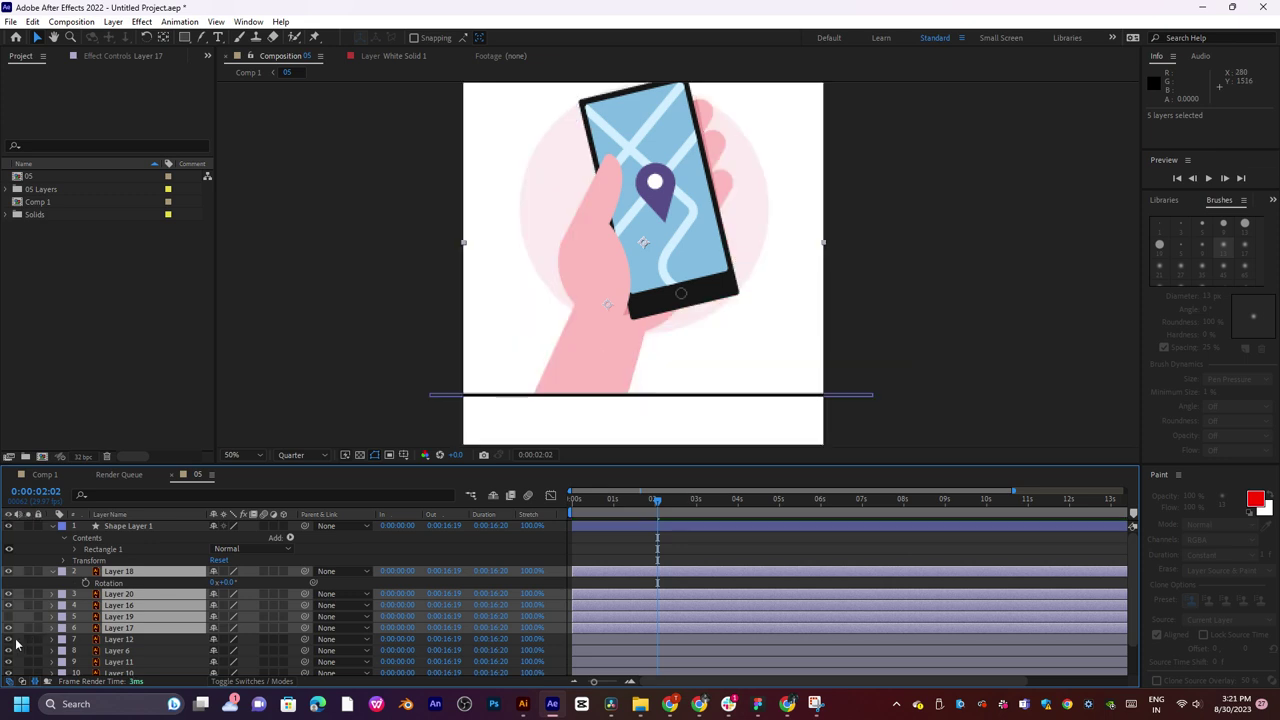
left_click(9, 640)
left_click(10, 645)
left_click(10, 645)
left_click(28, 630)
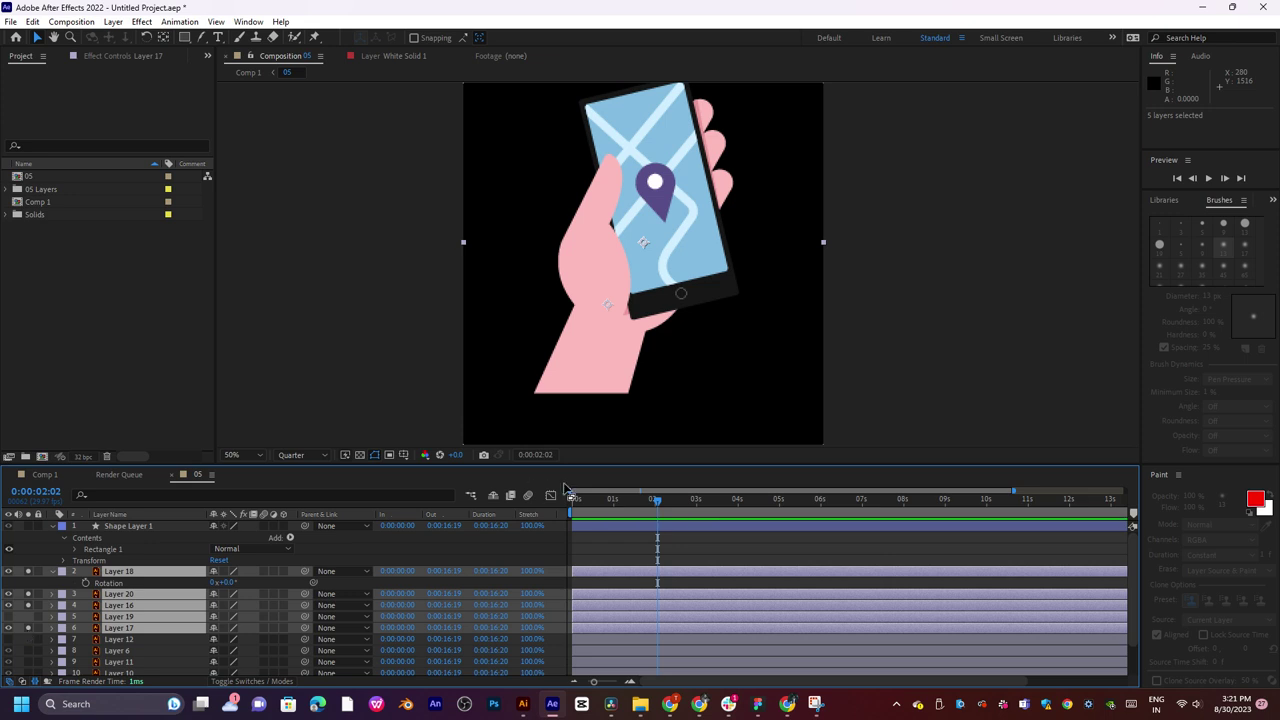
Set the current time to 0:00:02:08 and collapse Layer 18's properties.
left_click_drag(658, 499, 636, 499)
left_click(666, 513)
left_click(52, 572)
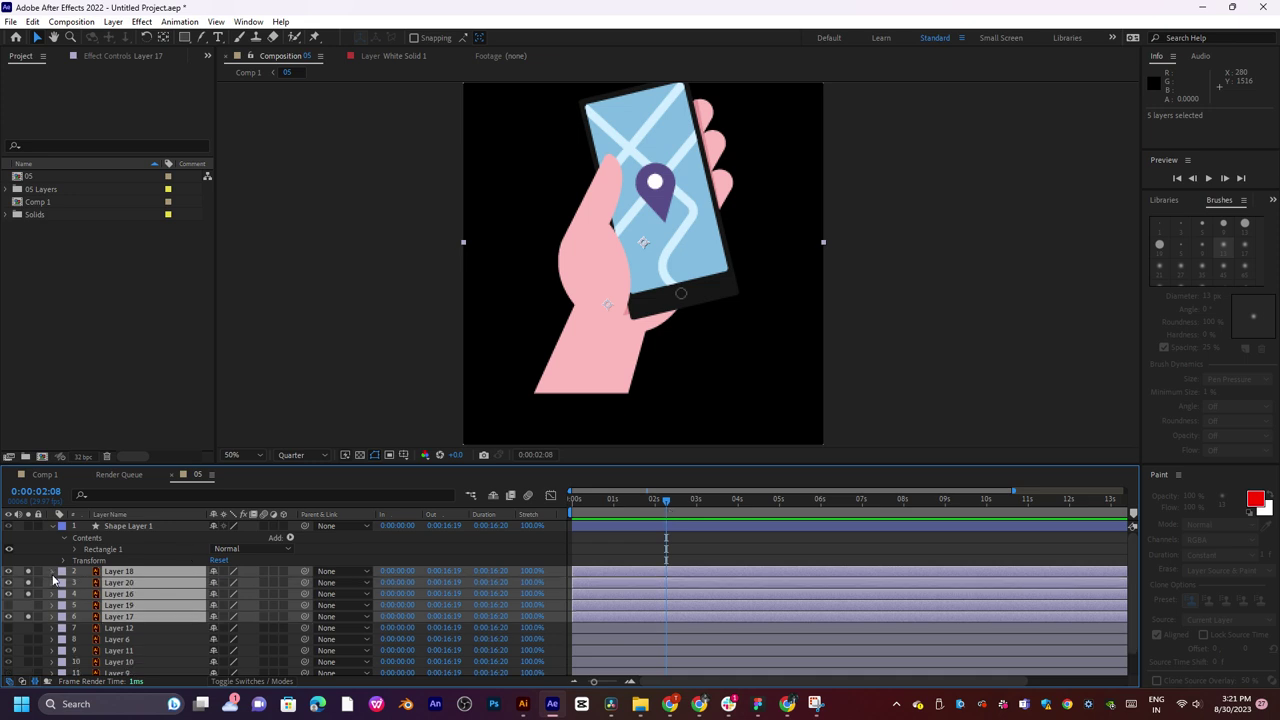
Delete Layer 19 and add Position keyframes to Layers 18, 20, 16 and 17 at 0:00:02:08.
left_click(127, 626)
key("Delete")
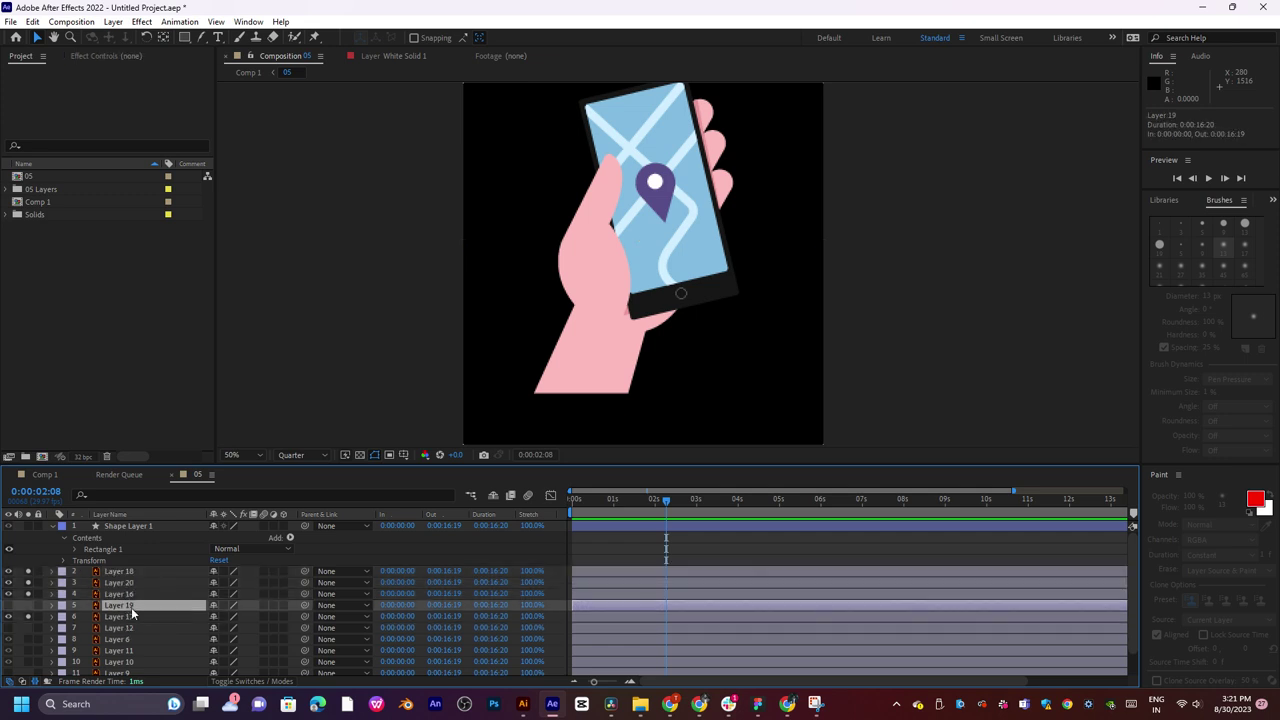
left_click(126, 604)
left_click(138, 571, "shift")
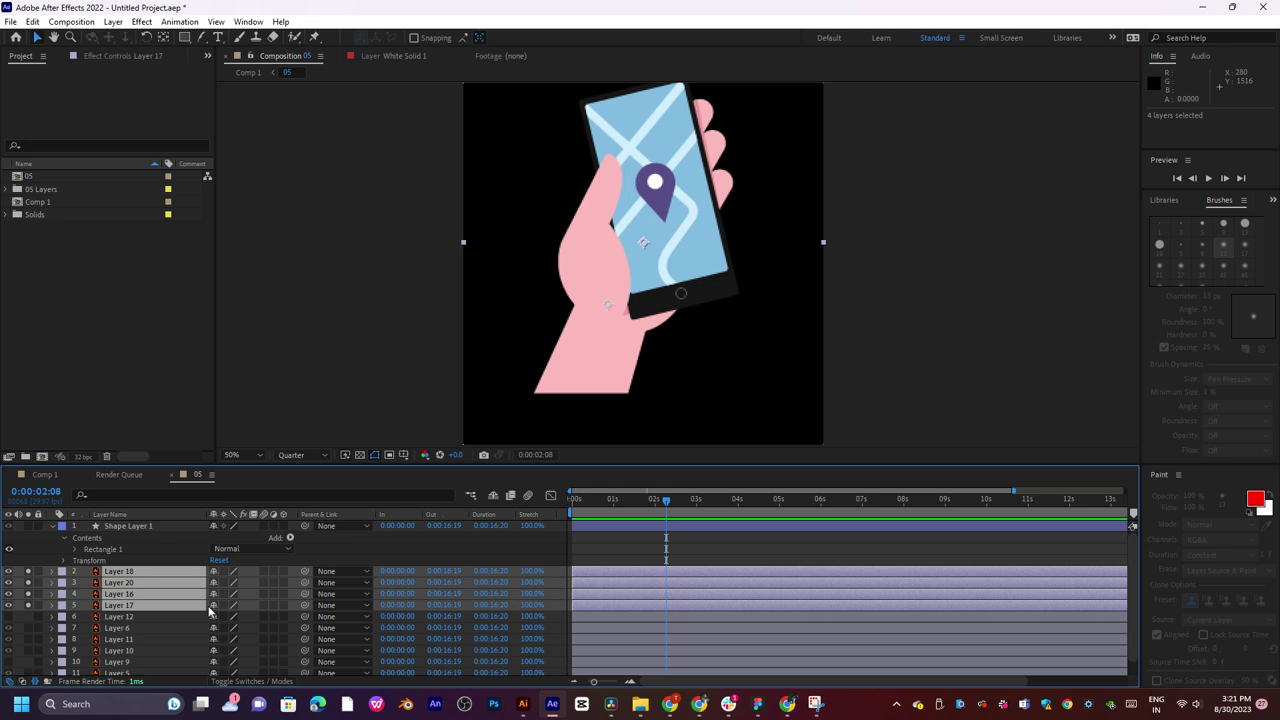
key("p")
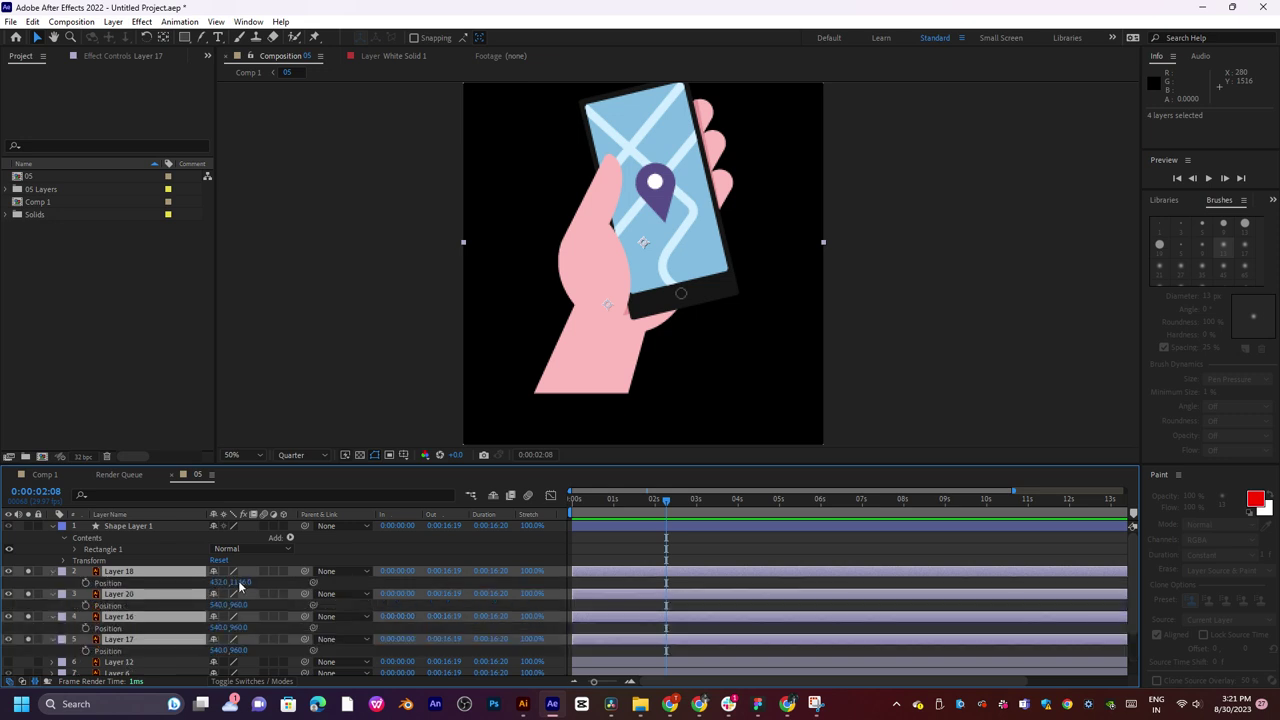
left_click_drag(239, 586, 144, 583)
left_click(86, 583)
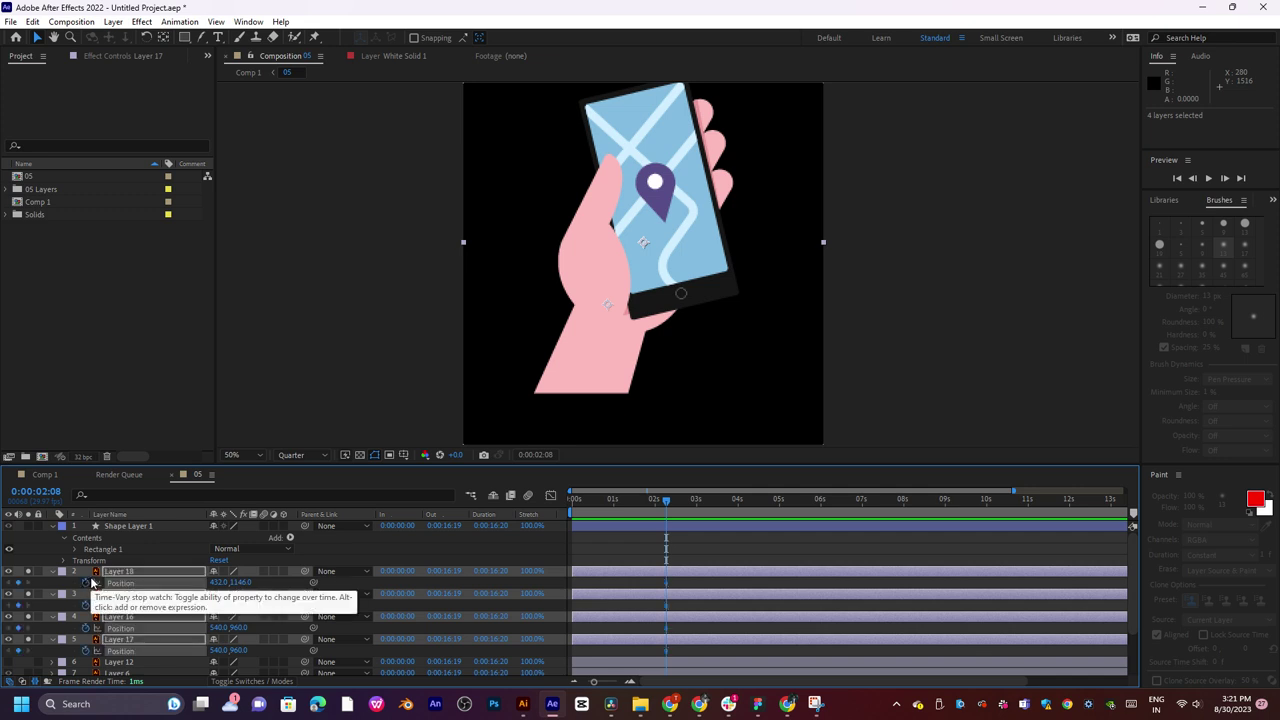
Try rotating the four hand-and-phone layers together, and undo back to before Layer 19 was deleted.
key("shift+r")
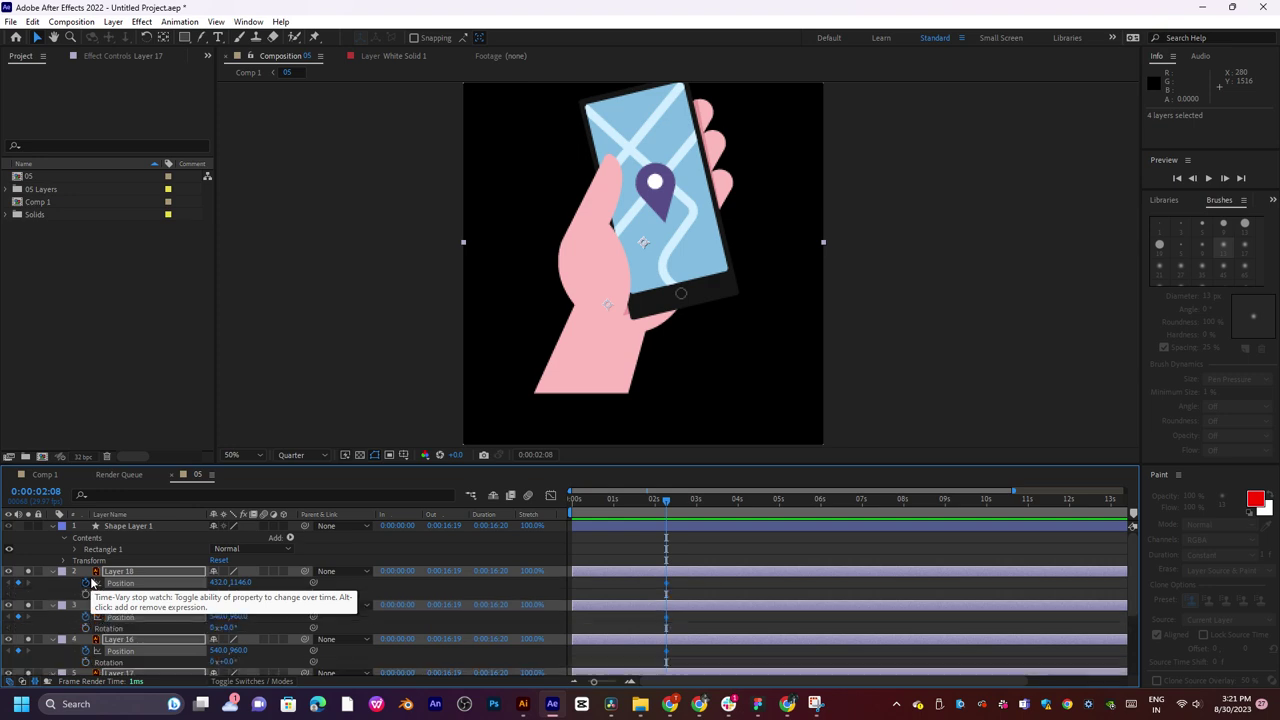
left_click_drag(228, 594, 262, 594)
key("ctrl+z")
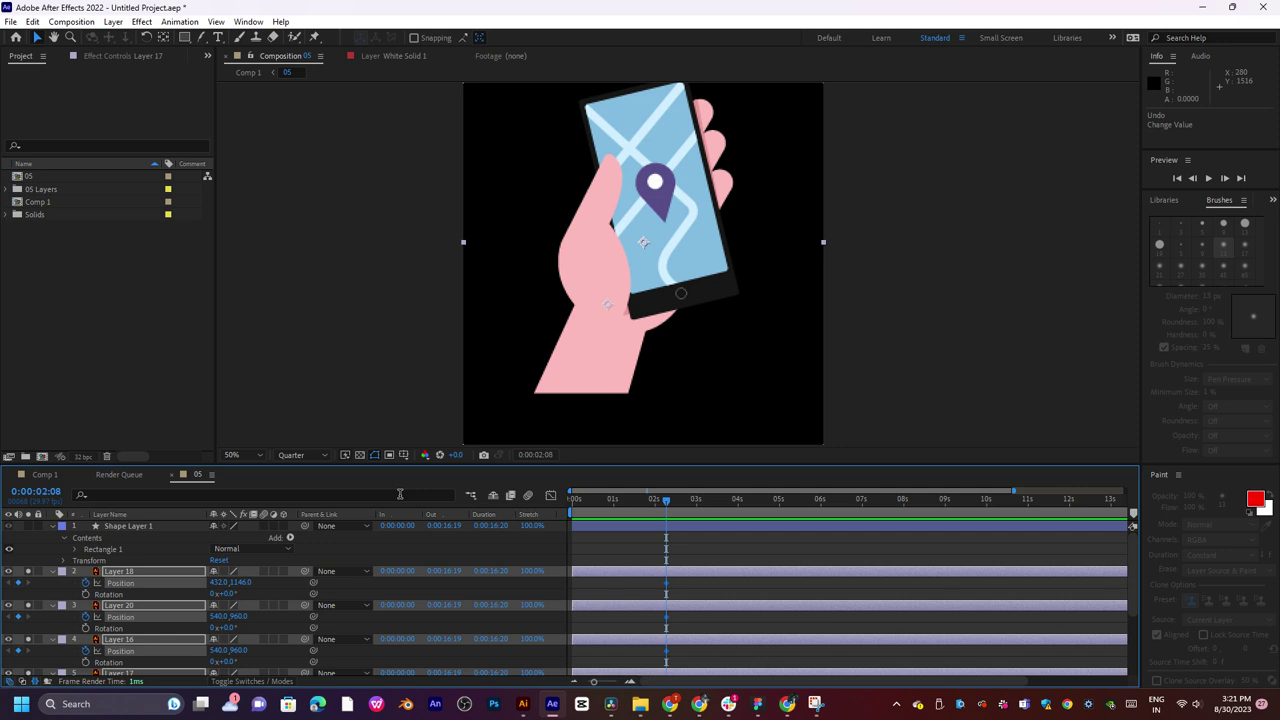
key("ctrl+z")
key("ctrl+z")
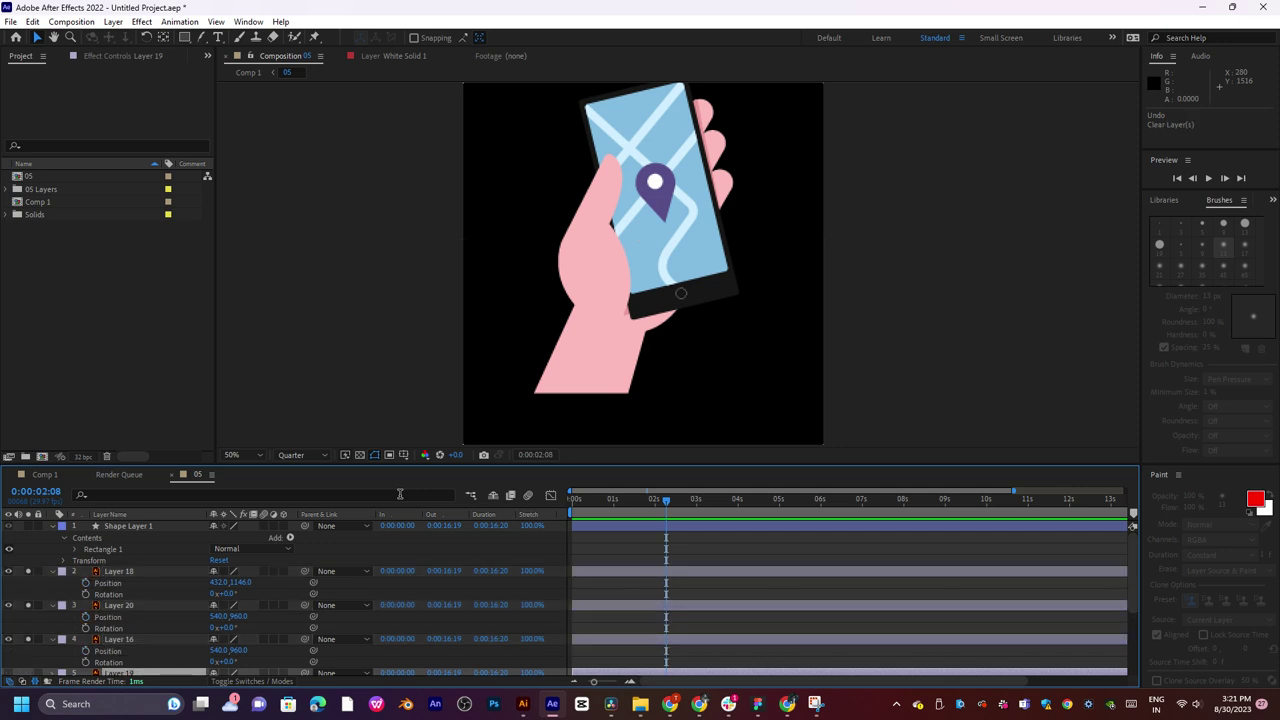
Delete Layer 19 from the 05 composition.
left_click(140, 571)
scroll(148, 568, "down", 1)
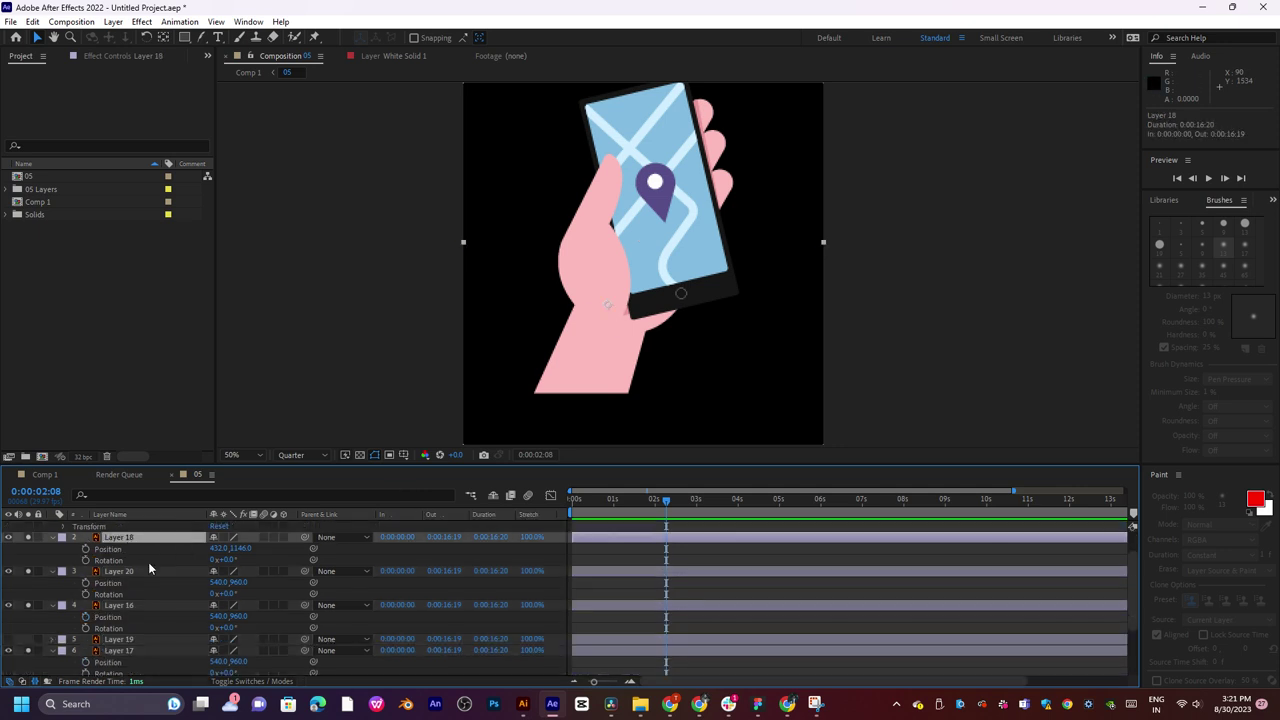
left_click(131, 639)
key("Delete")
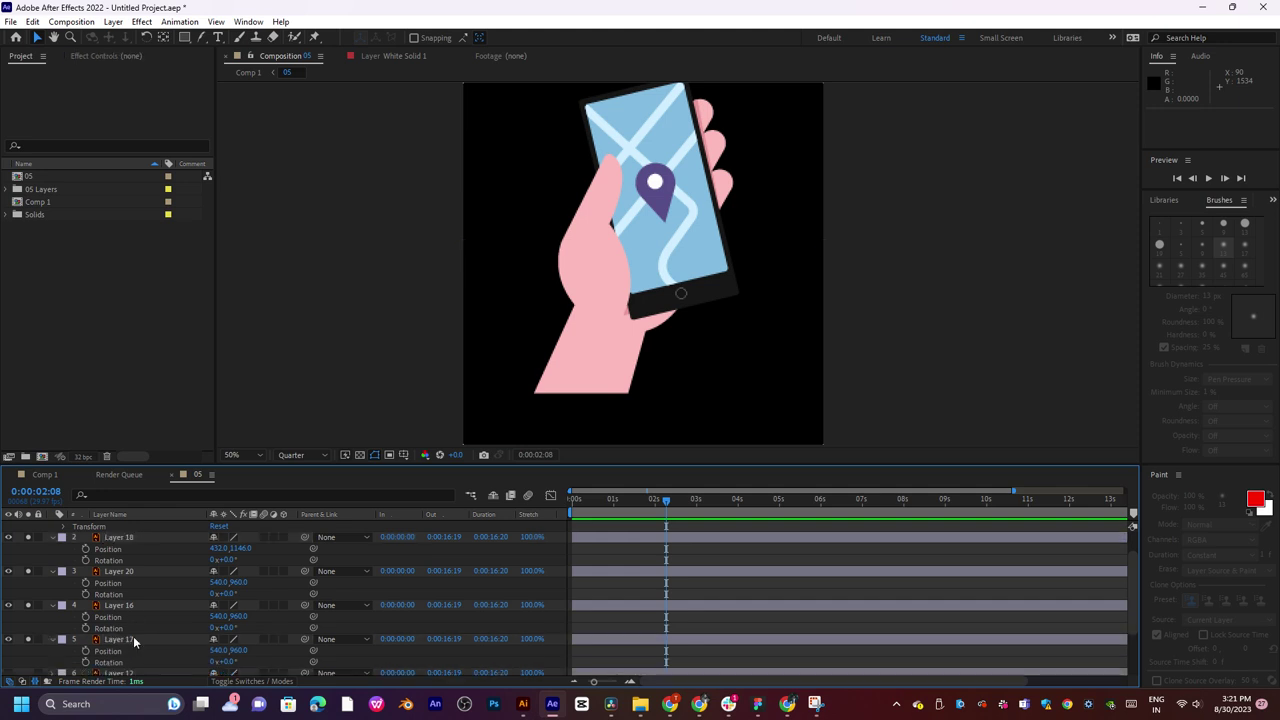
Try to reposition the anchor points of the selected hand-and-phone layers together with the Pan Behind tool.
left_click(133, 636)
left_click(136, 539, "shift")
scroll(141, 587, "down", 1)
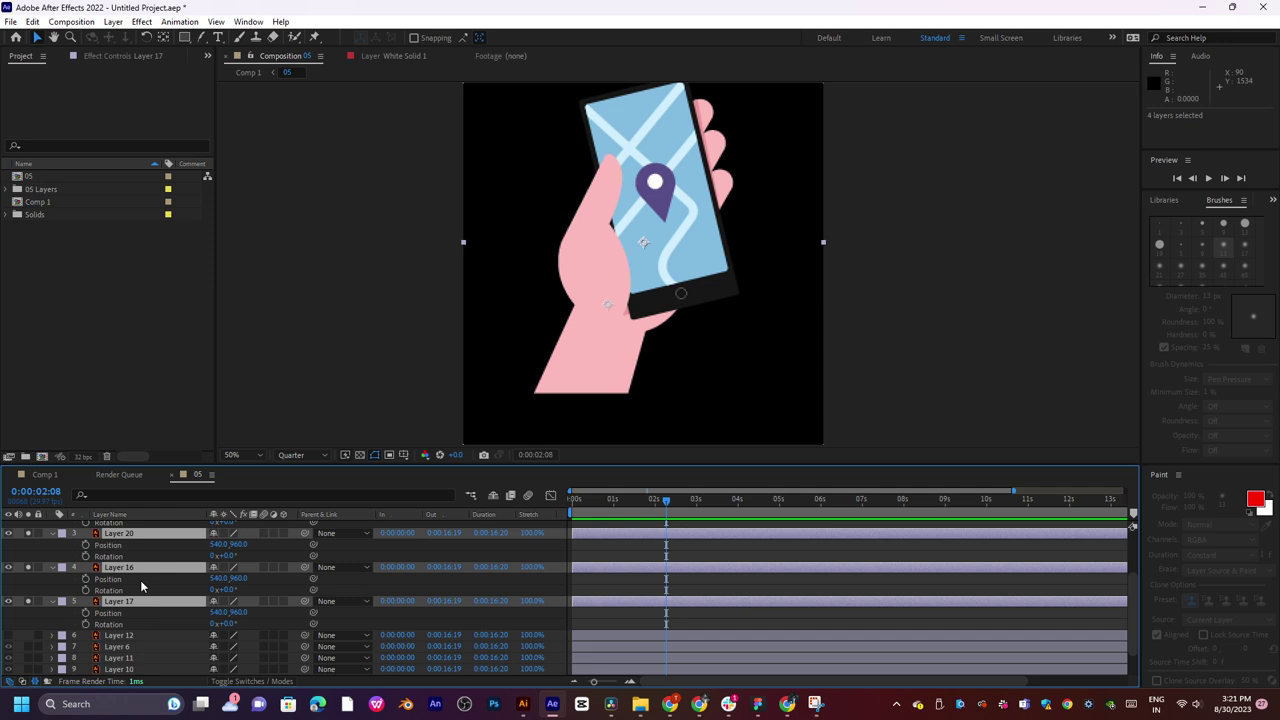
scroll(141, 587, "up", 1)
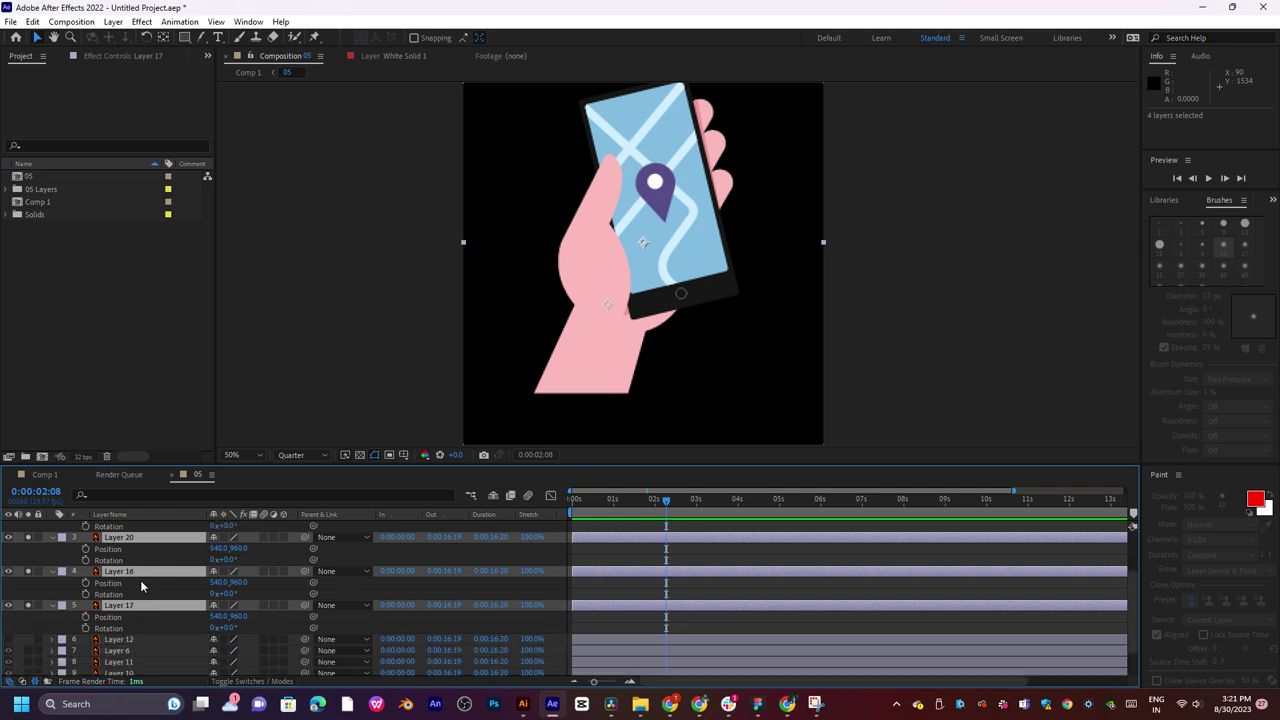
scroll(143, 580, "up", 1)
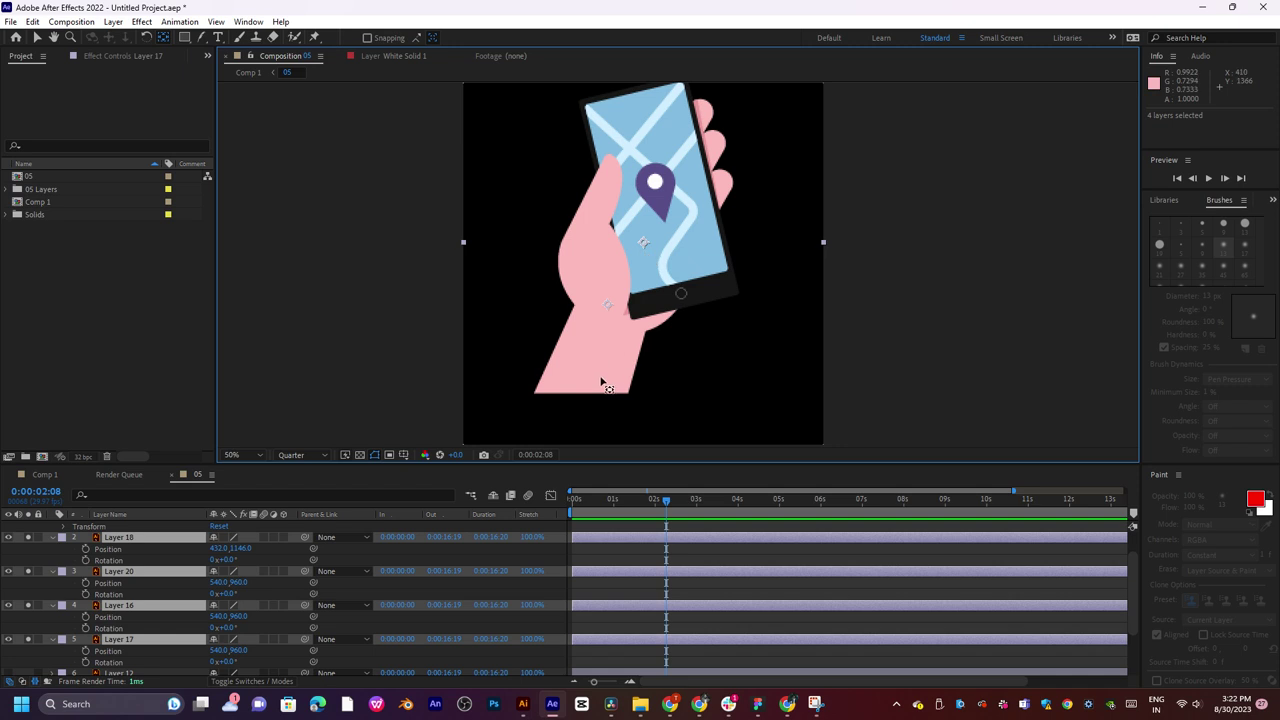
left_click(123, 652)
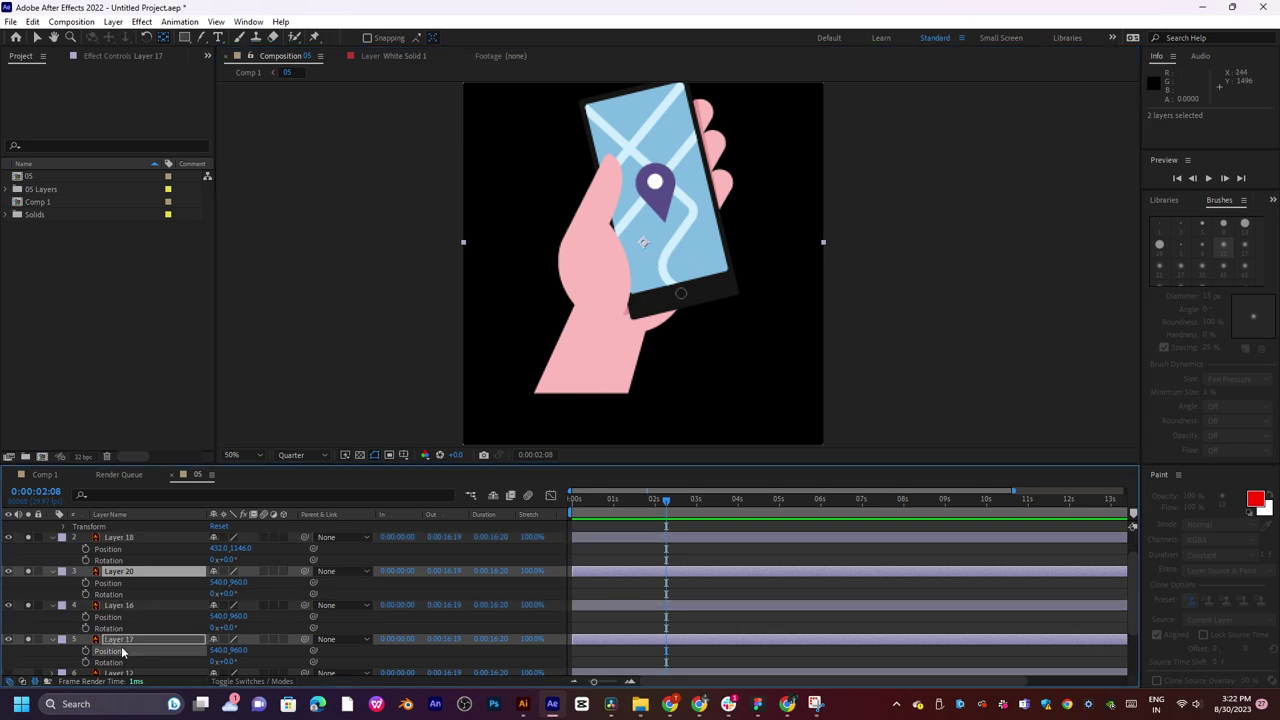
left_click(642, 243)
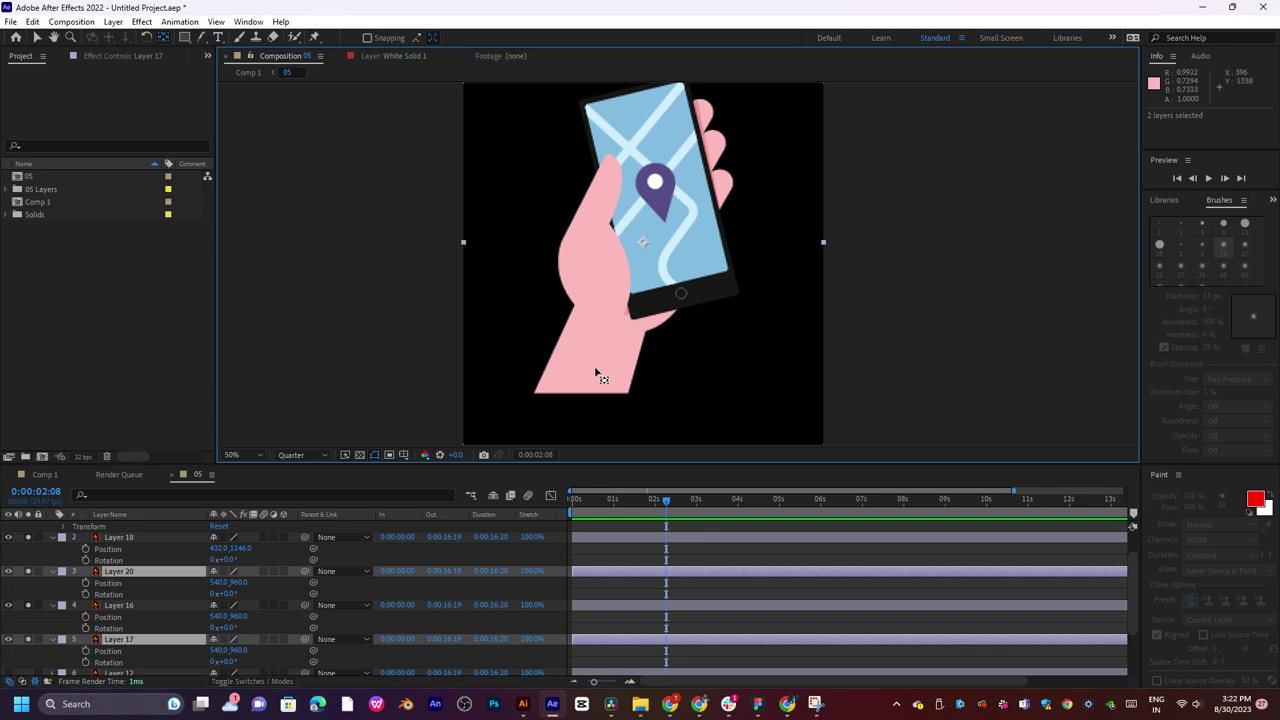
Identify Layer 17 by hiding it and showing it again.
left_click(118, 639)
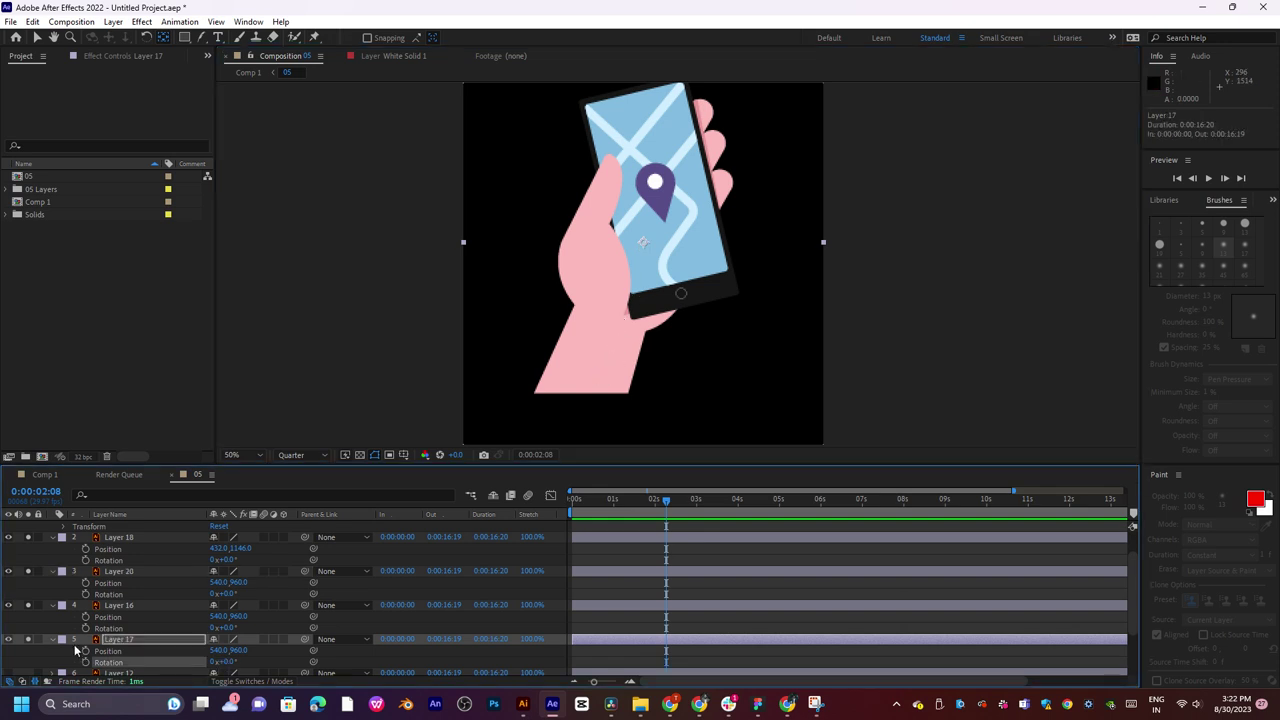
left_click(10, 640)
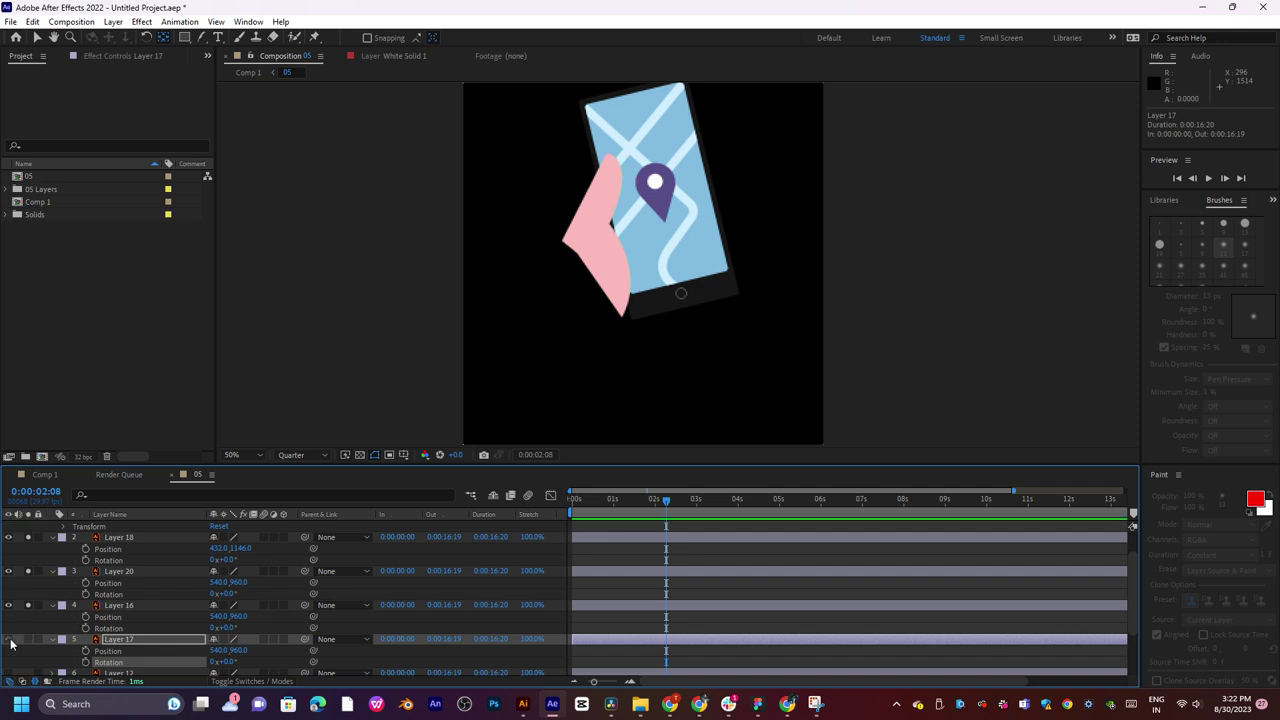
left_click(160, 598)
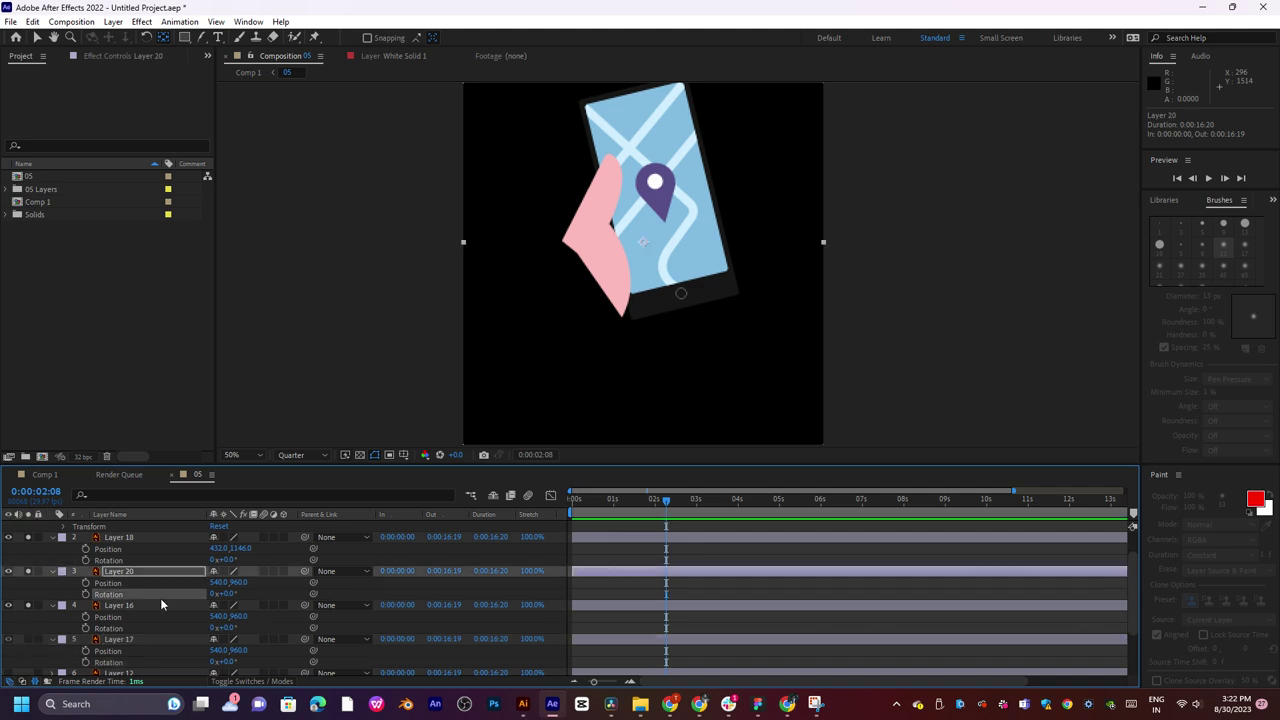
left_click(26, 640)
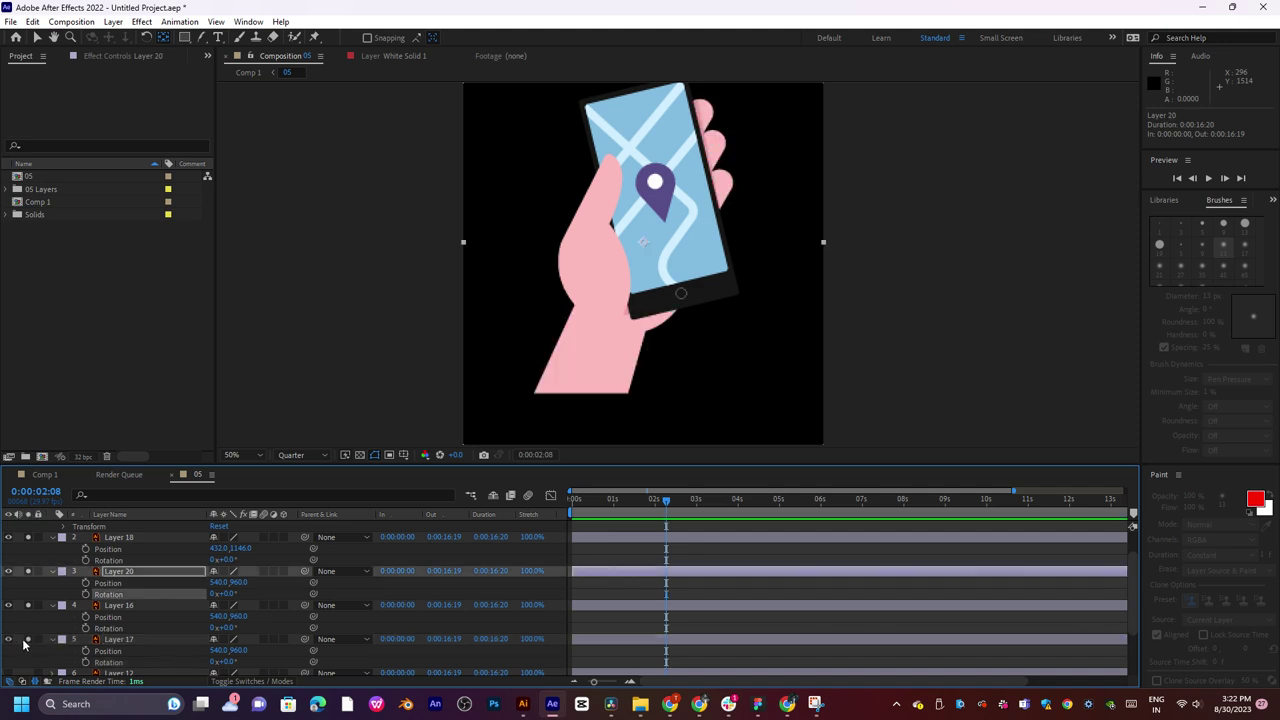
Collapse the properties of Shape Layer 1 and Layers 18, 20, 16 and 17.
scroll(150, 567, "up", 1)
left_click(143, 572)
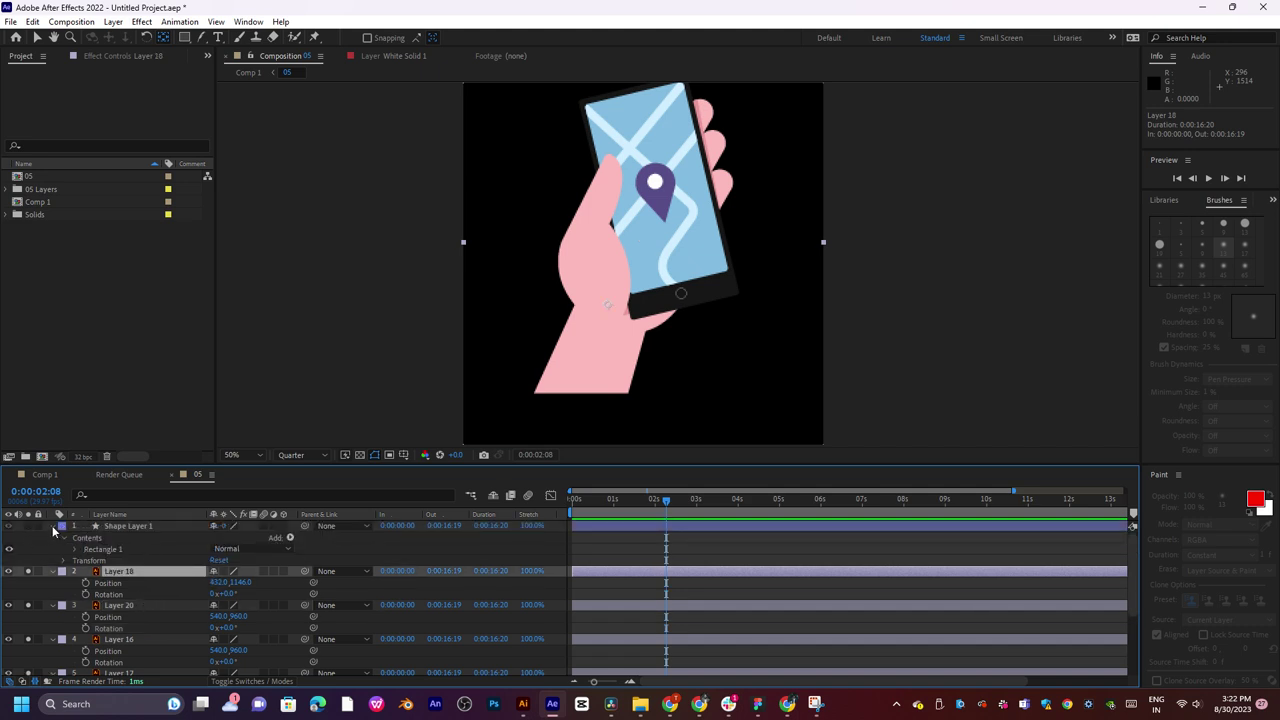
scroll(150, 595, "down", 3)
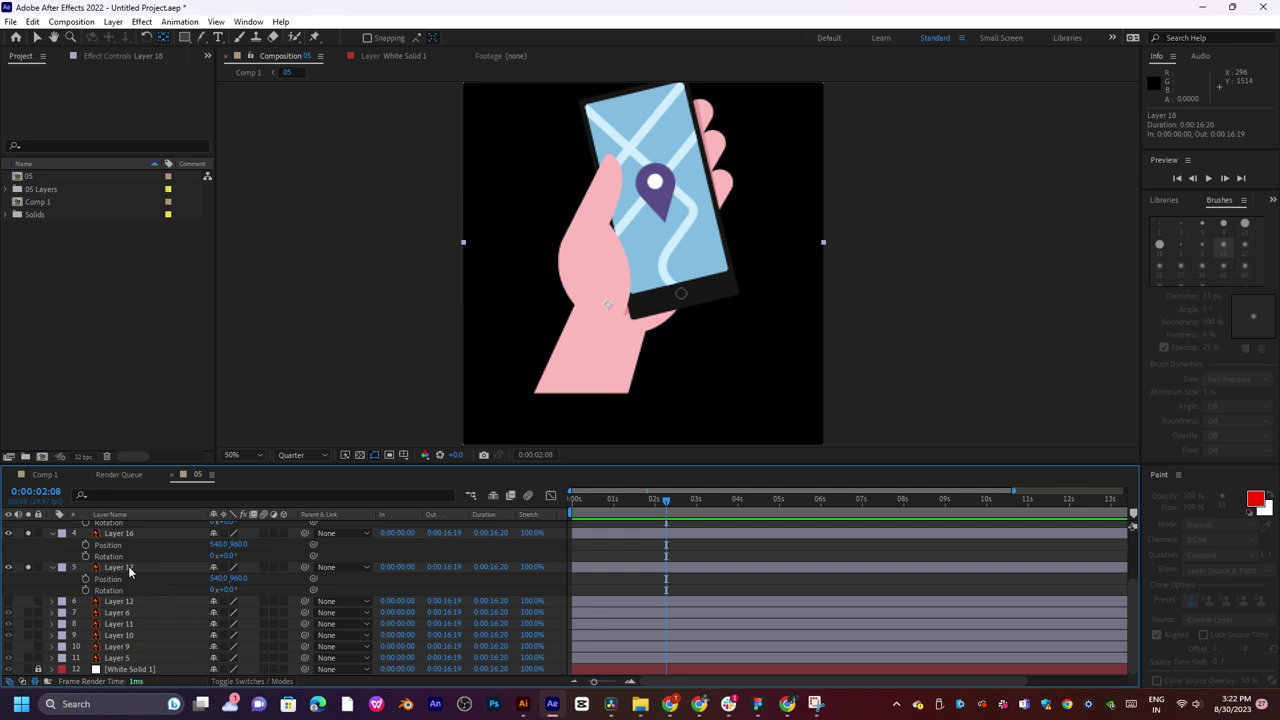
left_click(128, 571)
scroll(128, 571, "up", 1)
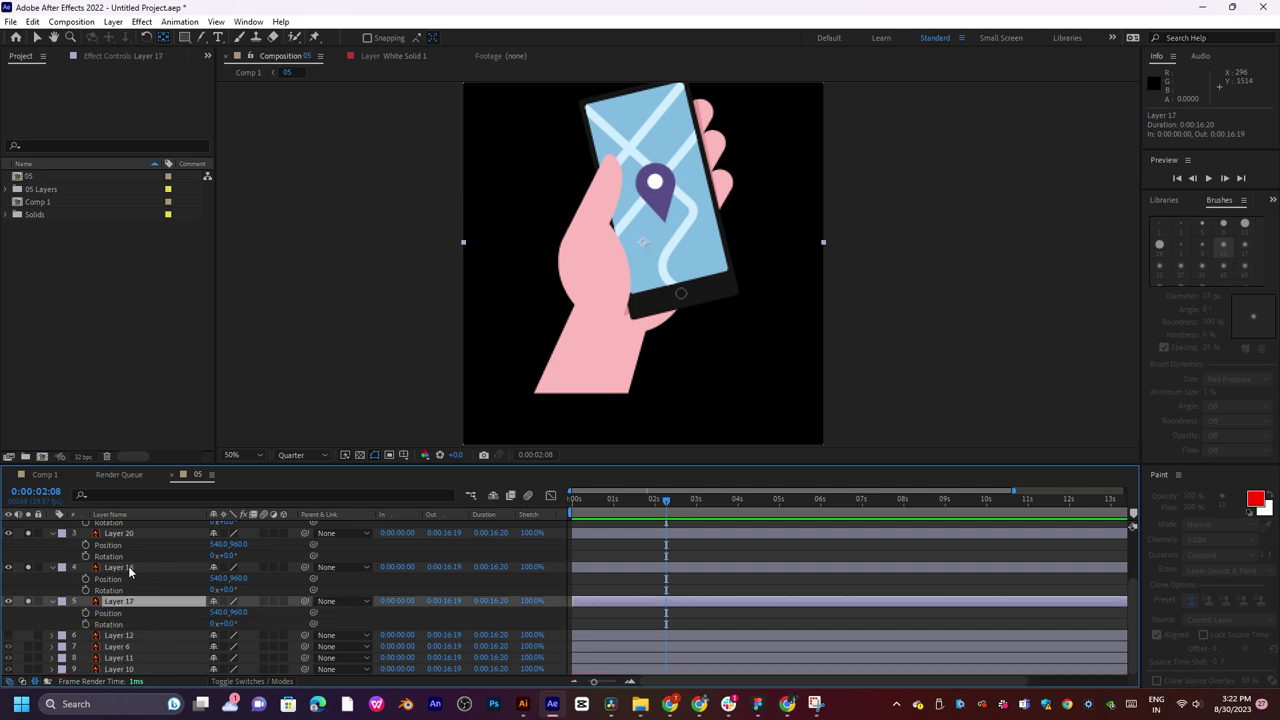
left_click(53, 601)
left_click(53, 567)
scroll(61, 569, "up", 1)
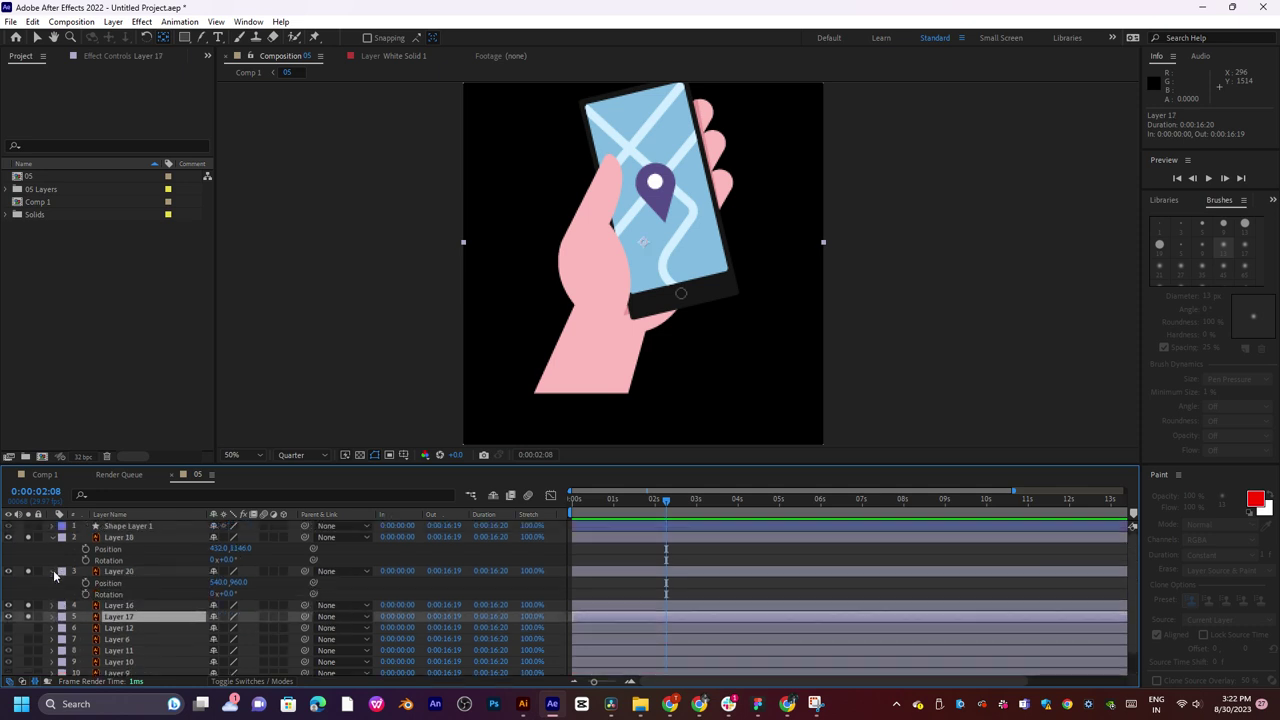
left_click(53, 570)
left_click(53, 537)
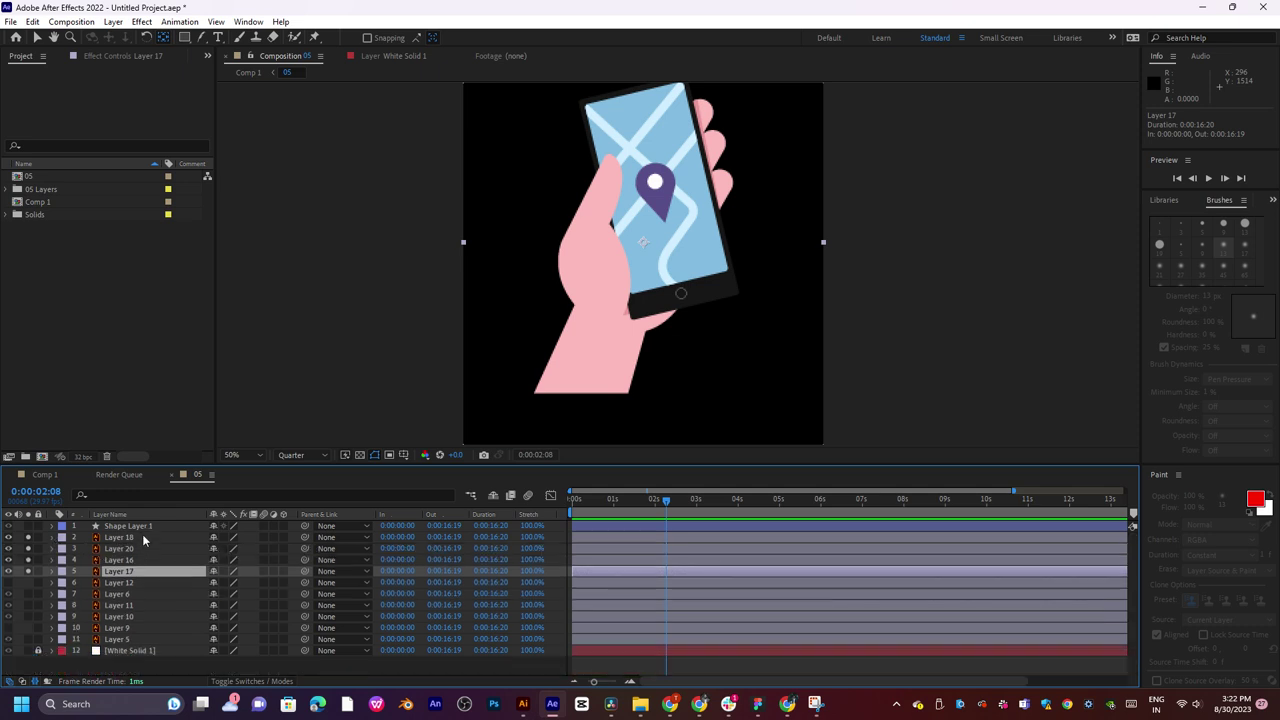
Select Layers 18 through 17 and unsolo them to show the full artwork.
left_click(143, 538, "shift")
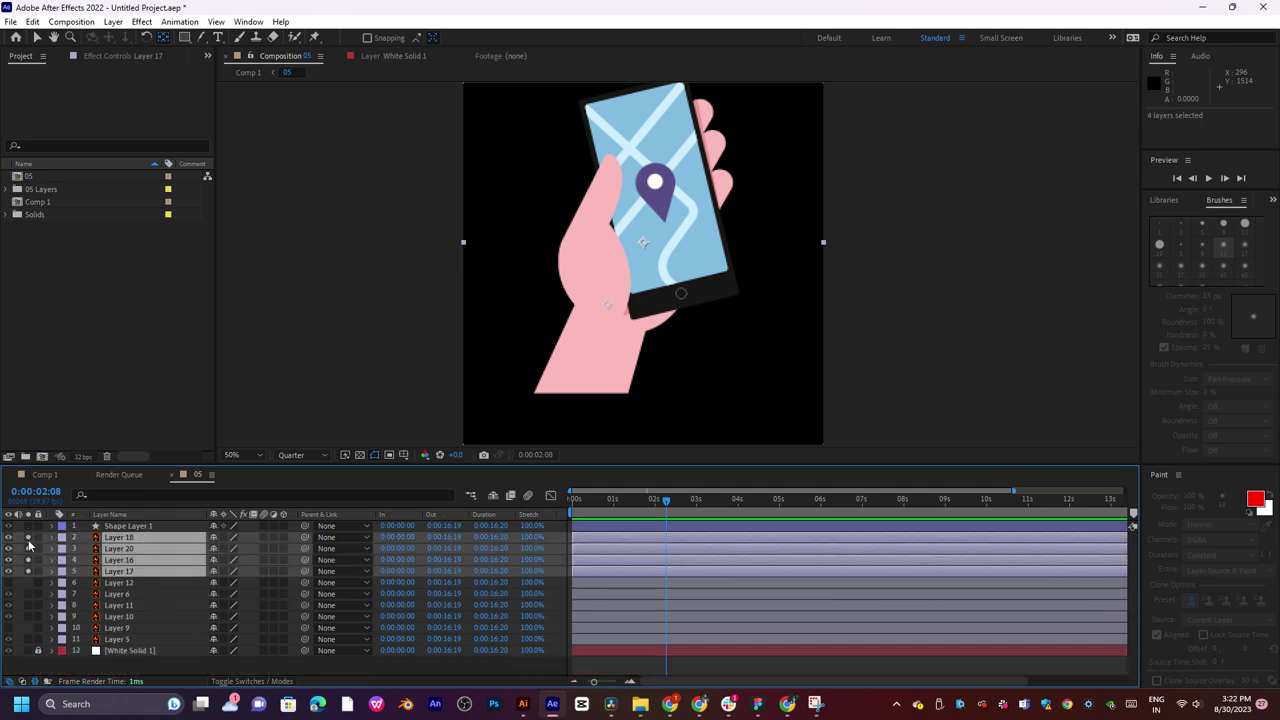
left_click(28, 538)
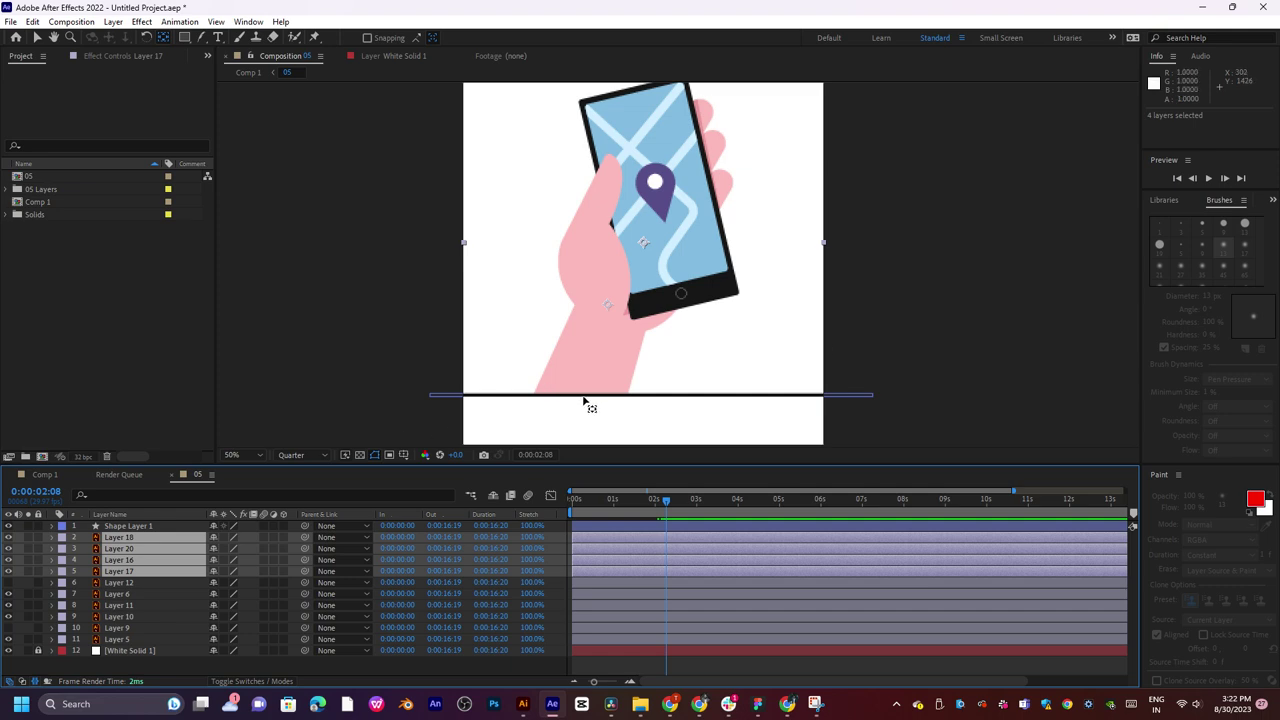
left_click(853, 323)
Try moving Layer 18's anchor point down the wrist with the Selection tool, and undo the resulting layer shift.
key("v")
left_click(128, 541)
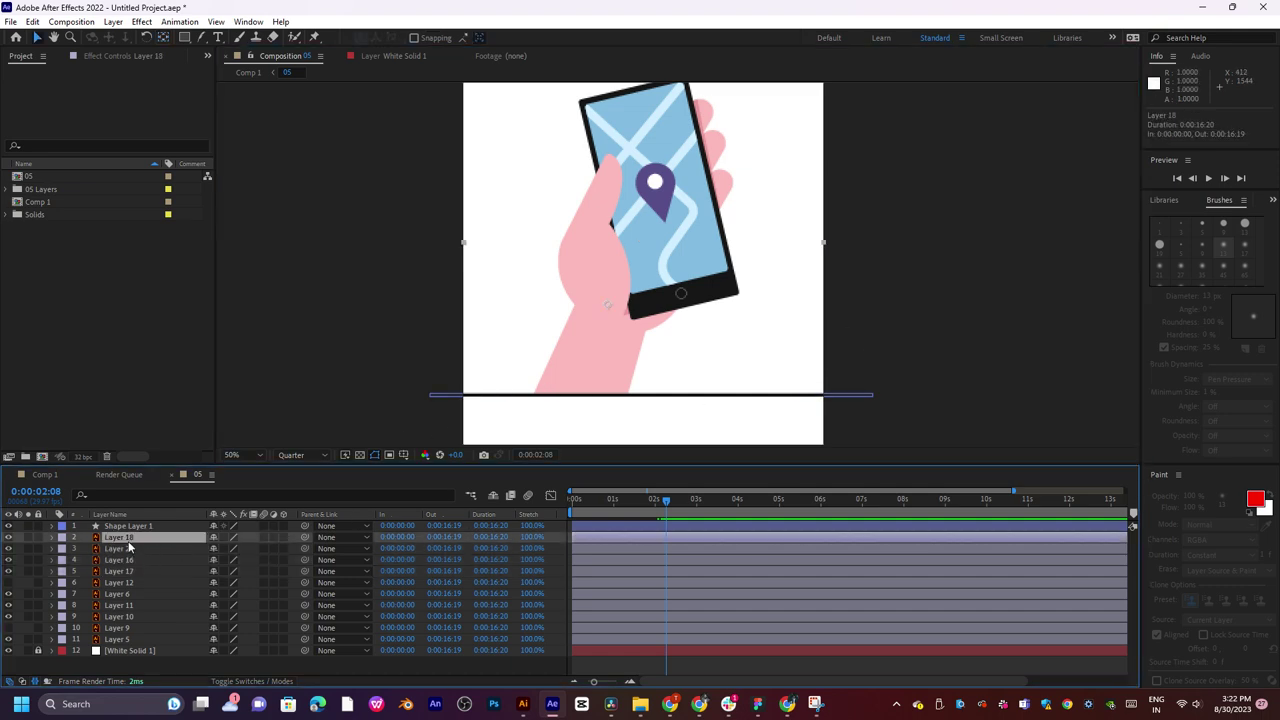
left_click_drag(608, 311, 602, 351)
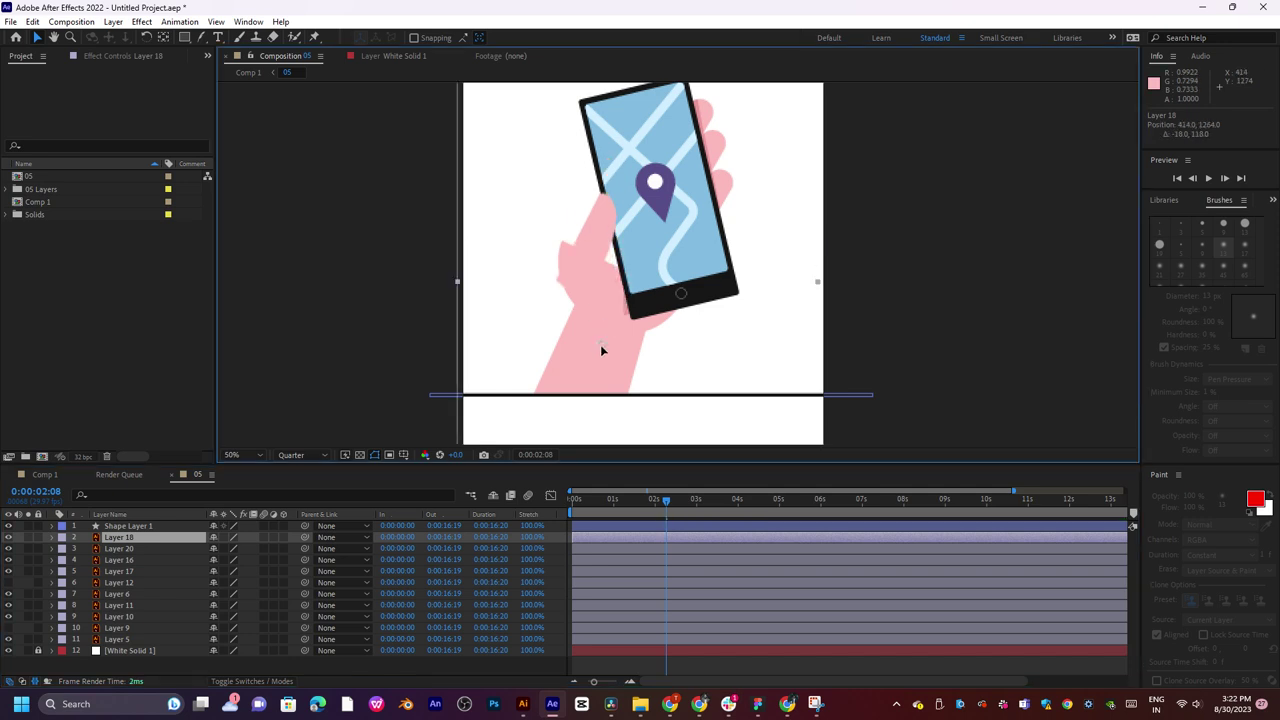
key("ctrl+z")
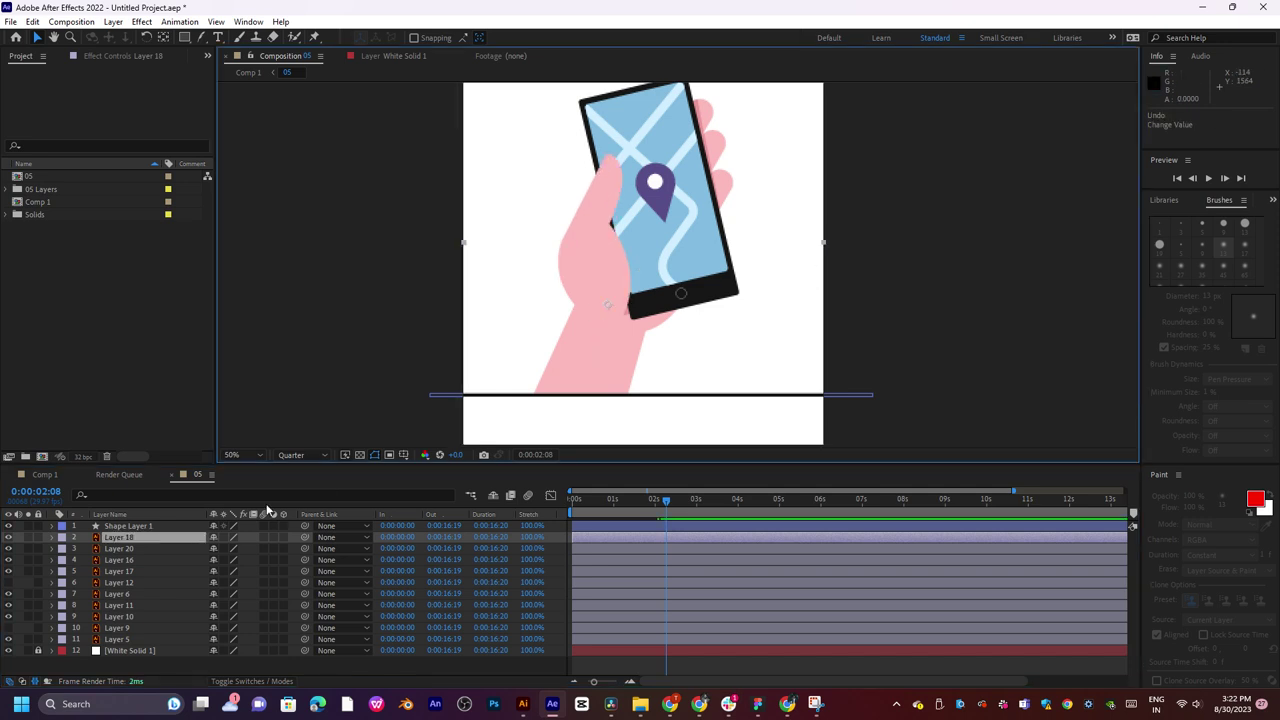
Move Layer 20's anchor point down to the base of the forearm using the Pan Behind tool.
left_click(140, 549)
key("y")
left_click_drag(672, 259, 601, 348)
left_click_drag(594, 383, 592, 389)
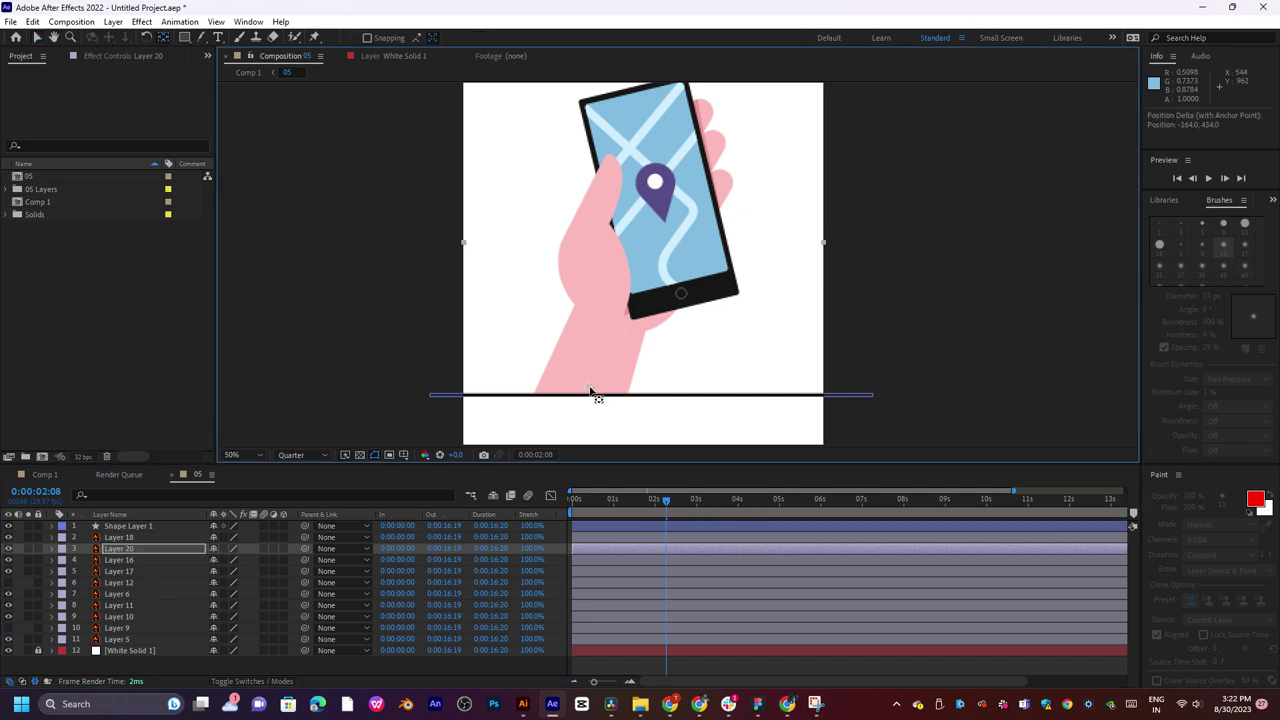
Identify Layer 20 by toggling its visibility, and move its anchor point to the tip of the map pin.
left_click(8, 549)
left_click(8, 549)
left_click(8, 549)
left_click(8, 549)
left_click(588, 392)
left_click_drag(588, 392, 666, 231)
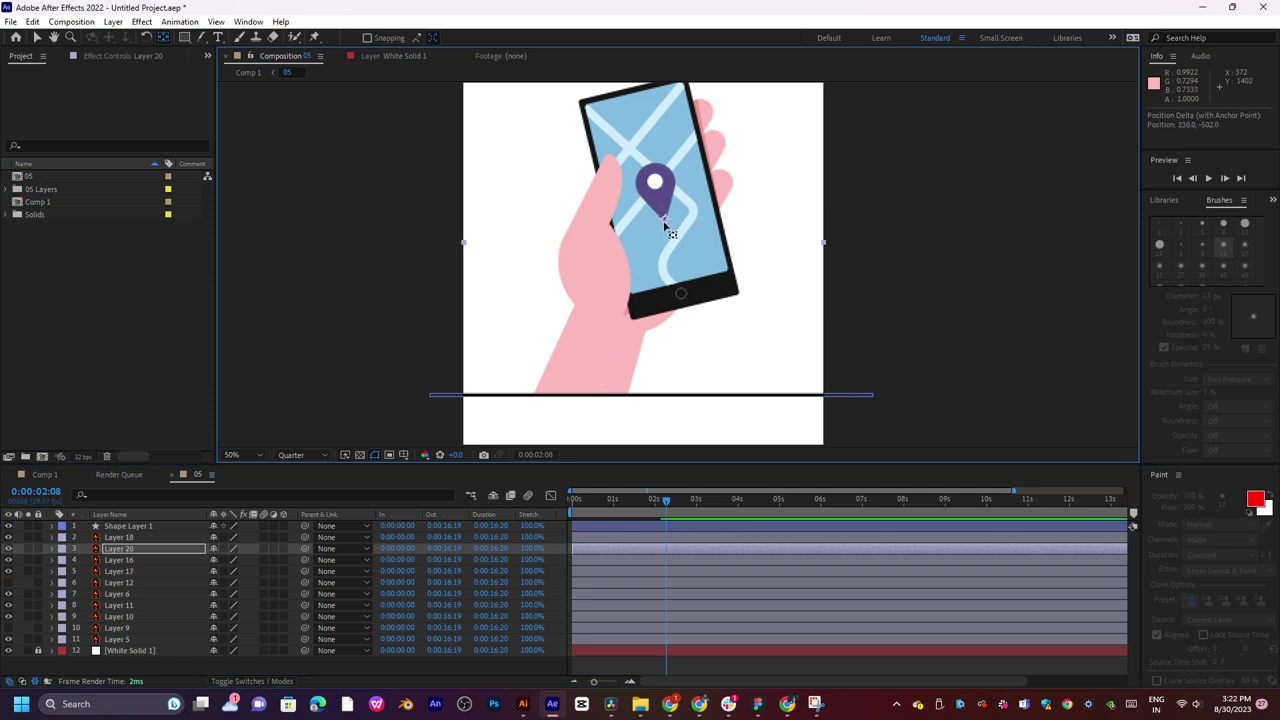
Identify Layer 16 by toggling its visibility, and move its anchor point to the phone's lower-left corner.
left_click(128, 561)
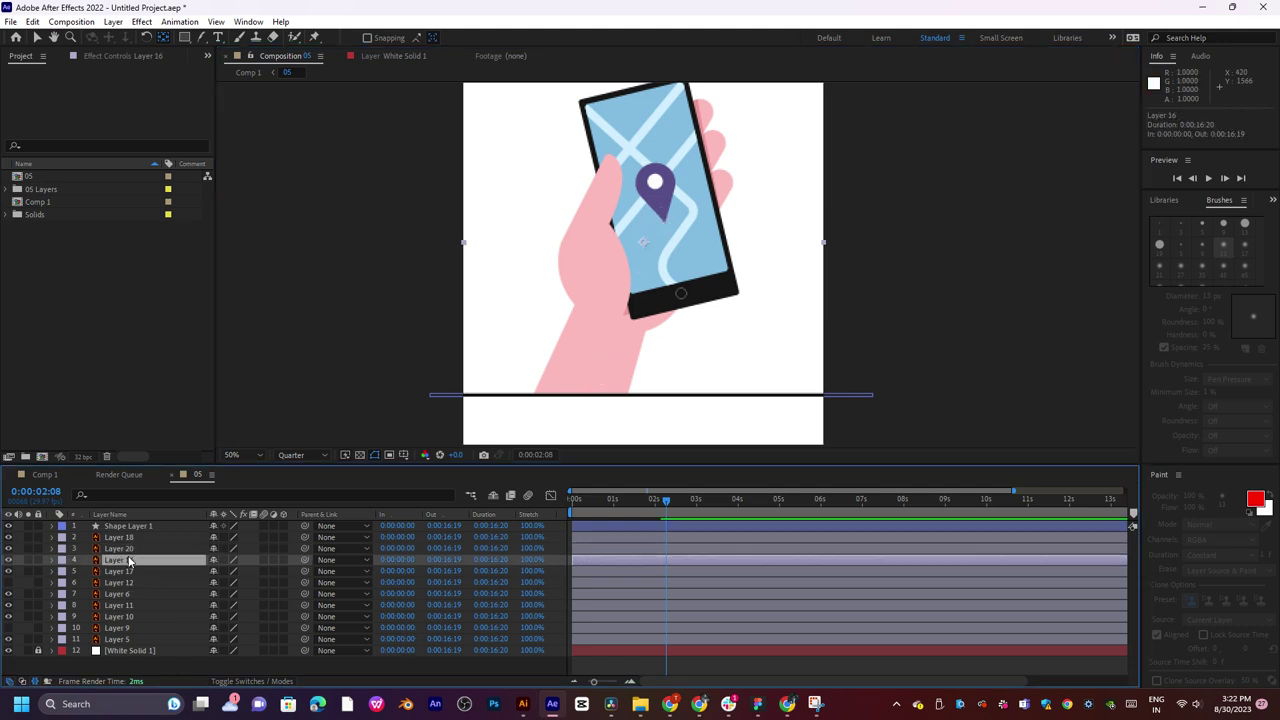
left_click(8, 560)
left_click(8, 560)
left_click_drag(644, 242, 634, 309)
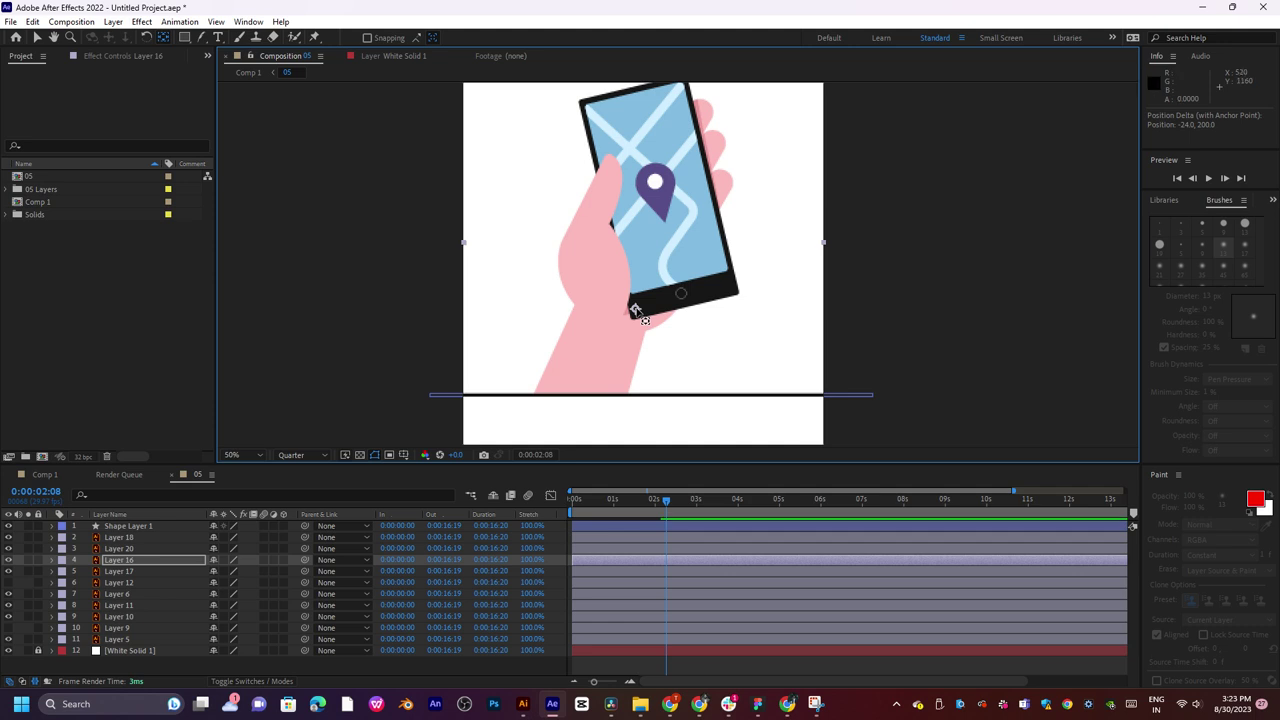
Move Layer 17's anchor point down to the base of the forearm and solo the layer.
left_click(100, 571)
left_click(8, 571)
left_click(8, 571)
left_click_drag(646, 243, 584, 390)
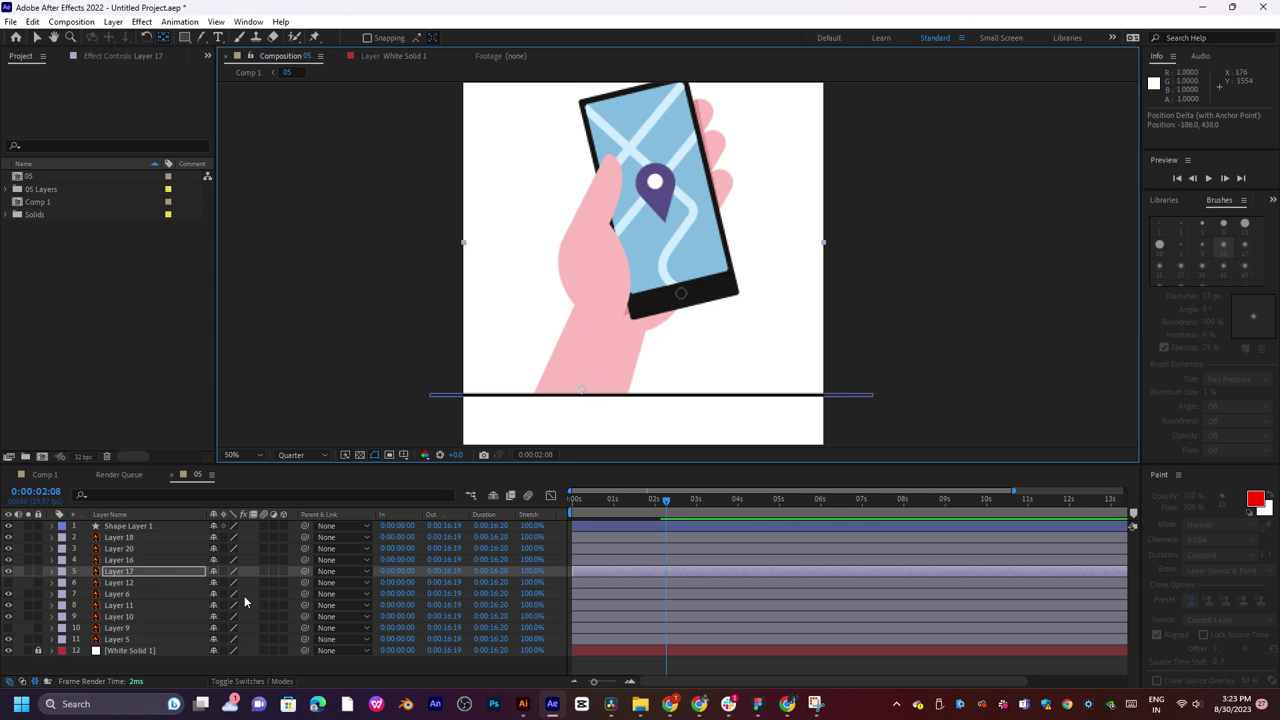
left_click(27, 572)
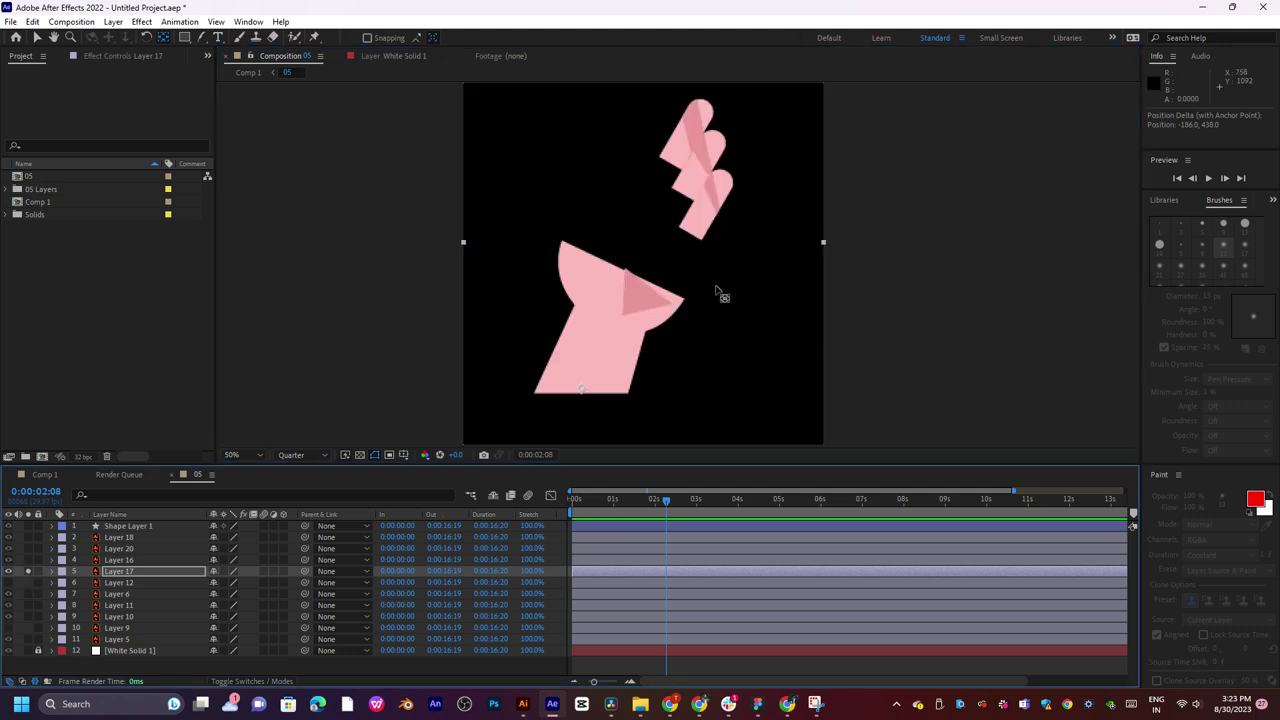
Add a Position keyframe to Layer 17 at 0:00:02:04 with the hand in its resting place.
scroll(716, 290, "down", 2)
left_click_drag(671, 504, 575, 507)
key("b")
key("v")
left_click(657, 513)
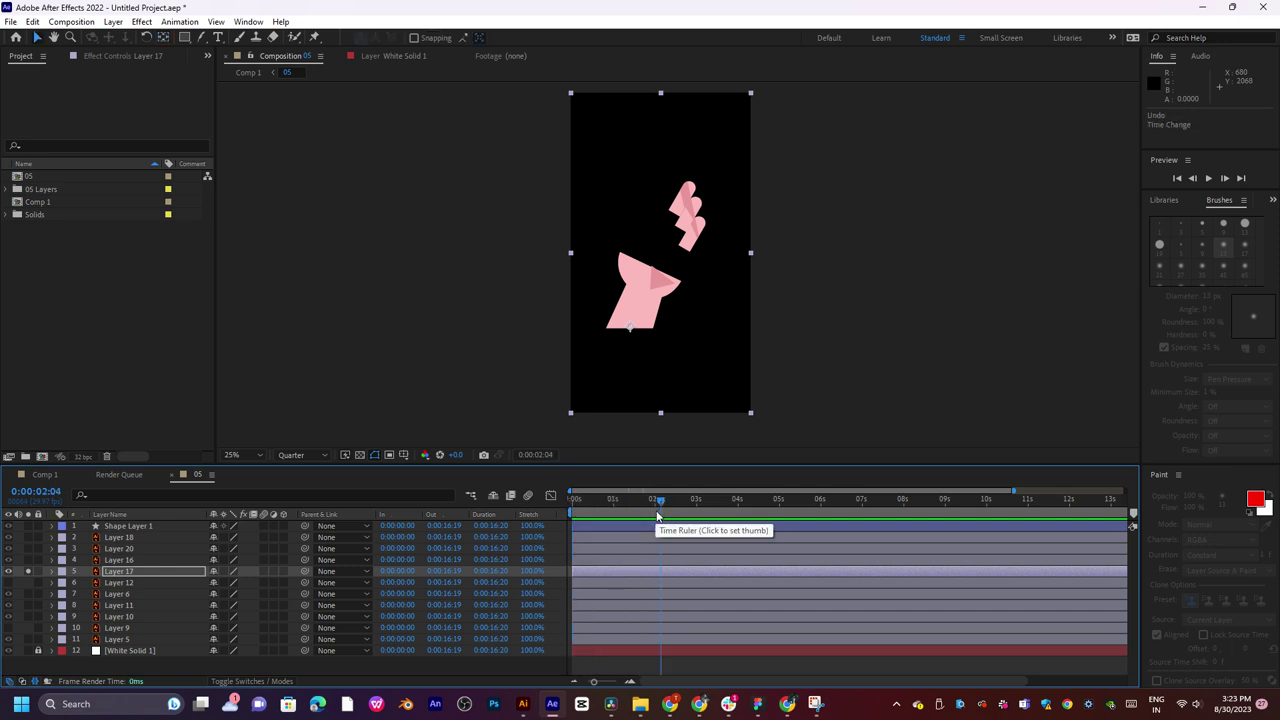
key("alt+shift+p")
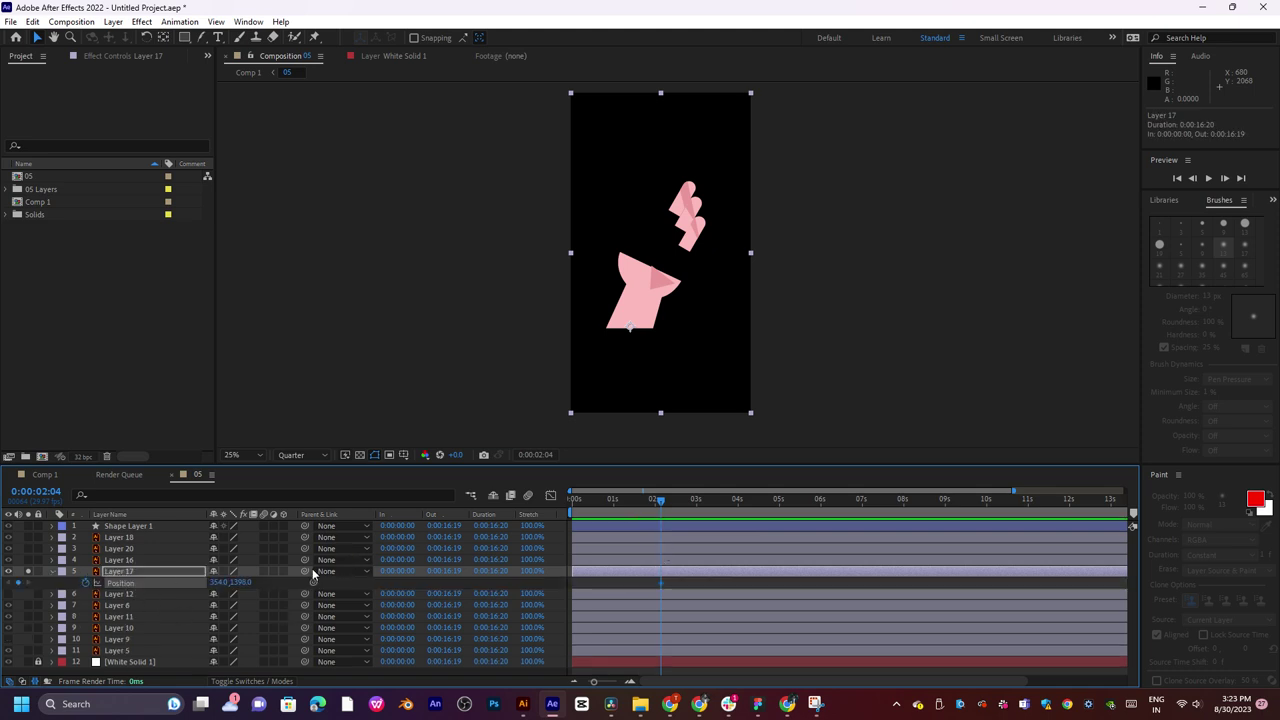
Try shifting Layer 17 to X 777 and rotating it to about -11° at 0:00:02:04, and undo both changes.
left_click_drag(232, 582, 481, 563)
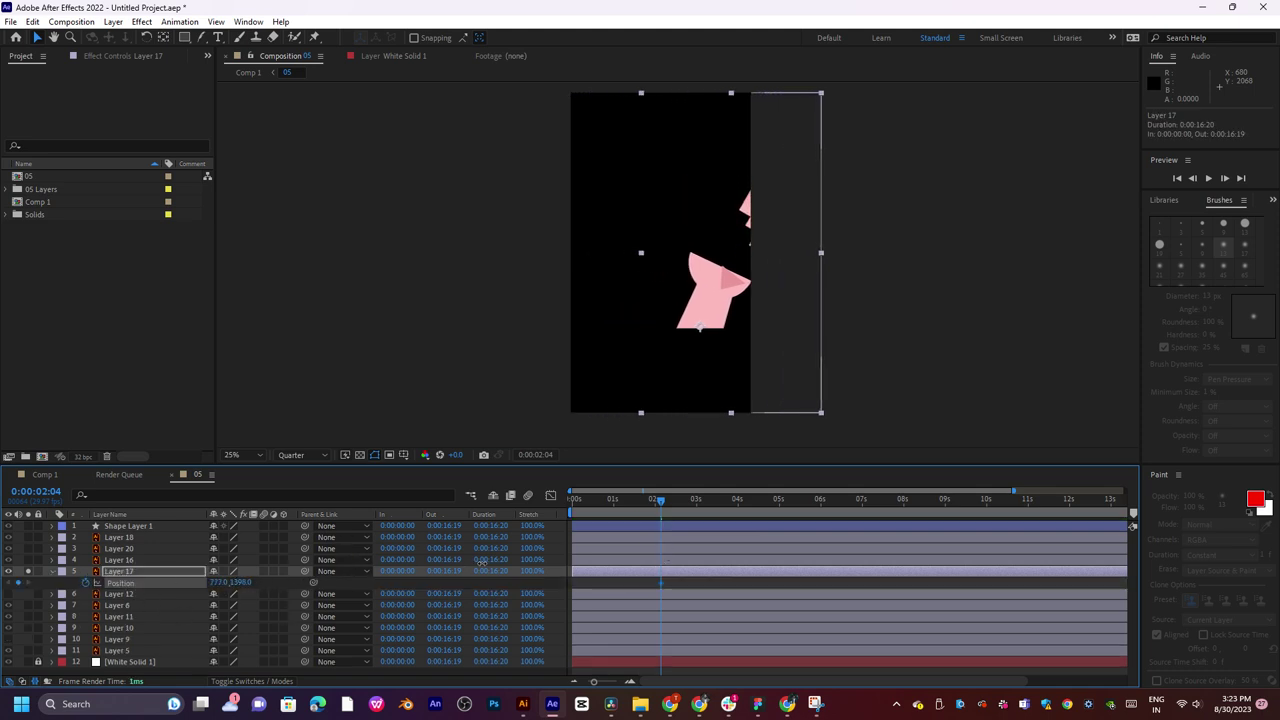
key("shift+r")
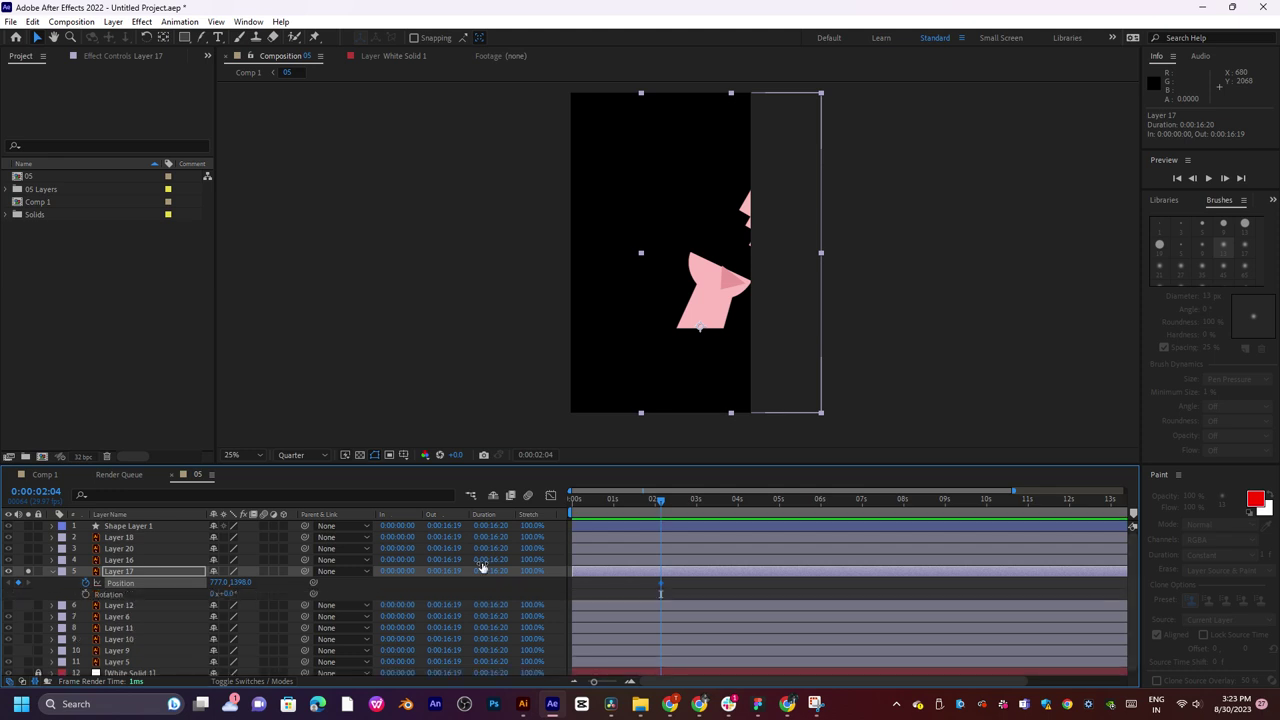
left_click(85, 594)
mouse_move(228, 594)
left_mouse_down()
mouse_move(202, 594)
mouse_move(221, 594)
left_mouse_up()
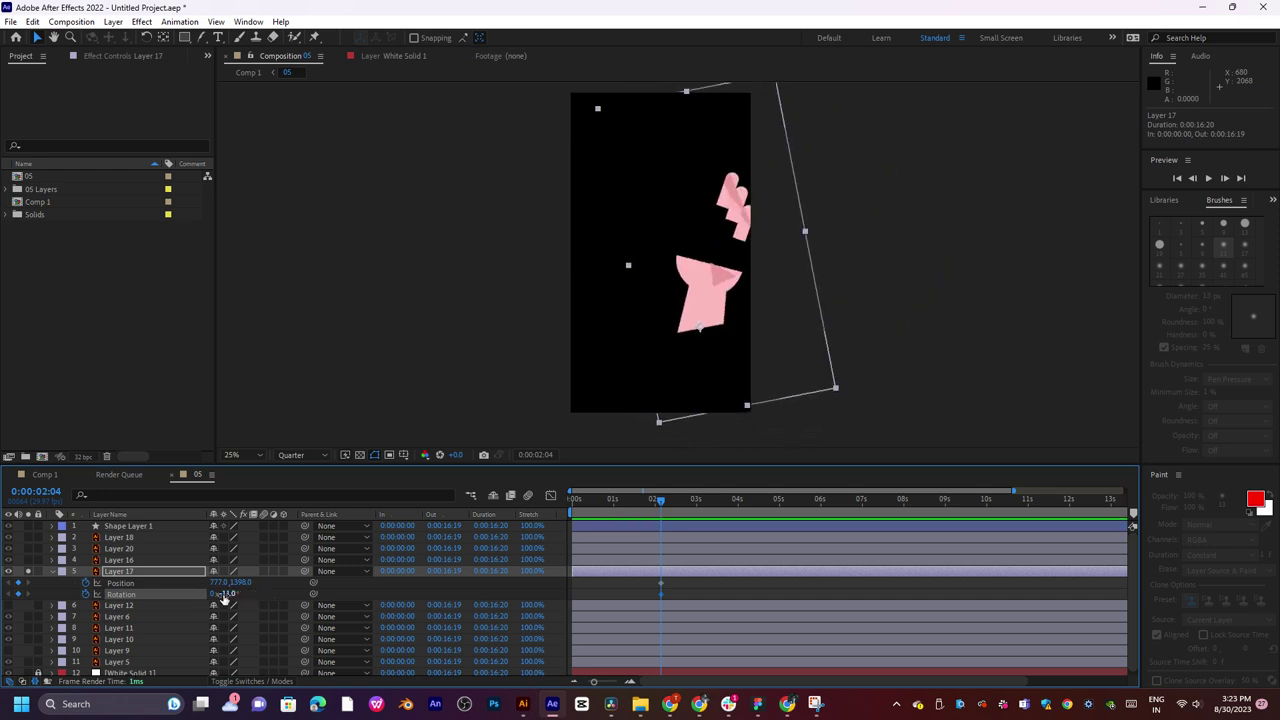
key("ctrl+z")
key("ctrl+z")
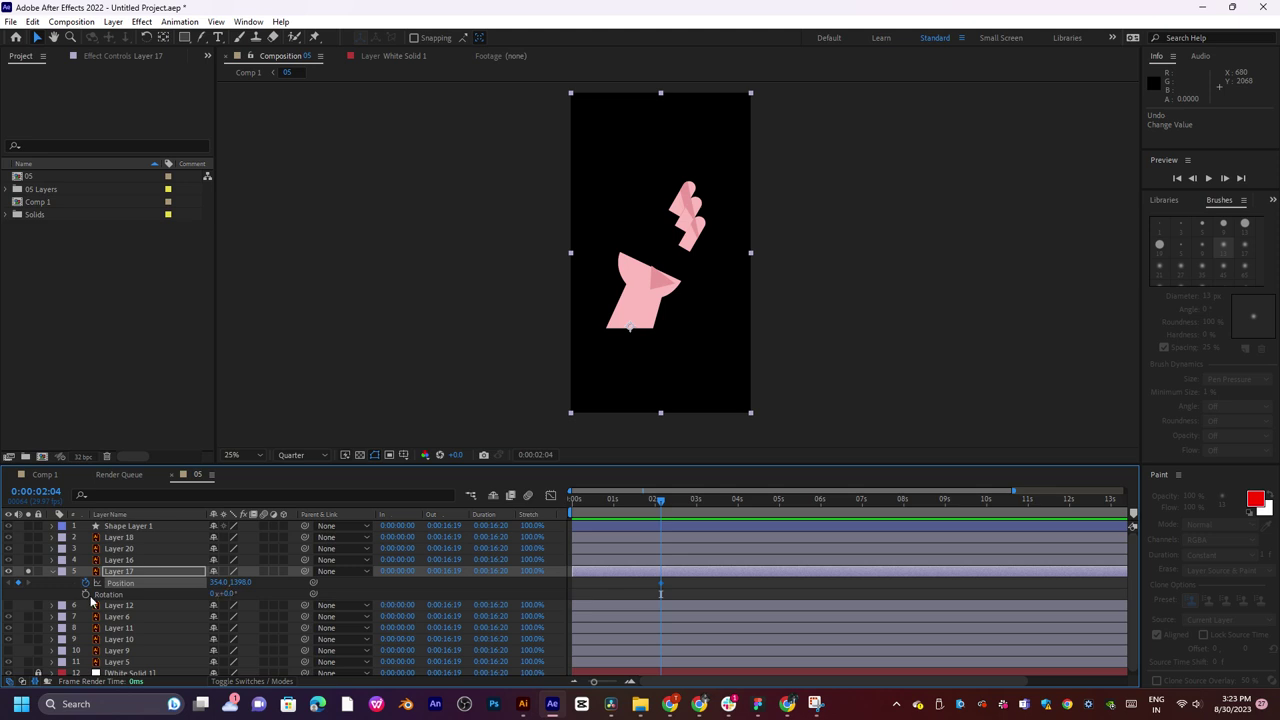
Keyframe Layer 17's Rotation at 0:00:02:04, and at 0:00:01:00 set its rotation to -49° and X position to 1497.
left_click(86, 594)
left_click(613, 500)
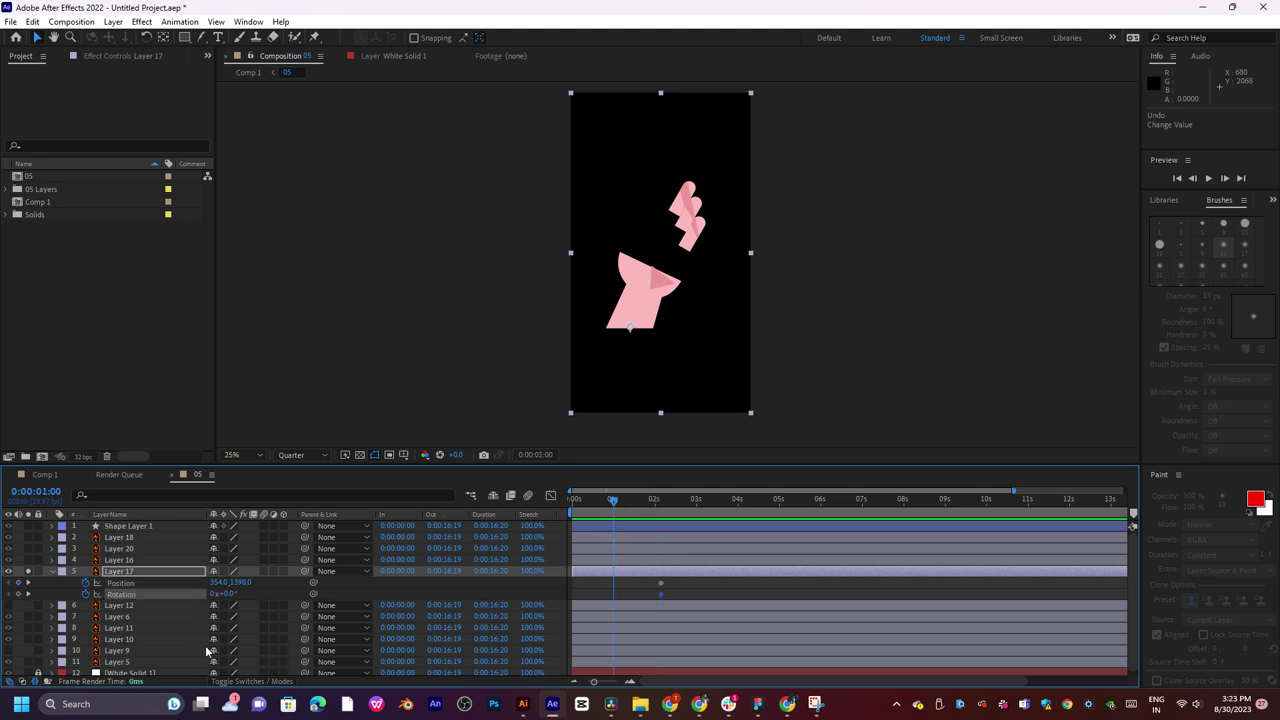
left_click_drag(227, 594, 178, 594)
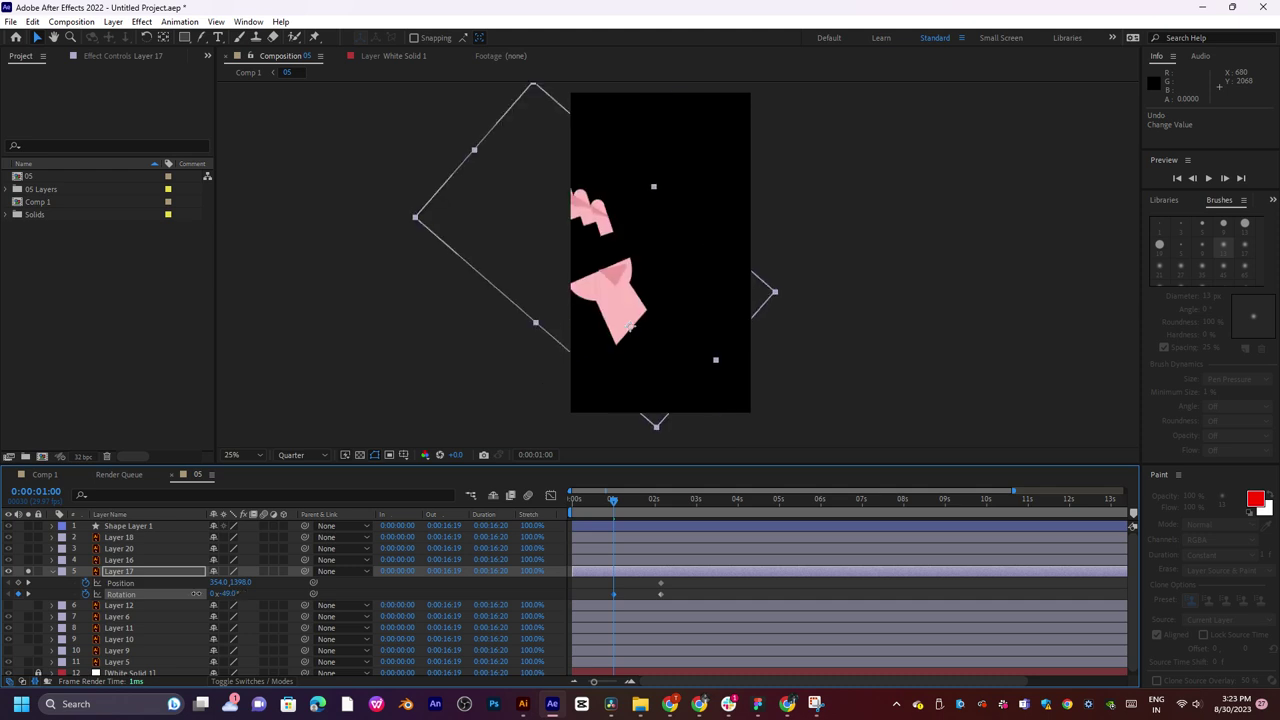
left_click_drag(629, 328, 819, 325)
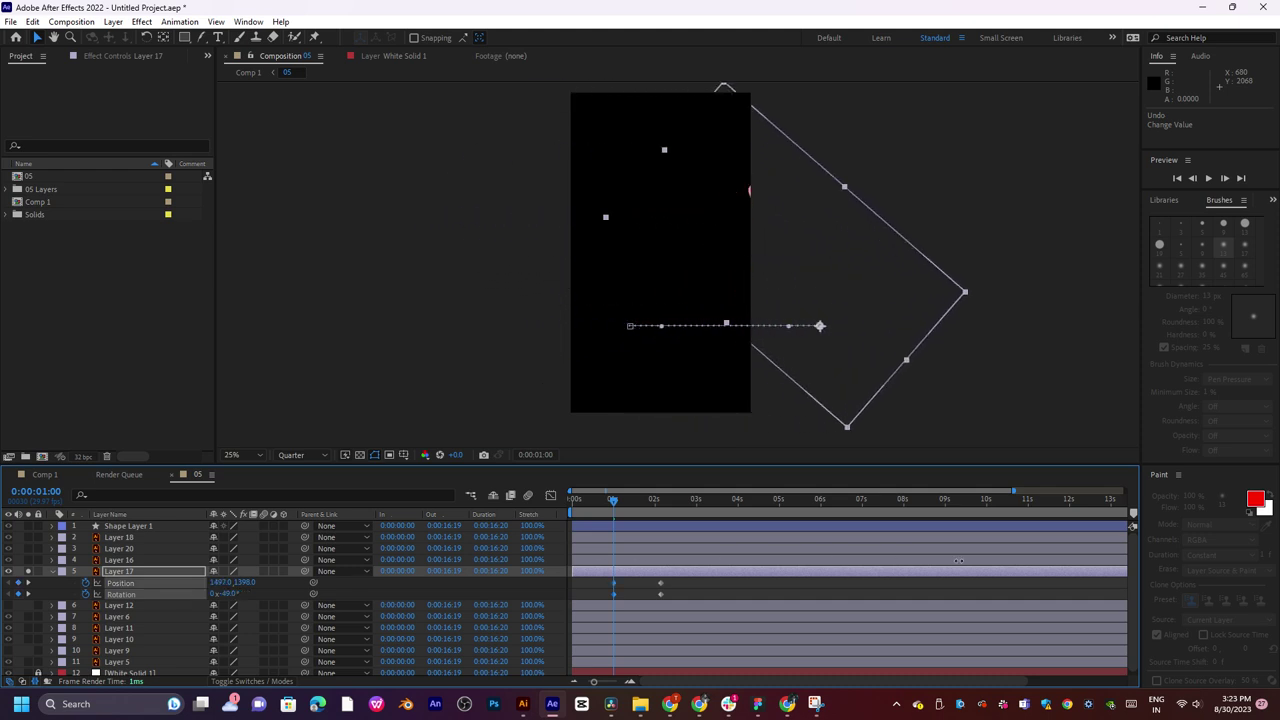
Set Layer 17's X position to 913 and rotation to 26° at the 0:00:01:00 keyframes, and preview the motion.
mouse_move(618, 510)
left_mouse_down()
mouse_move(671, 510)
mouse_move(616, 513)
left_mouse_up()
key("equal")
key("equal")
key("equal")
key("equal")
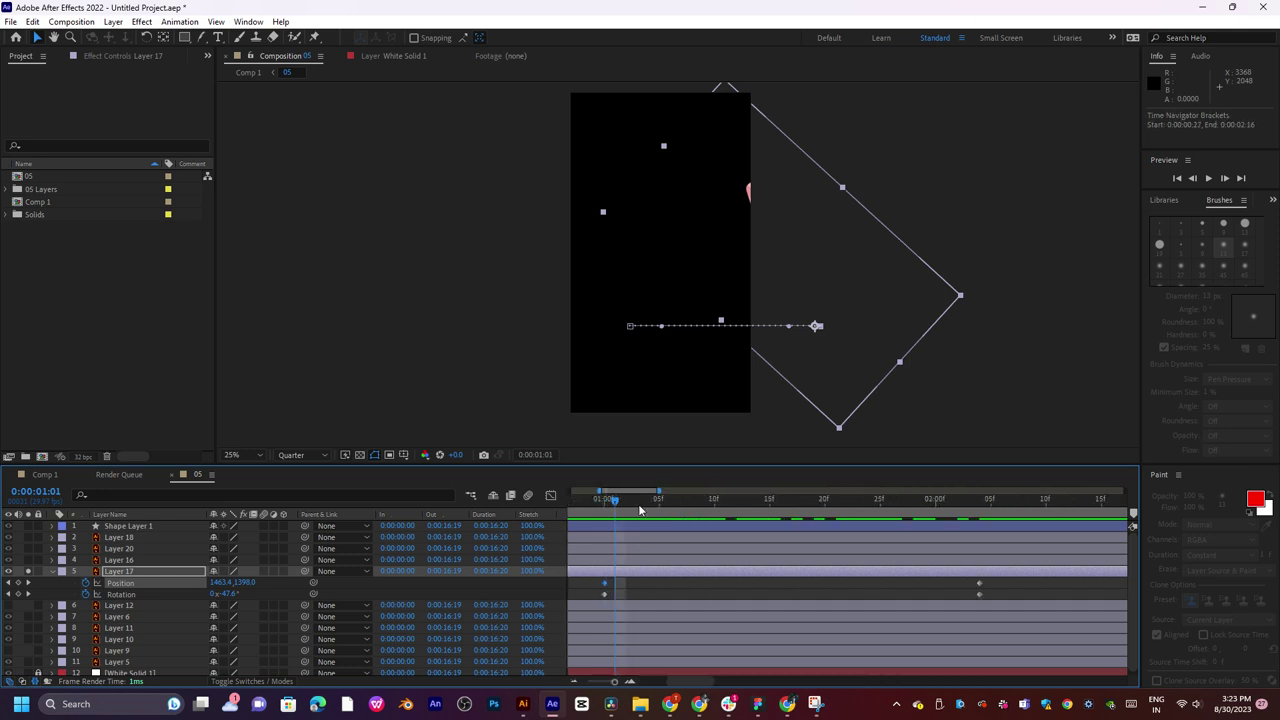
left_click(600, 508)
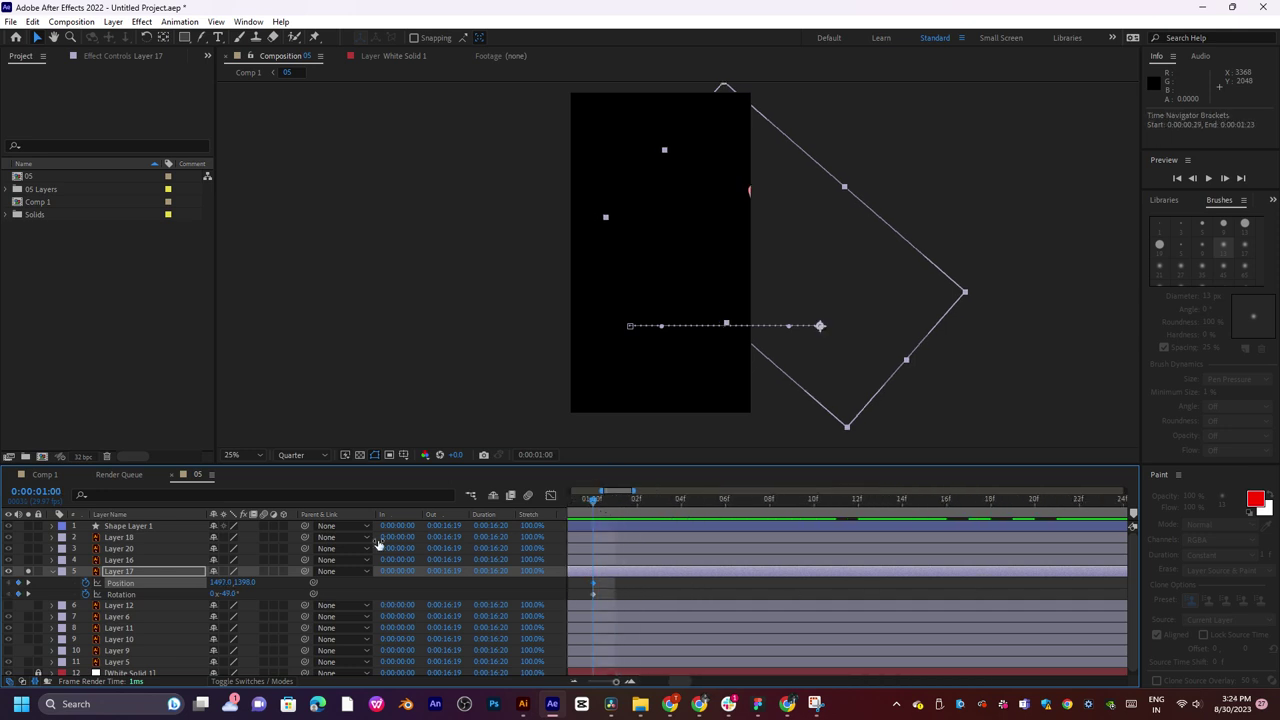
left_click_drag(226, 582, 8, 578)
left_click_drag(222, 582, 68, 594)
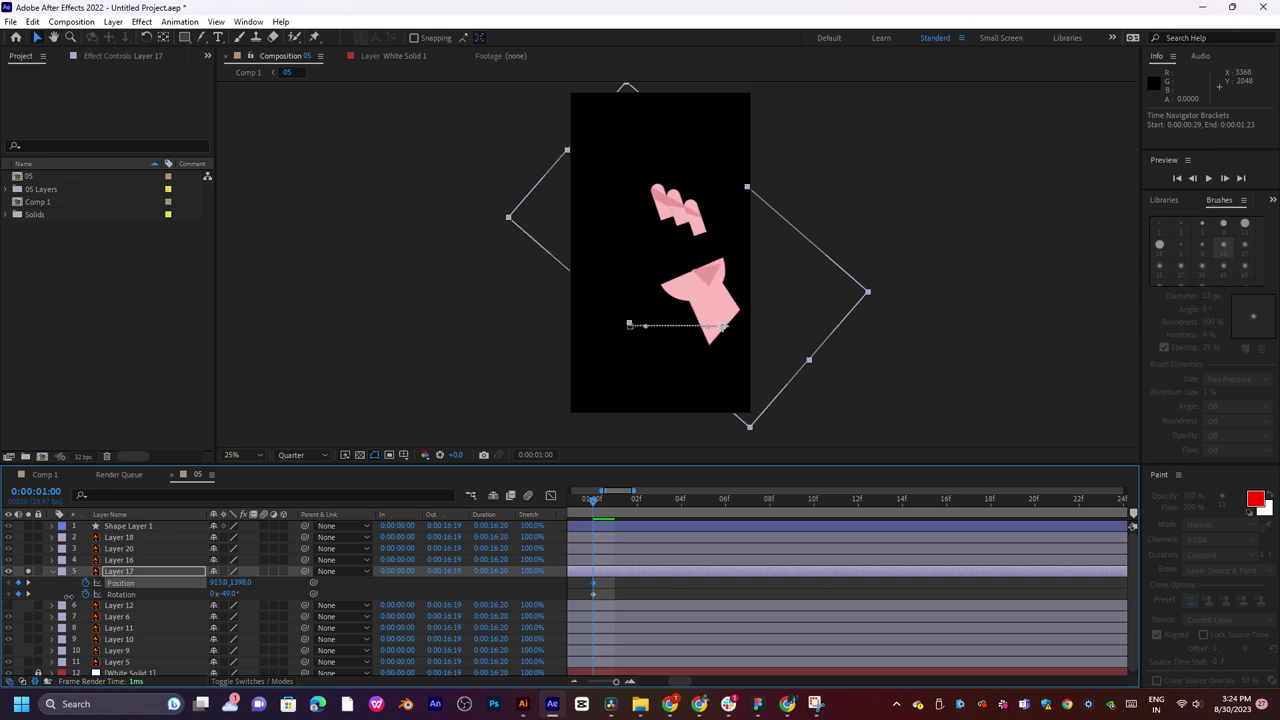
left_click_drag(230, 593, 276, 590)
key("space")
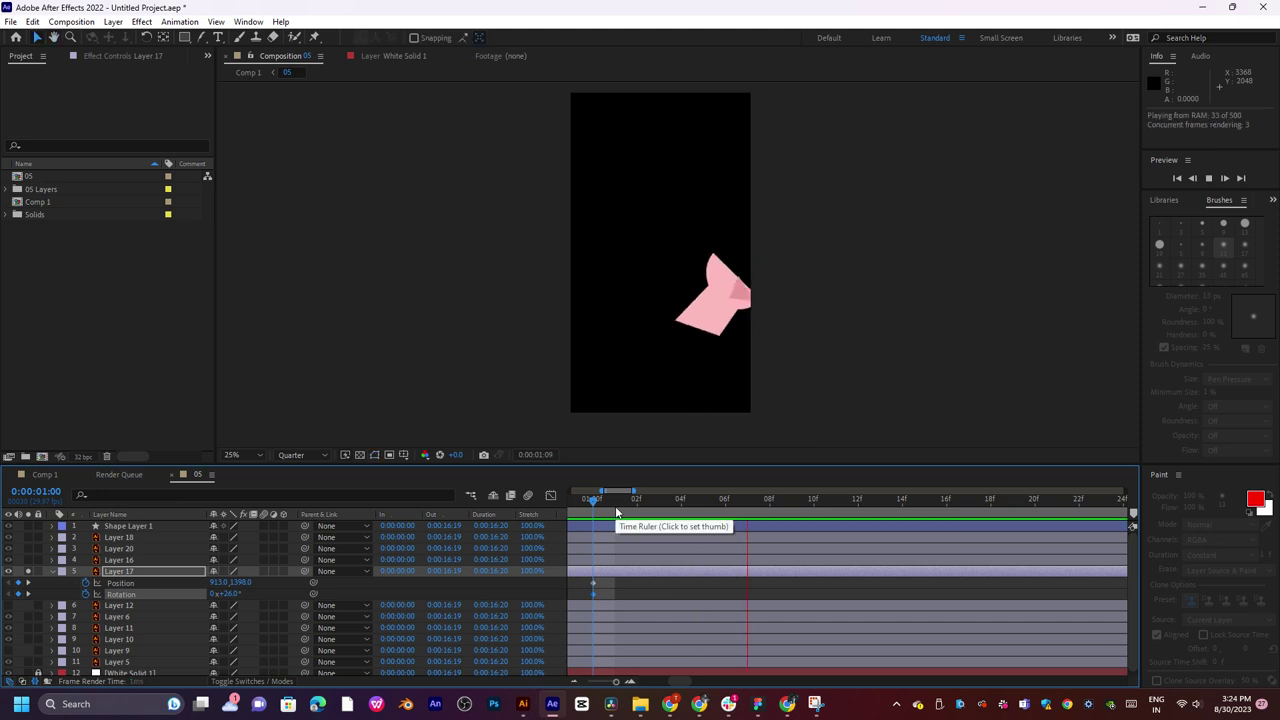
key("space")
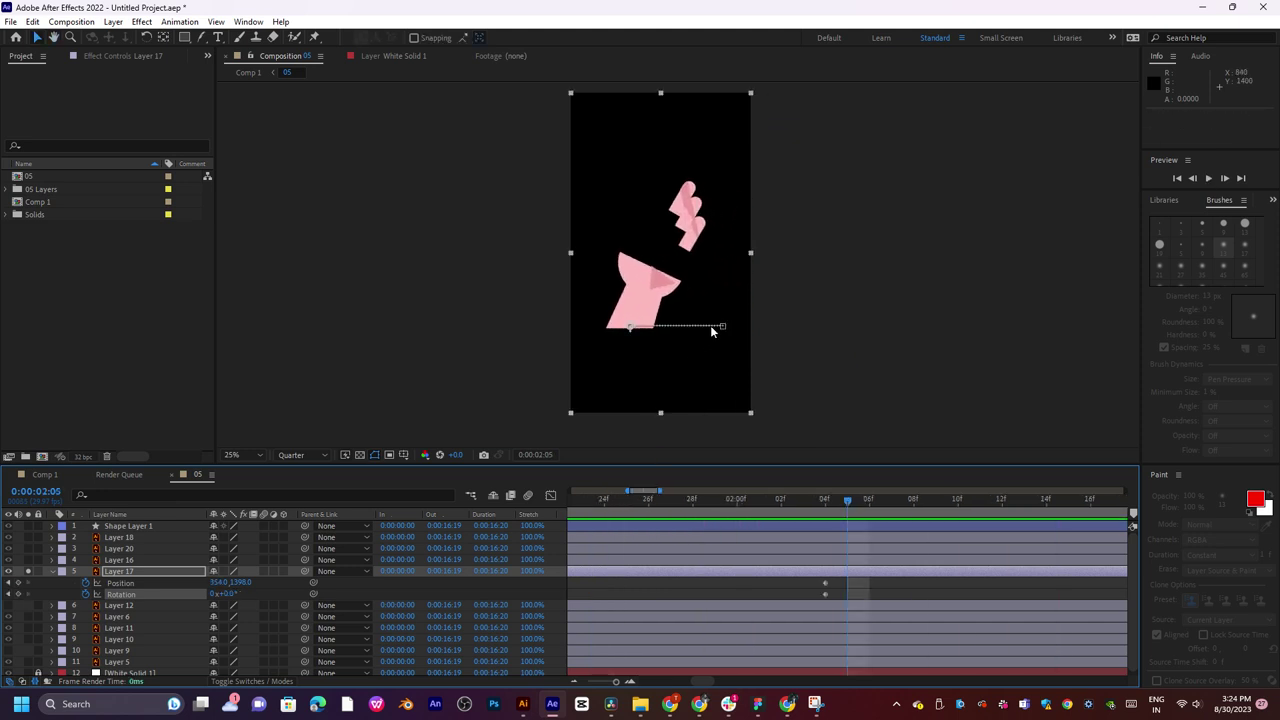
Lower Layer 17's starting position at 0:00:01:00 by setting its Y position to 1579.
left_click(723, 500)
key("minus")
key("minus")
key("minus")
key("minus")
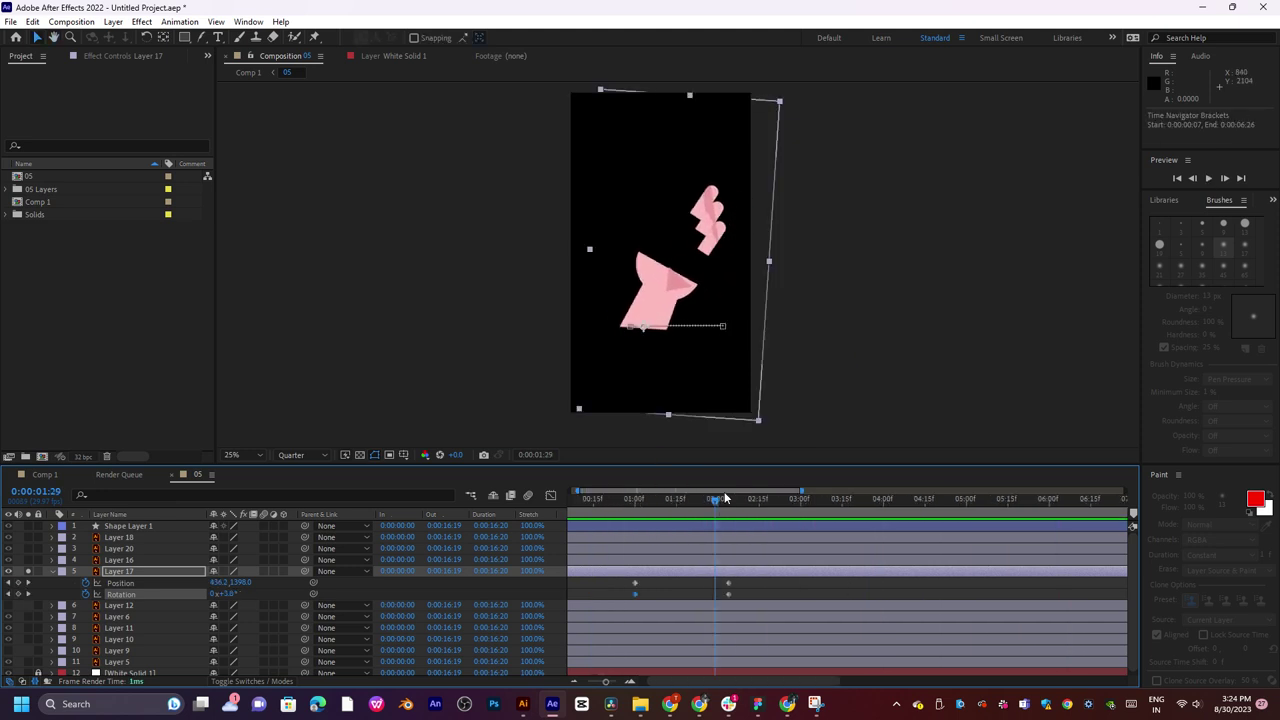
left_click_drag(662, 502, 620, 527)
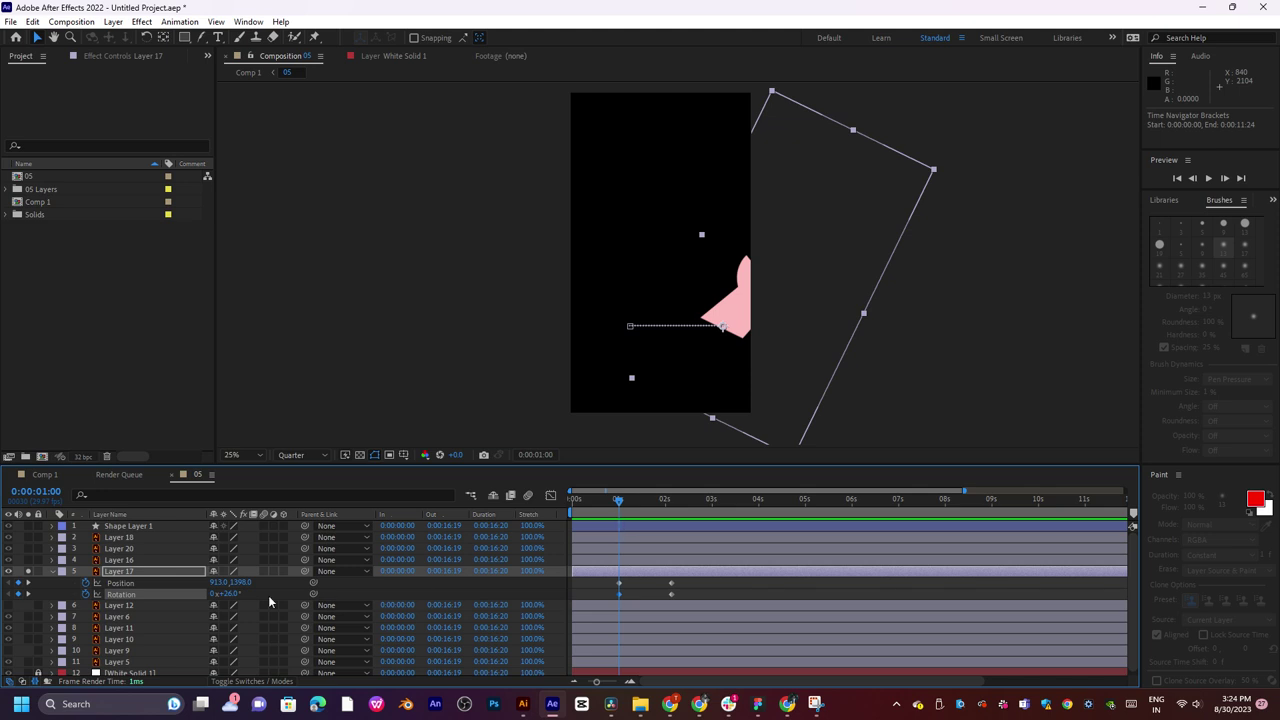
left_click_drag(224, 592, 365, 570)
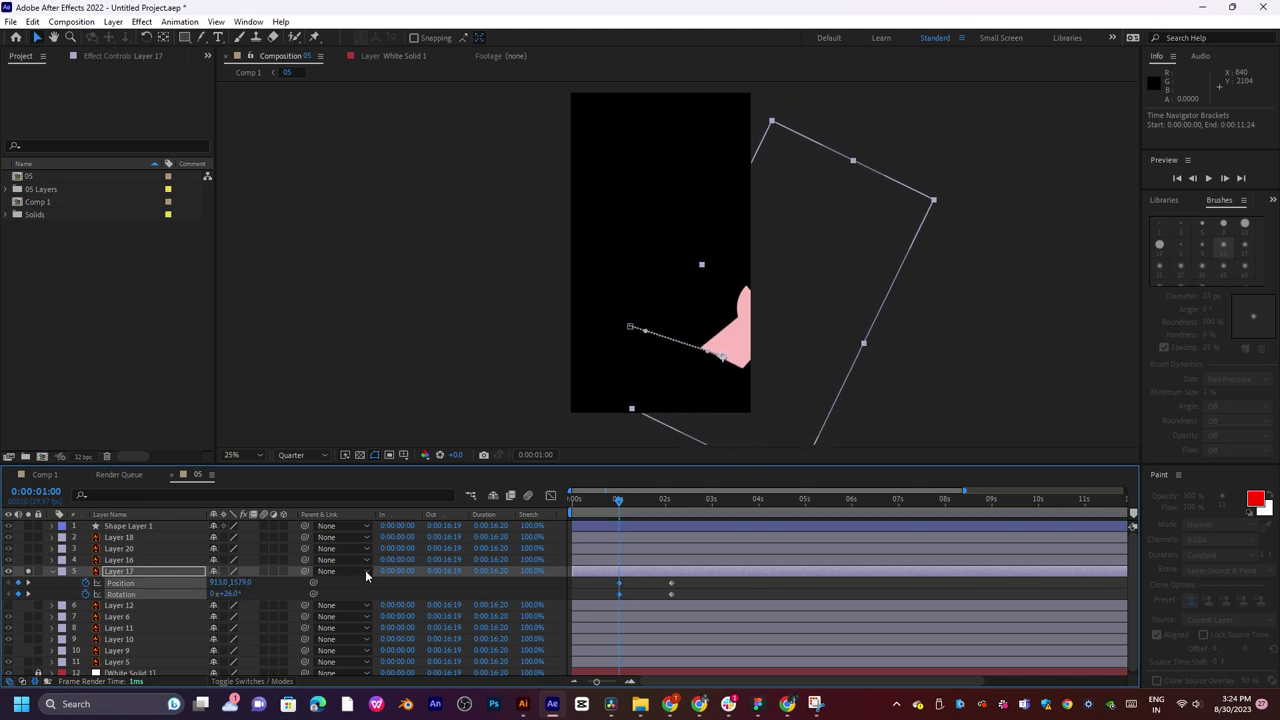
Try an extra Position and Rotation change on Layer 17 at 0:00:02:19, and preview the motion.
left_click_drag(641, 513, 672, 523)
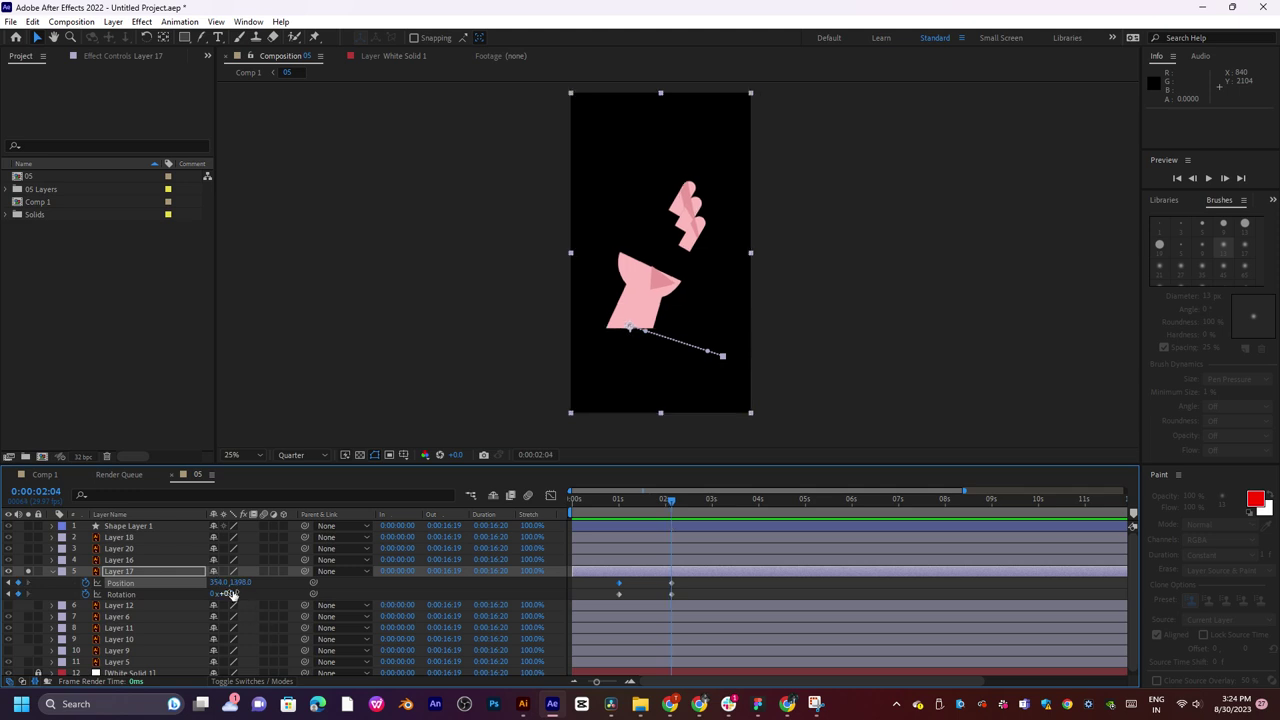
scroll(700, 556, "up", 4)
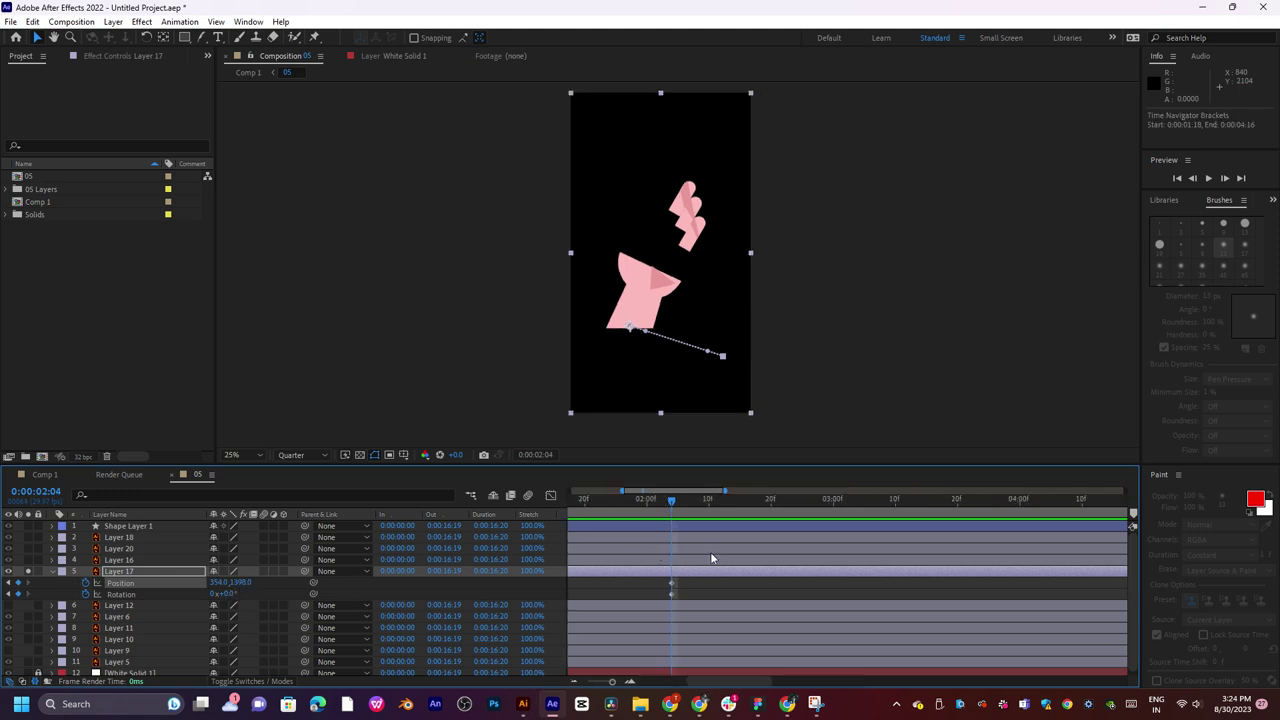
scroll(712, 557, "down", 4)
mouse_move(677, 506)
left_mouse_down()
mouse_move(659, 507)
mouse_move(688, 507)
left_mouse_up()
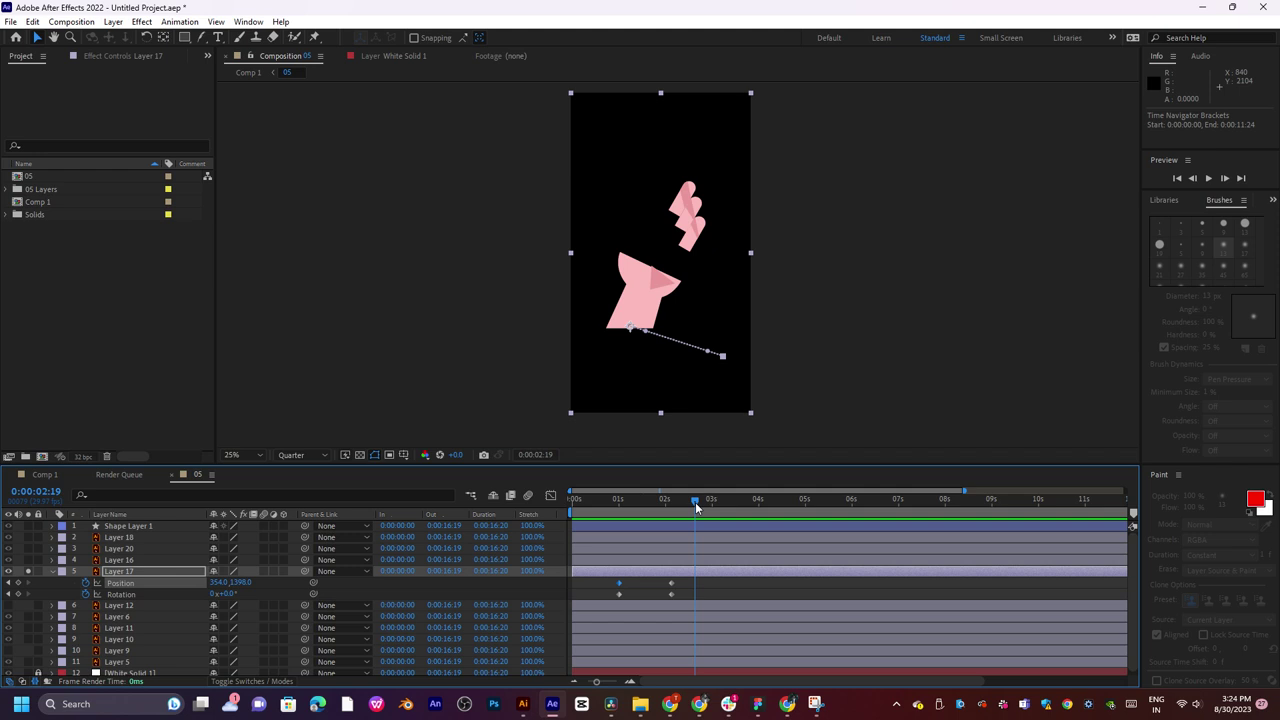
mouse_move(241, 582)
left_mouse_down()
mouse_move(259, 577)
mouse_move(228, 593)
left_mouse_up()
key("ctrl+z")
key("space")
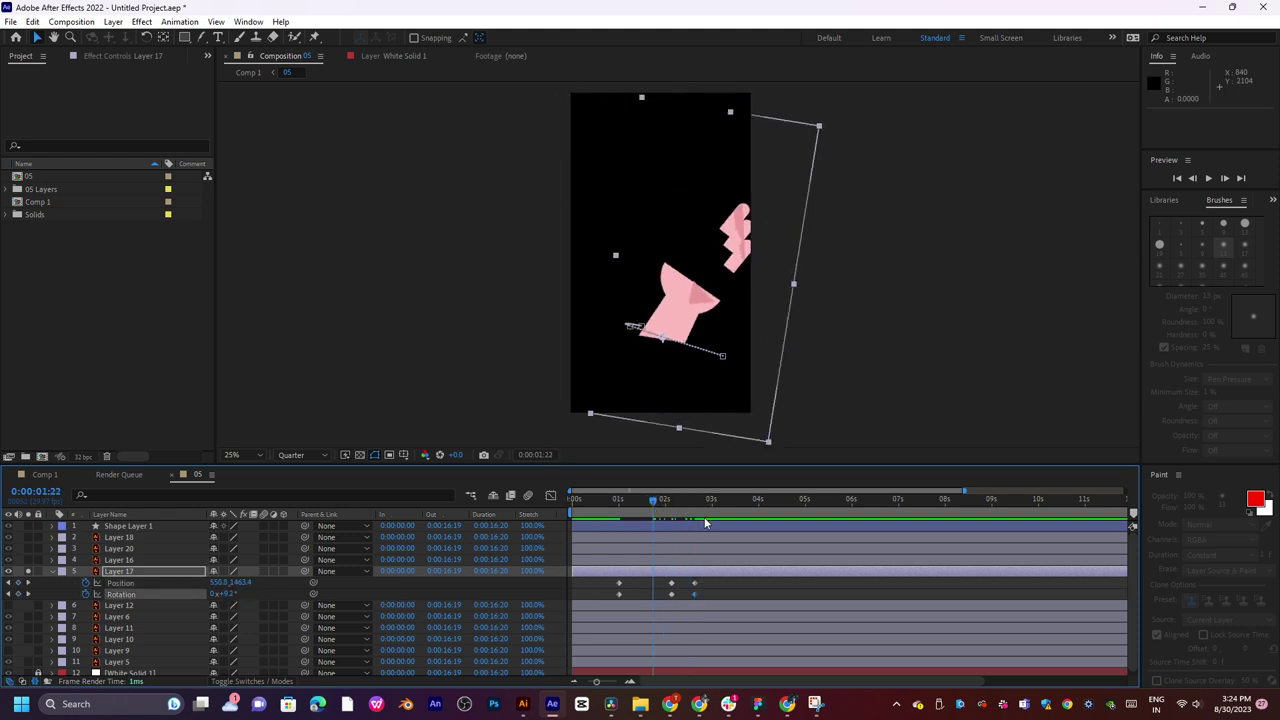
key("space")
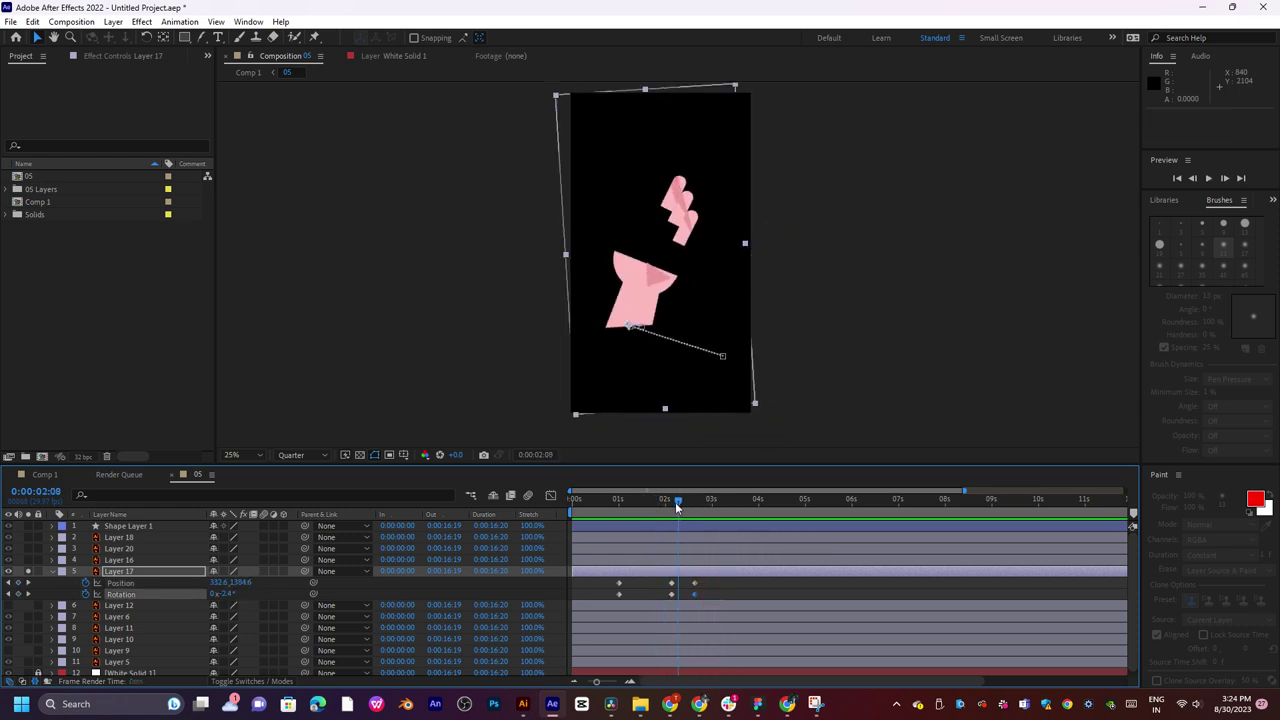
Try adjusting Layer 17's rotation at 0:00:02:19, and undo the extra Position and Rotation keyframes there.
mouse_move(687, 518)
left_mouse_down()
mouse_move(656, 513)
mouse_move(694, 514)
mouse_move(669, 520)
mouse_move(688, 527)
mouse_move(676, 524)
mouse_move(693, 522)
mouse_move(679, 528)
mouse_move(693, 500)
left_mouse_up()
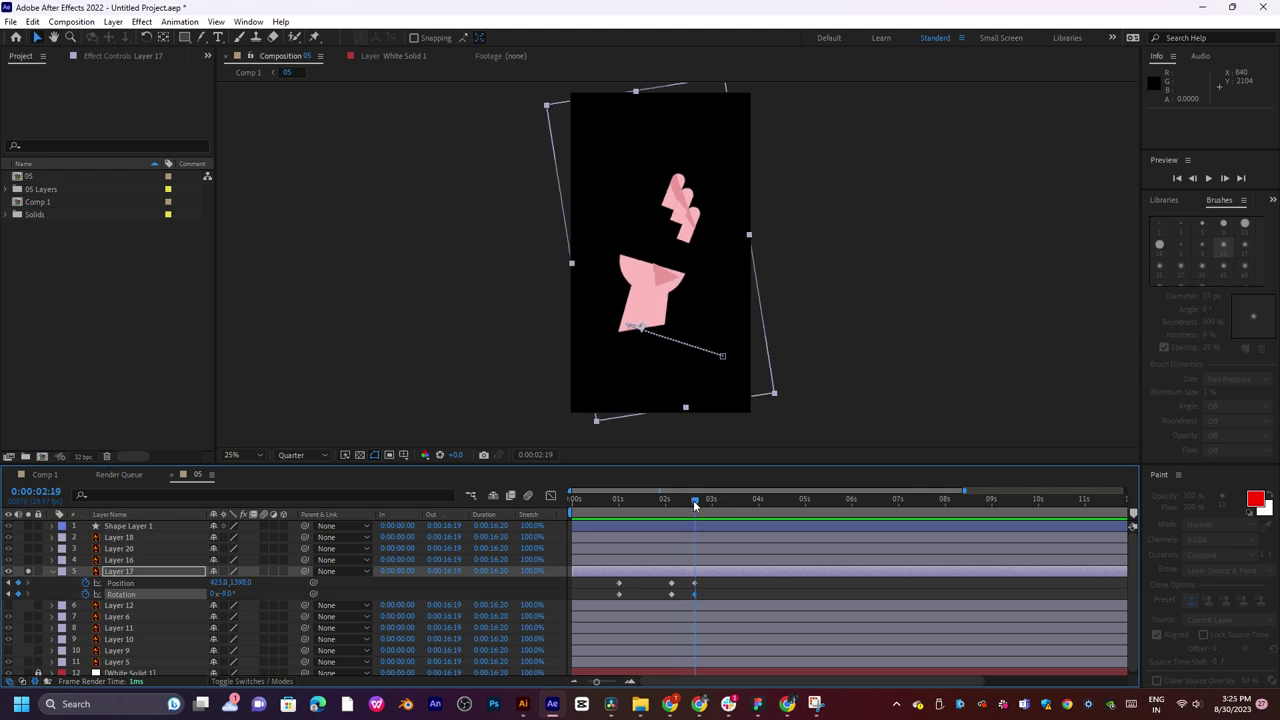
left_click_drag(229, 597, 240, 594)
left_click(657, 505)
left_click_drag(657, 507, 629, 536)
key("ctrl+z")
key("ctrl+z")
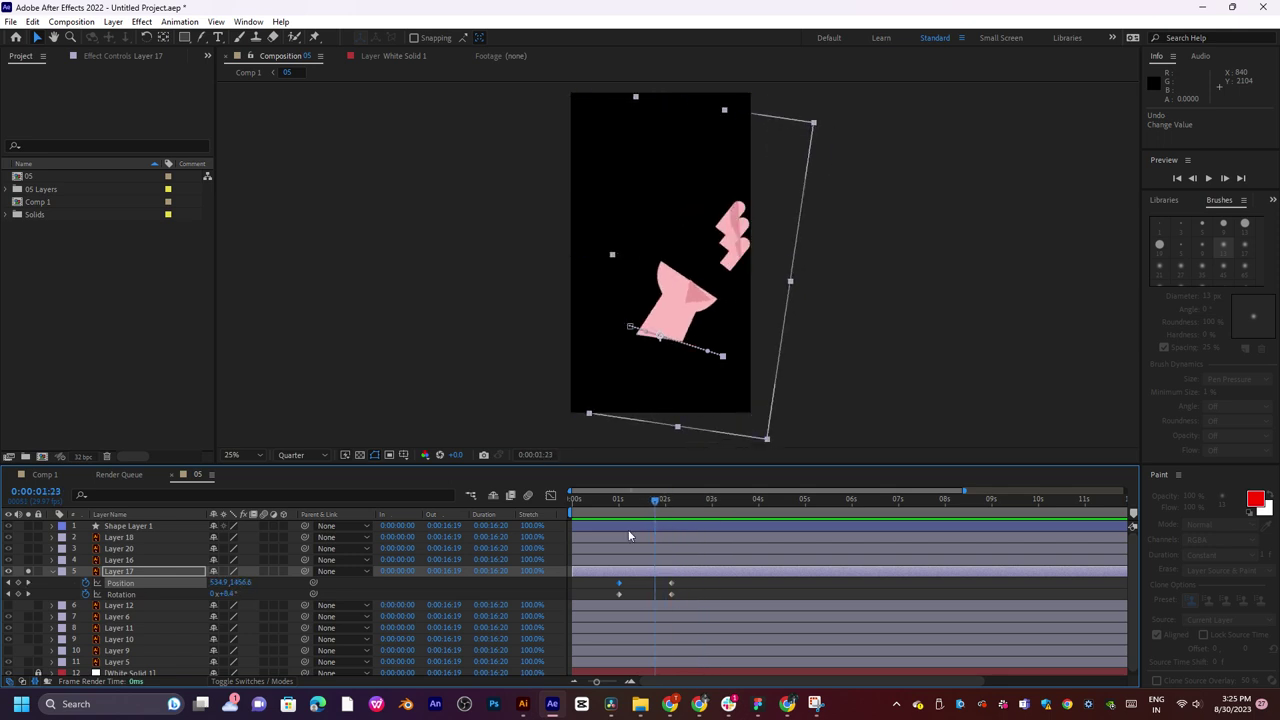
Turn off Layer 17's solo and parent Layers 18, 20 and 16 to Layer 17.
left_click(27, 571)
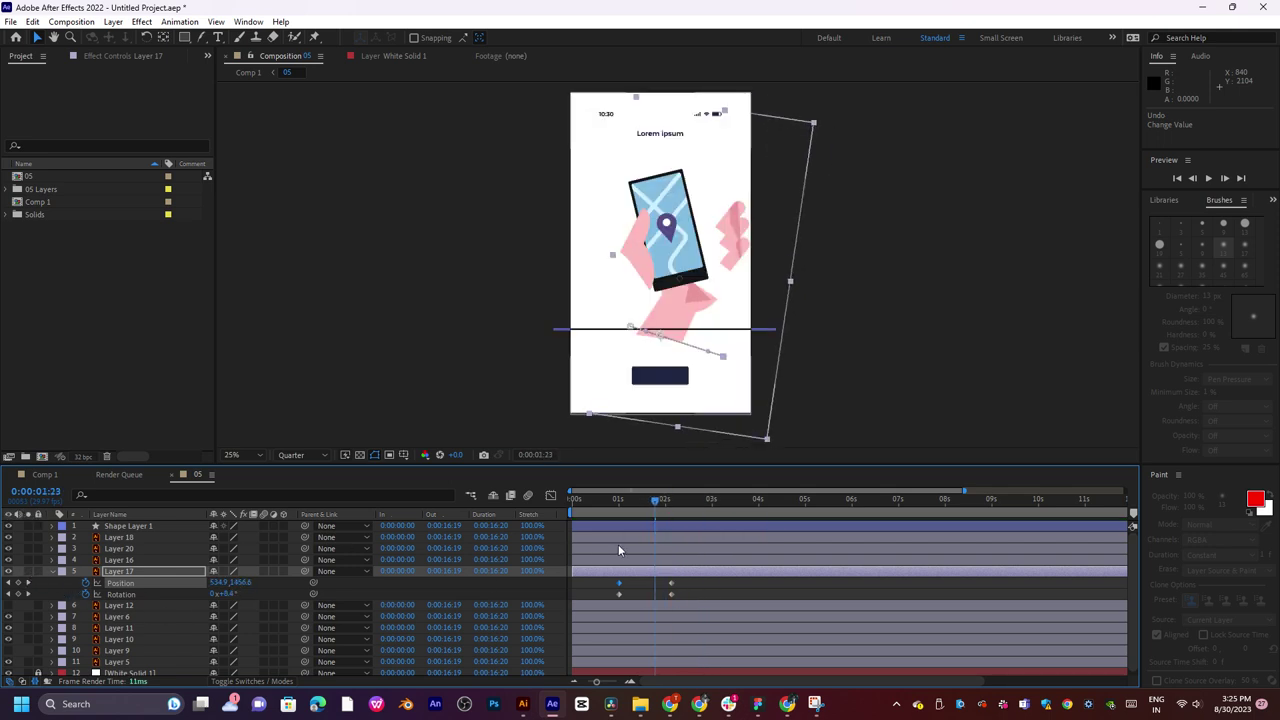
mouse_move(642, 506)
left_mouse_down()
mouse_move(621, 512)
mouse_move(689, 514)
mouse_move(621, 514)
mouse_move(673, 515)
mouse_move(640, 530)
left_mouse_up()
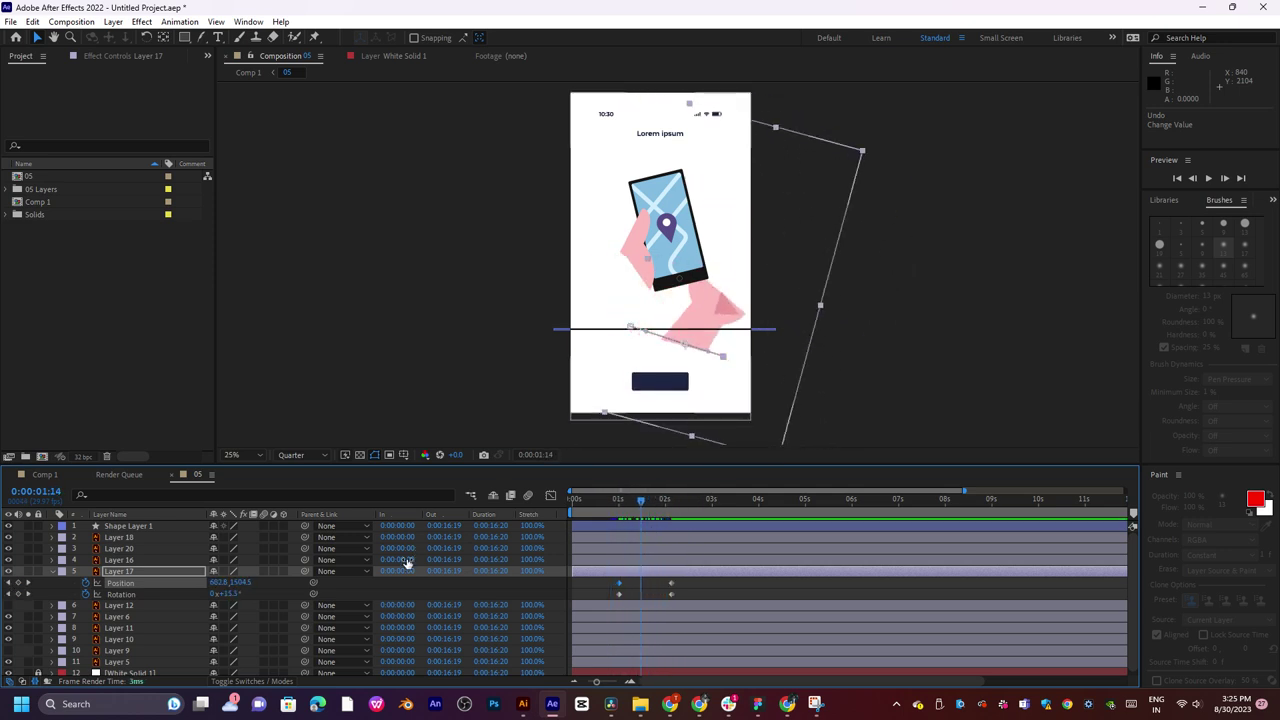
left_click(162, 560)
left_click(146, 538, "shift")
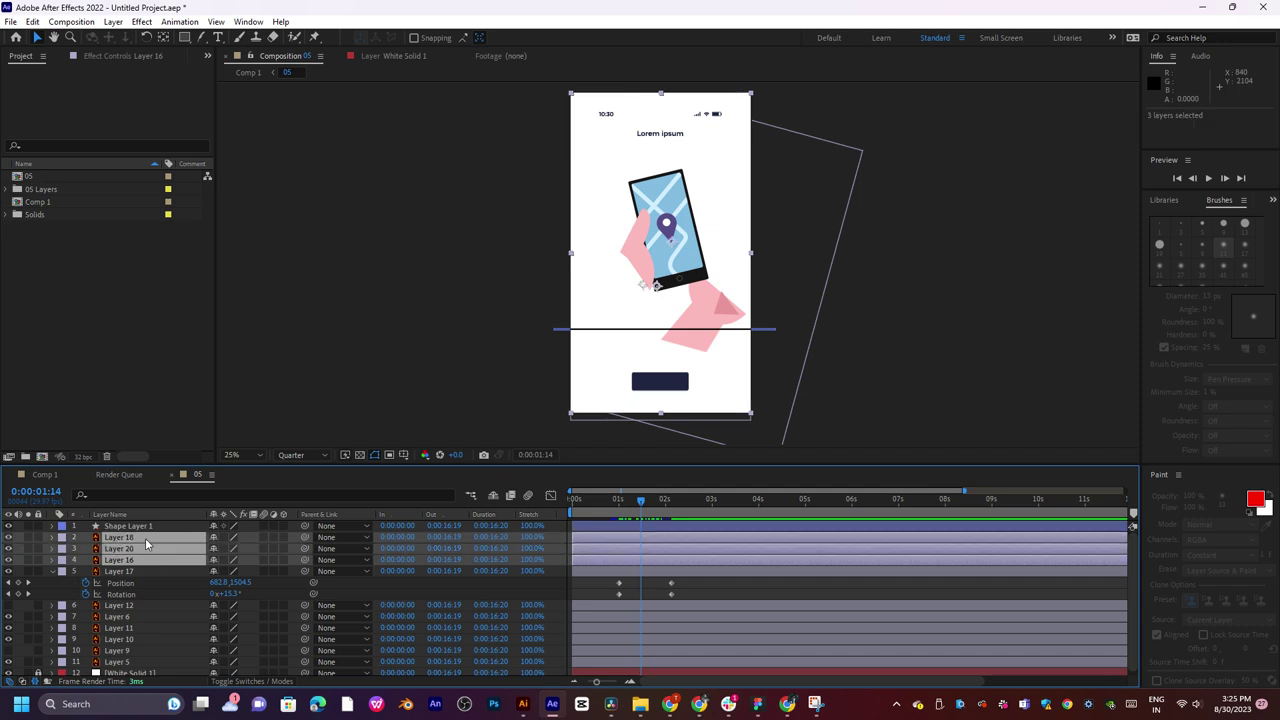
left_click_drag(305, 548, 120, 571)
Preview the hand's entrance to check how the parented phone, pin and thumb layers follow it.
left_click_drag(627, 500, 715, 525)
key("space")
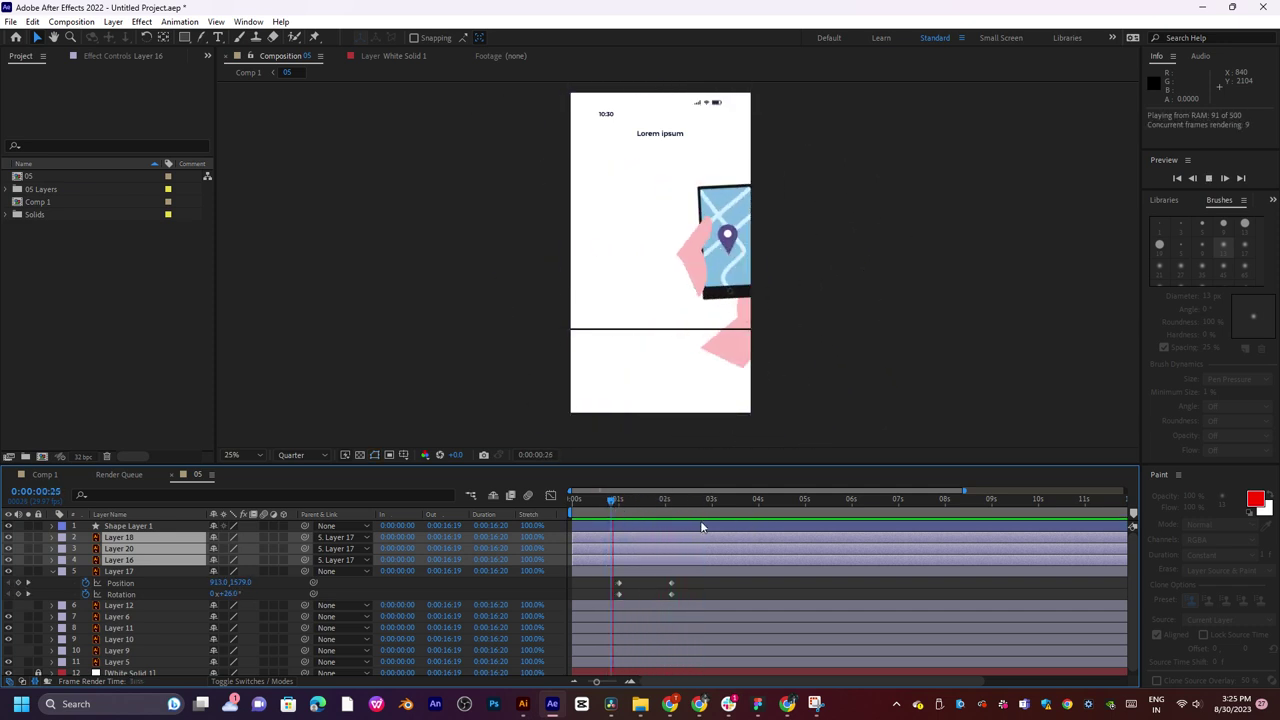
key("space")
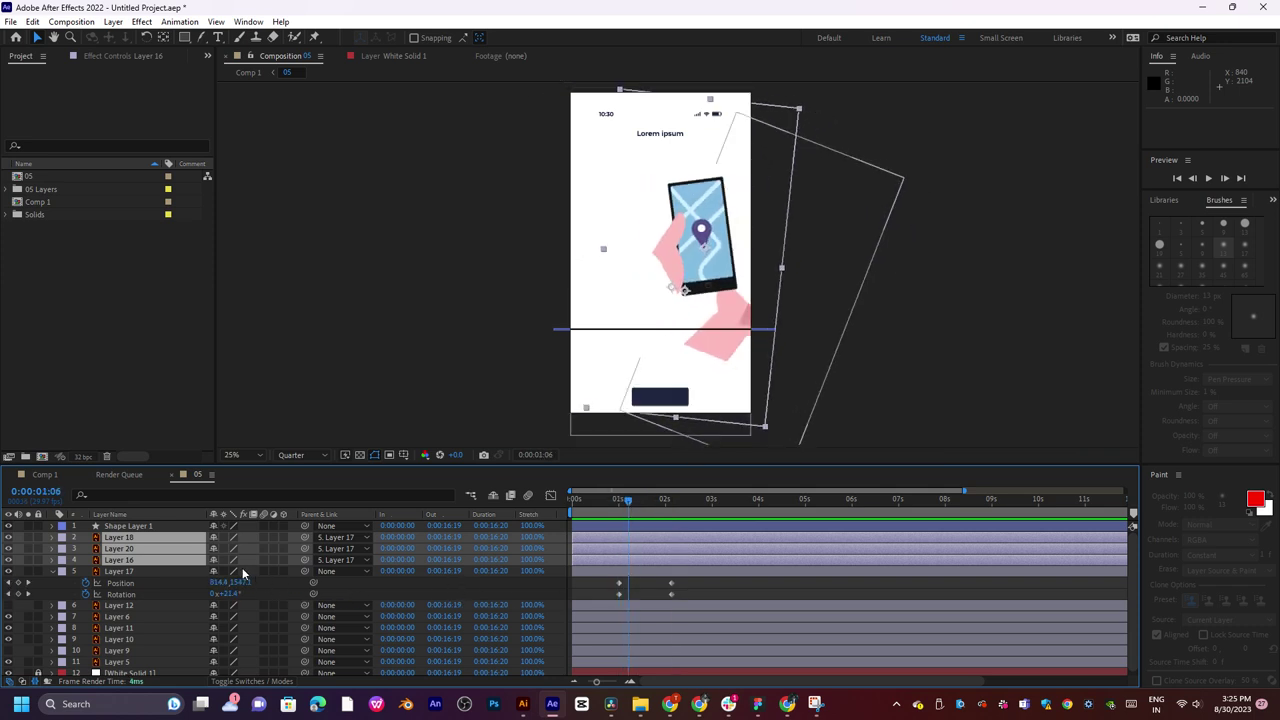
Try moving the phone on Layer 16 to the right at 0:00:01:06, and undo the move.
left_click(143, 560)
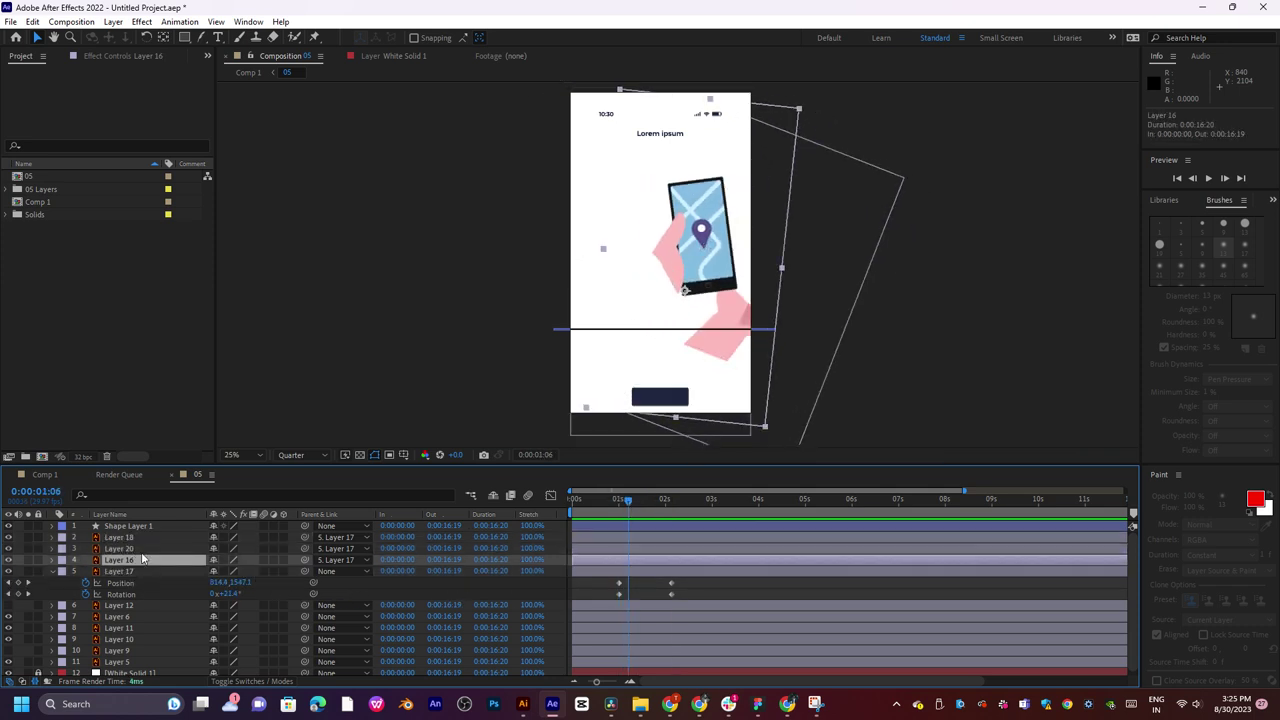
left_click_drag(677, 268, 727, 257)
key("Return")
key("ctrl+z")
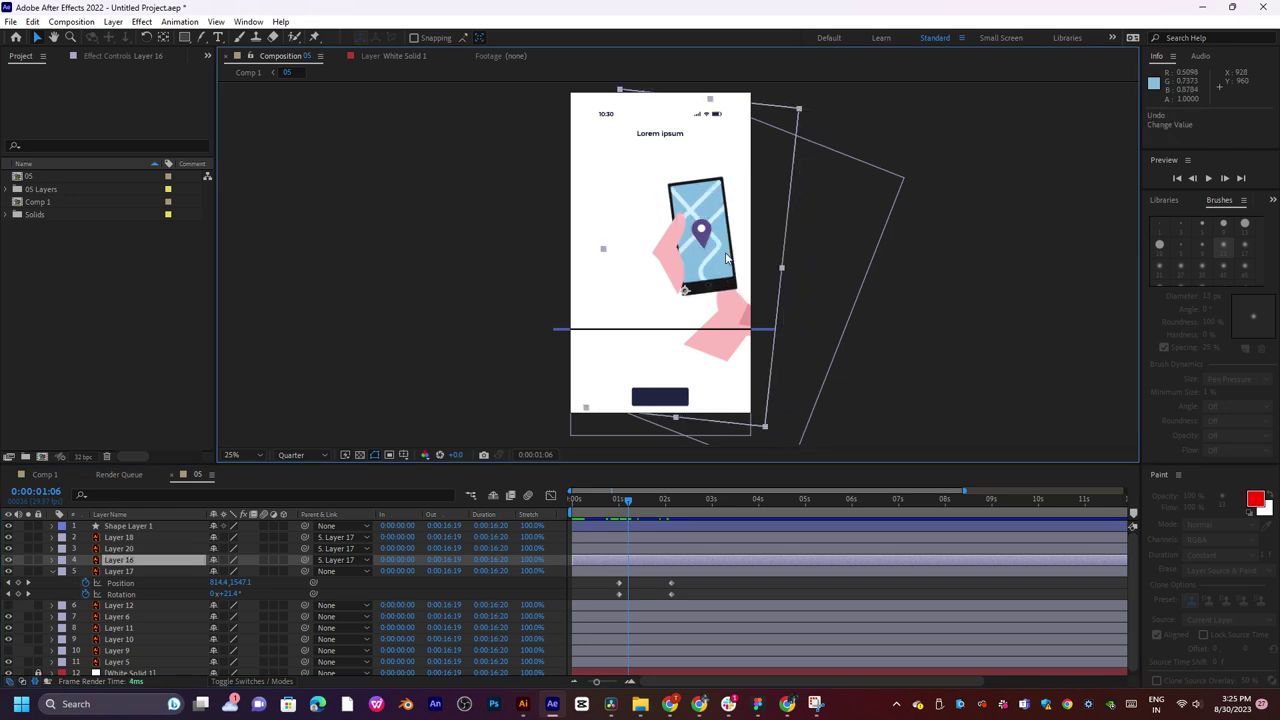
Move the phone on Layer 16 to the right so it sits in the hand, checking the fit at 0:00:02:22.
left_click_drag(629, 502, 661, 499)
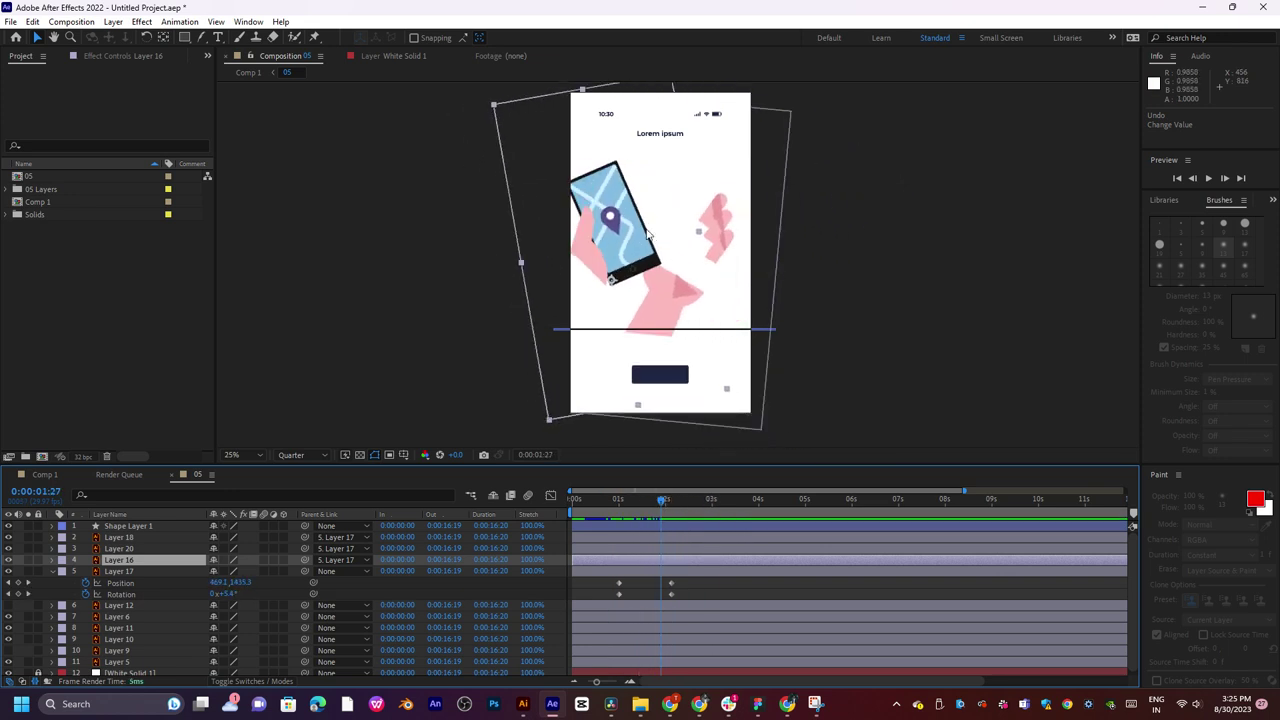
left_click_drag(600, 265, 722, 265)
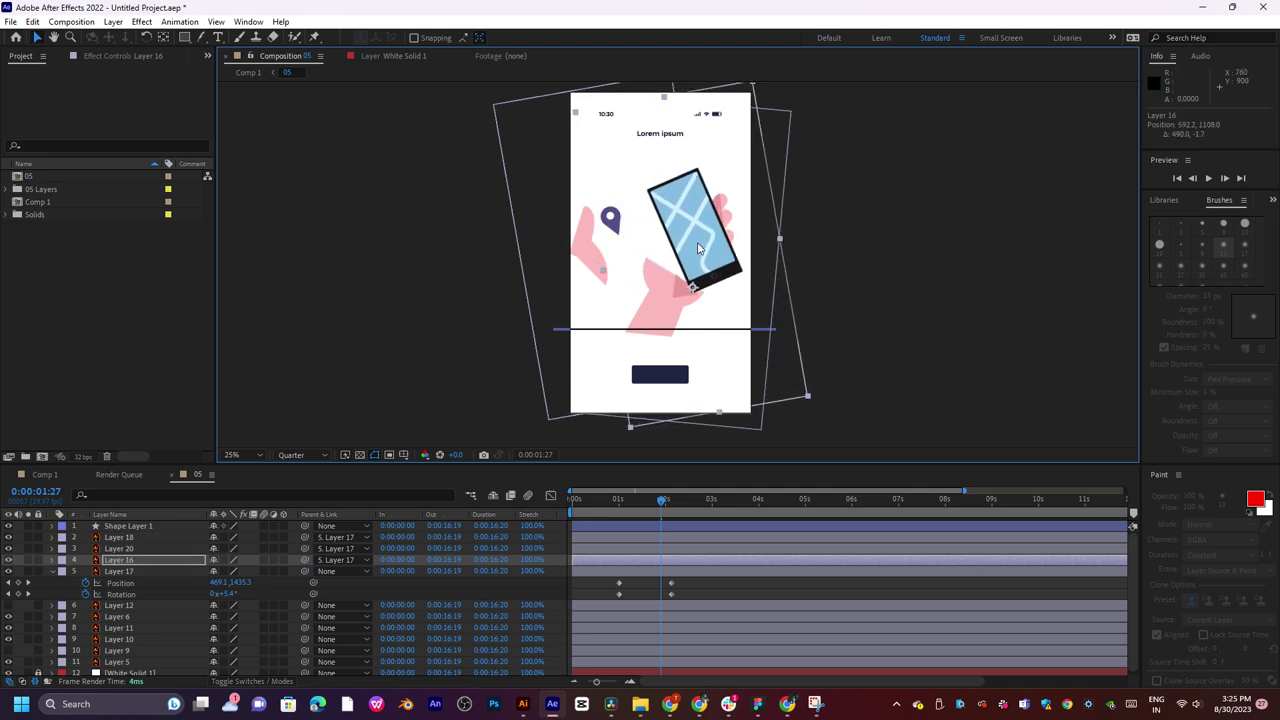
left_click_drag(675, 502, 699, 502)
left_click_drag(684, 229, 681, 233)
Move the map pin on Layer 20 back onto the phone screen at 0:00:02:22, and select Layer 18.
left_click(634, 548)
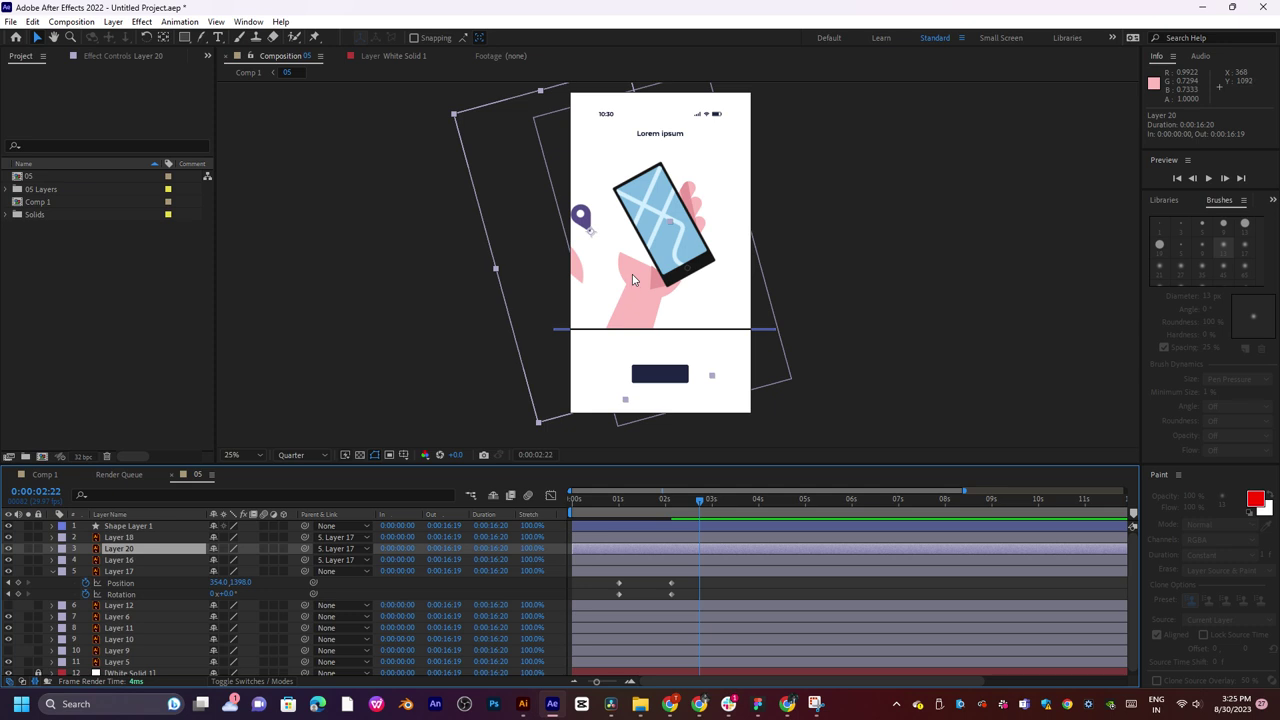
left_click_drag(589, 223, 668, 218)
left_click(628, 289)
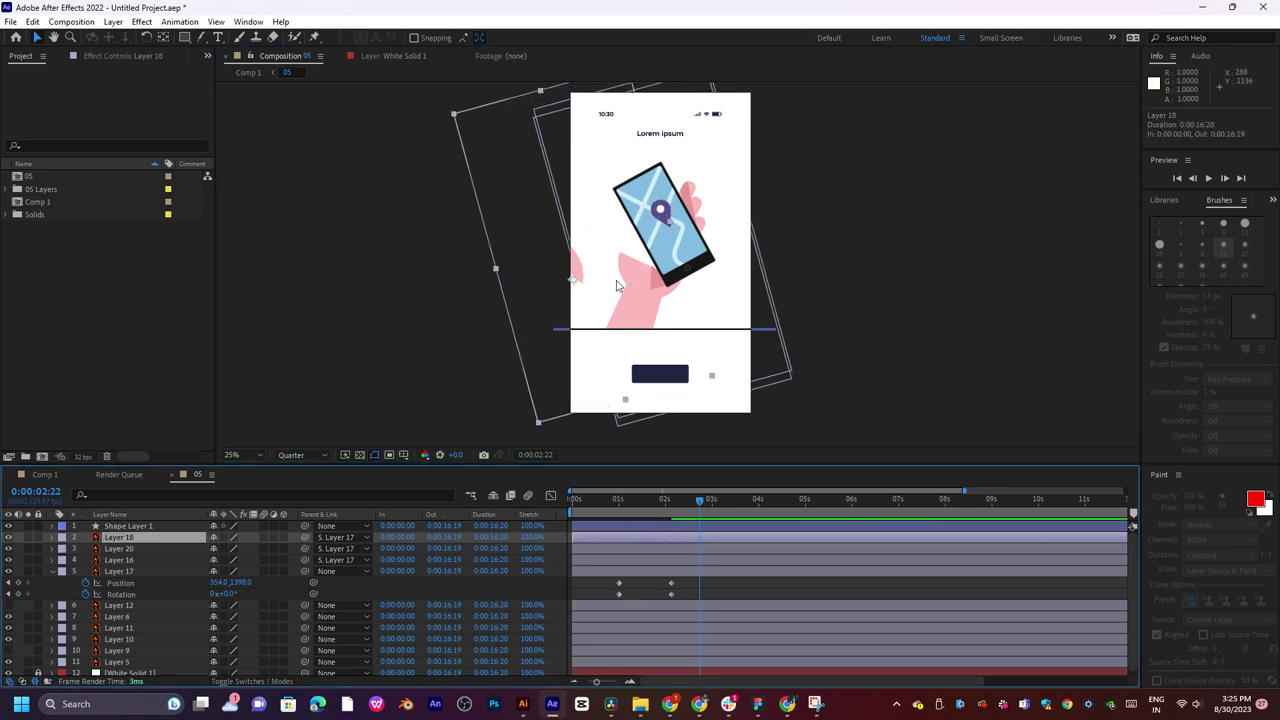
Move the thumb on Layer 18 right onto the hand at 0:00:02:22, and preview the hand's entrance from 0:00:00:20.
left_click_drag(574, 268, 656, 259)
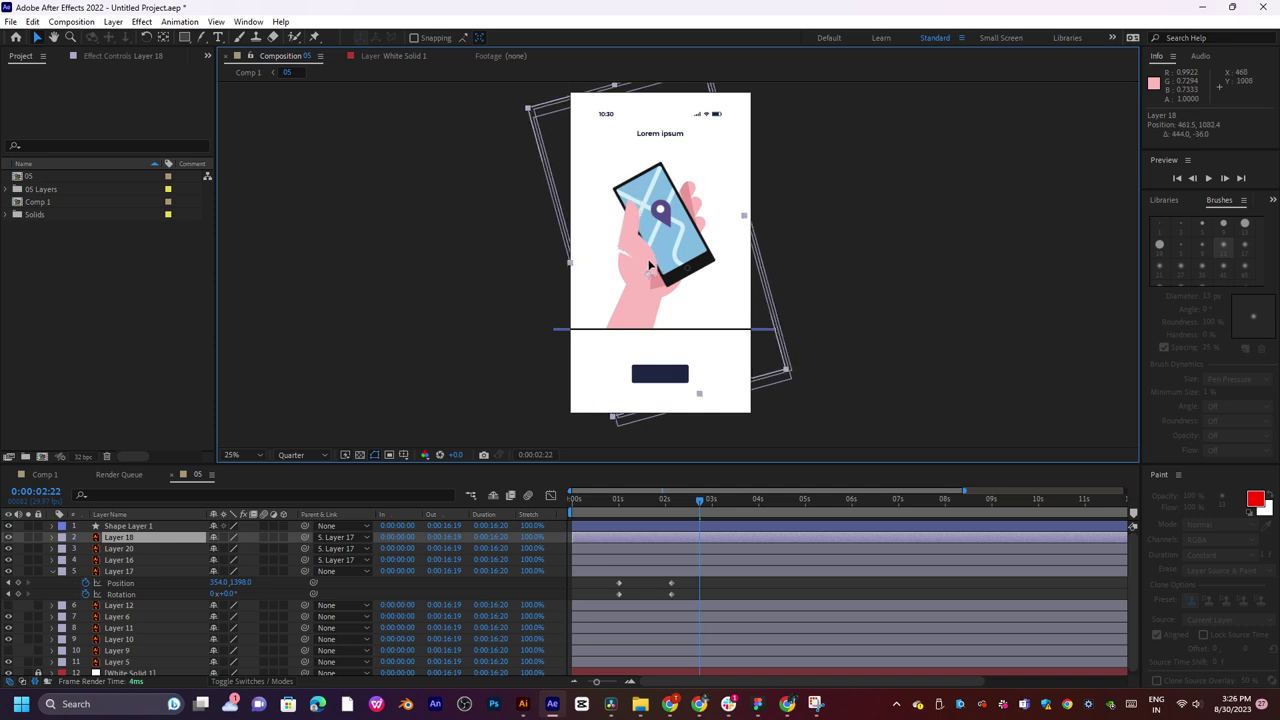
left_click_drag(655, 497, 706, 510)
key("space")
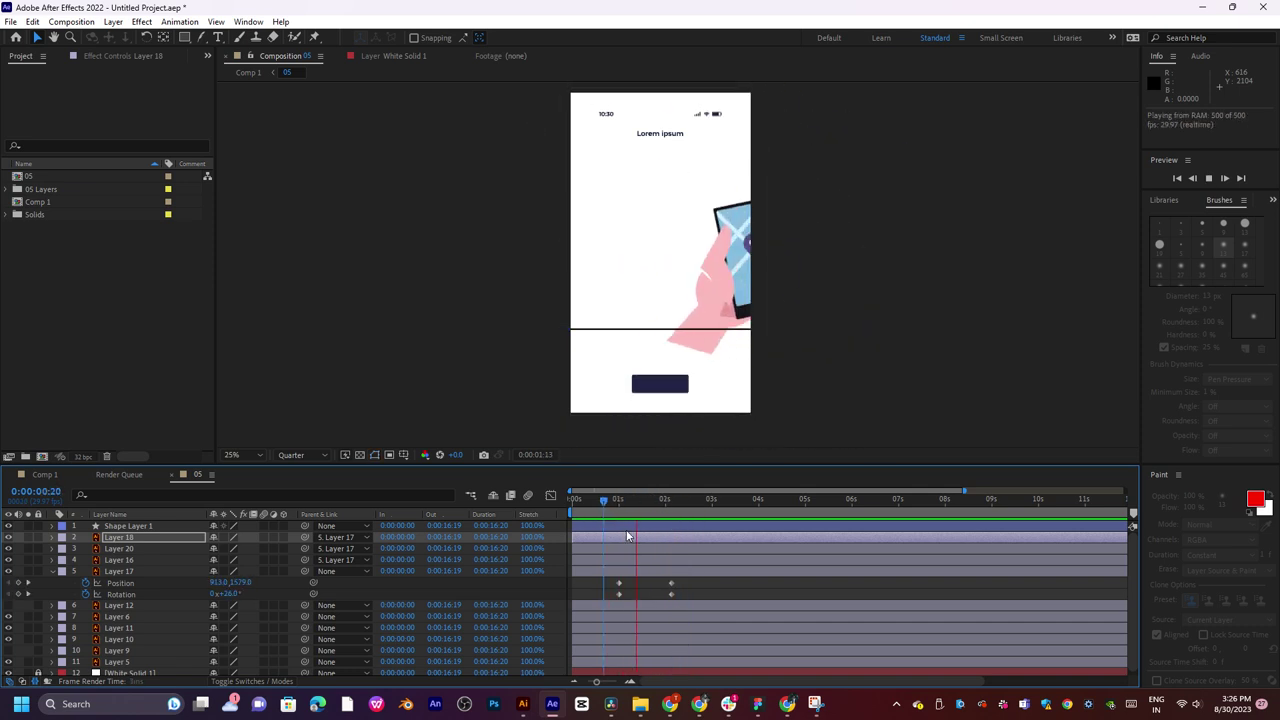
key("space")
mouse_move(620, 503)
left_mouse_down()
mouse_move(646, 502)
mouse_move(604, 512)
left_mouse_up()
key("space")
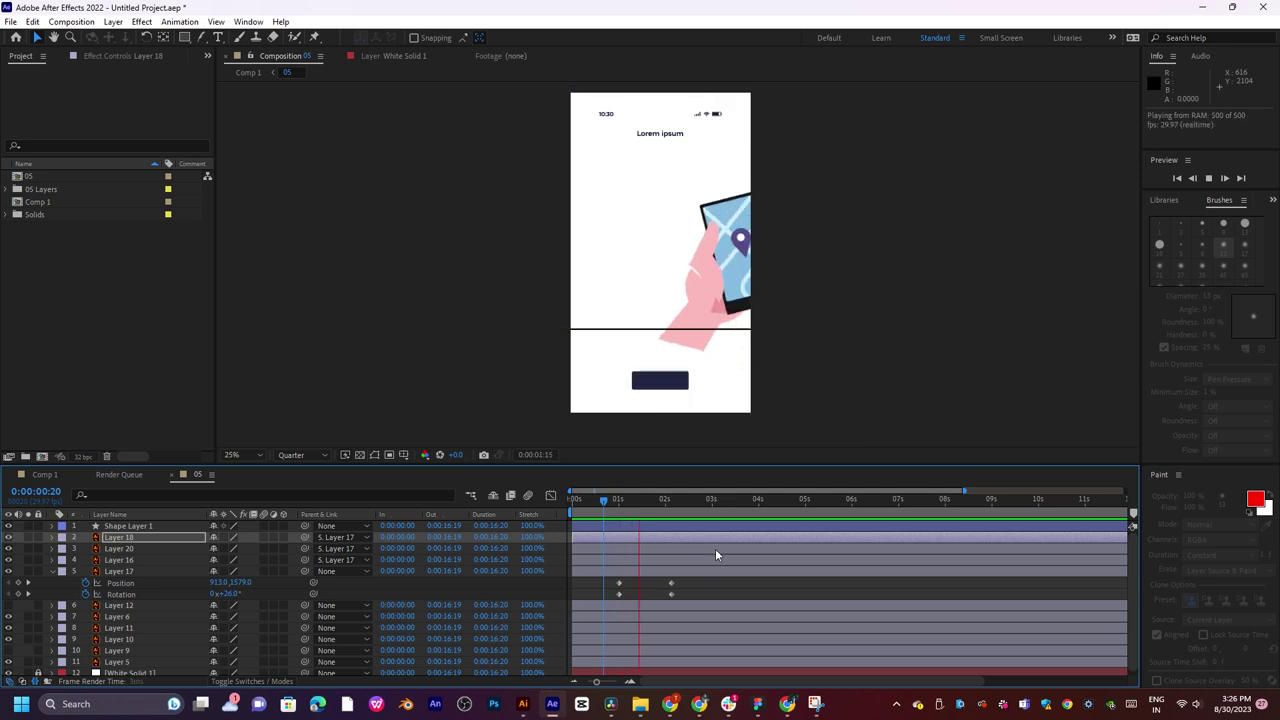
key("space")
At 0:00:02:04, refit the thumb on Layer 18 against the palm with rotation -21.3° and position 493.5, 1098.4.
mouse_move(680, 506)
left_mouse_down()
mouse_move(628, 528)
mouse_move(671, 517)
left_mouse_up()
key("period")
key("period")
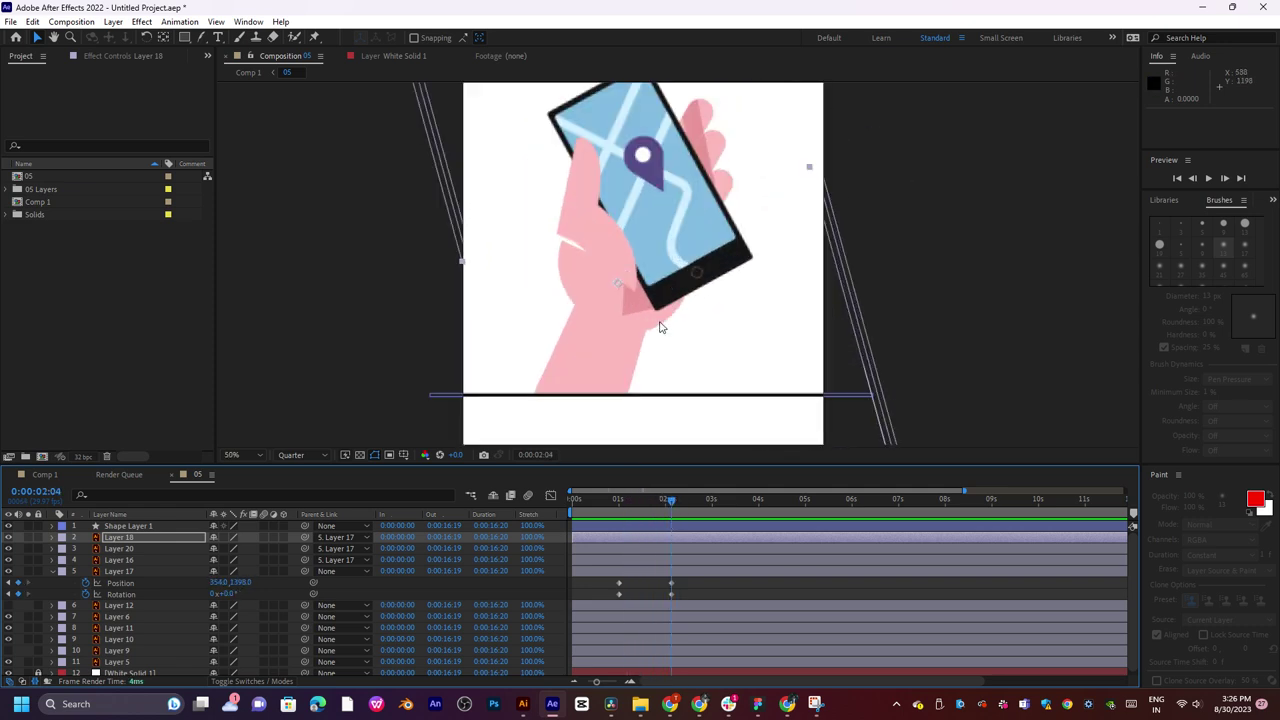
left_click_drag(664, 254, 615, 286)
key("r")
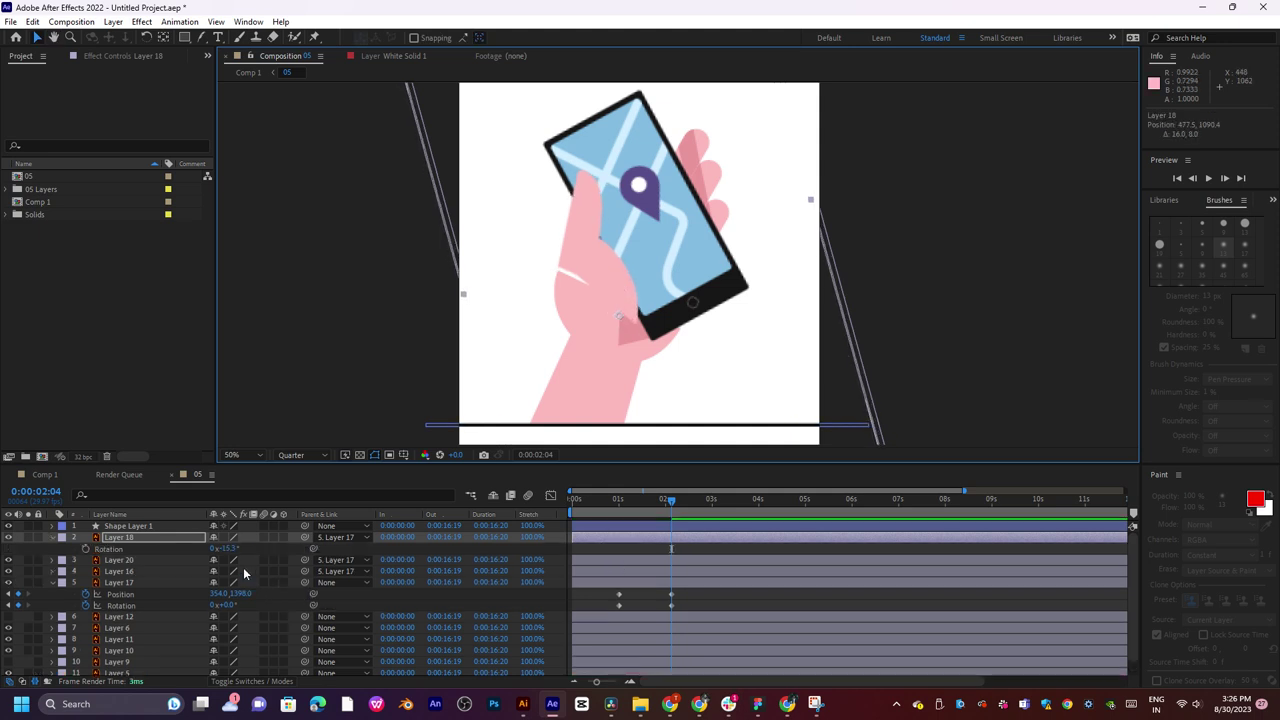
left_click_drag(232, 548, 232, 548)
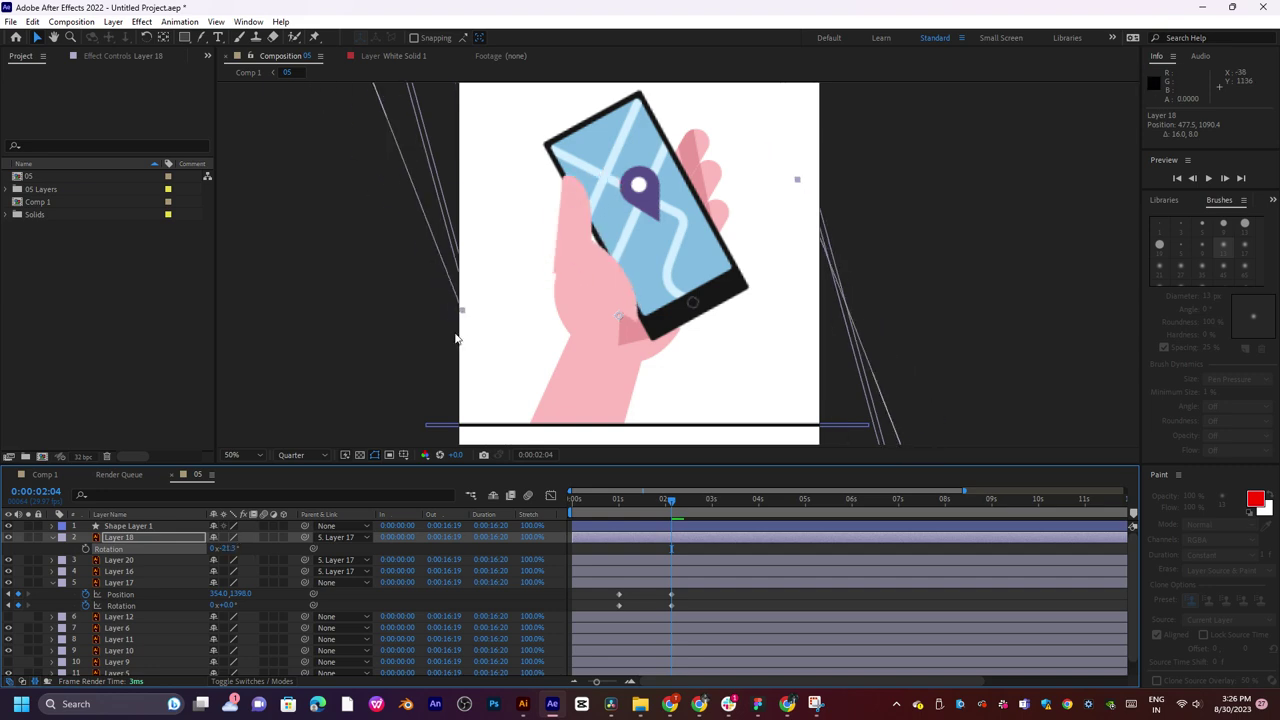
mouse_move(614, 279)
left_mouse_down()
mouse_move(621, 270)
mouse_move(619, 281)
left_mouse_up()
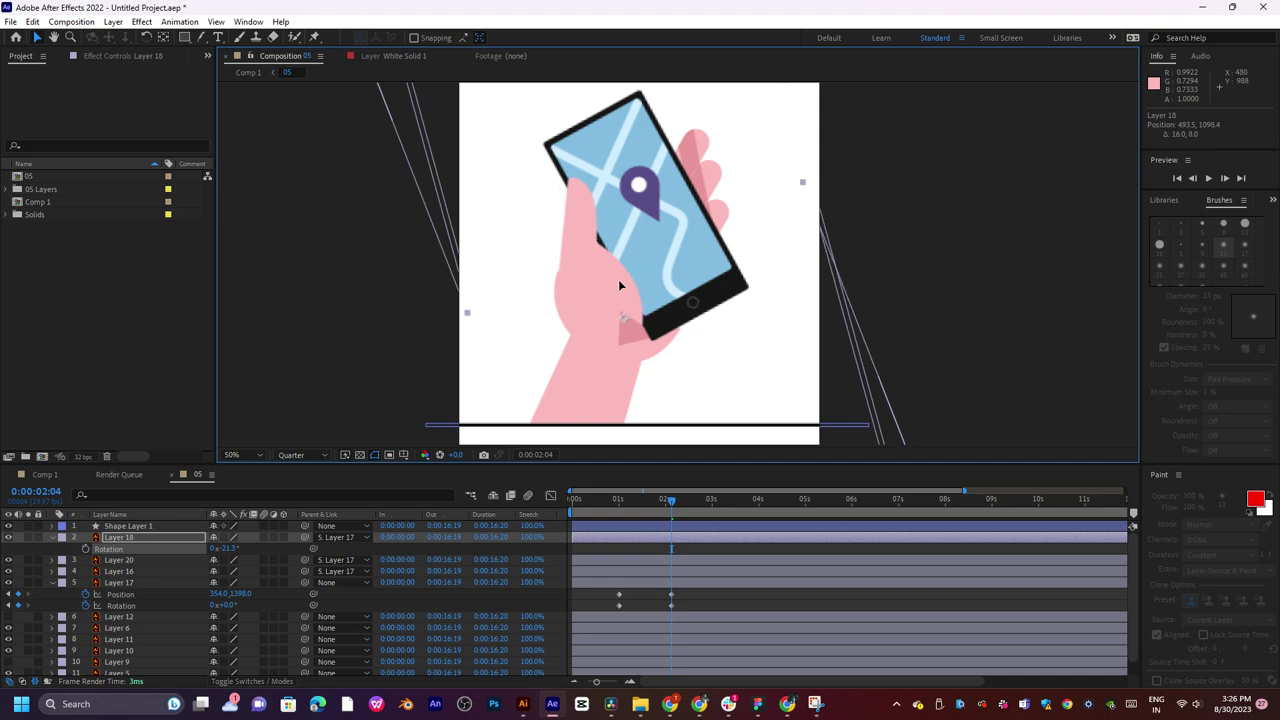
Refit the phone on Layer 16 in the hand with rotation -2.3° and position 534.2, 1158.0.
left_click(620, 570)
mouse_move(689, 336)
left_mouse_down()
mouse_move(677, 322)
mouse_move(698, 290)
mouse_move(671, 339)
mouse_move(683, 327)
left_mouse_up()
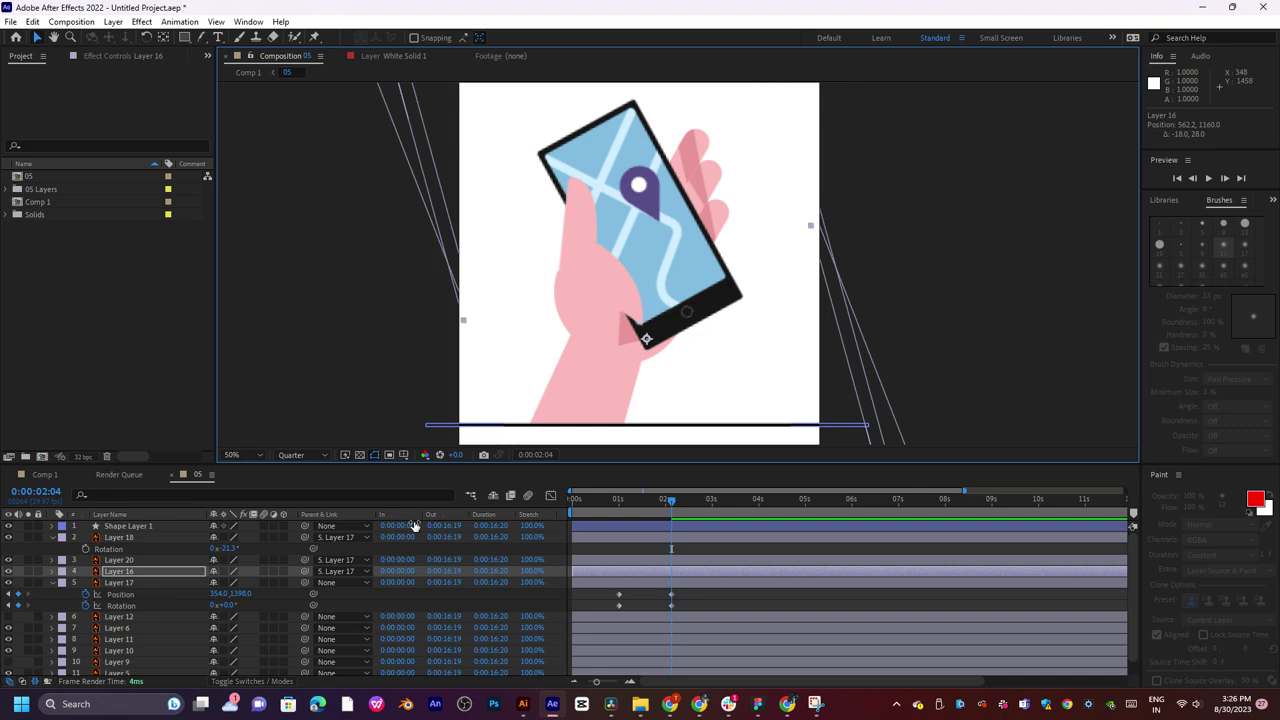
key("r")
mouse_move(225, 583)
left_mouse_down()
mouse_move(212, 583)
mouse_move(230, 584)
left_mouse_up()
mouse_move(698, 300)
left_mouse_down()
mouse_move(686, 249)
mouse_move(678, 297)
mouse_move(696, 305)
left_mouse_up()
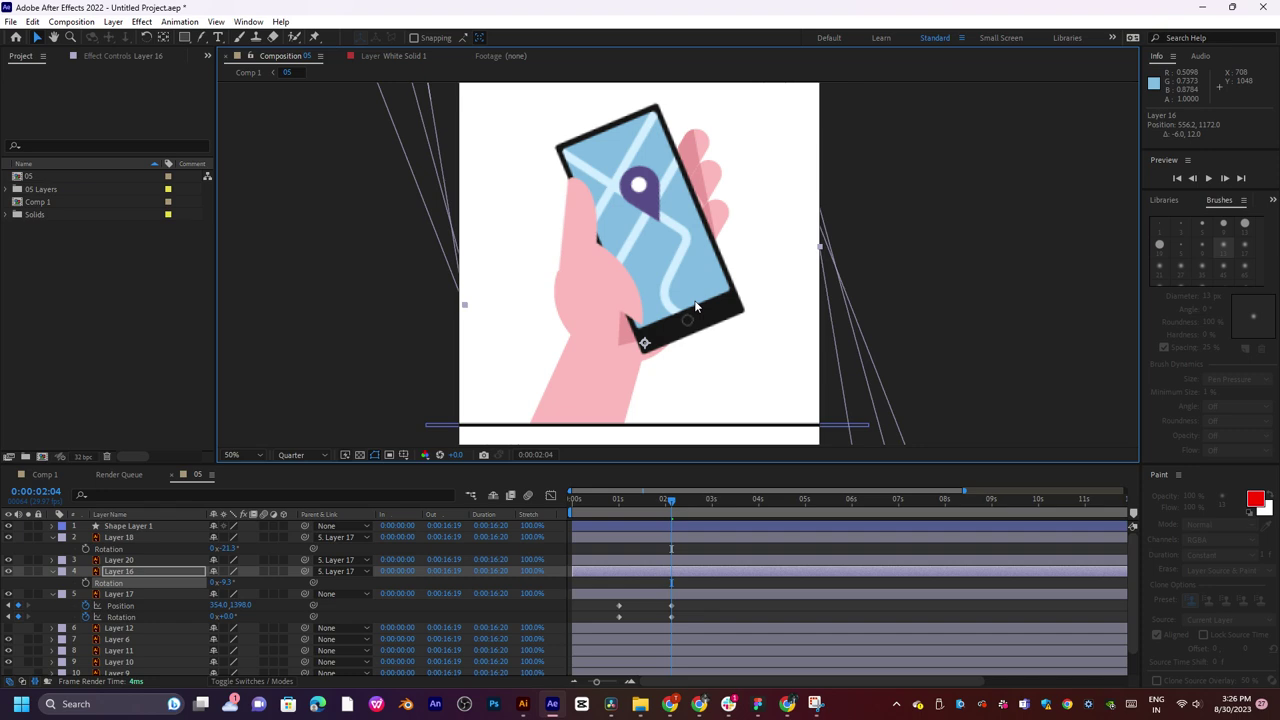
left_click_drag(226, 581, 229, 581)
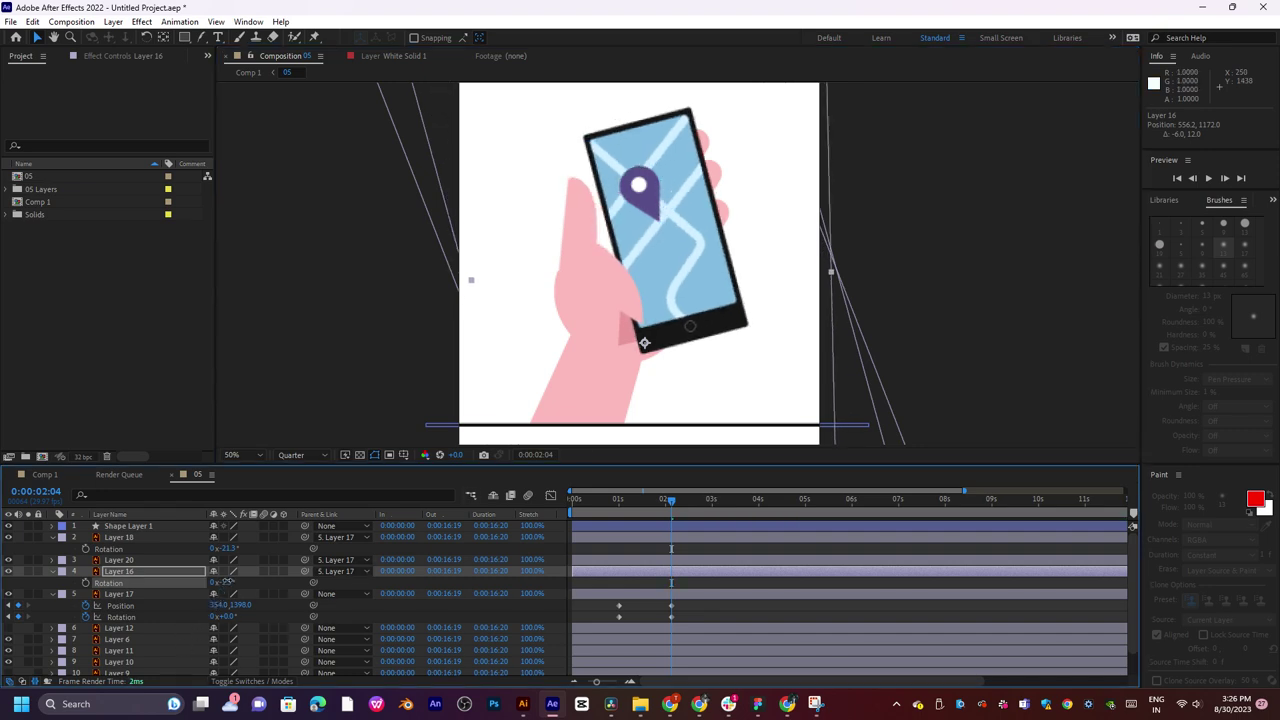
left_click_drag(717, 319, 711, 313)
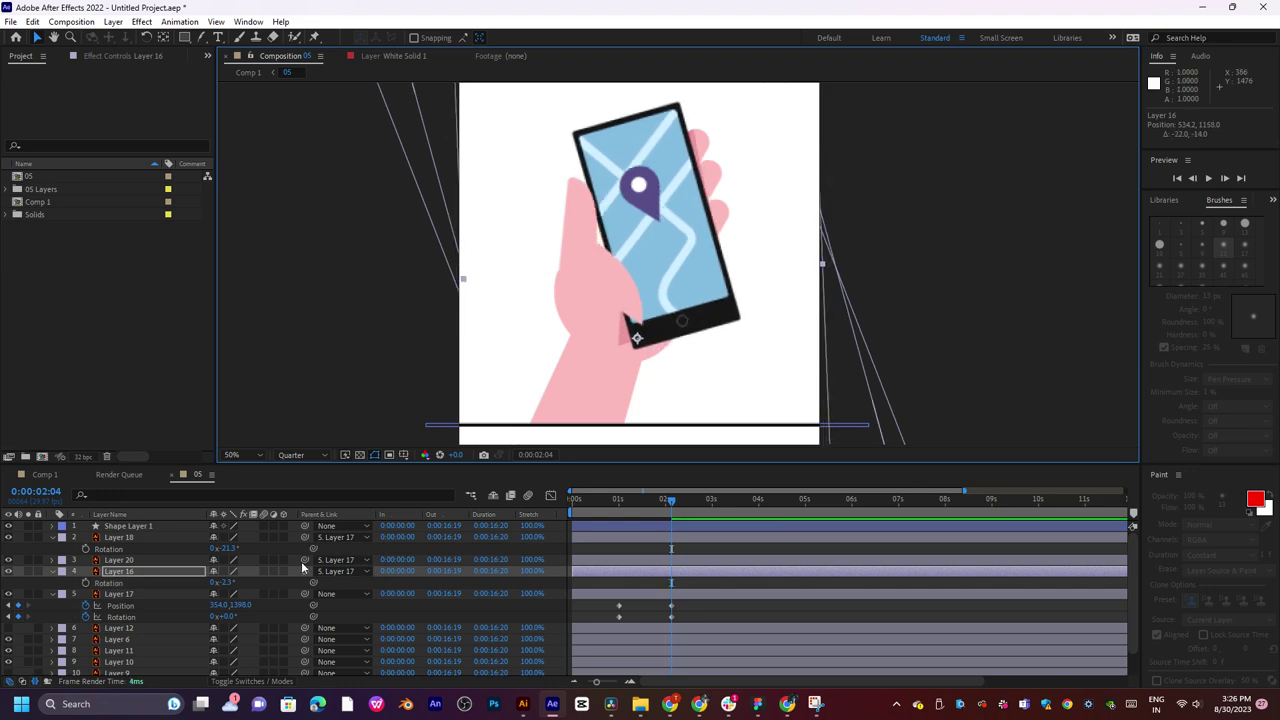
Set the rotation of the thumb on Layer 18 to -24.3° and of the map pin on Layer 20 to -6.3°.
left_click(153, 537)
left_click_drag(226, 548, 227, 548)
left_click(113, 572)
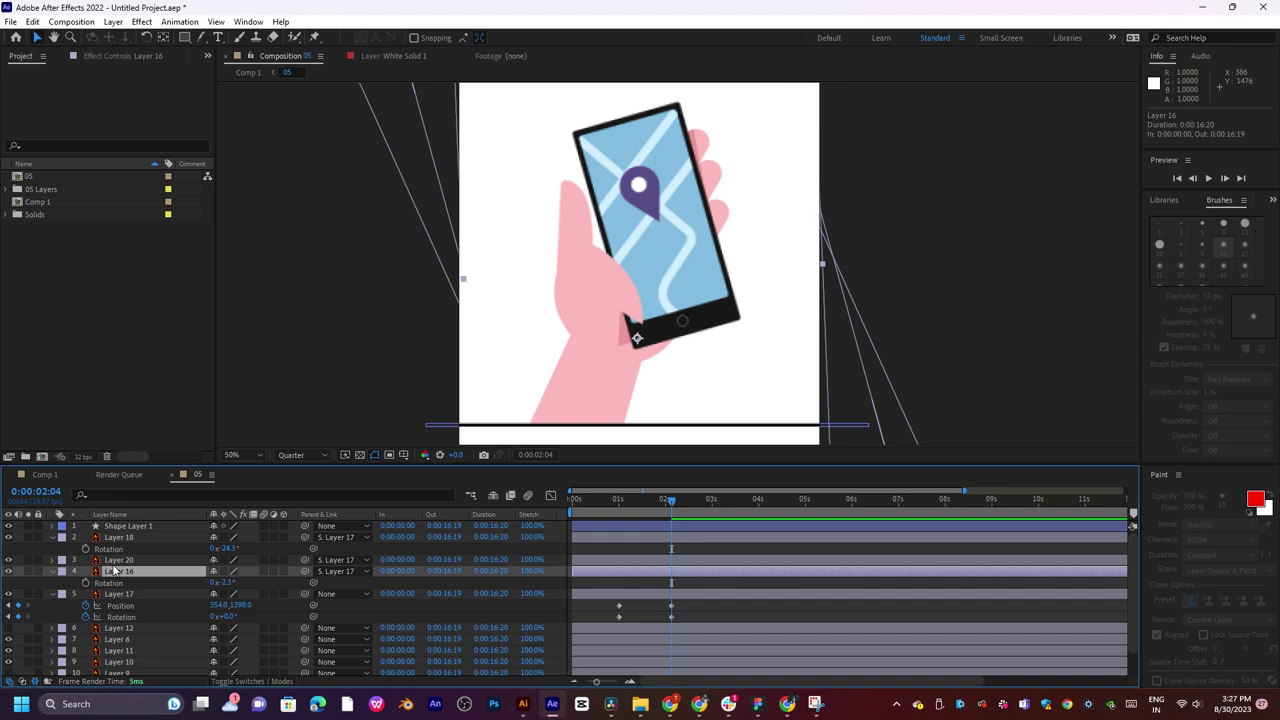
left_click(114, 563)
key("r")
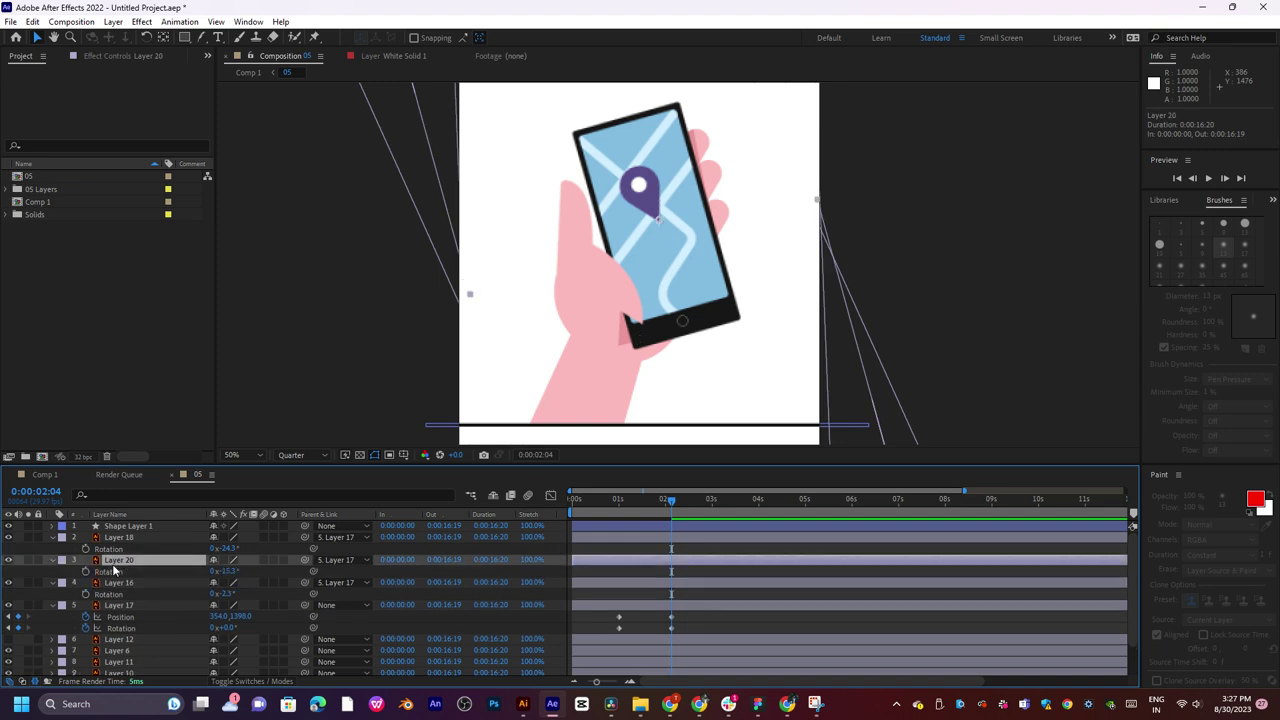
left_click_drag(228, 571, 234, 572)
Try rotating the phone on Layer 16 and moving the hand on Layer 17 at 0:00:02:06, and undo both changes.
left_click(141, 606)
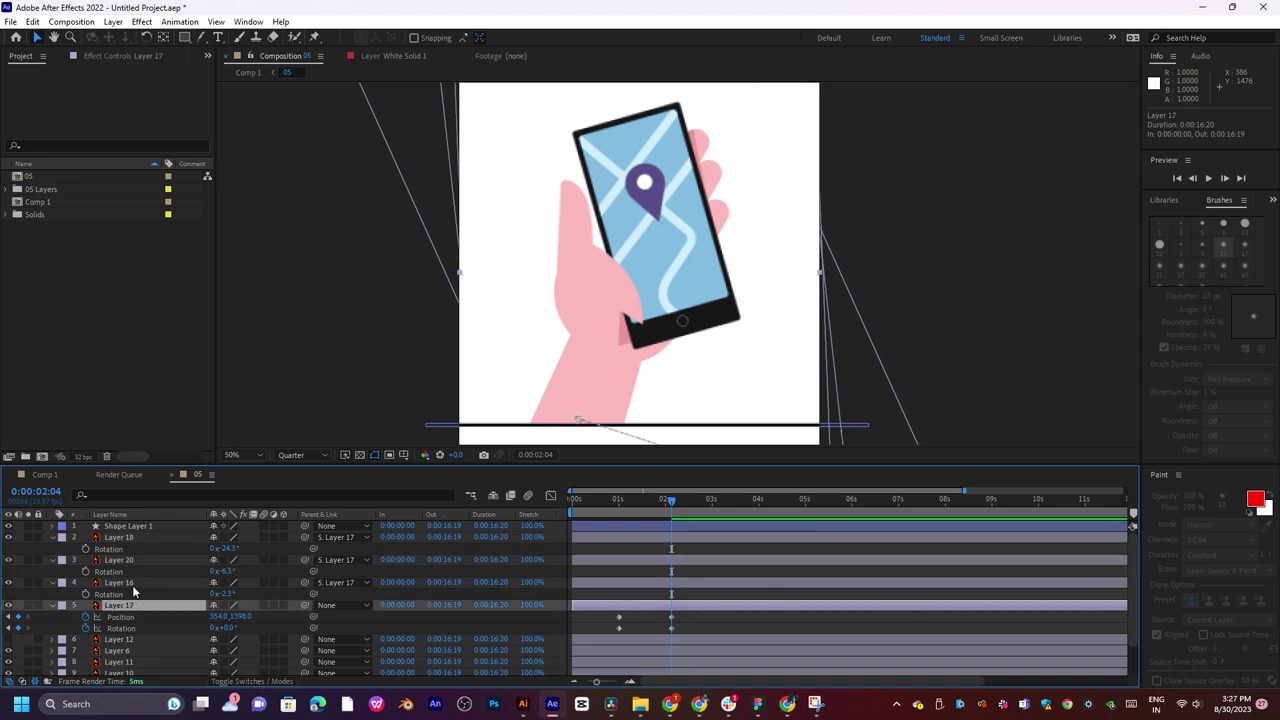
left_click(137, 584)
left_click_drag(227, 593, 228, 596)
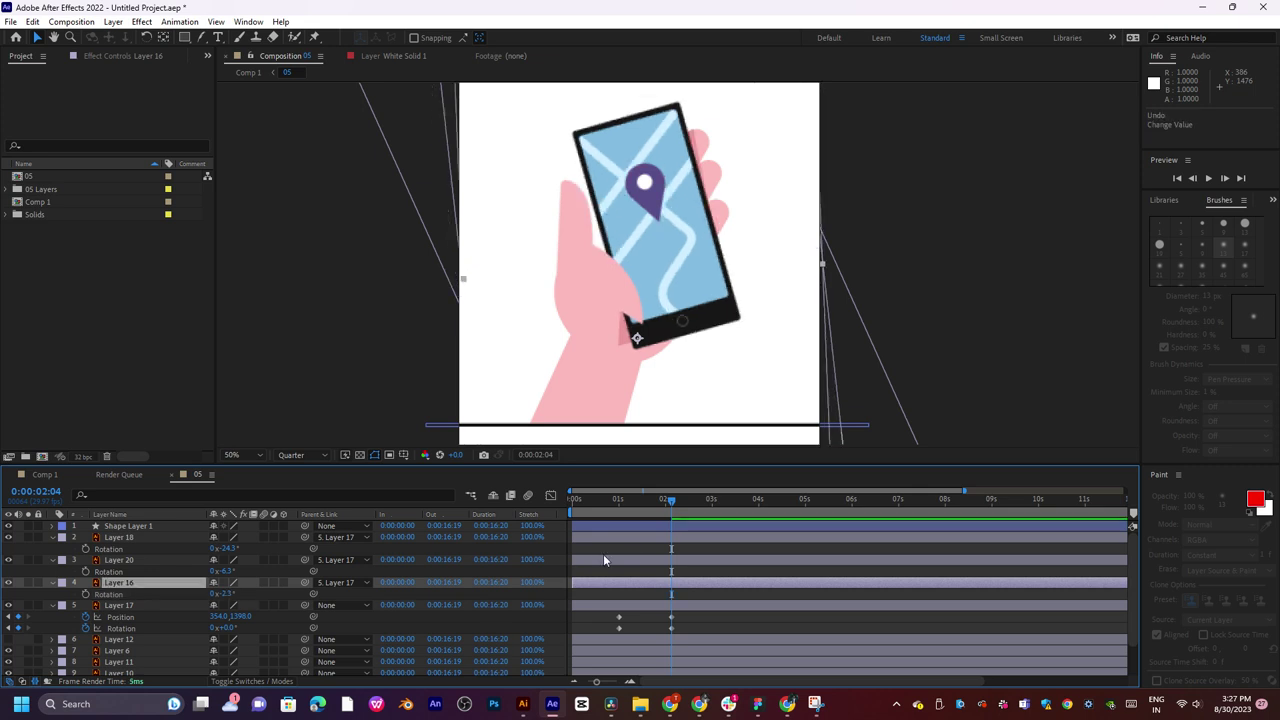
scroll(771, 560, "down", 1)
scroll(790, 570, "up", 1)
mouse_move(671, 499)
left_mouse_down()
mouse_move(625, 505)
mouse_move(685, 508)
mouse_move(649, 514)
mouse_move(673, 513)
left_mouse_up()
left_click(619, 605)
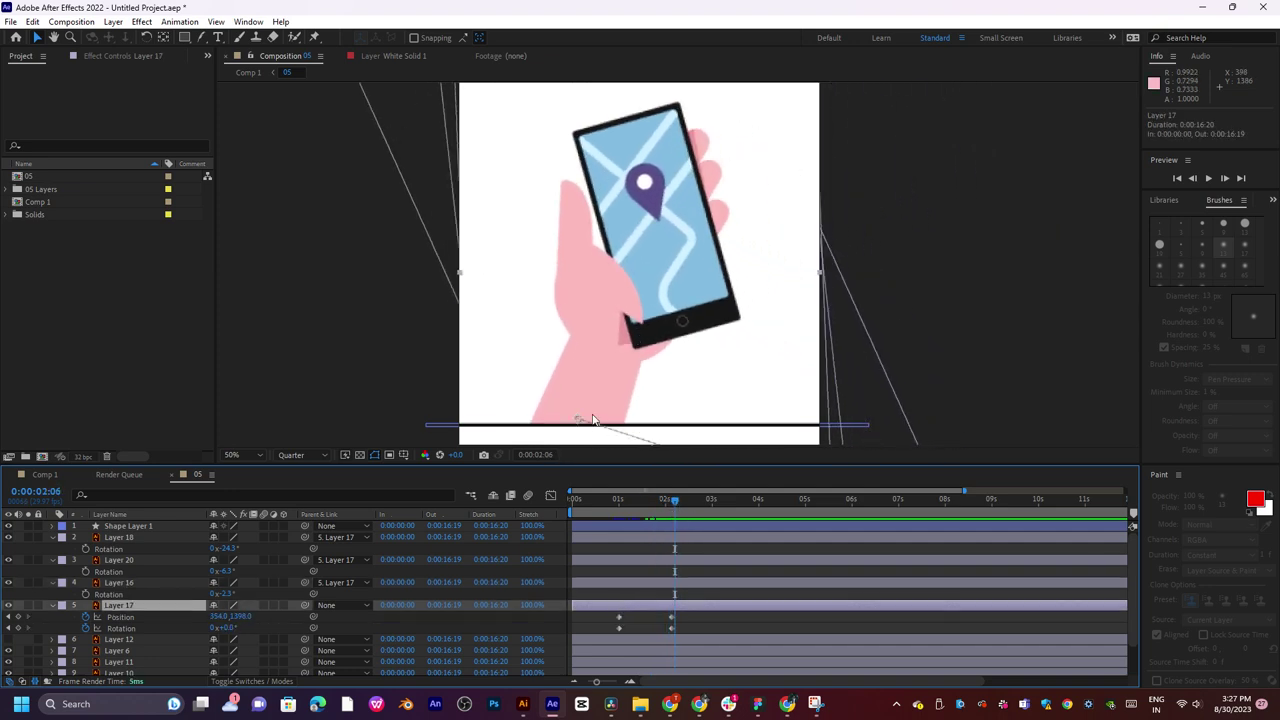
left_click_drag(590, 391, 601, 388)
key("ctrl+z")
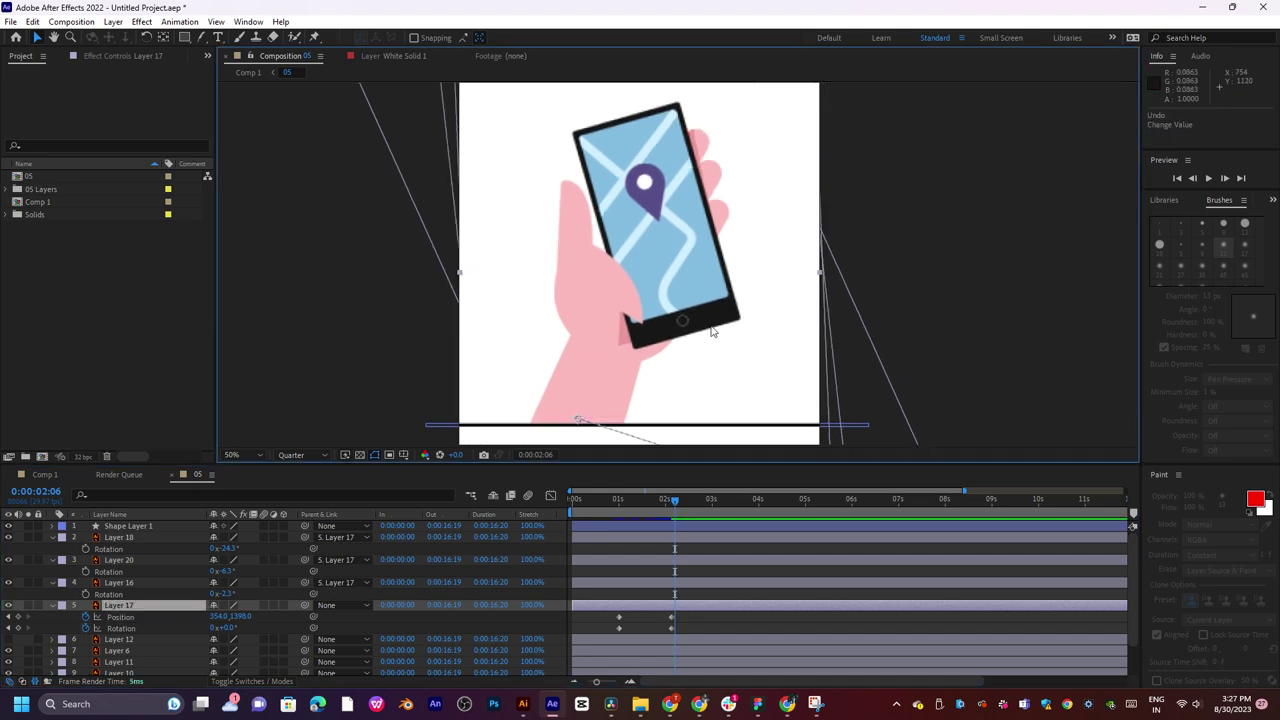
Shift the phone on Layer 16 left in the hand to position 502.2, 1161.0 and set its rotation to 0.7°.
left_click(609, 585)
mouse_move(609, 279)
left_mouse_down()
mouse_move(580, 279)
mouse_move(594, 283)
left_mouse_up()
left_click_drag(227, 595, 228, 594)
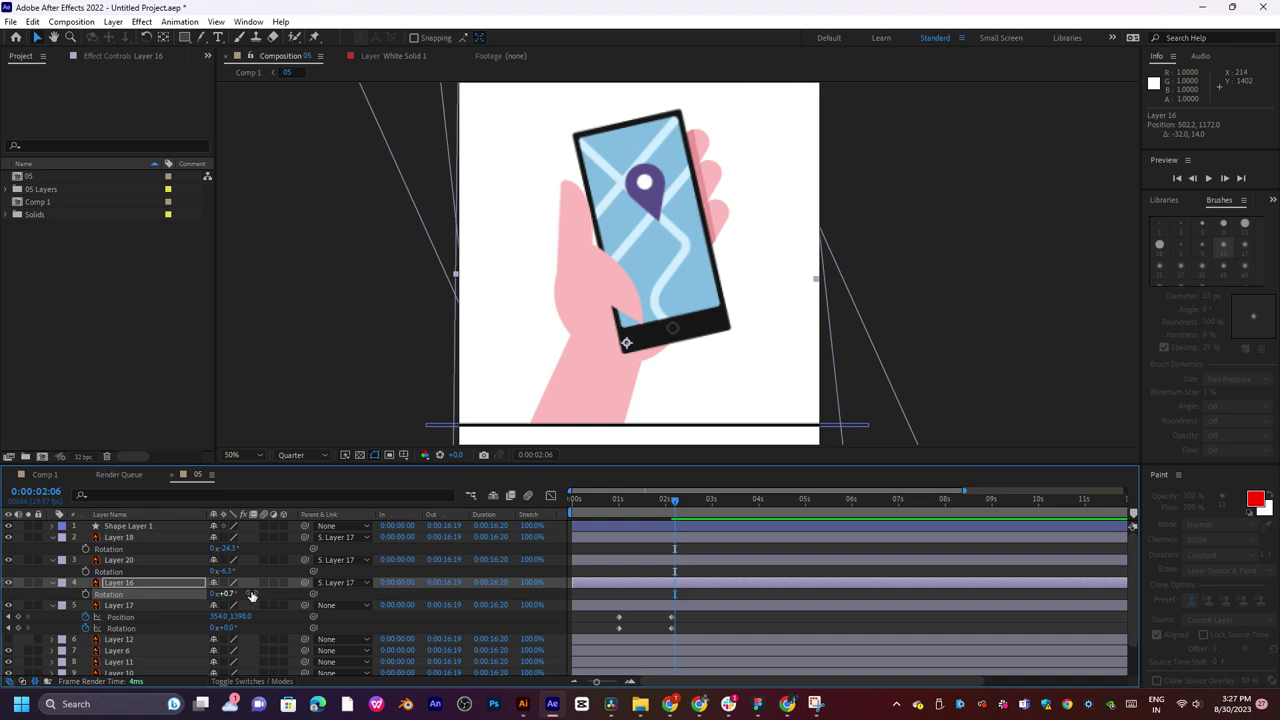
mouse_move(675, 499)
left_mouse_down()
mouse_move(620, 510)
mouse_move(686, 512)
left_mouse_up()
left_click_drag(684, 498, 676, 501)
key("p")
mouse_move(243, 593)
left_mouse_down()
mouse_move(176, 584)
mouse_move(252, 582)
mouse_move(241, 580)
left_mouse_up()
Toggle the visibility of Layers 20, 16 and 18 to identify them, and place Layer 18 below Layer 16 so the thumb sits behind the phone.
left_click(120, 560)
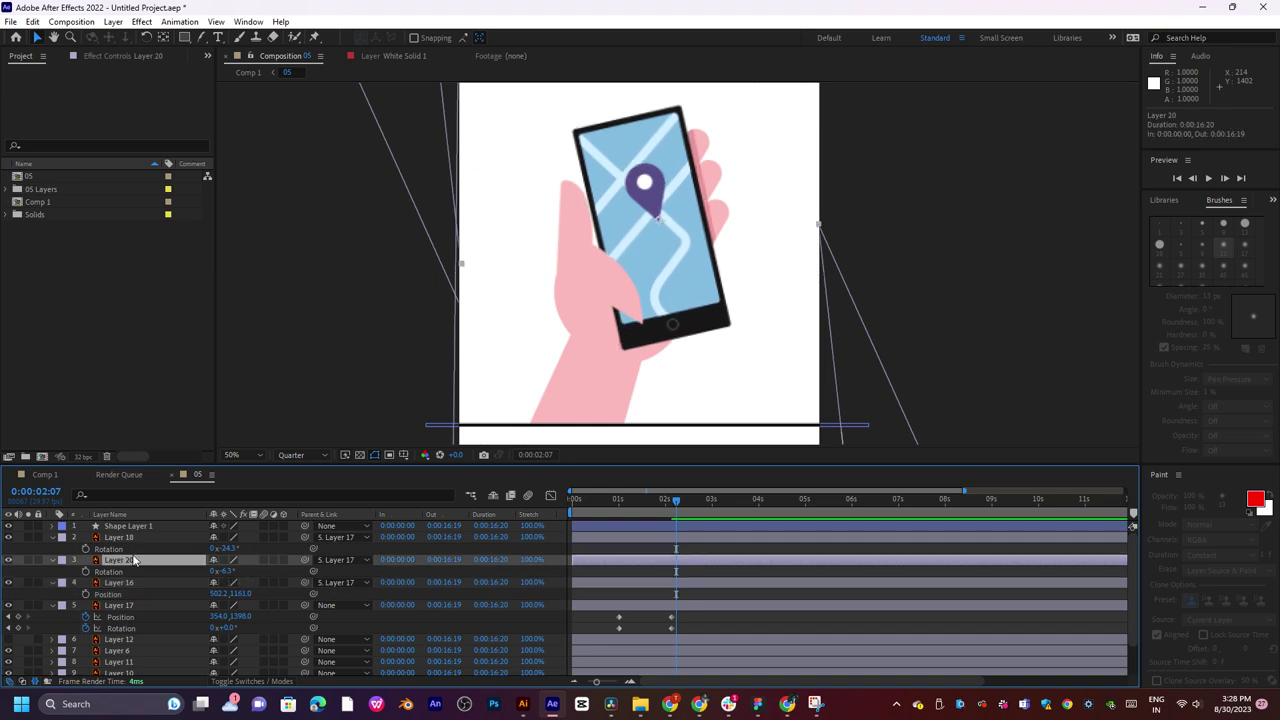
left_click(8, 561)
left_click(8, 561)
left_click(9, 583)
left_click(9, 583)
left_click(8, 538)
left_click(8, 538)
left_click_drag(128, 538, 134, 589)
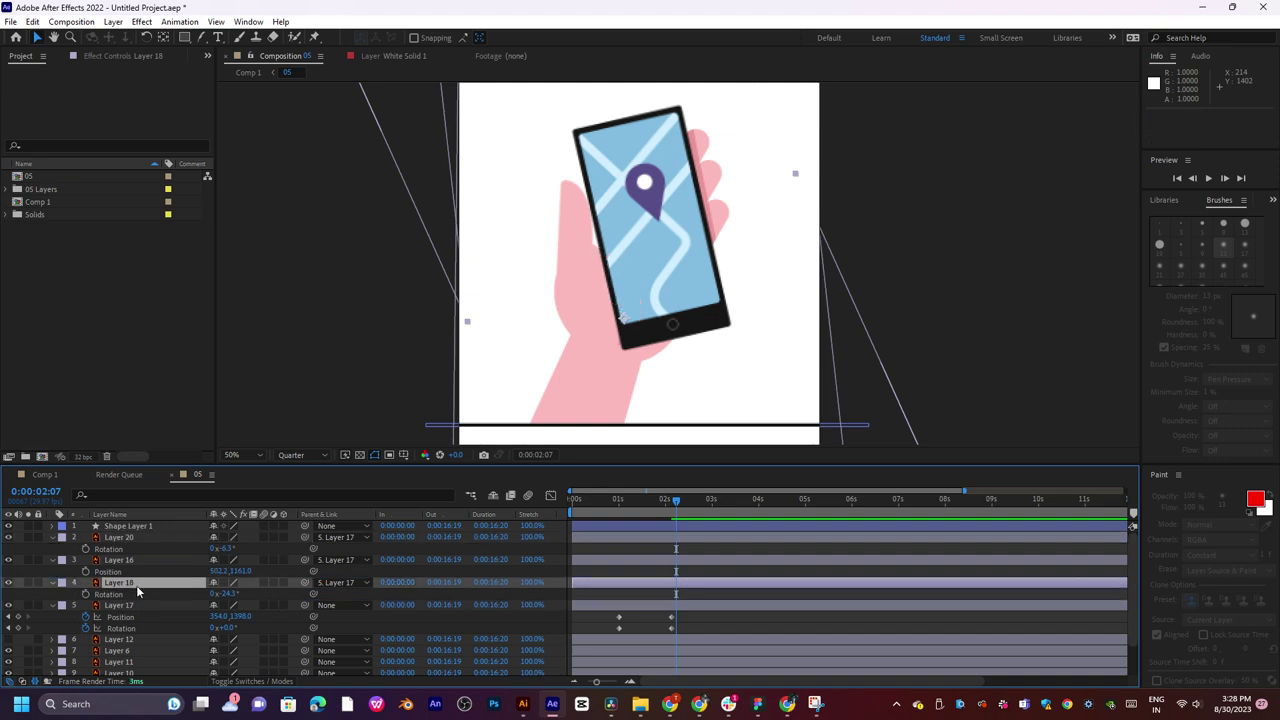
Set the rotation of the hand on Layer 17 to 66° at 0:00:01:00, and preview its entrance.
left_click_drag(671, 508, 620, 510)
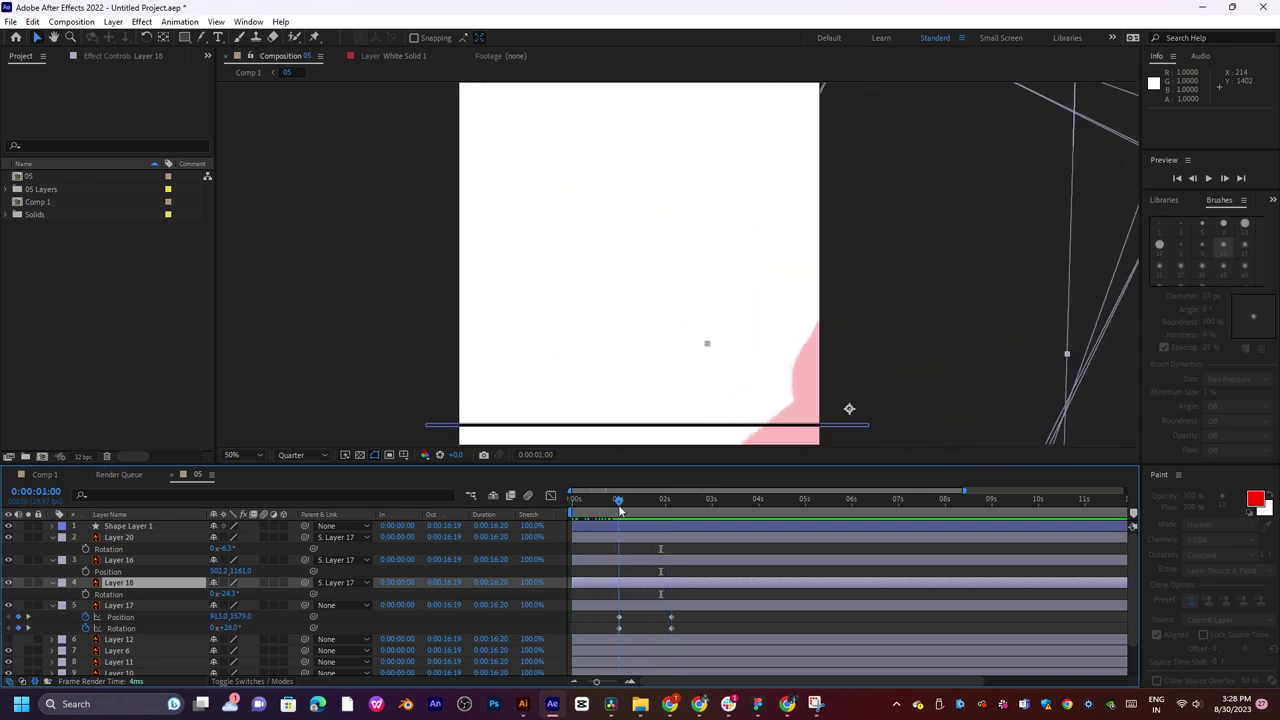
left_click_drag(230, 628, 256, 630)
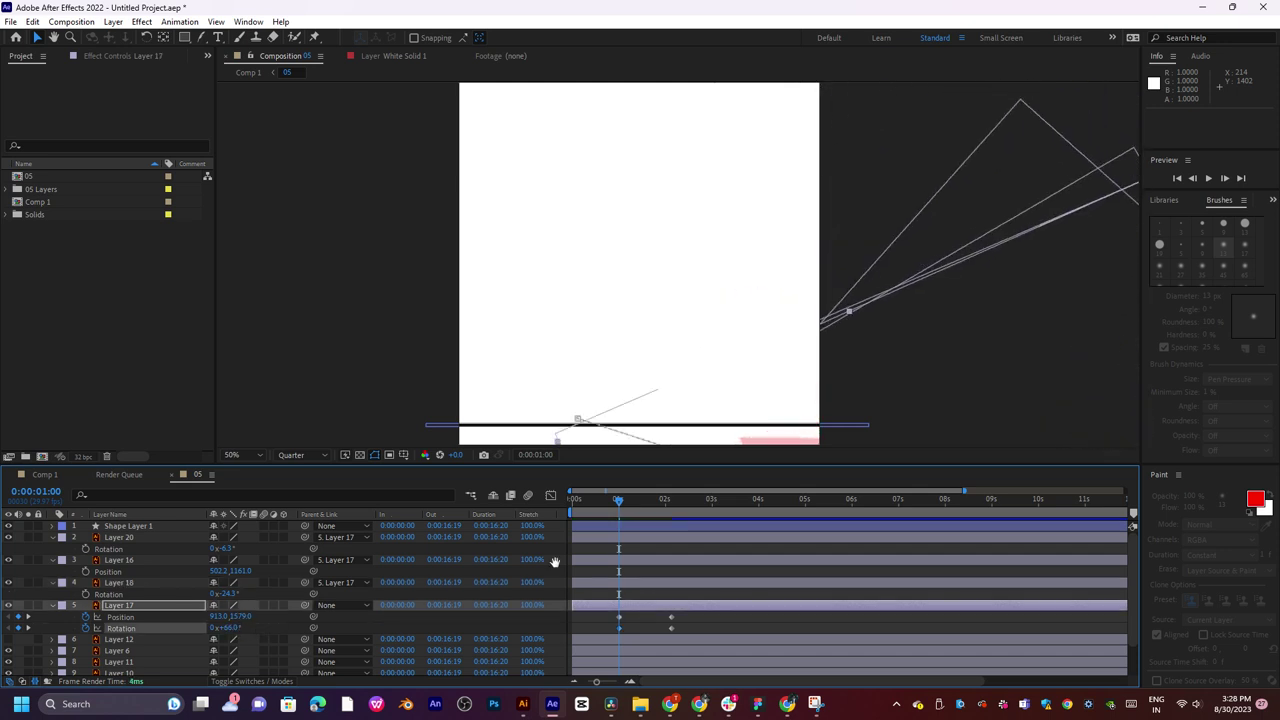
key("space")
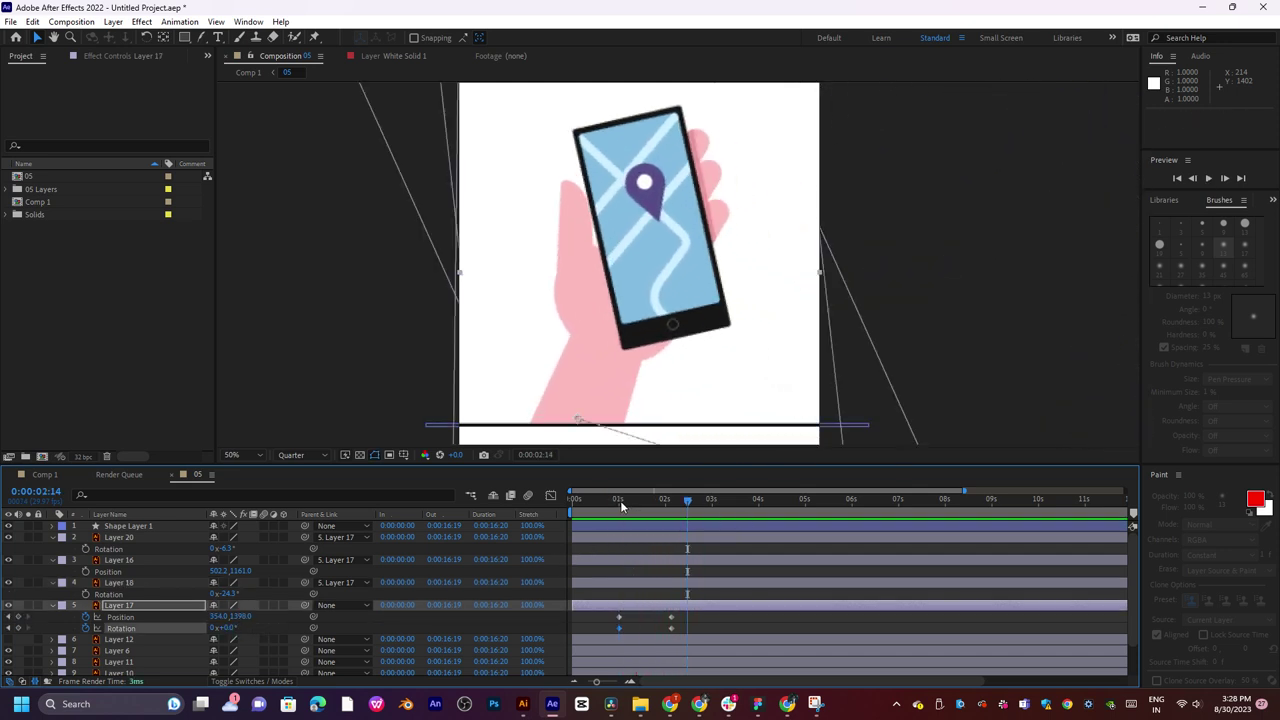
left_click(651, 514)
mouse_move(651, 514)
left_mouse_down()
mouse_move(671, 512)
mouse_move(654, 516)
left_mouse_up()
Examine the forearm's cut edge against the horizontal line at 0:00:01:23, viewing Layer 17 on its own as well.
scroll(664, 330, "down", 3)
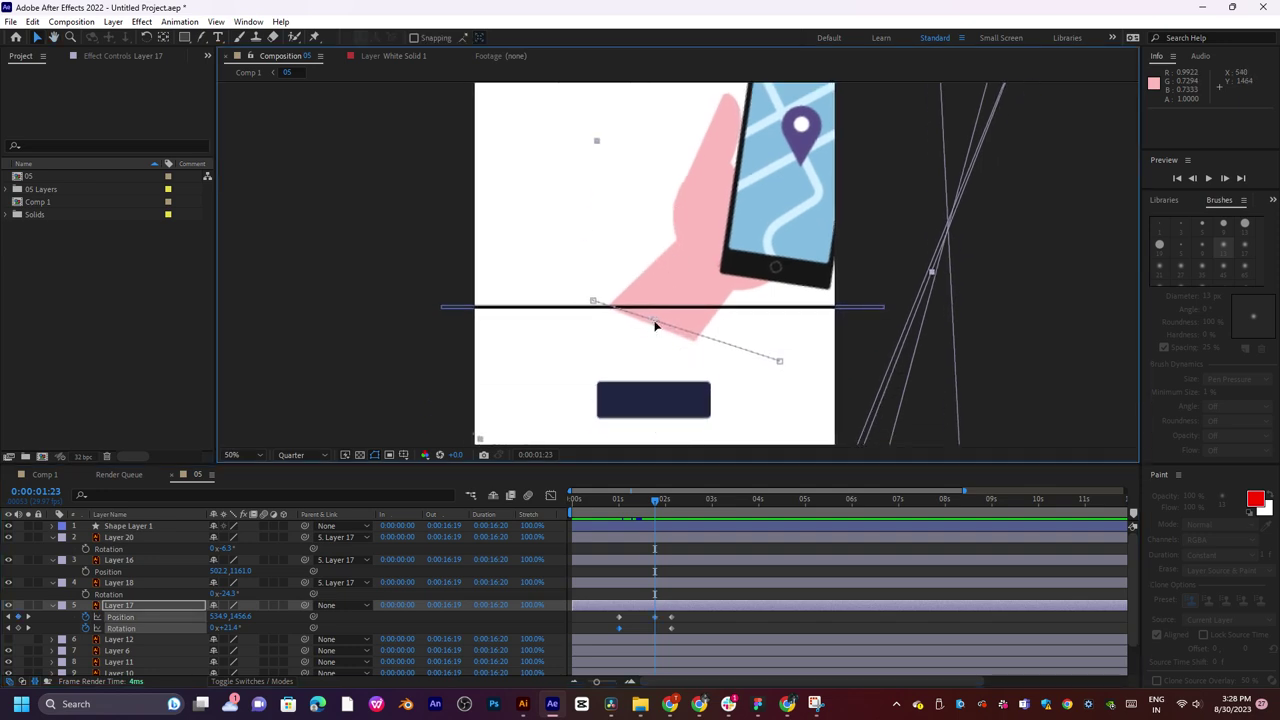
double_click(652, 325)
left_click(313, 58)
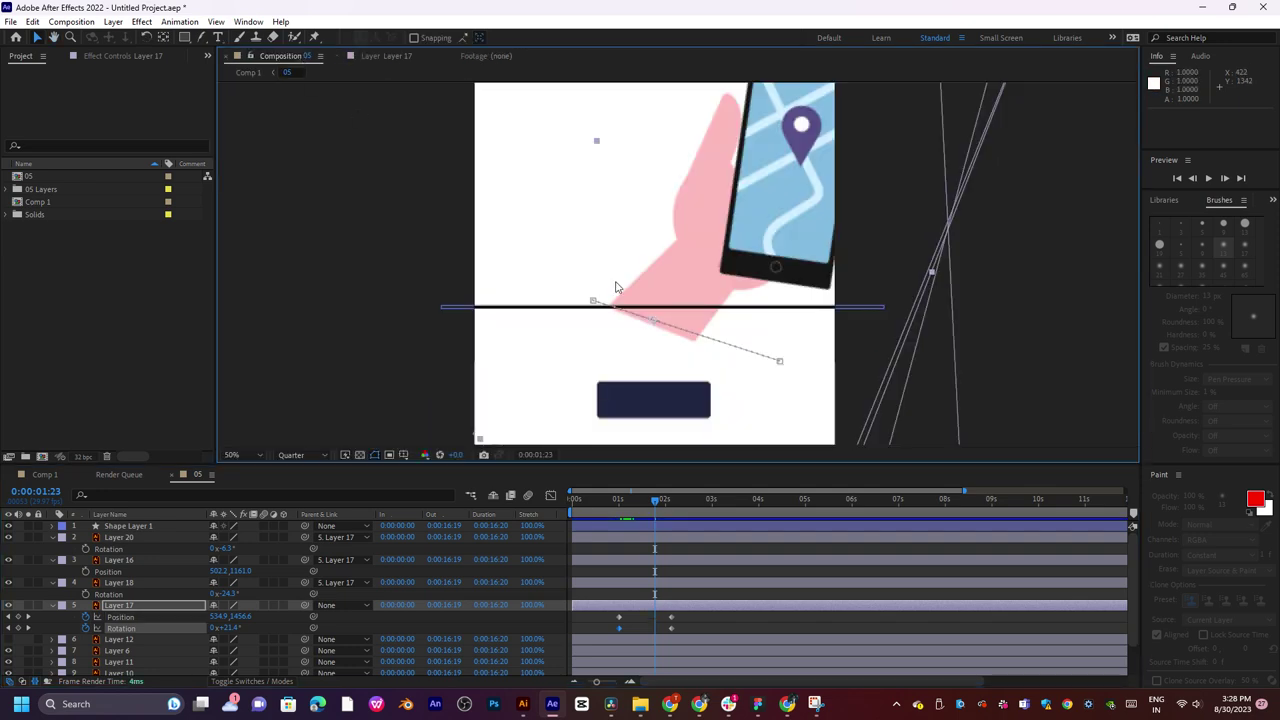
double_click(734, 352)
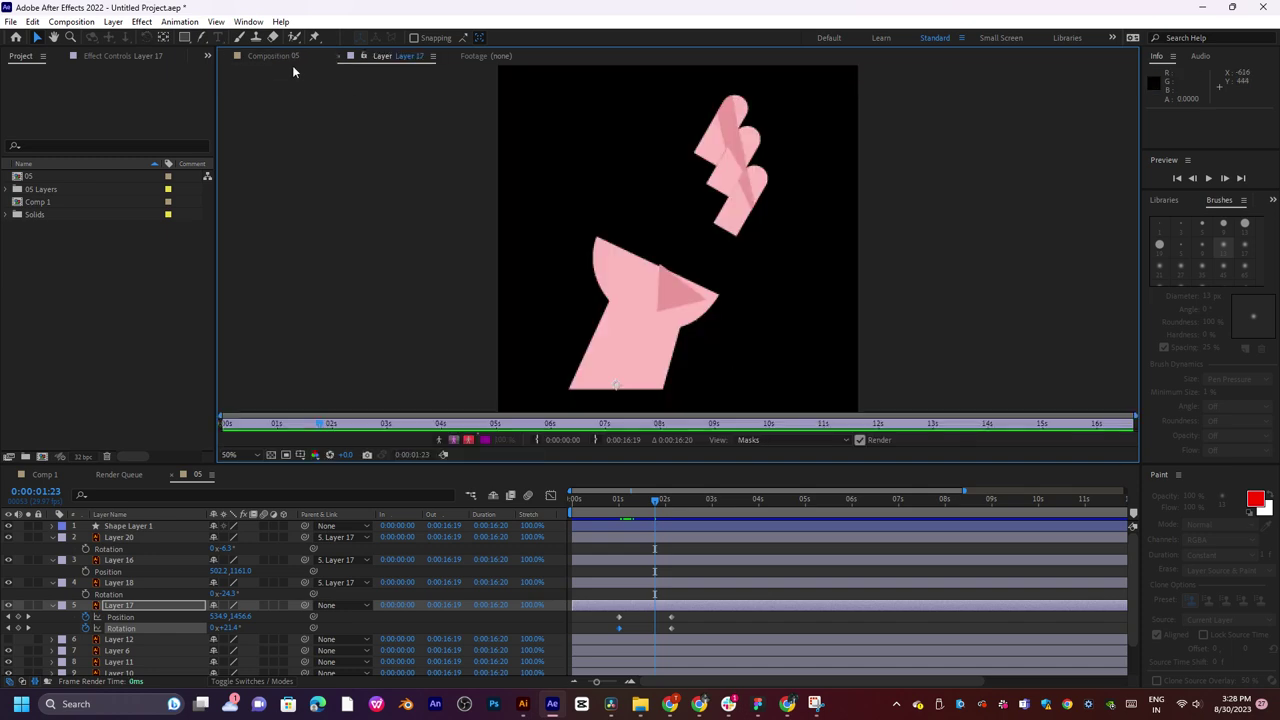
left_click(290, 57)
scroll(672, 345, "up", 2)
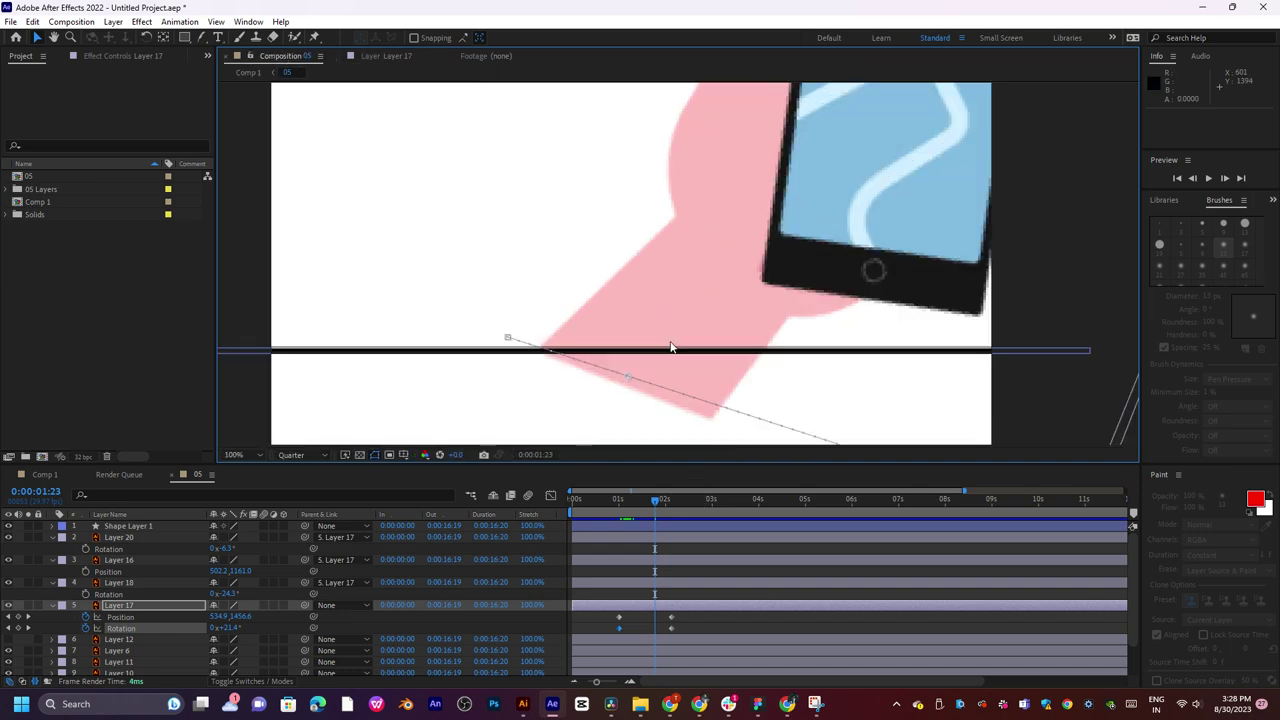
left_click_drag(715, 363, 686, 240)
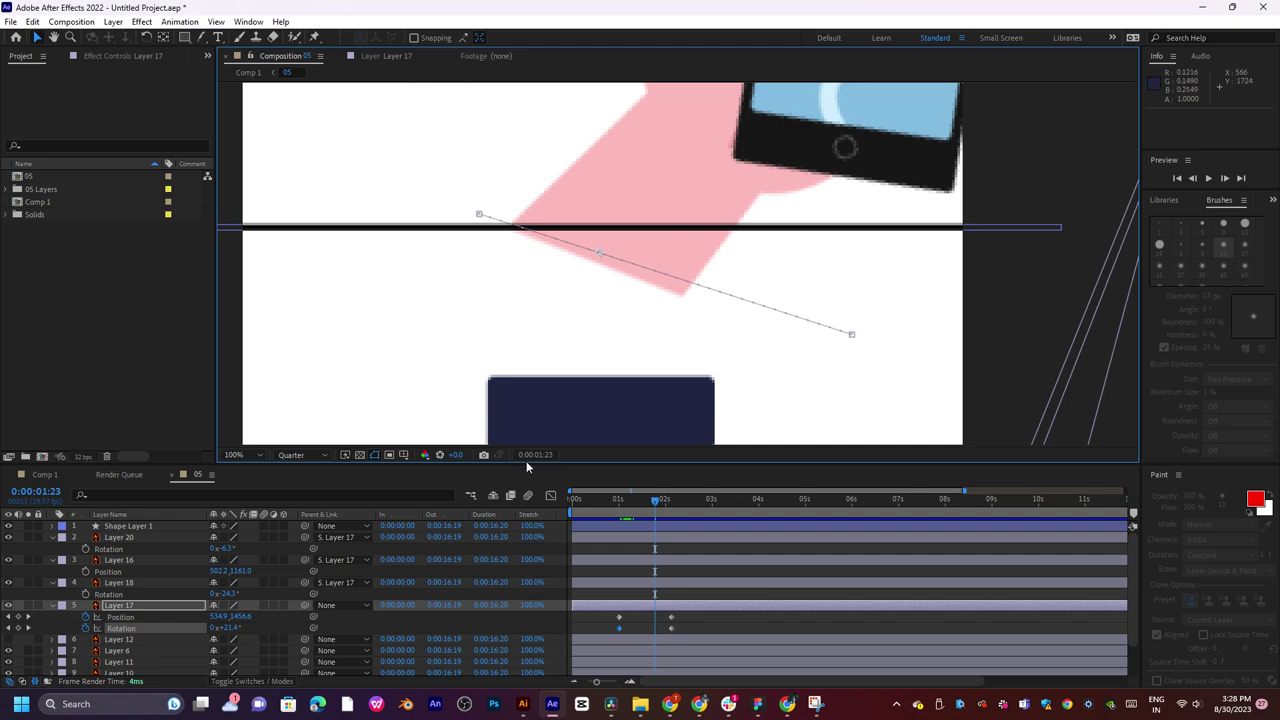
Show the Title/Action Safe guides in the composition view, leaving the fast preview setting as it is.
left_click(345, 455)
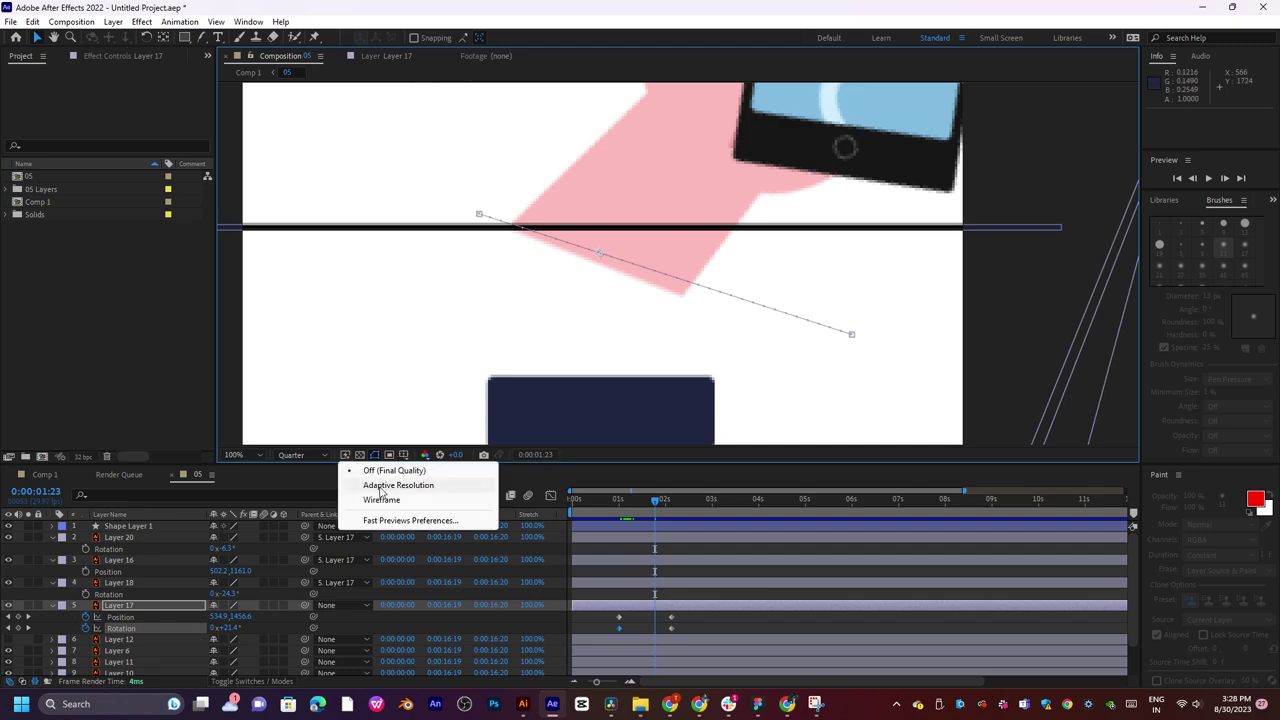
left_click(342, 457)
left_click(341, 455)
left_click(436, 432)
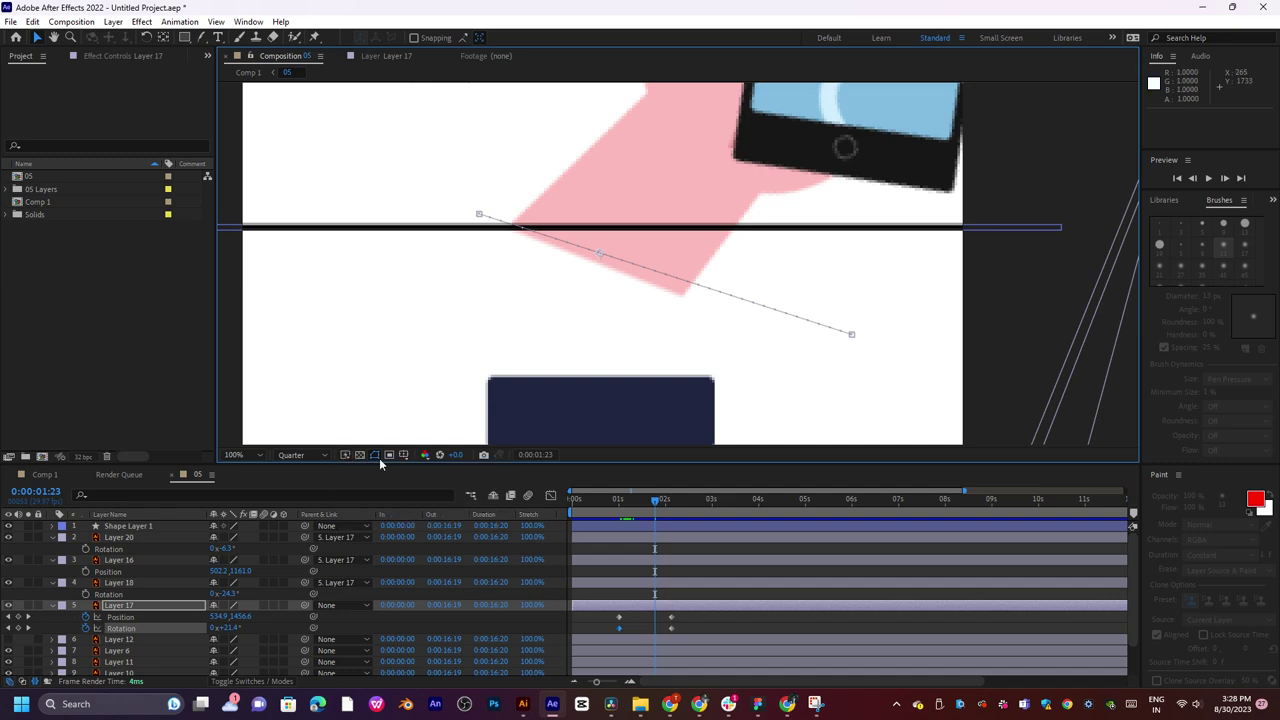
left_click(405, 455)
left_click(445, 474)
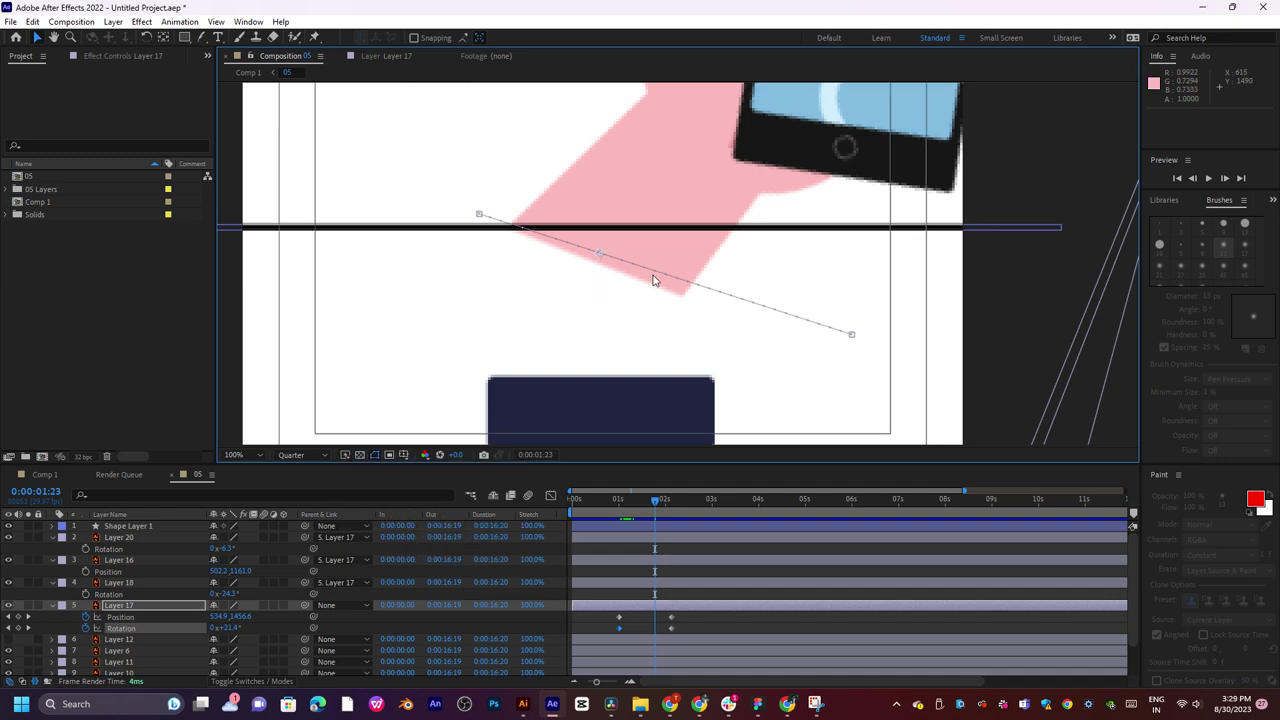
double_click(670, 279)
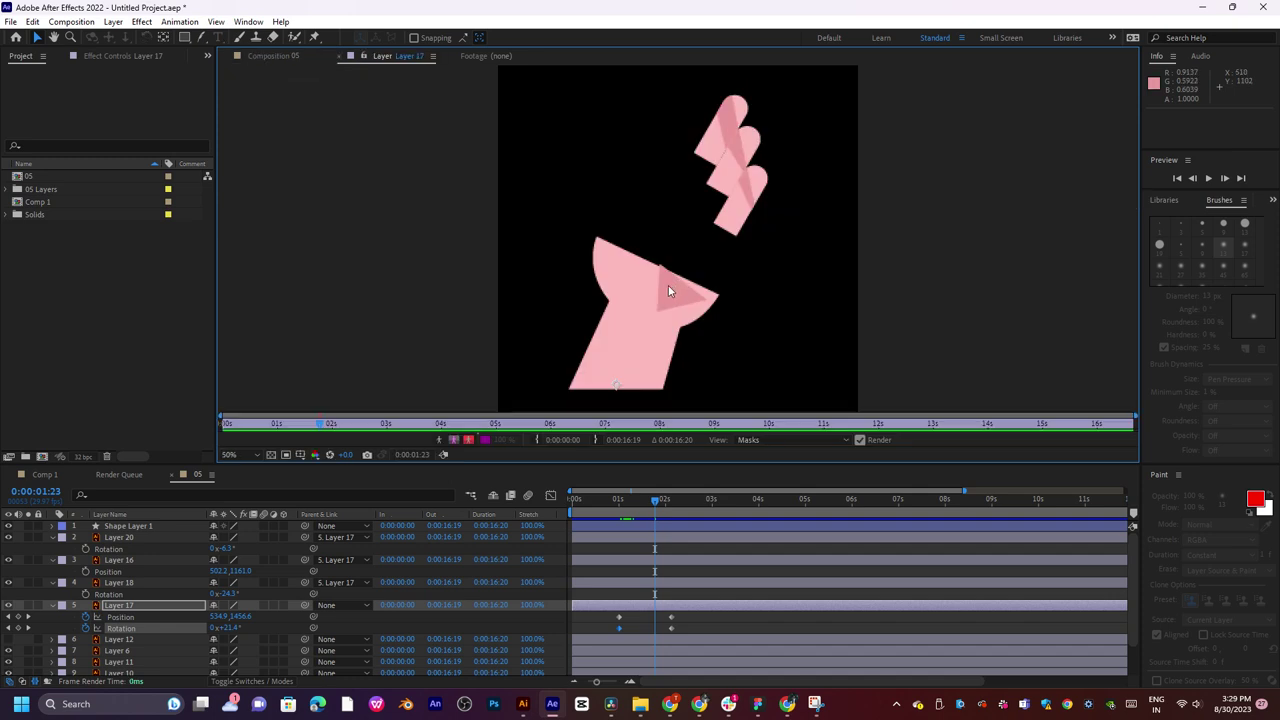
left_click(276, 57)
right_click(684, 288)
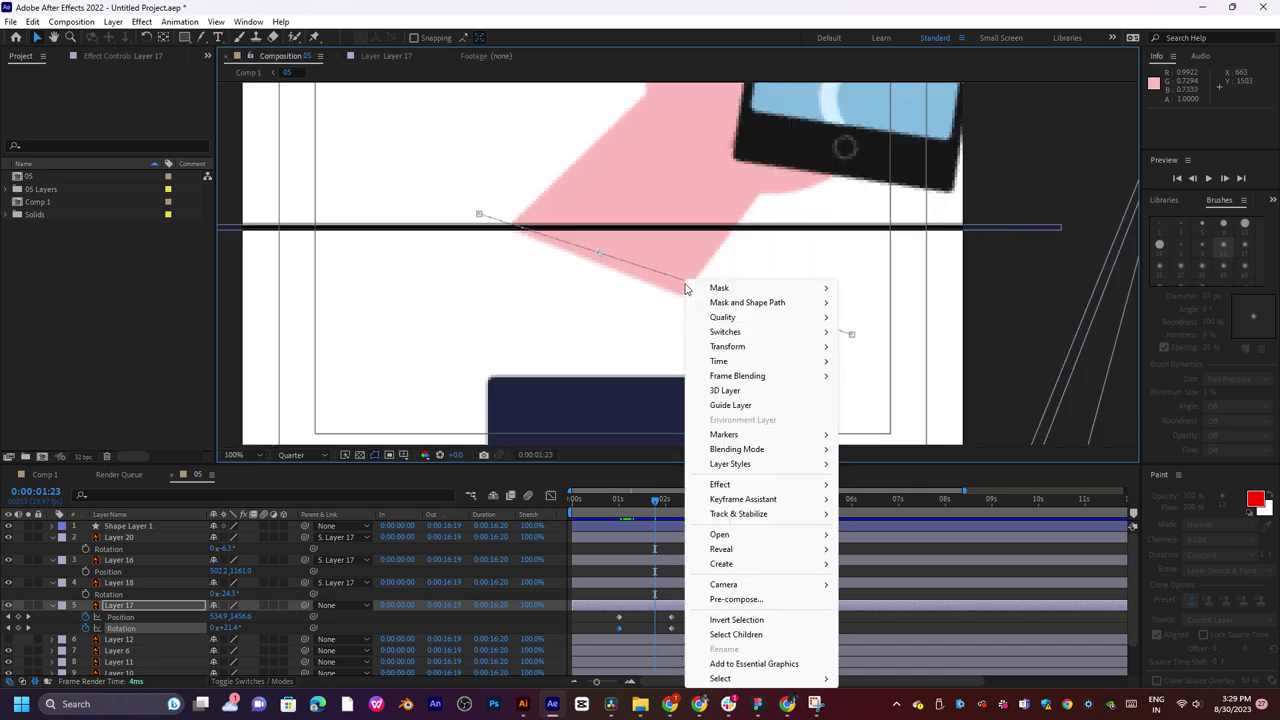
left_click(680, 286)
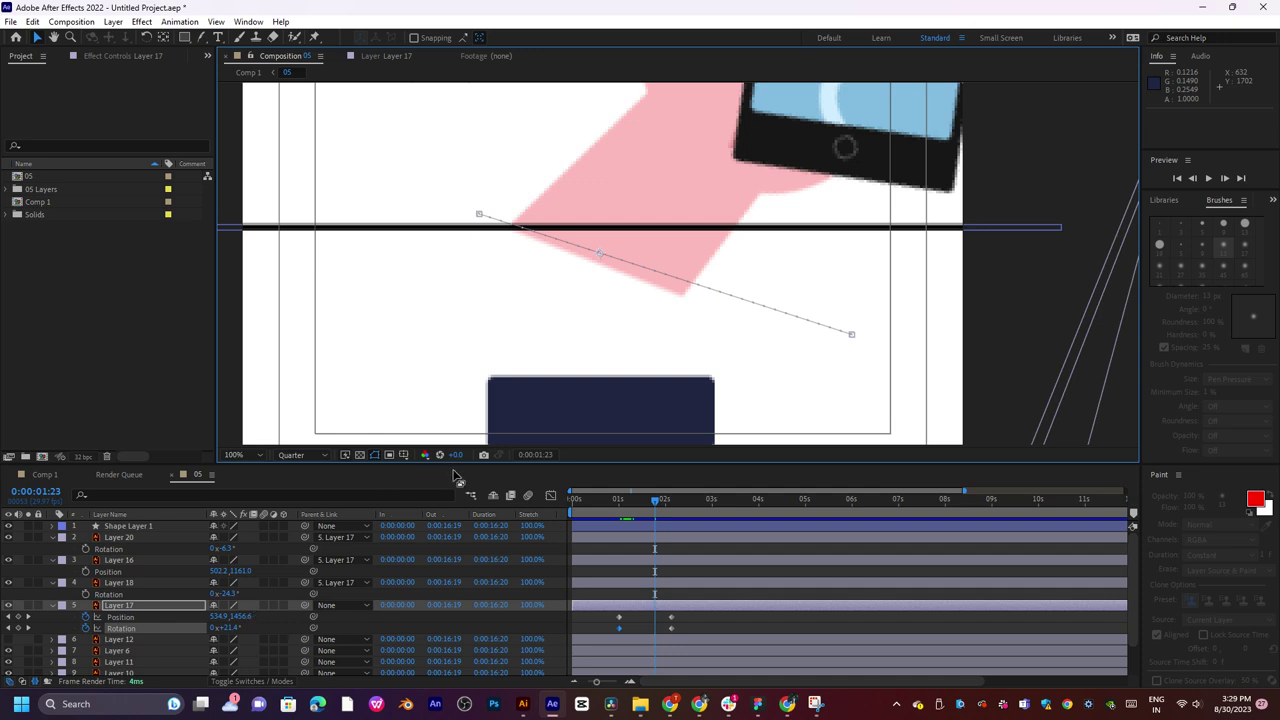
Try motion blur on Layer 17 and preview the hand's swing-in near 0:00:02:02, viewing the whole hand and phone.
left_click(550, 496)
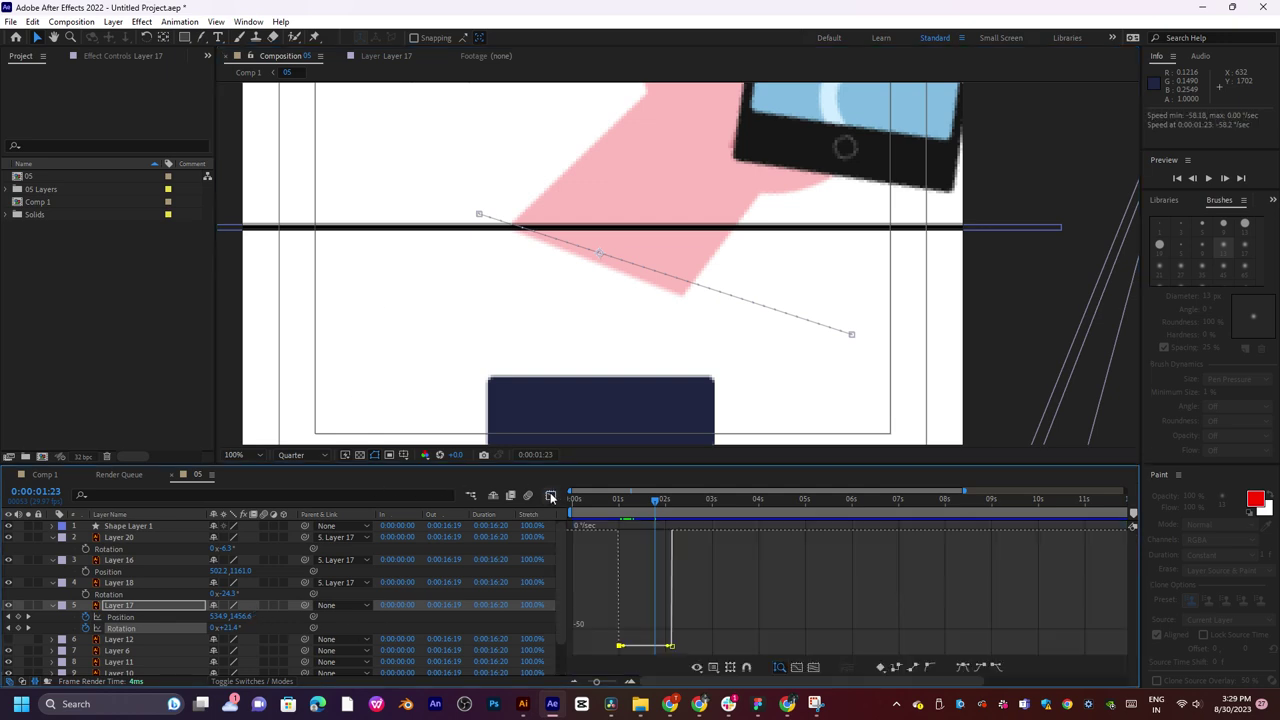
left_click(550, 496)
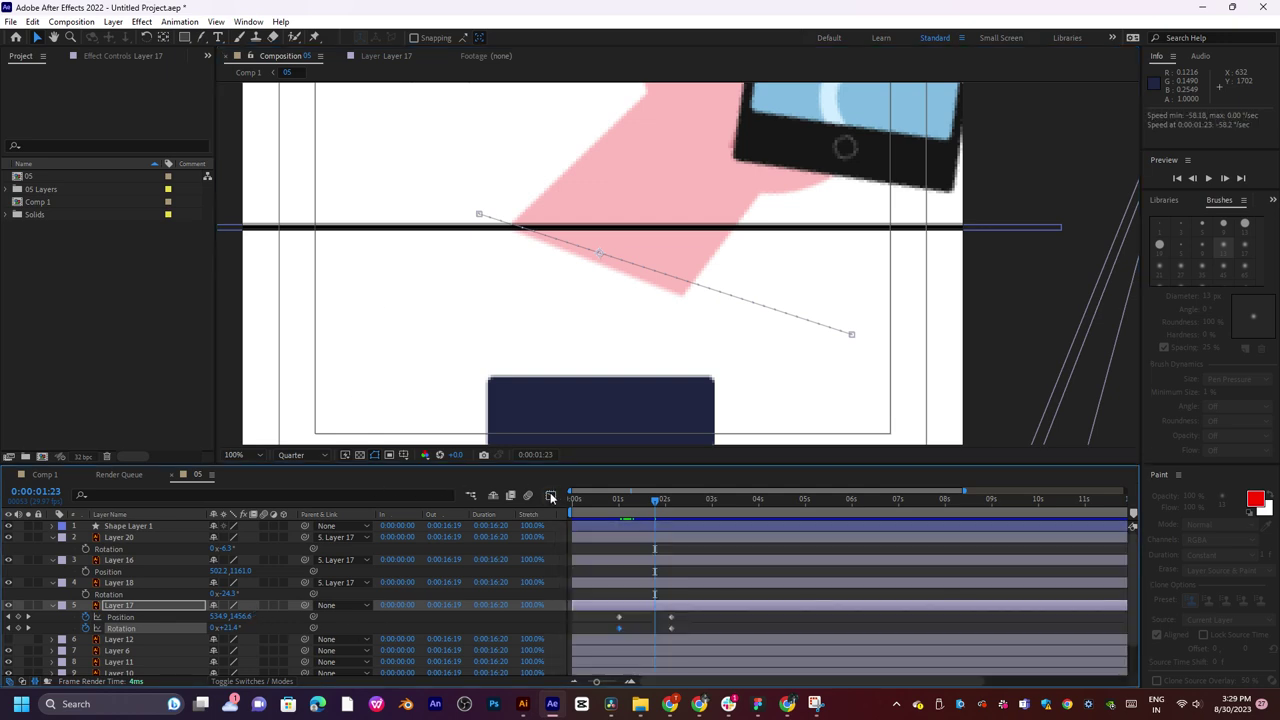
left_click(283, 606)
left_click(283, 606)
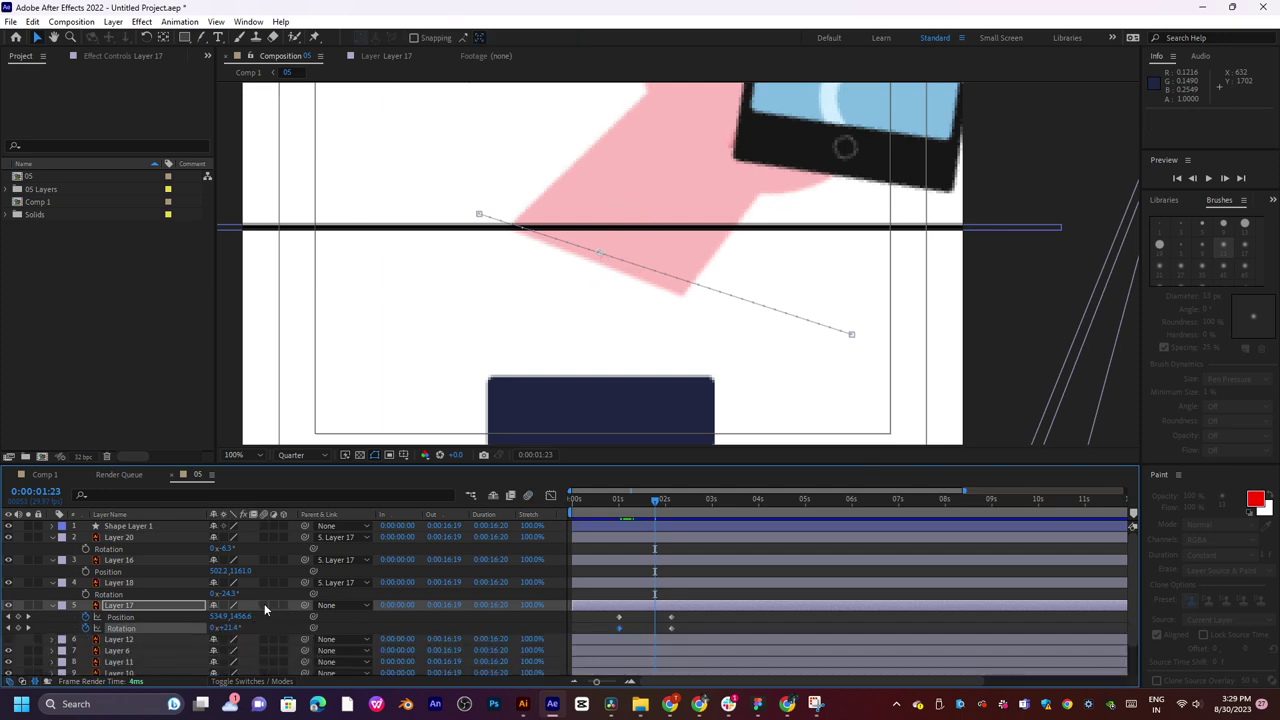
key("space")
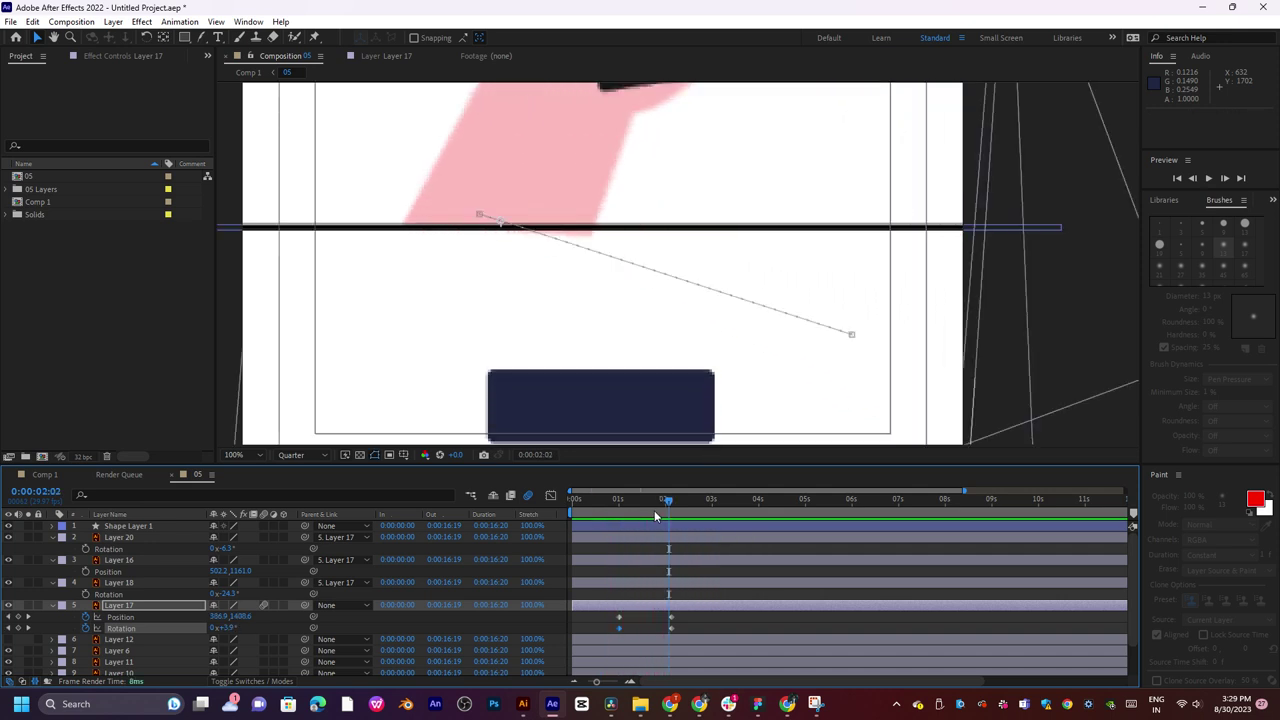
scroll(751, 214, "down", 1)
left_click_drag(751, 214, 716, 375)
key("v")
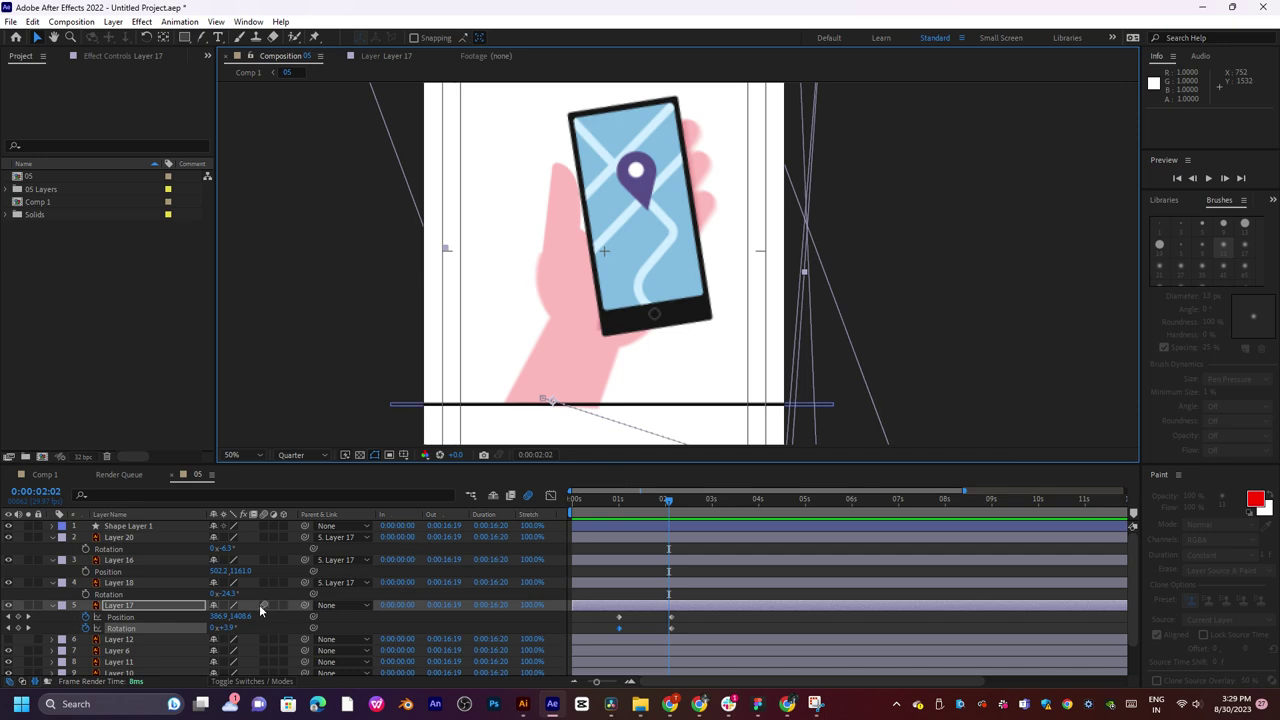
Check the hand's movement from 0:00:00:23 to 0:00:02:09, and toggle Layer 16's visibility to identify it.
key("space")
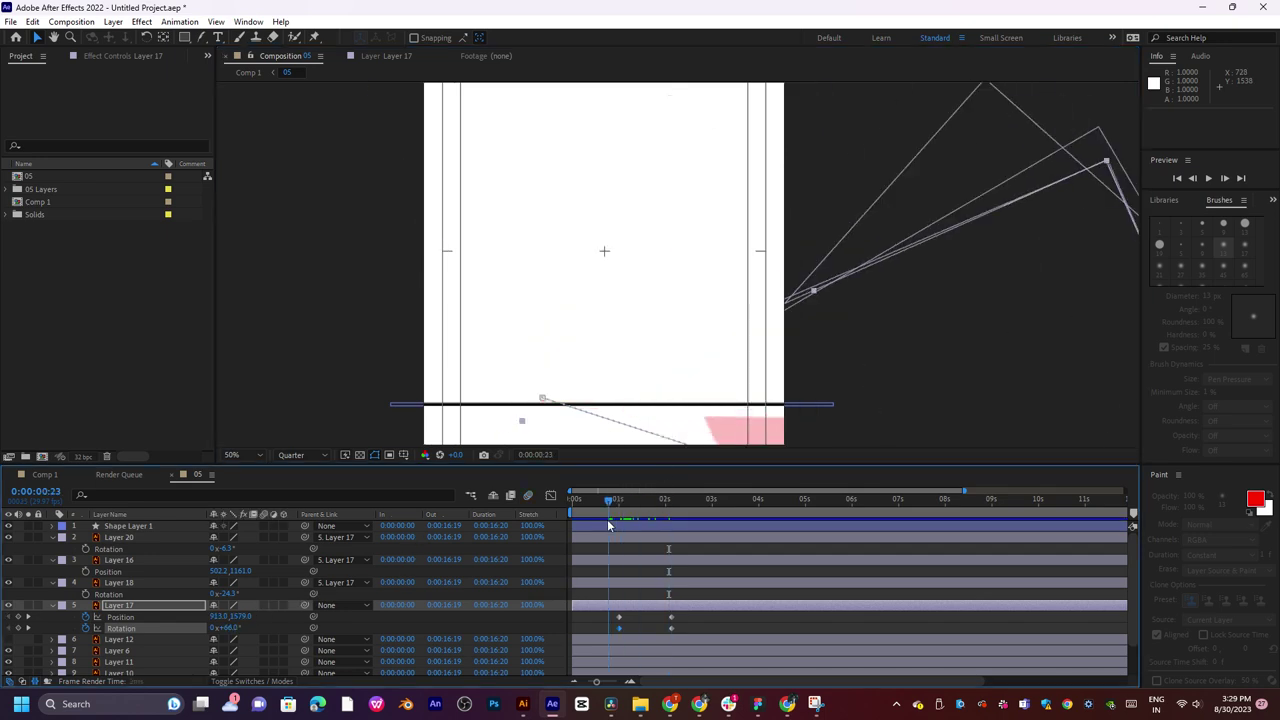
left_click_drag(630, 508, 680, 506)
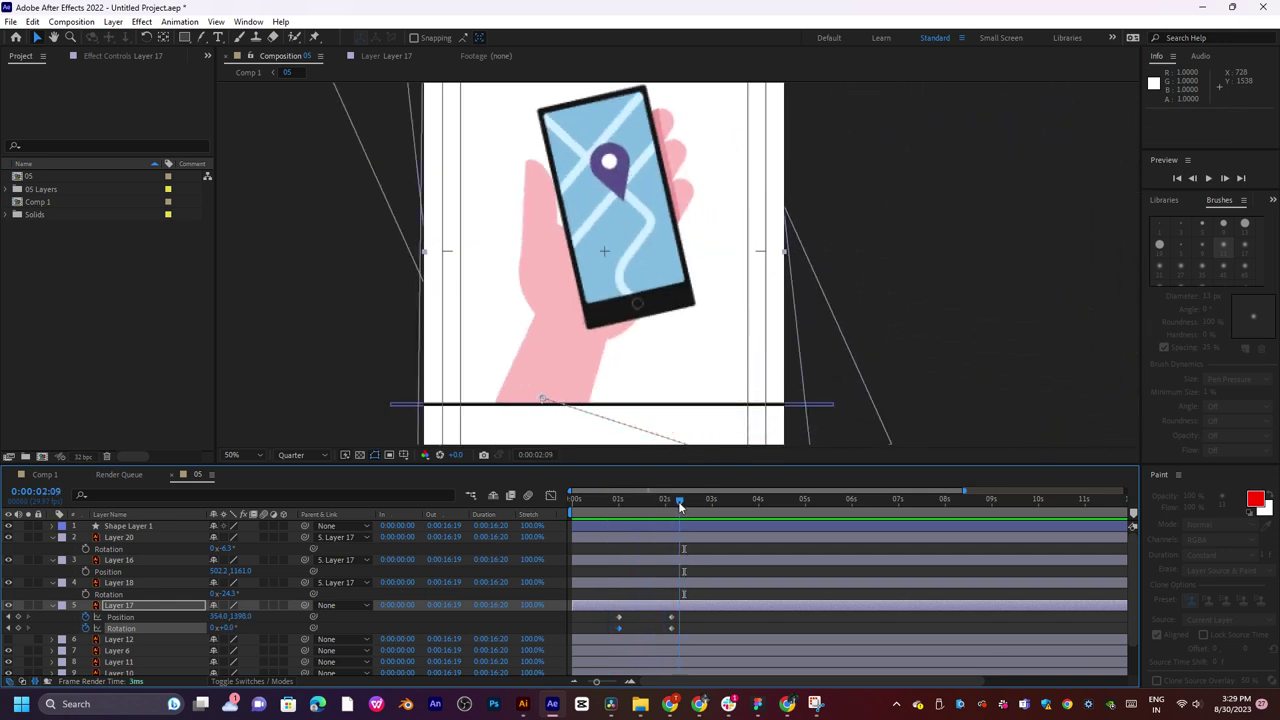
left_click(652, 560)
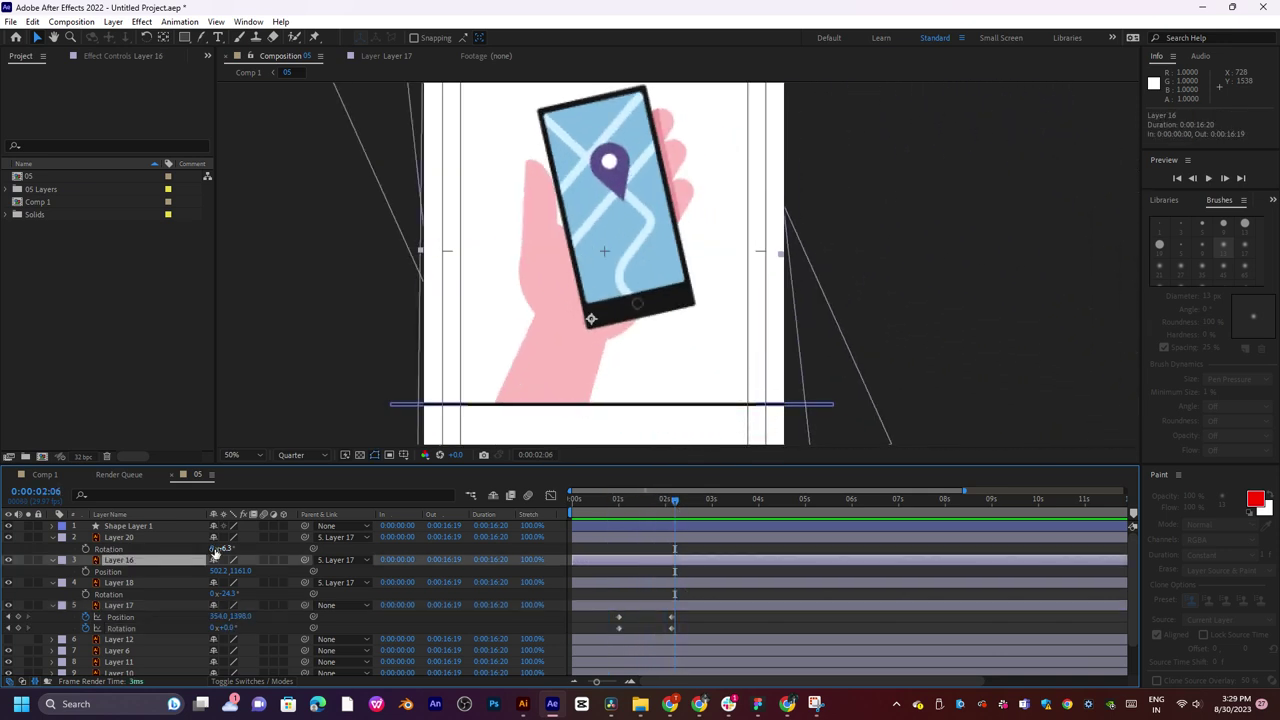
left_click(9, 561)
left_click(9, 561)
Switch to YouTube in the browser, play the Veetla Isai - Harris Jayaraj Hits Jukebox video and skip to near its end.
left_click(693, 709)
left_click(96, 8)
left_click(432, 298)
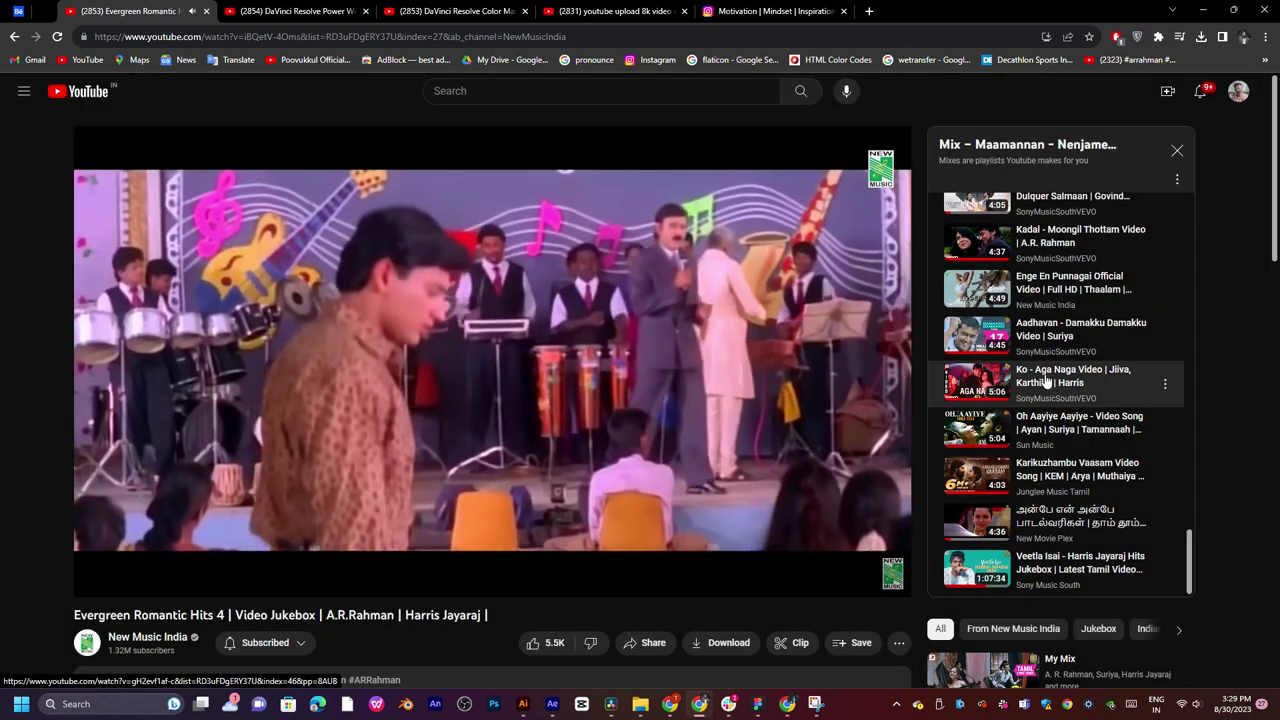
scroll(1044, 378, "down", 3)
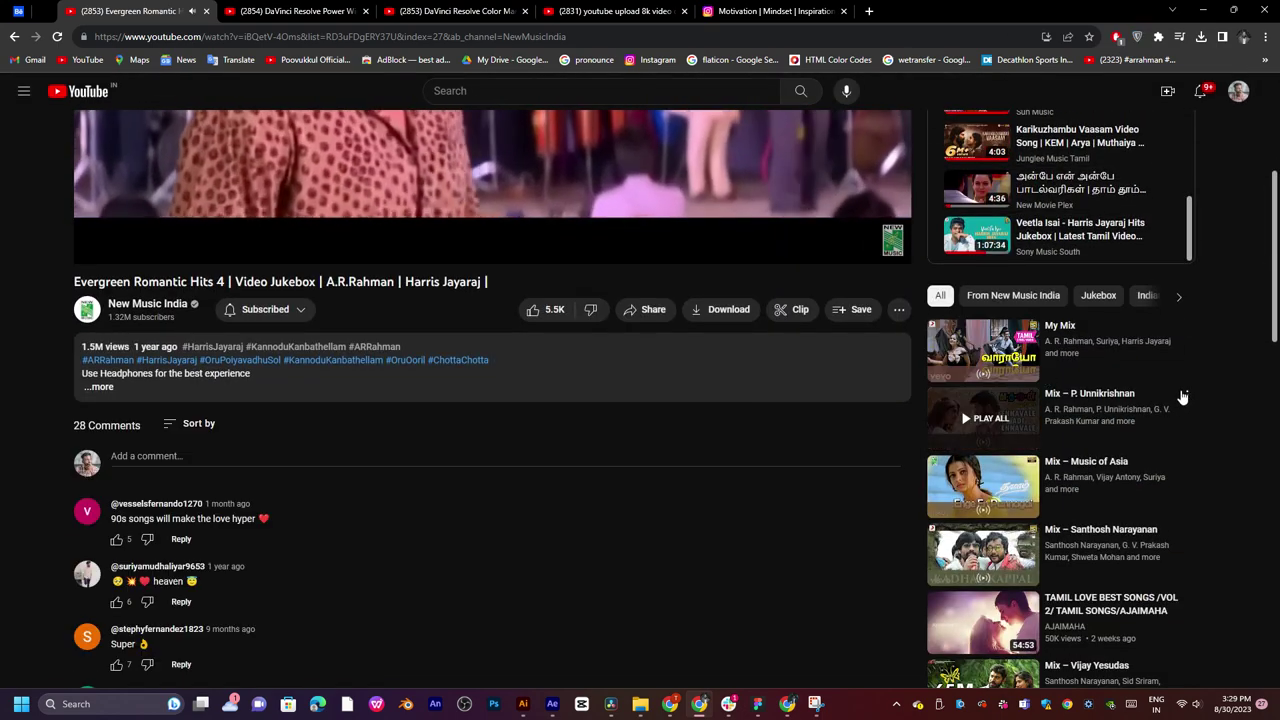
scroll(1182, 397, "up", 1)
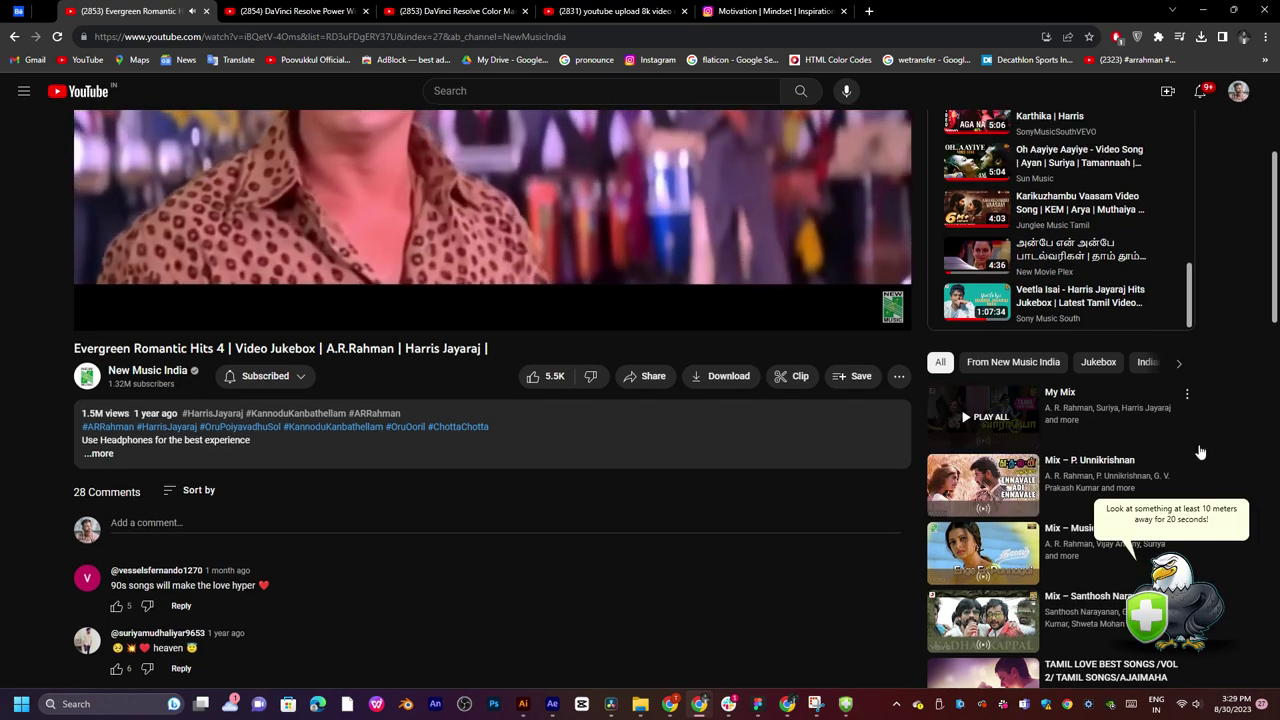
scroll(1105, 486, "up", 2)
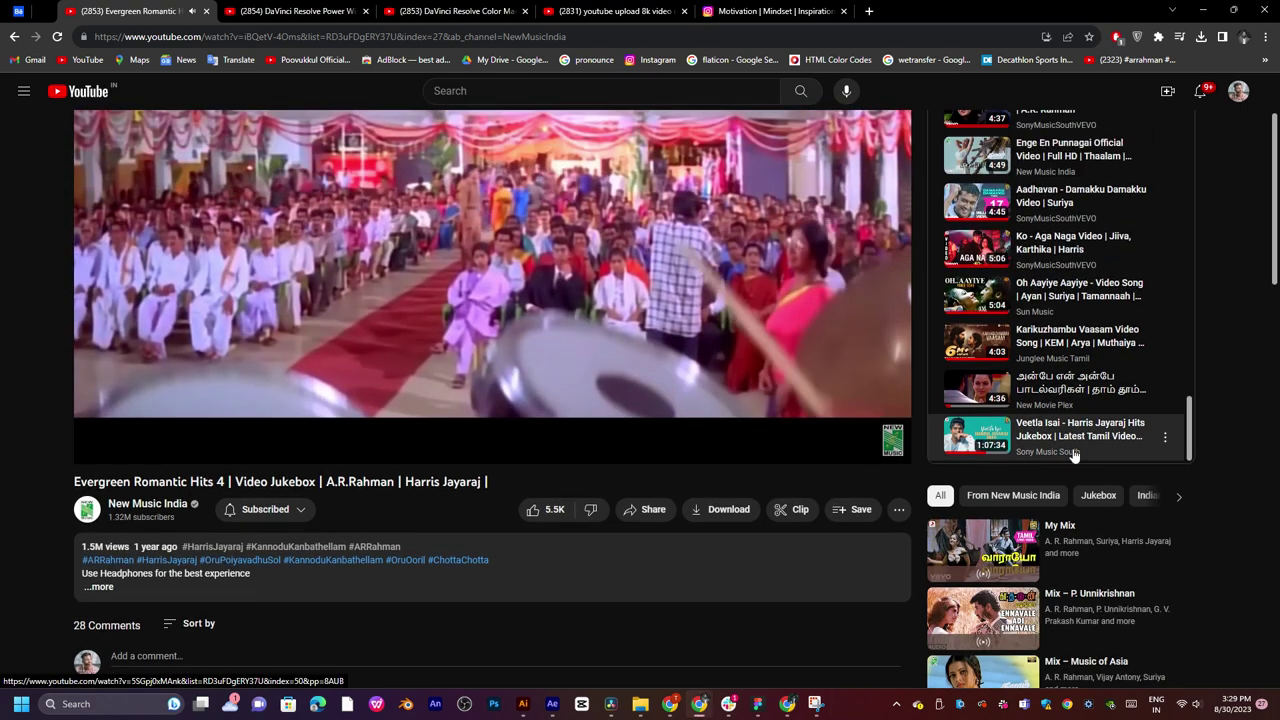
left_click(1065, 435)
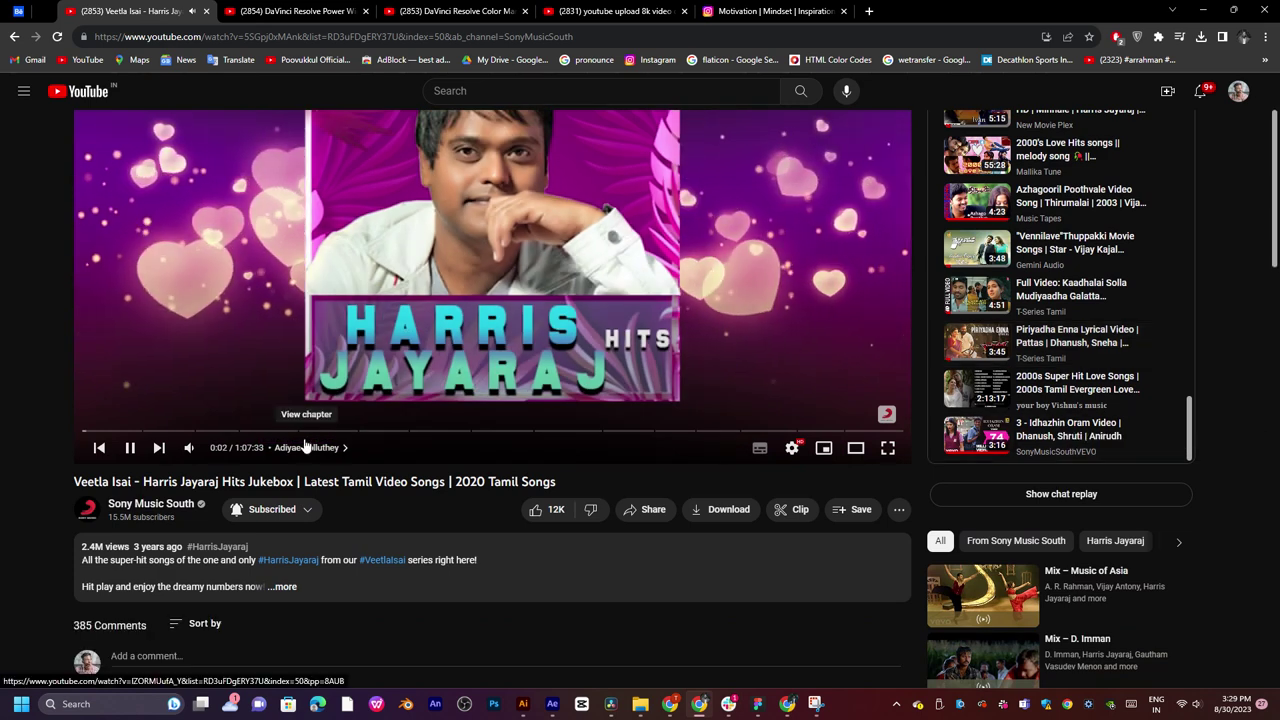
left_click_drag(364, 430, 829, 438)
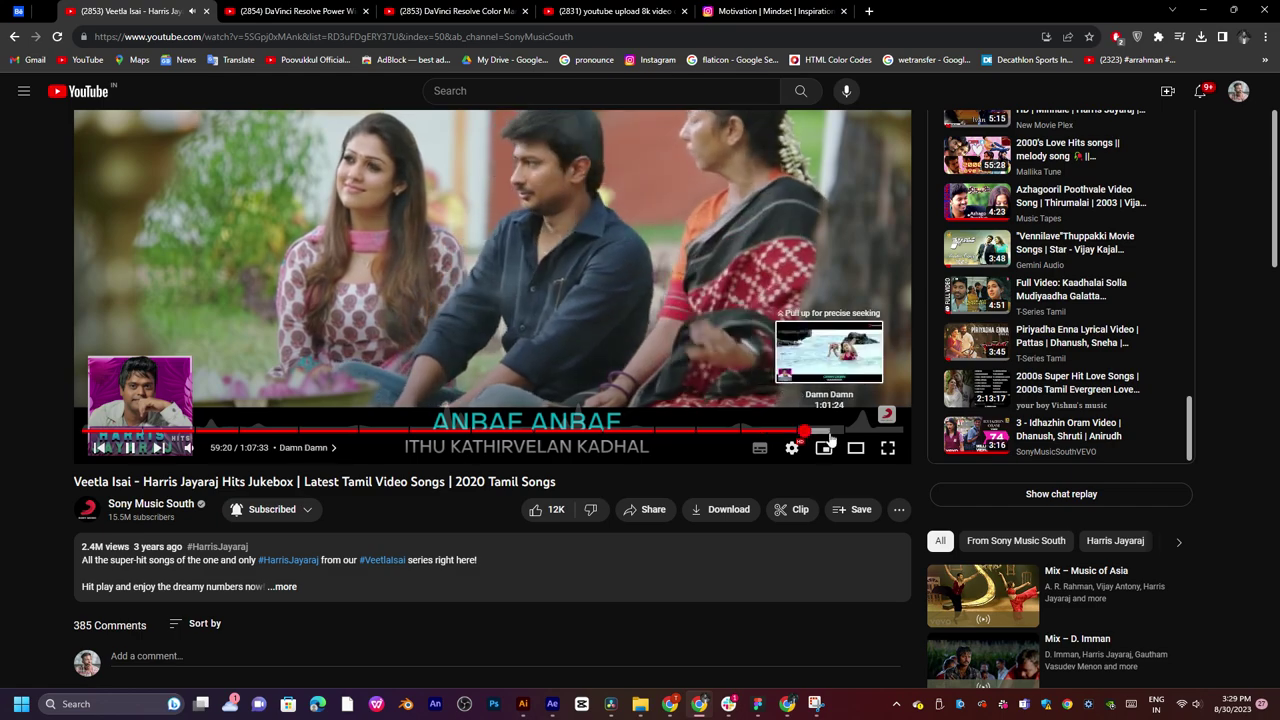
left_click(858, 437)
Play the "Vennilave" Thuppakki song from the YouTube mix and return to After Effects.
scroll(1061, 375, "down", 1)
scroll(1052, 320, "up", 1)
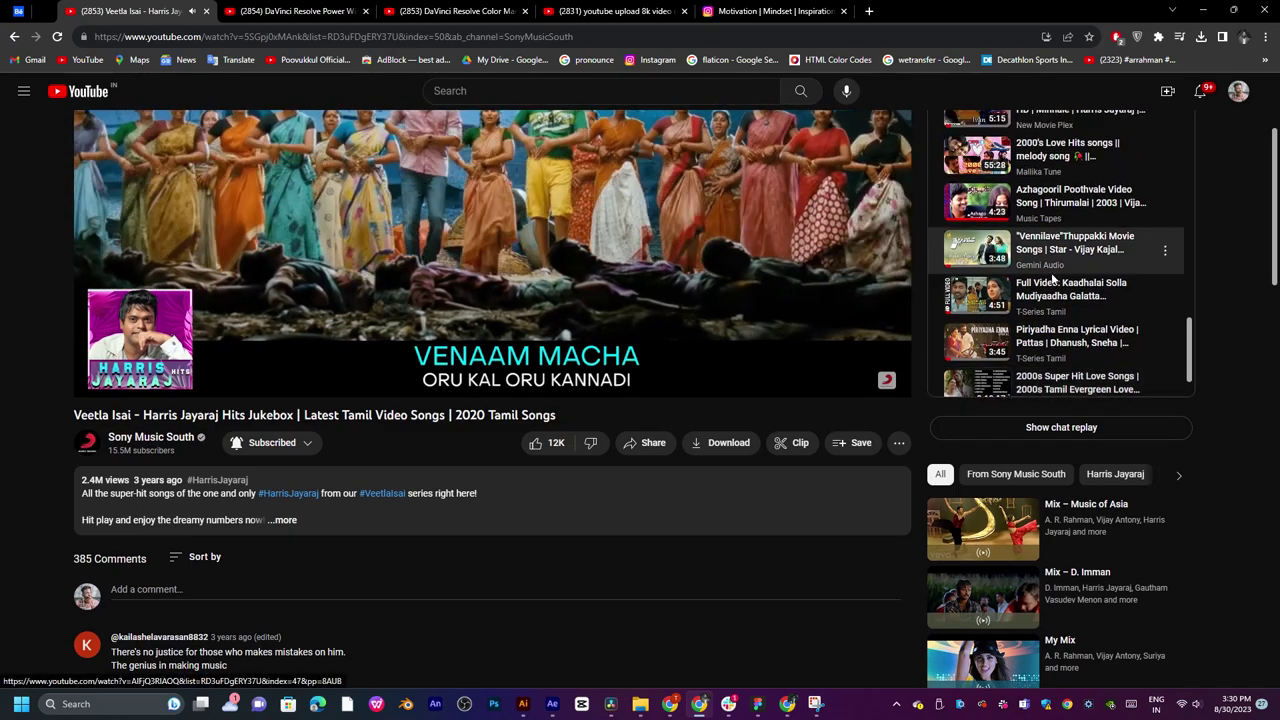
left_click(1060, 248)
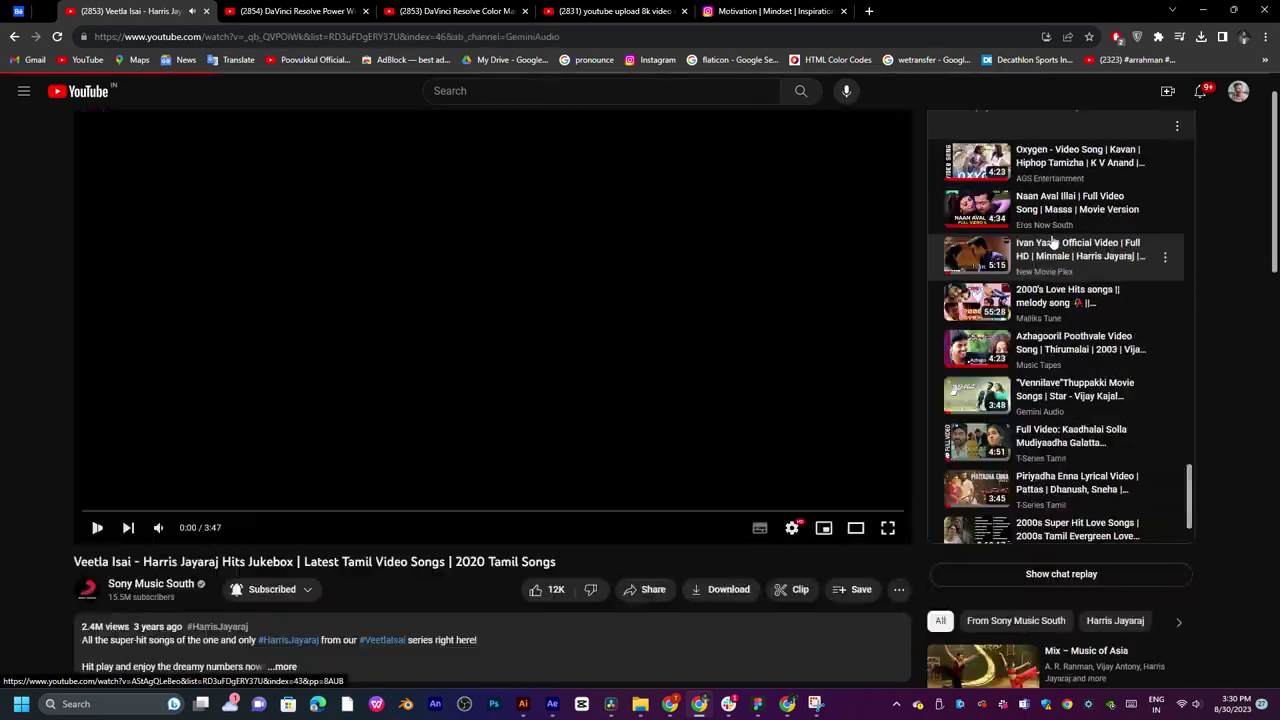
left_click(1199, 10)
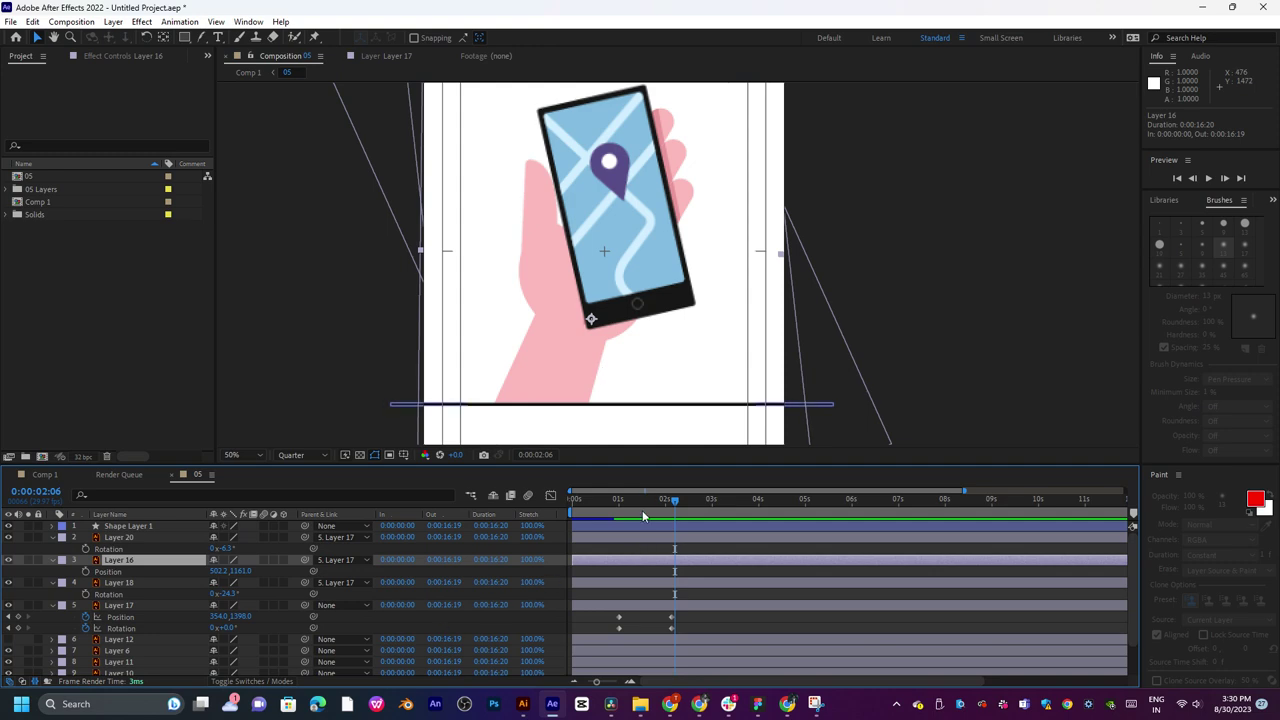
Start keyframing the rotation of the map pin on Layer 20, placing its first keyframe at 0:00:02:14.
left_click(136, 538)
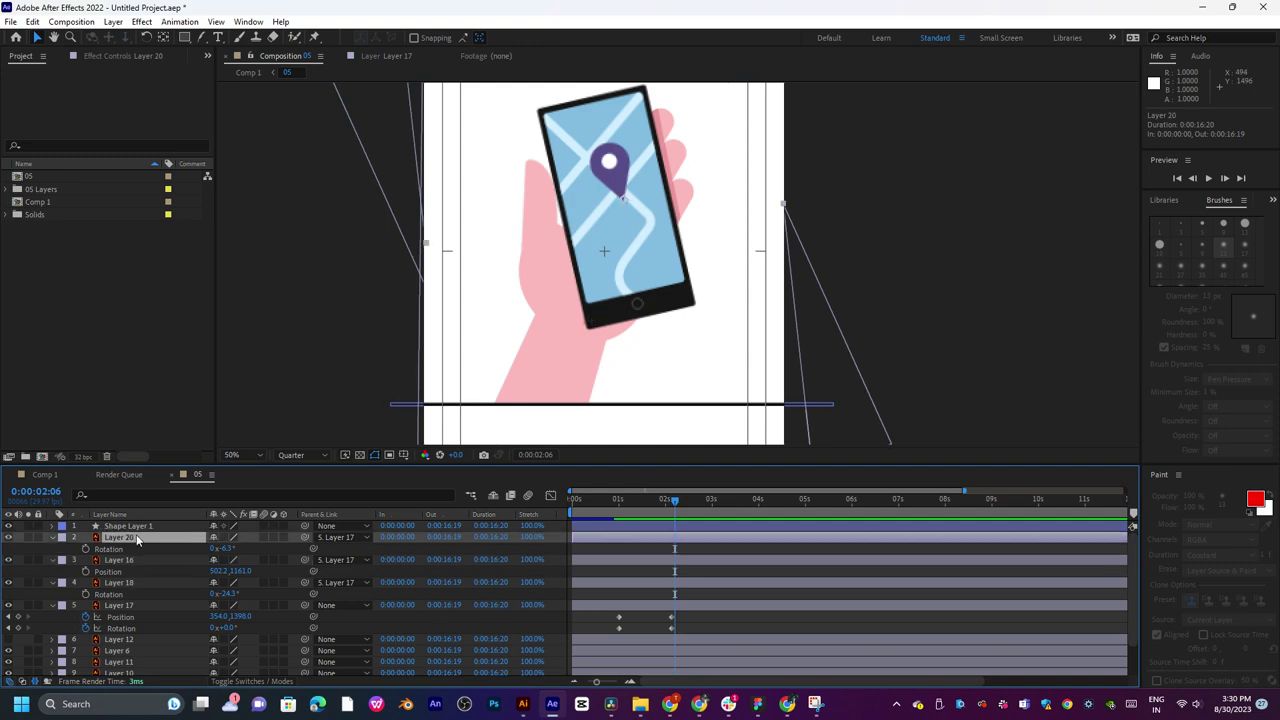
mouse_move(672, 507)
left_mouse_down()
mouse_move(651, 507)
mouse_move(674, 508)
left_mouse_up()
left_click(85, 549)
left_click(688, 510)
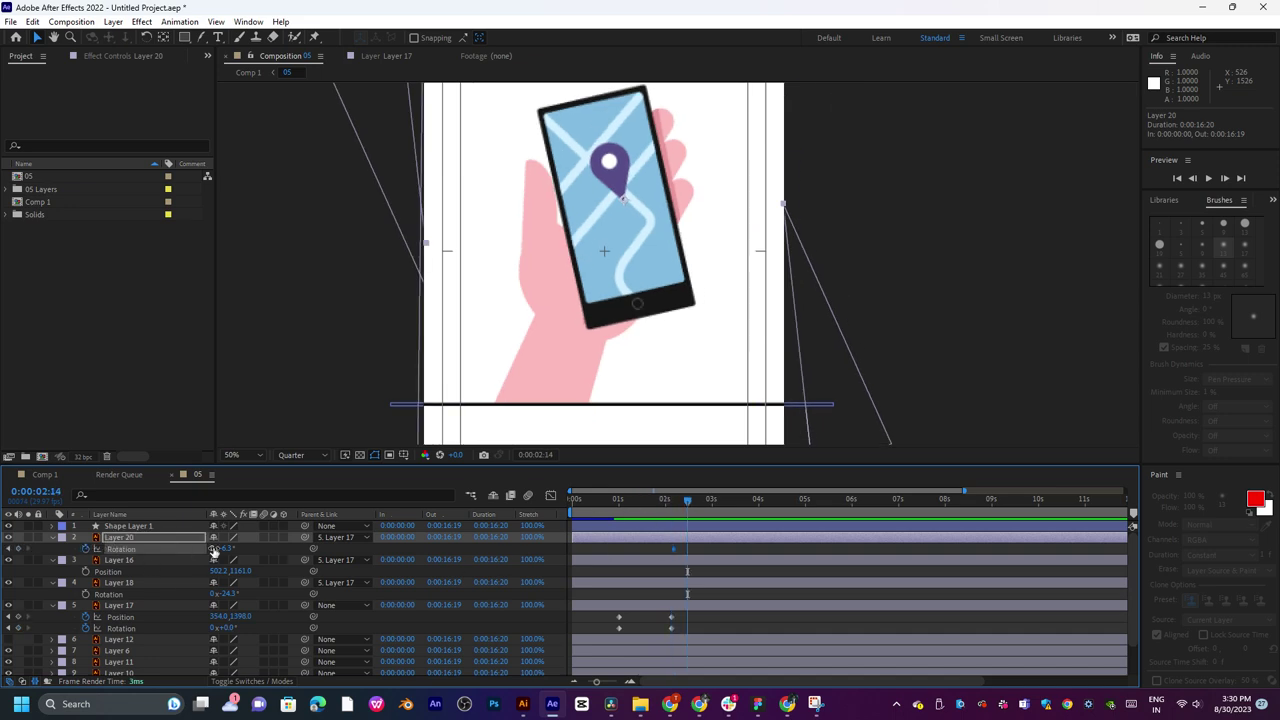
left_click_drag(226, 548, 240, 548)
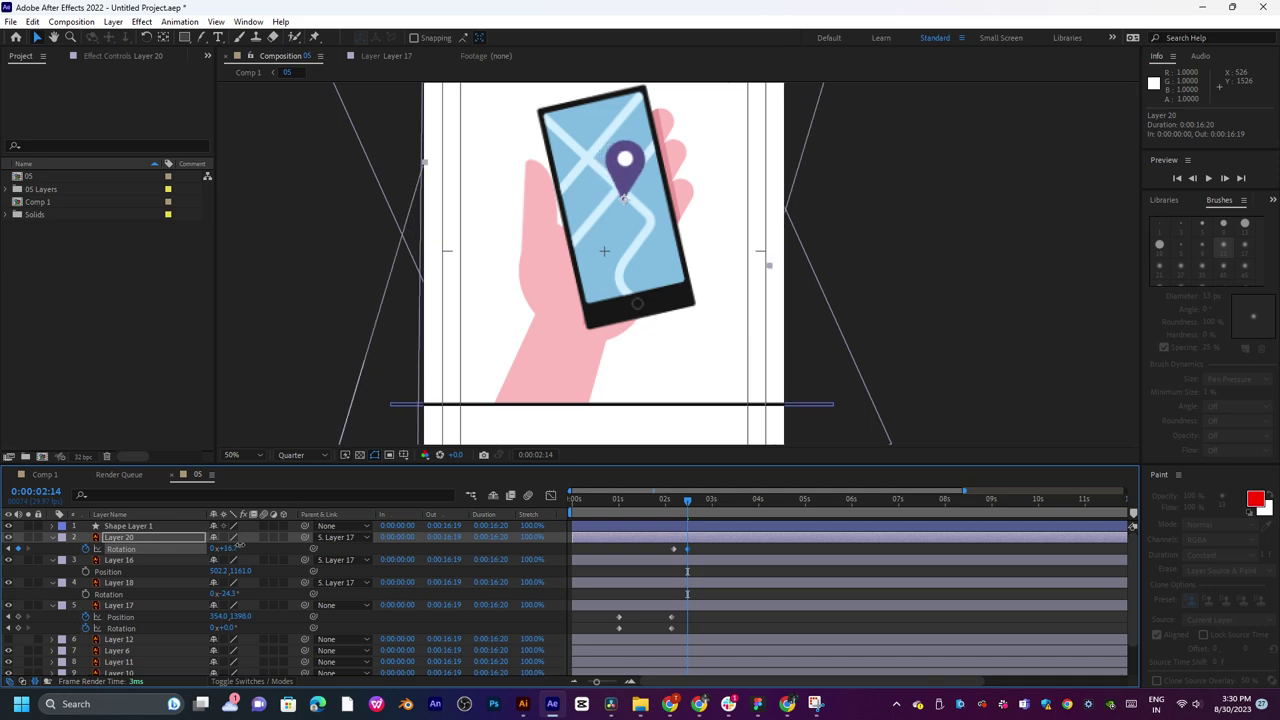
key("ctrl+z")
left_click_drag(673, 549, 717, 505)
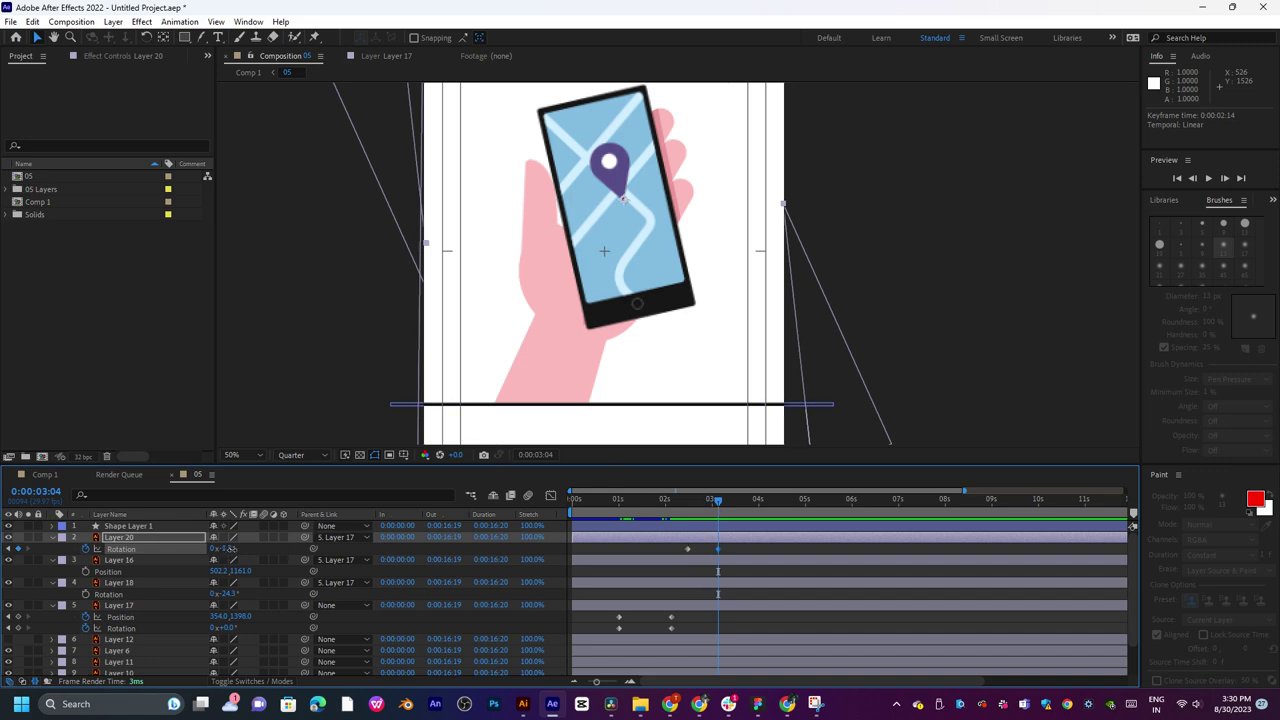
Set Layer 20's rotation to 4.7° at 0:00:03:04 and -14.3° just after 0:00:03:15, and preview the pin's swing.
left_click_drag(228, 549, 236, 549)
left_click_drag(693, 507, 736, 507)
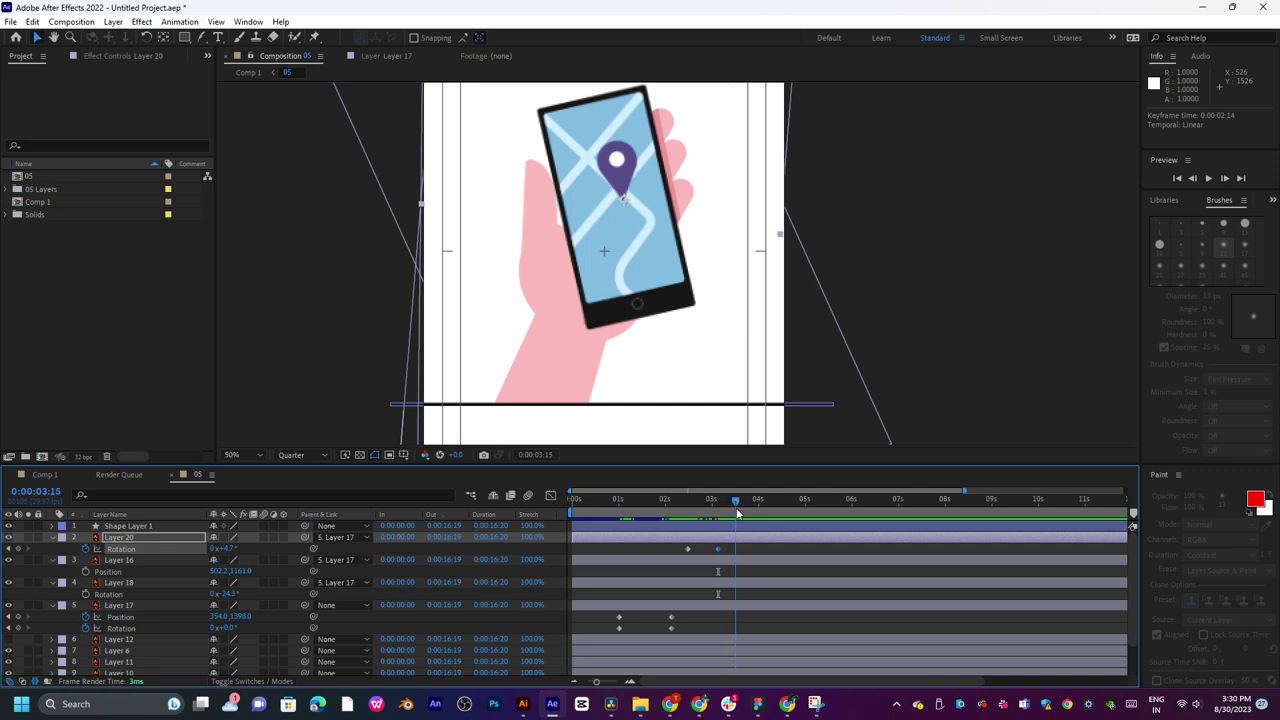
left_click_drag(228, 549, 219, 549)
key("space")
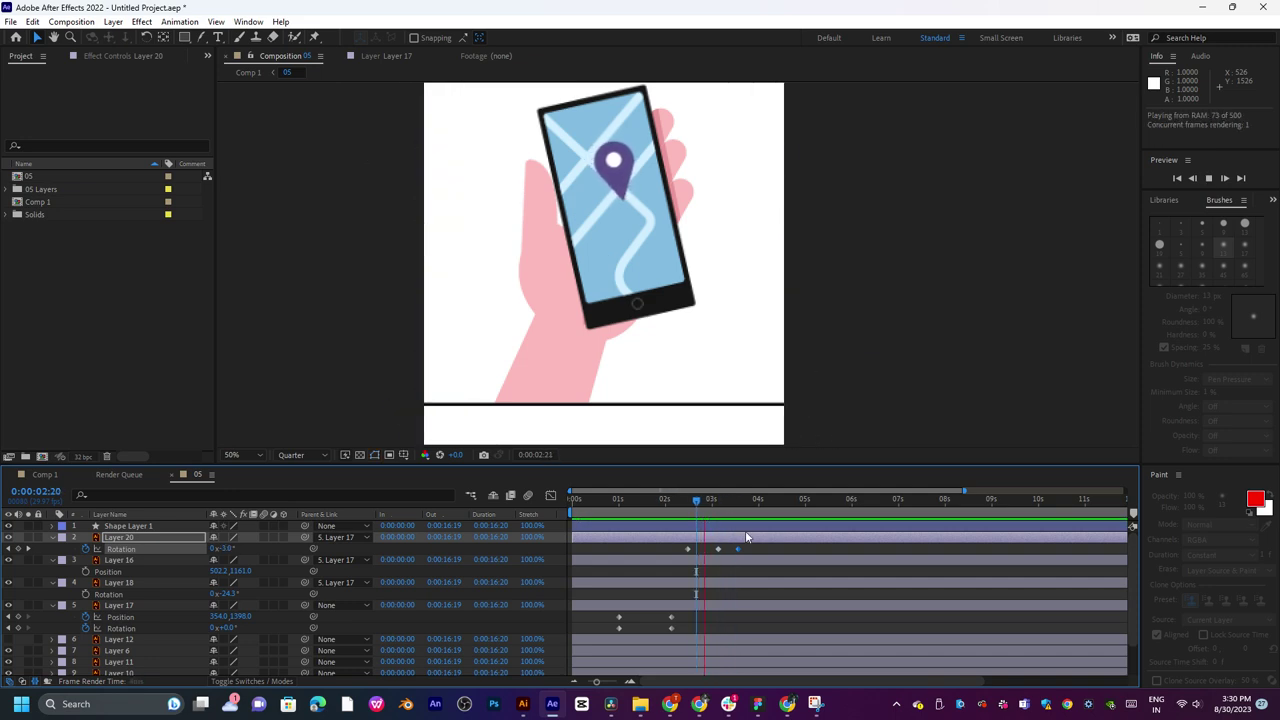
key("space")
Move Layer 20's middle rotation keyframe slightly earlier, apply Easy Ease to all three rotation keyframes, and preview the motion.
left_click_drag(719, 549, 690, 557)
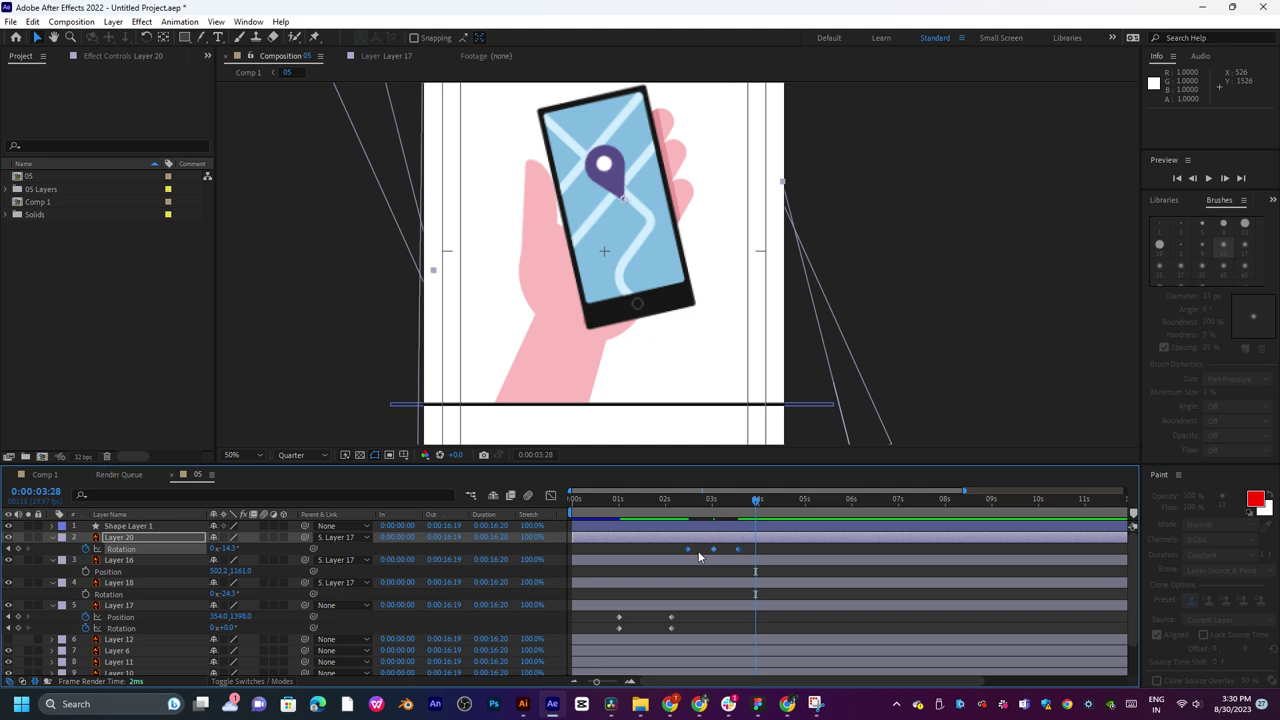
right_click(715, 556)
mouse_move(840, 541)
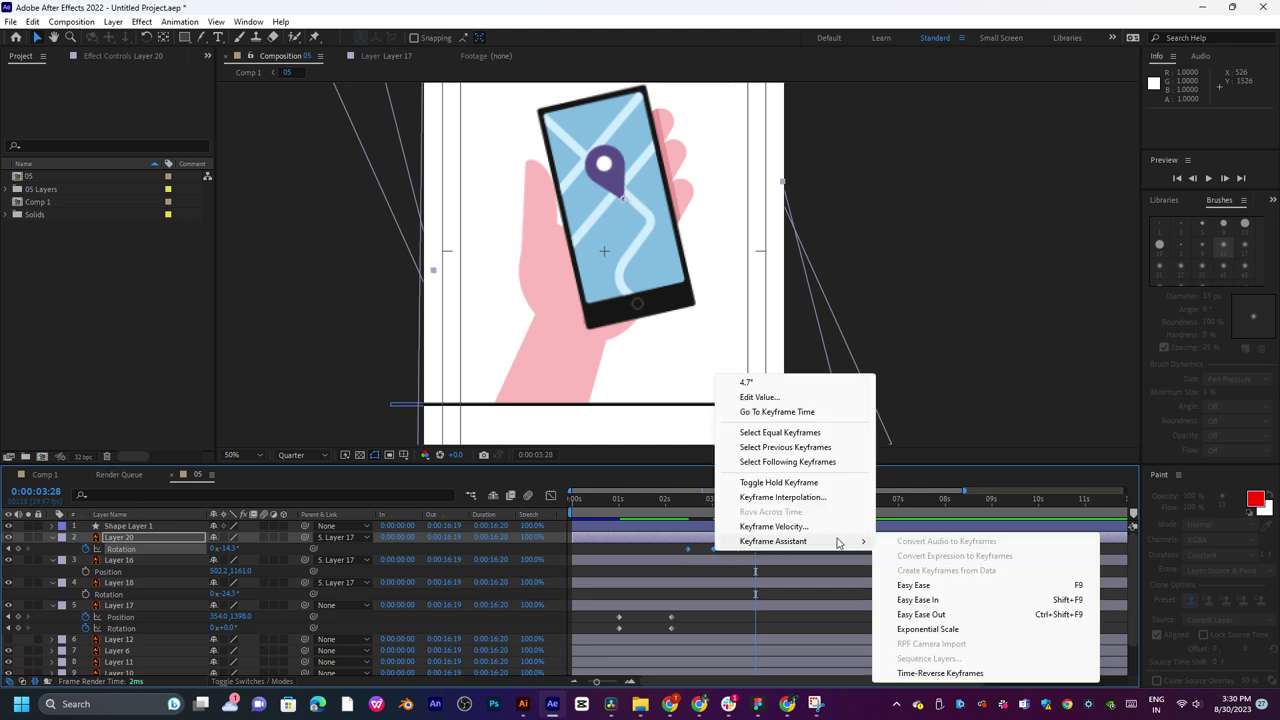
left_click(917, 586)
left_click(694, 502)
key("space")
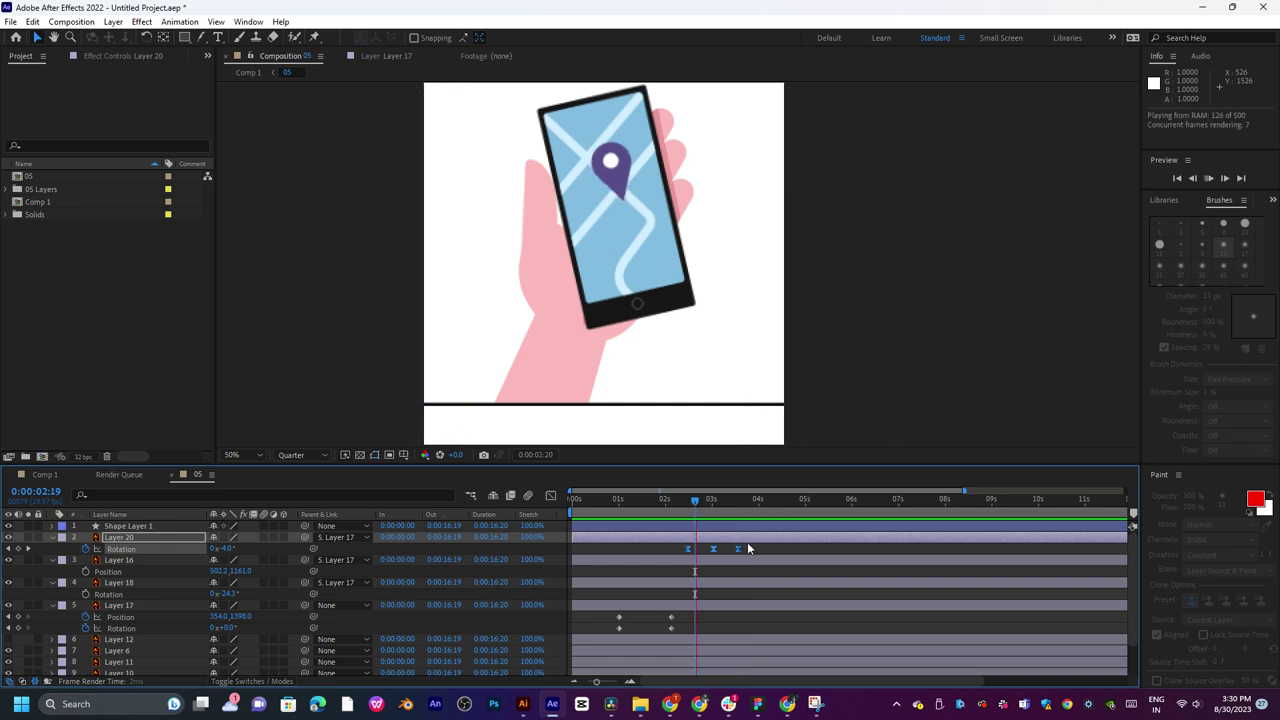
Extend the pin's swing on Layer 20 with a rotation of about -5.3° at 0:00:04:00 and another keyframe about ten frames on.
left_click_drag(749, 500, 759, 507)
left_click_drag(229, 549, 237, 548)
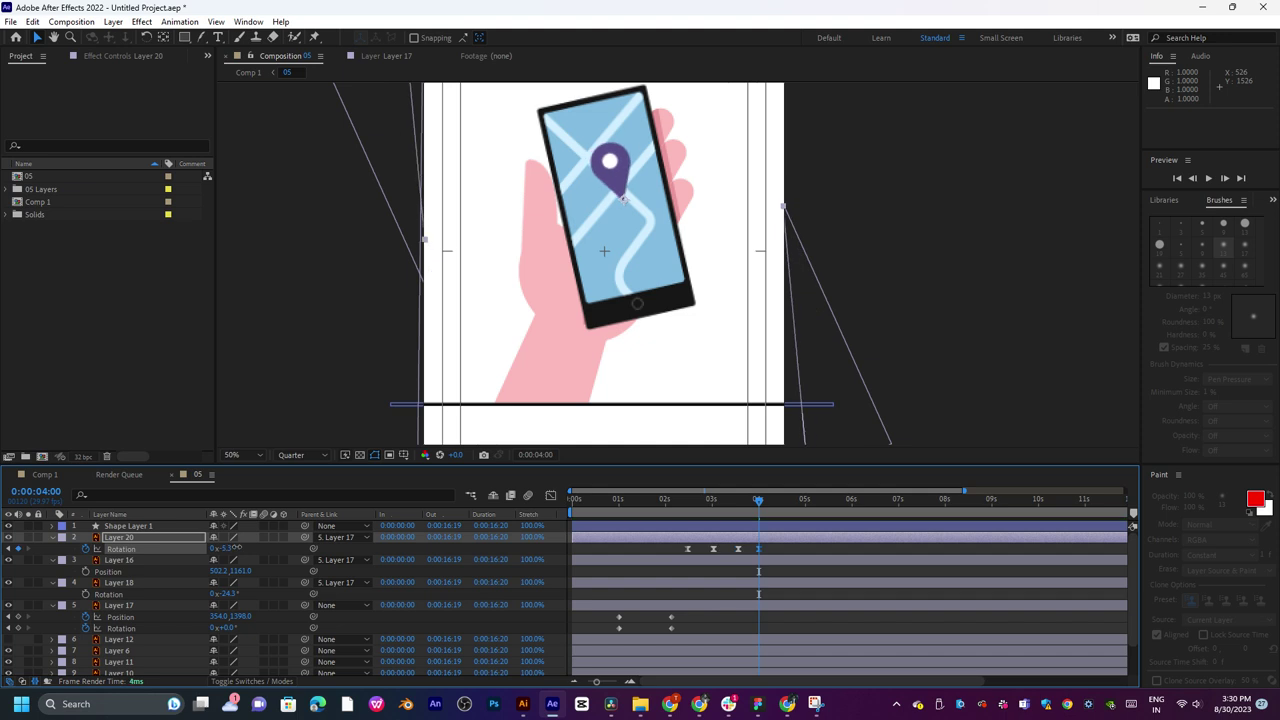
left_click(773, 505)
left_click_drag(774, 508, 775, 508)
left_click_drag(226, 552, 238, 550)
key("space")
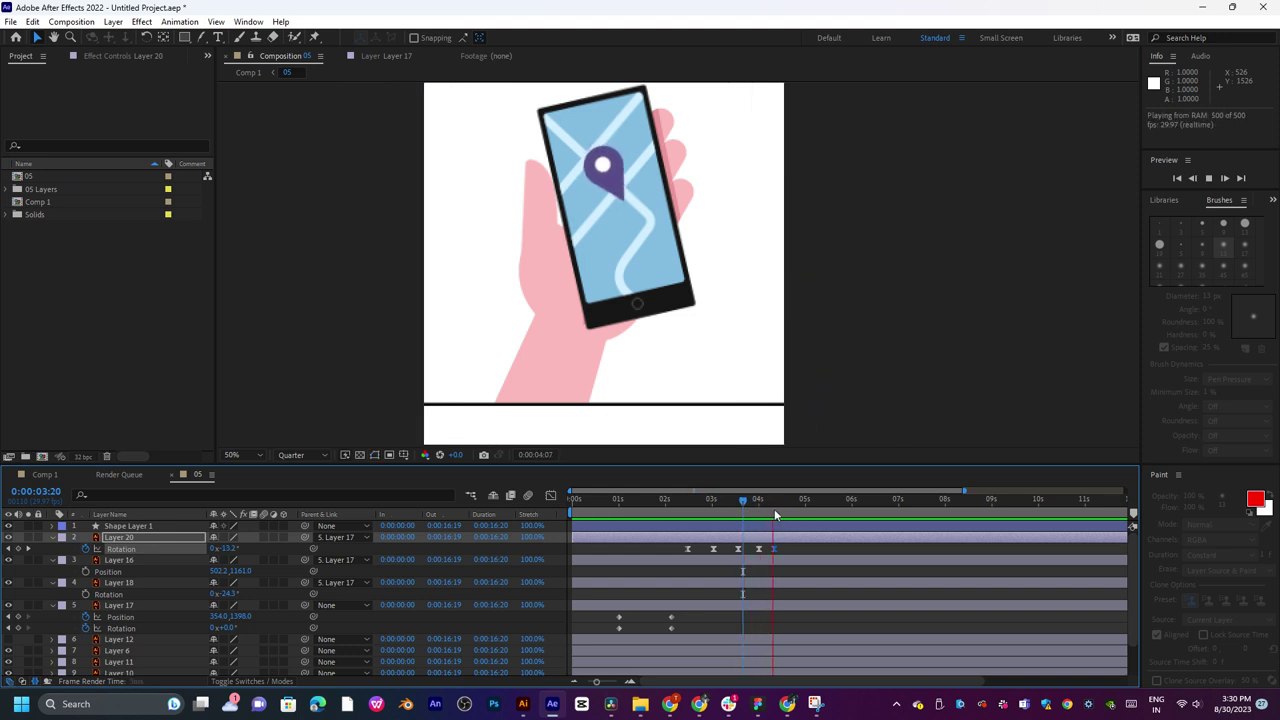
Shift Layer 20 with its rotation keyframes slightly later, start the layer at 0:00:02:03, and preview the pin's appearance.
left_click_drag(785, 538, 701, 535)
key("ctrl+z")
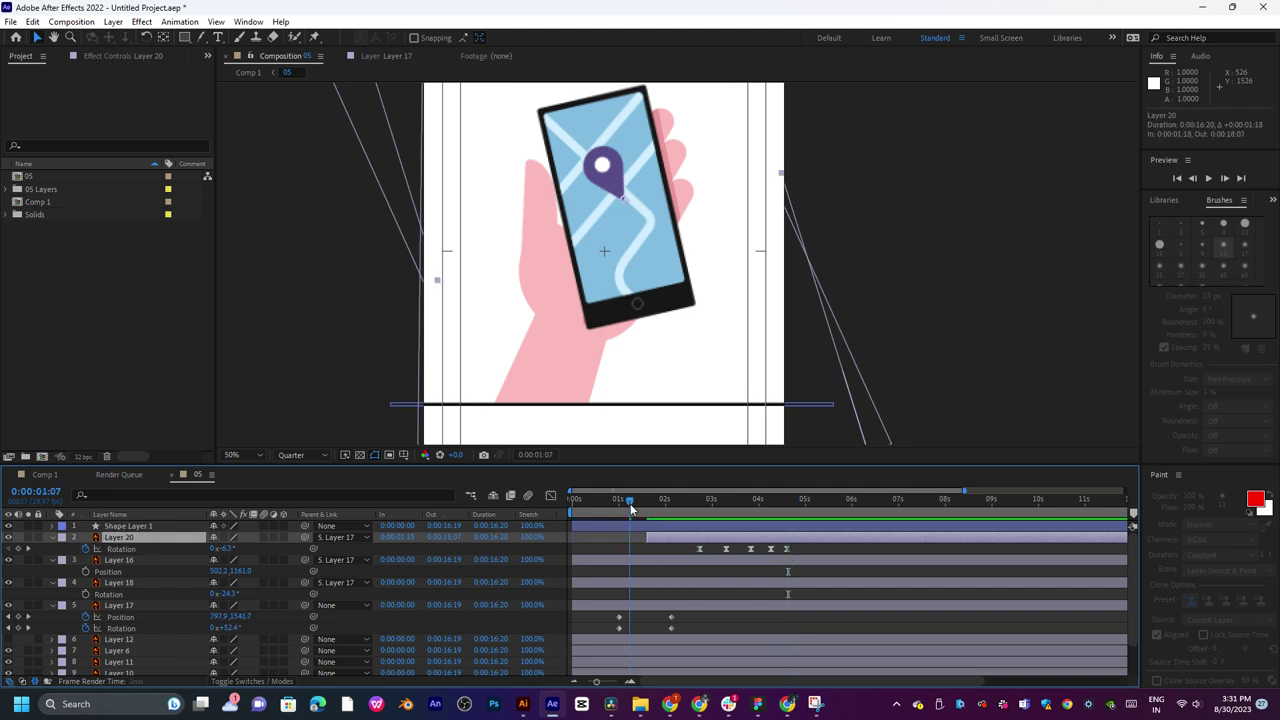
key("space")
left_click_drag(662, 506, 684, 535)
left_click(656, 502)
key("space")
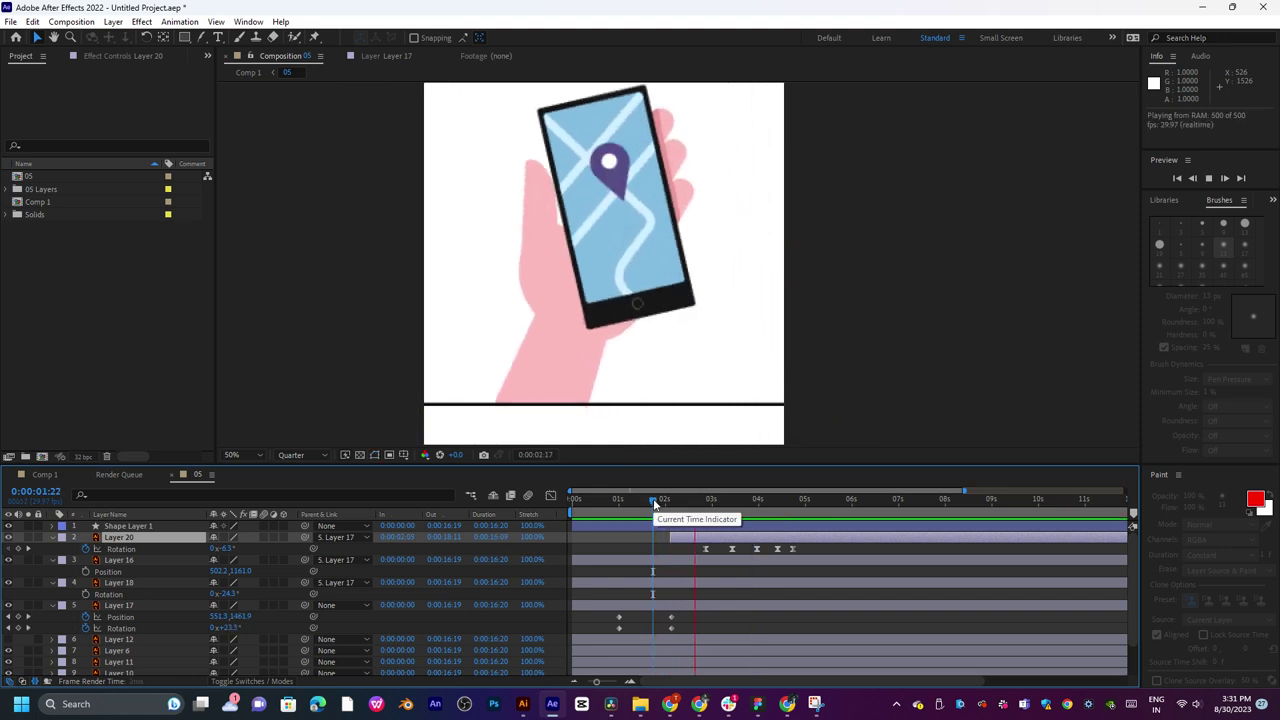
key("space")
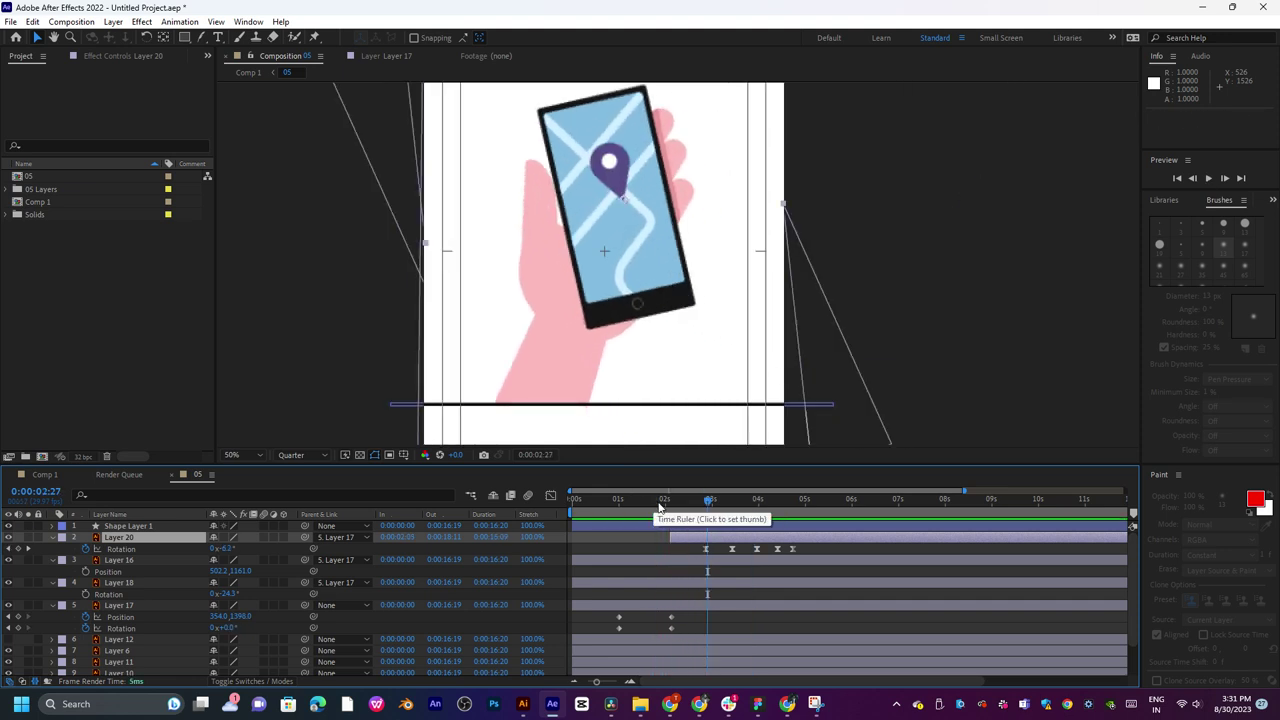
Add a 100% scale keyframe to Layer 20 and place it at 0:00:02:25.
left_click(684, 517)
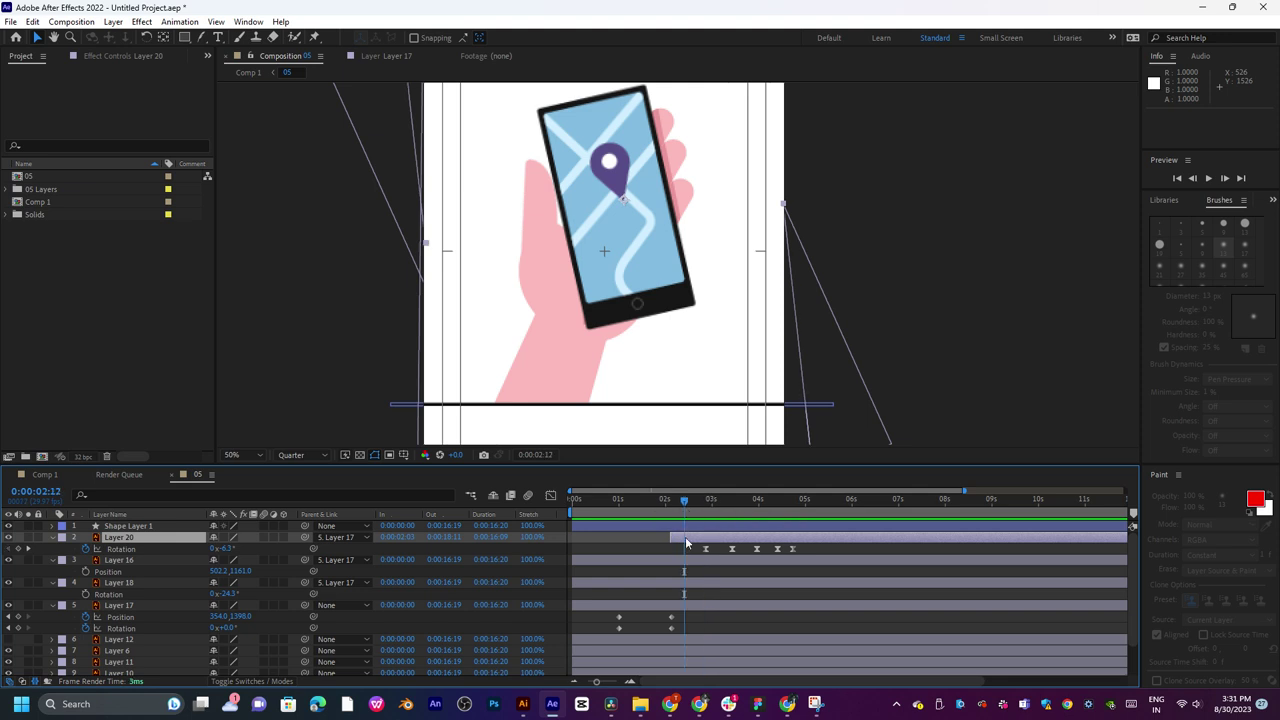
key("shift+s")
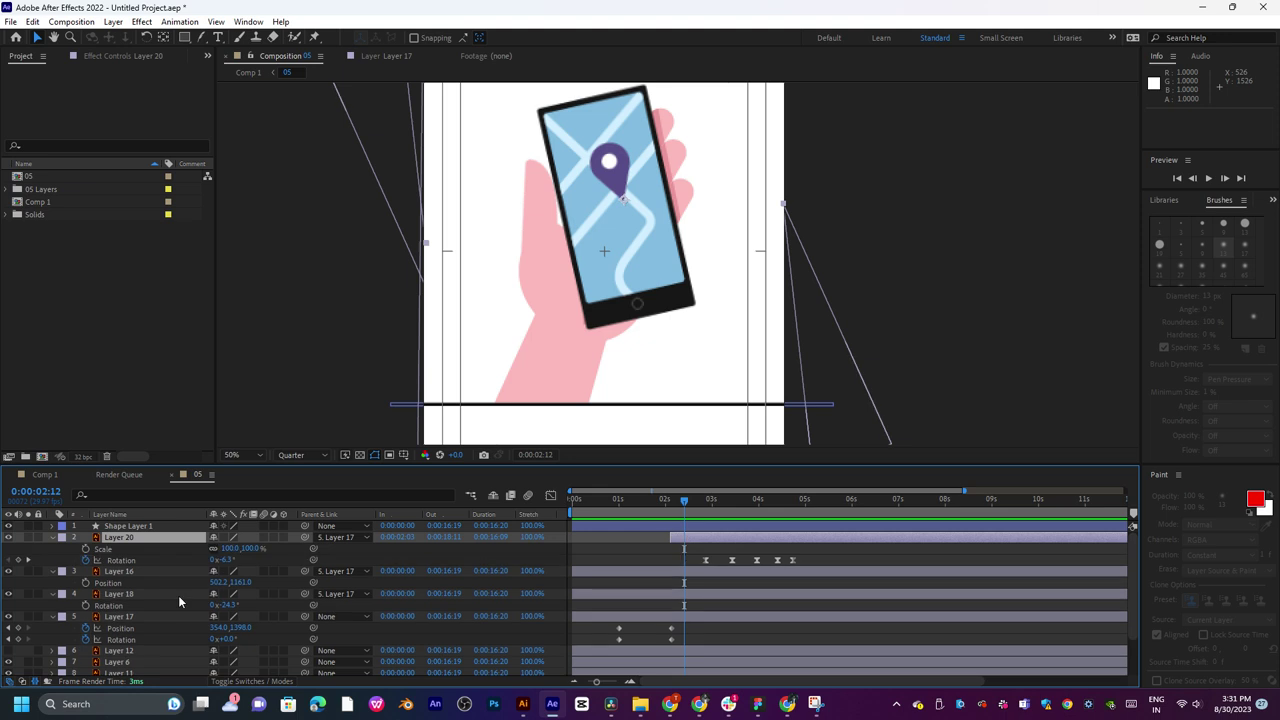
left_click(86, 549)
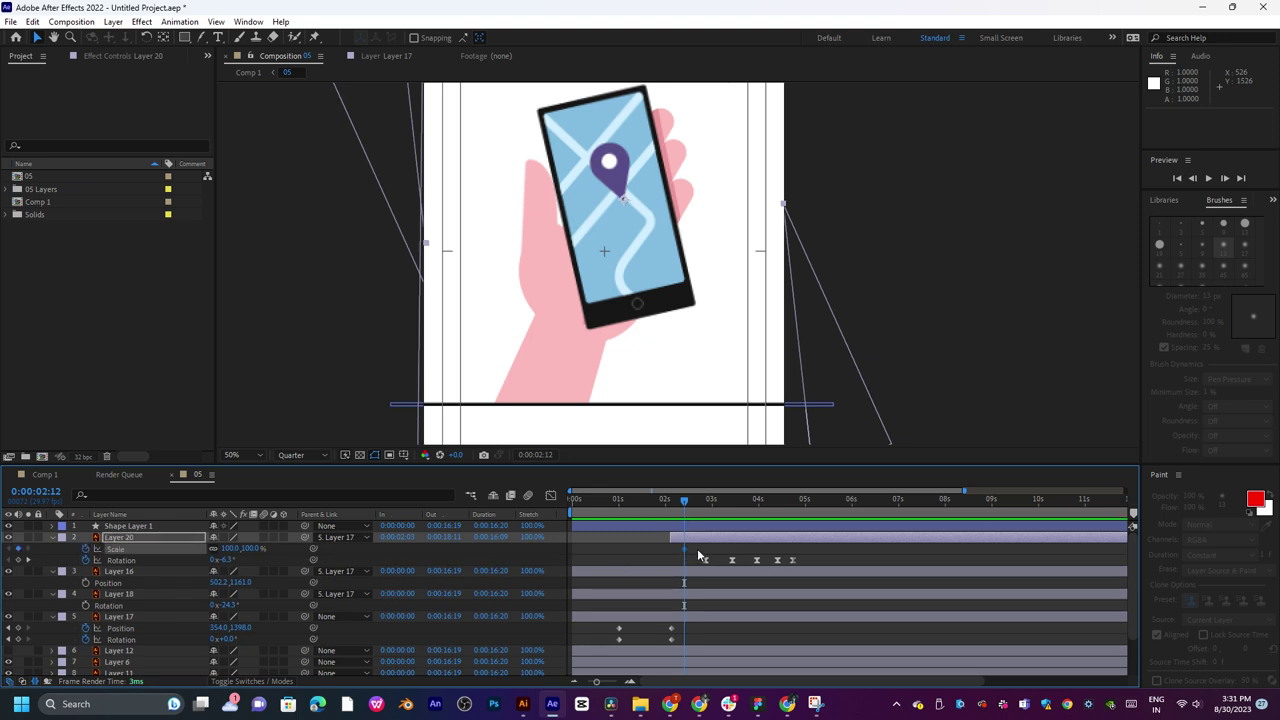
left_click(697, 548)
left_click_drag(684, 548, 704, 548)
Keyframe Layer 20's scale at 0% and place that keyframe at 0:00:02:05.
left_click_drag(229, 548, 177, 547)
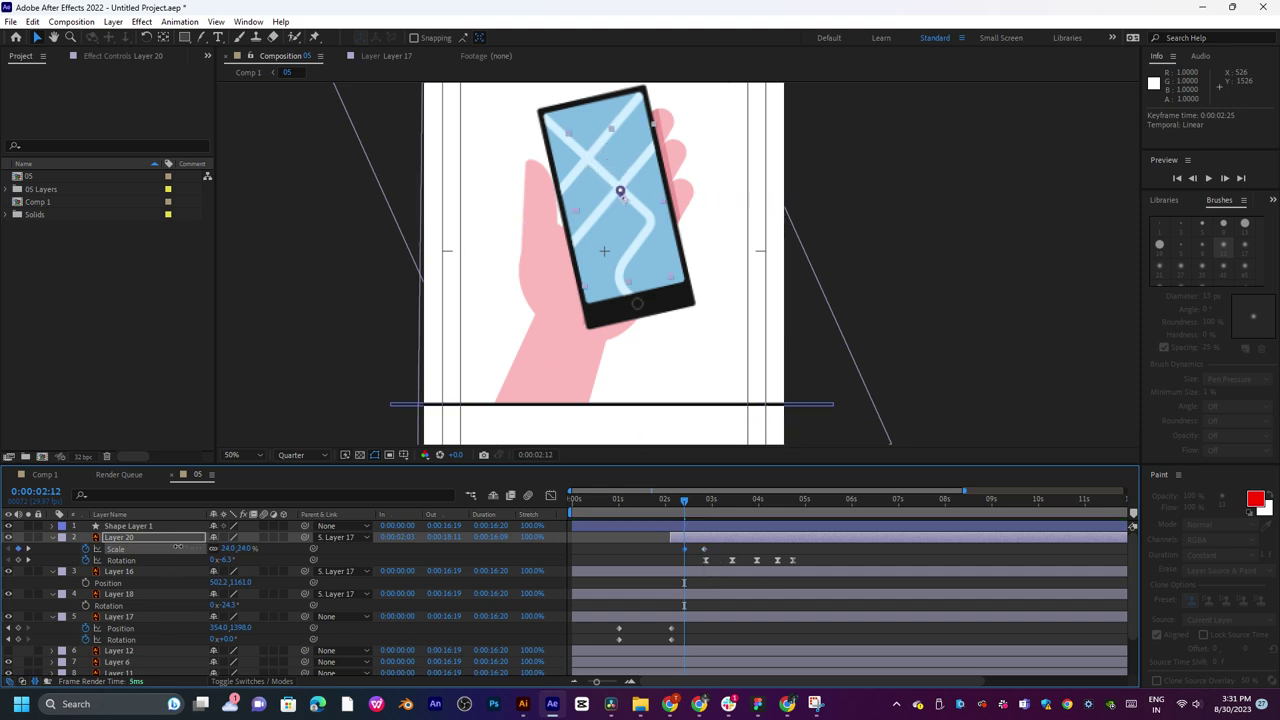
left_click(230, 548)
type("0")
key("Return")
left_click_drag(680, 550, 672, 550)
Set Layer 20's scale to 135% at 0:00:02:18 and preview the pin popping up.
left_click(693, 502)
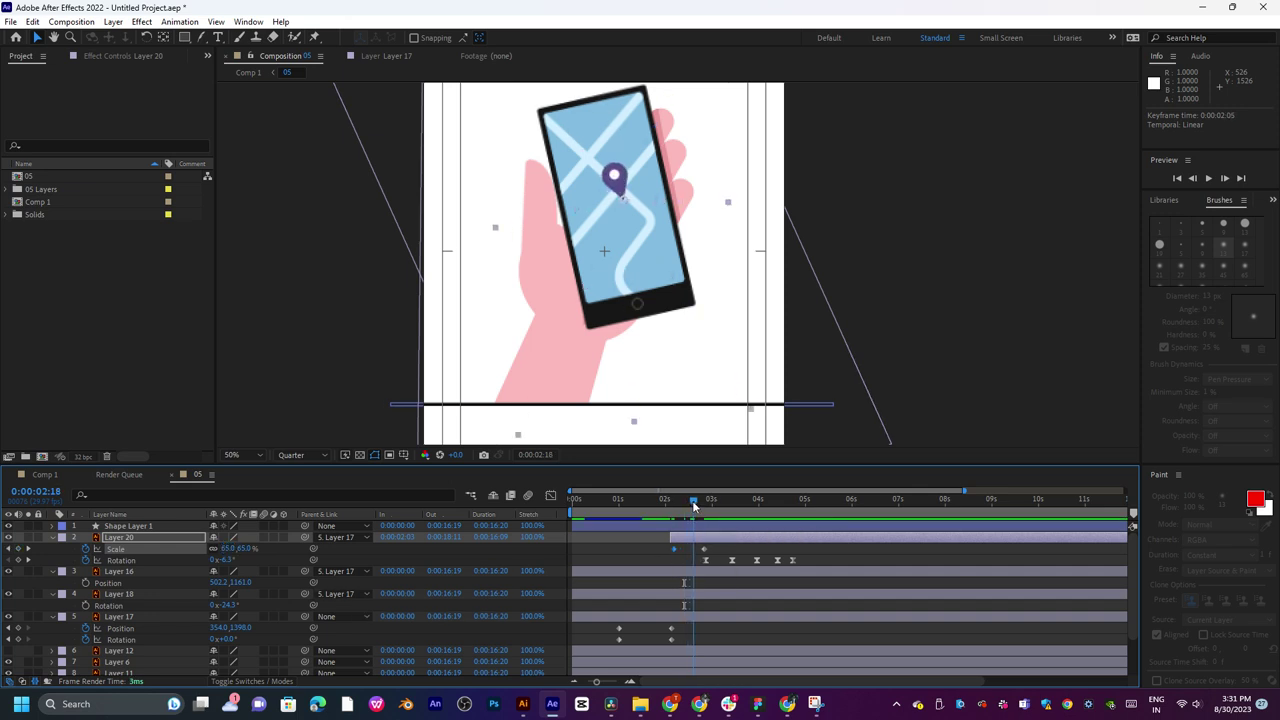
left_click(230, 549)
type("135")
key("Return")
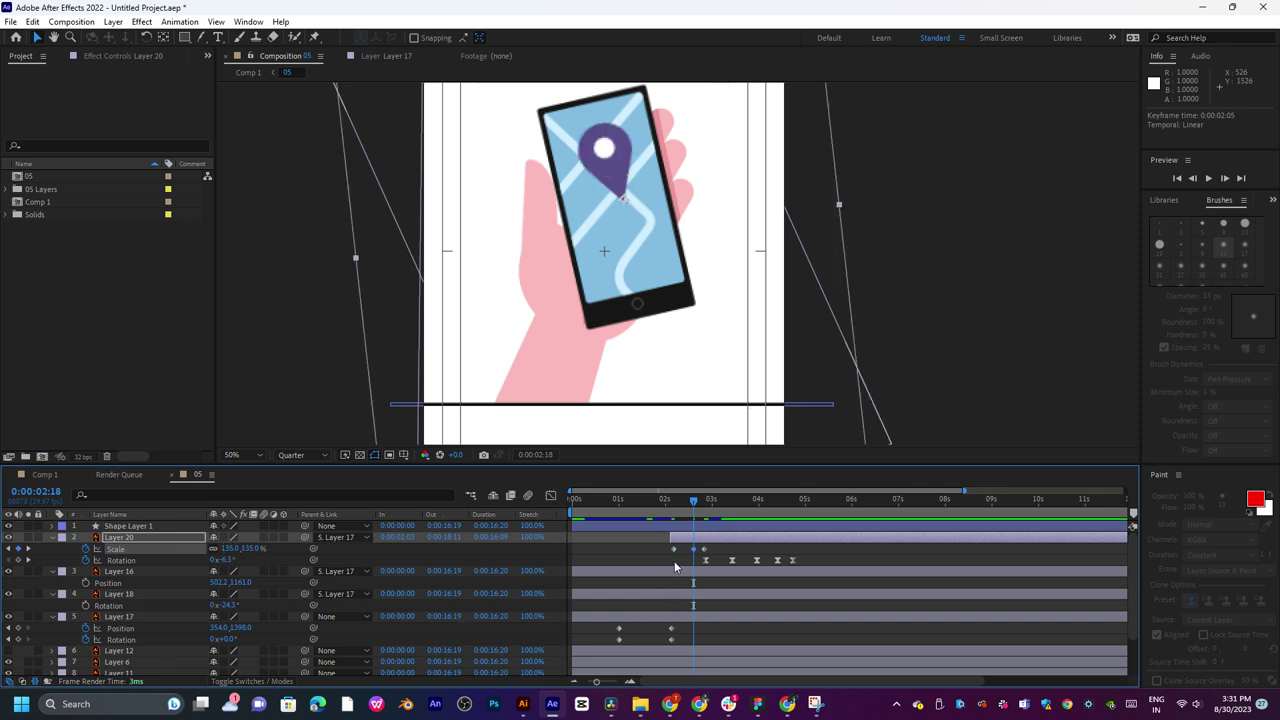
left_click(668, 500)
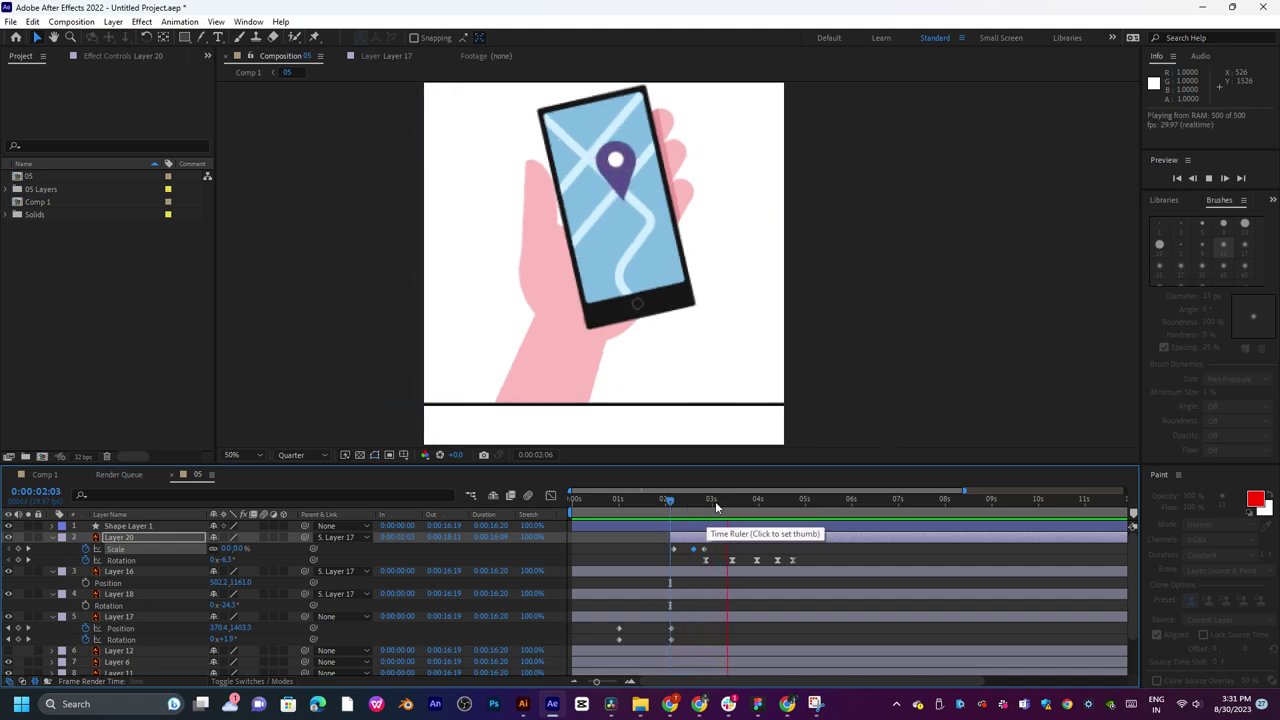
left_click(727, 500)
Move Layer 20's last scale keyframe to 0:00:02:27 and set its value to 90%.
left_click(695, 500)
left_click_drag(705, 548, 708, 548)
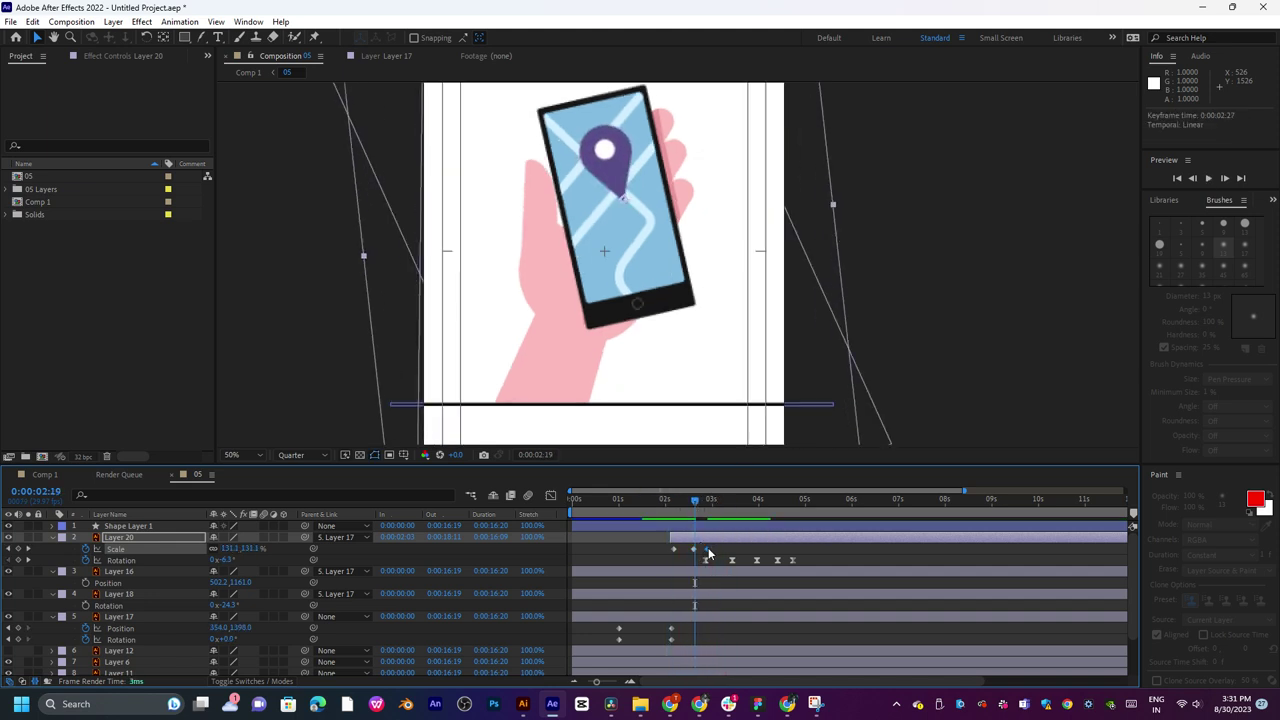
left_click(707, 502)
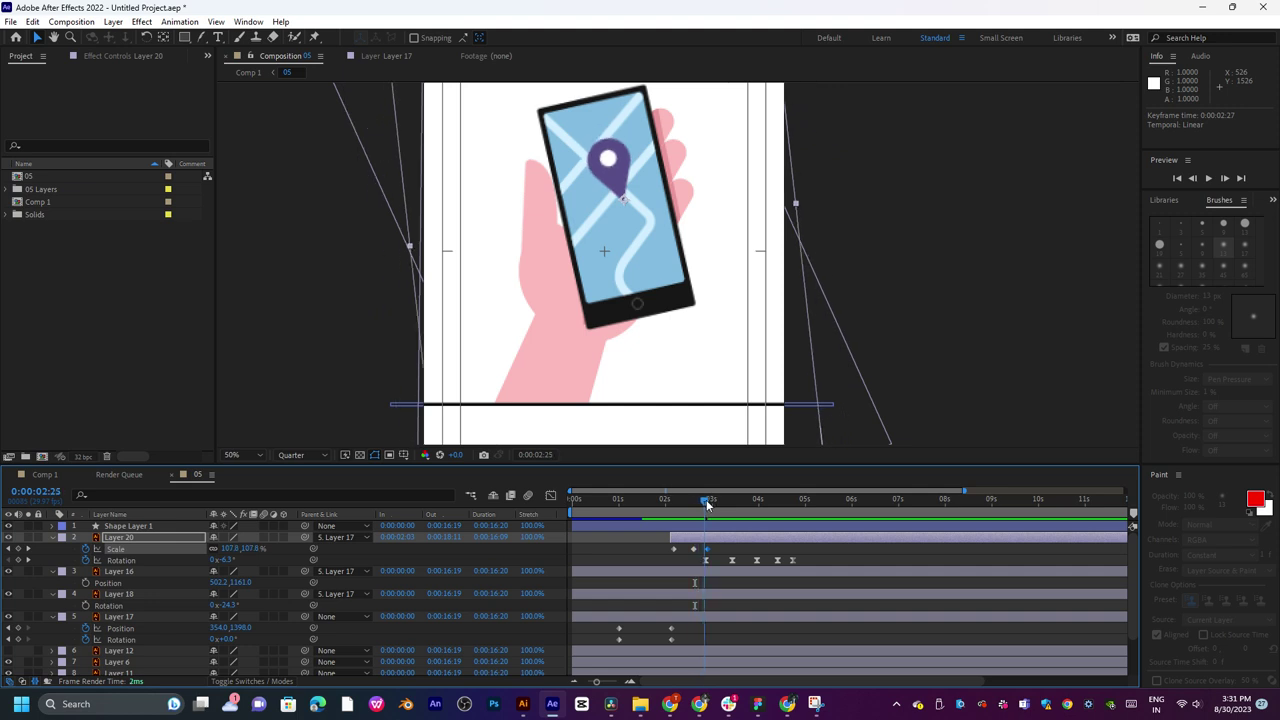
left_click(709, 503)
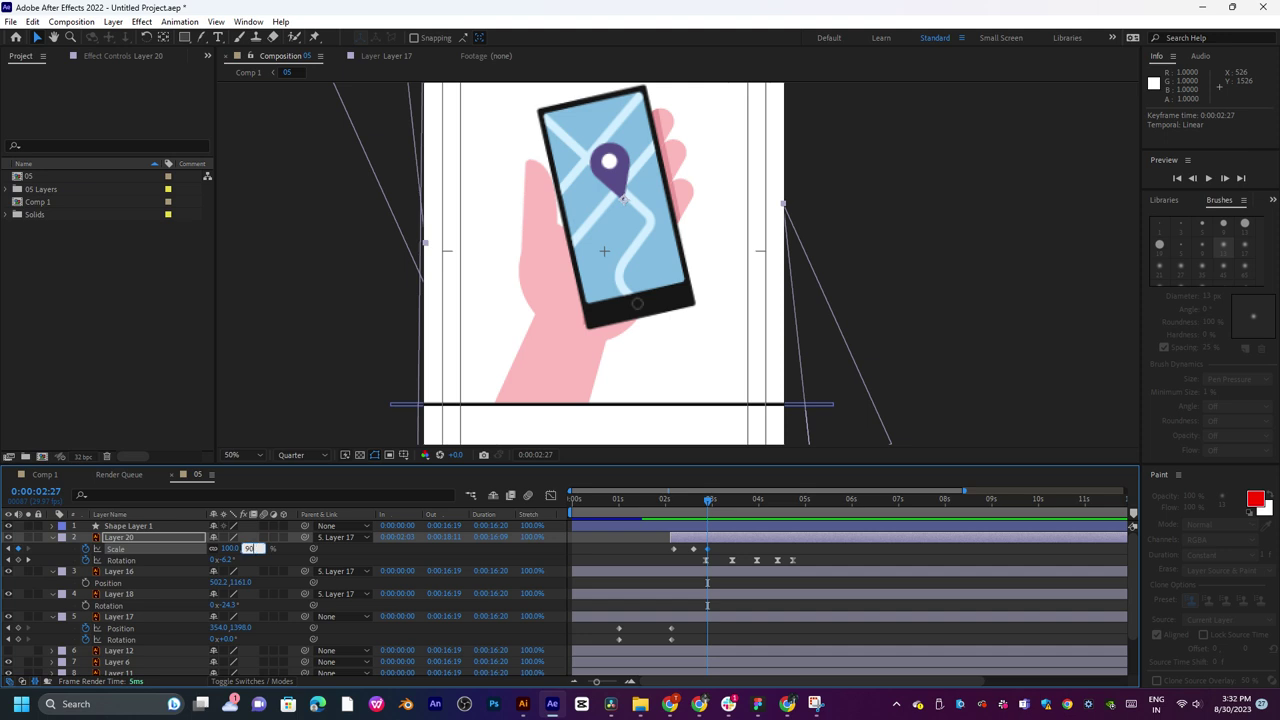
key("Return")
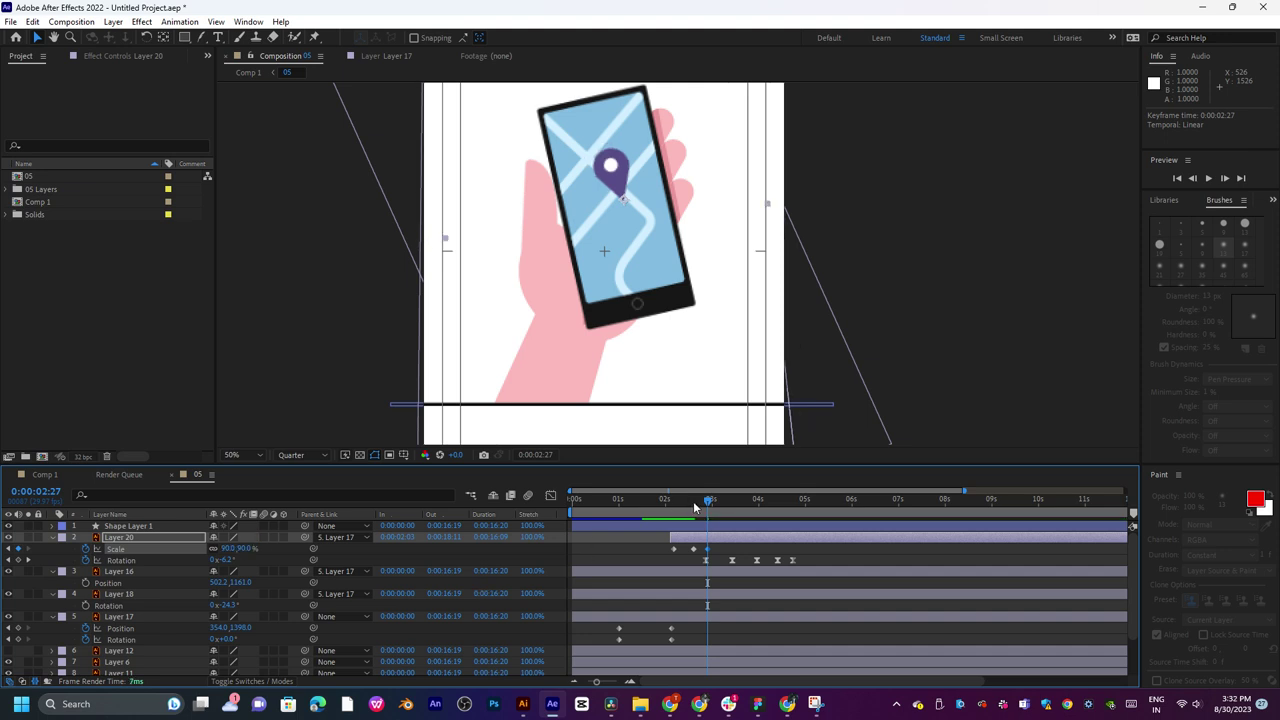
Set Layer 20's scale to 120% at 0:00:02:18 and preview the pin's bounce.
left_click(693, 501)
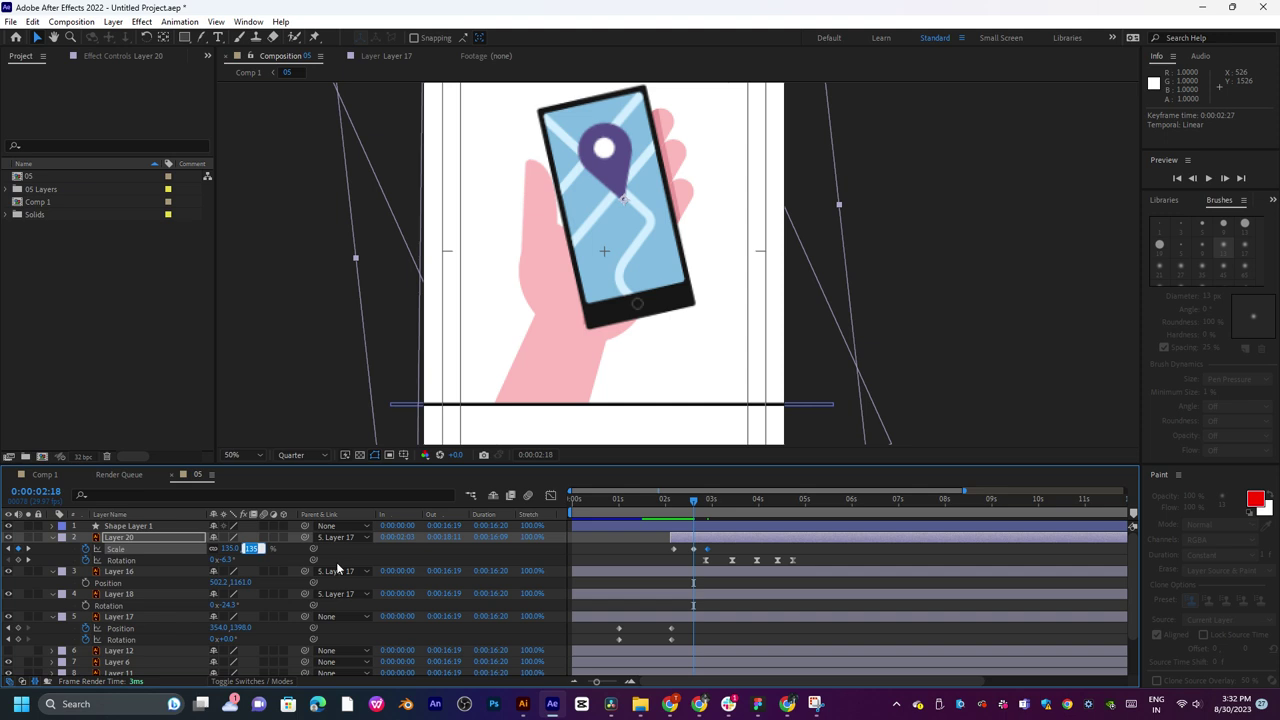
type("120")
key("Return")
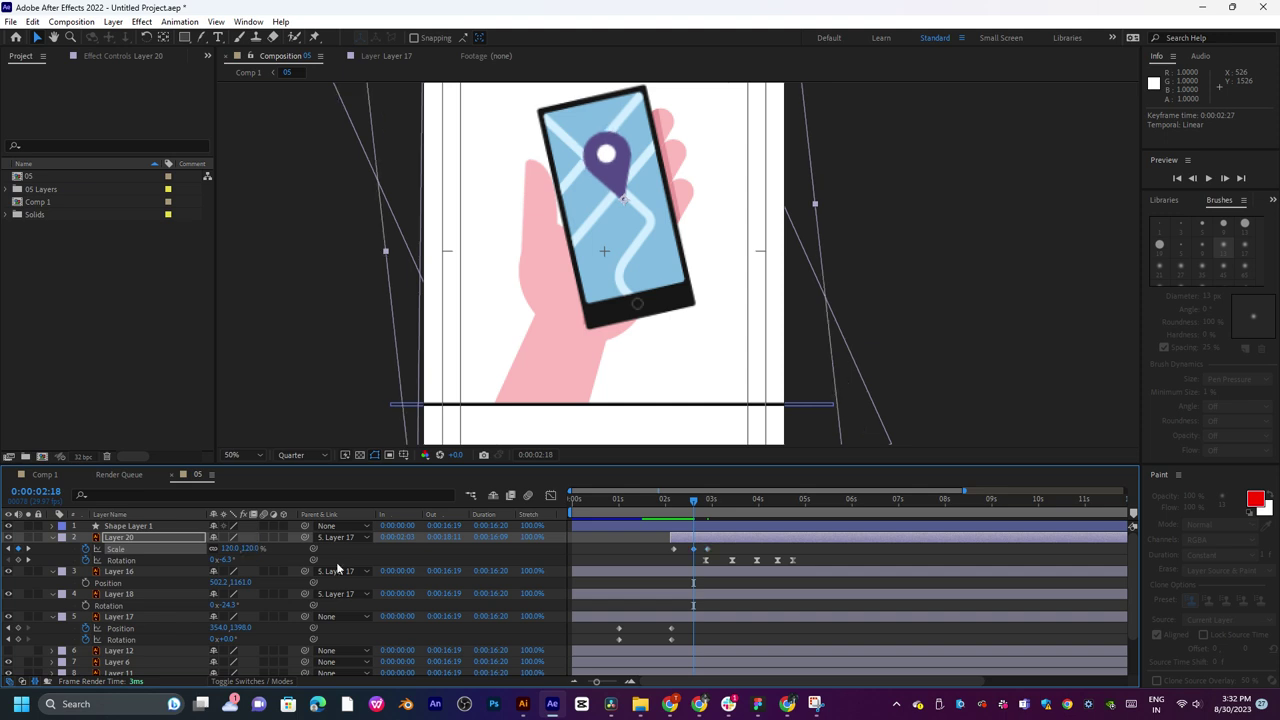
key("space")
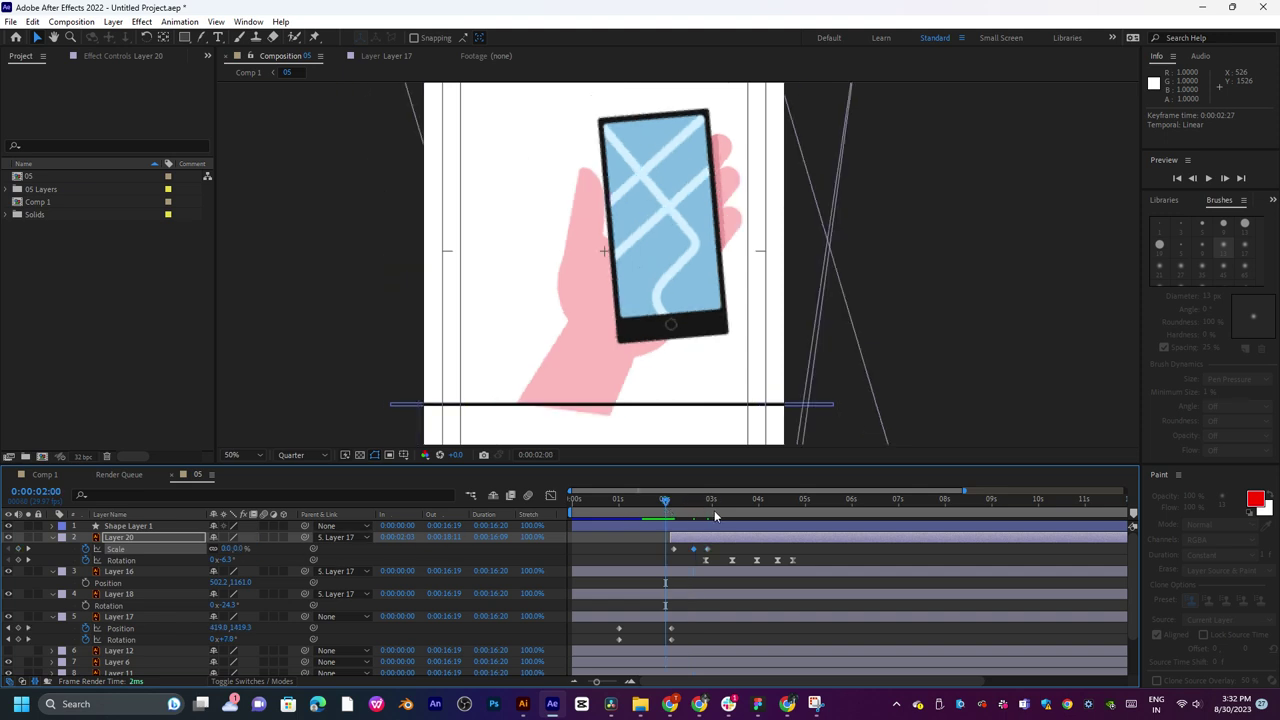
mouse_move(675, 510)
left_mouse_down()
mouse_move(651, 510)
mouse_move(695, 512)
mouse_move(616, 524)
mouse_move(662, 521)
left_mouse_up()
key("space")
key("space")
key("space")
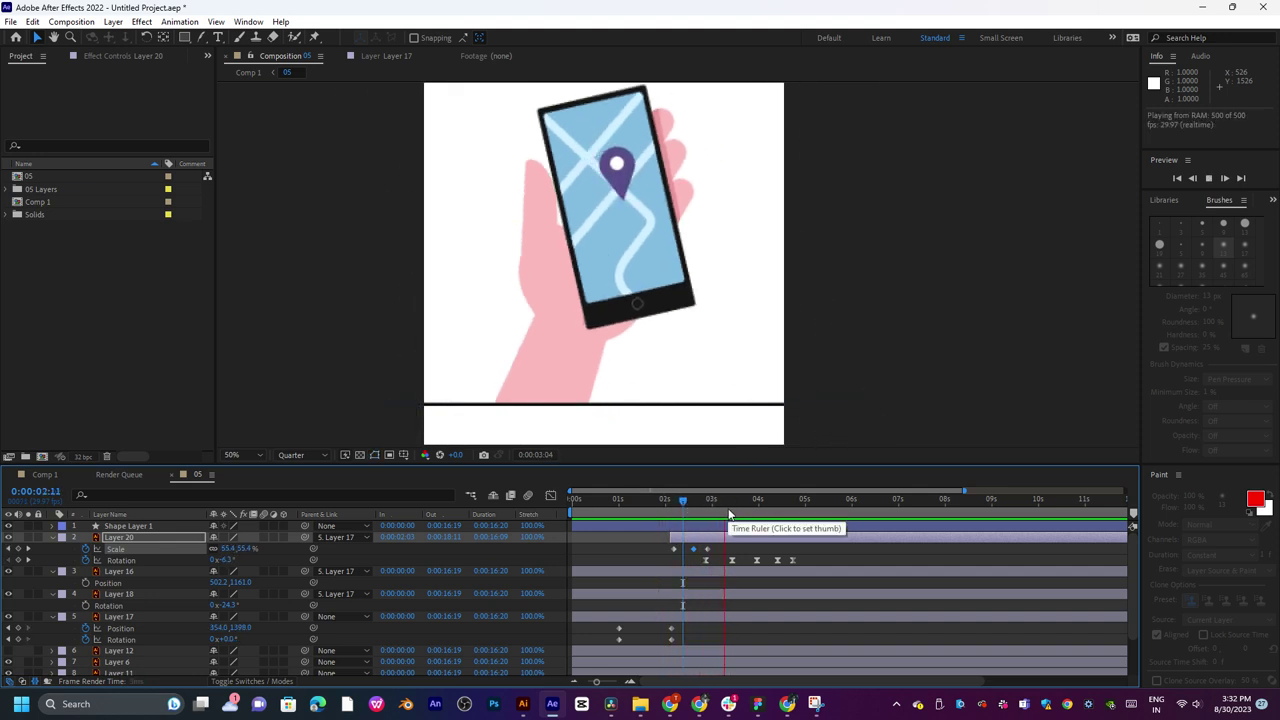
left_click(681, 510)
key("space")
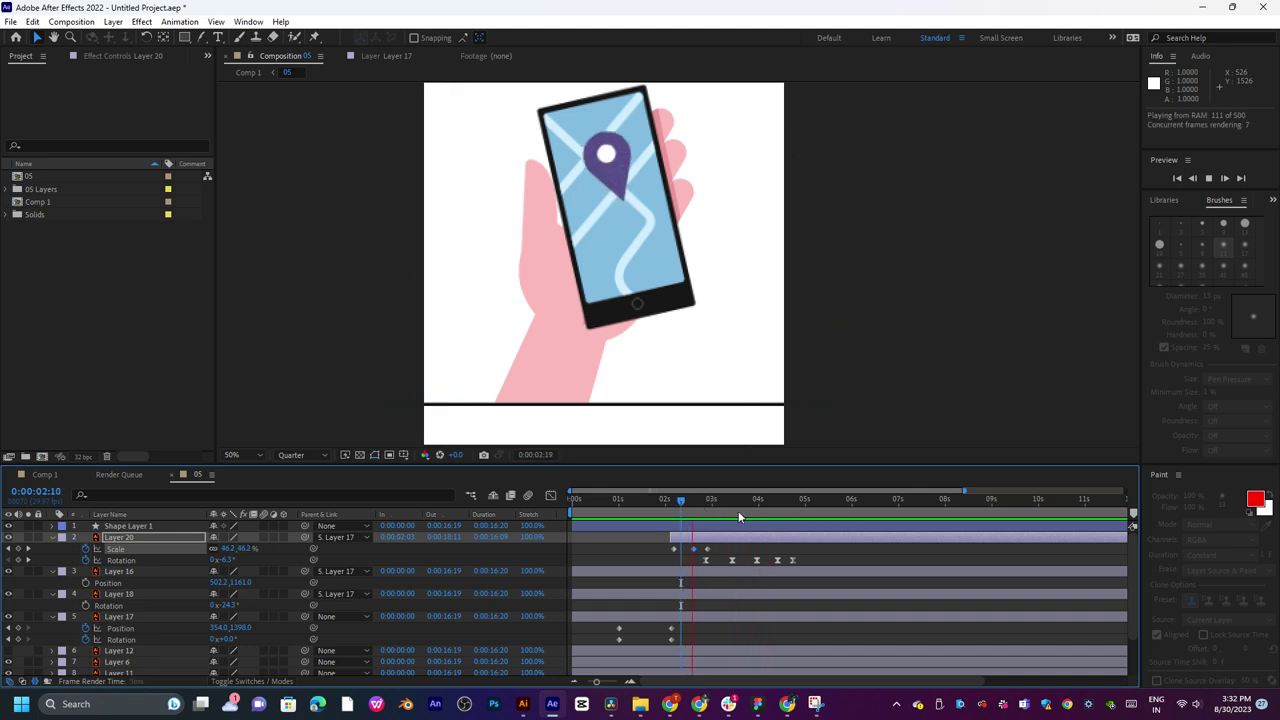
Keyframe Layer 20's scale at 105% at 0:00:03:07 and 95% at 0:00:03:16.
left_click_drag(711, 507, 721, 503)
left_click(722, 504)
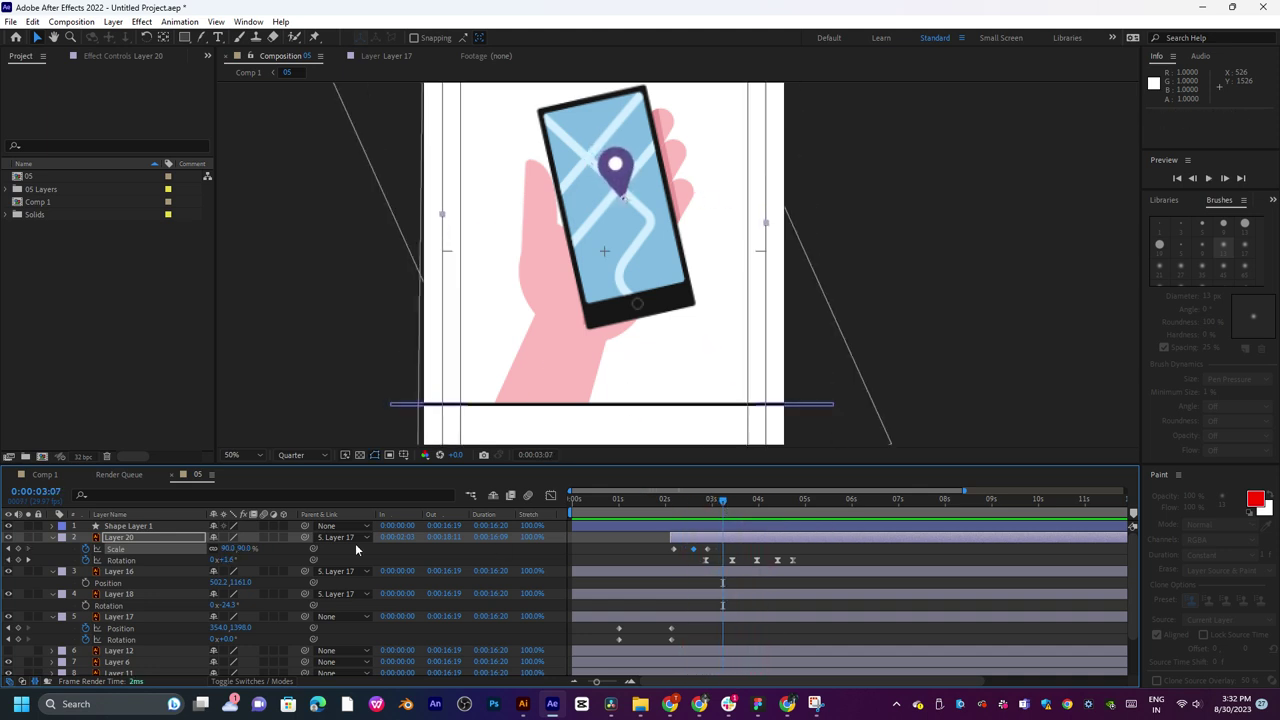
type("105")
key("Return")
left_click(737, 502)
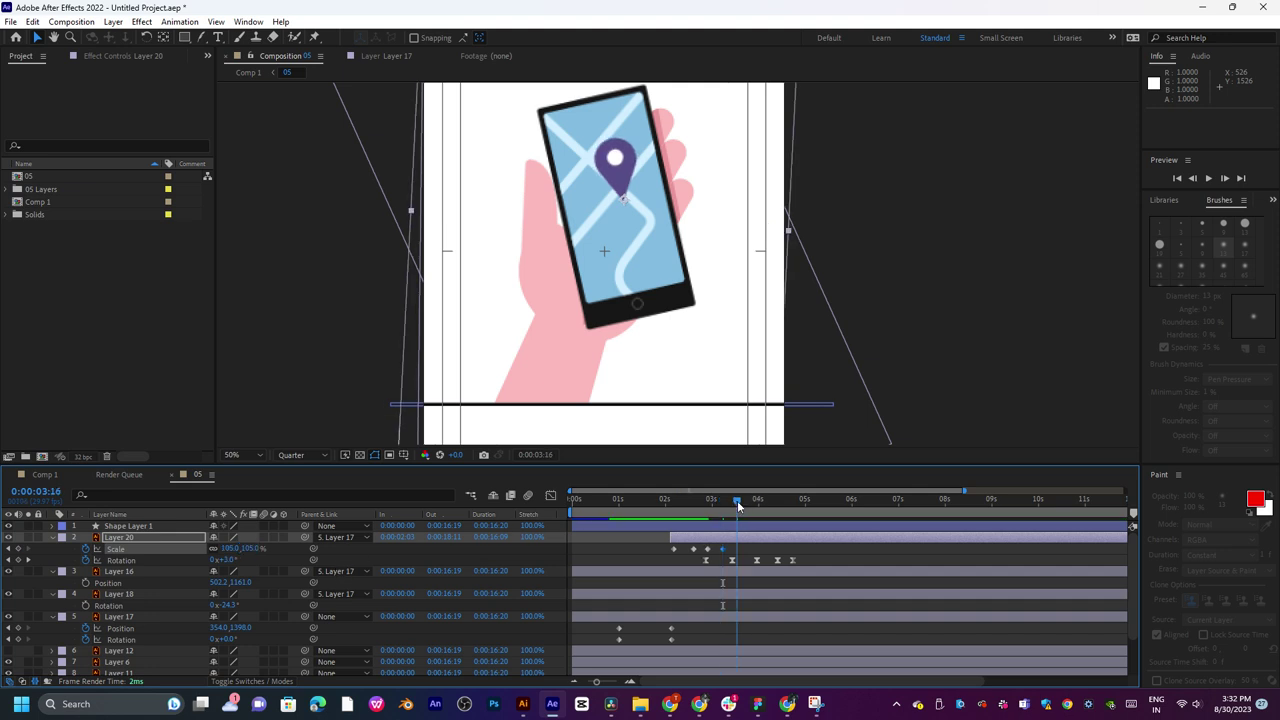
left_click(246, 548)
type("95")
key("Return")
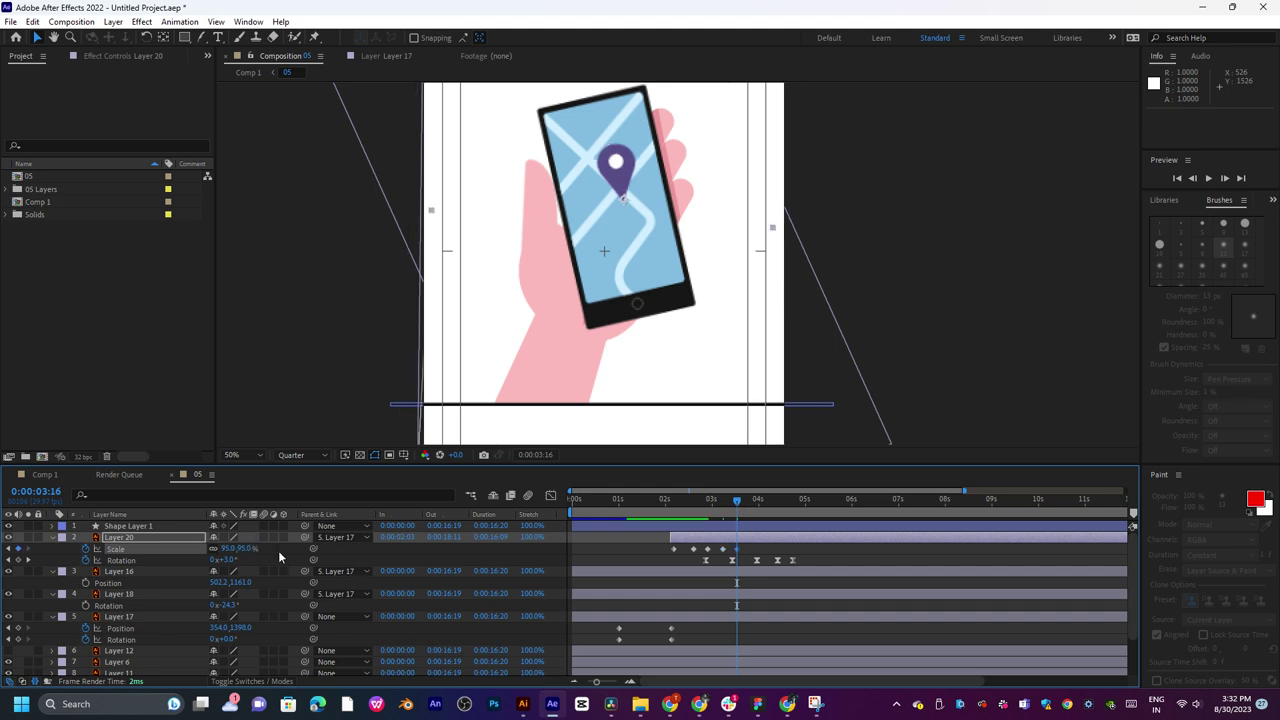
Set Layer 20's scale to 100% at 0:00:03:28 and preview the full scale bounce.
left_click(756, 500)
left_click(238, 548)
left_click(262, 550)
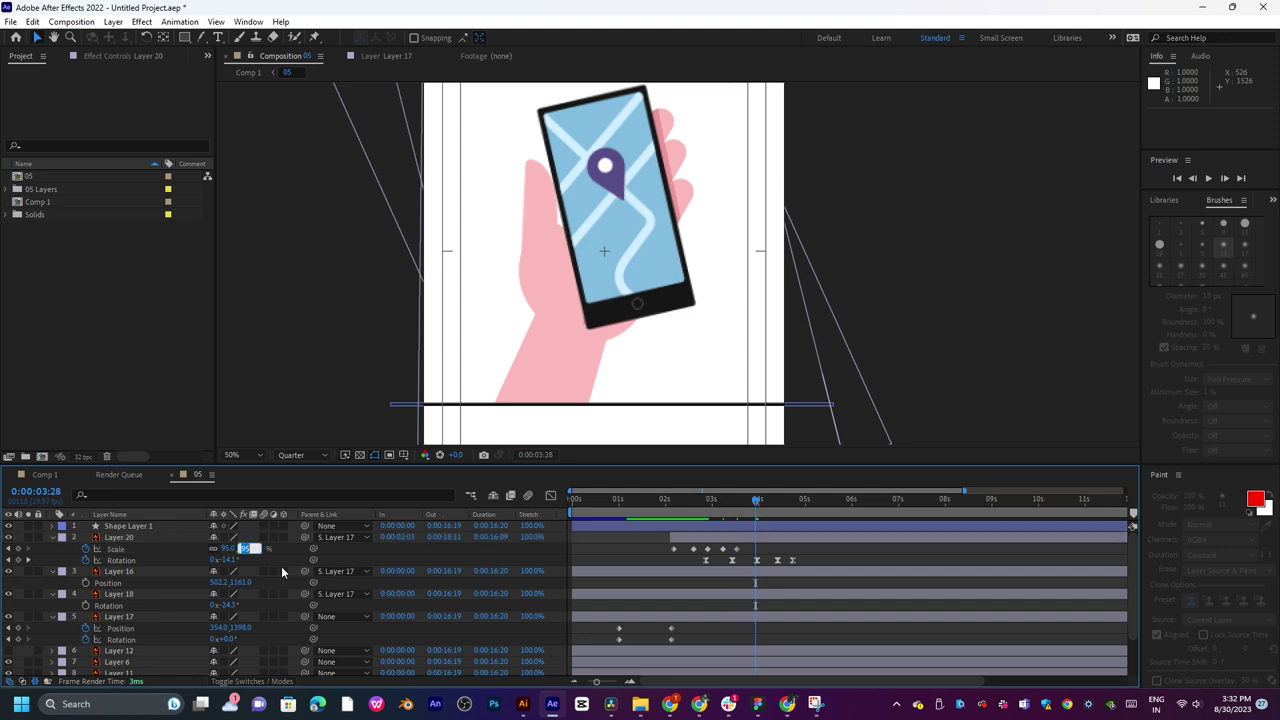
type("0")
key("Return")
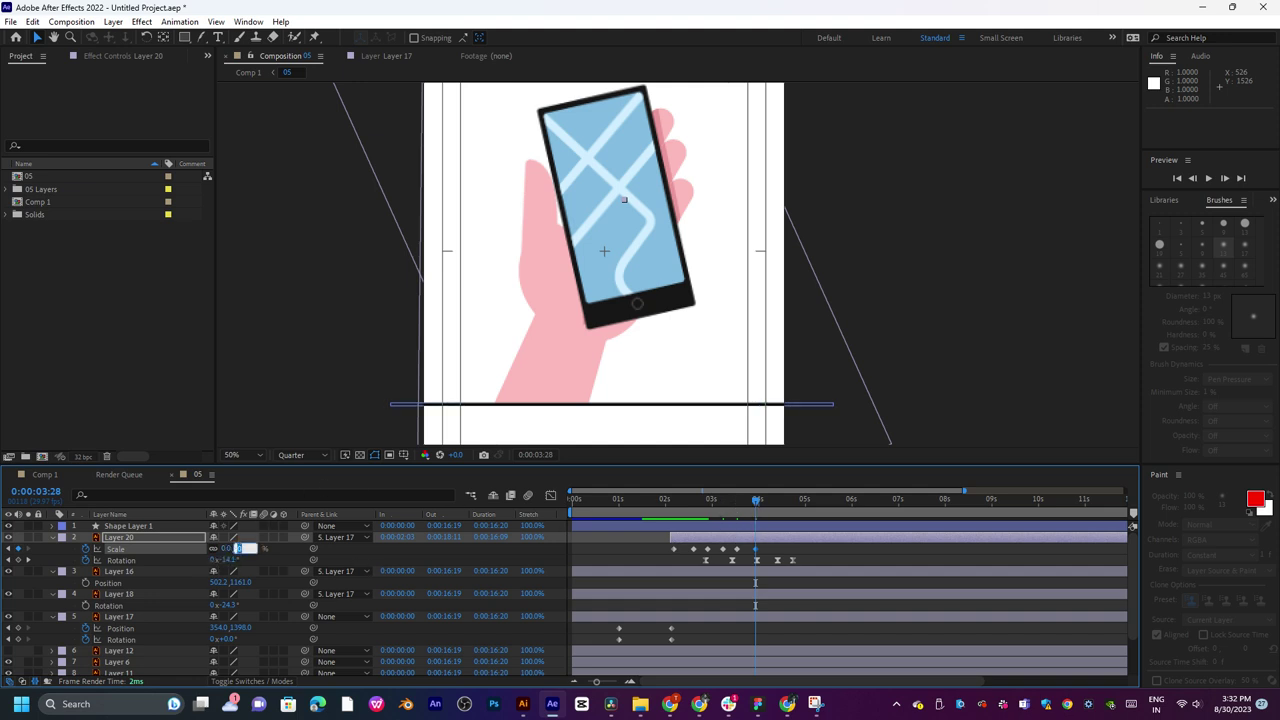
key("Return")
left_click(672, 499)
key("space")
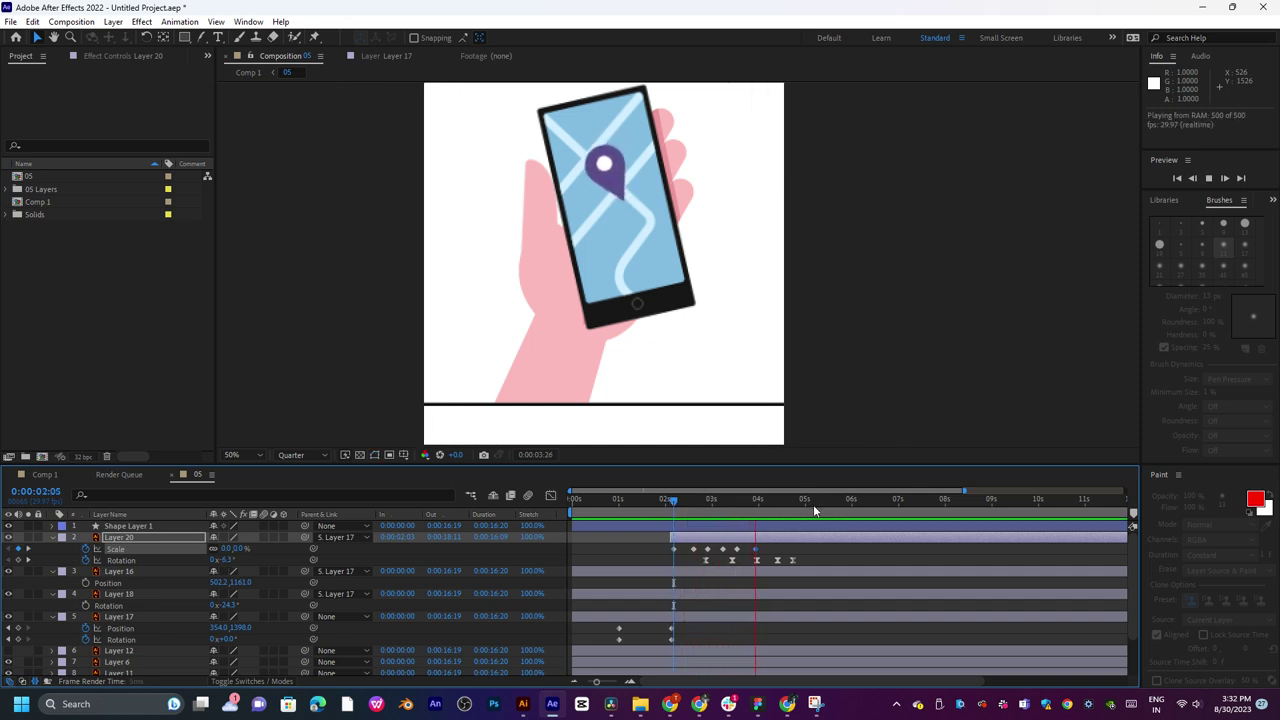
key("space")
Apply Easy Ease to all of Layer 20's scale keyframes.
left_click_drag(695, 553, 676, 555)
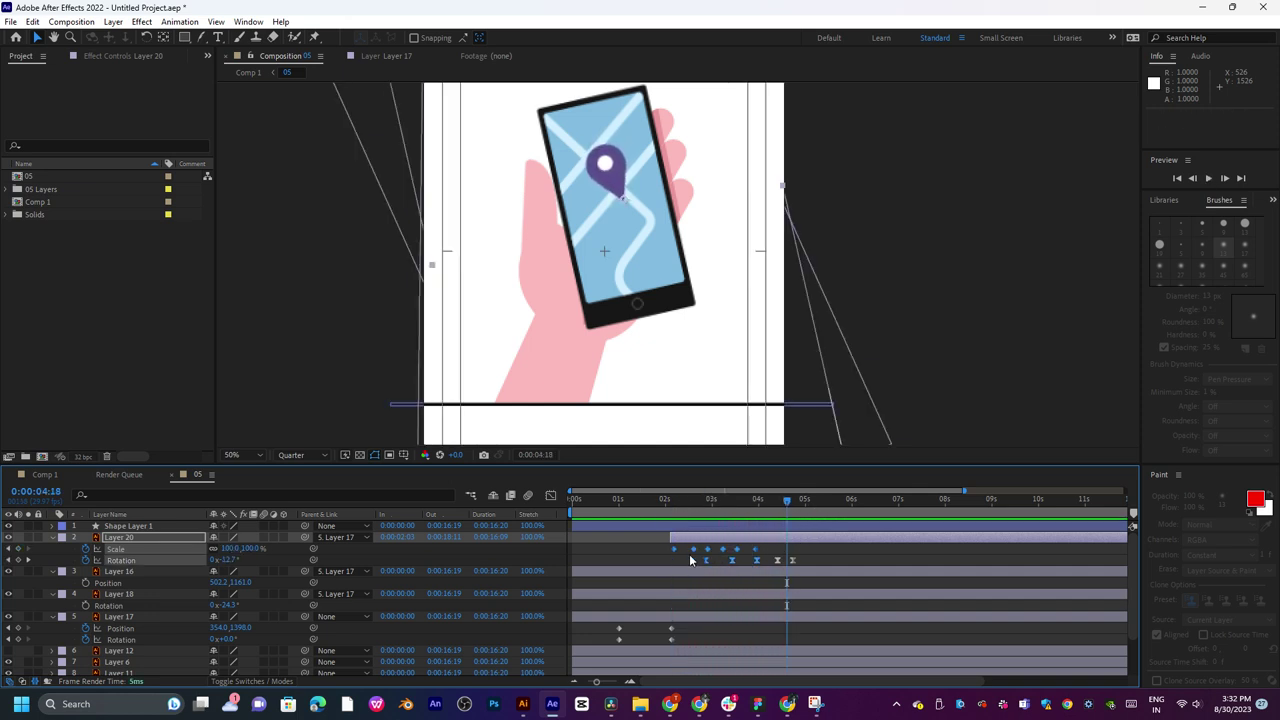
left_click(768, 549)
left_click_drag(775, 549, 674, 551)
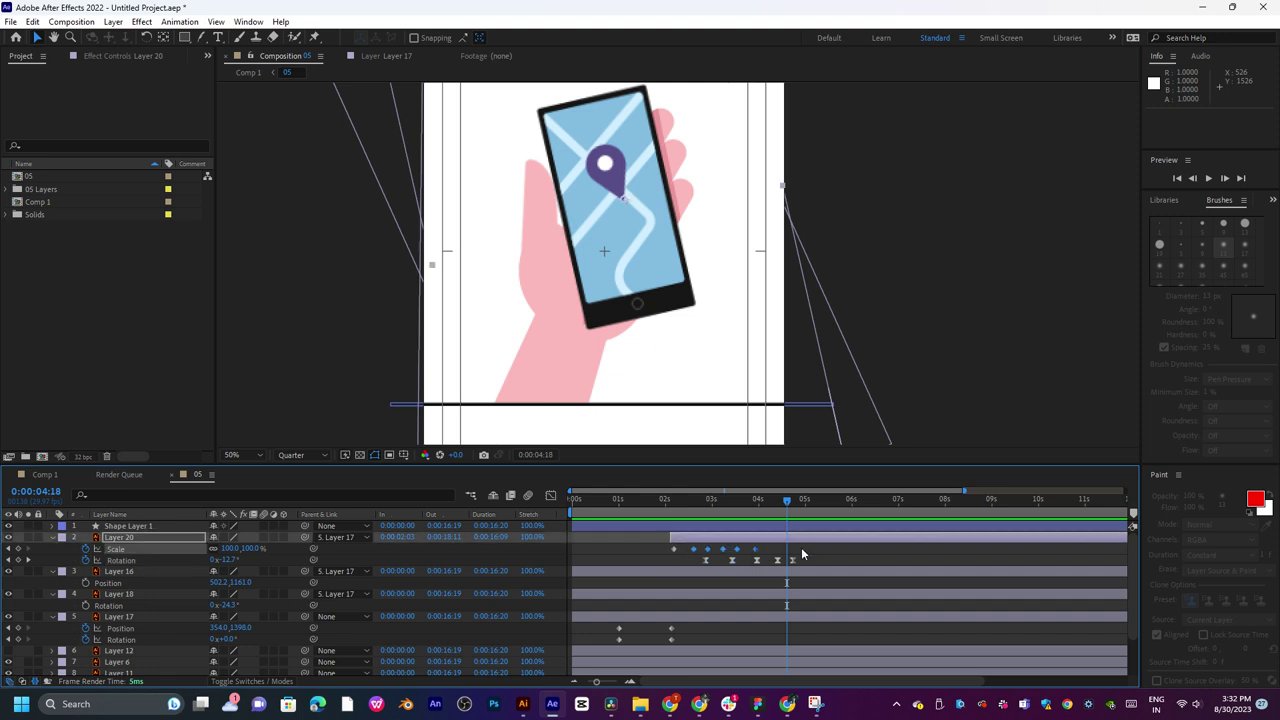
right_click(676, 548)
mouse_move(772, 439)
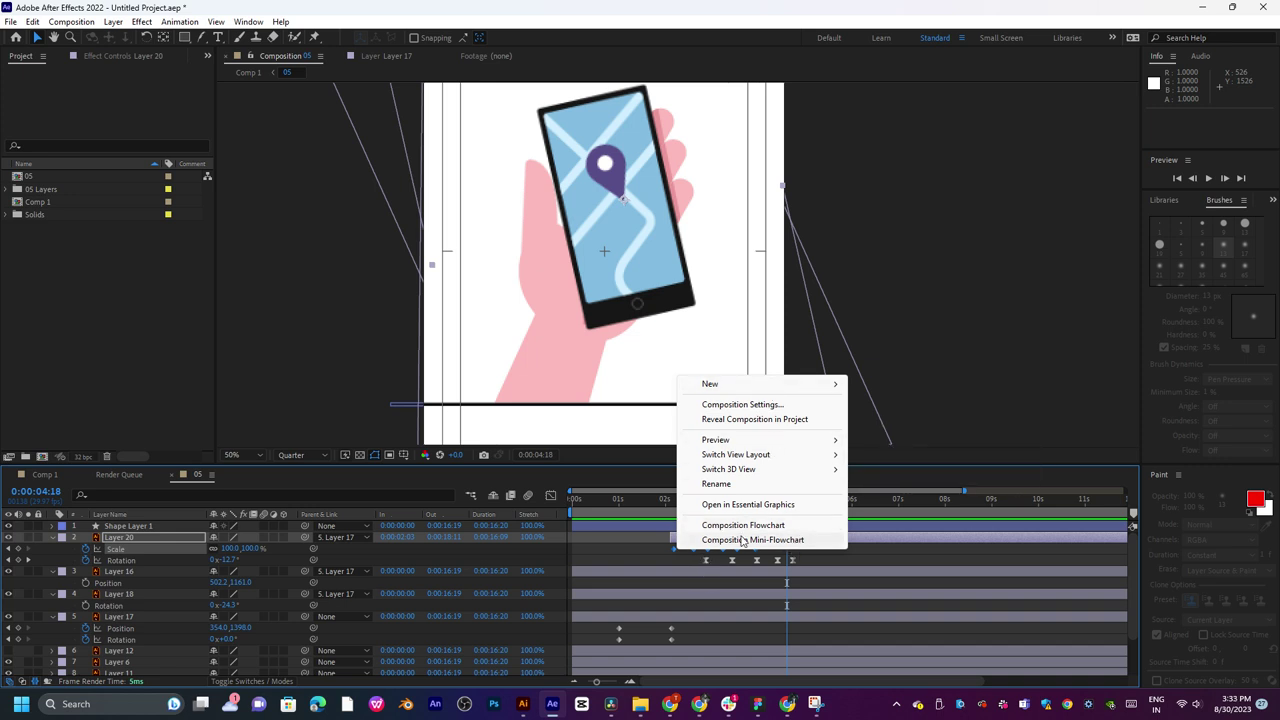
right_click(674, 552)
mouse_move(720, 543)
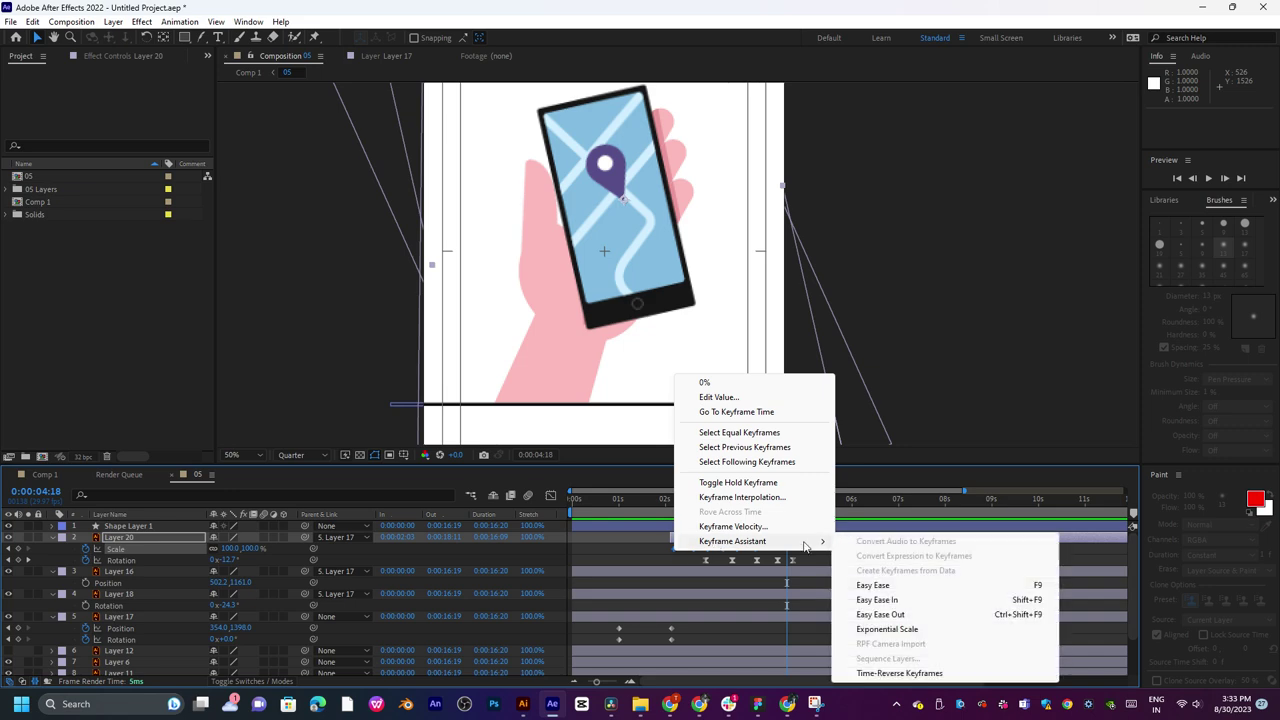
left_click(873, 585)
Tighten Layer 20's later scale keyframes to end at about 0:00:03:10, start its rotation keyframes there, and preview the motion.
left_click(762, 551)
mouse_move(755, 549)
left_mouse_down()
mouse_move(711, 556)
mouse_move(735, 551)
mouse_move(691, 512)
mouse_move(740, 512)
mouse_move(677, 512)
mouse_move(737, 519)
mouse_move(690, 519)
left_mouse_up()
mouse_move(804, 555)
left_mouse_down()
mouse_move(706, 562)
mouse_move(726, 562)
left_mouse_up()
key("space")
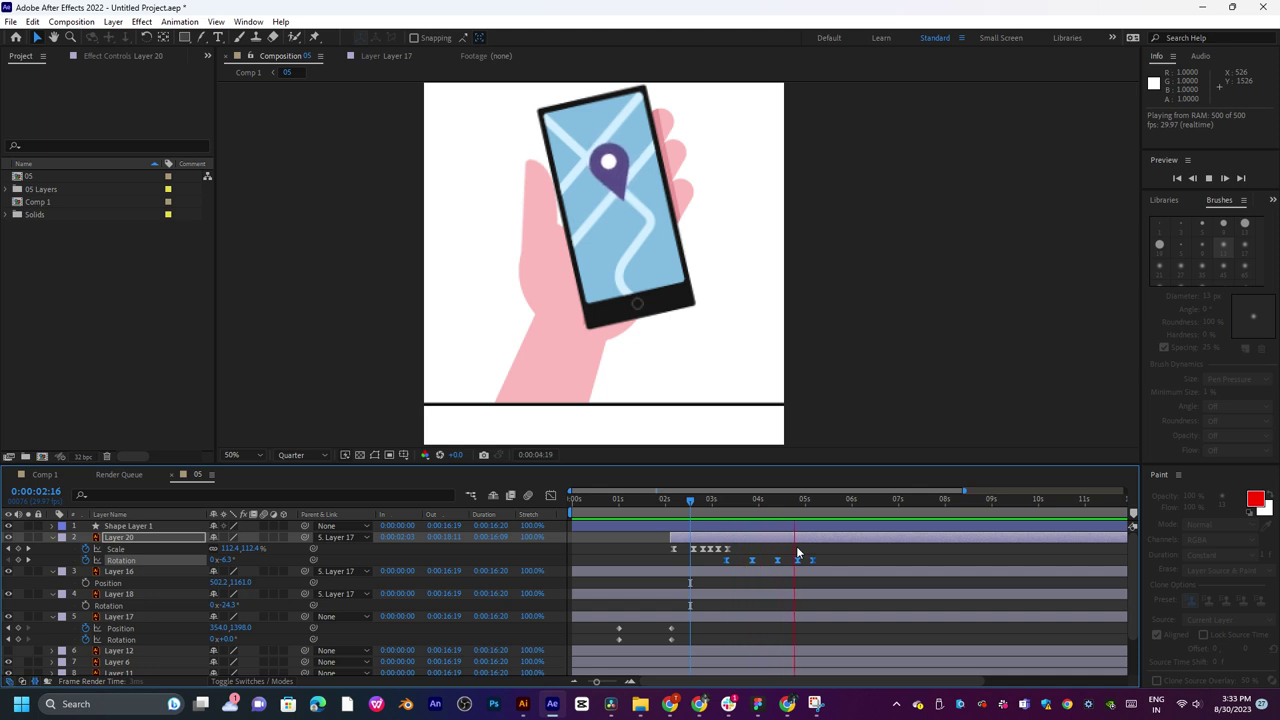
key("space")
left_click_drag(774, 500, 755, 500)
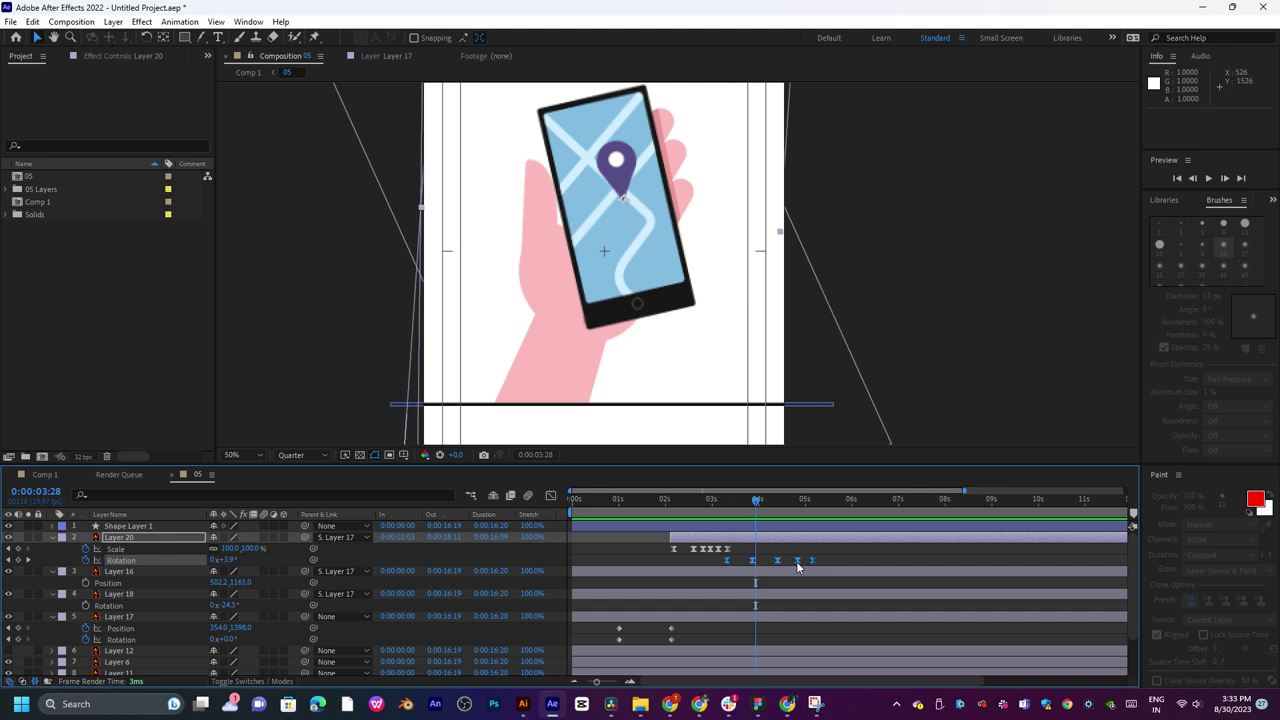
right_click(796, 561)
left_click(895, 508)
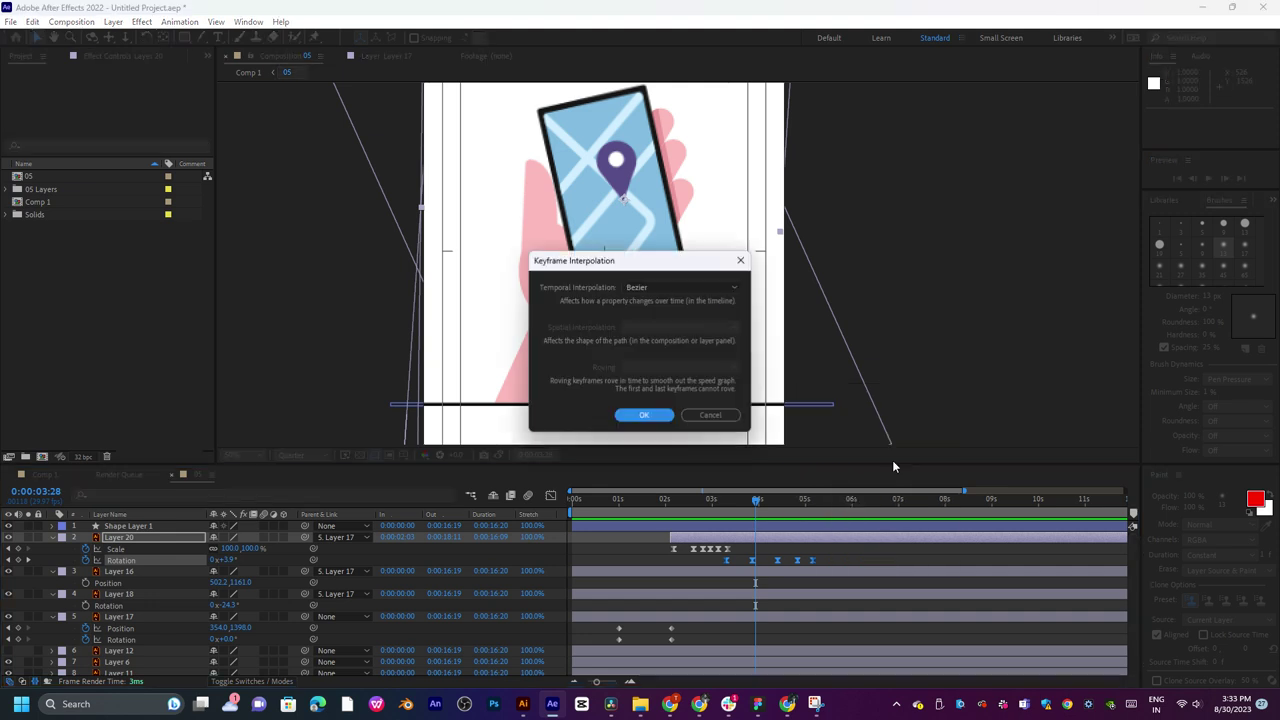
left_click(713, 414)
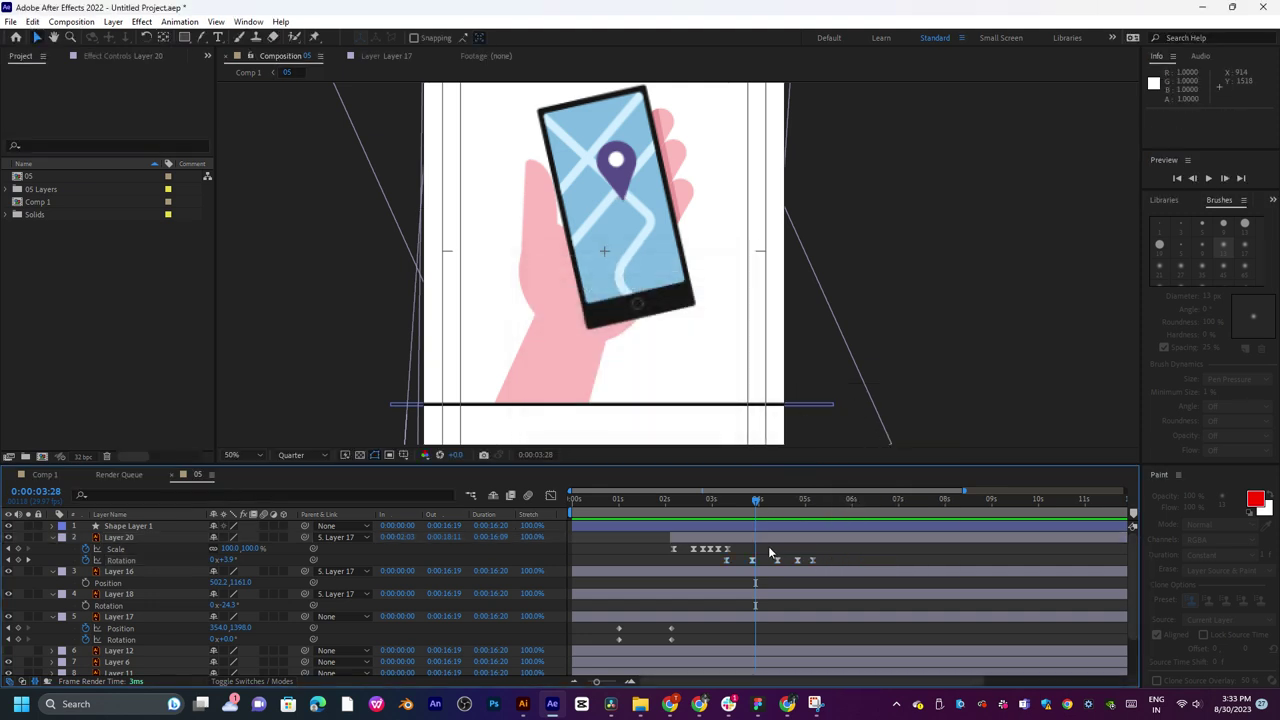
right_click(711, 550)
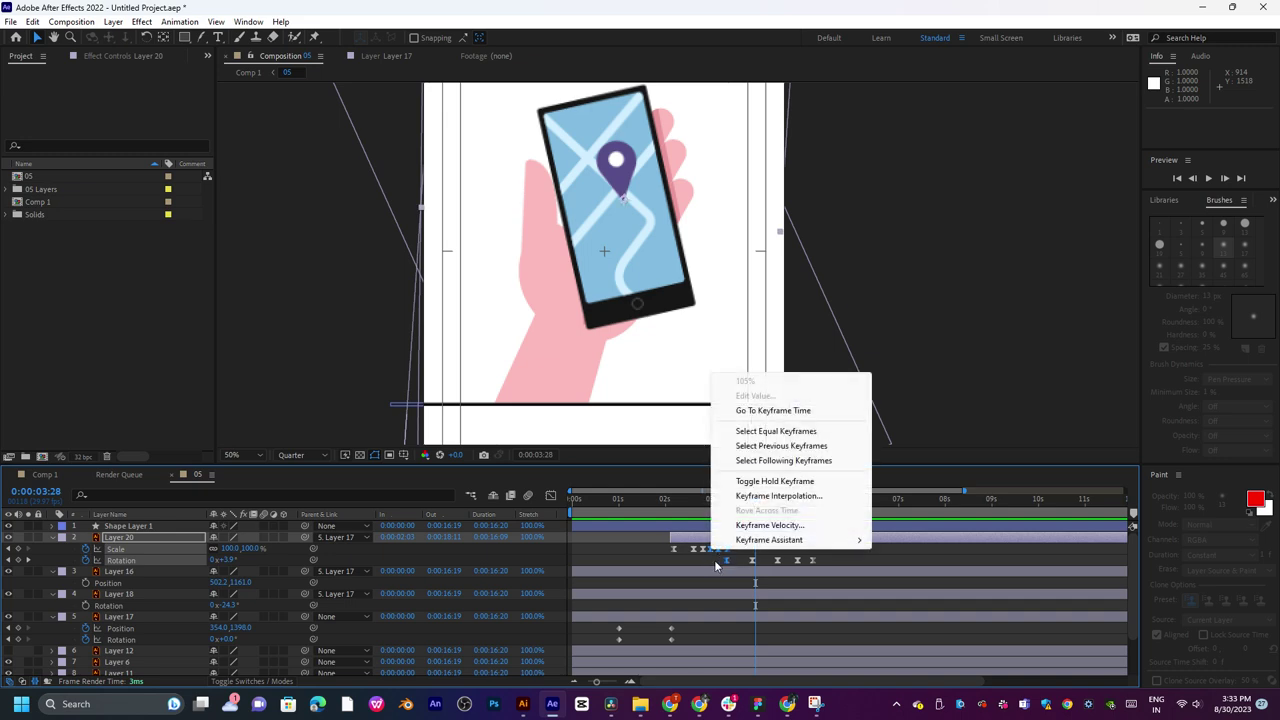
left_click(733, 555)
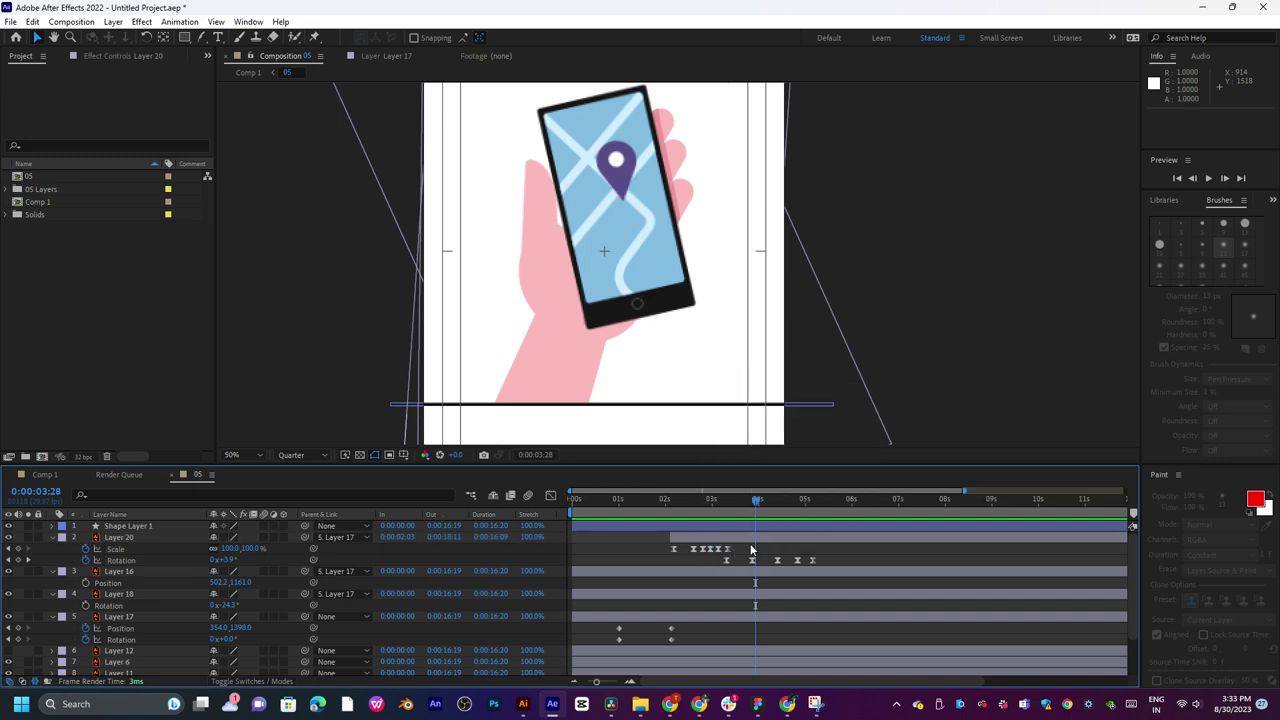
Change the temporal interpolation of Layer 20's last three scale keyframes to Linear and preview the result.
left_click_drag(750, 544, 710, 549)
right_click(710, 549)
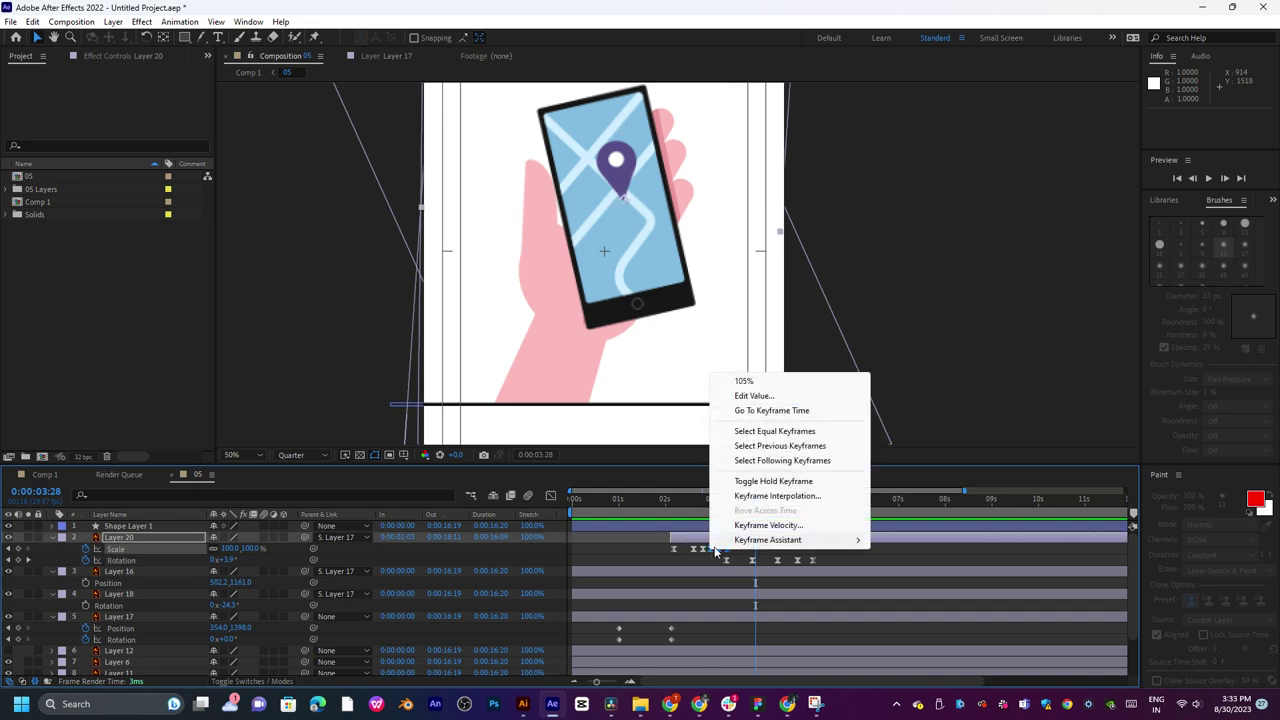
left_click(760, 497)
left_click(658, 289)
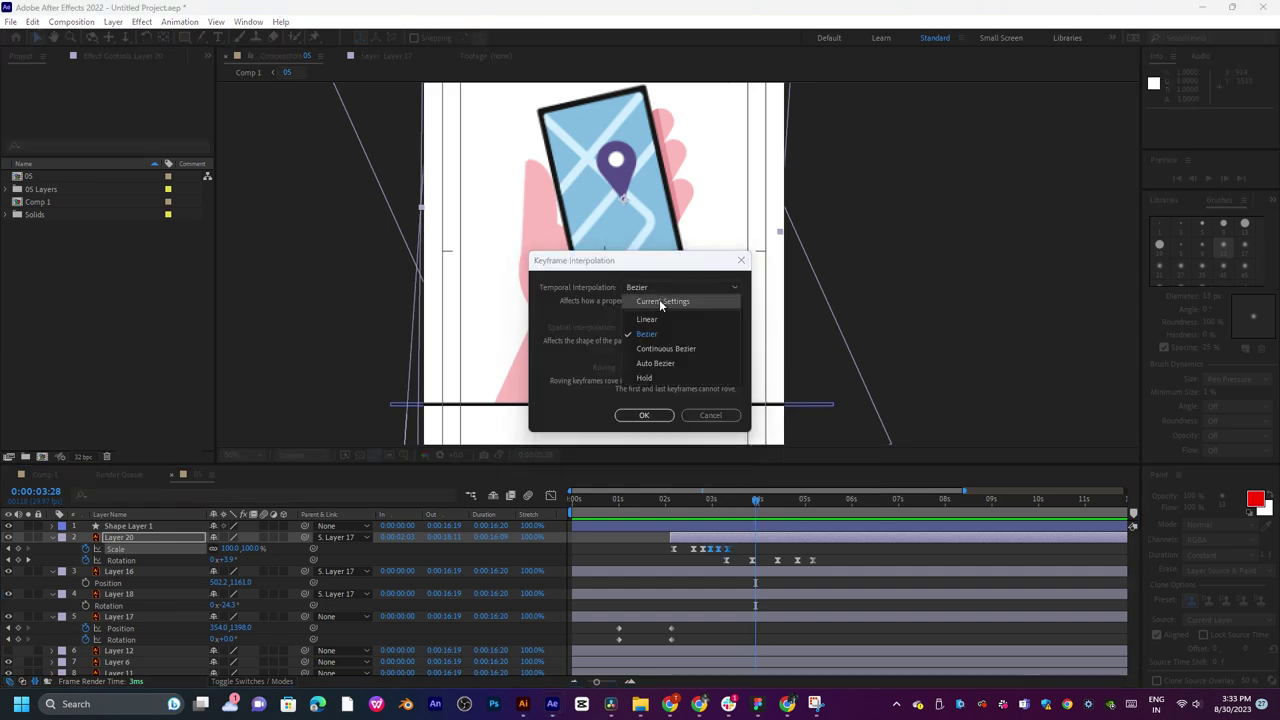
left_click(663, 331)
left_click(648, 416)
left_click_drag(710, 499, 704, 503)
key("space")
key("space")
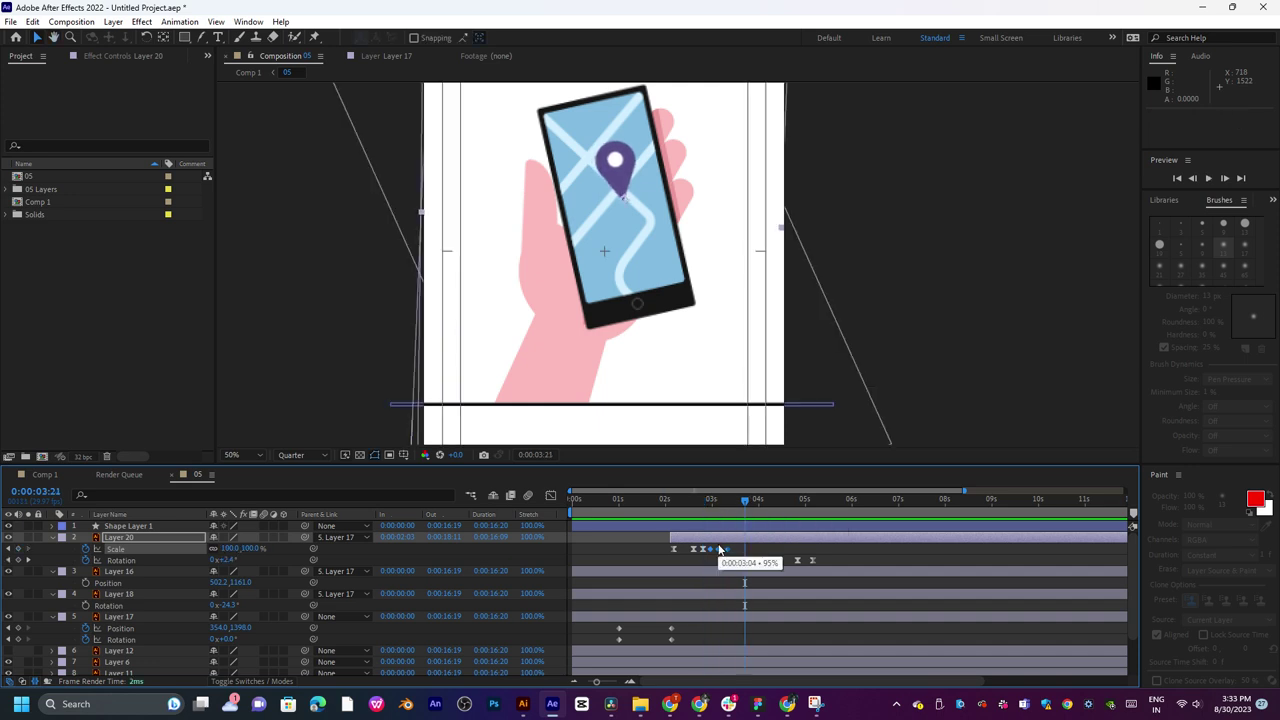
right_click(727, 556)
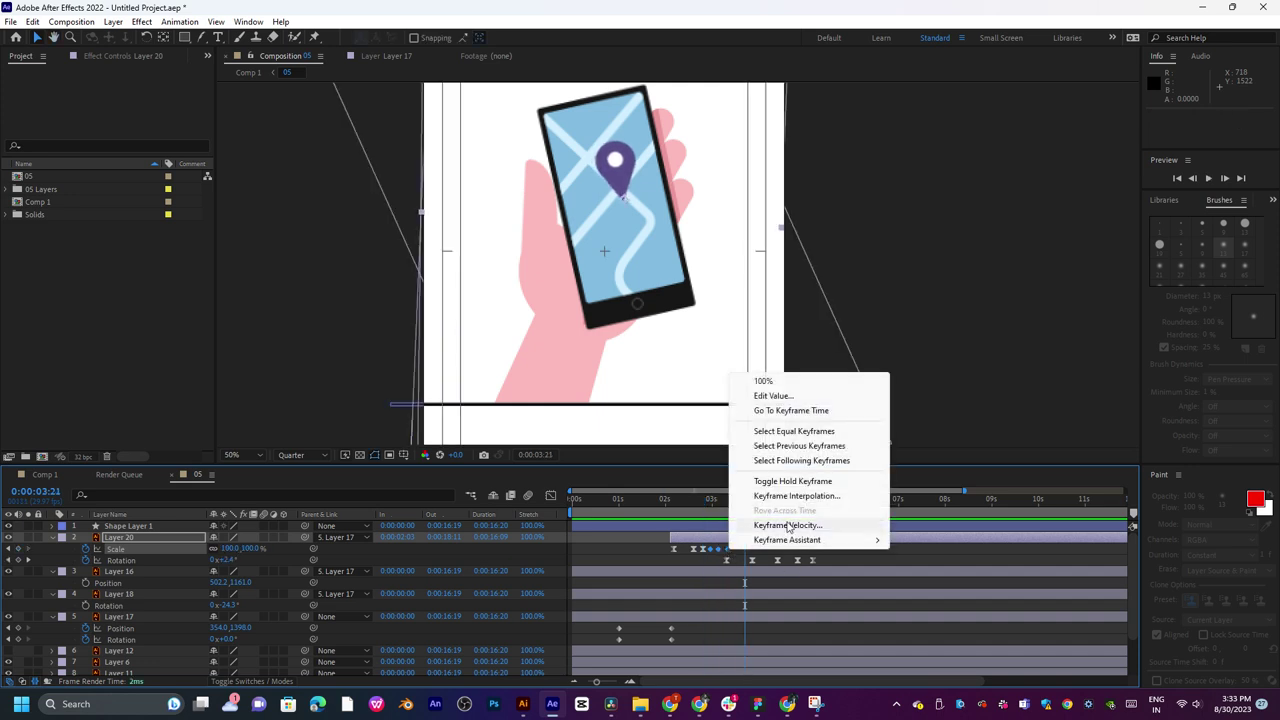
left_click(800, 496)
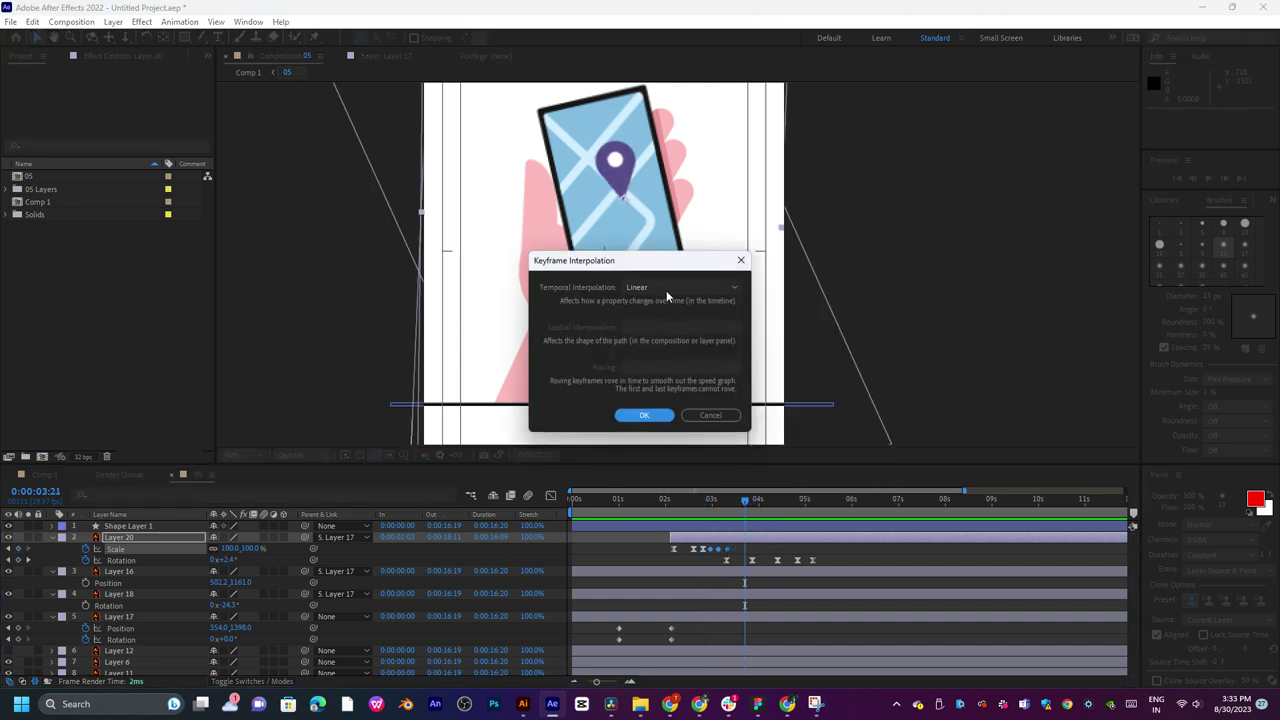
left_click(667, 289)
left_click(664, 333)
left_click(653, 285)
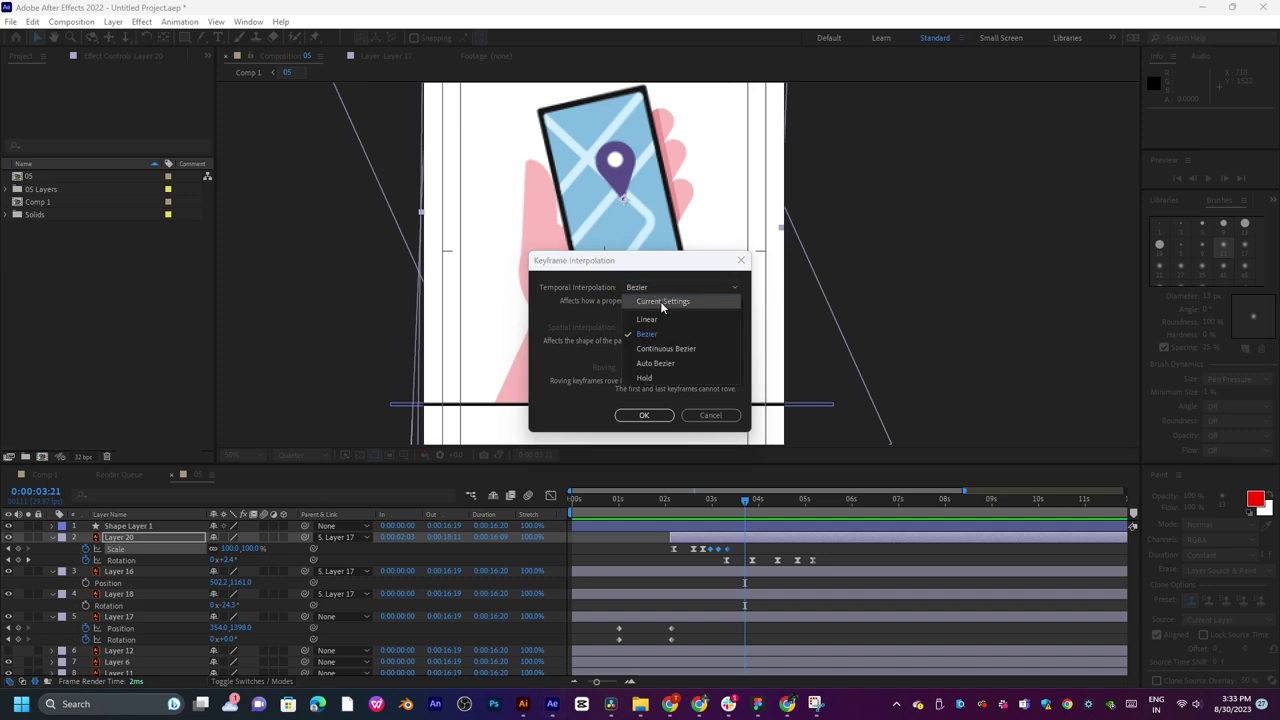
left_click(706, 429)
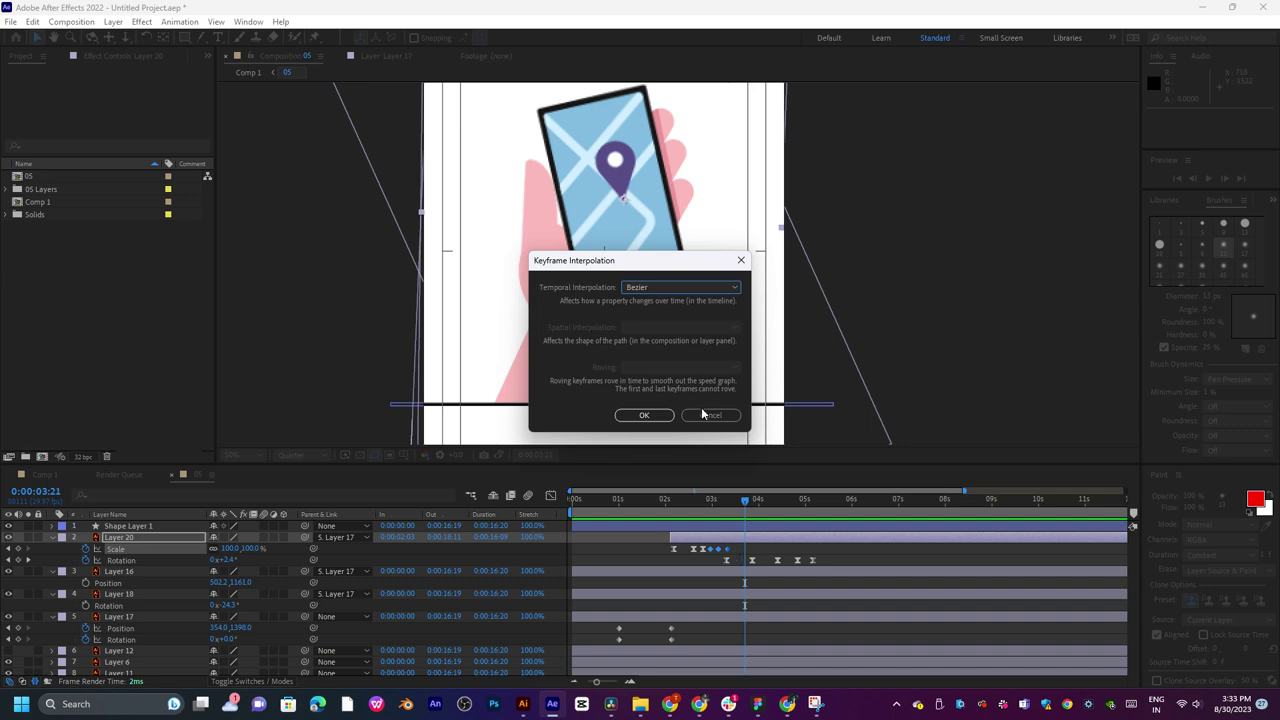
left_click(711, 416)
Apply Easy Ease to all of Layer 20's scale keyframes again and preview the pin's bounce and sway.
mouse_move(742, 550)
left_mouse_down()
mouse_move(683, 551)
mouse_move(729, 556)
left_mouse_up()
left_click(660, 552)
right_click(729, 556)
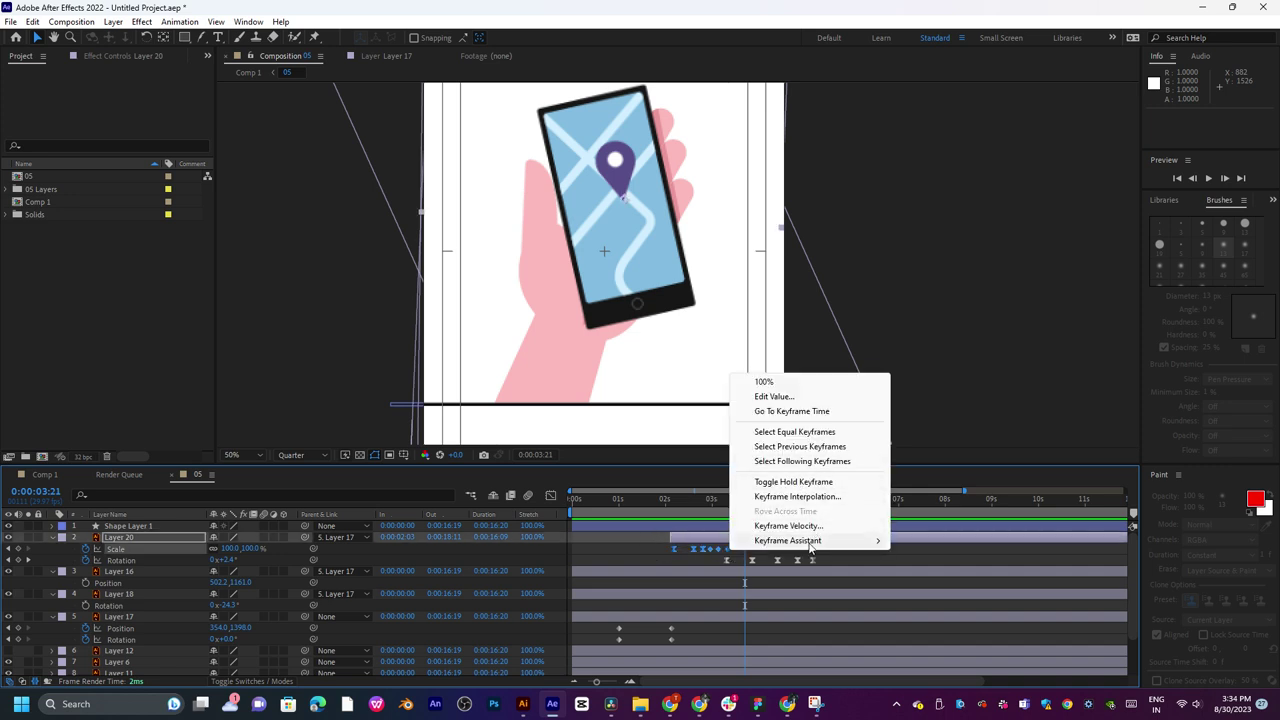
mouse_move(810, 541)
left_click(975, 581)
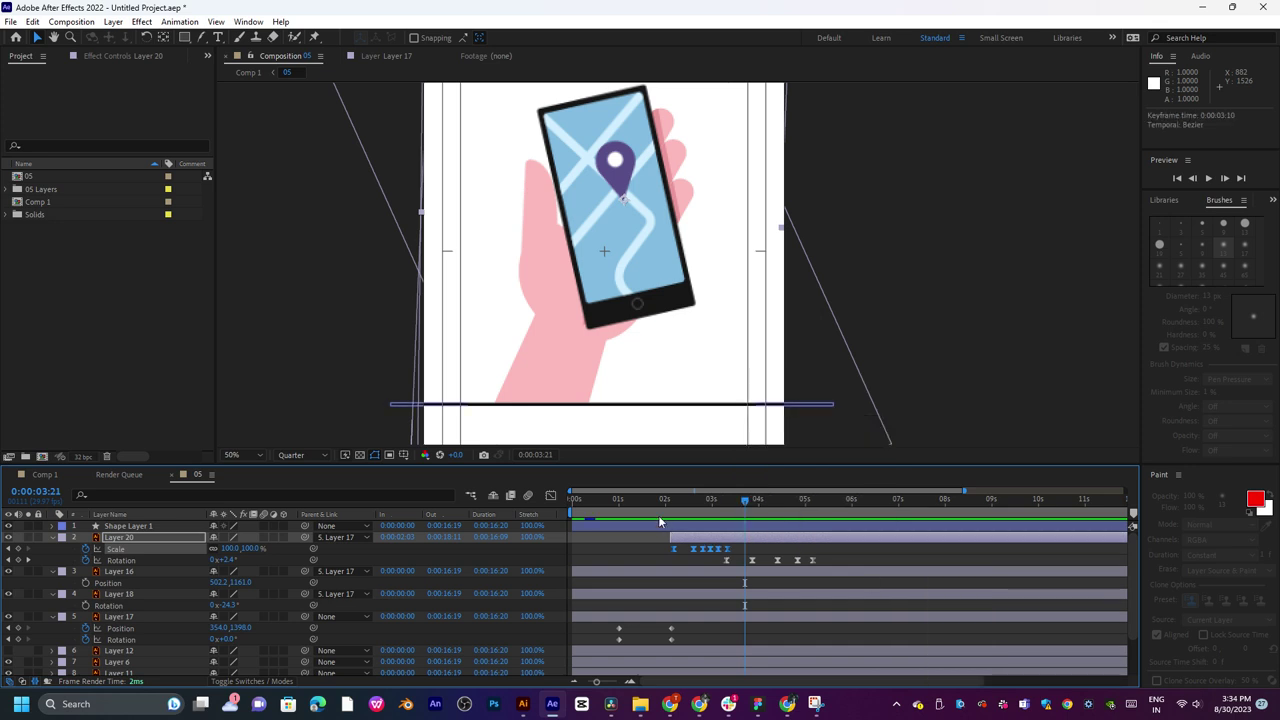
key("space")
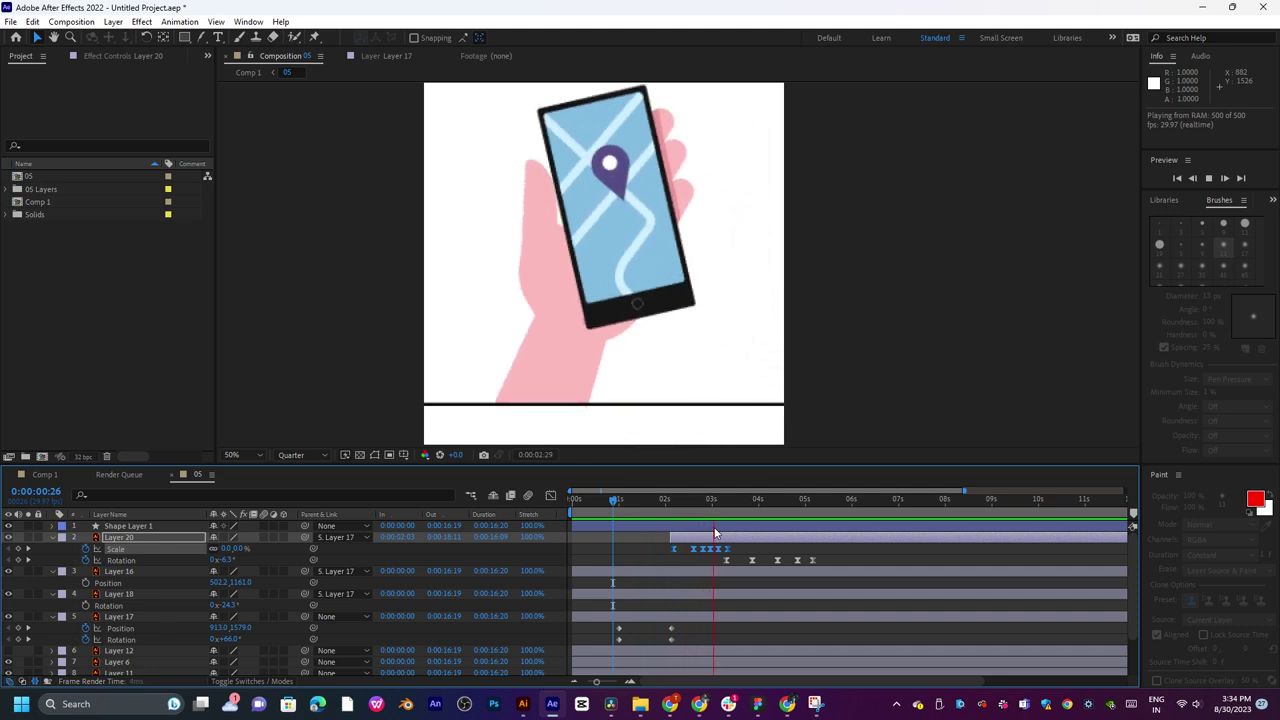
key("space")
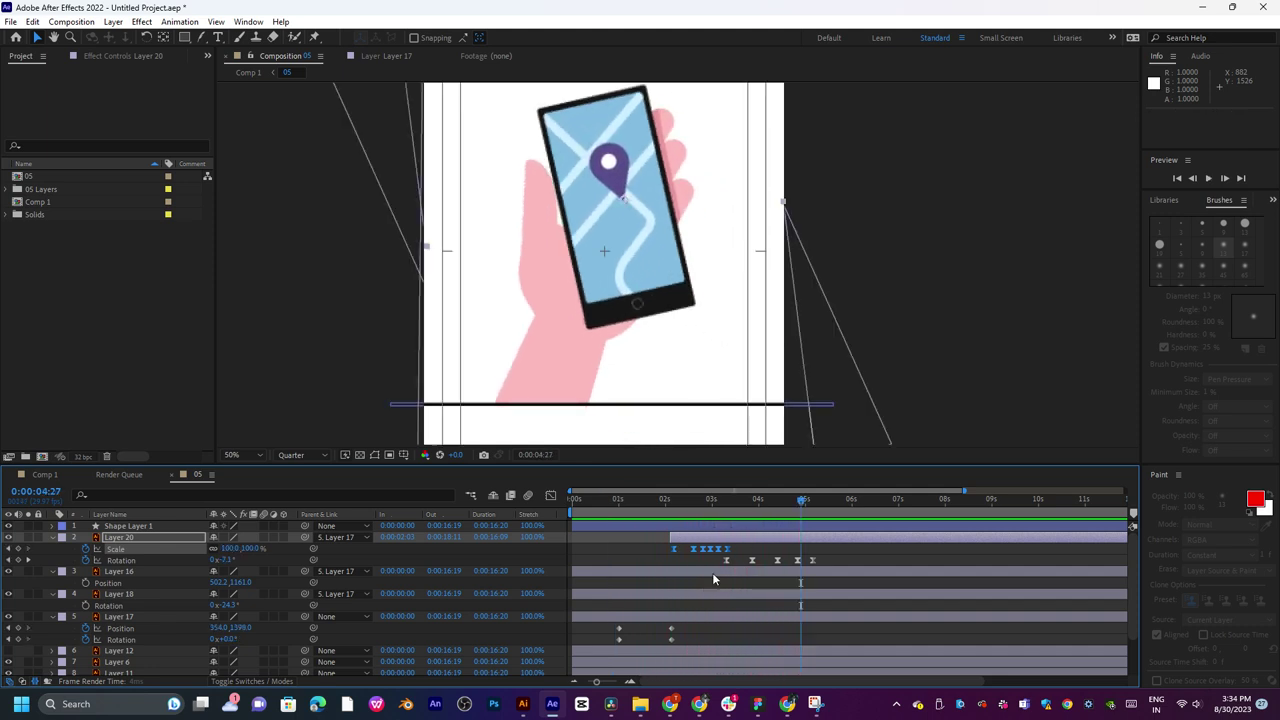
Select Layer 18, toggle its visibility off and on to identify its artwork, and go to 0:00:02:18.
left_click(690, 596)
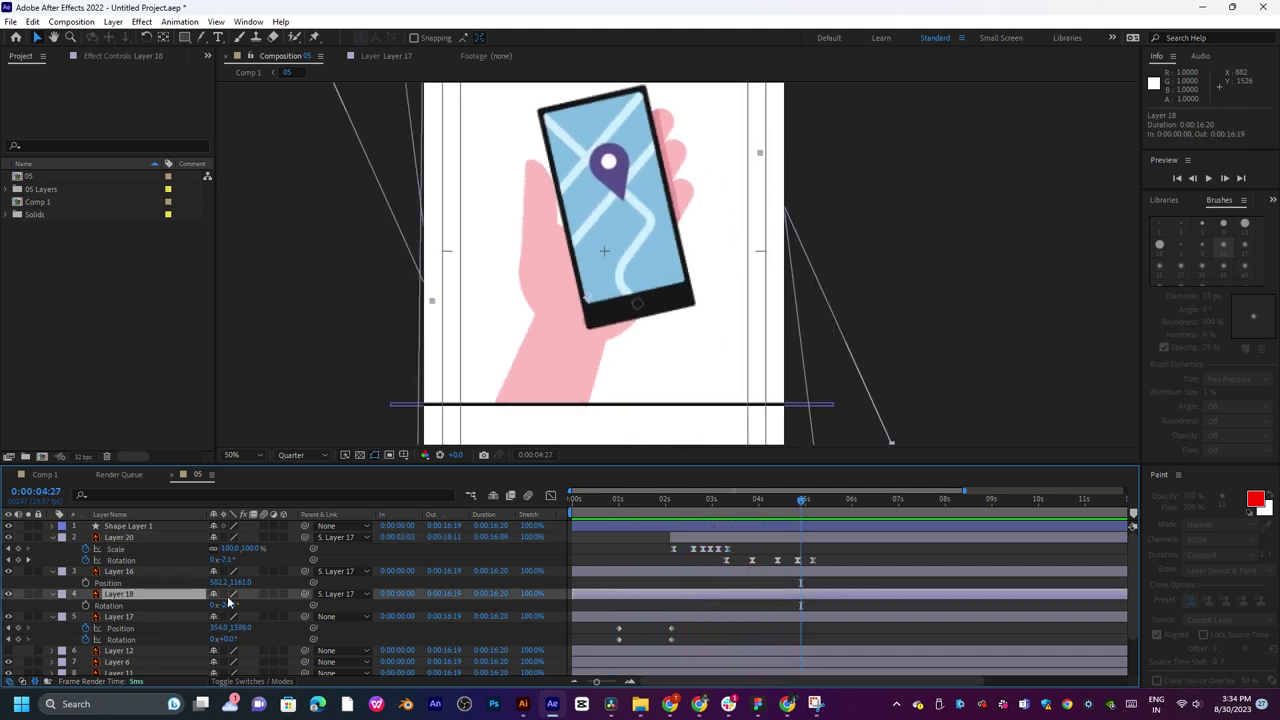
left_click(8, 595)
left_click(9, 595)
left_click_drag(757, 512, 693, 528)
key("alt+bracketleft")
left_click_drag(772, 603, 624, 594)
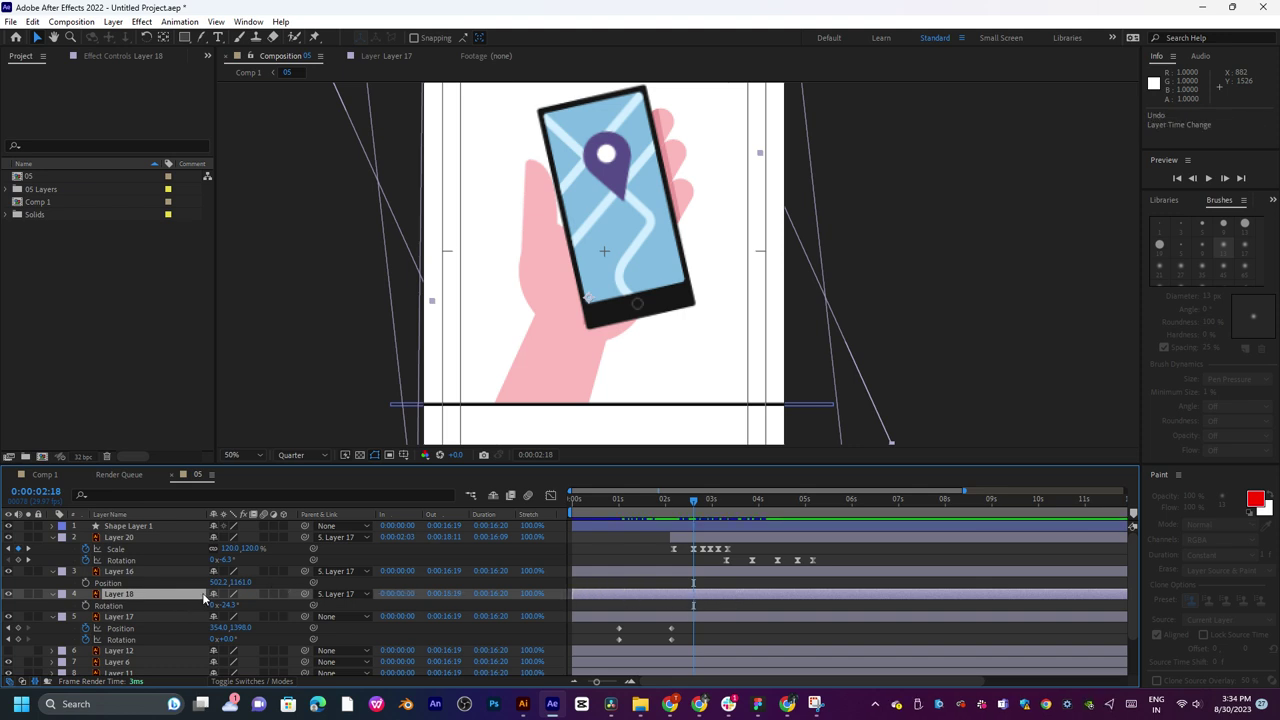
left_click_drag(225, 608, 233, 614)
Keyframe Layer 18's rotation at 0:00:02:18, set it to -30.3° at 0:00:02:08, and preview the thumb's motion.
left_click(126, 606)
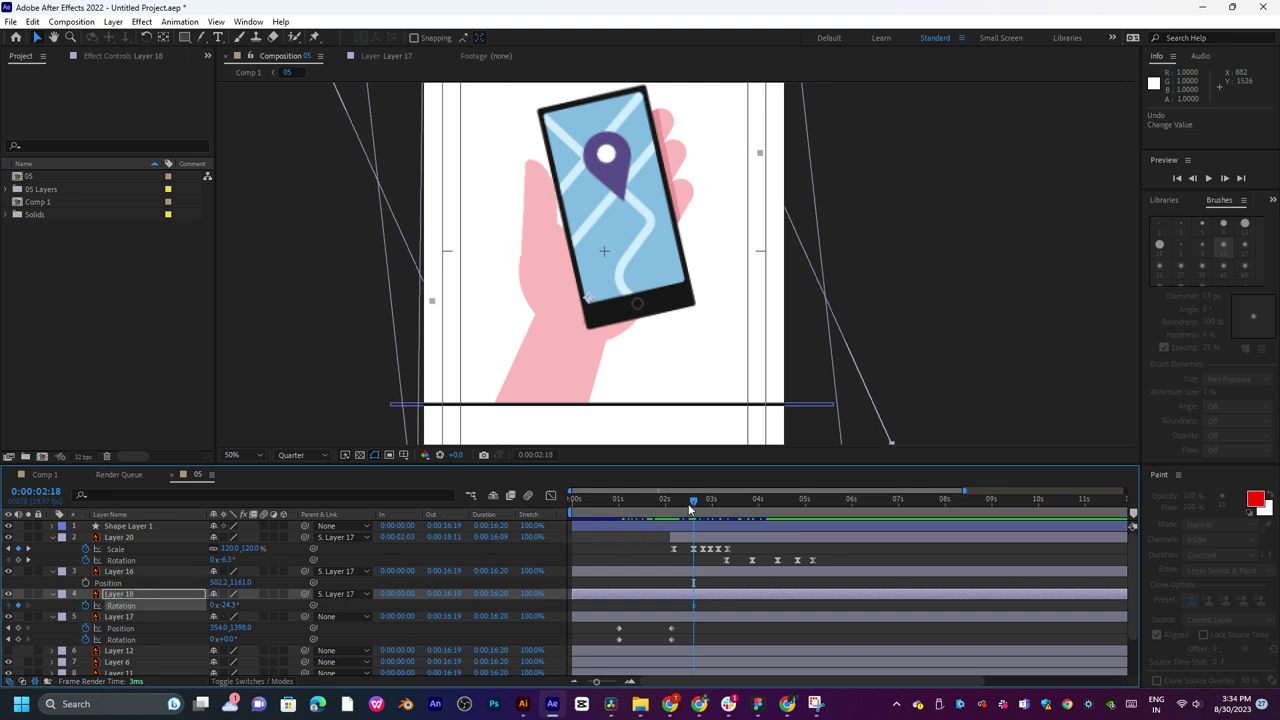
left_click_drag(693, 499, 677, 503)
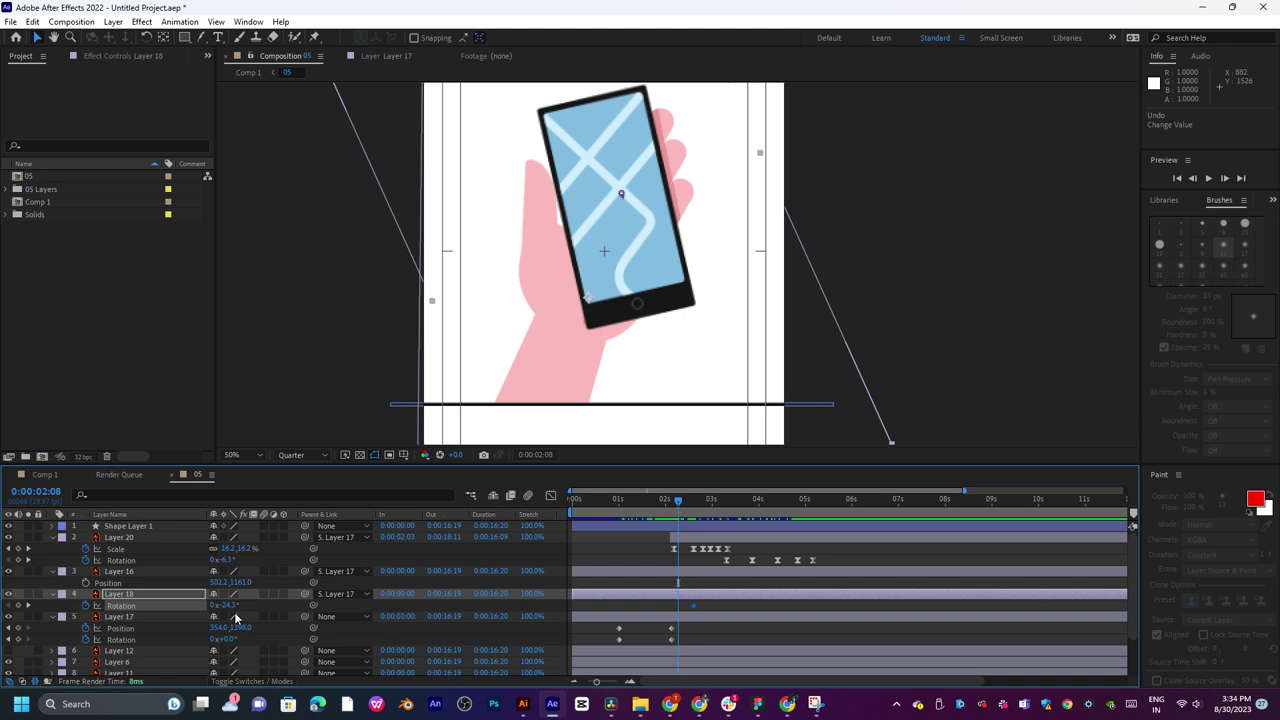
left_click_drag(228, 606, 229, 606)
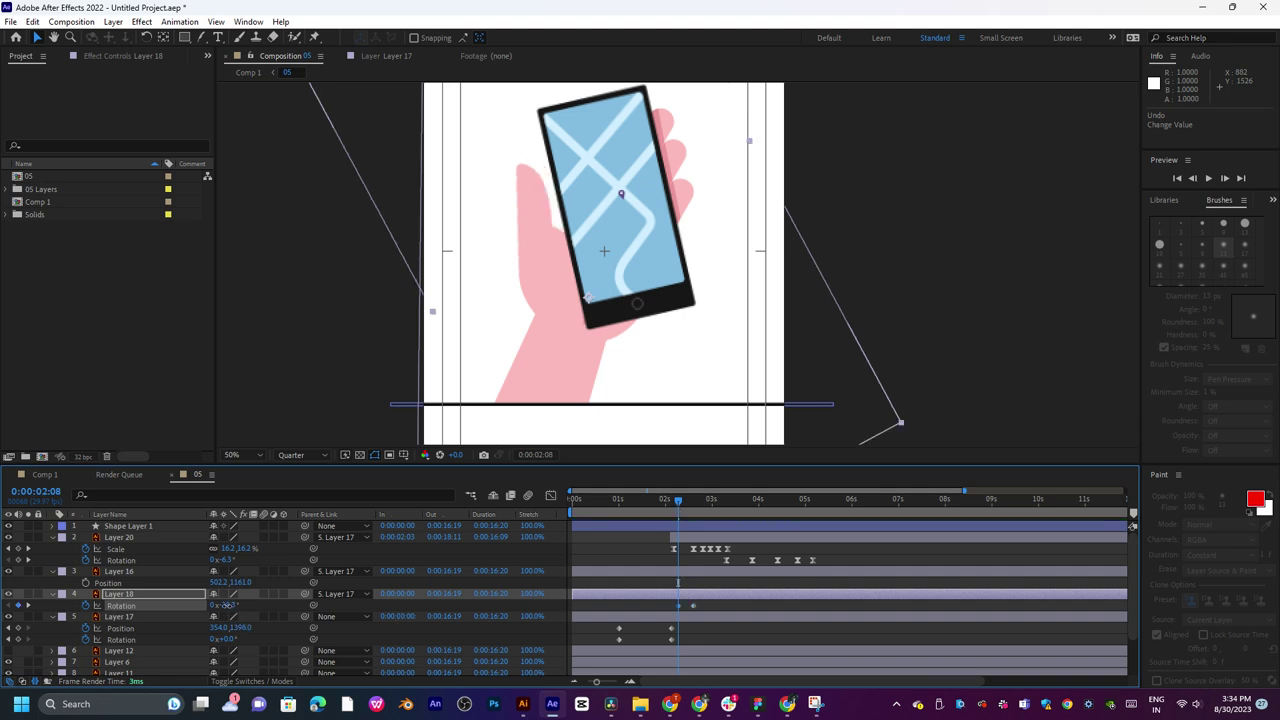
key("space")
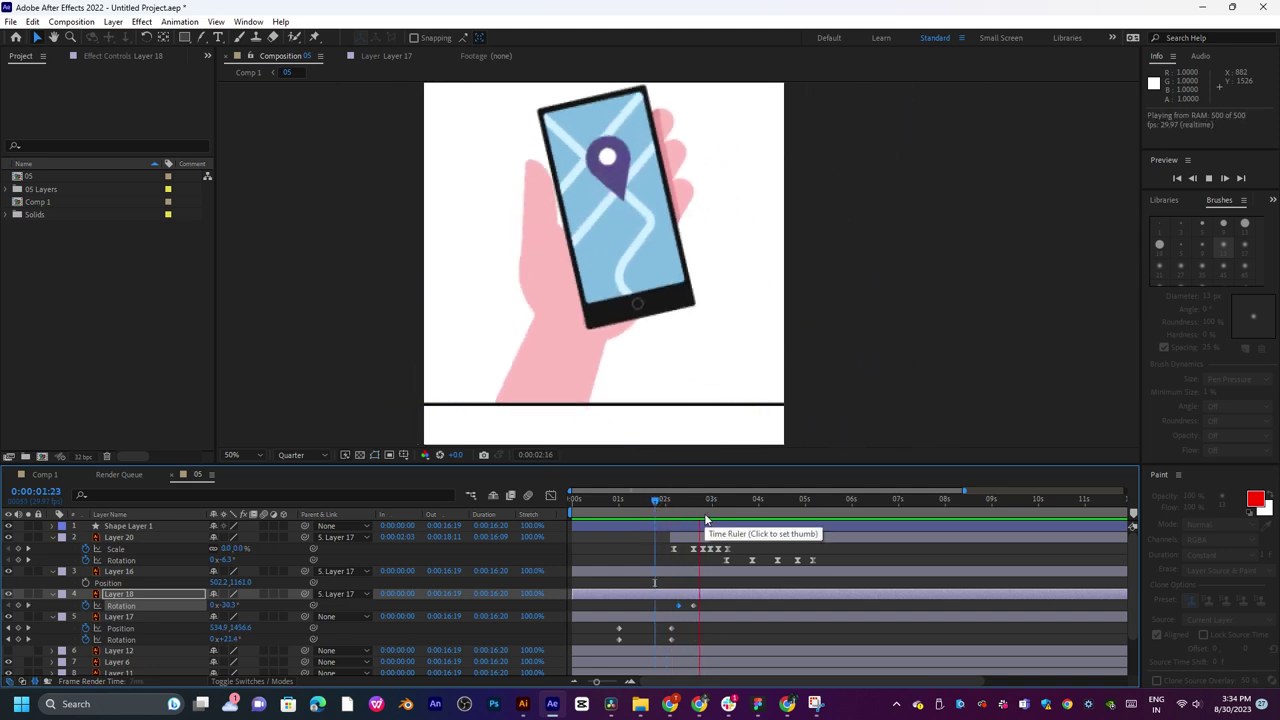
Adjust Layer 18's rotation at its 0:00:02:18 keyframe to bring the thumb closer to the phone.
left_click_drag(678, 502, 693, 502)
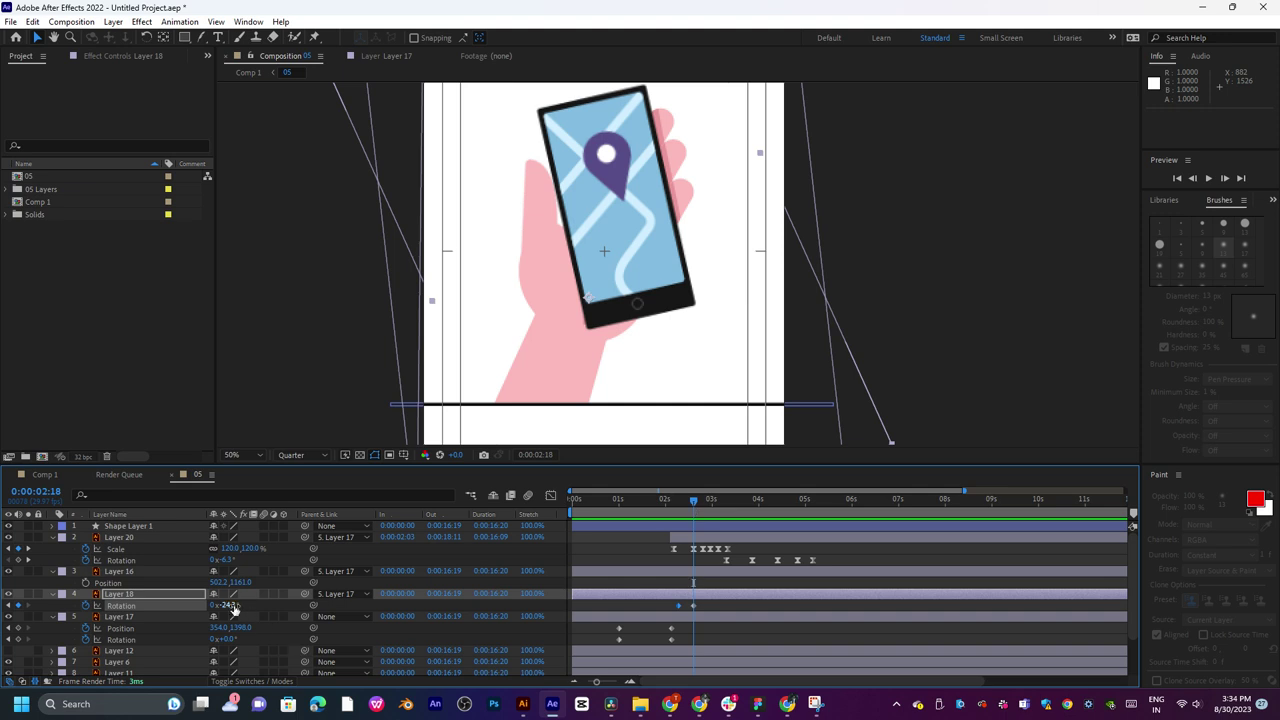
left_click_drag(234, 606, 237, 606)
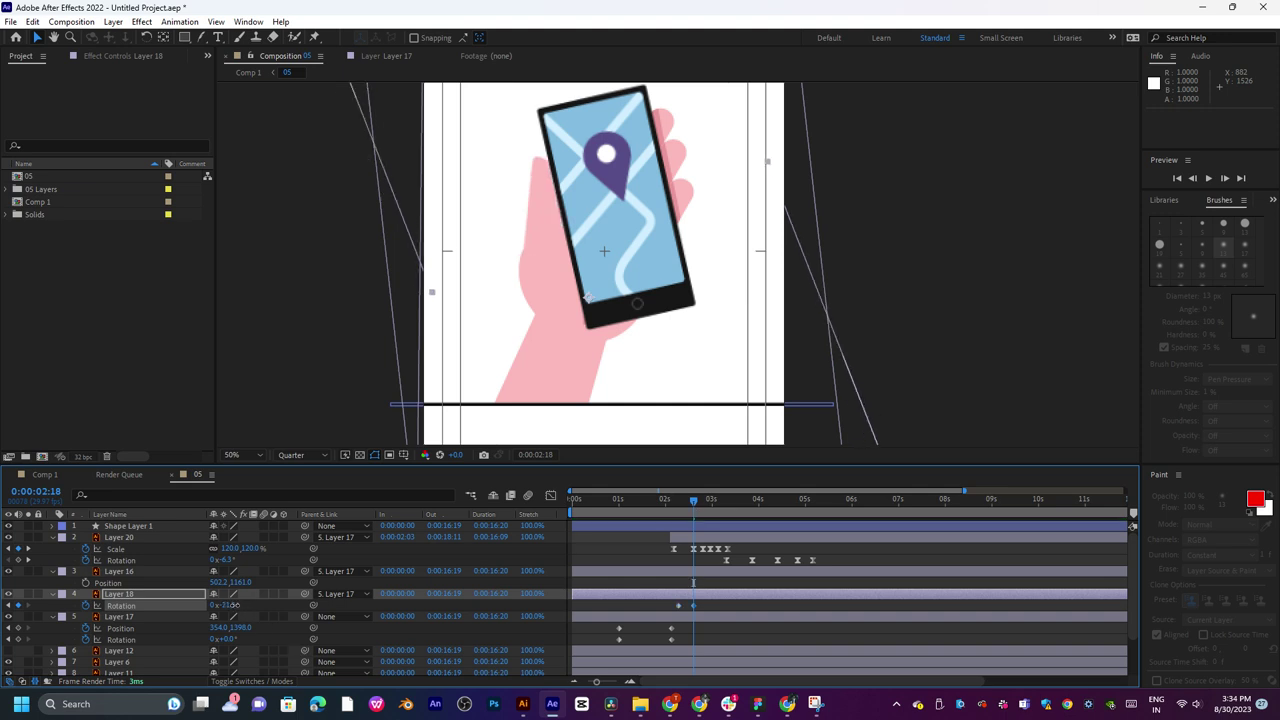
left_click_drag(878, 445, 886, 445)
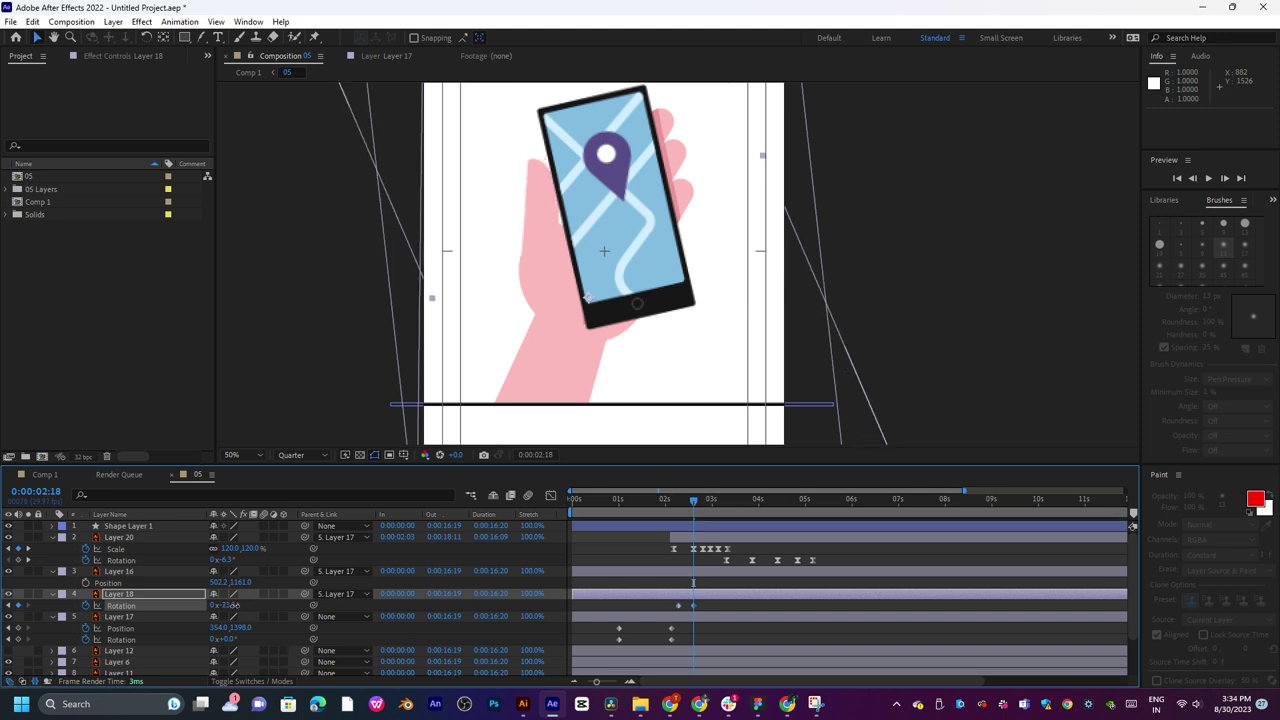
Keyframe Layer 18's rotation at 2:18, 2:28 and 3:07, with -24.3° at 3:07, previewing the swing between changes.
left_click_drag(235, 606, 236, 606)
key("space")
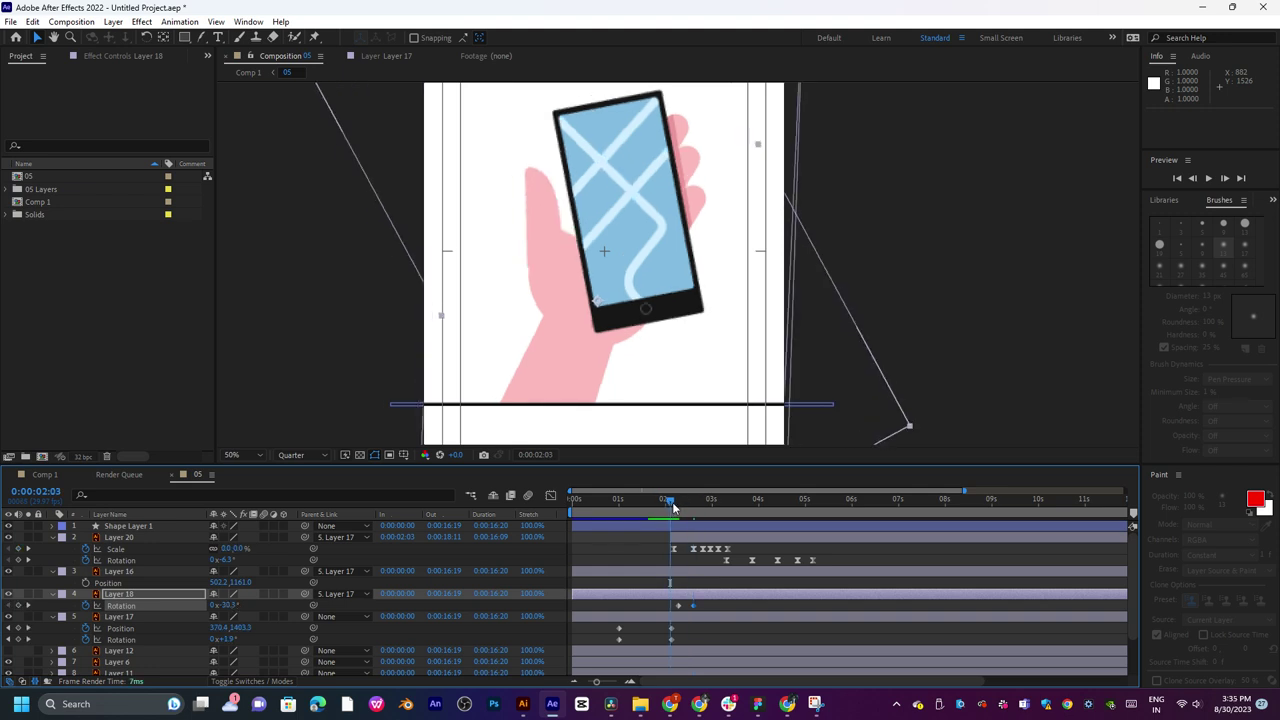
left_click(709, 500)
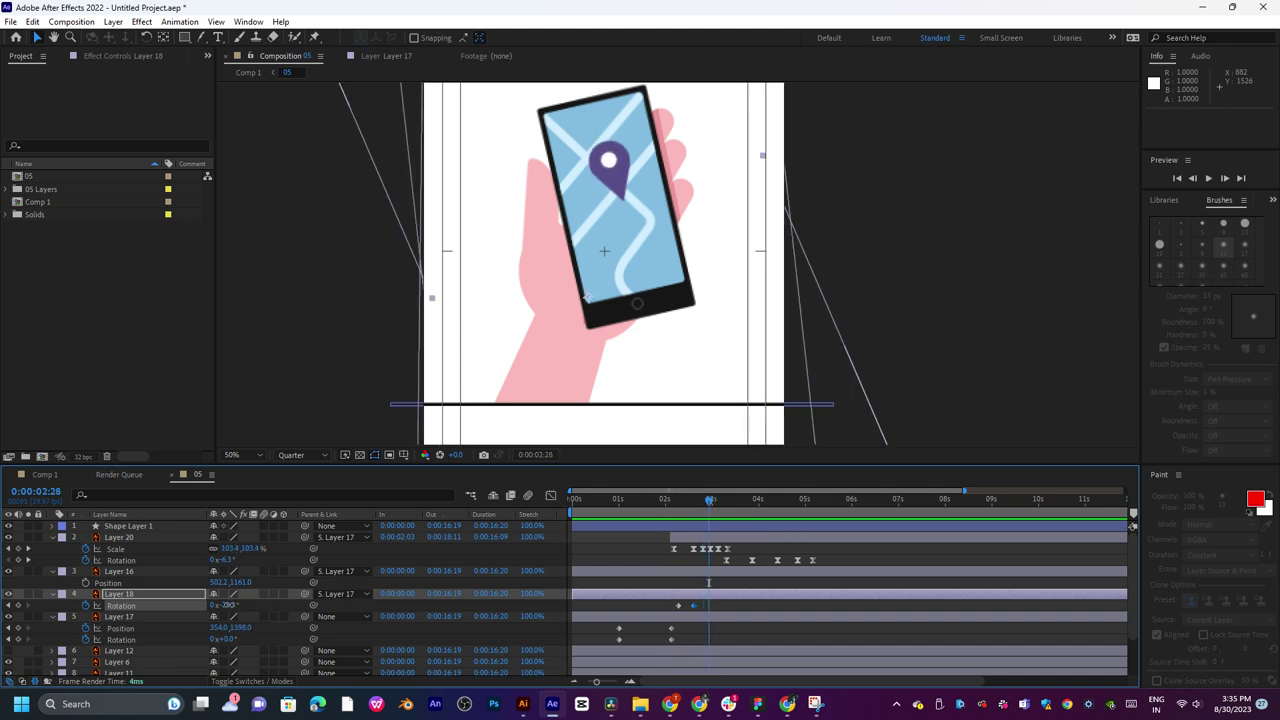
left_click_drag(229, 606, 229, 608)
key("space")
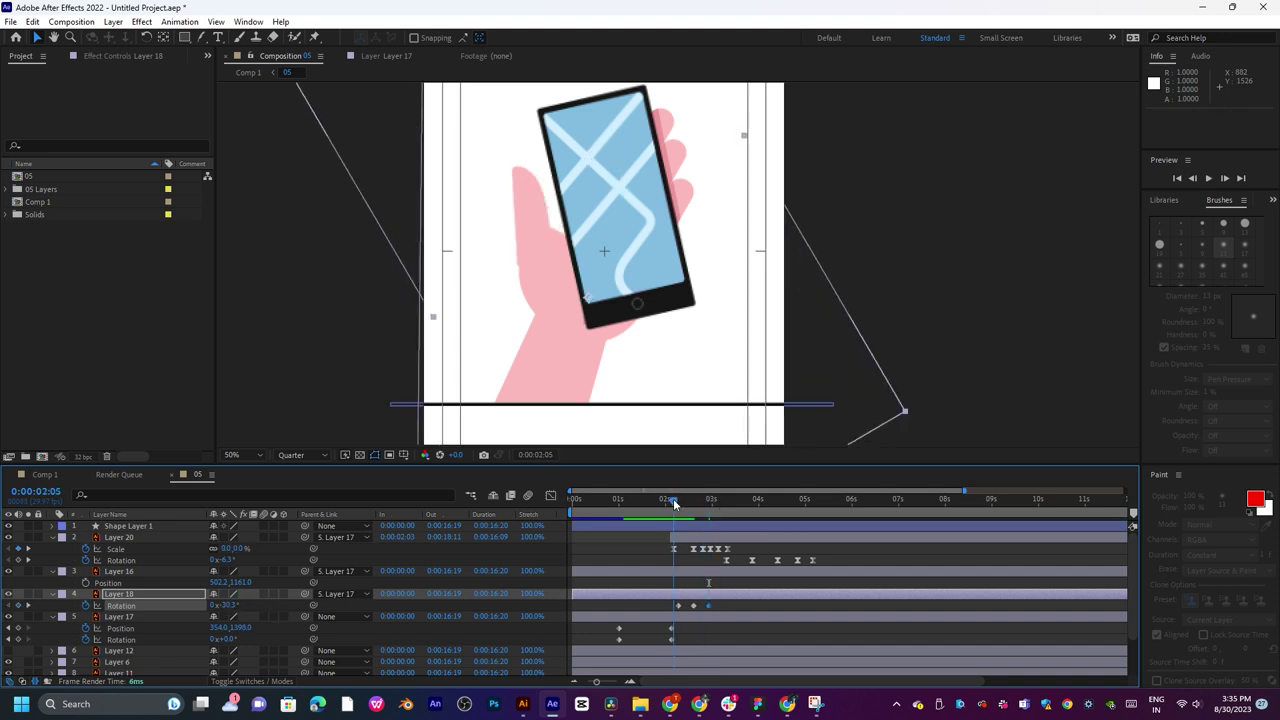
left_click_drag(695, 502, 724, 506)
left_click_drag(230, 605, 234, 605)
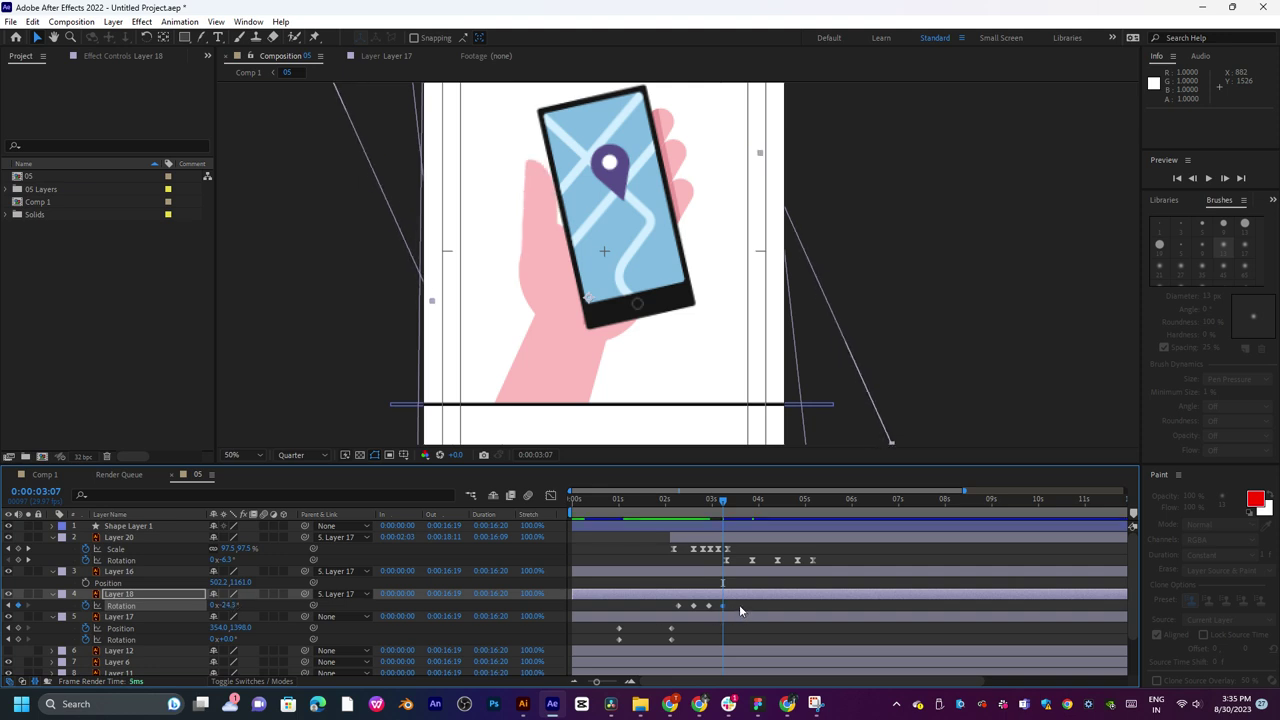
Apply Easy Ease to all of Layer 18's rotation keyframes.
left_click_drag(675, 616, 687, 616)
mouse_move(724, 605)
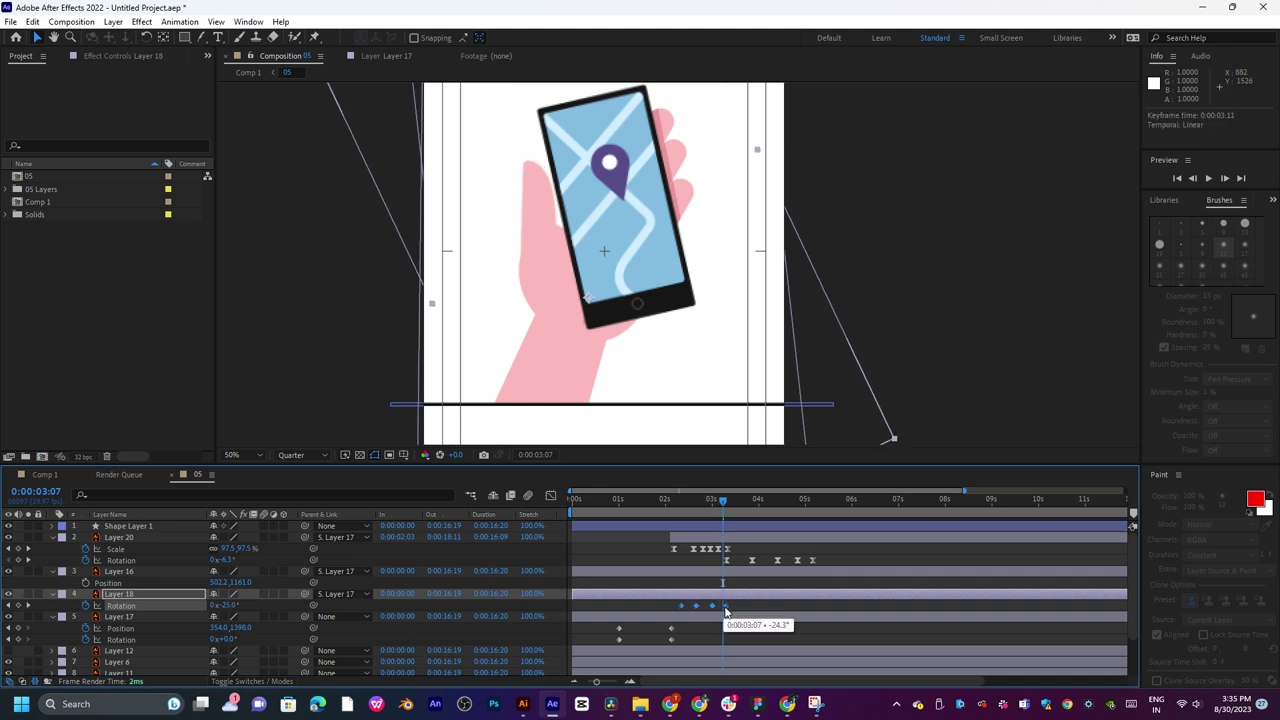
left_click_drag(733, 603, 676, 611)
right_click(680, 607)
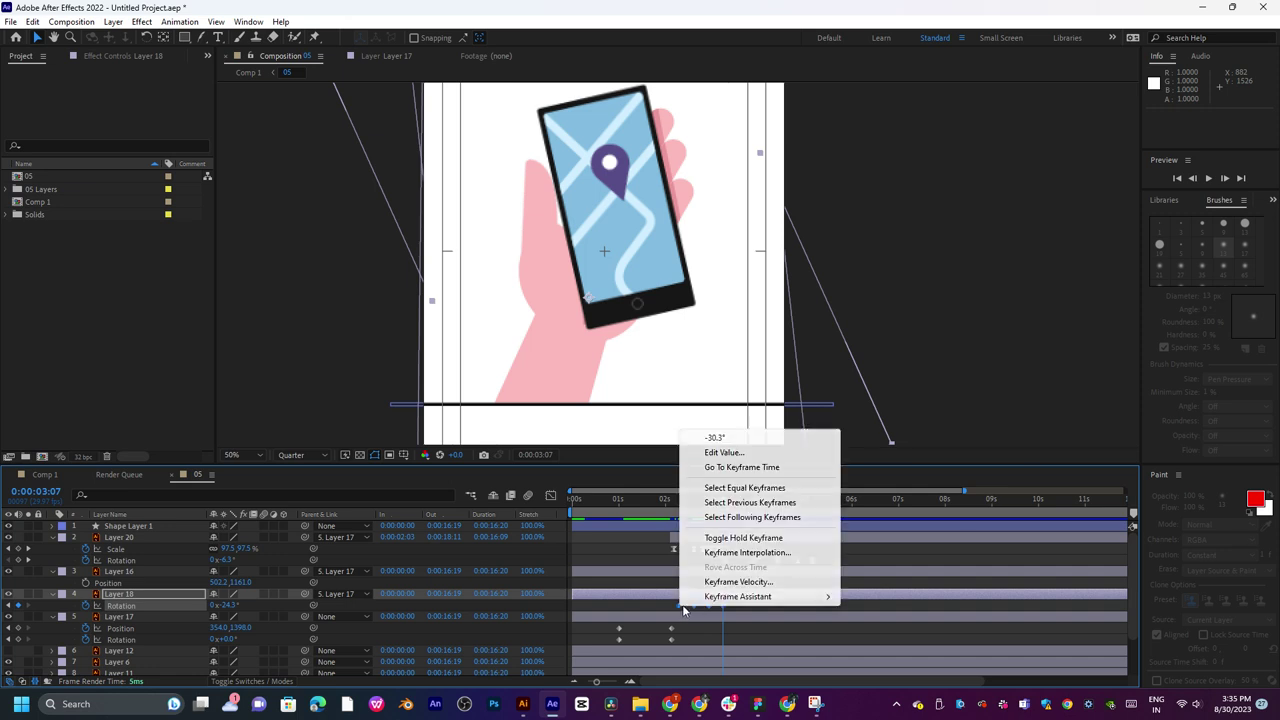
mouse_move(756, 598)
left_click(940, 509)
Spread Layer 18's rotation keyframes farther apart so the last one sits at about 4 seconds, and preview the slower swing.
left_click(710, 618)
left_click_drag(734, 603, 763, 607)
key("space")
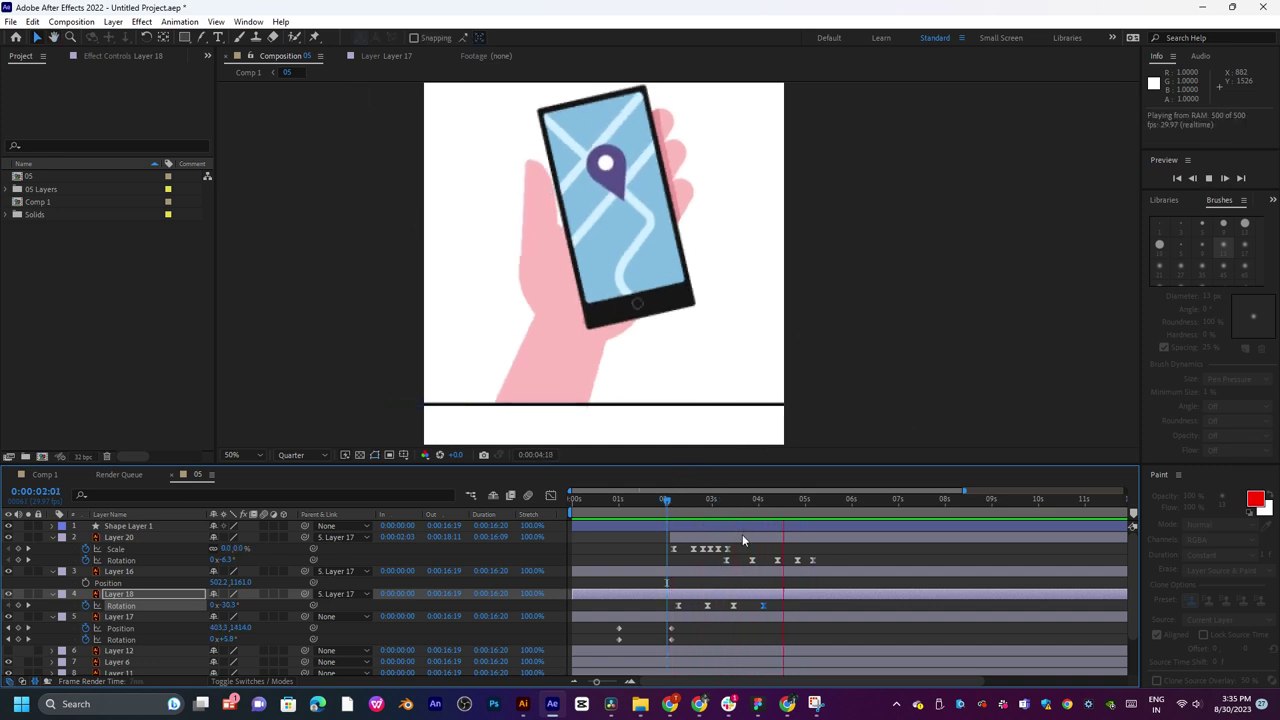
left_click_drag(751, 506, 634, 531)
key("space")
Apply Easy Ease to Layer 17's position and rotation keyframes.
left_click(697, 627)
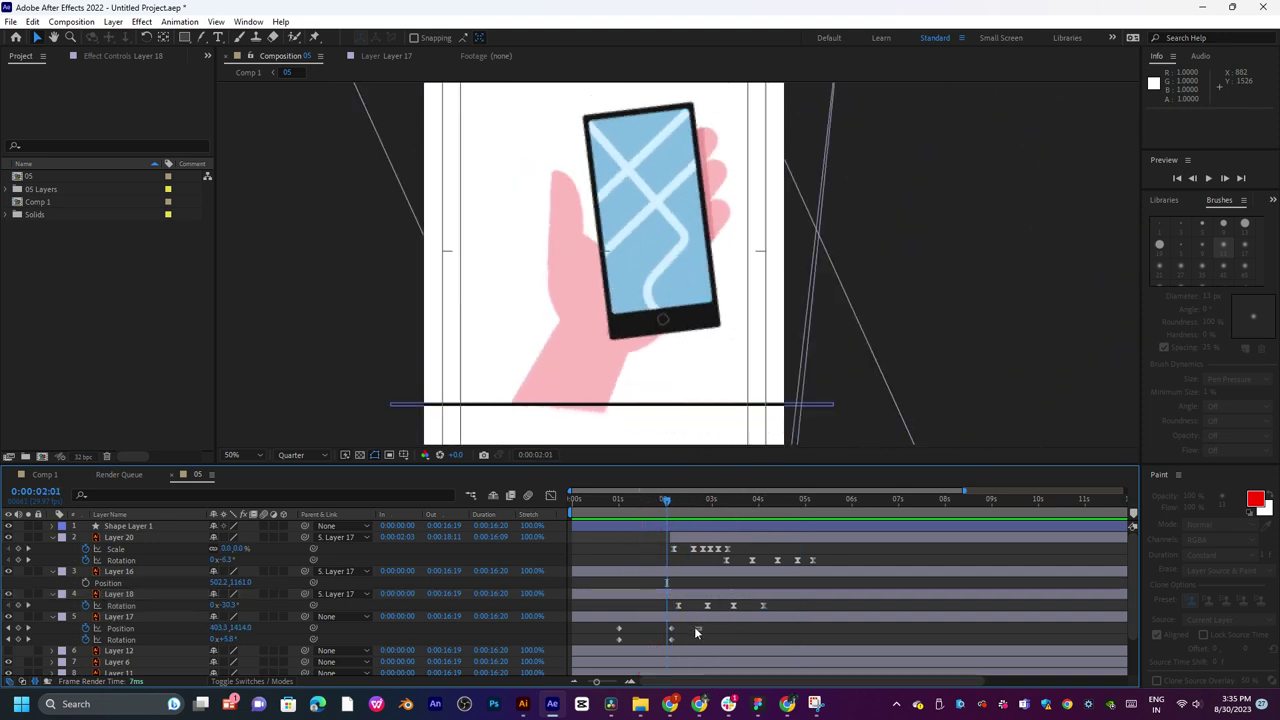
right_click(617, 626)
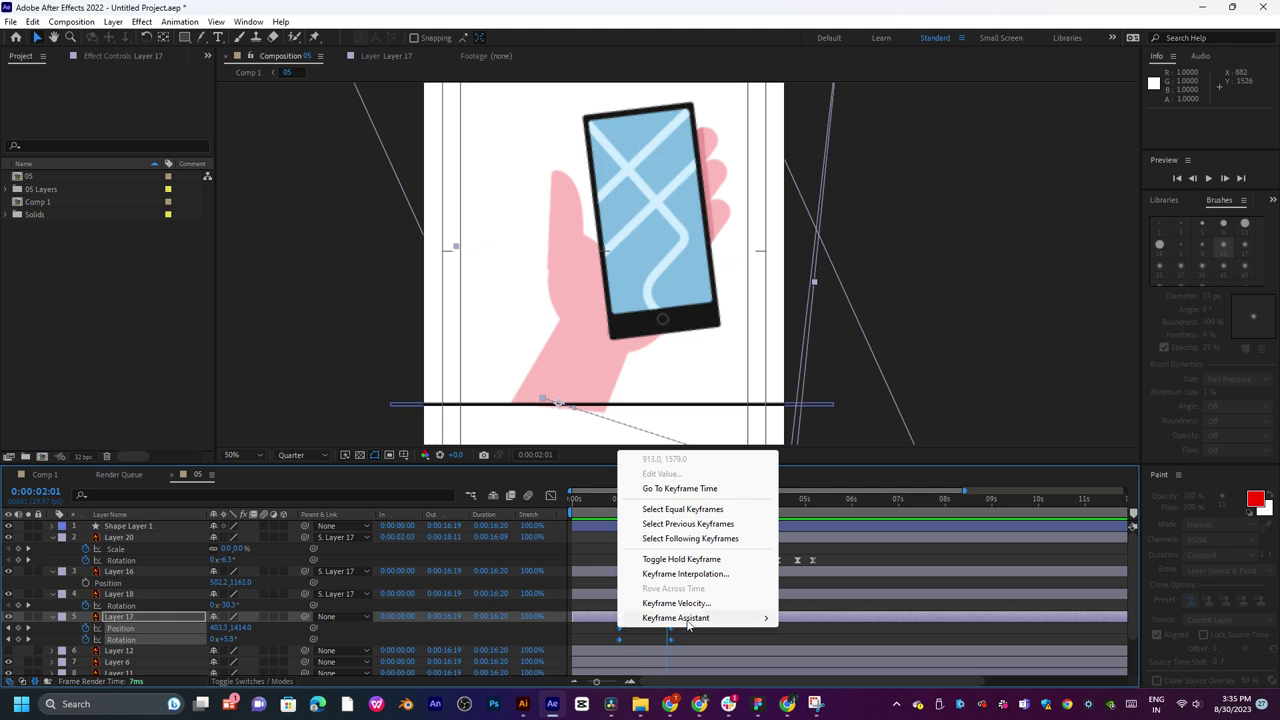
mouse_move(700, 618)
left_click(836, 529)
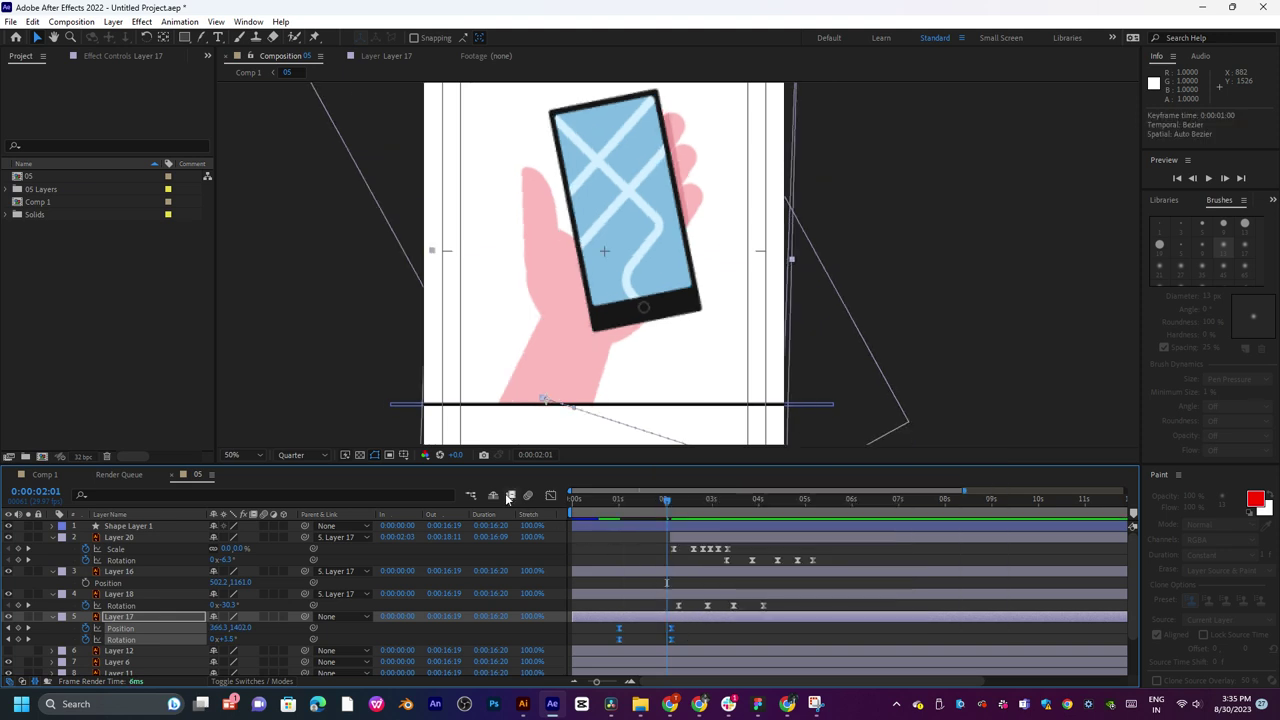
In the Graph Editor, lengthen the incoming ease of Layer 17's last position and rotation keyframes and preview the motion.
left_click(550, 495)
left_click_drag(724, 602, 594, 656)
left_click(798, 668)
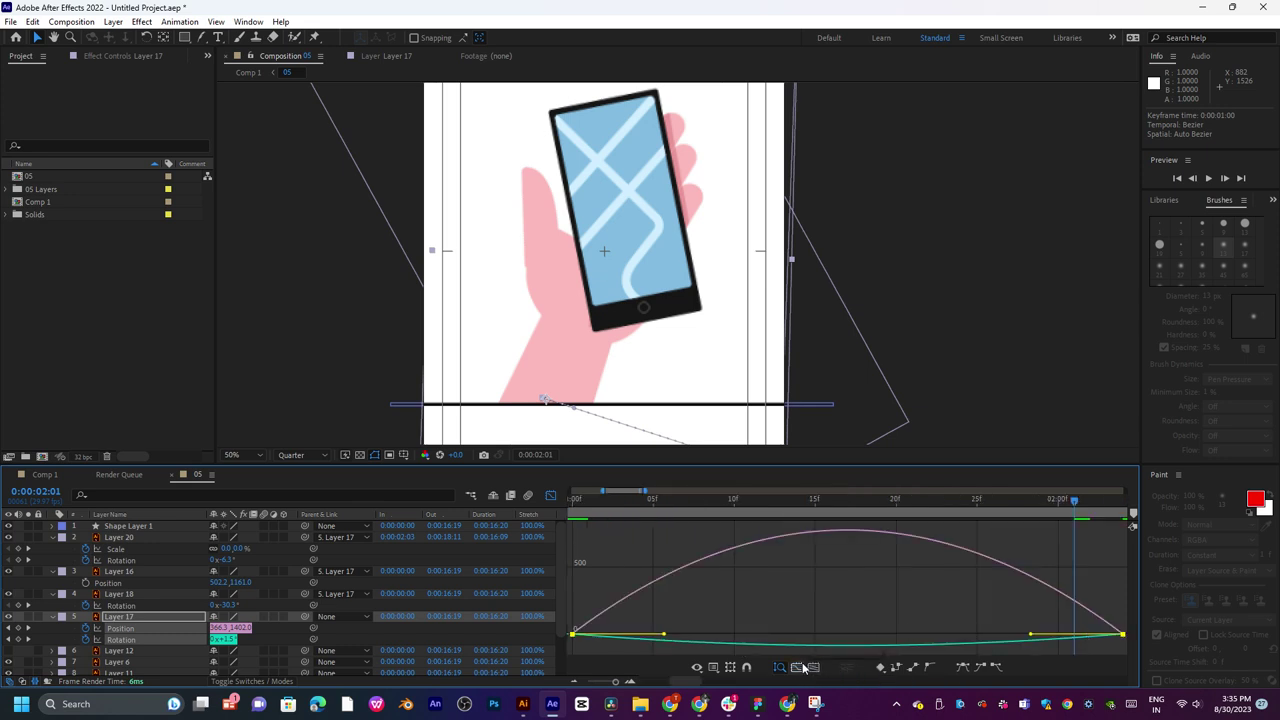
left_click_drag(1033, 638, 914, 638)
key("space")
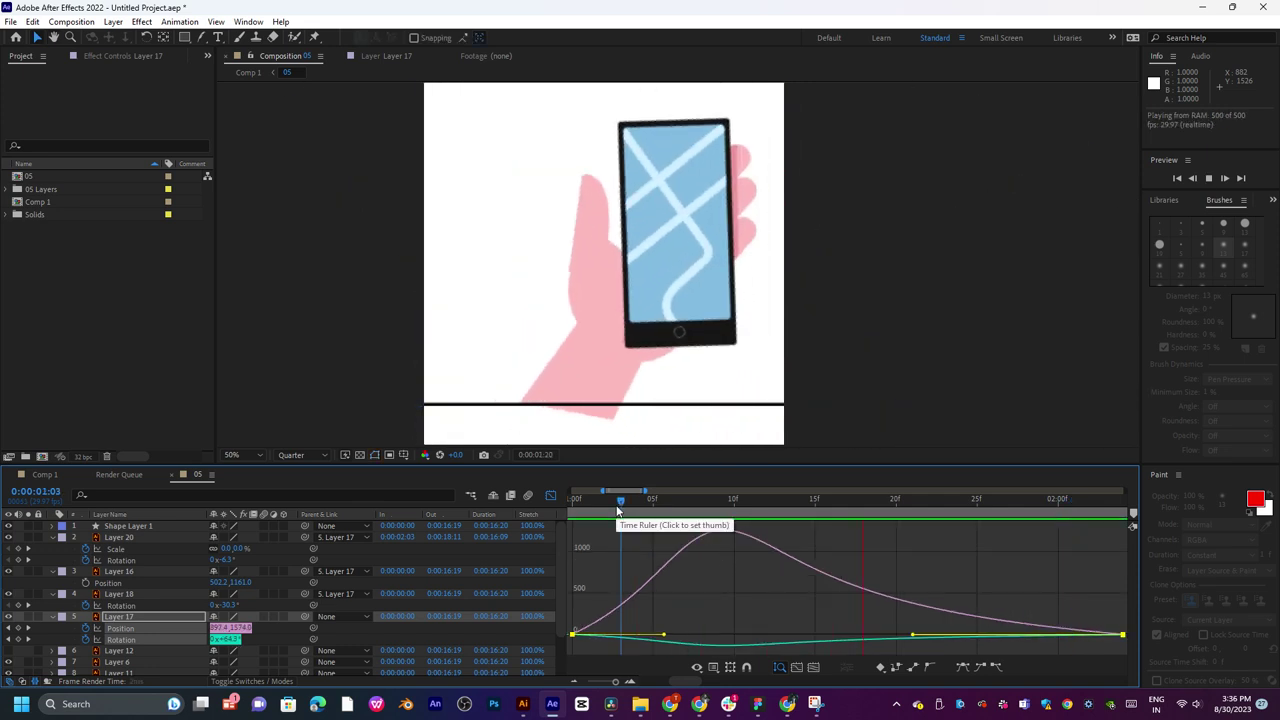
key("space")
Lengthen the outgoing ease of Layer 17's first keyframes slightly in the speed graph and preview it.
key("minus")
scroll(742, 533, "down", 2)
left_click_drag(726, 640, 737, 640)
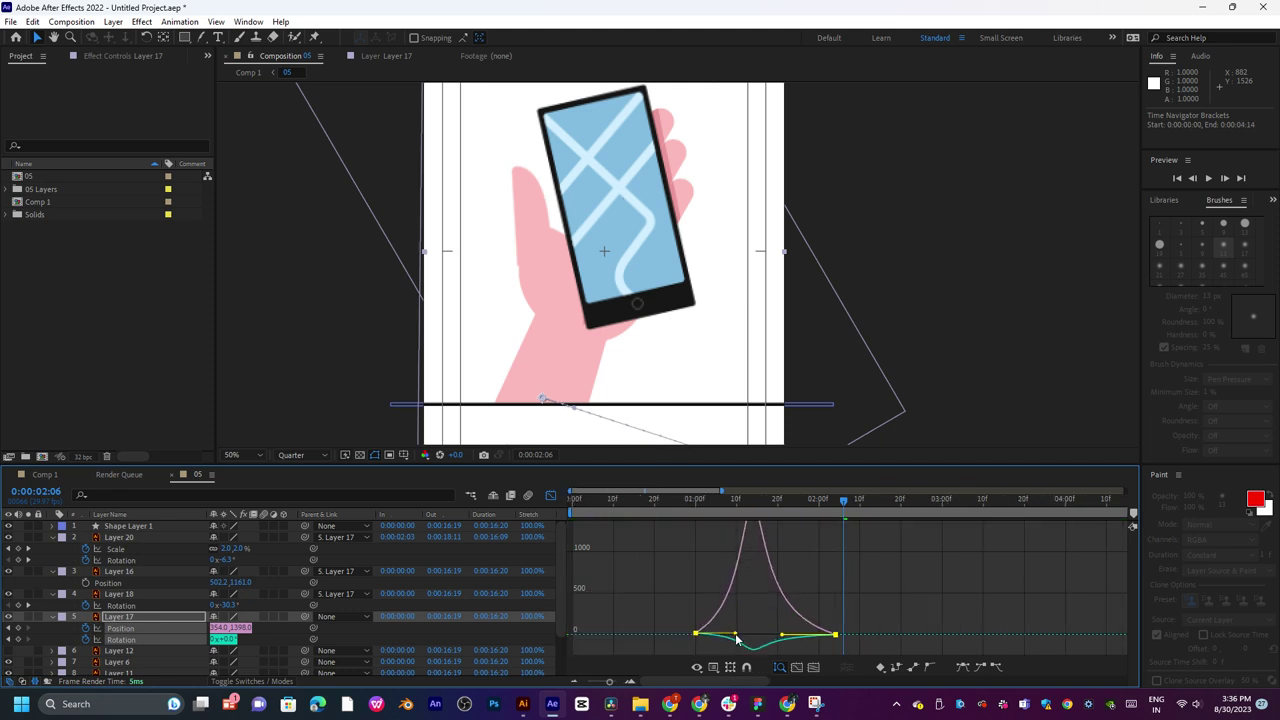
key("space")
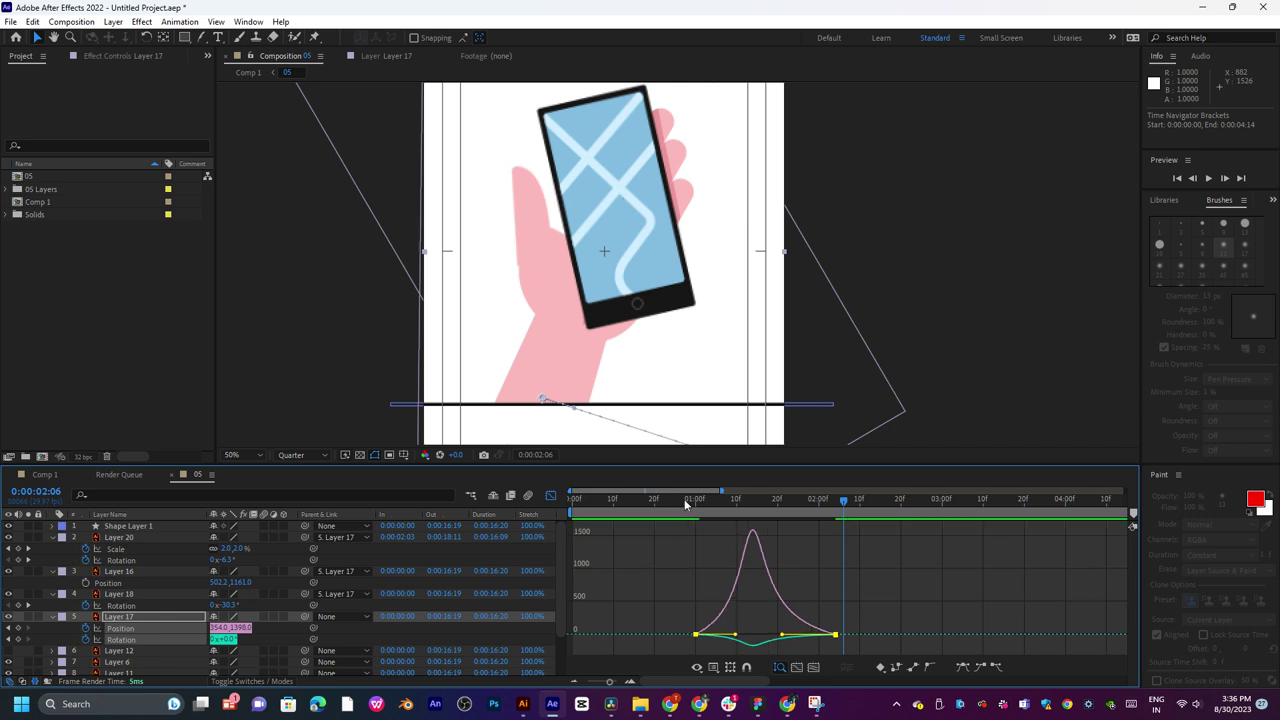
key("space")
Lengthen the ease into Layer 17's last keyframes slightly more, preview it, and close the Graph Editor.
left_click_drag(782, 637, 759, 641)
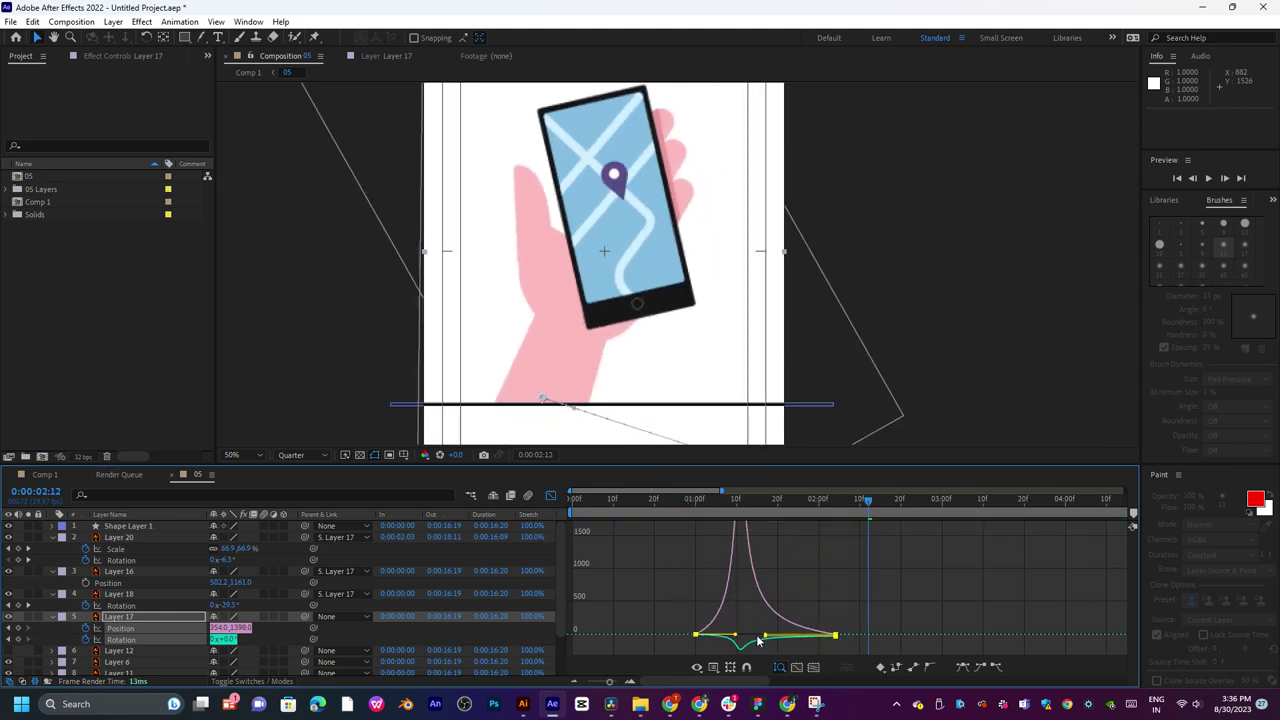
key("space")
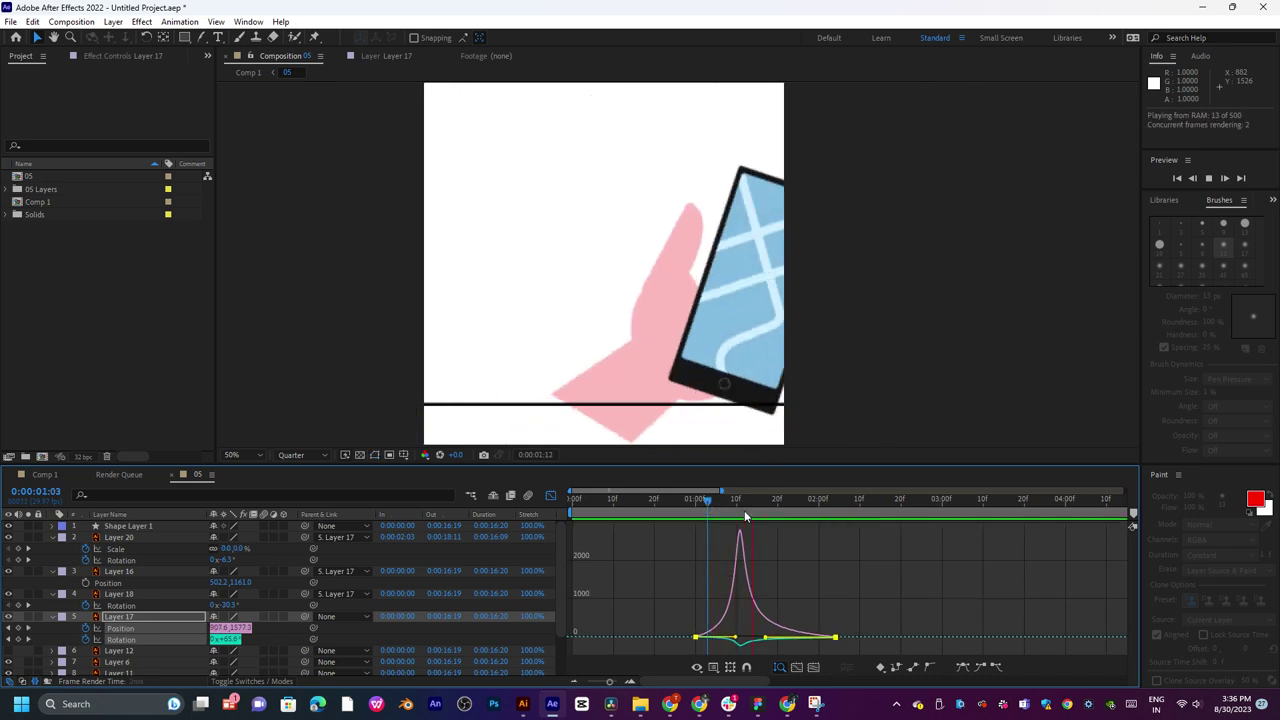
key("space")
left_click_drag(766, 638, 775, 637)
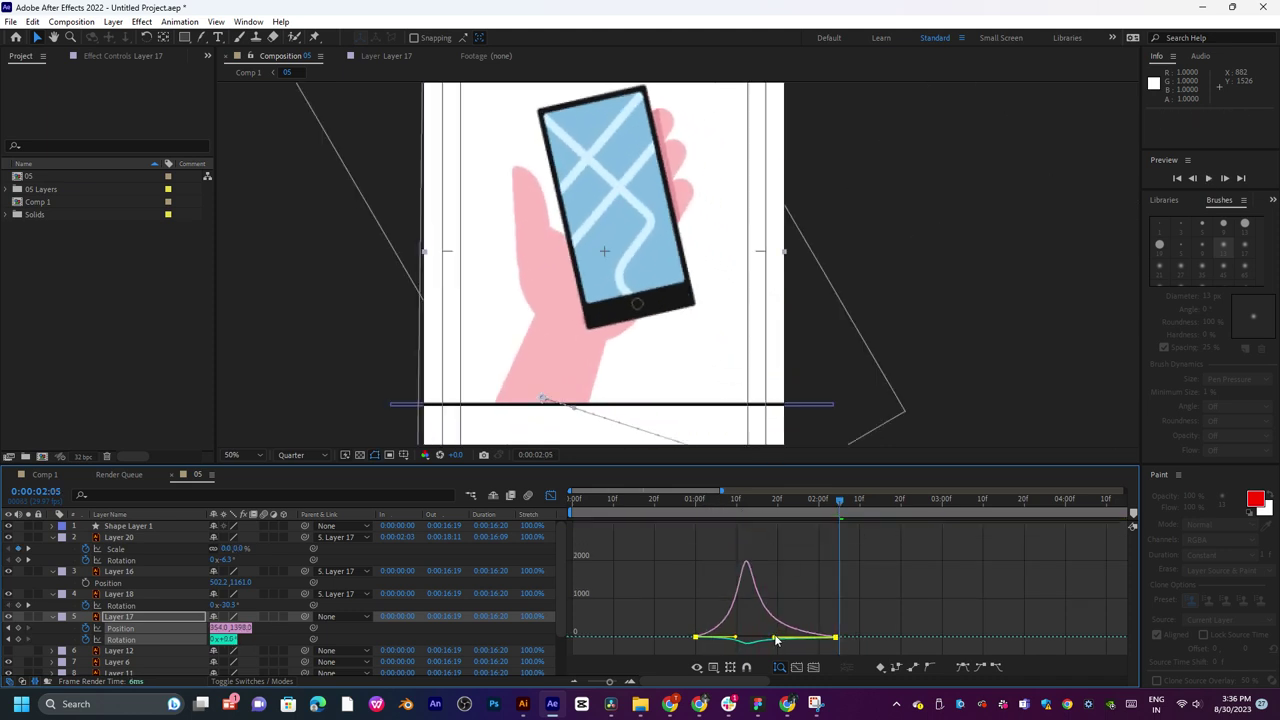
key("space")
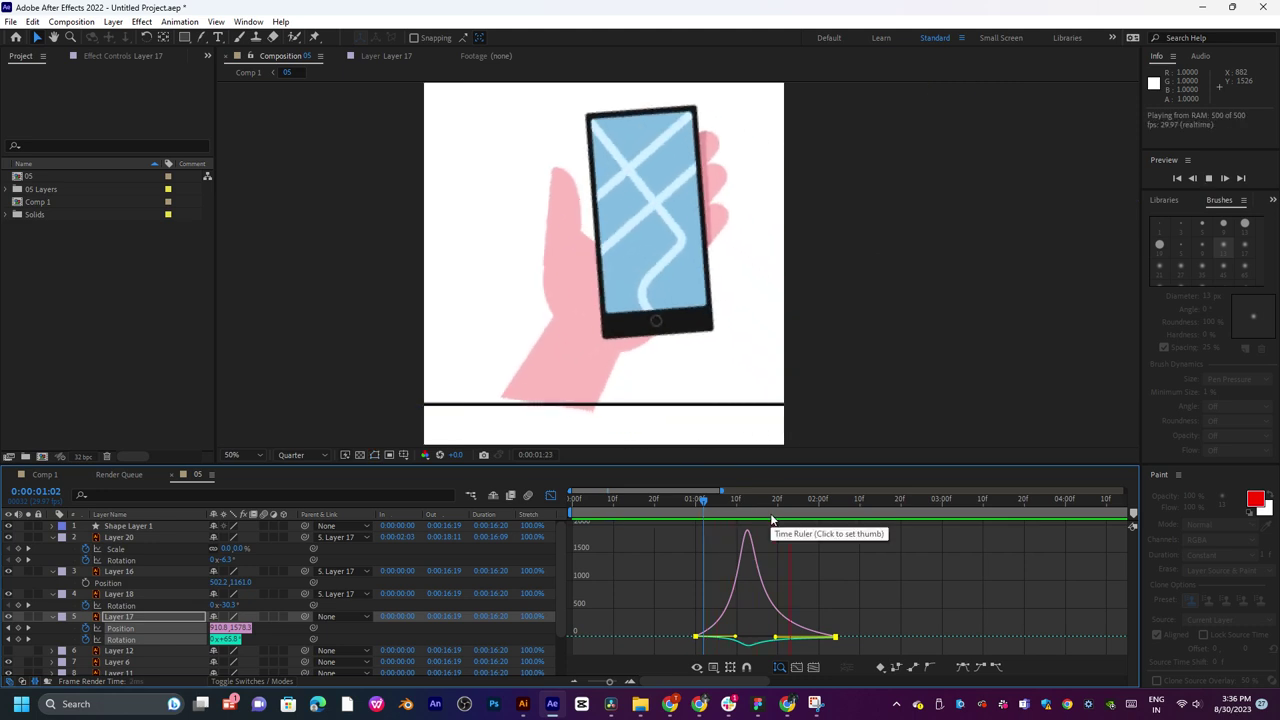
key("space")
left_click(550, 495)
key("space")
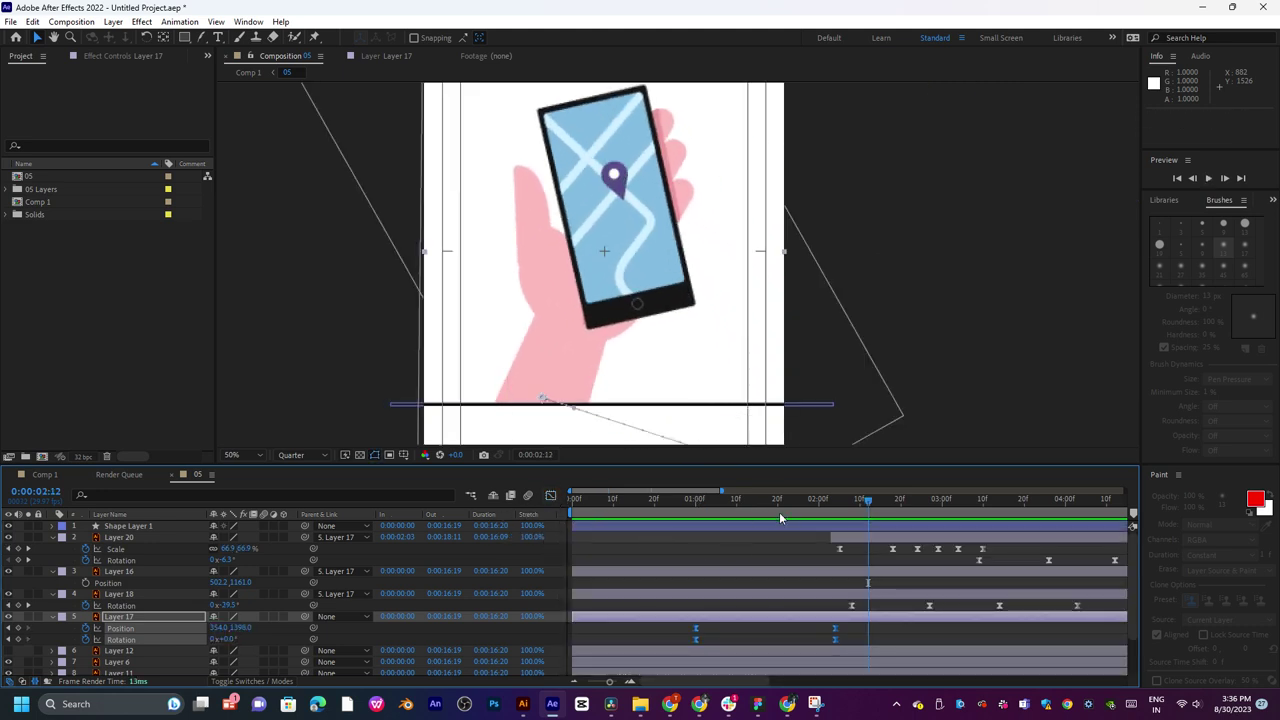
key("space")
At 1:15, lower Layer 17 by about 66 px to add a position keyframe that bends its motion path.
left_click_drag(702, 503, 757, 506)
key("h")
left_click_drag(691, 382, 720, 262)
key("v")
left_click_drag(676, 318, 684, 353)
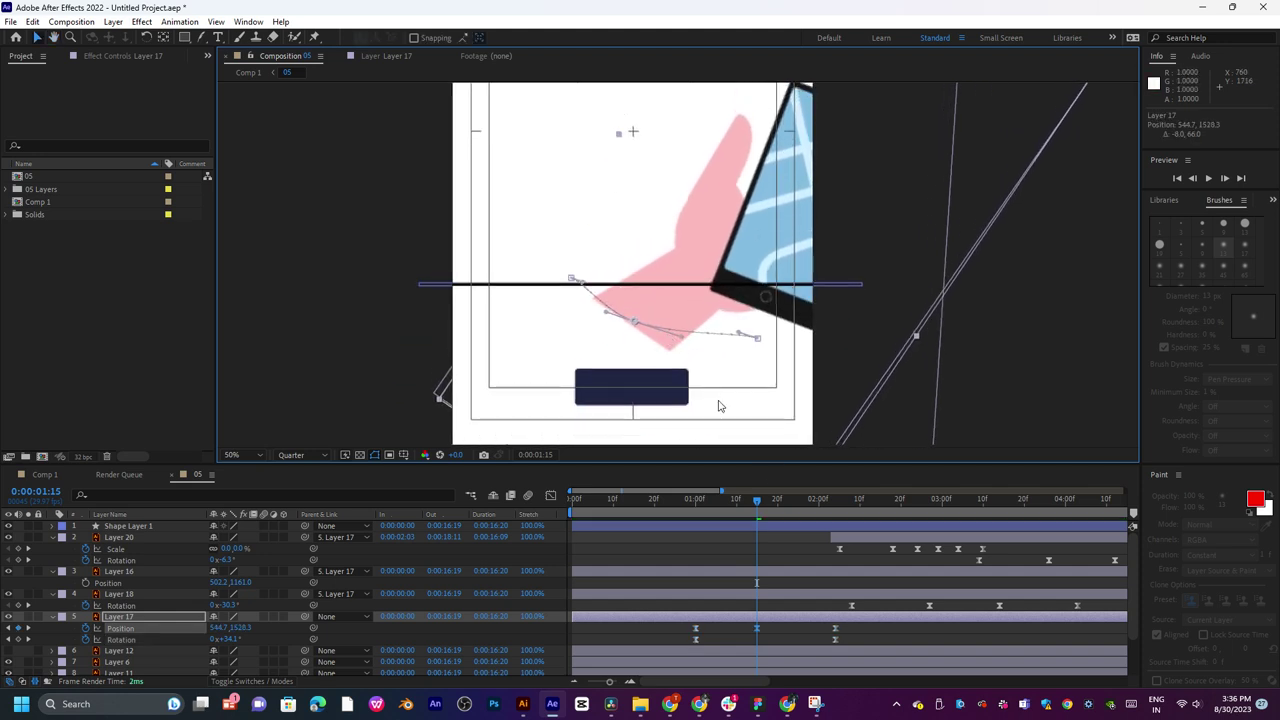
Play back the hand's entrance up close and in the full composition to check the curved path.
left_click(710, 506)
key("space")
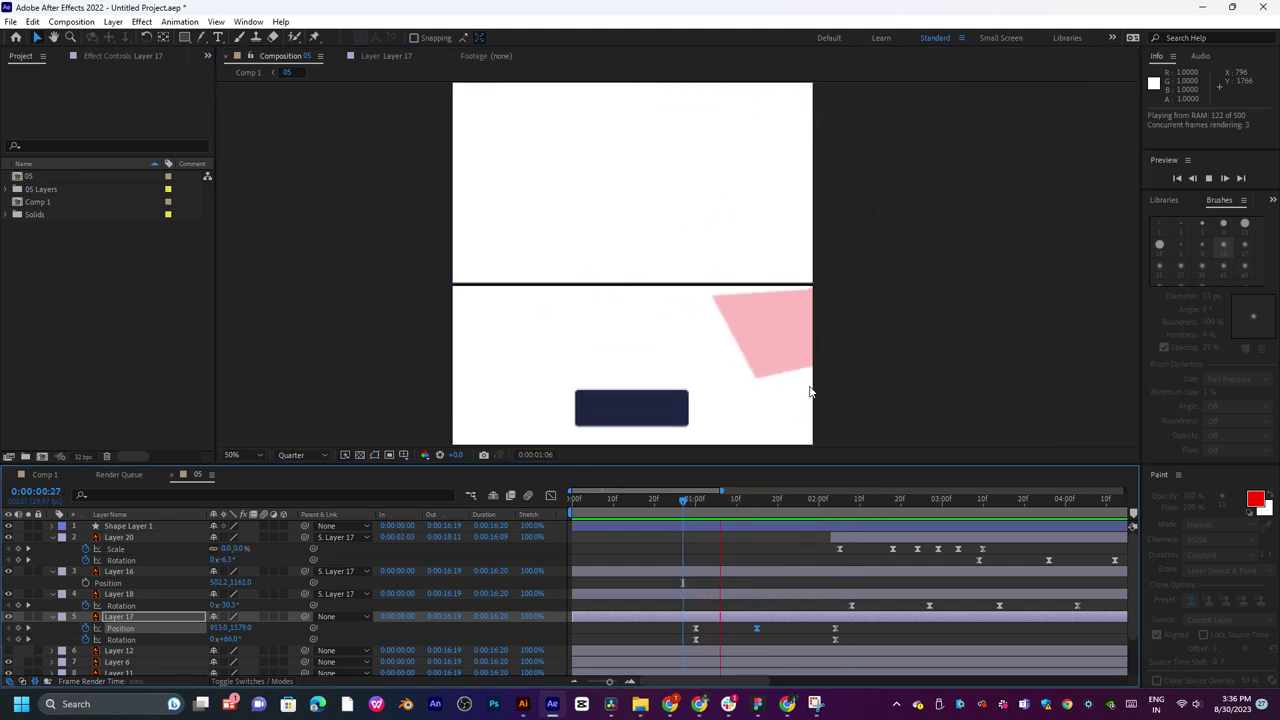
key("space")
scroll(698, 205, "down", 2)
left_click_drag(679, 201, 683, 282)
key("space")
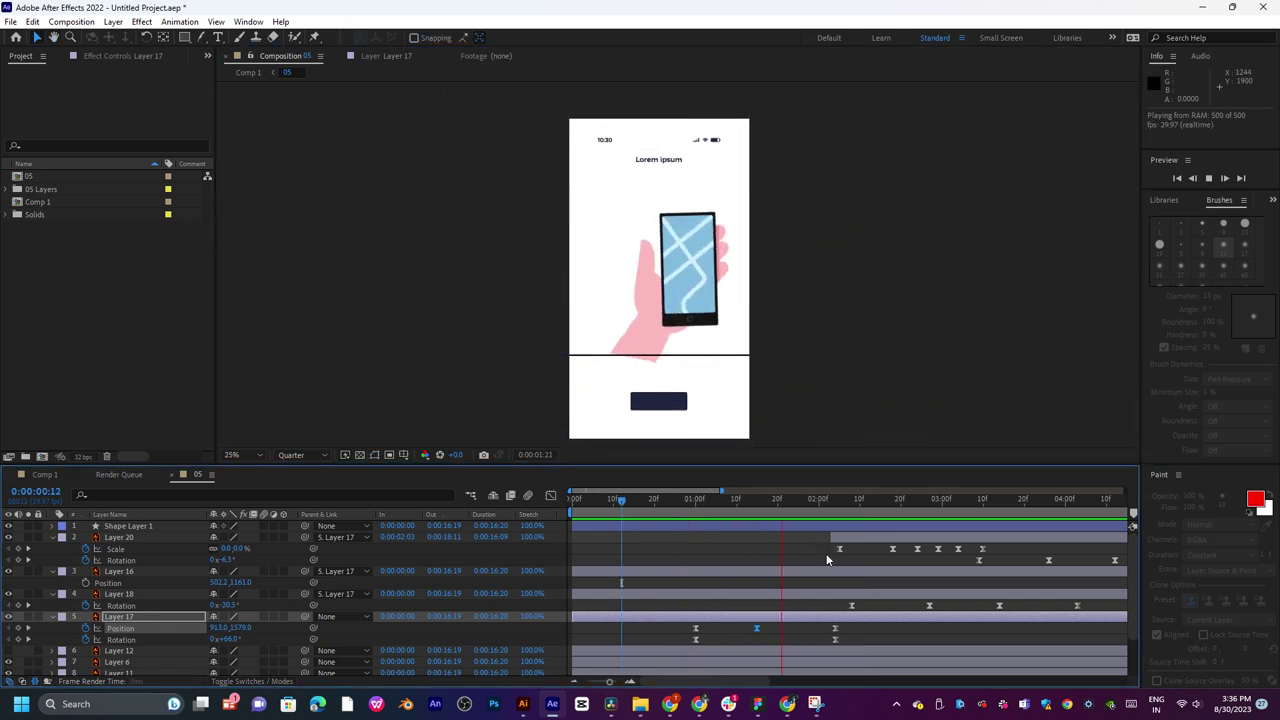
key("space")
key("space")
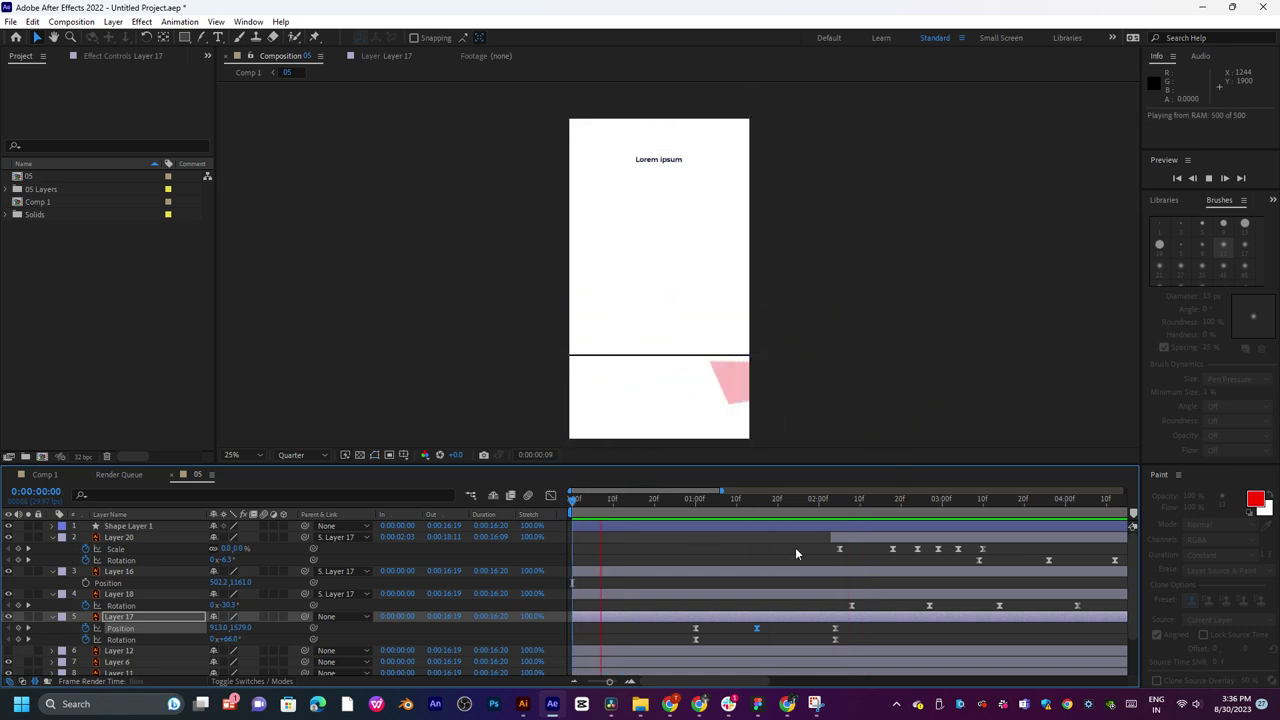
Extend the motion-path handle of Layer 17's middle position keyframe horizontally to smooth the curve.
left_click(736, 503)
key("Page_Down")
key("Page_Down")
scroll(691, 406, "up", 2)
left_click_drag(698, 388, 724, 279)
key("v")
left_click_drag(639, 366, 618, 366)
Play back the full composition again to check the smoothed hand entrance together with the phone and location pin.
key("space")
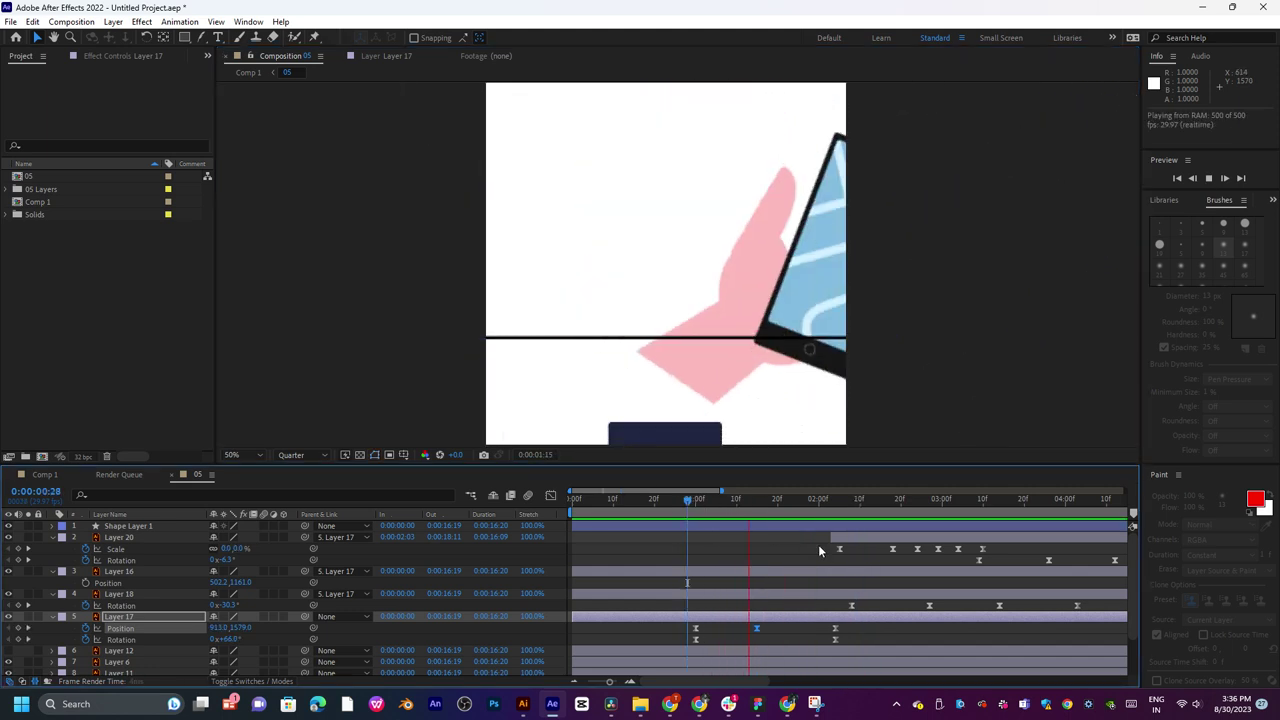
key("space")
scroll(851, 280, "down", 2)
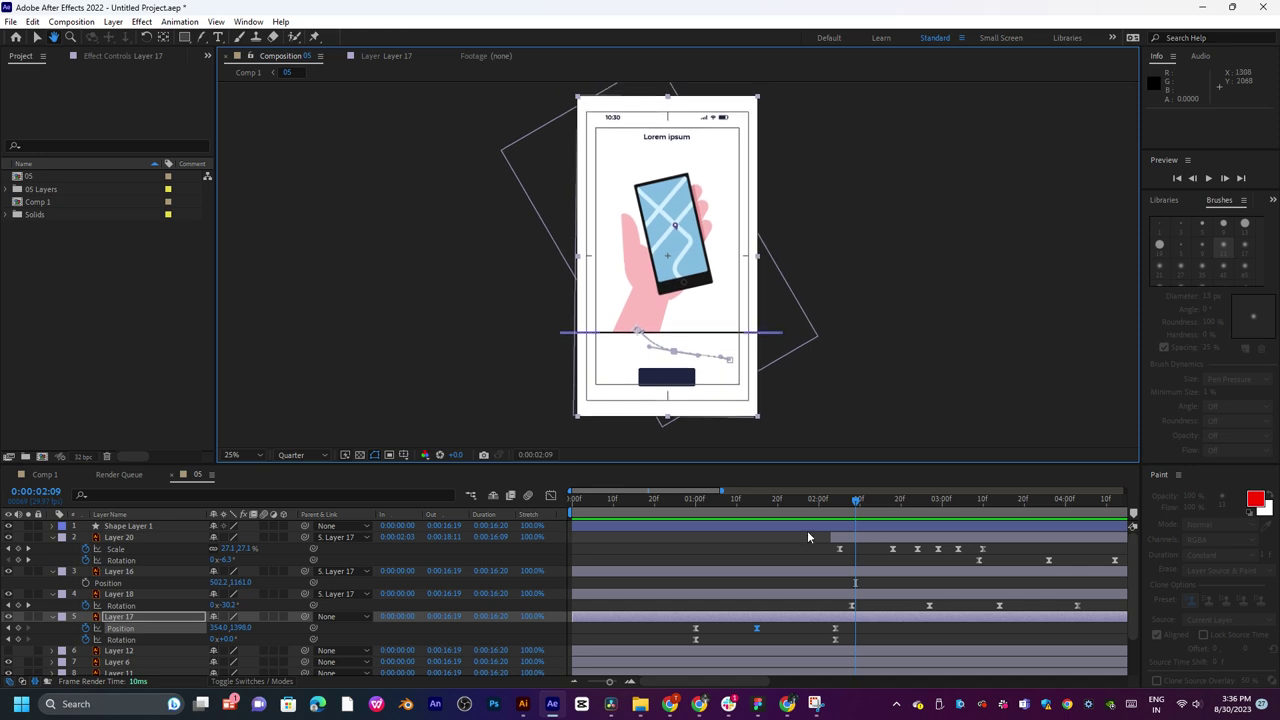
key("space")
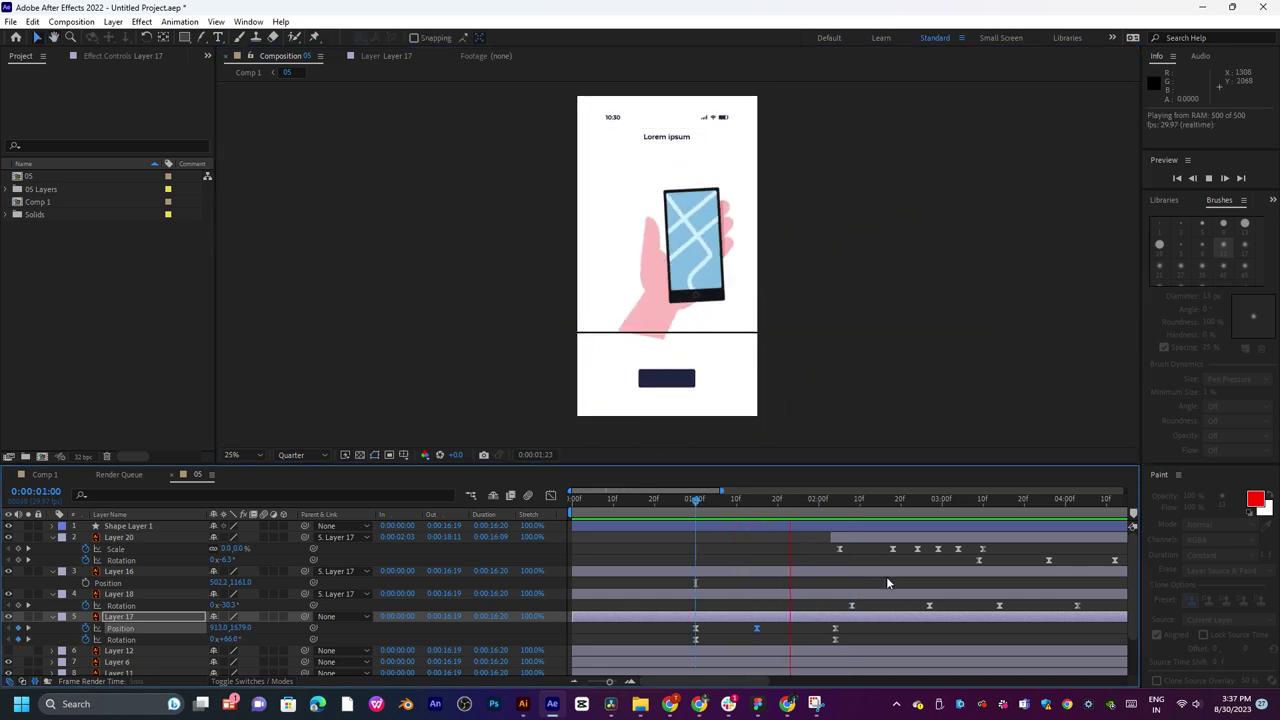
key("space")
left_click_drag(841, 503, 736, 513)
key("space")
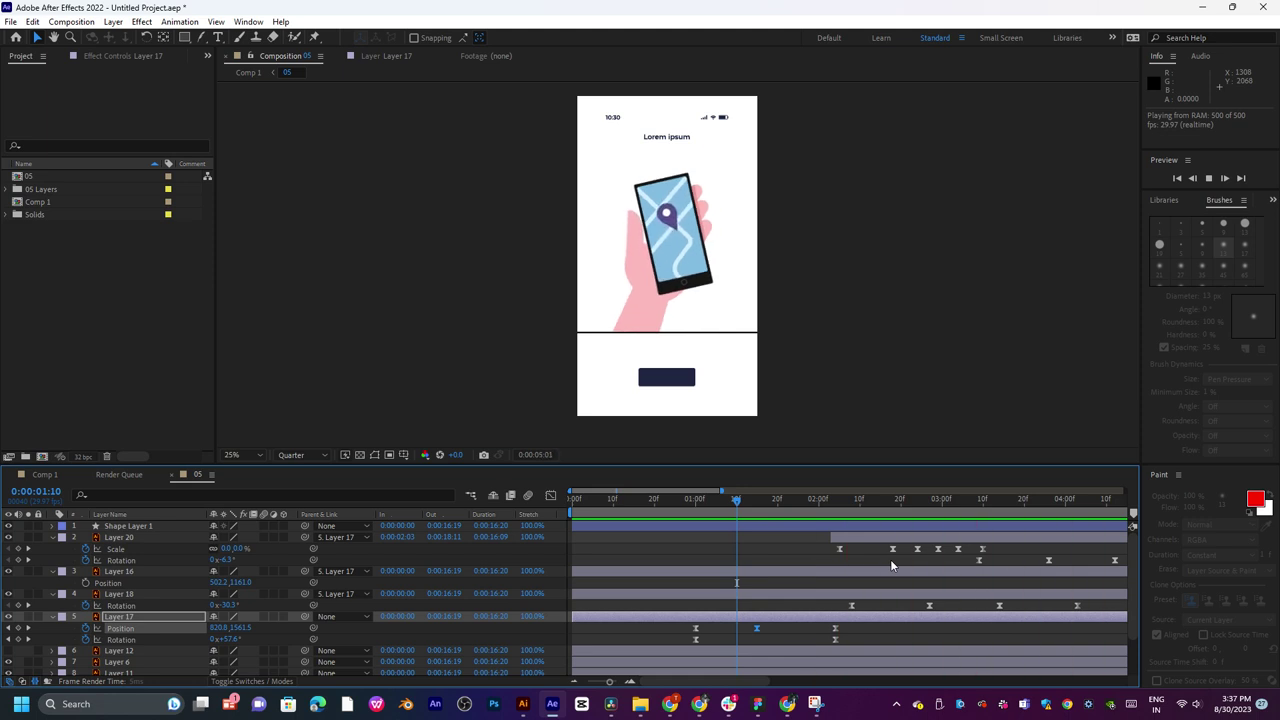
key("space")
At 1:27, toggle the visibility of Layer 18 and Layer 16 off and on to identify their artwork.
left_click_drag(795, 535, 806, 509)
left_click(786, 594)
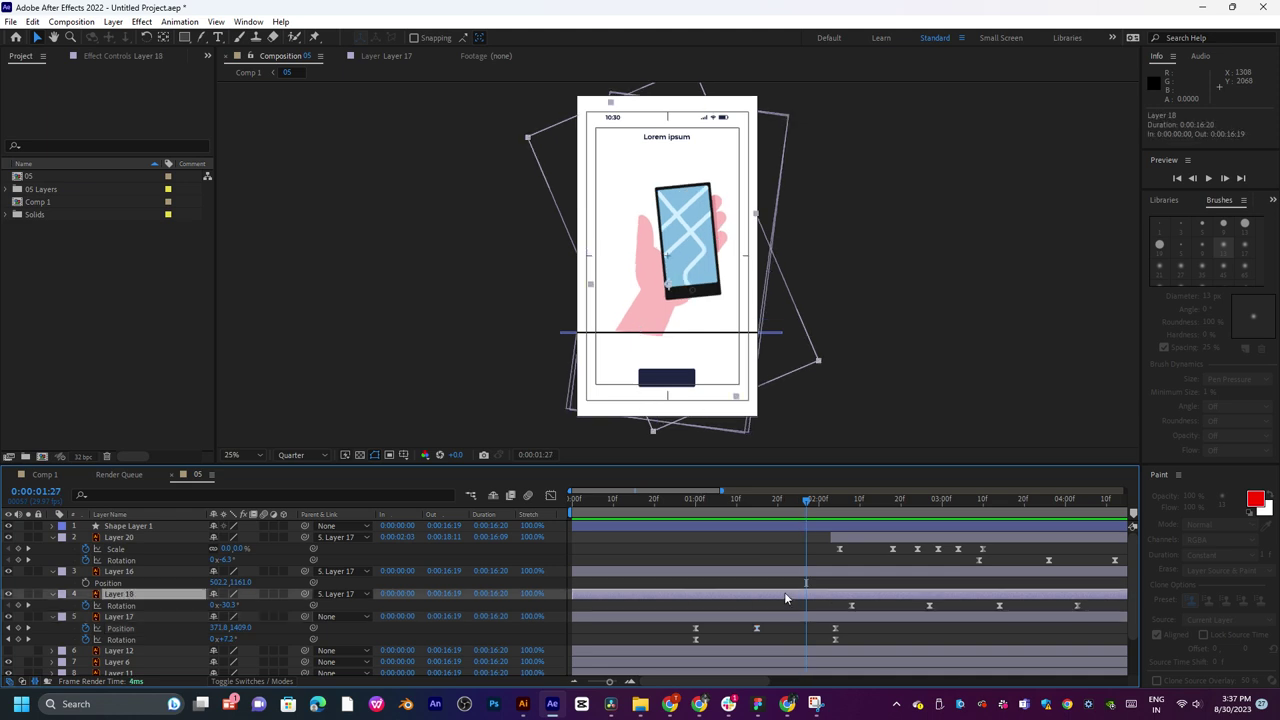
left_click(9, 595)
left_click(9, 595)
left_click(8, 571)
left_click(8, 571)
Try pre-composing Layer 16 as Layer 16 Comp 1 with all attributes moved into it, and open the new composition.
right_click(133, 573)
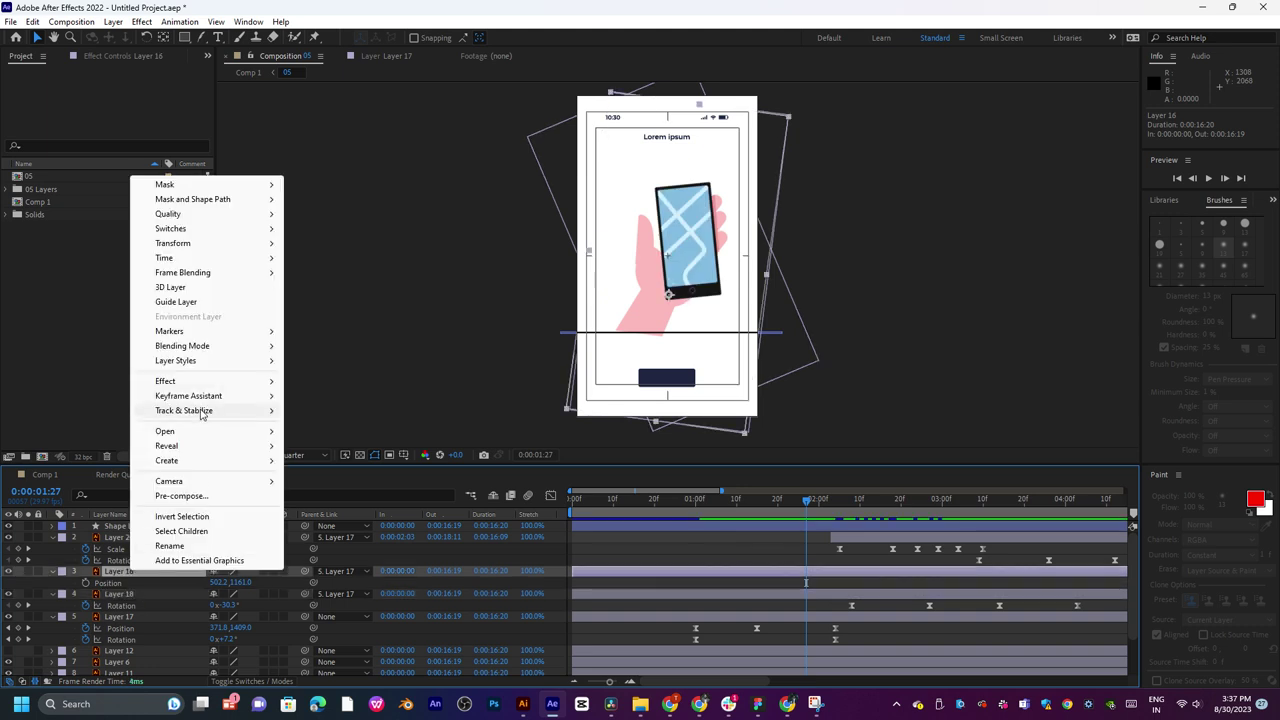
left_click(185, 496)
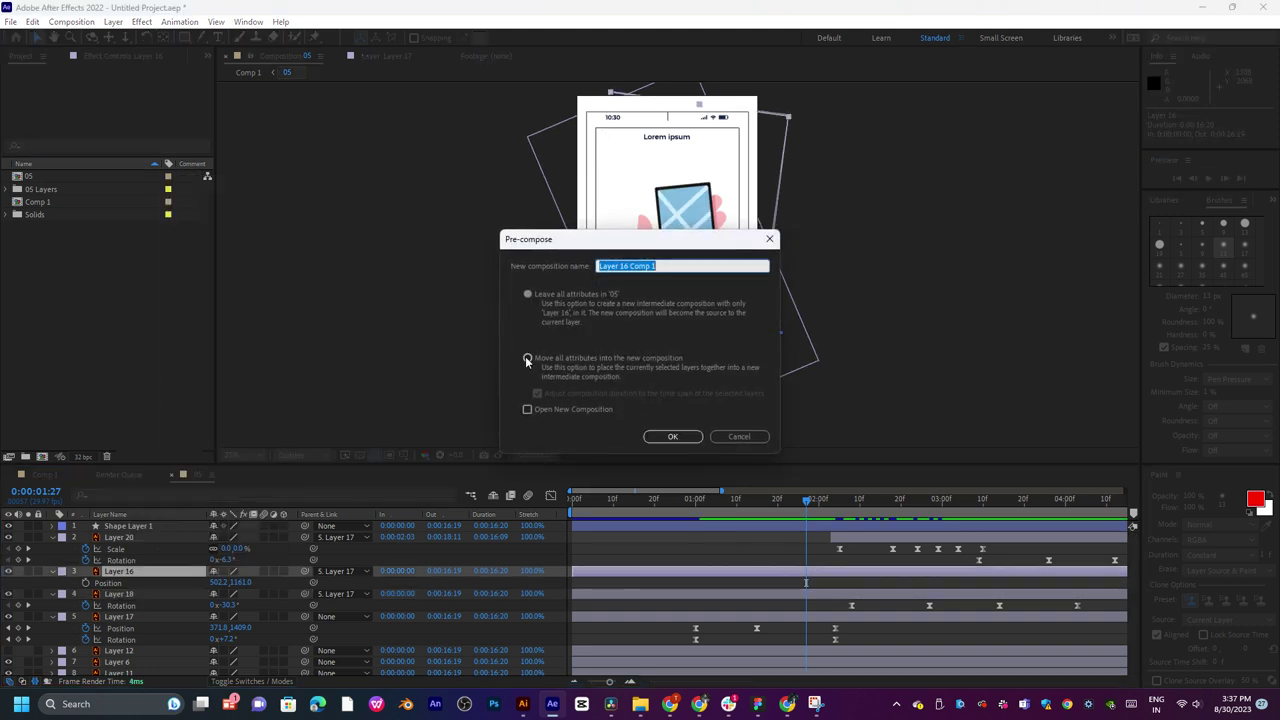
left_click(656, 437)
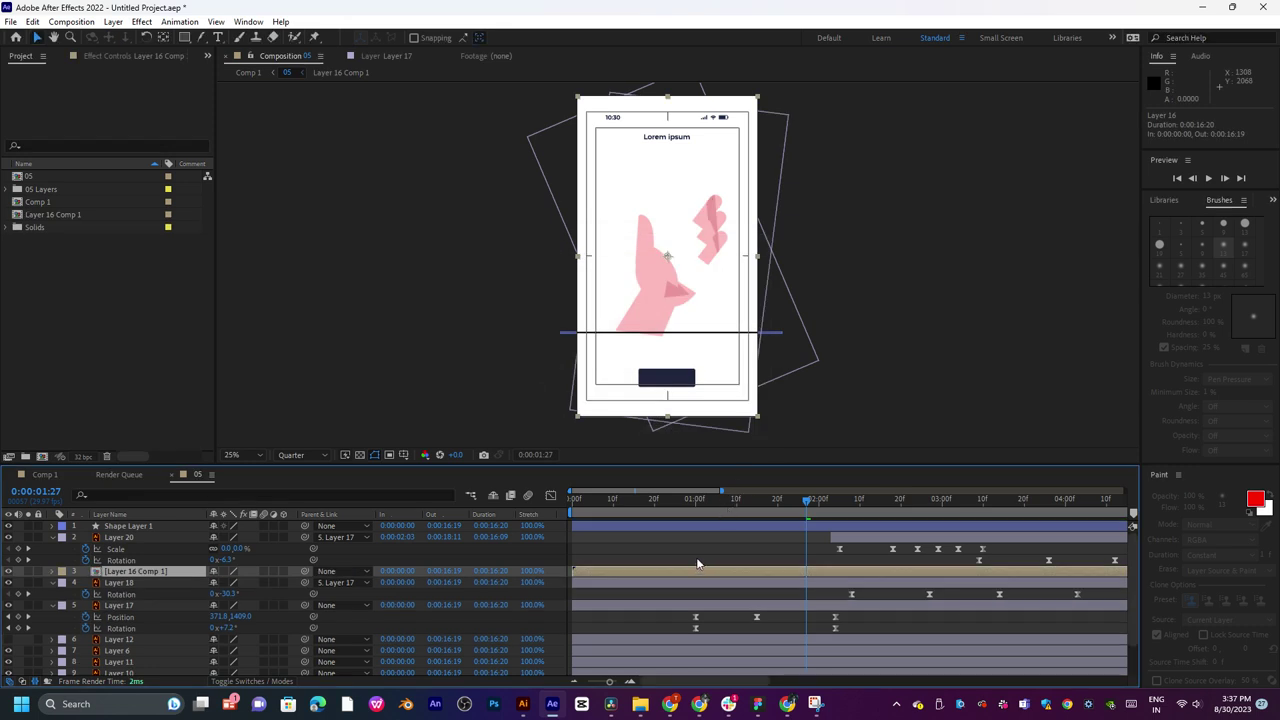
double_click(697, 566)
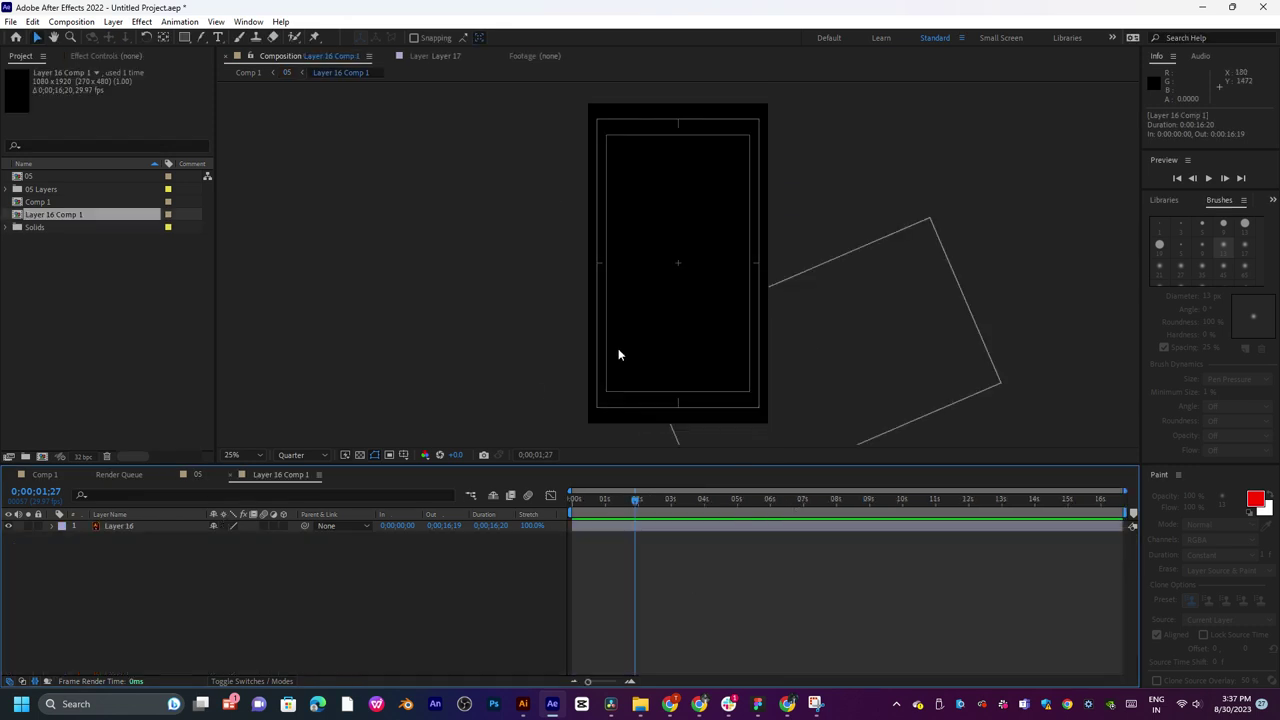
Inspect Layer 16 inside its composition, then return to composition 05 and toggle solo on Layer 16 Comp 1.
left_click(106, 527)
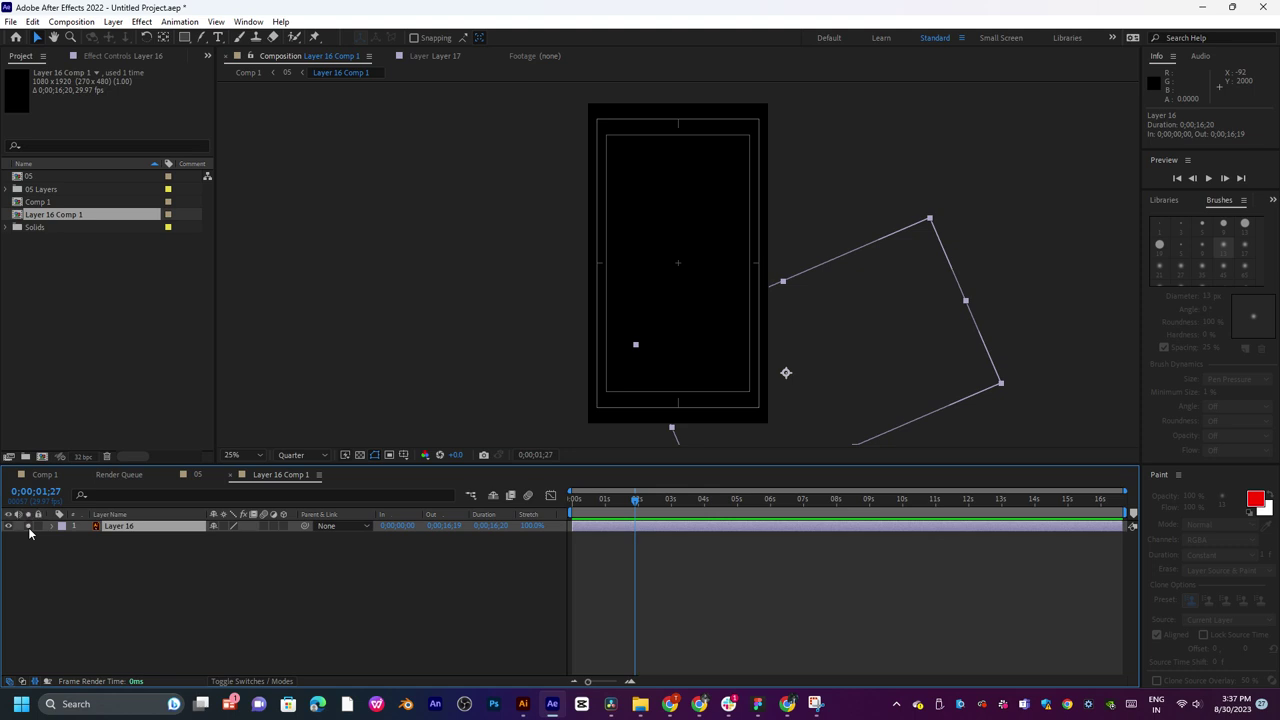
left_click_drag(671, 500, 794, 507)
left_click(200, 477)
left_click(29, 571)
left_click(29, 571)
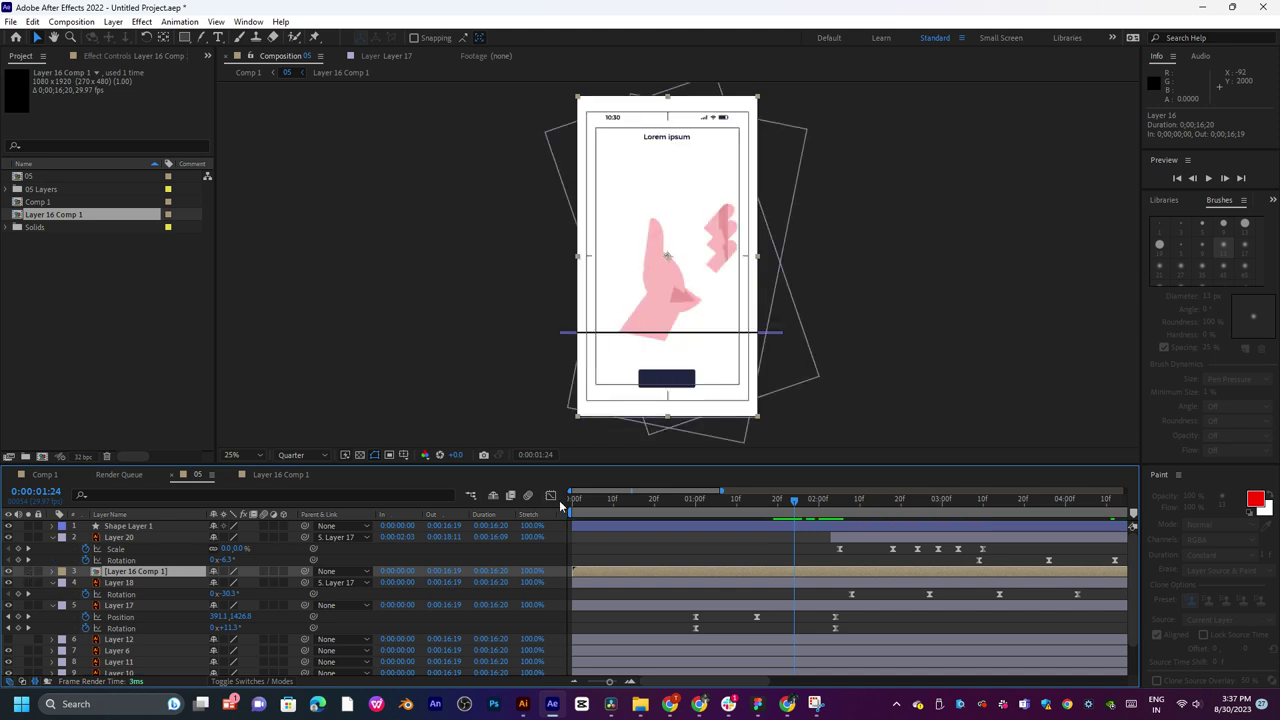
Undo the pre-compose of Layer 16.
key("ctrl+z")
key("ctrl+z")
key("ctrl+z")
key("ctrl+z")
key("ctrl+z")
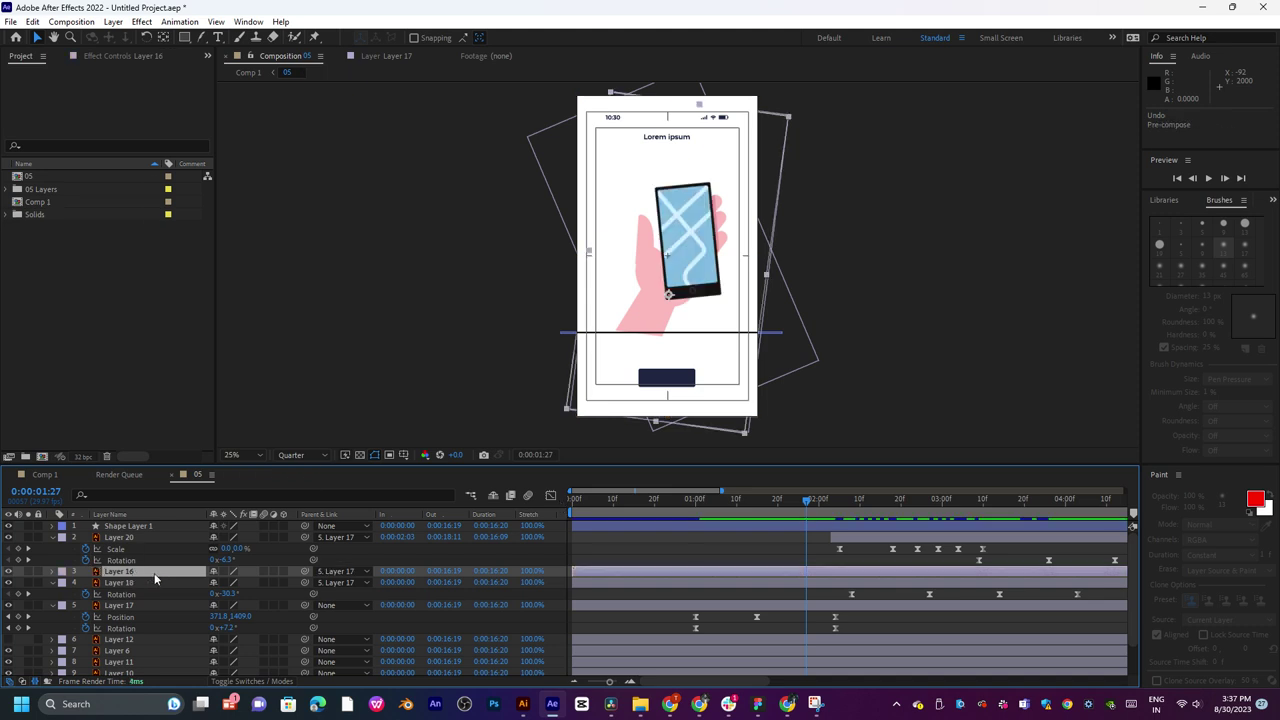
Pre-compose Layer 16 as Layer 16 Comp 1, leaving all attributes in 05, and open the new composition.
right_click(155, 578)
left_click(235, 500)
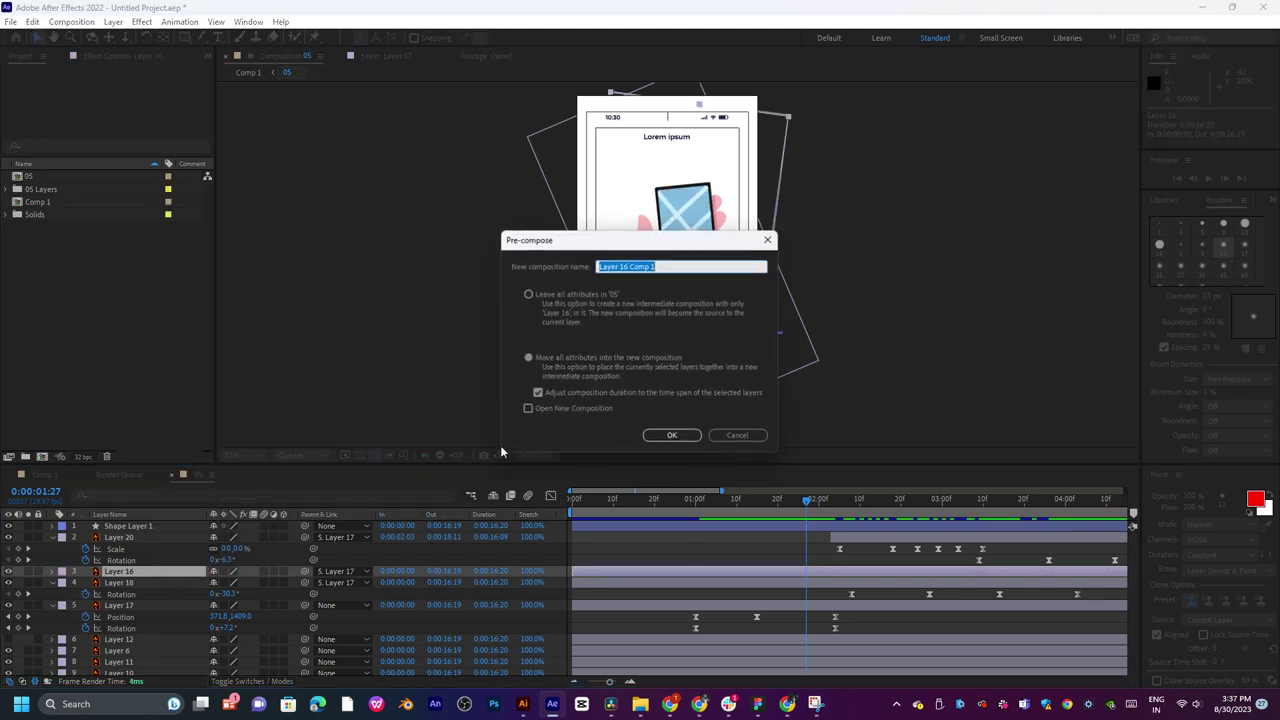
left_click(528, 294)
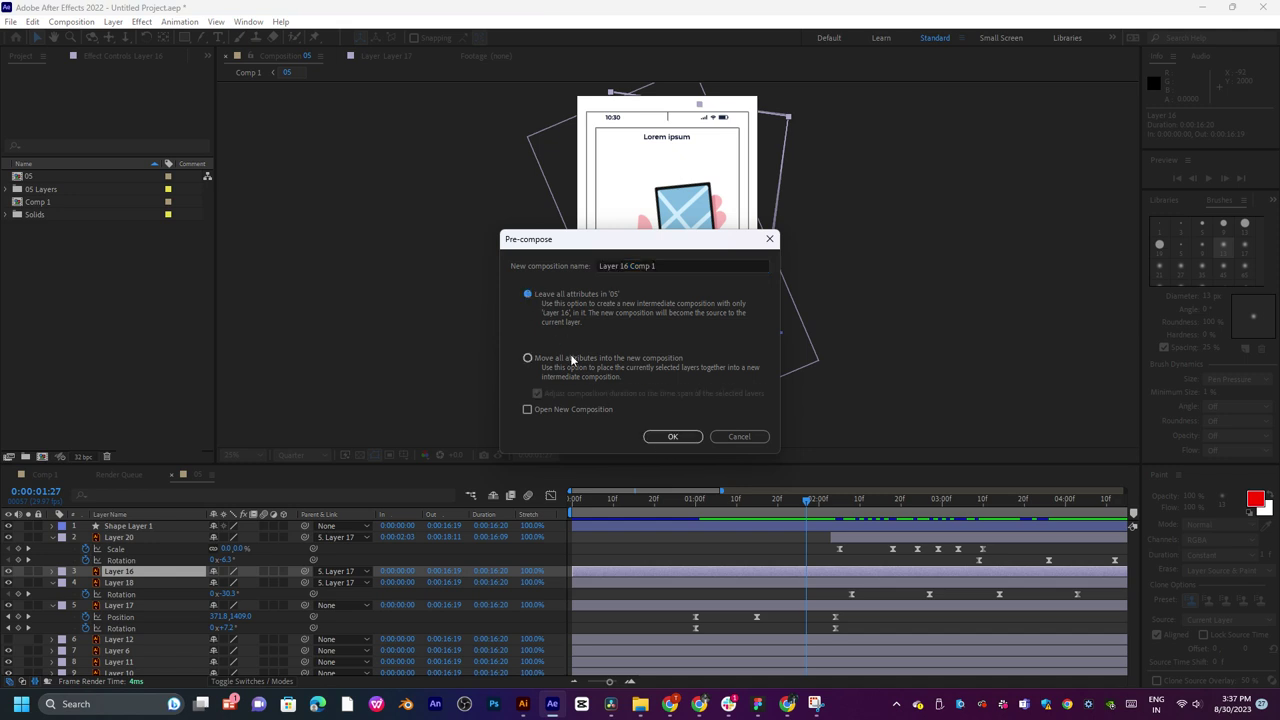
left_click(668, 437)
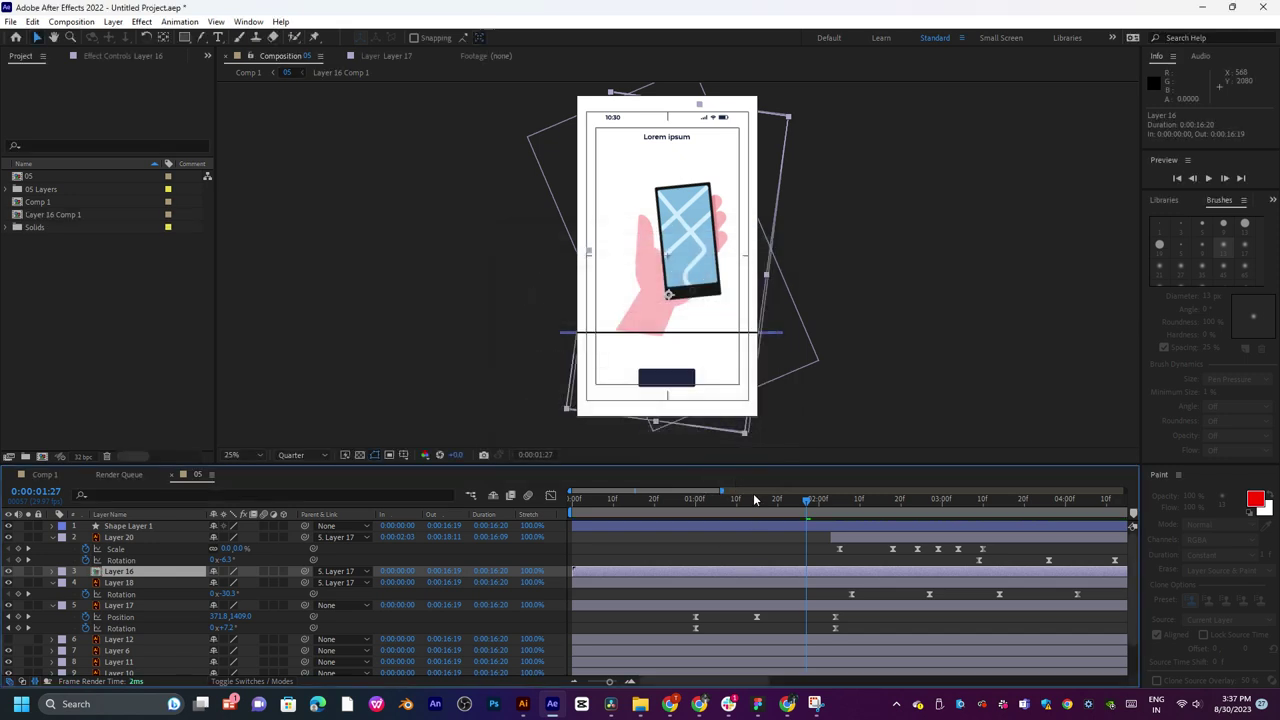
double_click(122, 571)
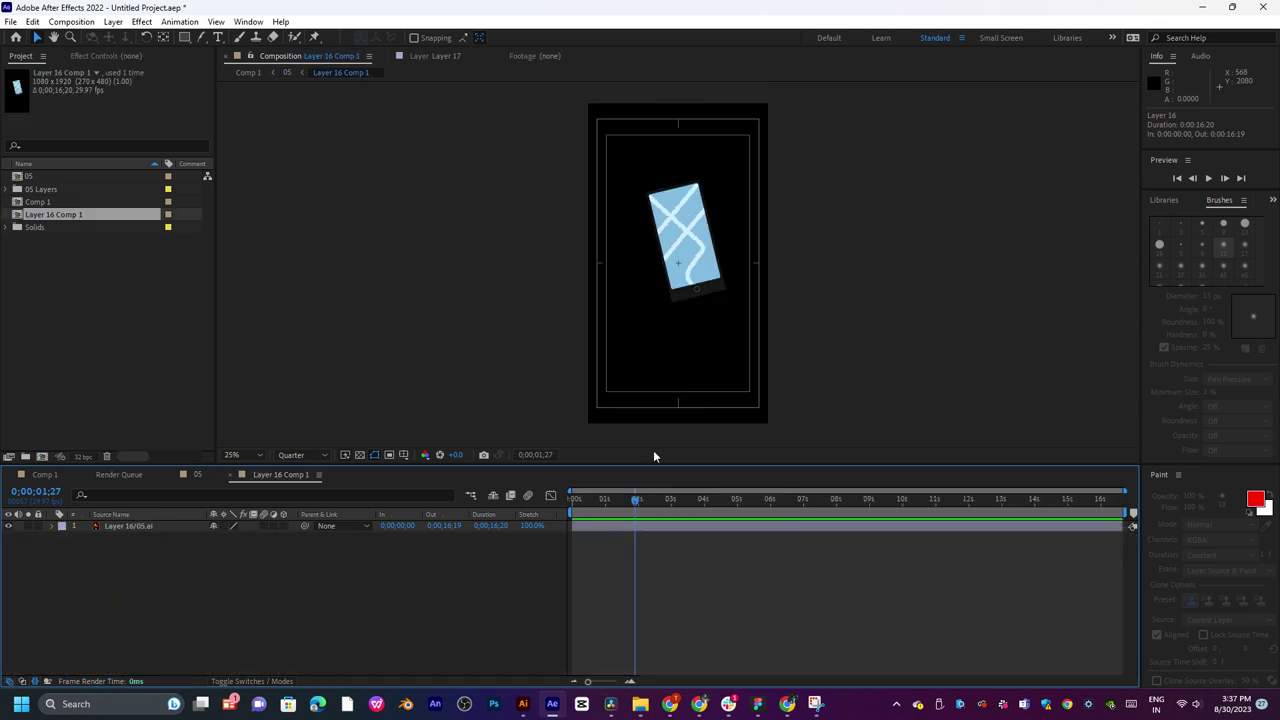
Examine the phone and map artwork of Layer 16/05.ai up close at several times in its composition.
left_click_drag(648, 497, 714, 497)
scroll(749, 252, "up", 2)
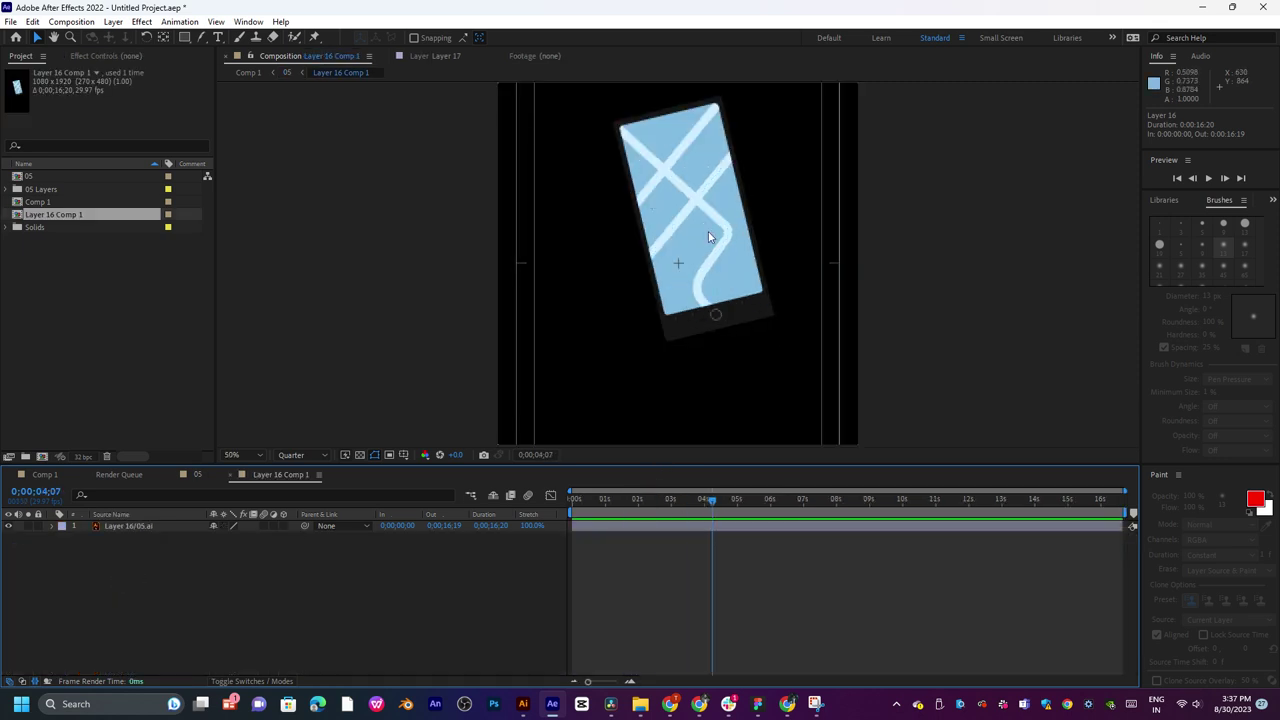
key("h")
left_click_drag(696, 208, 706, 265)
key("v")
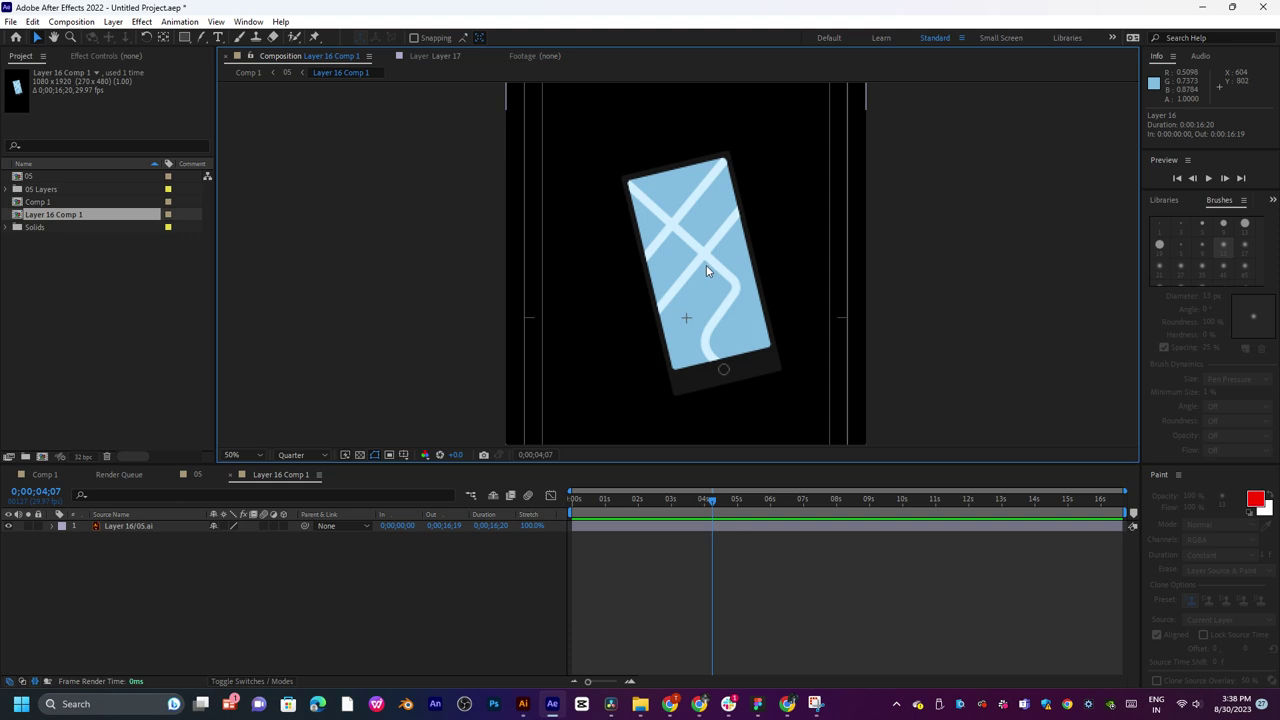
scroll(701, 270, "up", 2)
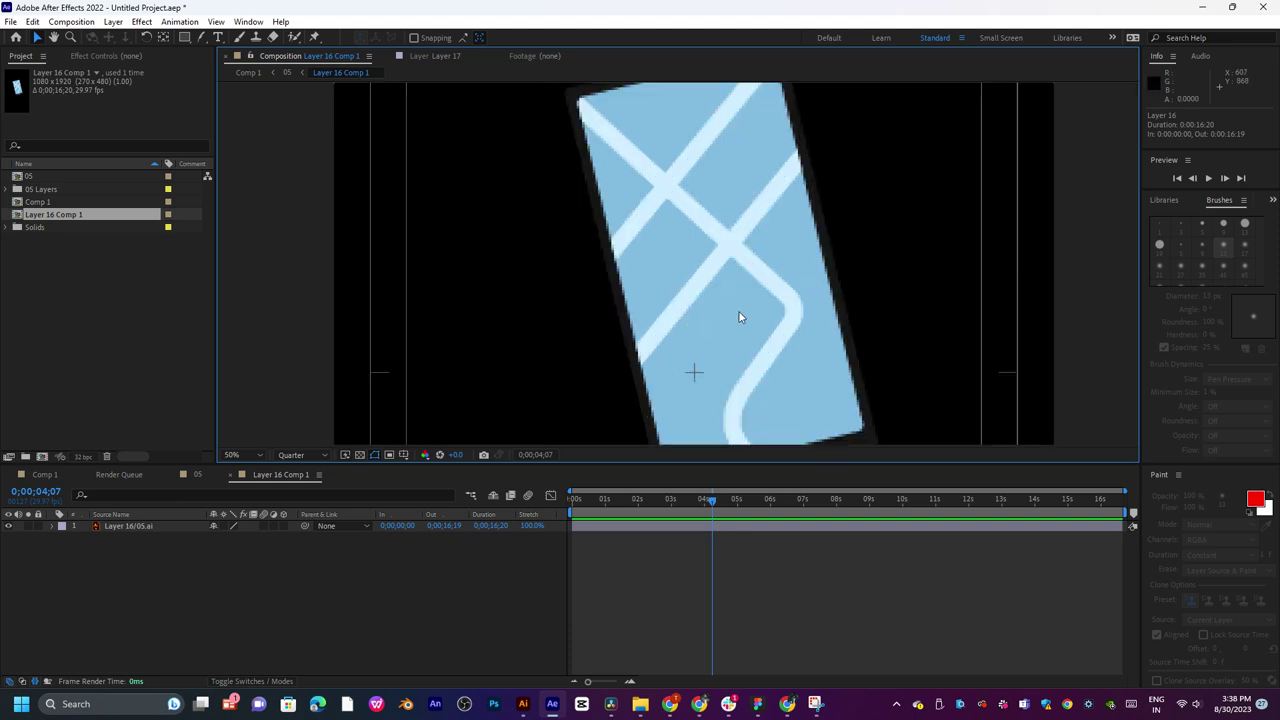
scroll(740, 317, "down", 2)
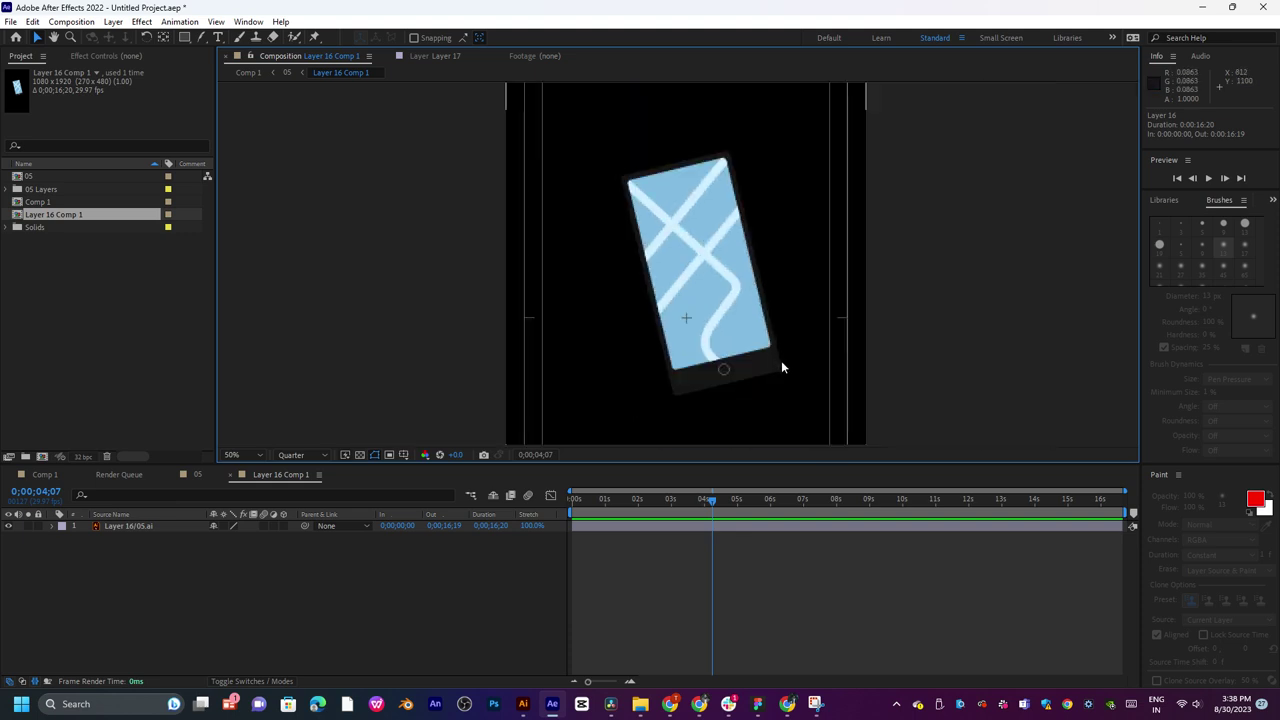
left_click_drag(701, 504, 661, 508)
left_click(686, 528)
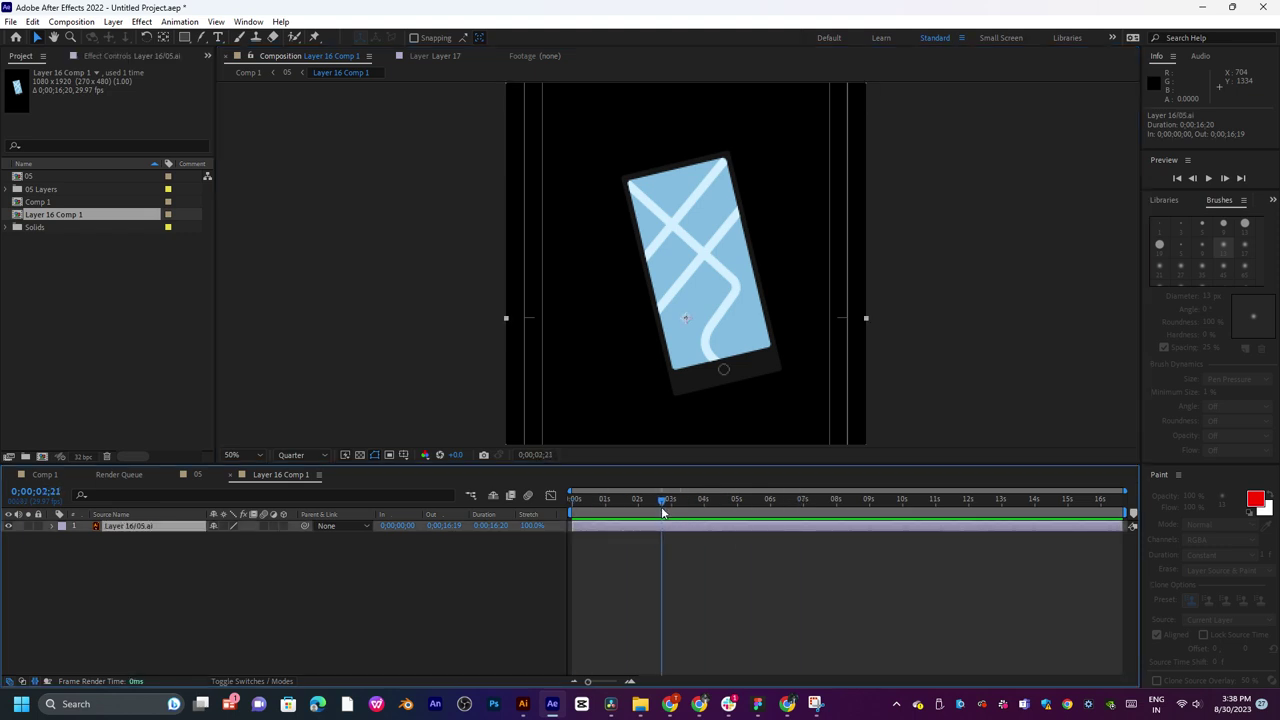
left_click(157, 597)
Place a composition marker at 2:19 and set the current time to 2:28, viewing the artwork at 100%.
left_click_drag(1133, 516, 840, 526)
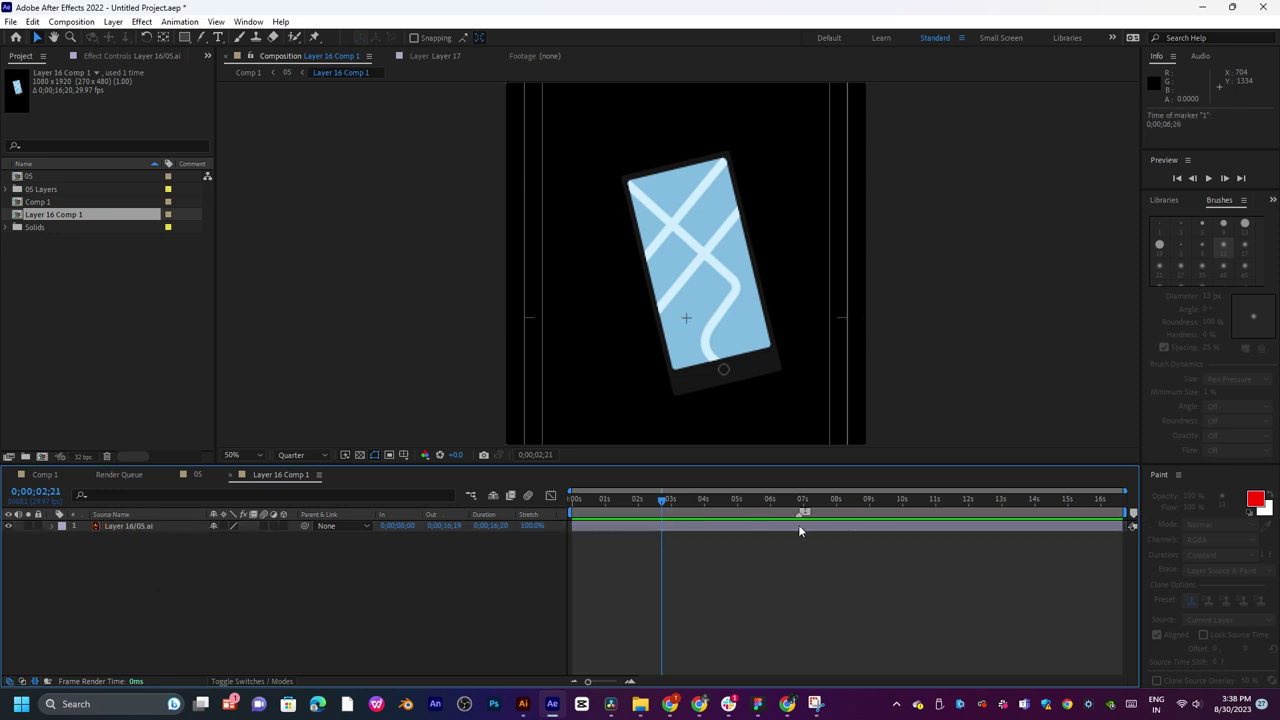
left_click(674, 502)
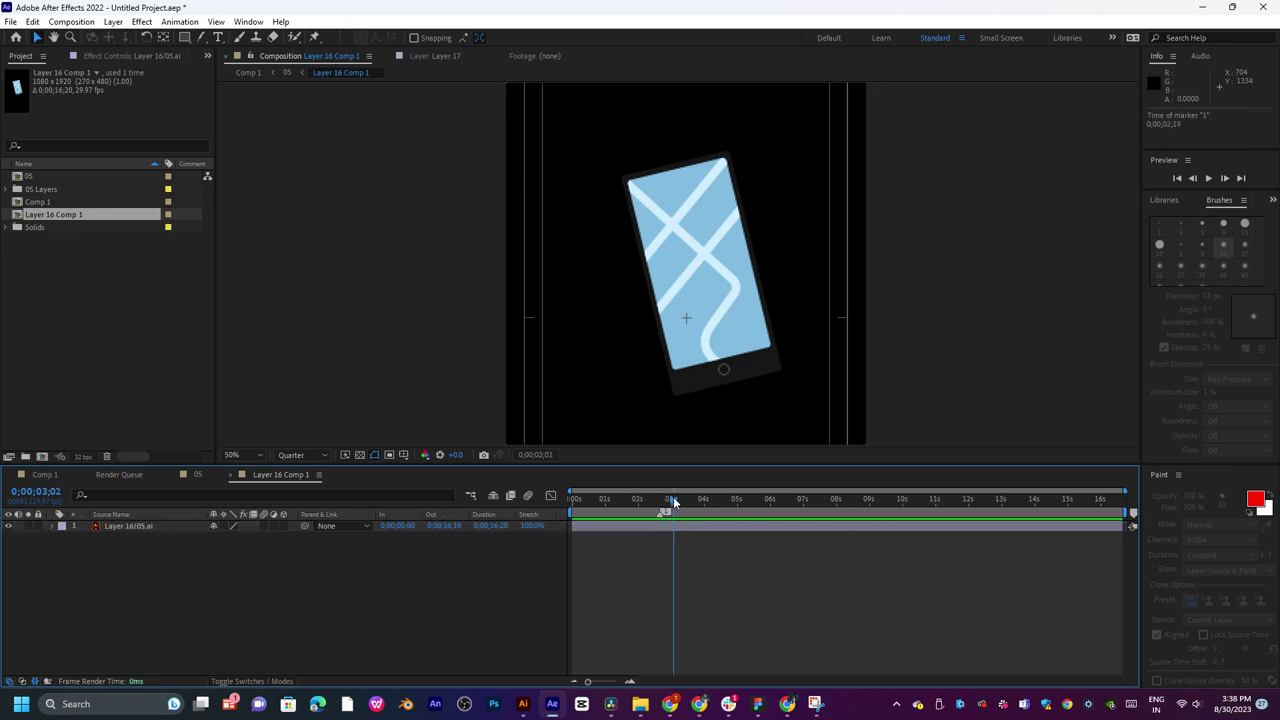
left_click_drag(674, 502, 669, 492)
key("slash")
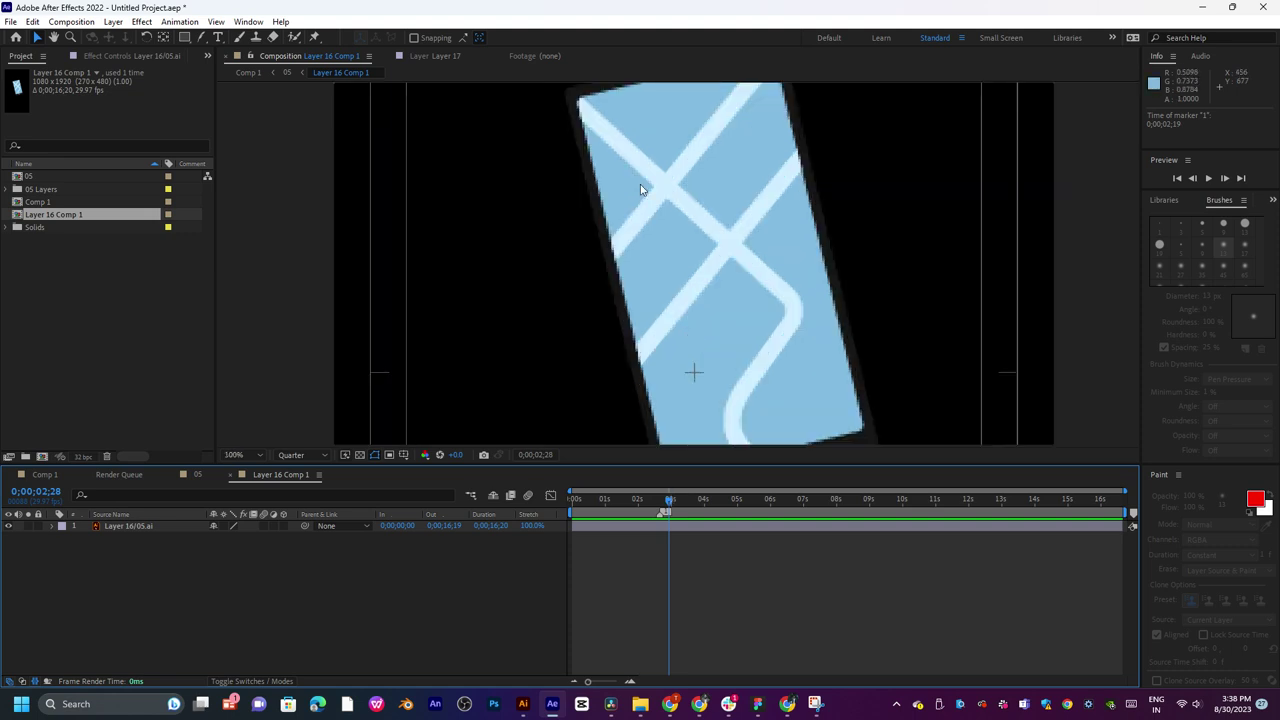
Try painting over the map on Layer 16/05.ai with the Brush tool, and undo the resulting layer move.
left_click(240, 38)
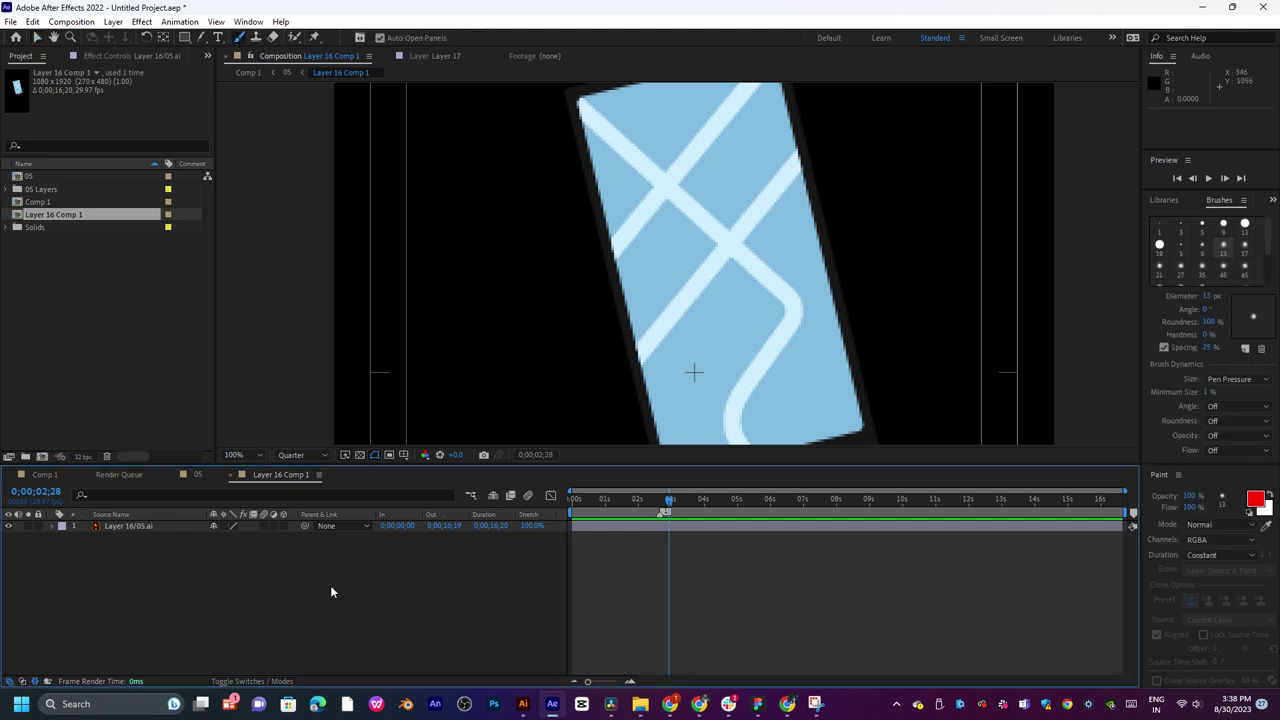
left_click(583, 118)
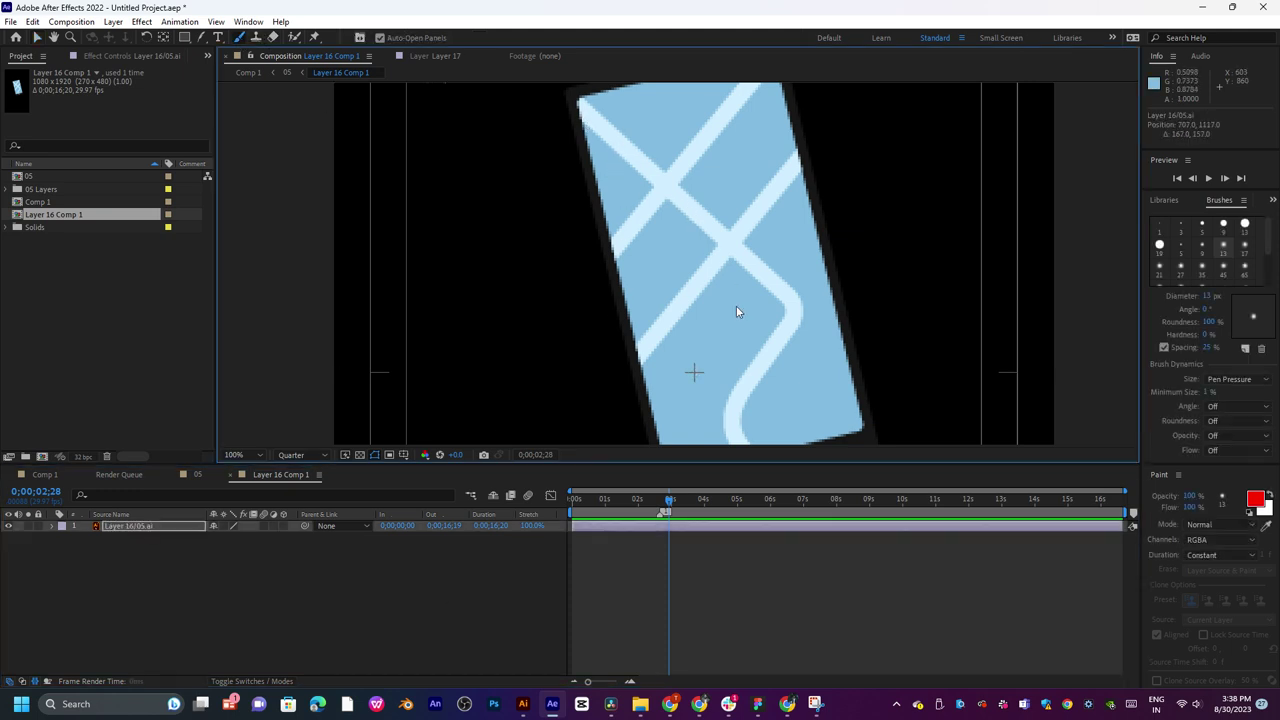
left_click_drag(743, 297, 769, 336)
left_click_drag(709, 209, 745, 301)
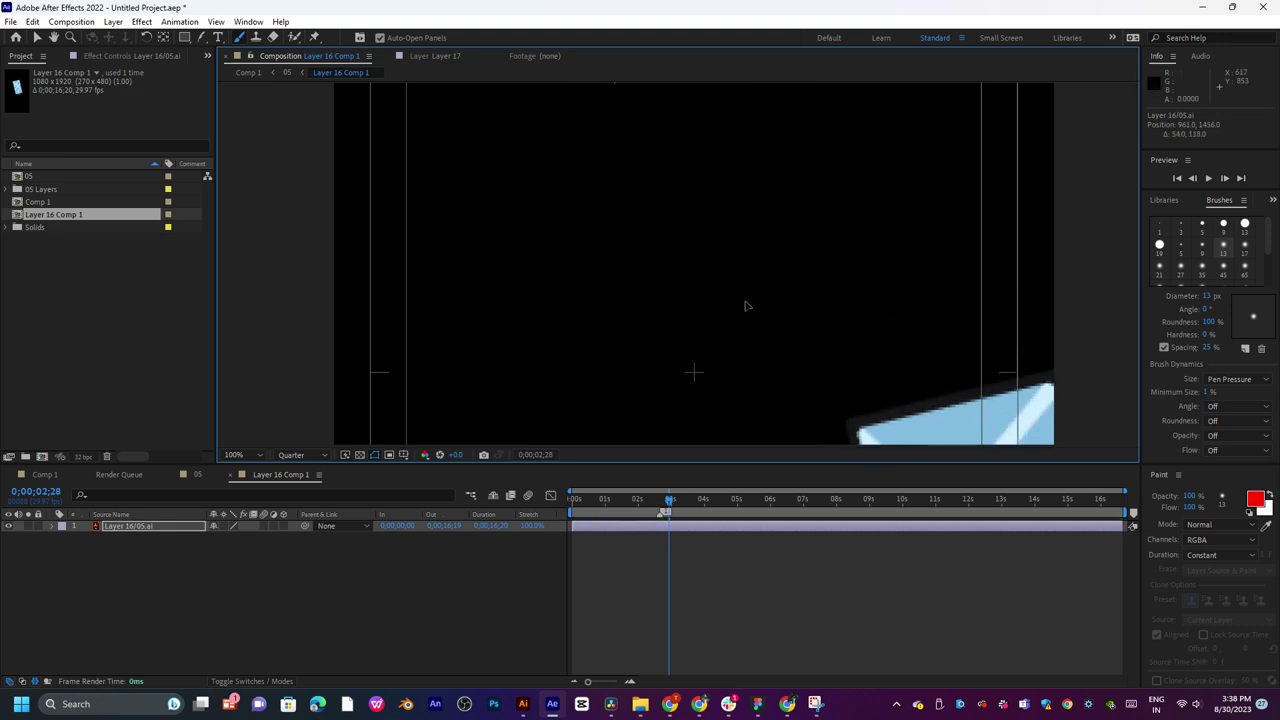
key("ctrl+z")
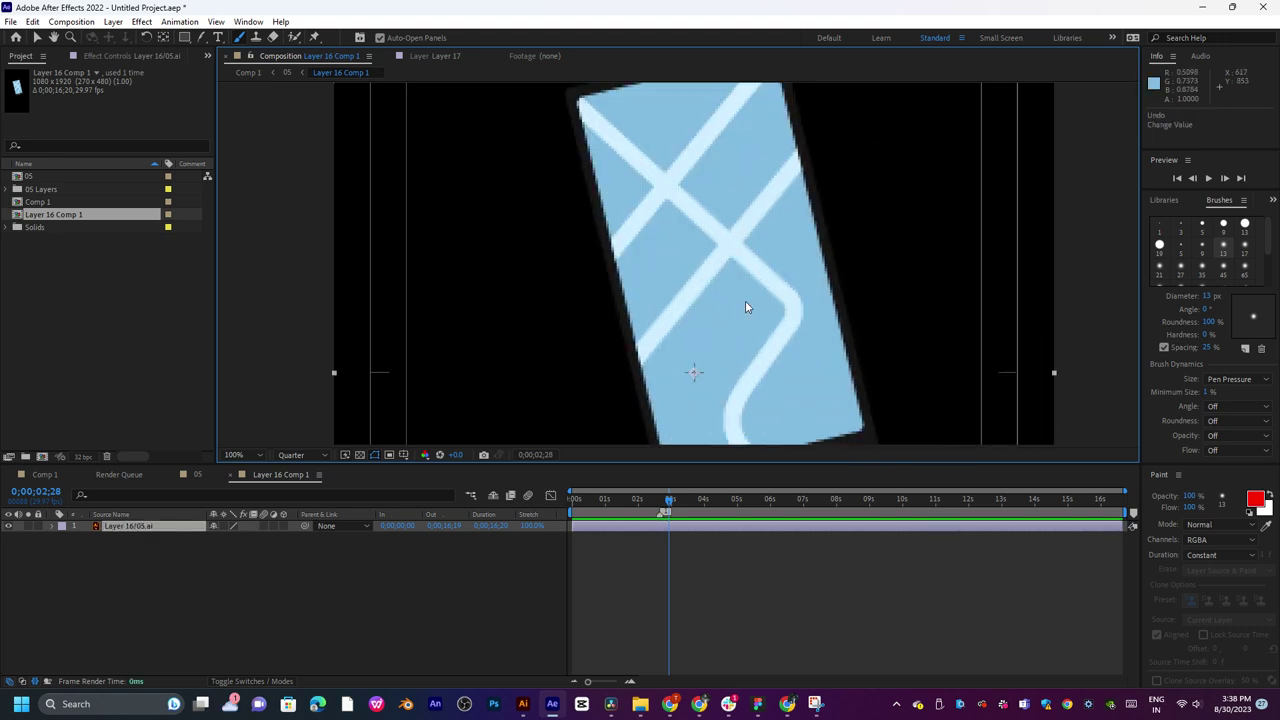
Add an adjustment layer above Layer 16/05.ai in Layer 16 Comp 1.
key("comma")
key("comma")
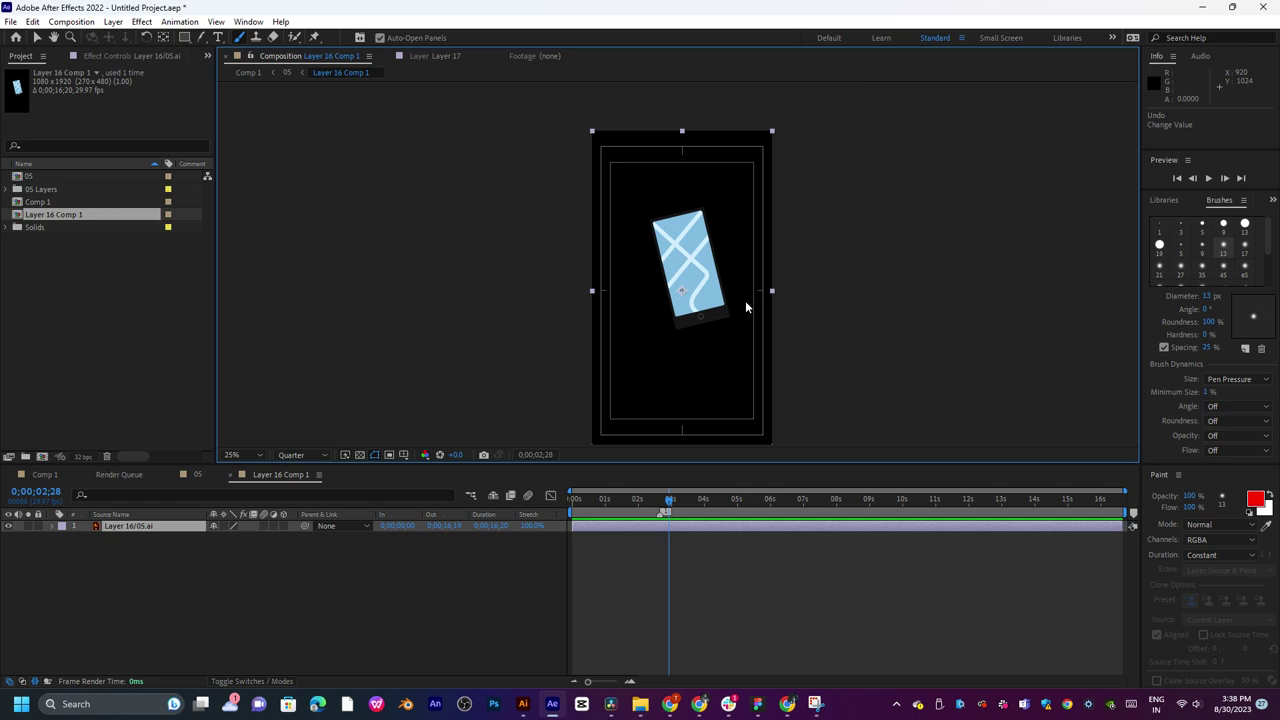
key("period")
key("period")
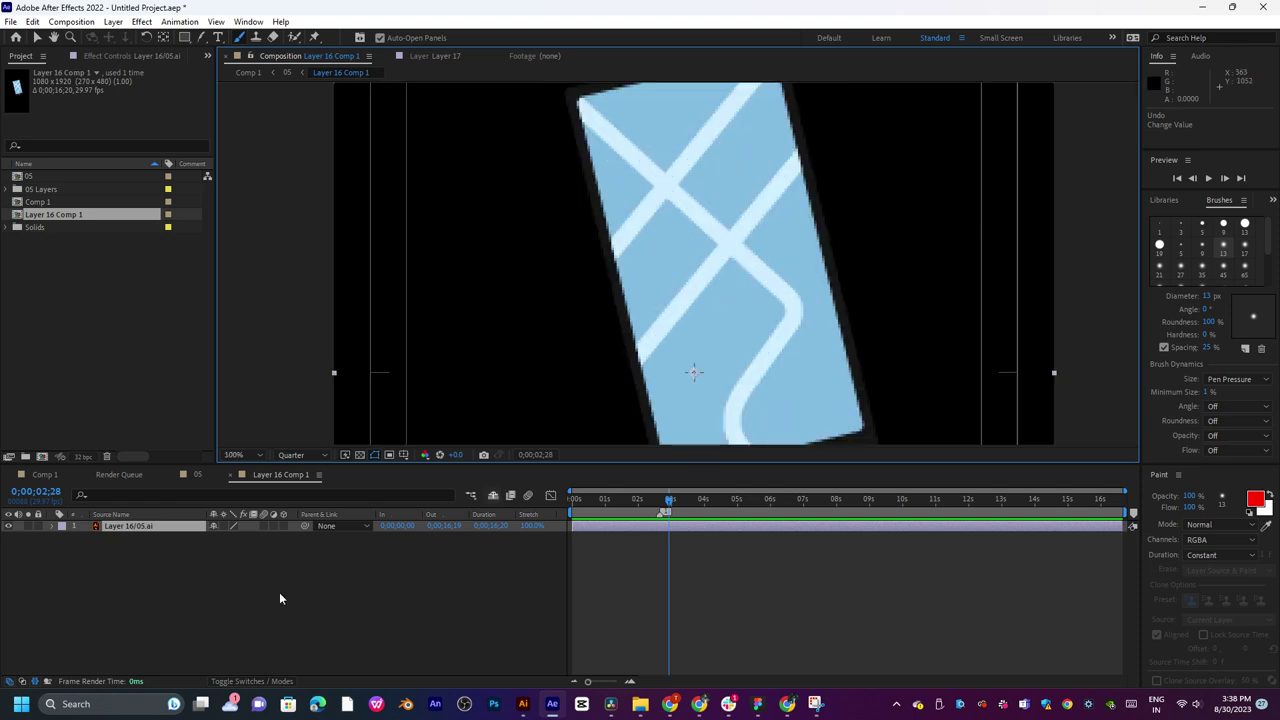
right_click(286, 590)
mouse_move(318, 424)
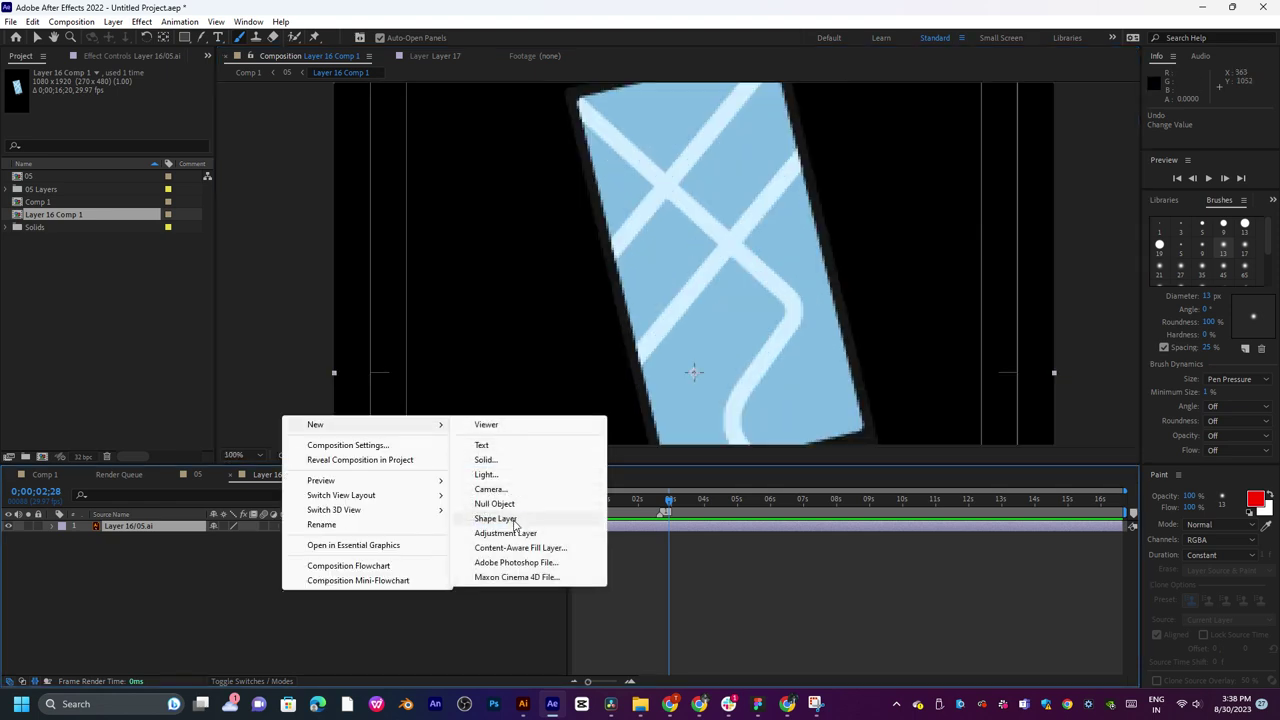
left_click(505, 533)
Try painting on Adjustment Layer 1, undo its move, and choose the hard round 19 px brush tip.
left_click(749, 309)
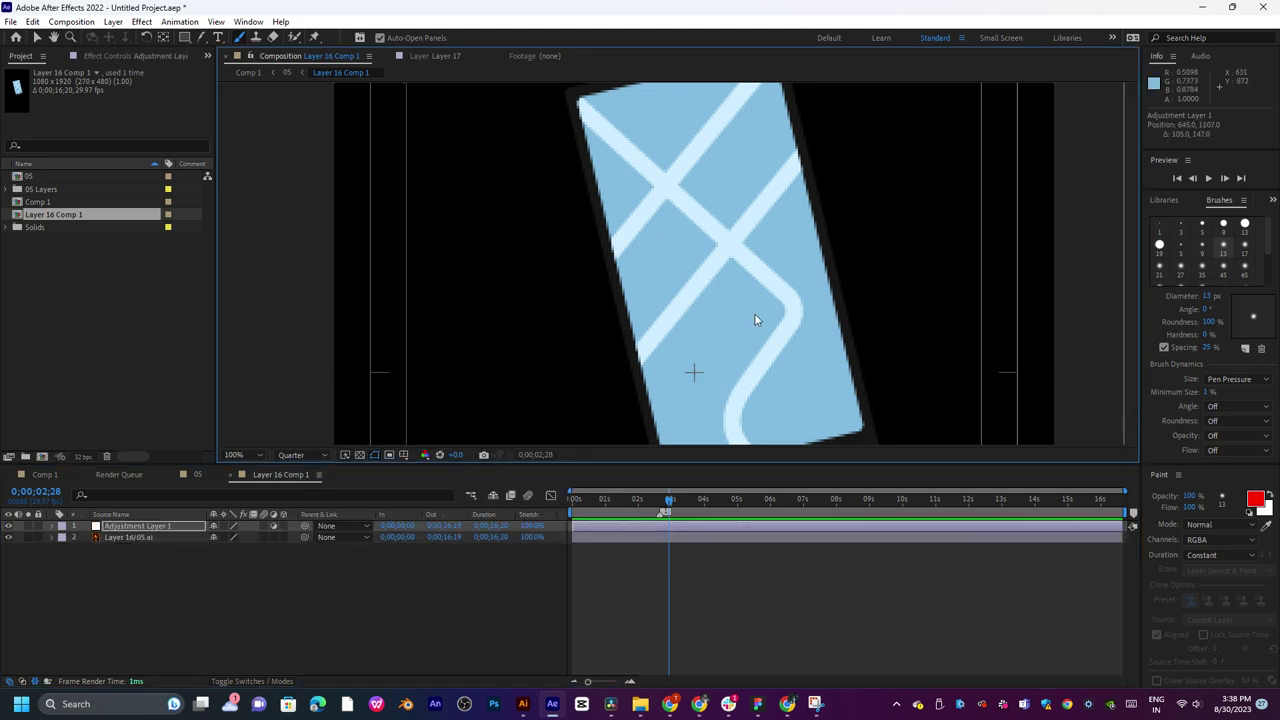
key("ctrl+z")
left_click(260, 38)
left_click(241, 40)
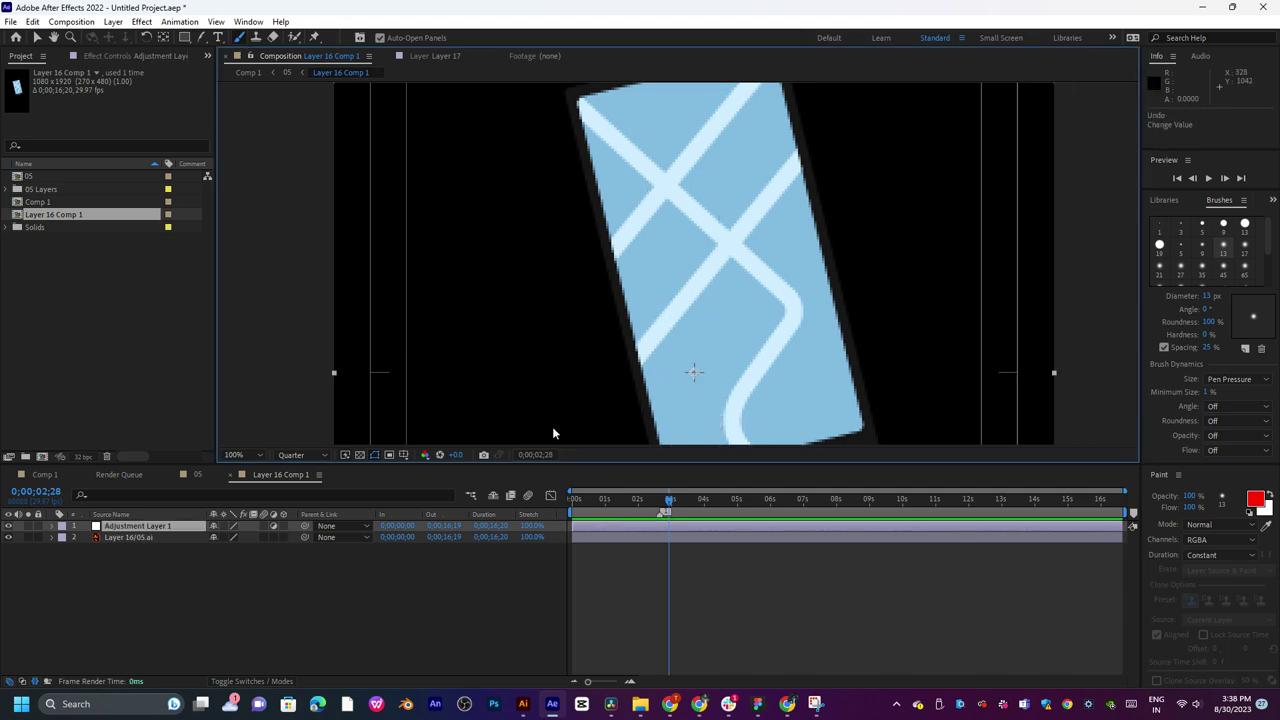
left_click(1159, 245)
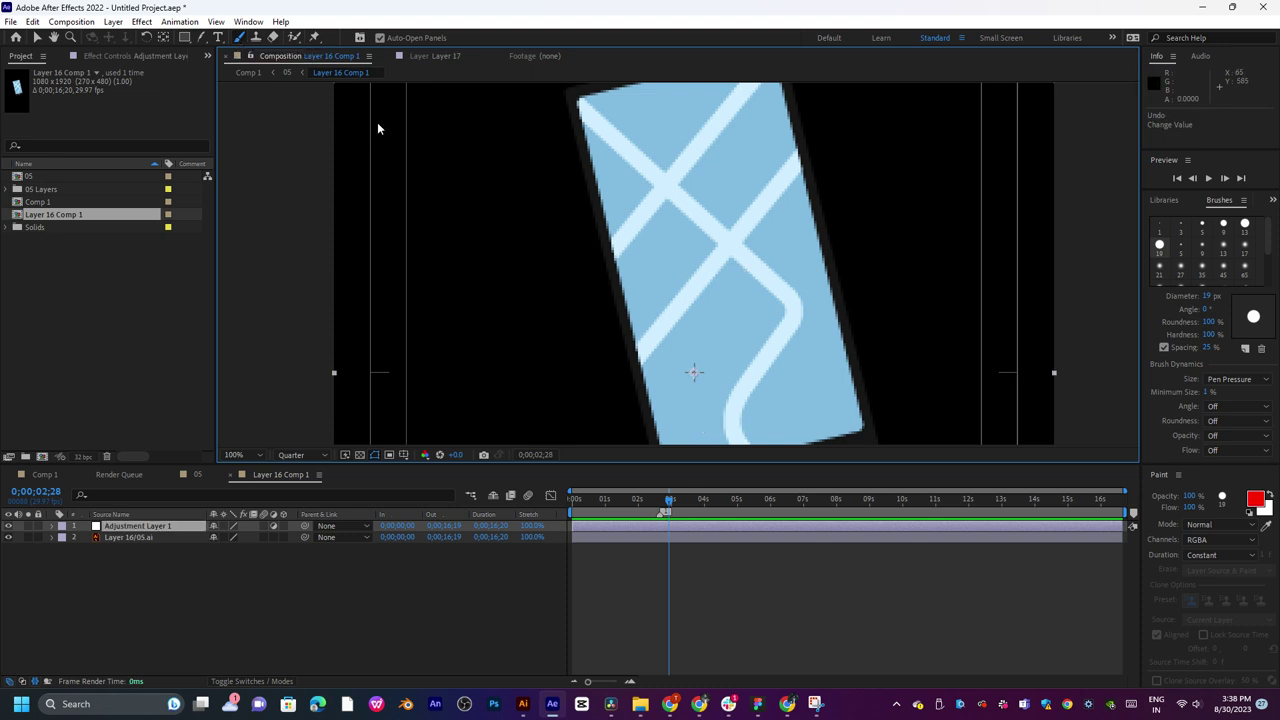
Check the viewers of composition 05, return to Layer 16 Comp 1, and open Adjustment Layer 1 in its own layer view.
left_click(433, 62)
left_click(304, 58)
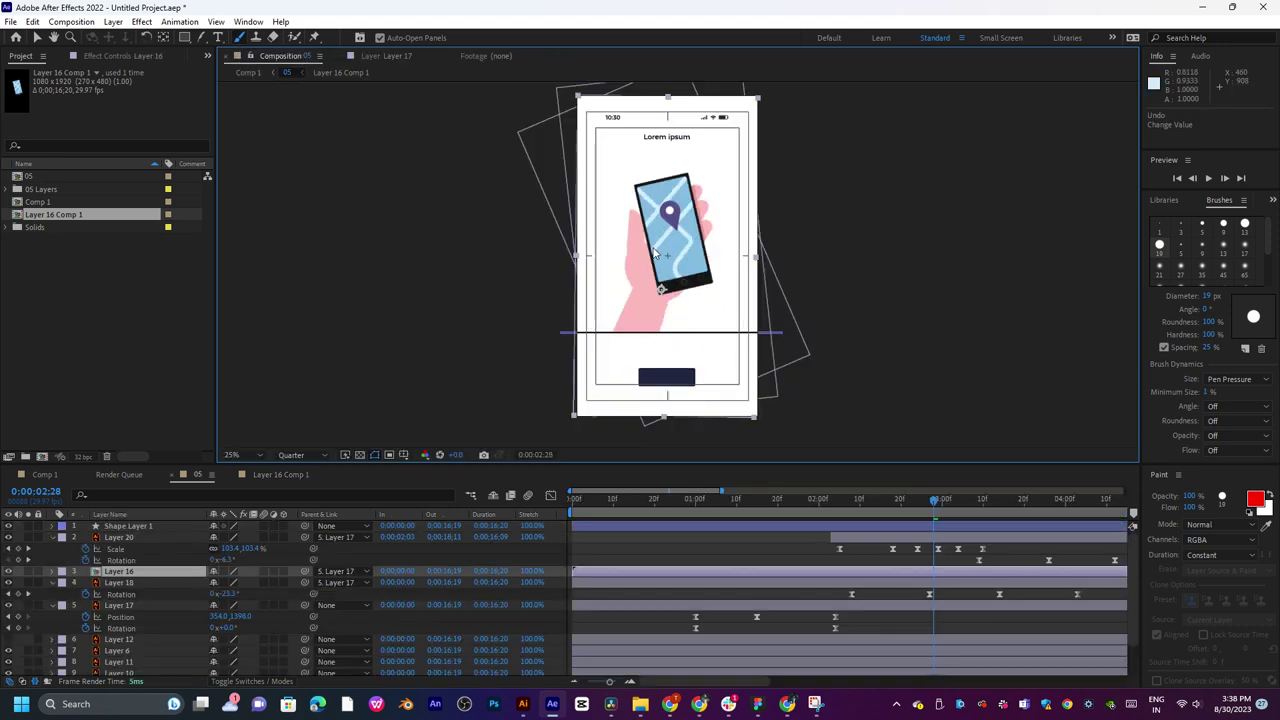
left_click(486, 55)
key("v")
left_click(385, 55)
left_click(280, 55)
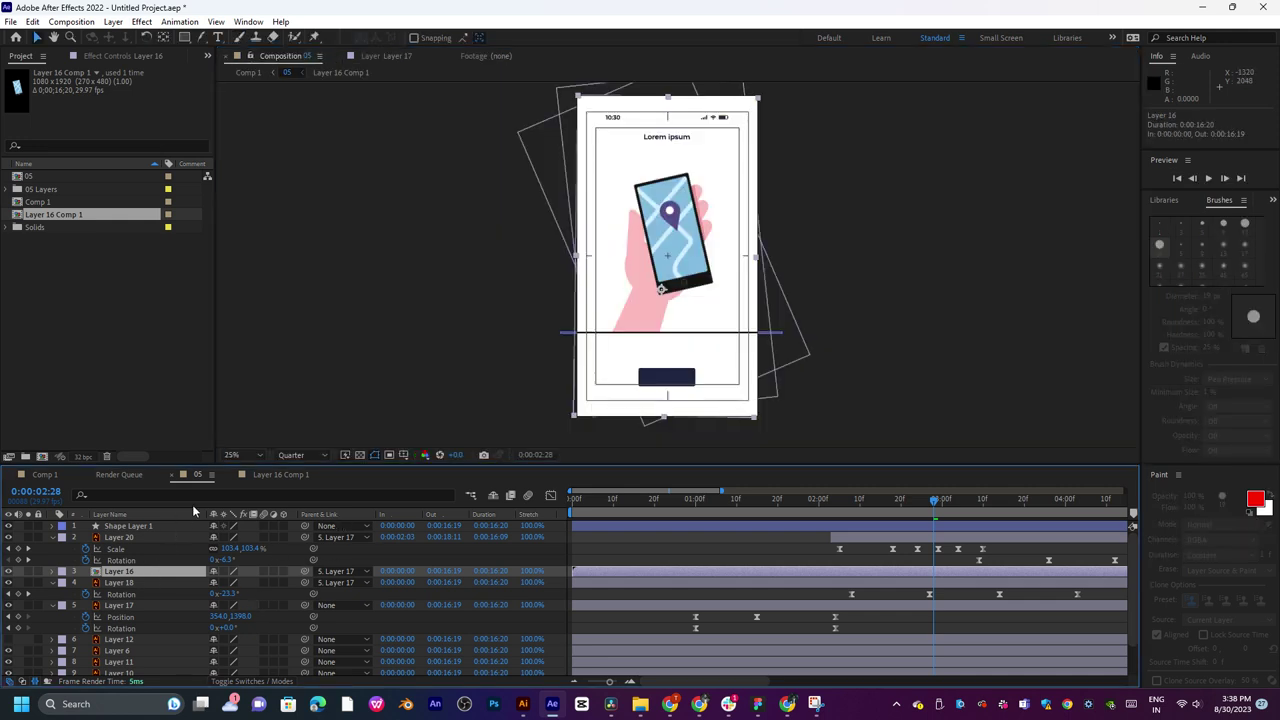
left_click(270, 476)
double_click(687, 256)
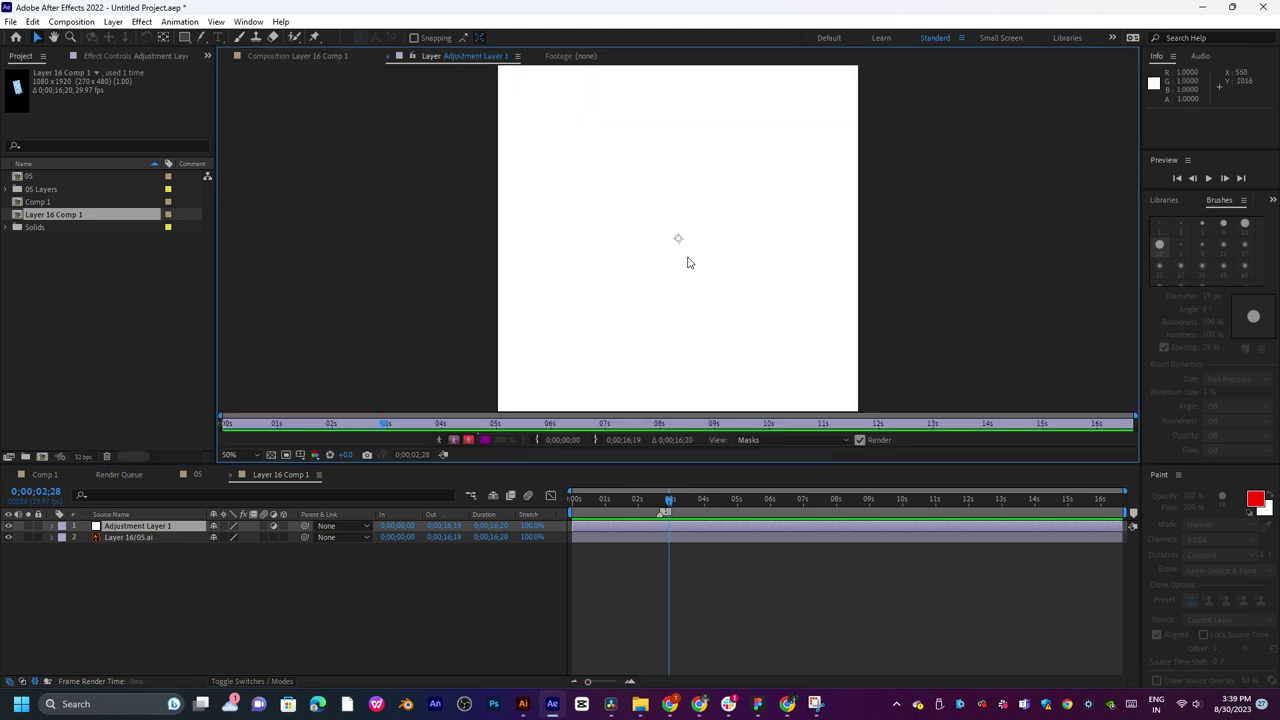
Reorder Adjustment Layer 1 below Layer 16/05.ai, return to the composition view, and undo the layer's accidental shift.
left_click_drag(157, 530, 150, 560)
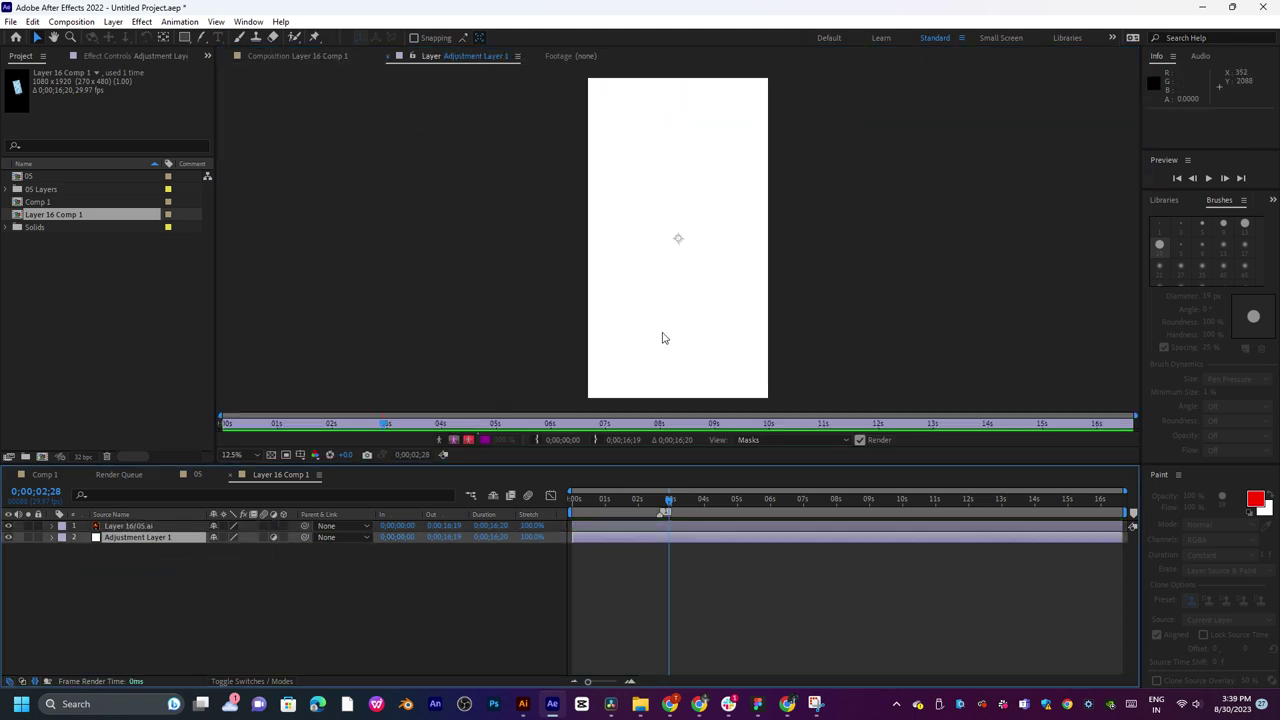
key("comma")
left_click(300, 55)
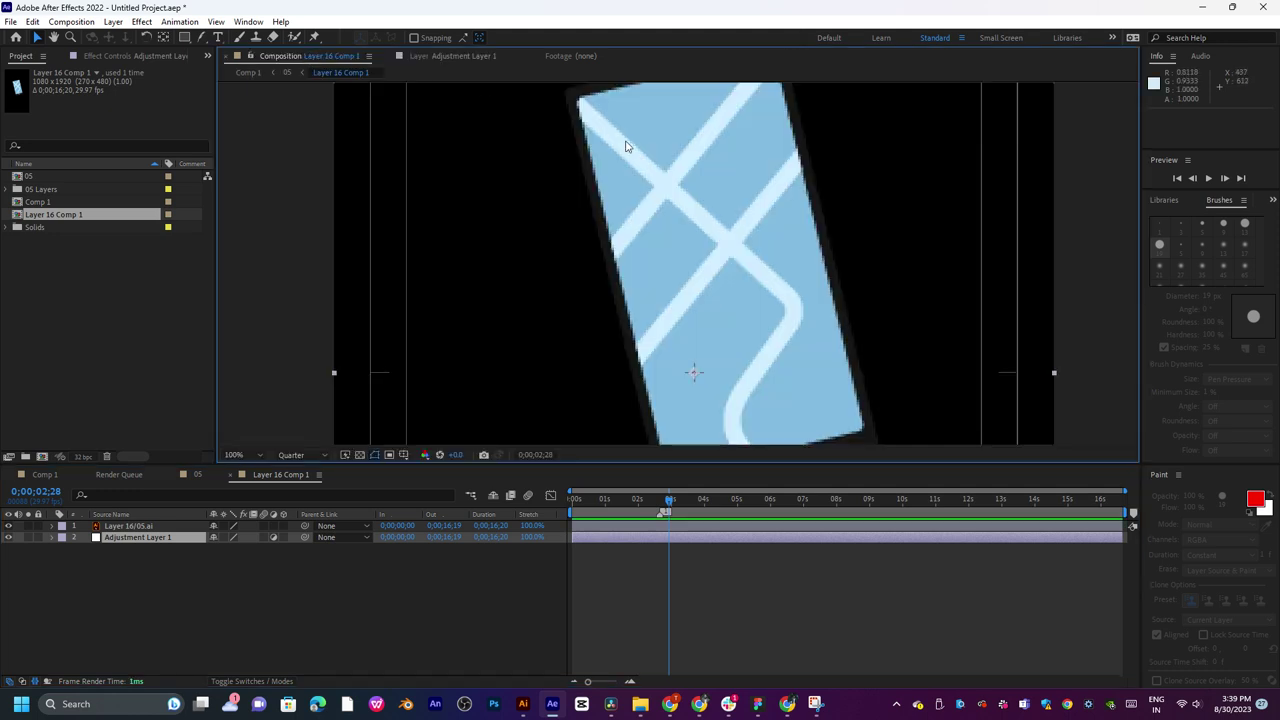
key("ctrl+z")
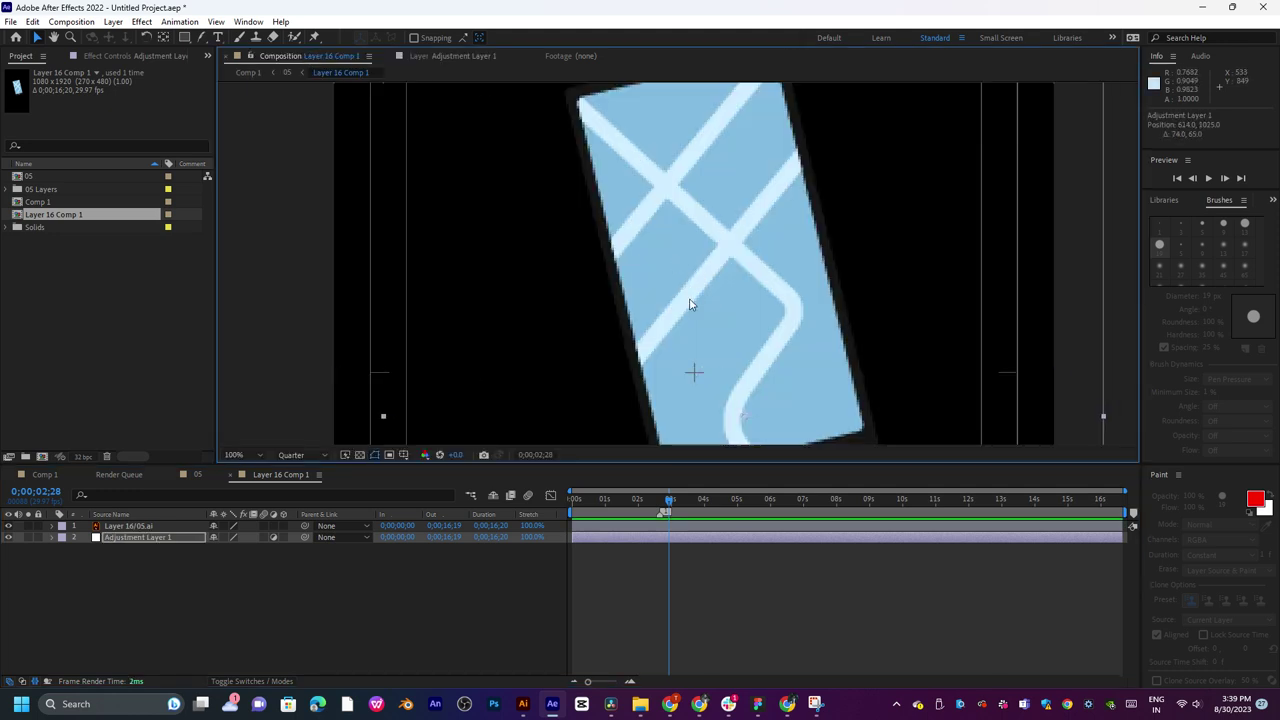
Lock Layer 16/05.ai and Adjustment Layer 1, and try painting over the map with the Brush tool.
left_click(37, 527)
left_click(37, 538)
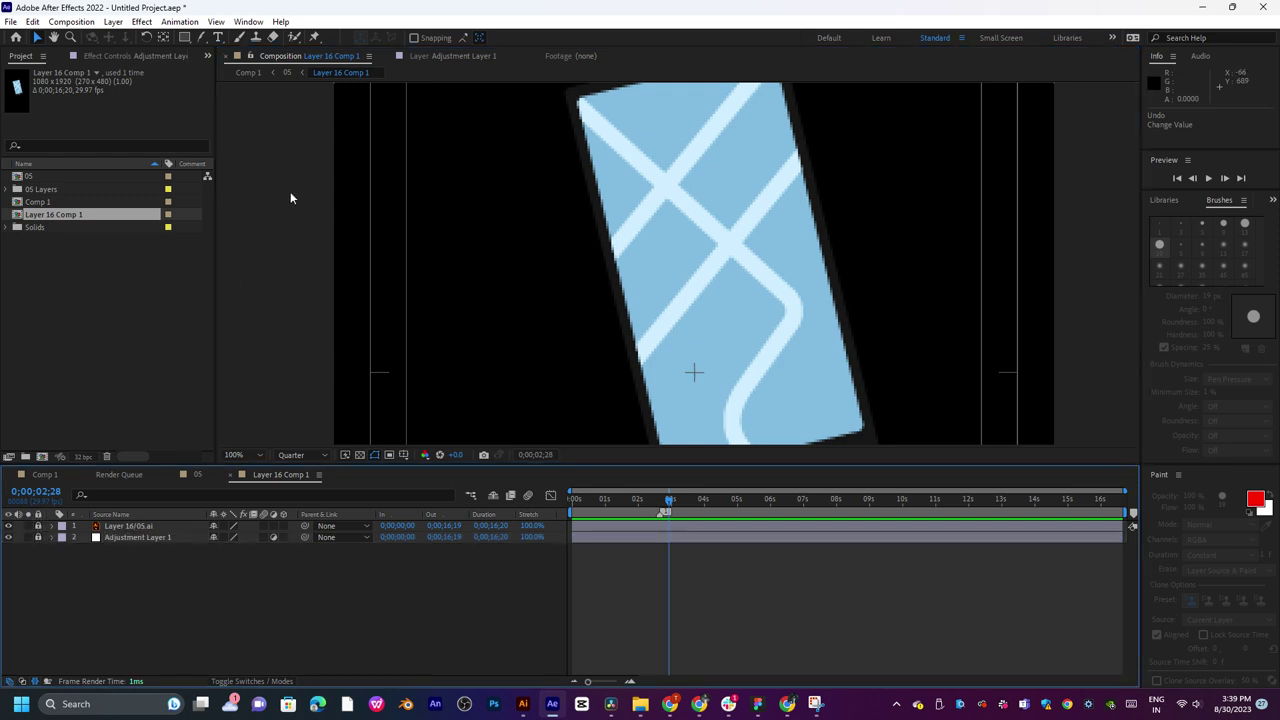
left_click(240, 37)
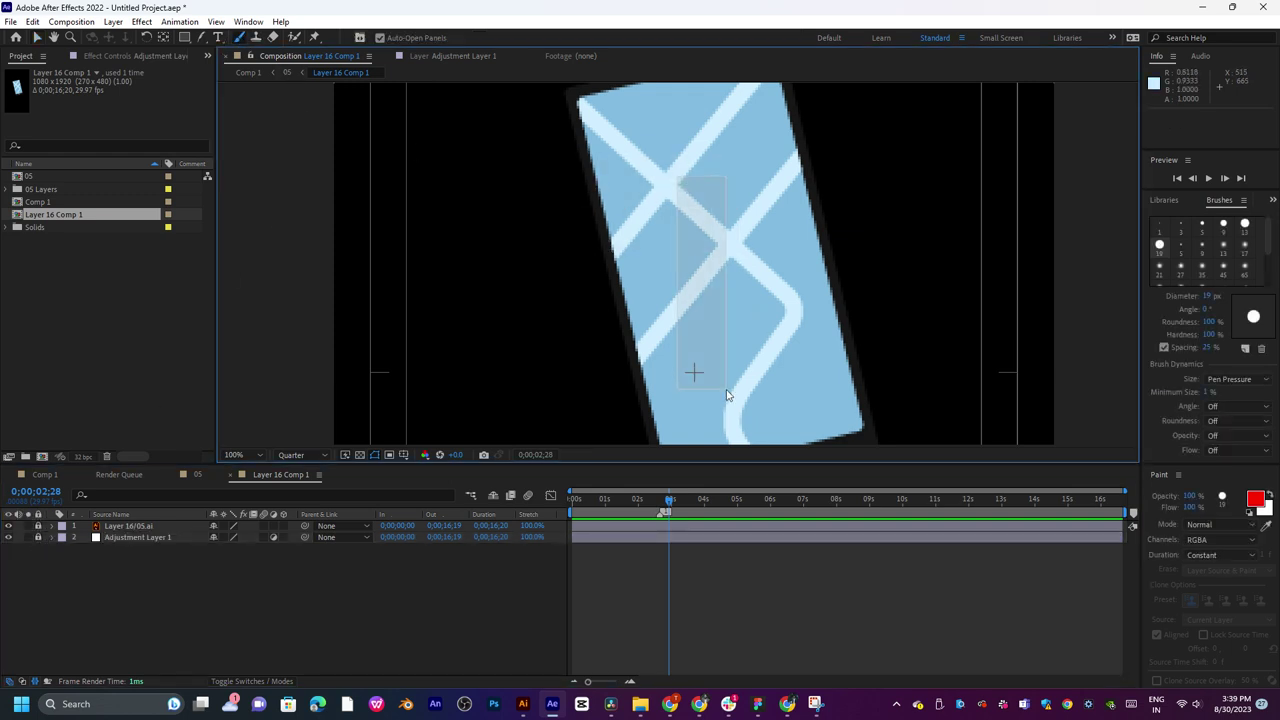
left_click(130, 538)
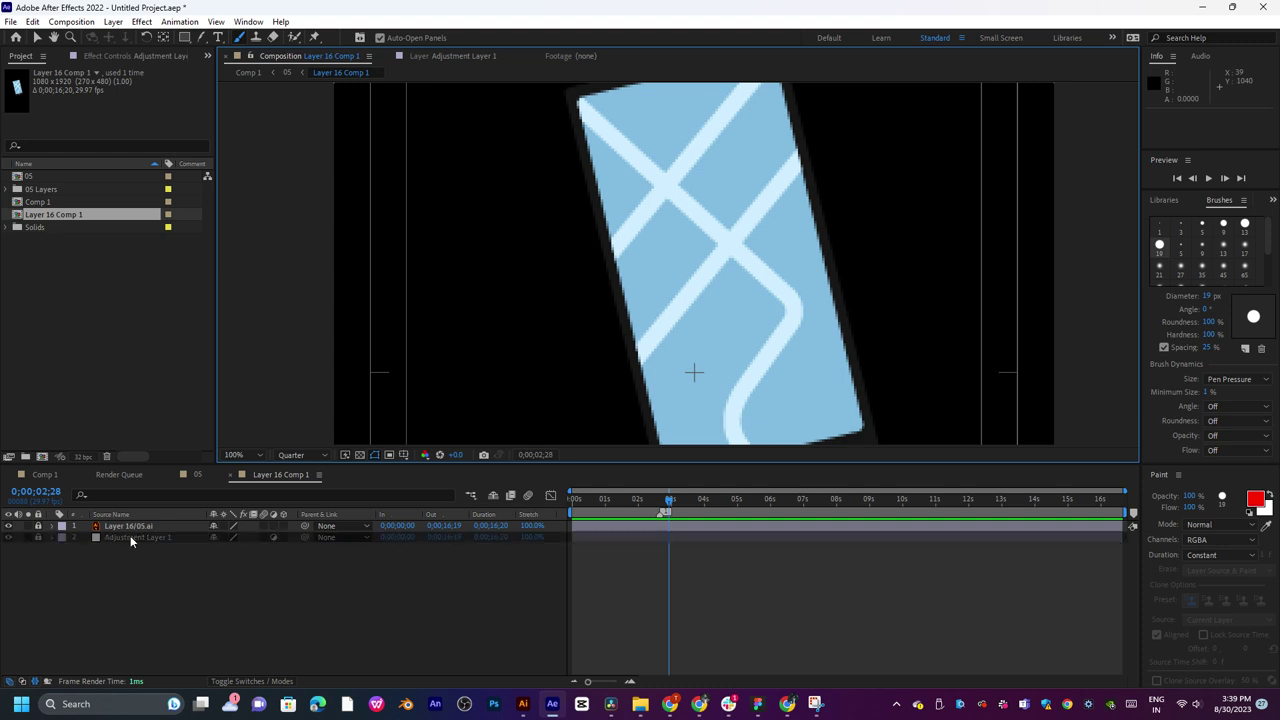
Unlock and solo Adjustment Layer 1, try a brush stroke on it, and undo the resulting change.
left_click(38, 538)
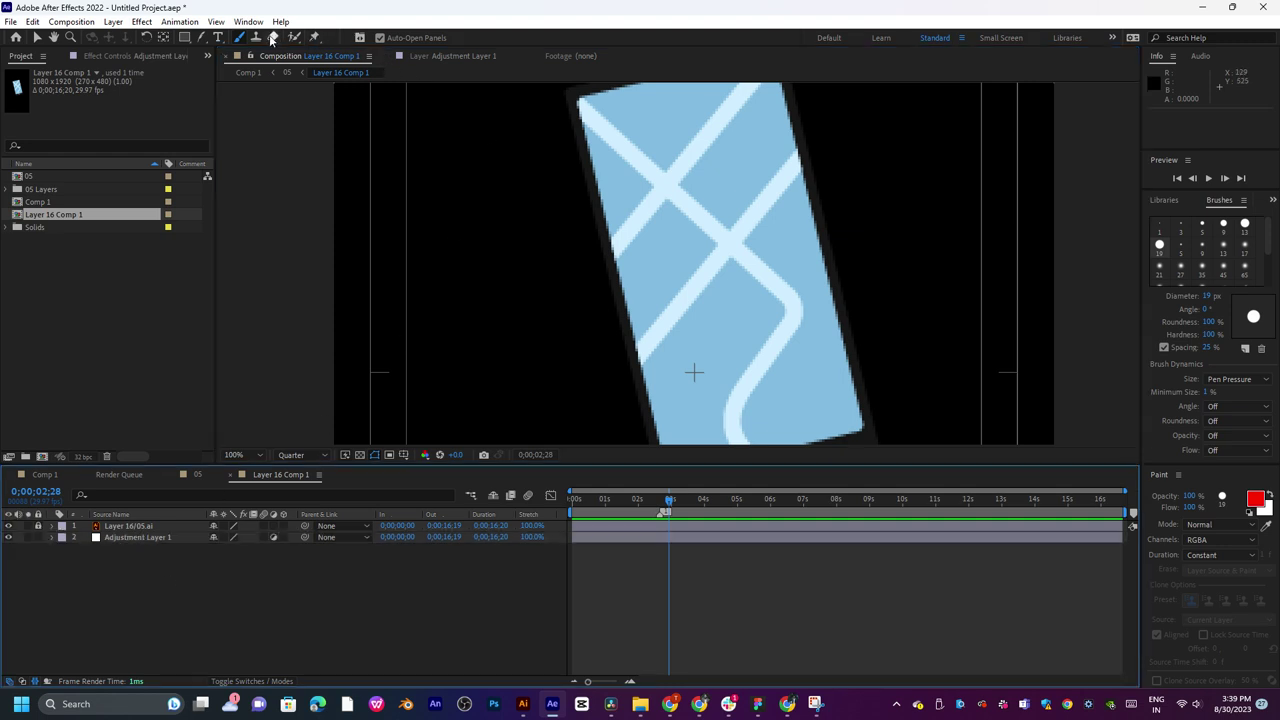
left_click(28, 538)
left_click_drag(588, 248, 703, 288)
key("ctrl+z")
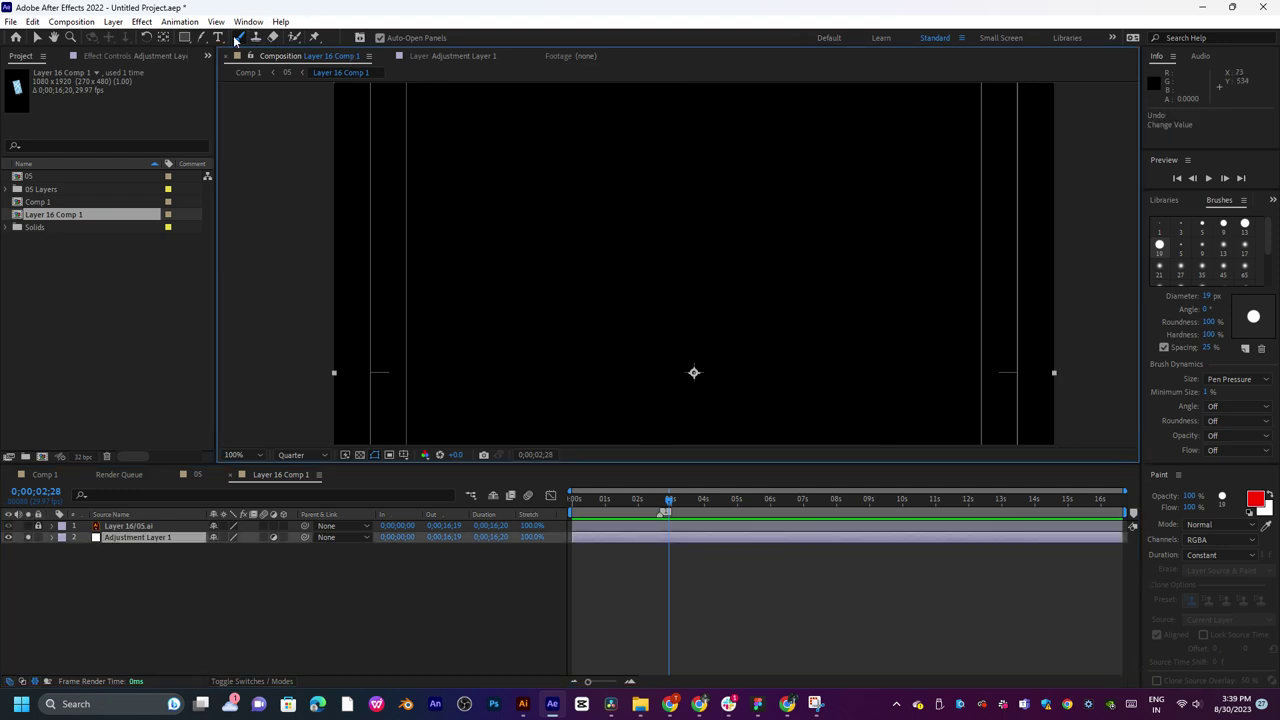
Try a Roto Brush stroke on Adjustment Layer 1 and undo the resulting change.
left_click(183, 38)
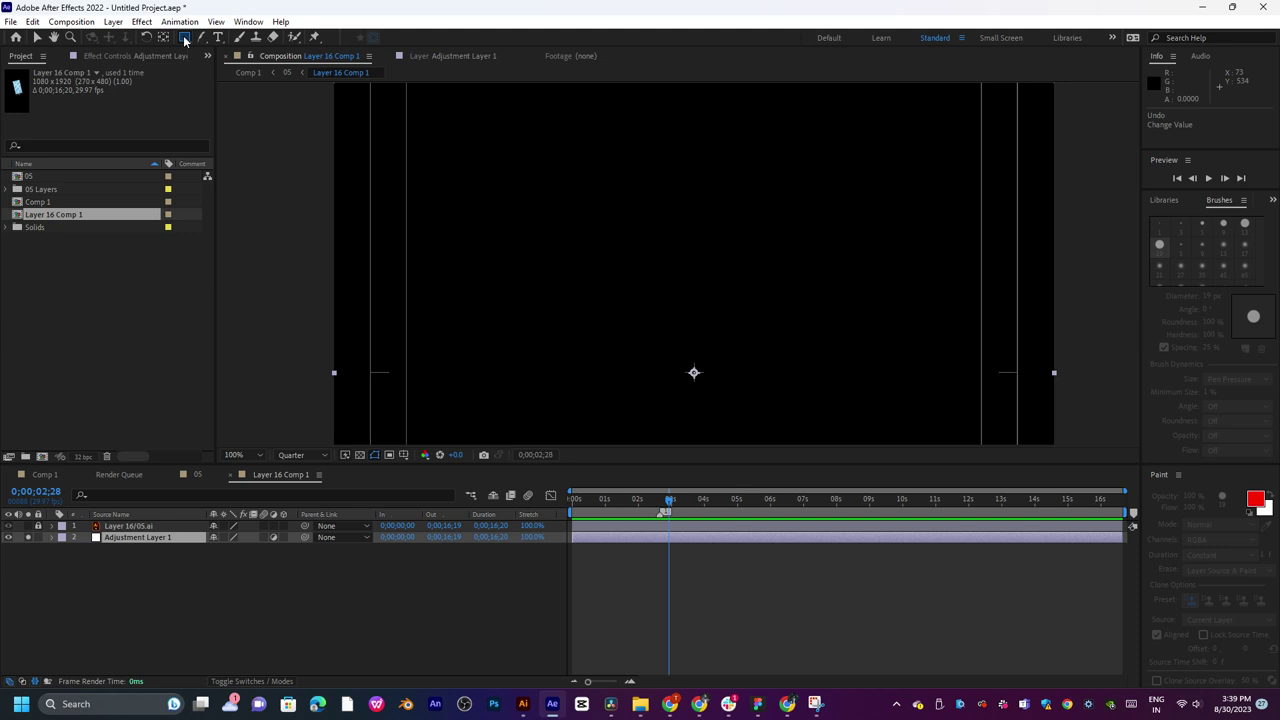
left_click(295, 38)
left_click_drag(562, 192, 620, 284)
key("ctrl+z")
left_click(256, 37)
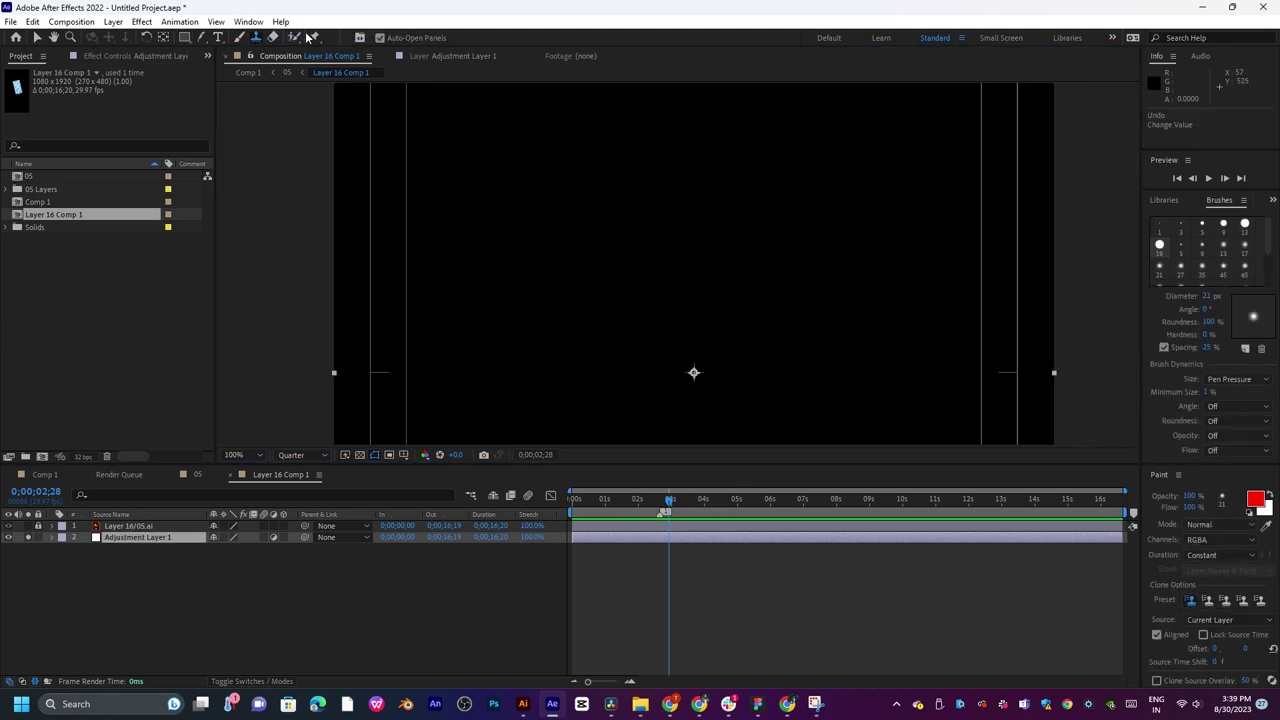
left_click(219, 37)
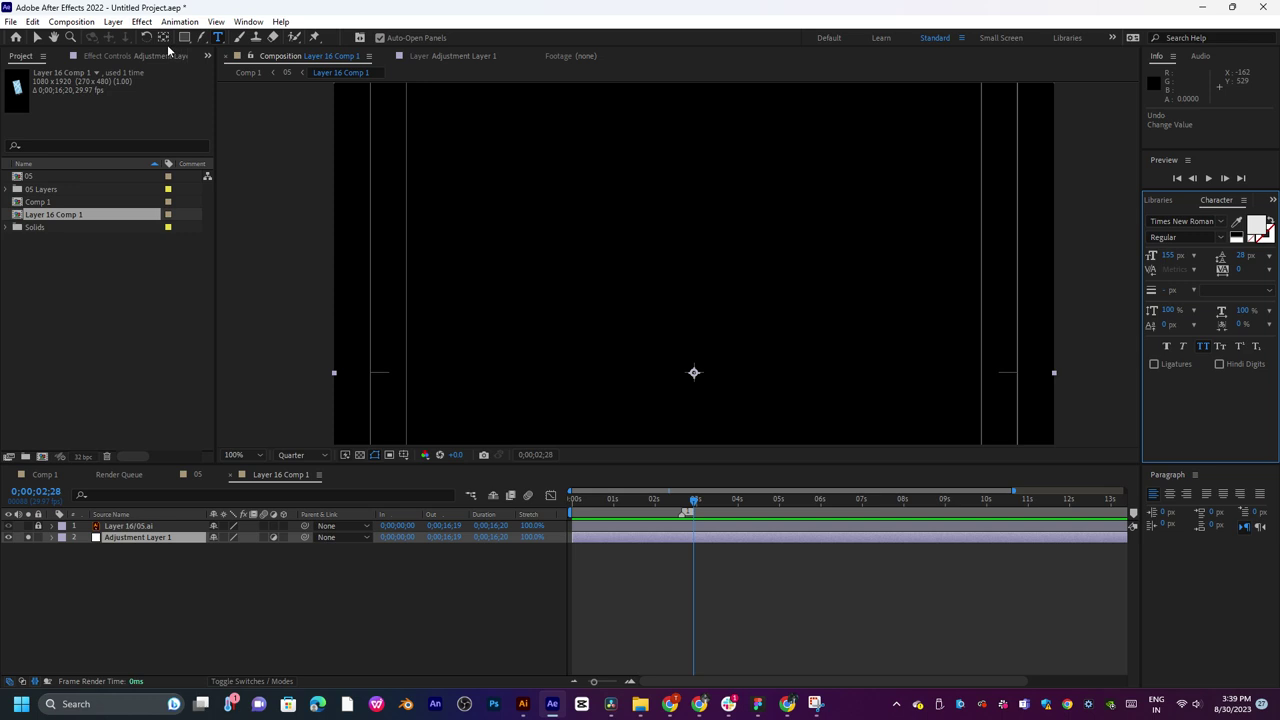
Try another Brush stroke on the soloed Adjustment Layer 1, then undo the layer's shift and its solo state.
left_click(238, 37)
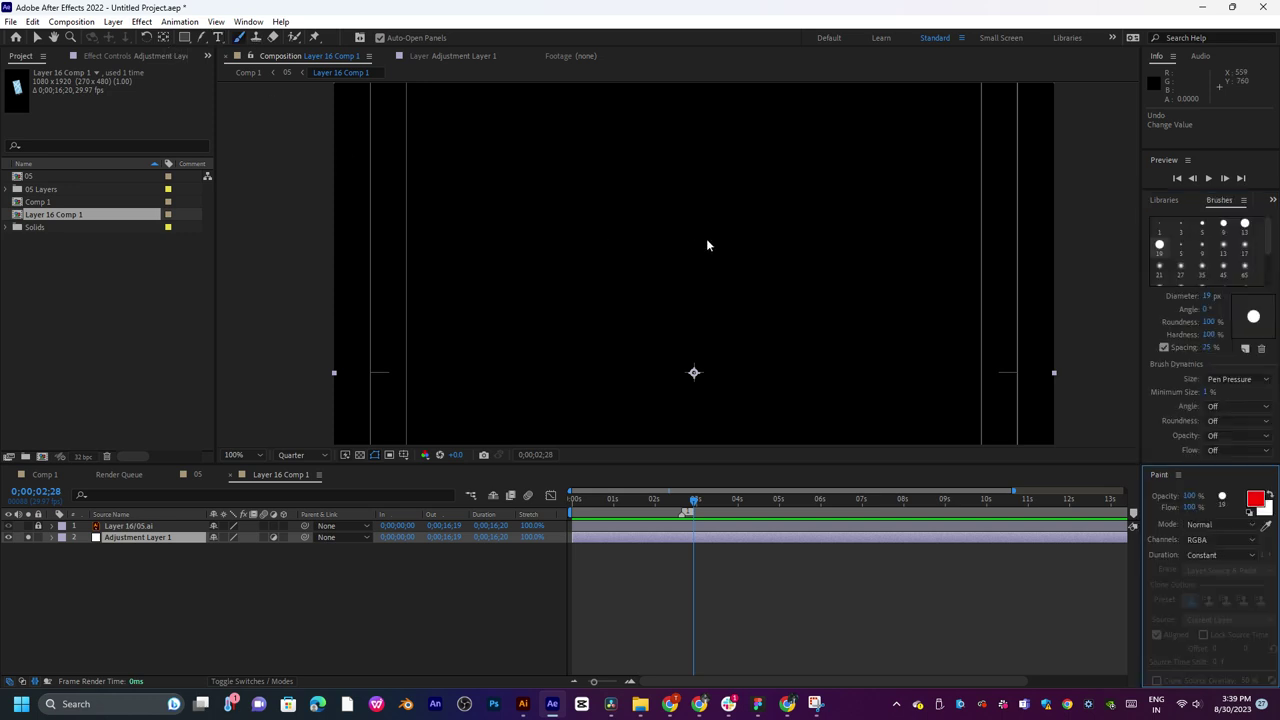
left_click(1206, 528)
left_click(1206, 528)
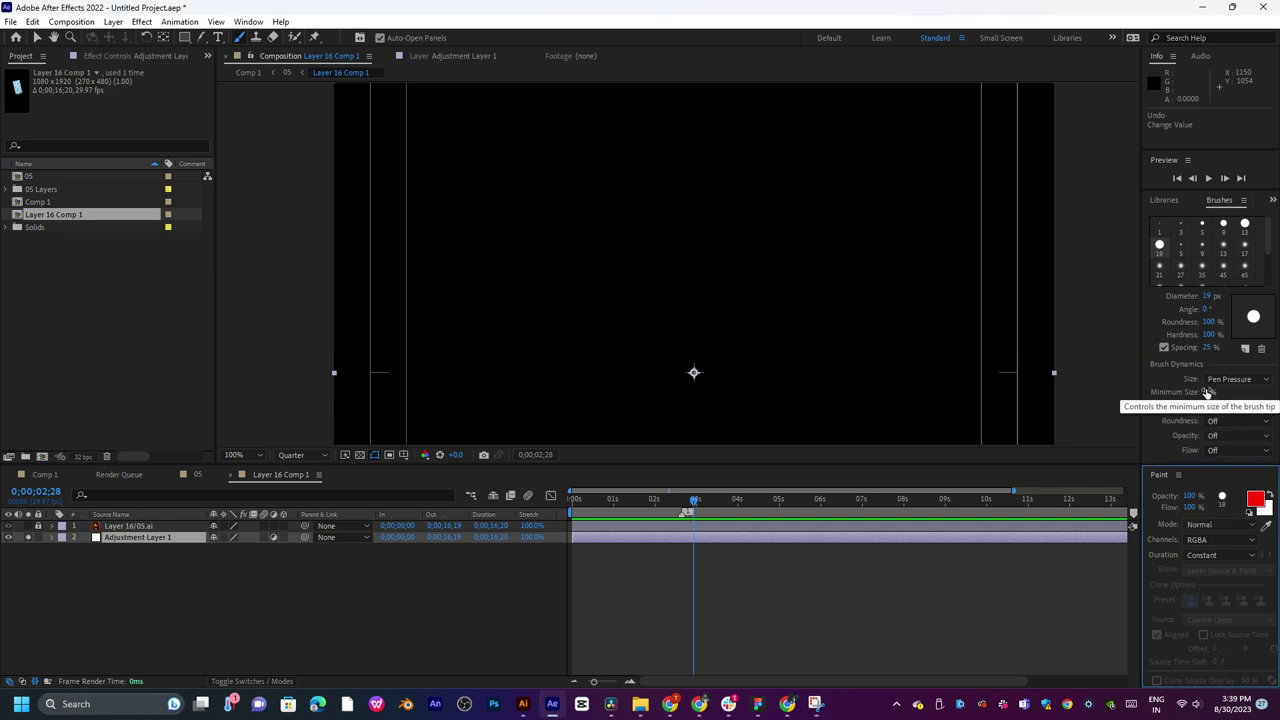
left_click_drag(757, 289, 717, 268)
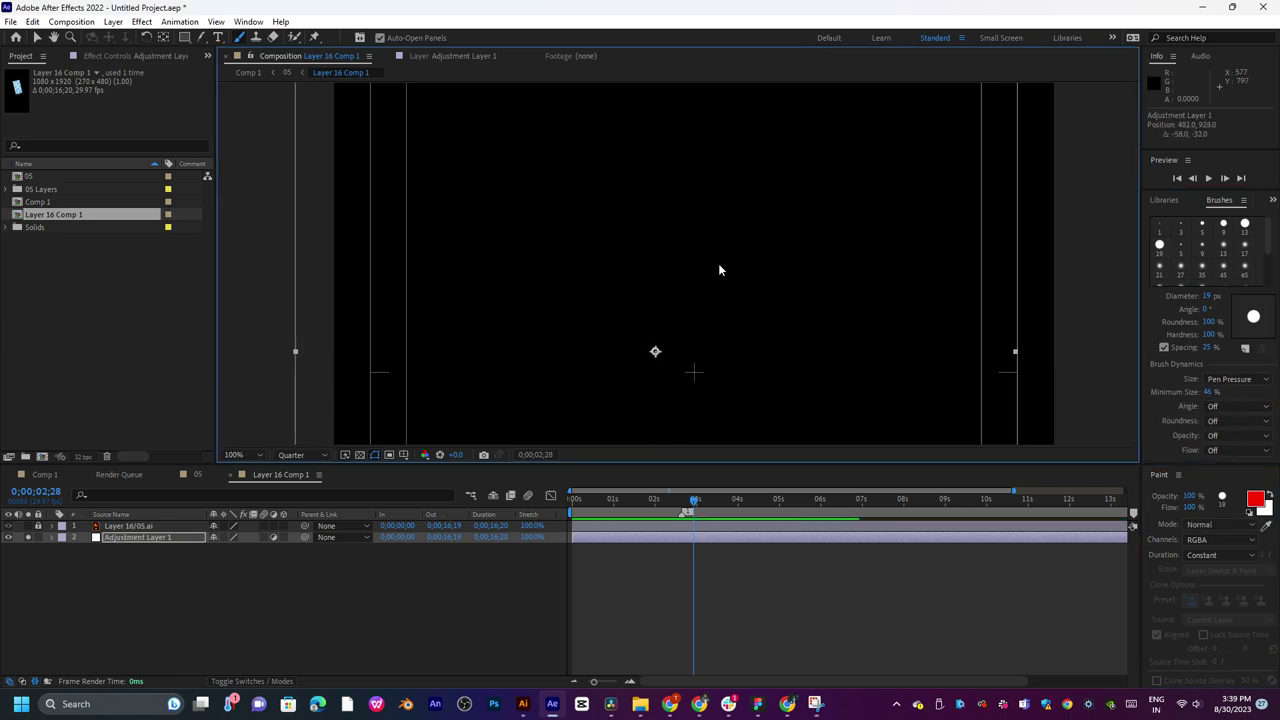
key("ctrl+z")
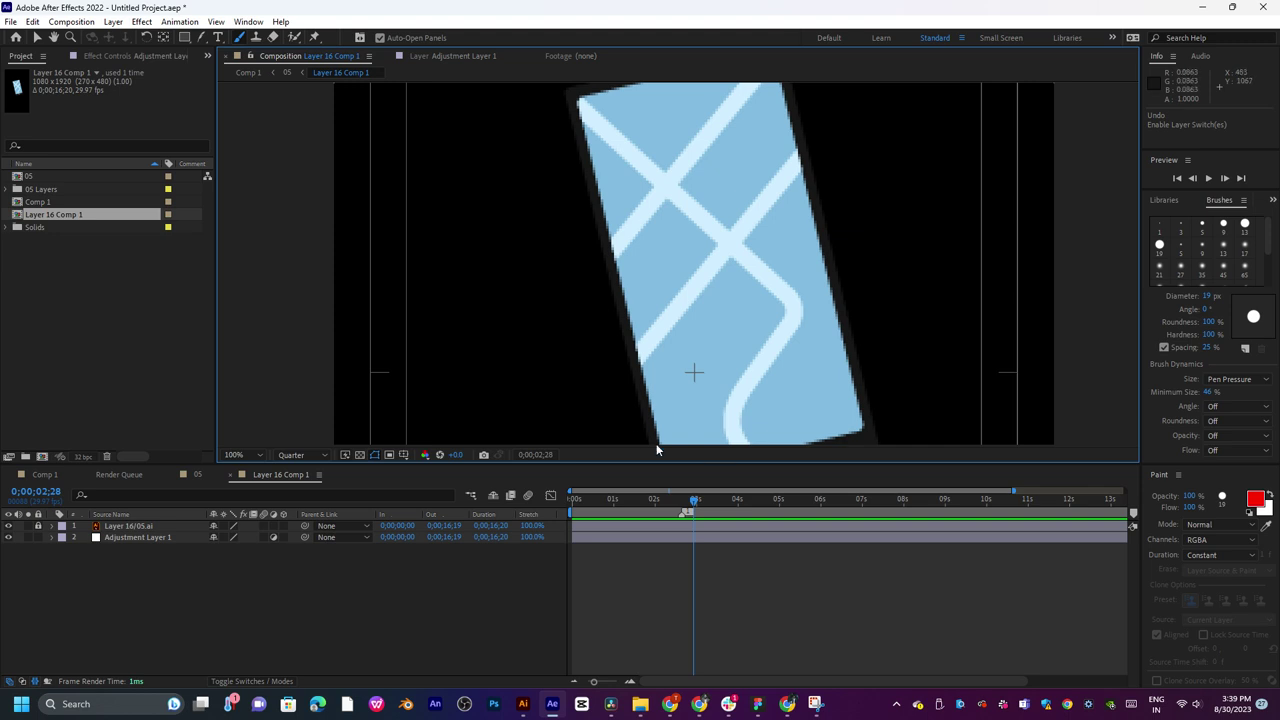
left_click_drag(665, 499, 692, 508)
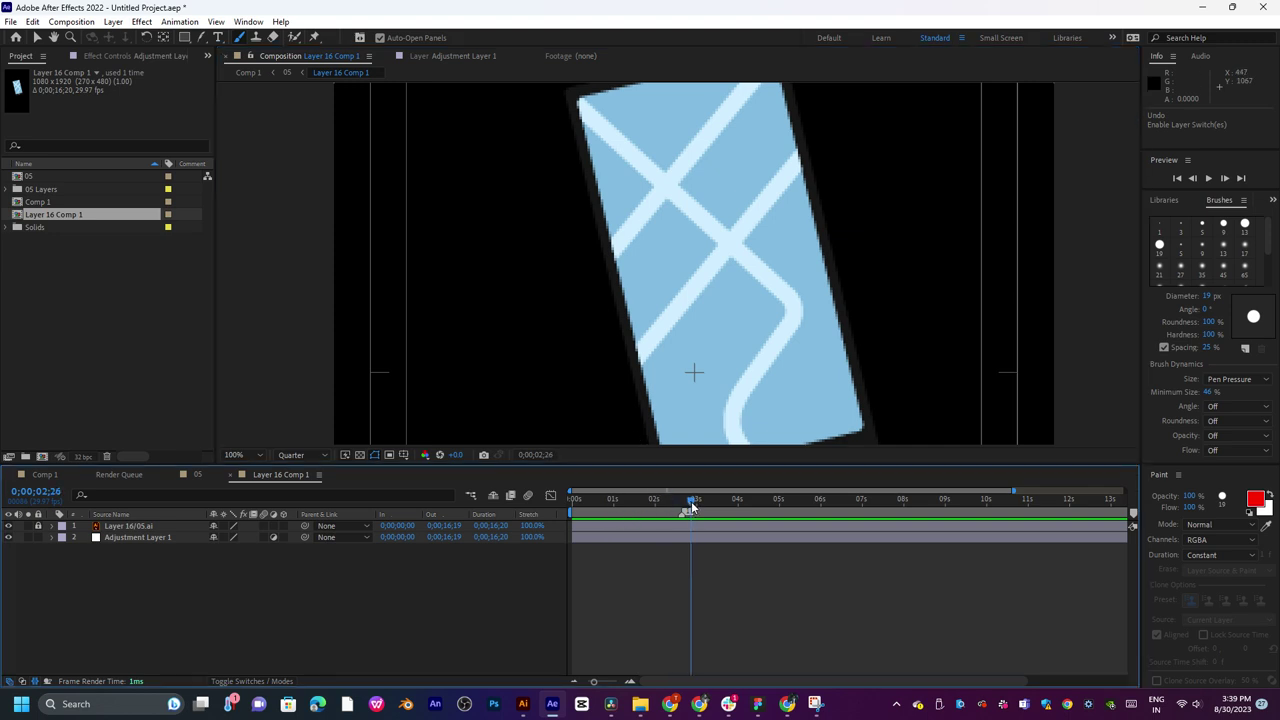
Choose the 13 px hard round brush, set its size dynamics to Stylus Wheel, and try it on the map.
left_click(1240, 230)
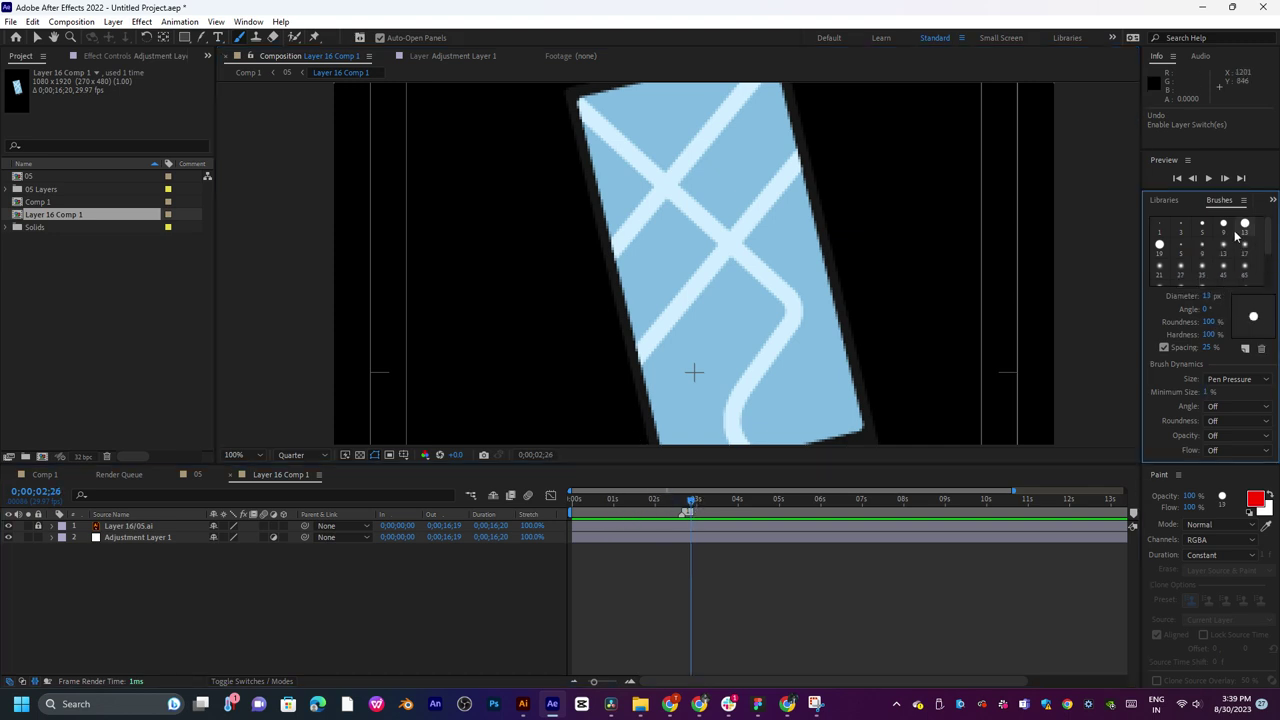
left_click(1166, 201)
left_click(1235, 208)
left_click(1237, 379)
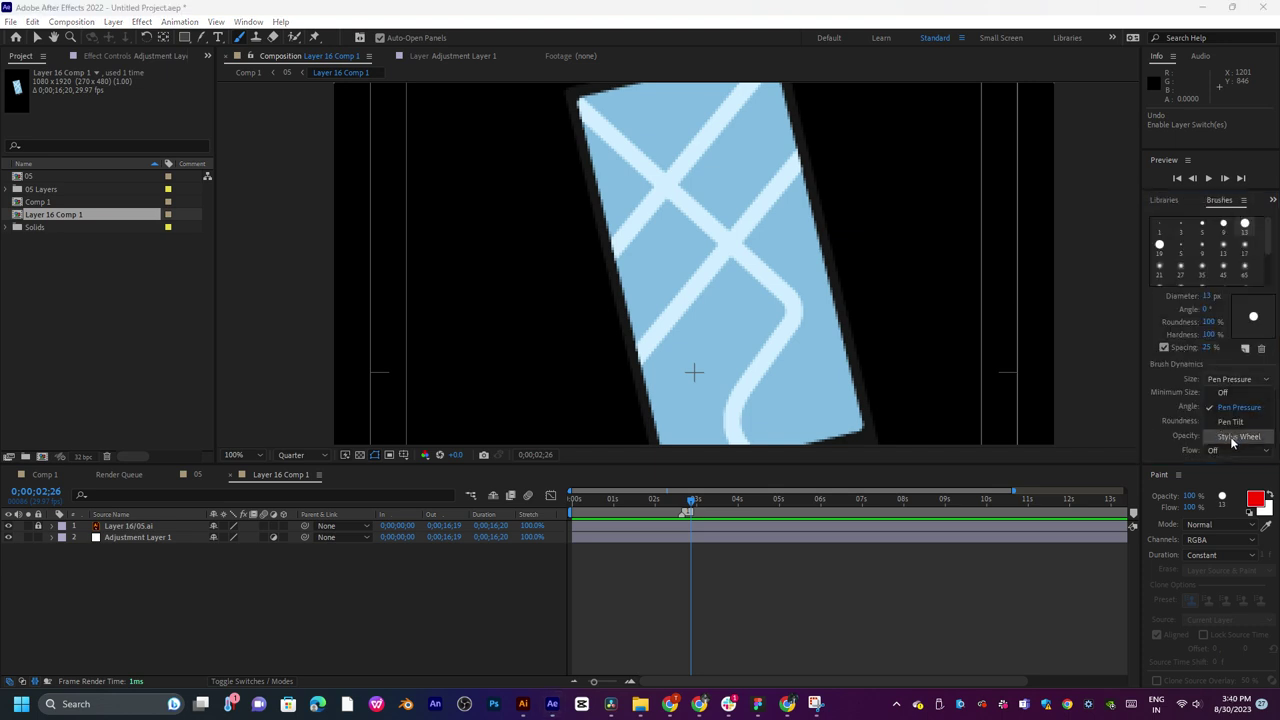
left_click(1232, 437)
left_click(708, 313)
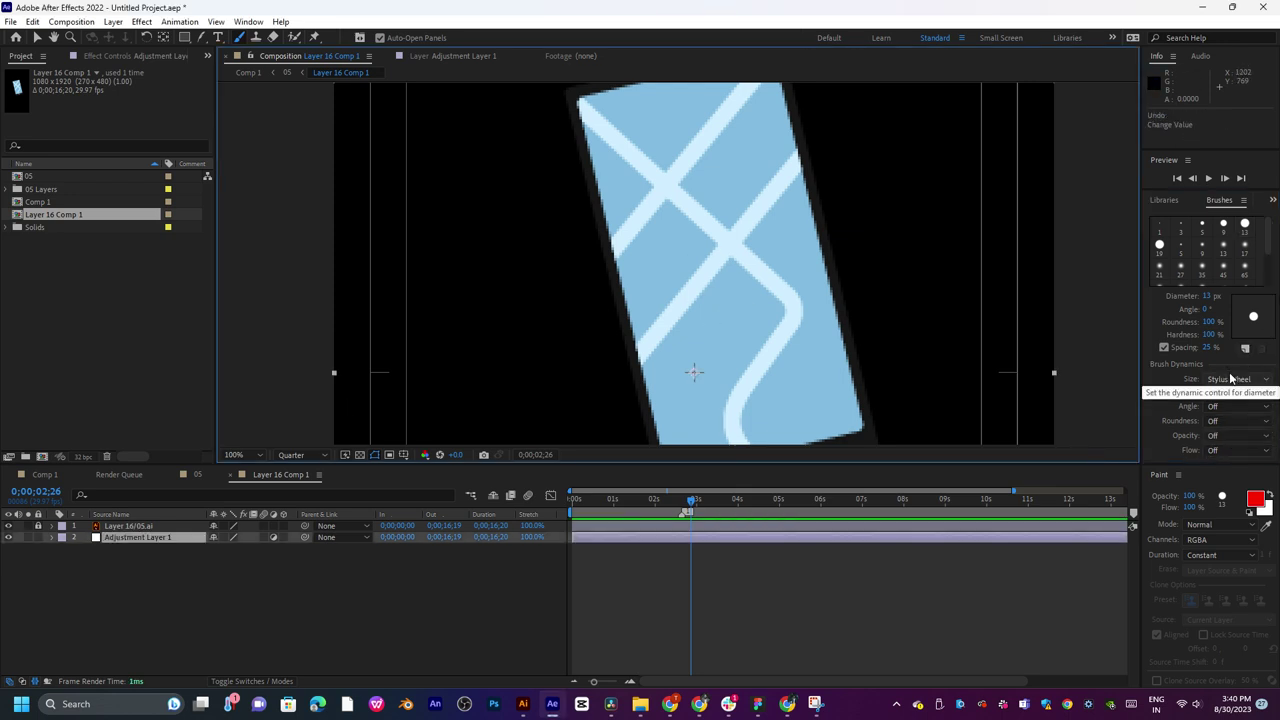
Check the brush's angle dynamics options and set the paint channels to RGB.
left_click(1237, 406)
left_click(1238, 408)
left_click(1210, 539)
left_click(1200, 554)
left_click(1202, 541)
left_click(1203, 544)
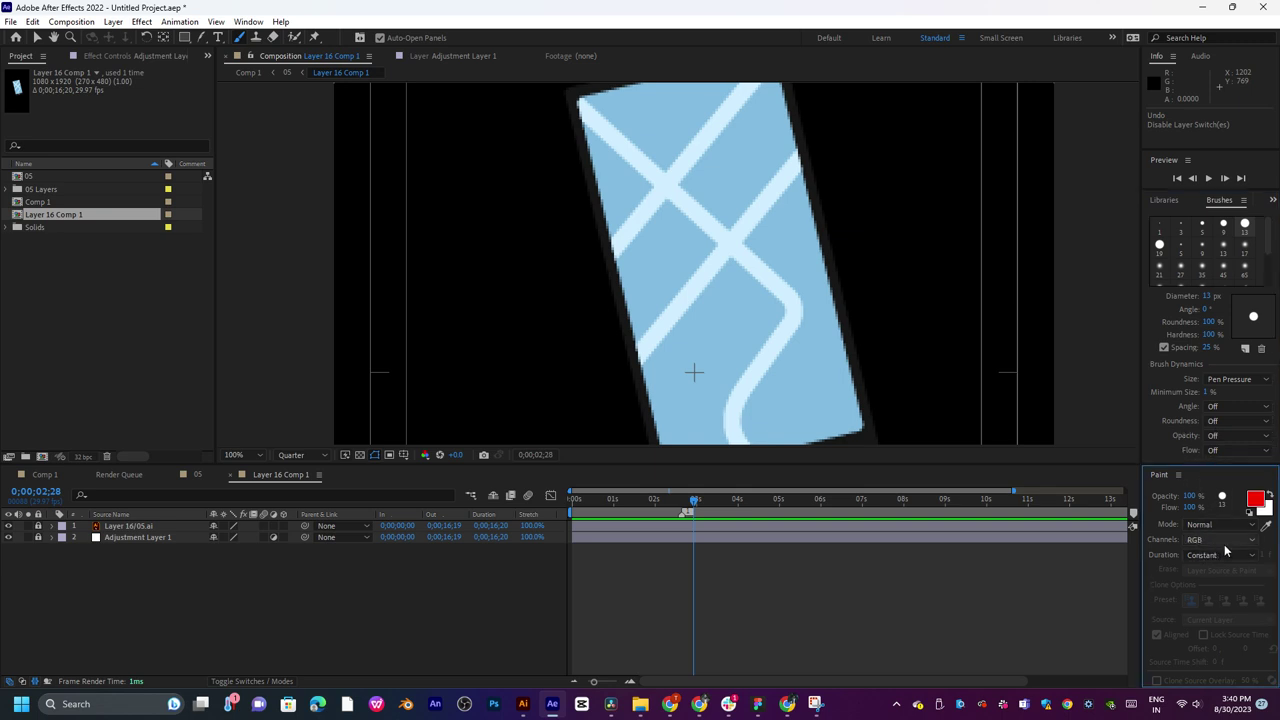
Set the paint foreground color to white (ffffff) and try brush strokes across the phone's map.
left_click(1255, 498)
type("000000")
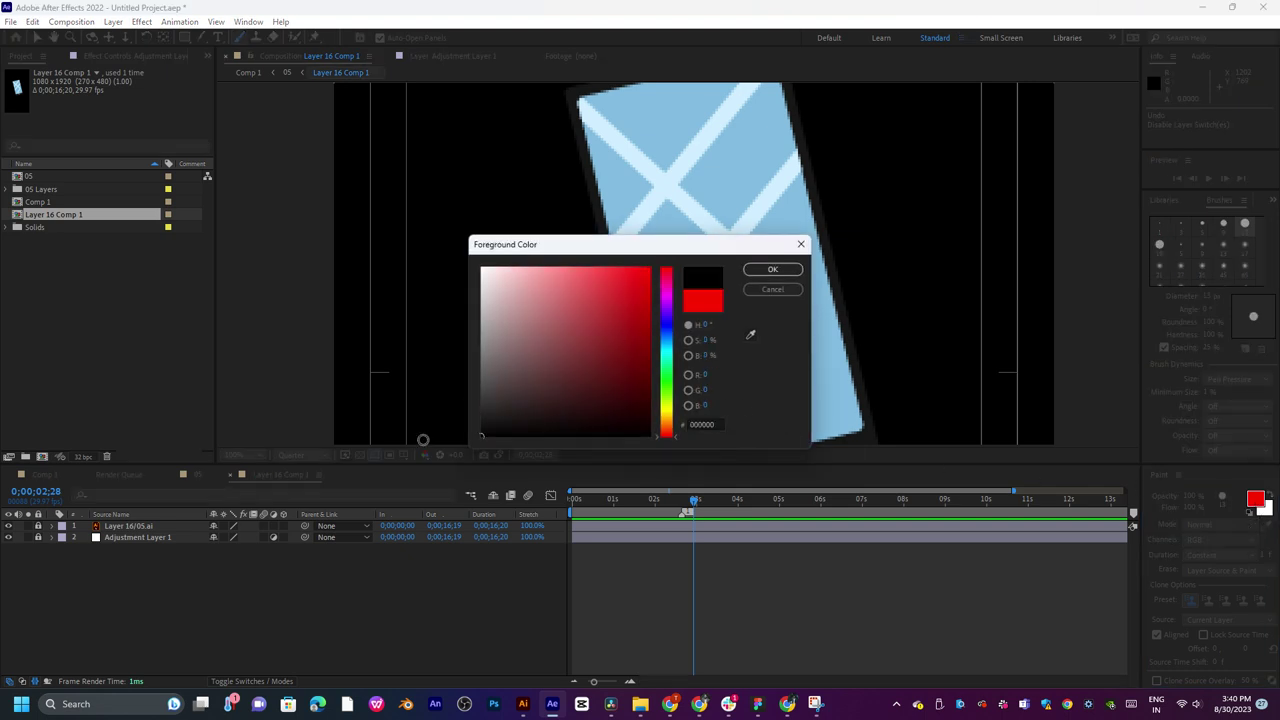
type("ffffff")
left_click(772, 269)
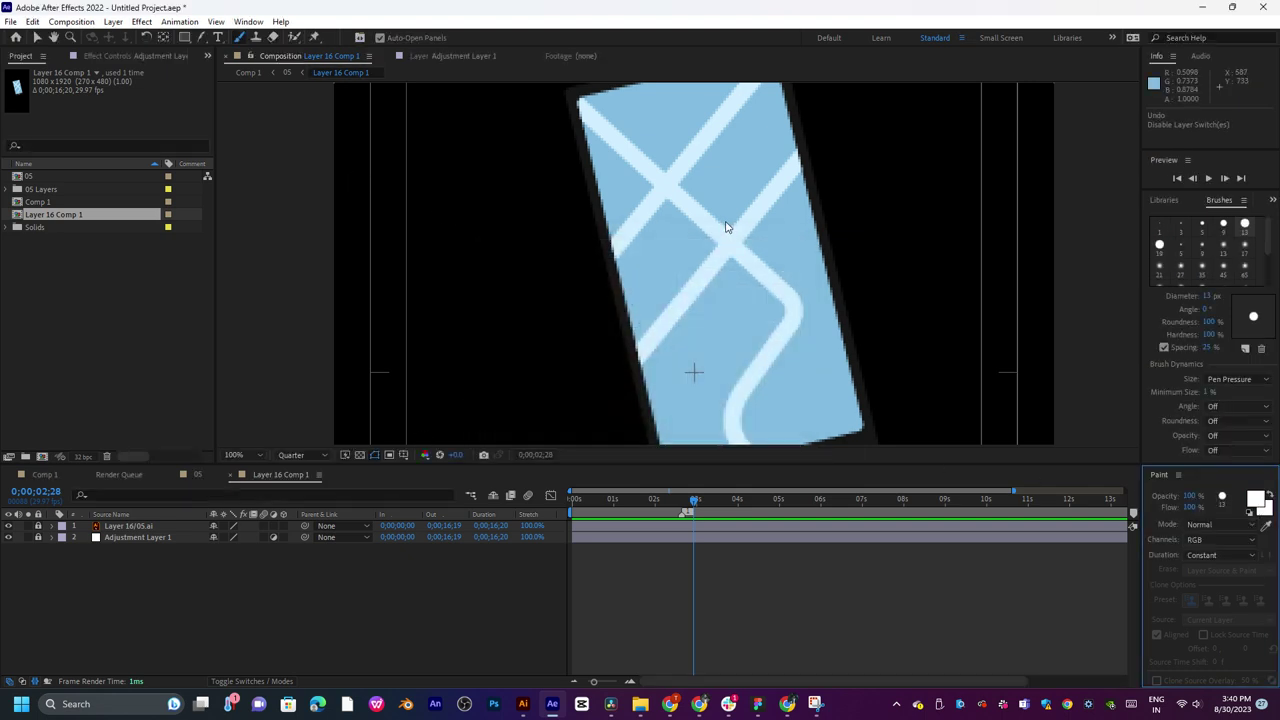
left_click_drag(727, 214, 760, 316)
left_click_drag(684, 250, 470, 498)
left_click_drag(645, 285, 683, 440)
scroll(708, 360, "down", 6)
scroll(708, 360, "up", 6)
scroll(705, 360, "down", 4)
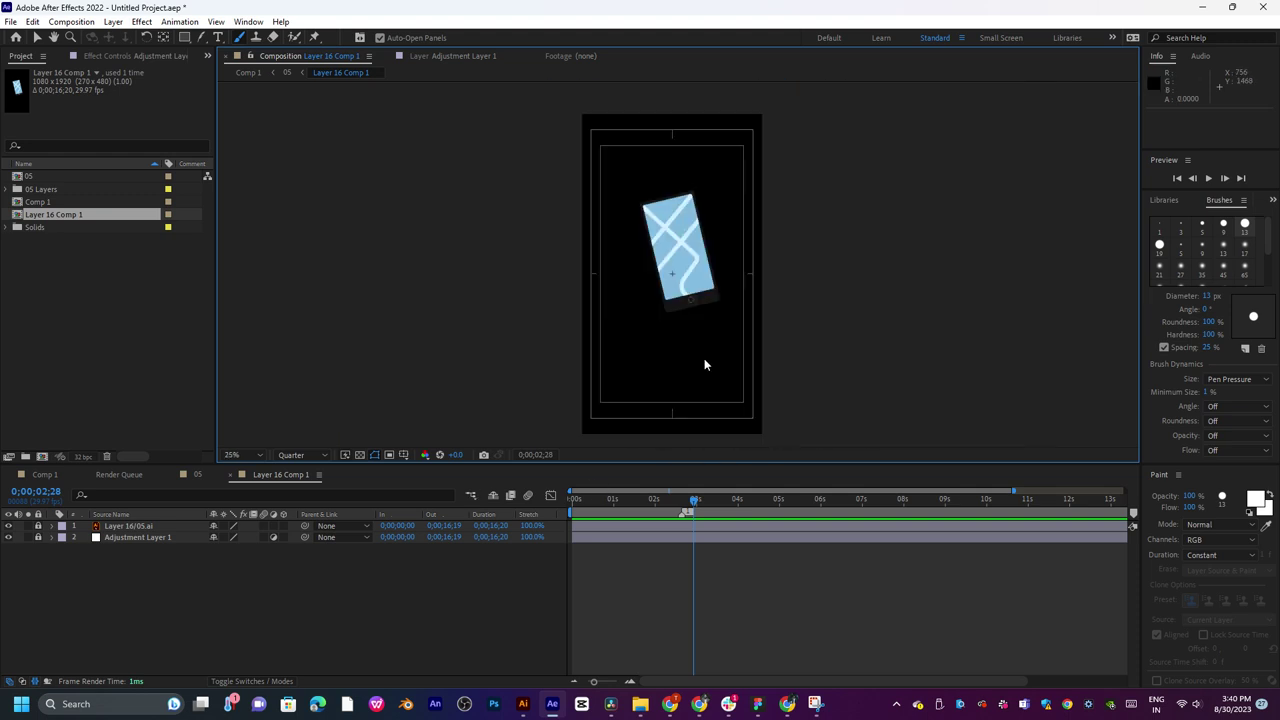
Try a wide black rectangle shape over the lower part of the phone and remove it.
scroll(634, 255, "up", 2)
left_click(184, 37)
left_click_drag(616, 298, 780, 387)
key("ctrl+z")
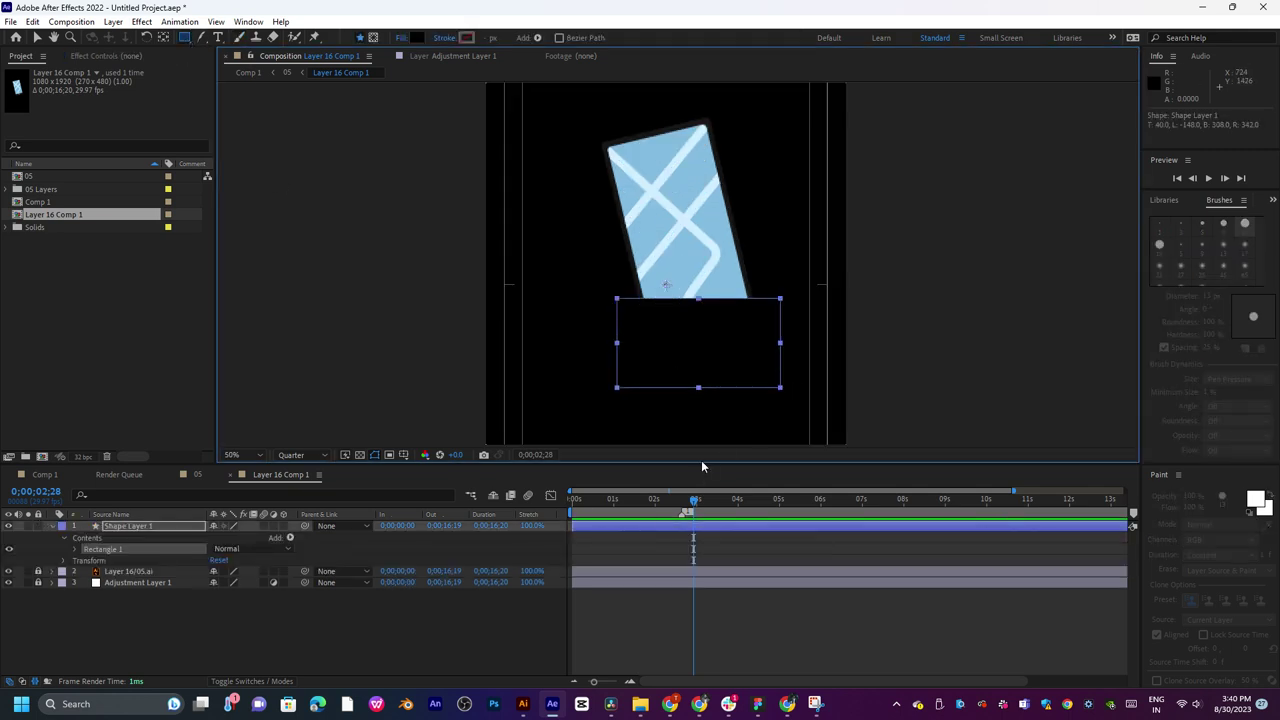
key("Delete")
Draw a tall rectangle over the phone, reposition it, and rotate it to match the phone's tilt.
left_click_drag(607, 147, 729, 362)
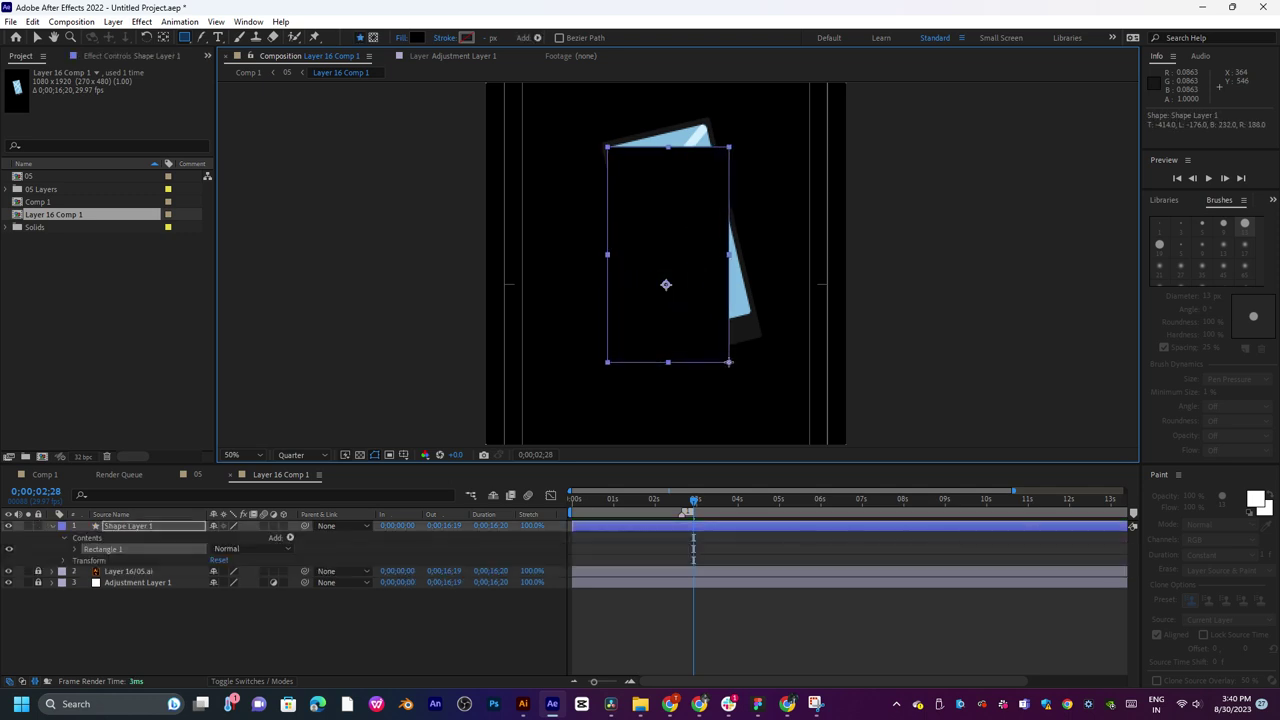
key("period")
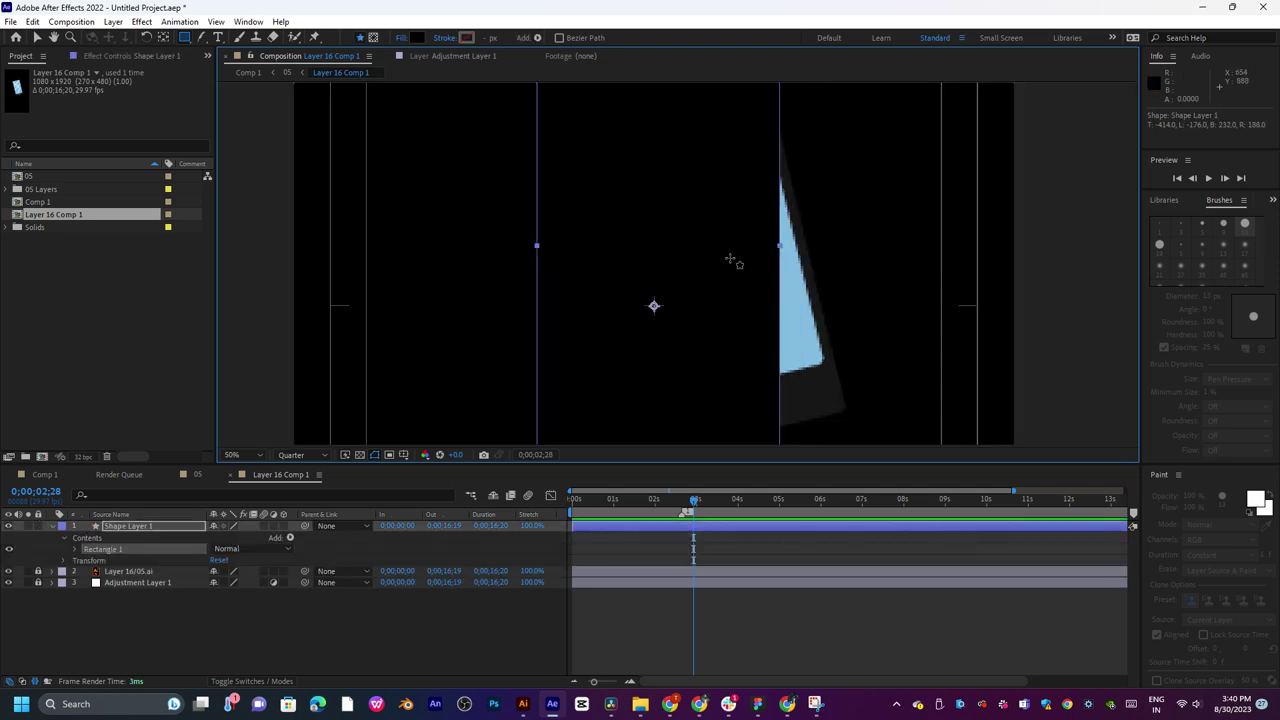
key("v")
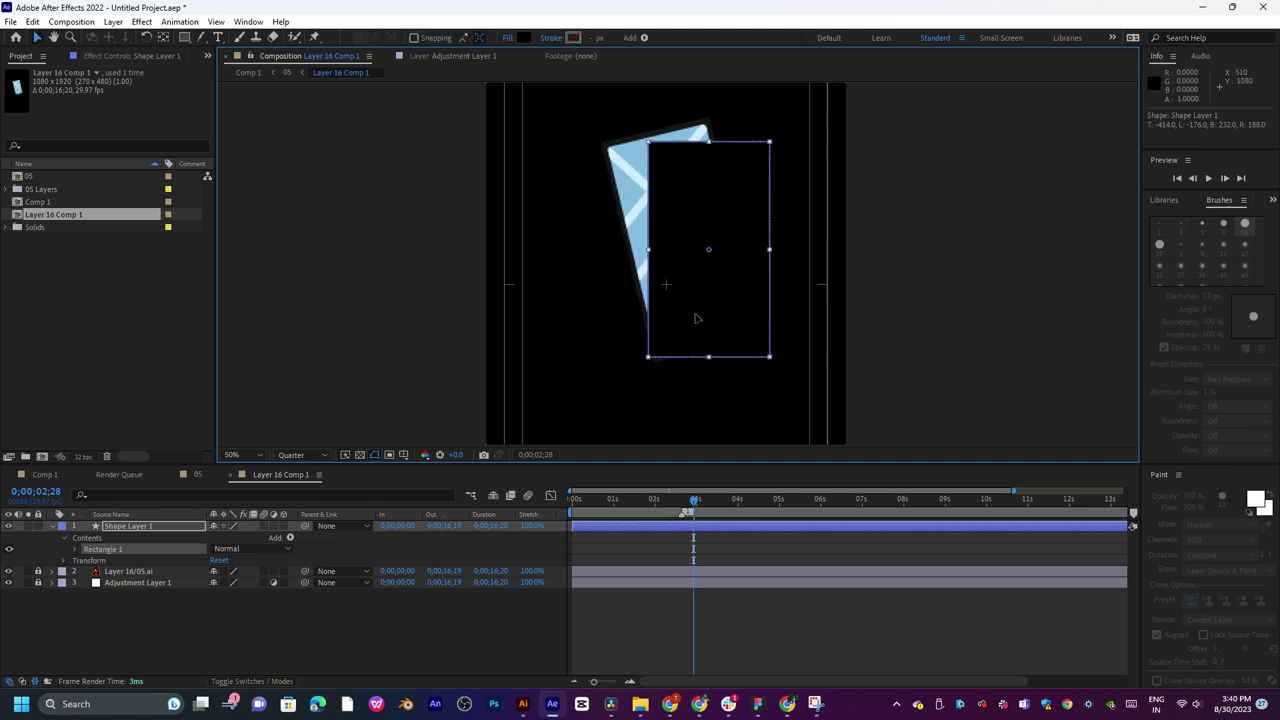
left_click_drag(697, 318, 691, 300)
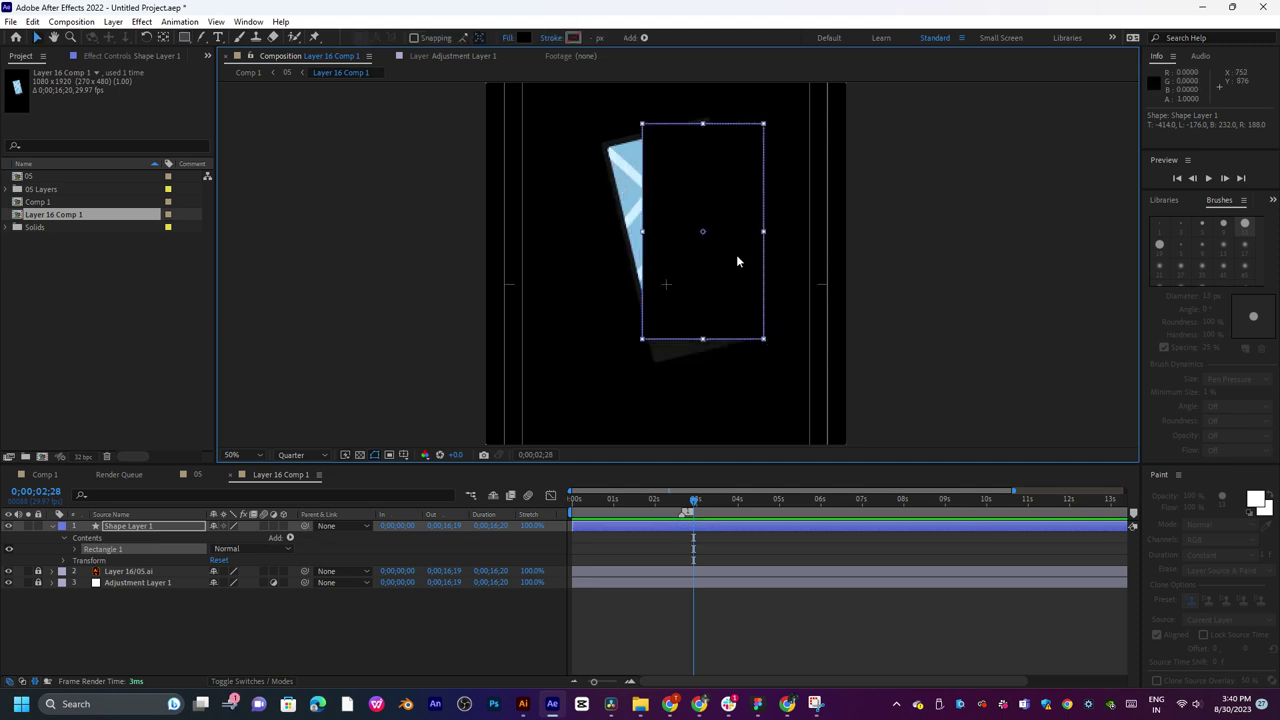
left_click_drag(772, 237, 721, 239)
key("period")
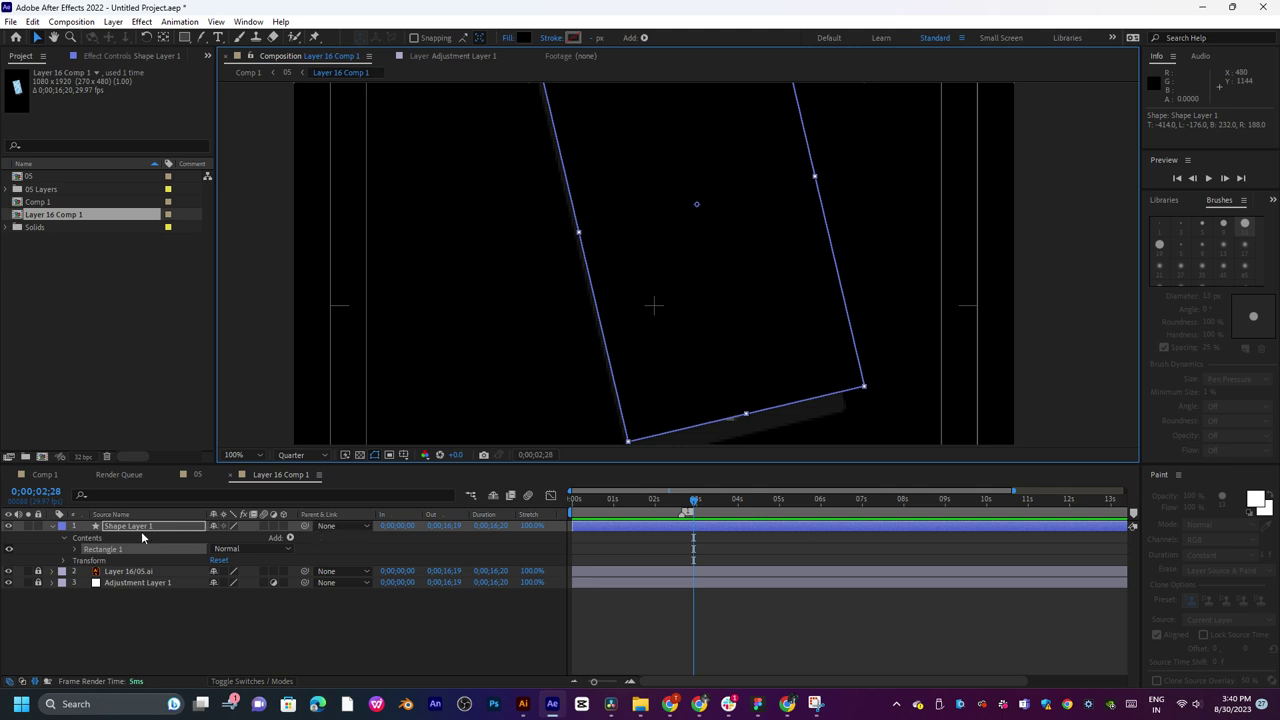
Look through the blending modes available for the rectangle on Shape Layer 1.
left_click(228, 549)
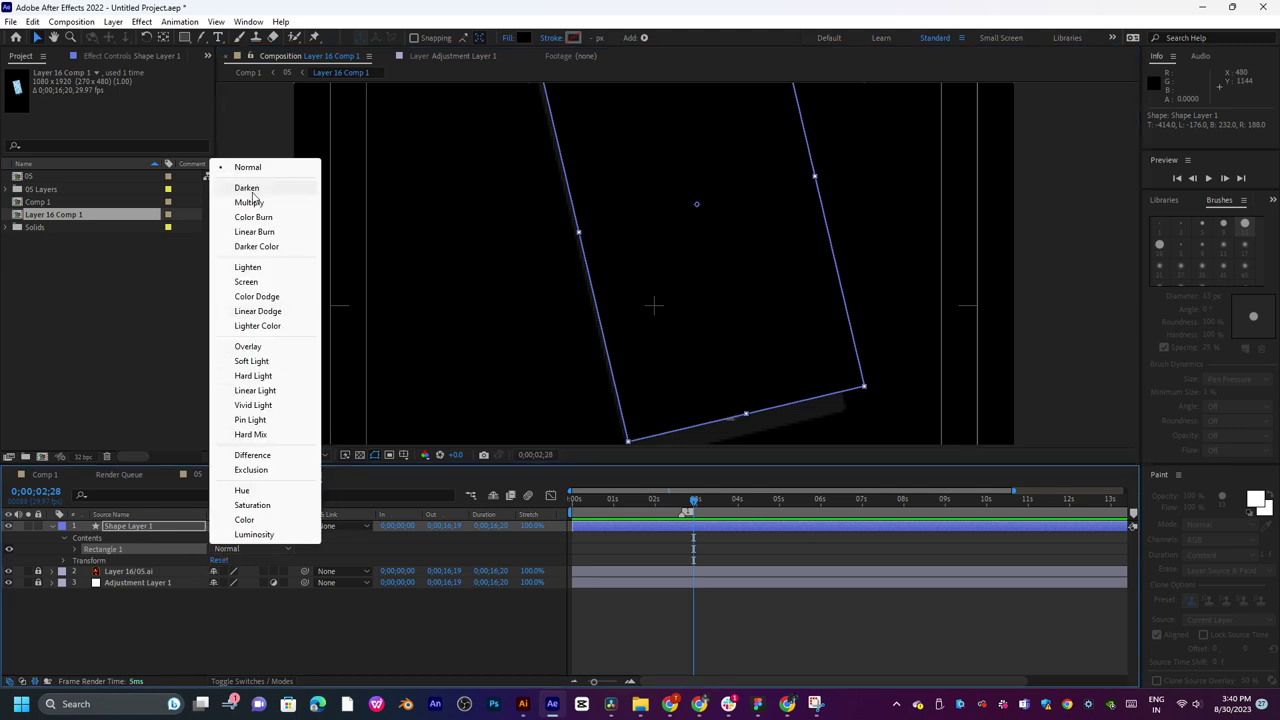
left_click(302, 603)
left_click(264, 546)
left_click(640, 336)
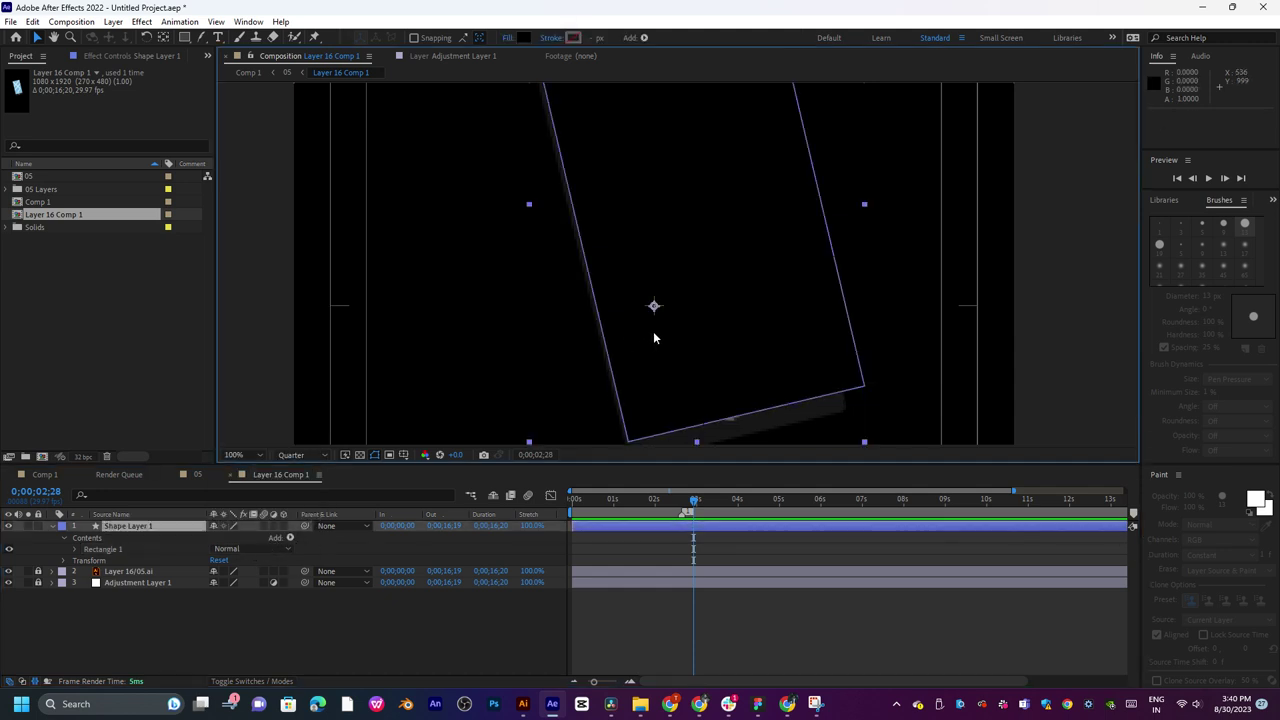
key("comma")
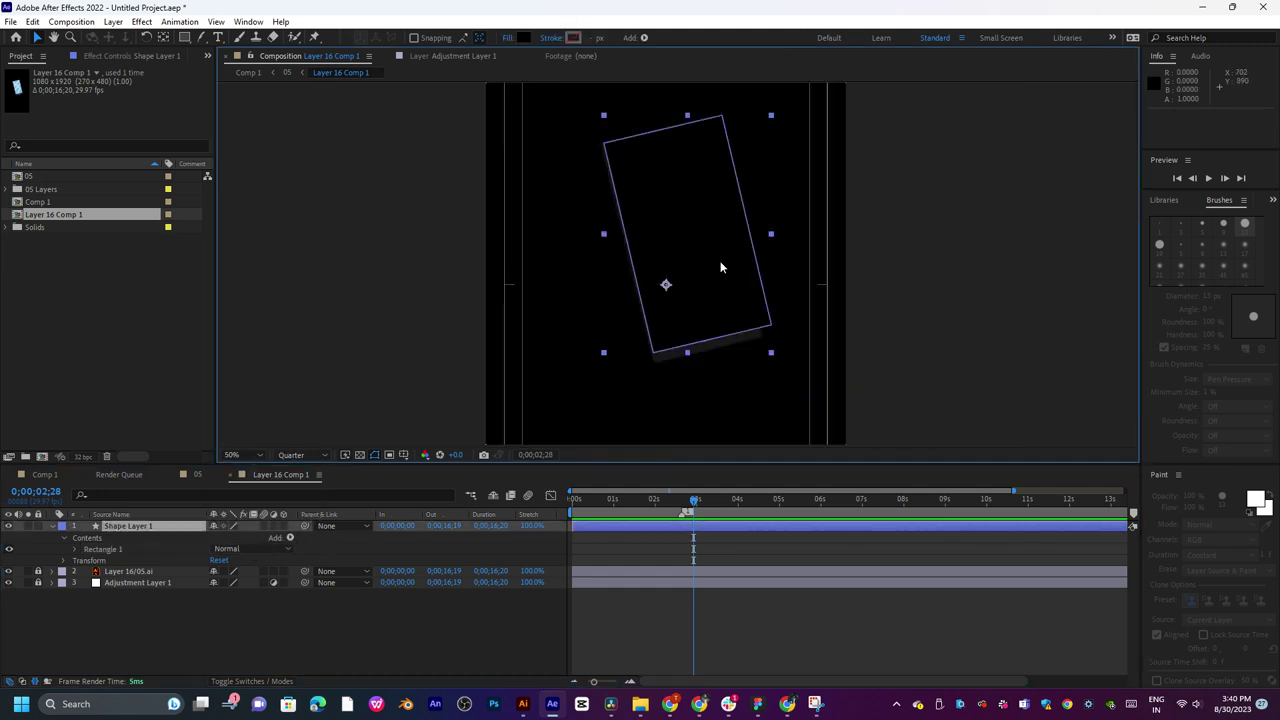
Resize the tilted rectangle to fit the phone's screen, then move it off the phone and partly back over it.
double_click(730, 209)
left_click_drag(748, 216, 688, 251)
left_click_drag(703, 344, 710, 329)
left_click_drag(699, 249, 697, 233)
left_click_drag(697, 312, 878, 291)
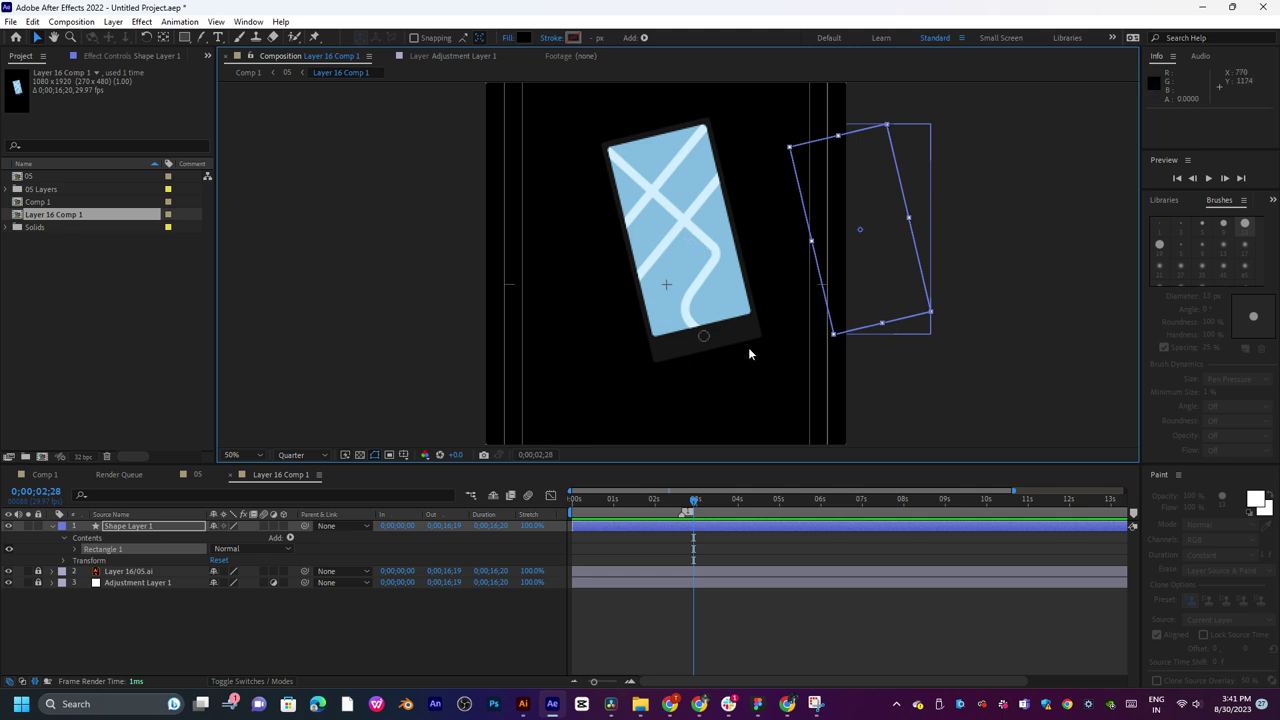
left_click_drag(894, 214, 743, 229)
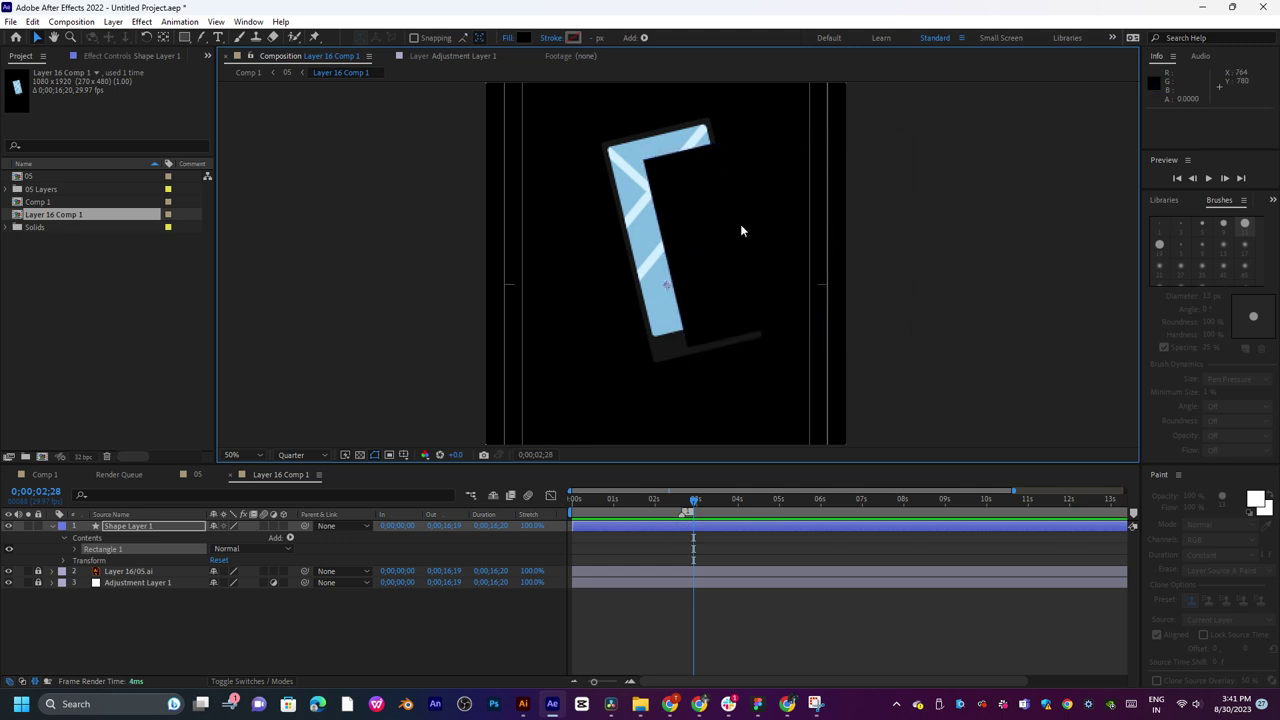
Delete the rectangle and the emptied Shape Layer 1.
key("Delete")
left_click(112, 527)
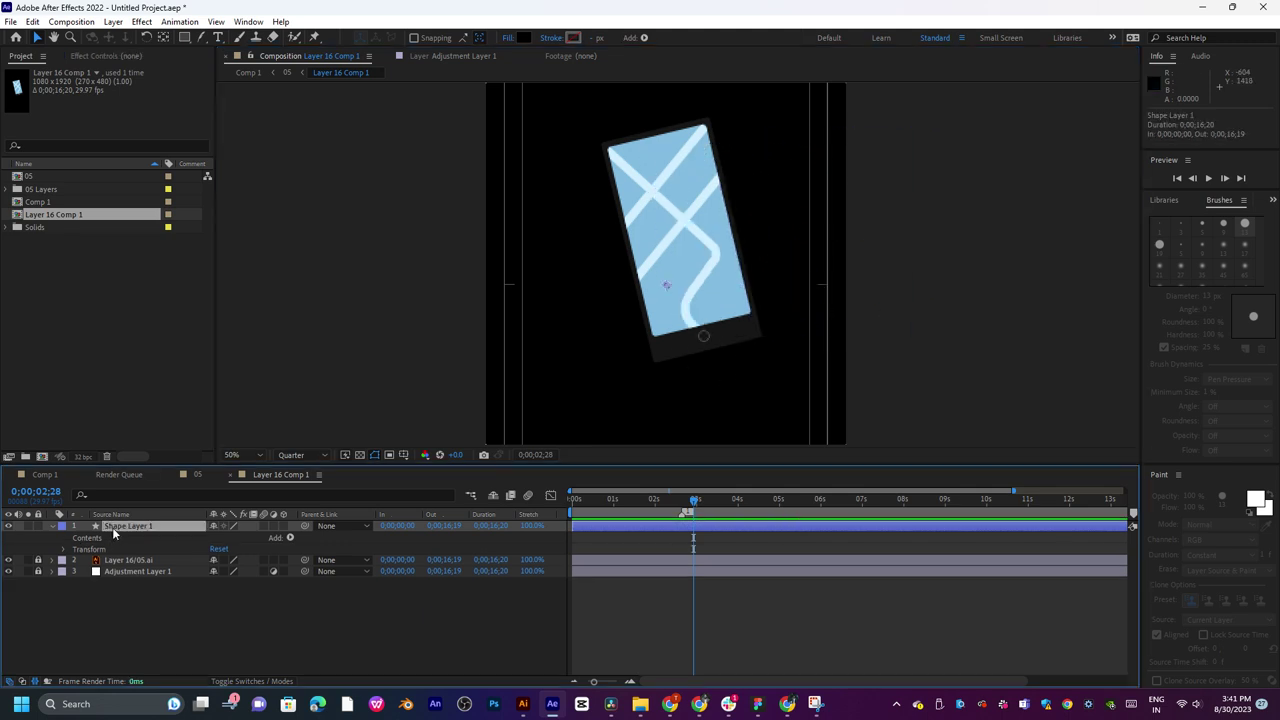
key("Delete")
Trace the curved map route with the Pen tool from the phone's upper-left corner past the screen's lower edge.
left_click(200, 38)
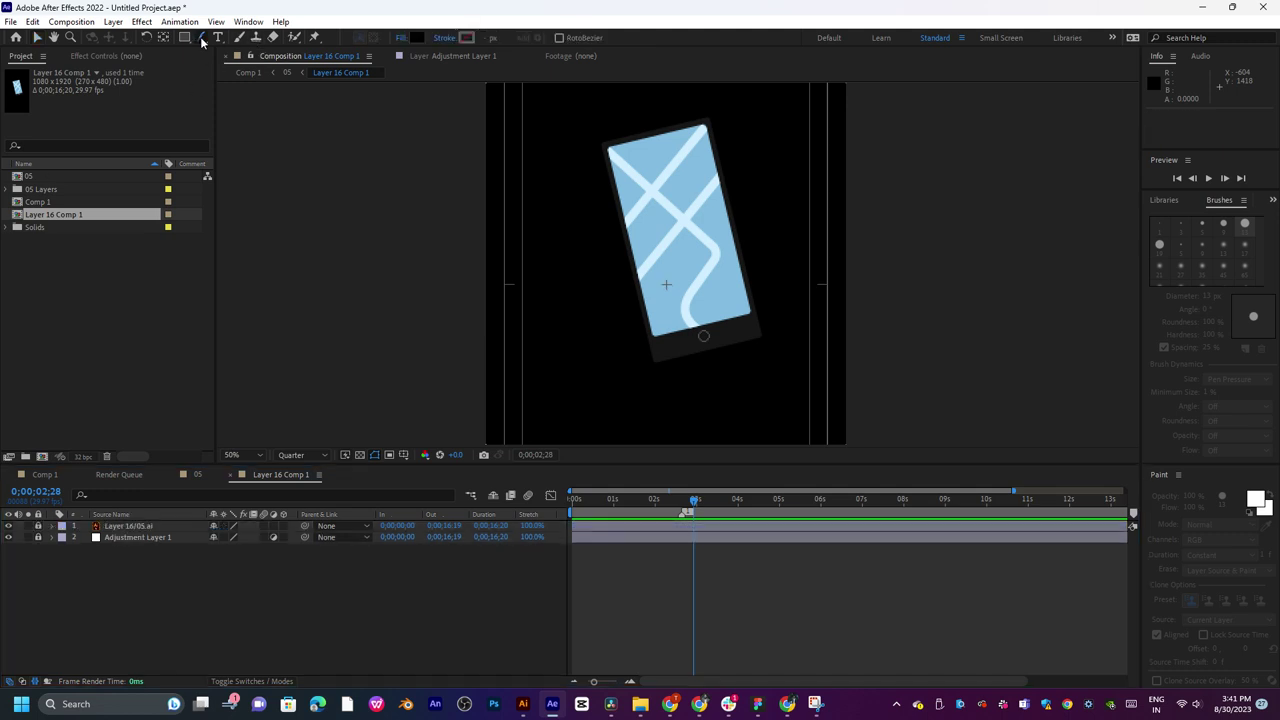
left_click(603, 147)
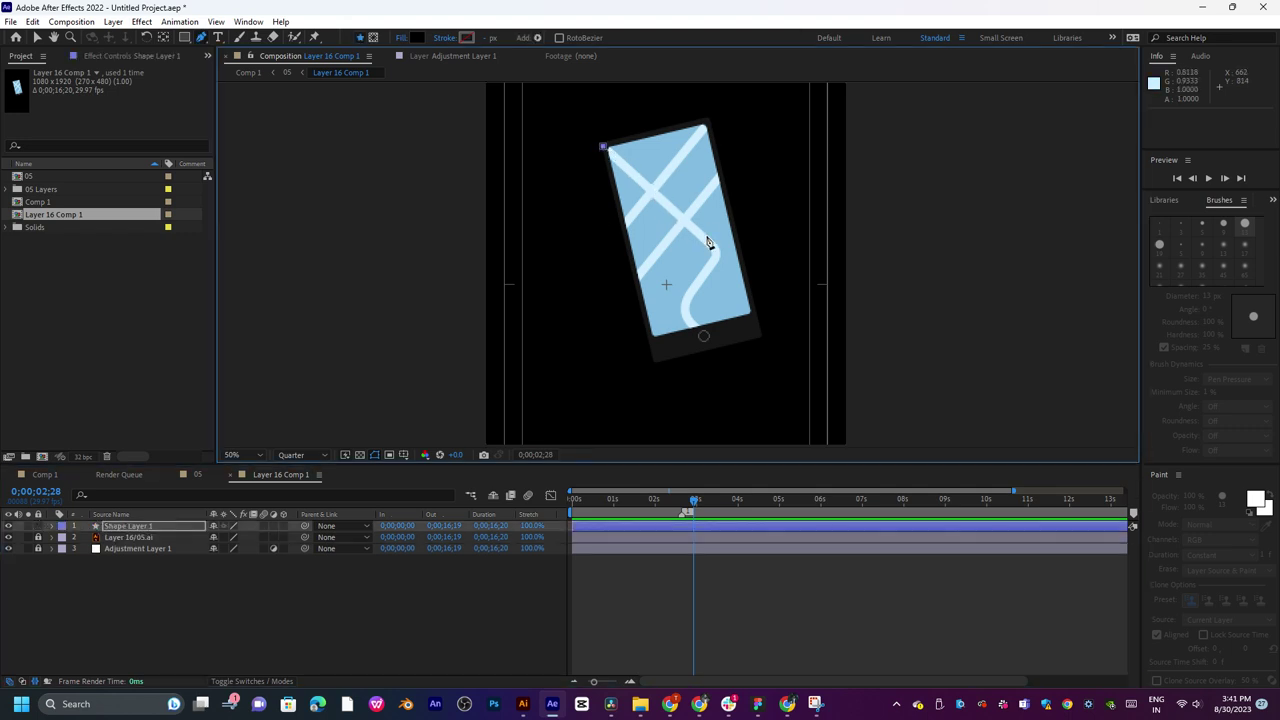
left_click_drag(711, 244, 720, 353)
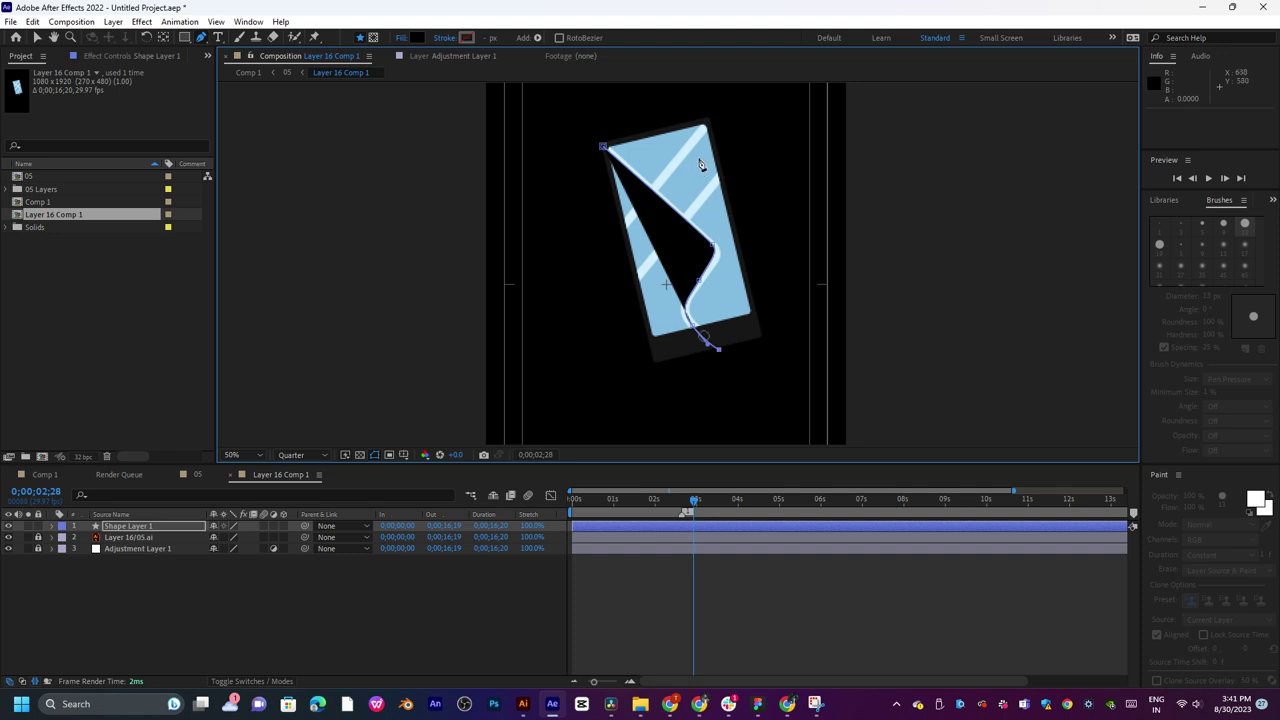
Set the traced route's fill to None and its stroke to Solid Color.
left_click(402, 38)
left_click(571, 315)
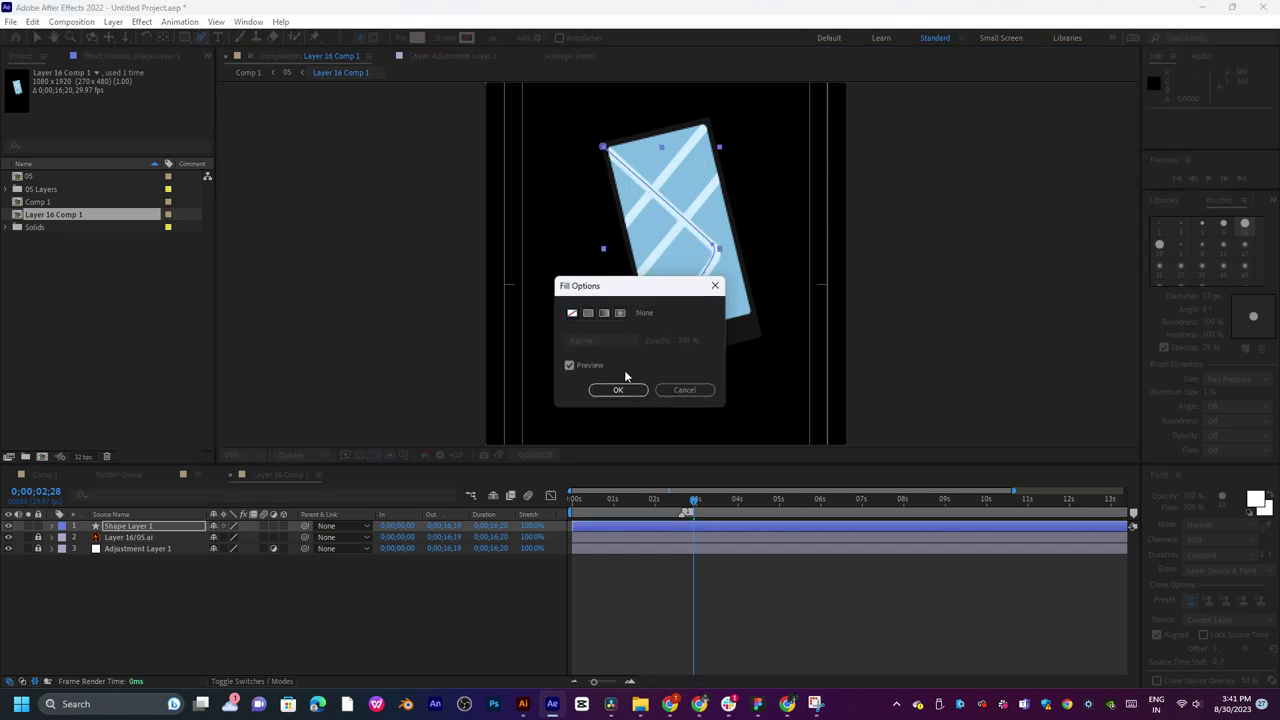
left_click(618, 390)
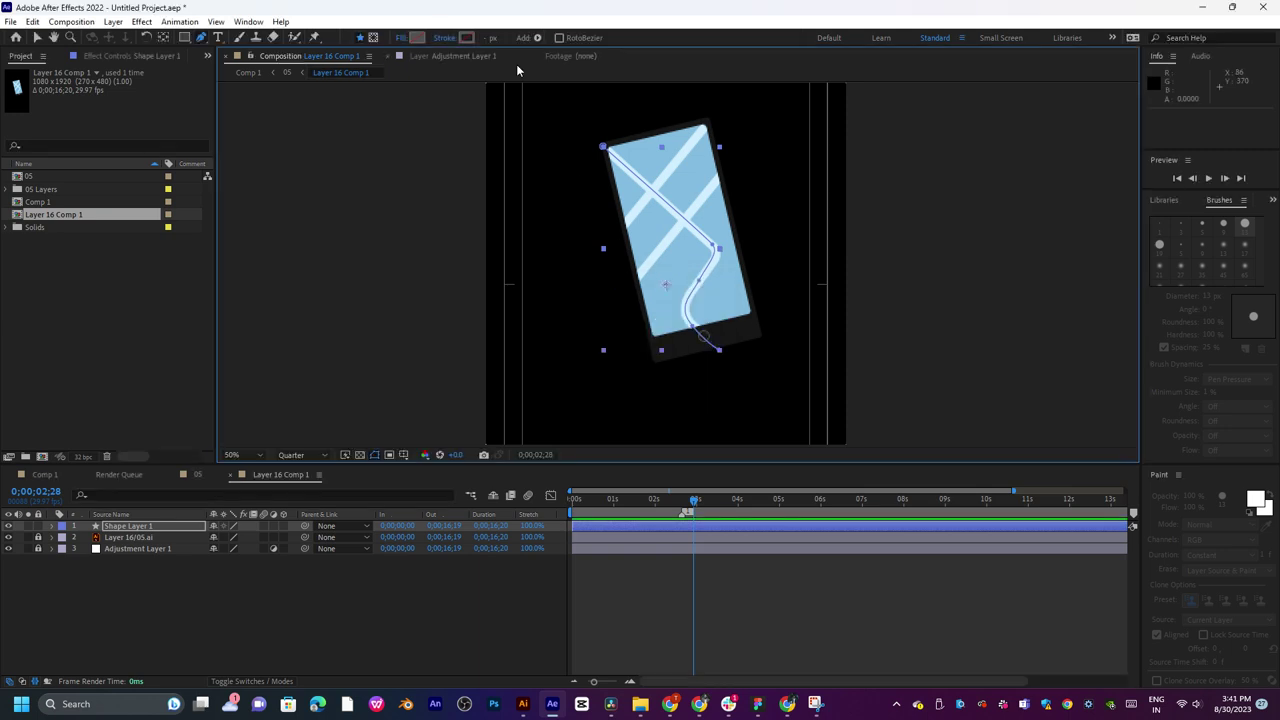
left_click(445, 38)
left_click(588, 313)
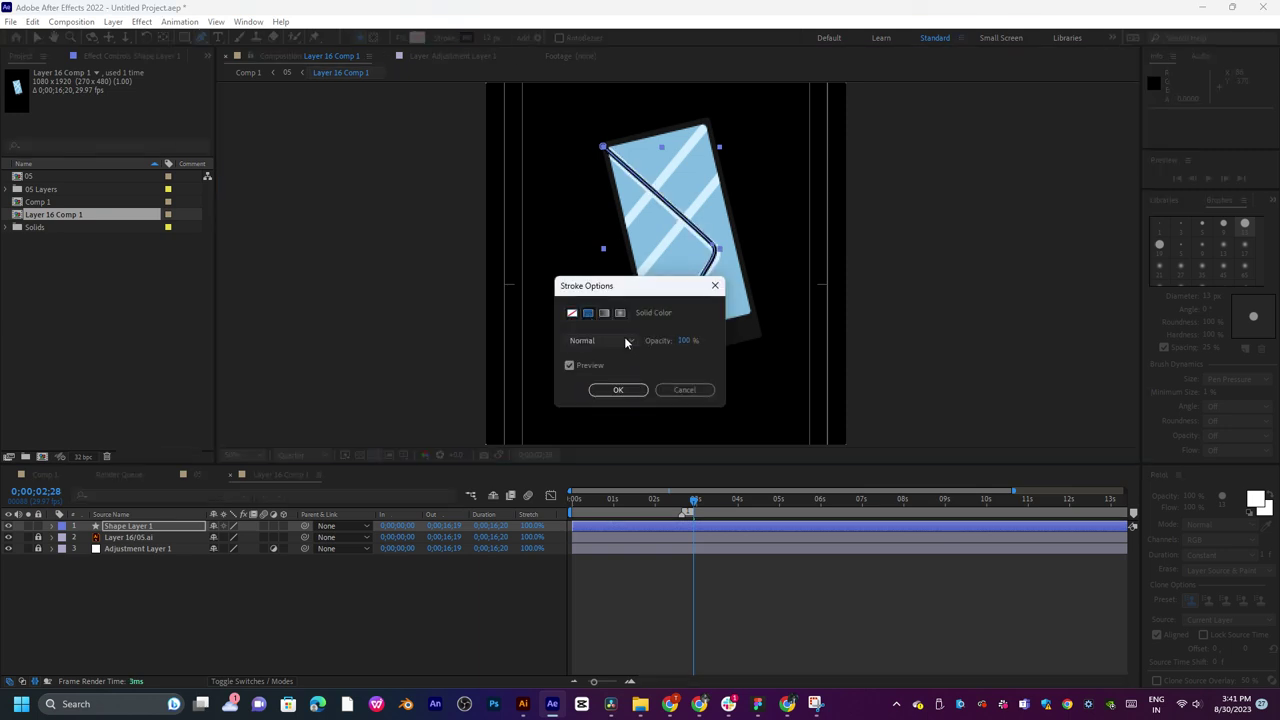
left_click(618, 390)
Change the traced route's stroke color to red.
key("slash")
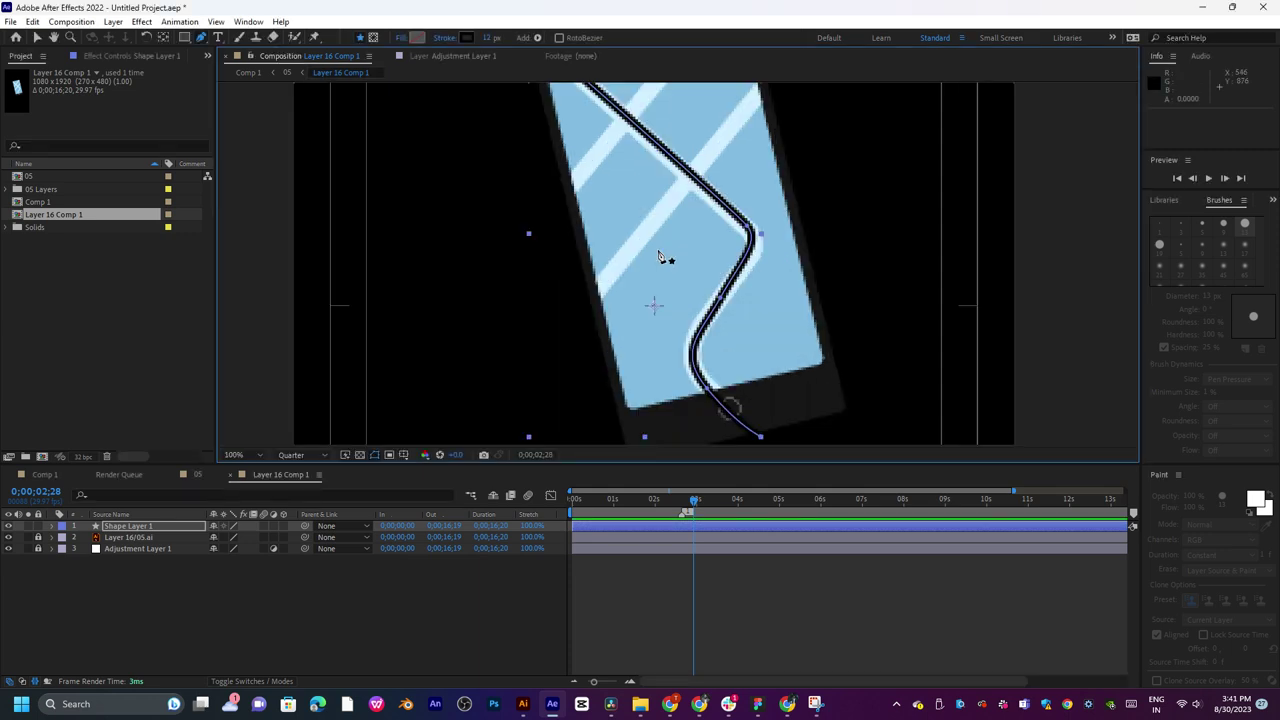
key("comma")
left_click(466, 37)
left_click_drag(607, 331, 727, 259)
left_click(770, 272)
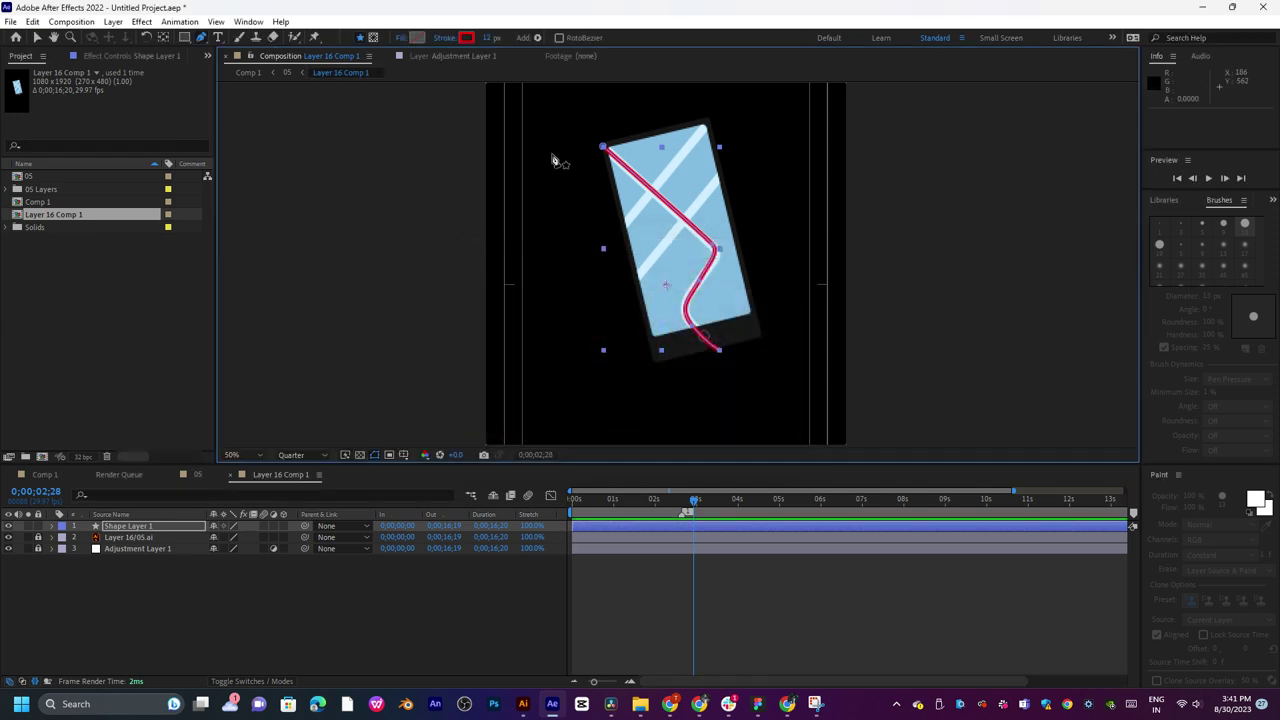
Examine up close how the red route follows the white map line along the phone screen.
key("period")
key("period")
mouse_move(826, 207)
left_mouse_down()
mouse_move(762, 236)
mouse_move(794, 270)
left_mouse_up()
key("comma")
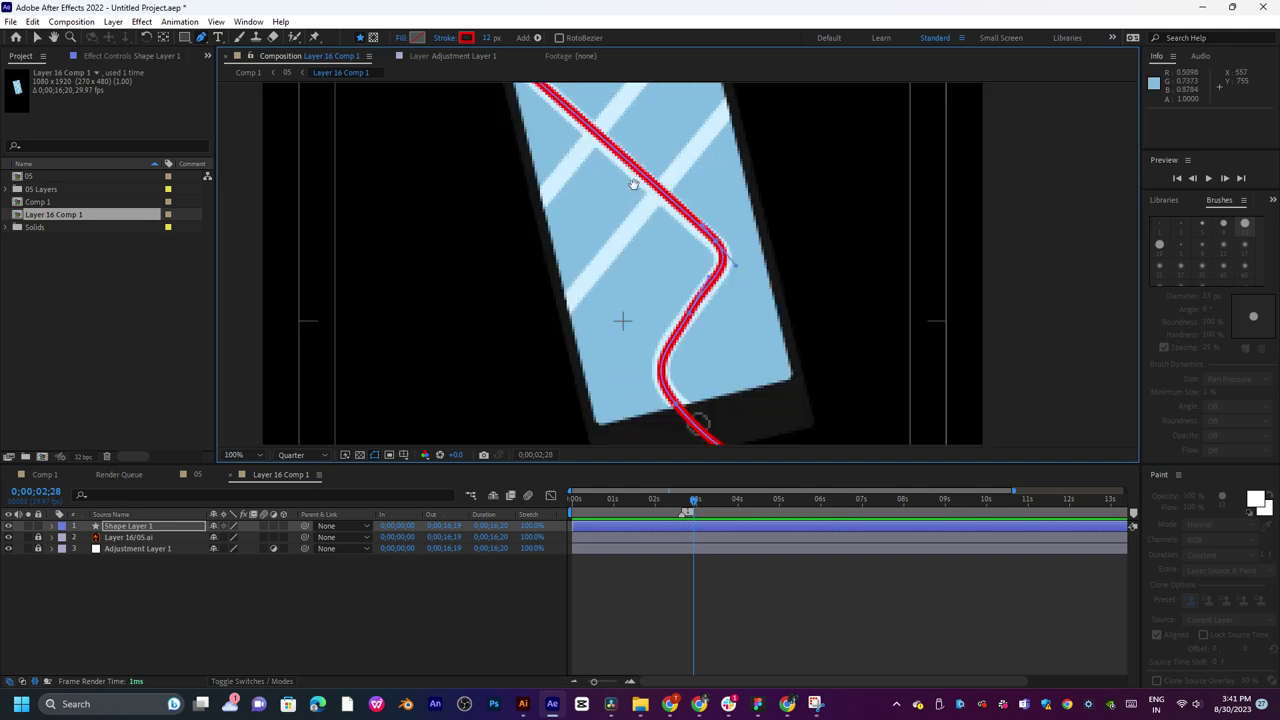
left_click_drag(634, 185, 656, 288)
left_click_drag(600, 240, 583, 114)
left_click_drag(672, 348, 634, 288)
scroll(648, 315, "down", 1)
mouse_move(628, 198)
left_mouse_down()
mouse_move(631, 281)
mouse_move(671, 246)
mouse_move(678, 266)
mouse_move(666, 285)
mouse_move(666, 164)
mouse_move(674, 243)
left_mouse_up()
key("period")
key("g")
scroll(650, 203, "down", 2)
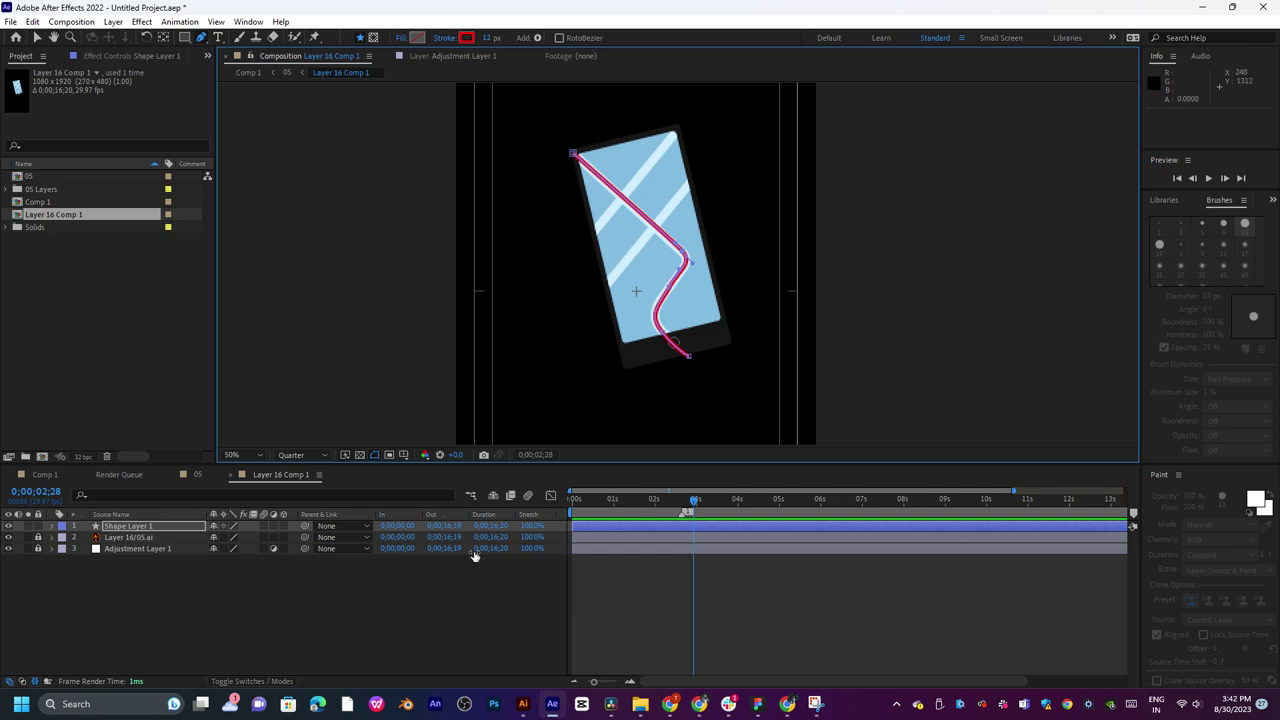
Draw a rectangle over the phone on a new shape layer, then rotate and resize it to match the tilted screen's edges.
left_click(358, 619)
left_click(185, 37)
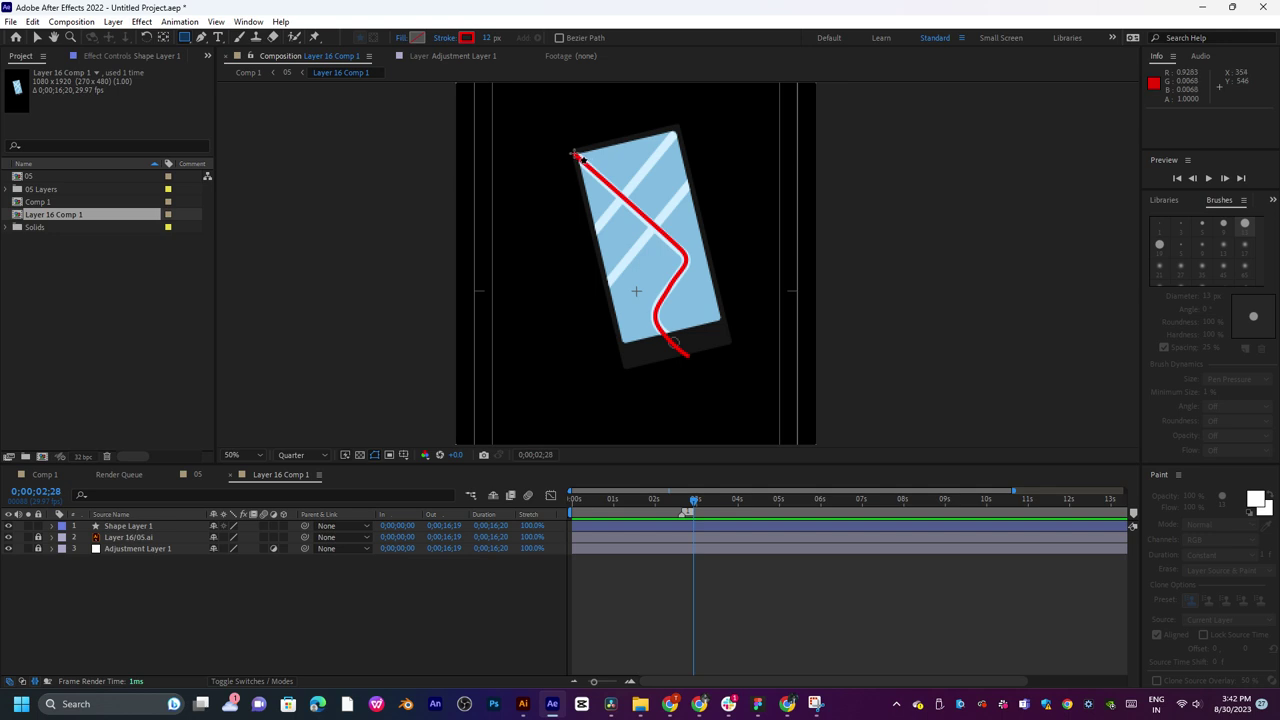
mouse_move(577, 155)
left_mouse_down()
mouse_move(739, 343)
mouse_move(697, 377)
mouse_move(720, 310)
left_mouse_up()
key("v")
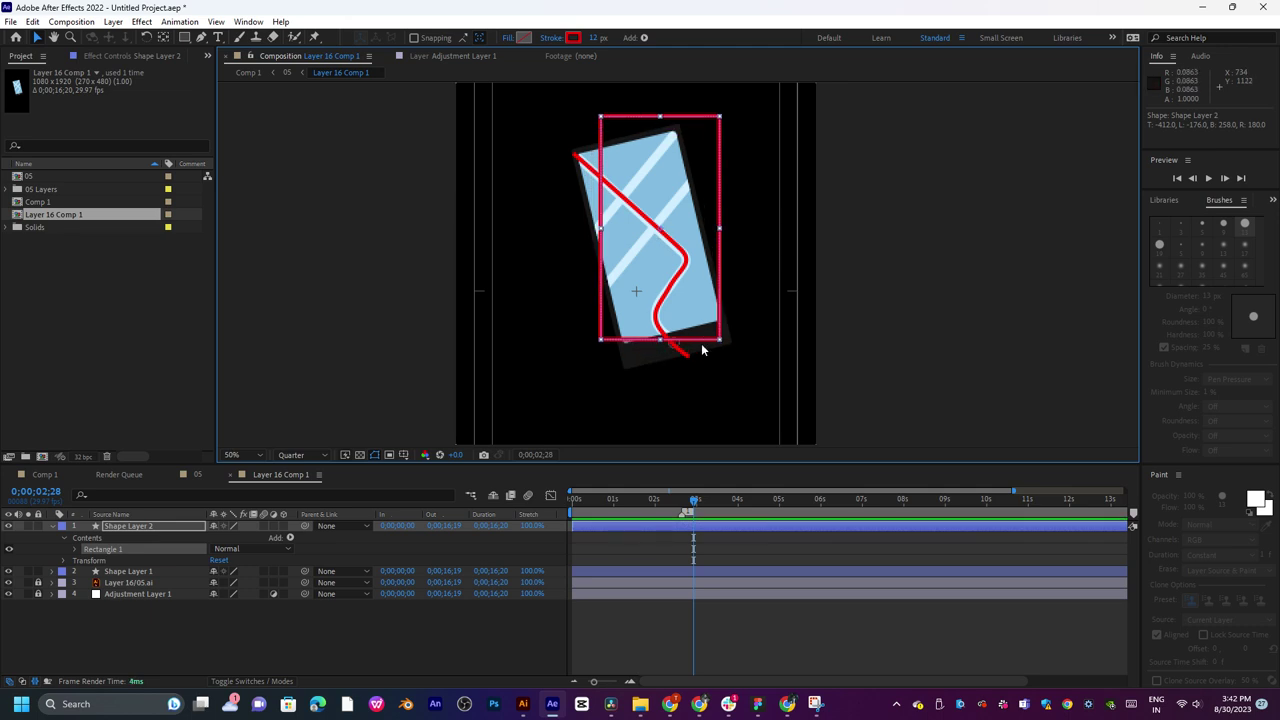
left_click_drag(730, 238, 693, 240)
left_click_drag(674, 345, 676, 298)
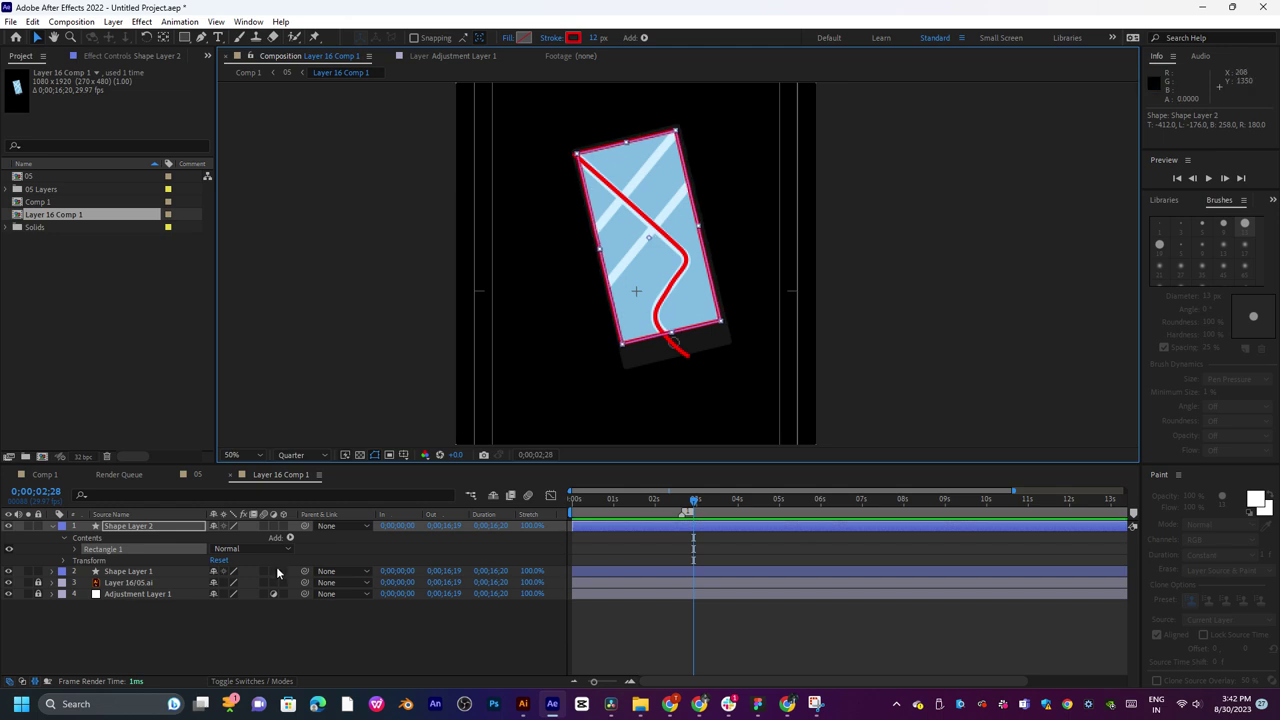
Parent the rectangle's Shape Layer 2 to Shape Layer 1.
left_click(324, 526)
left_click(358, 578)
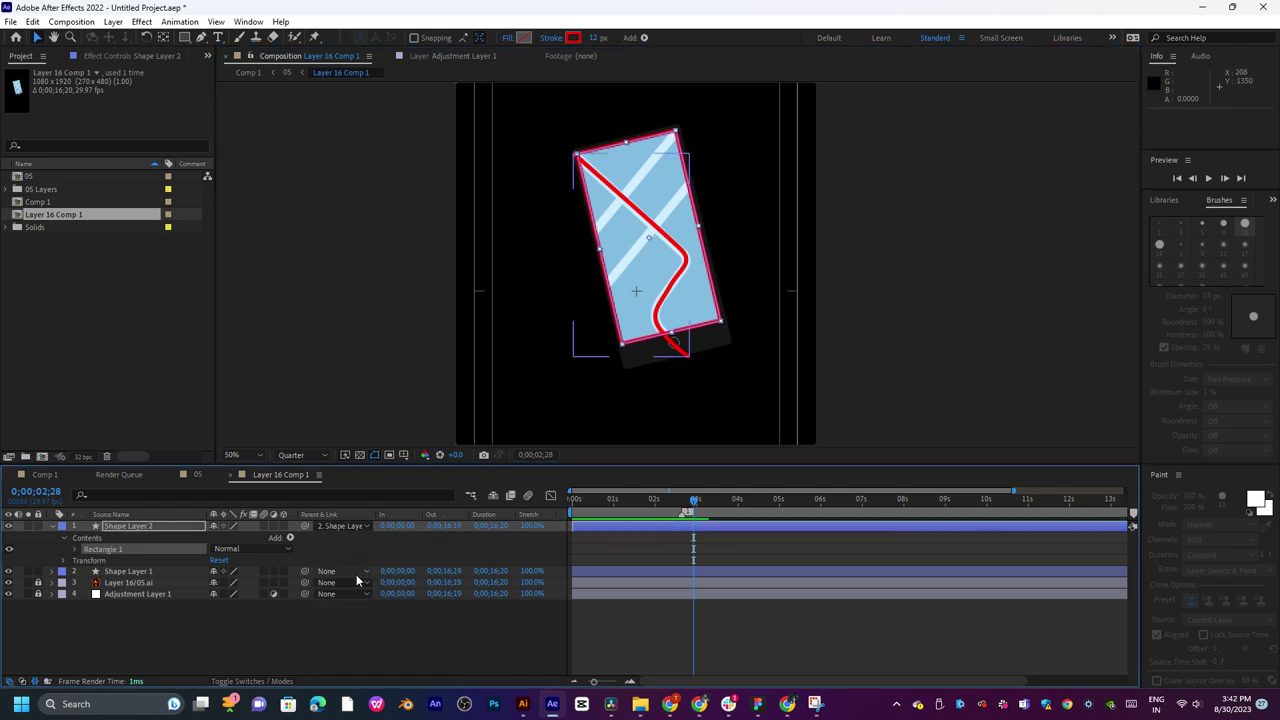
scroll(669, 276, "up", 2)
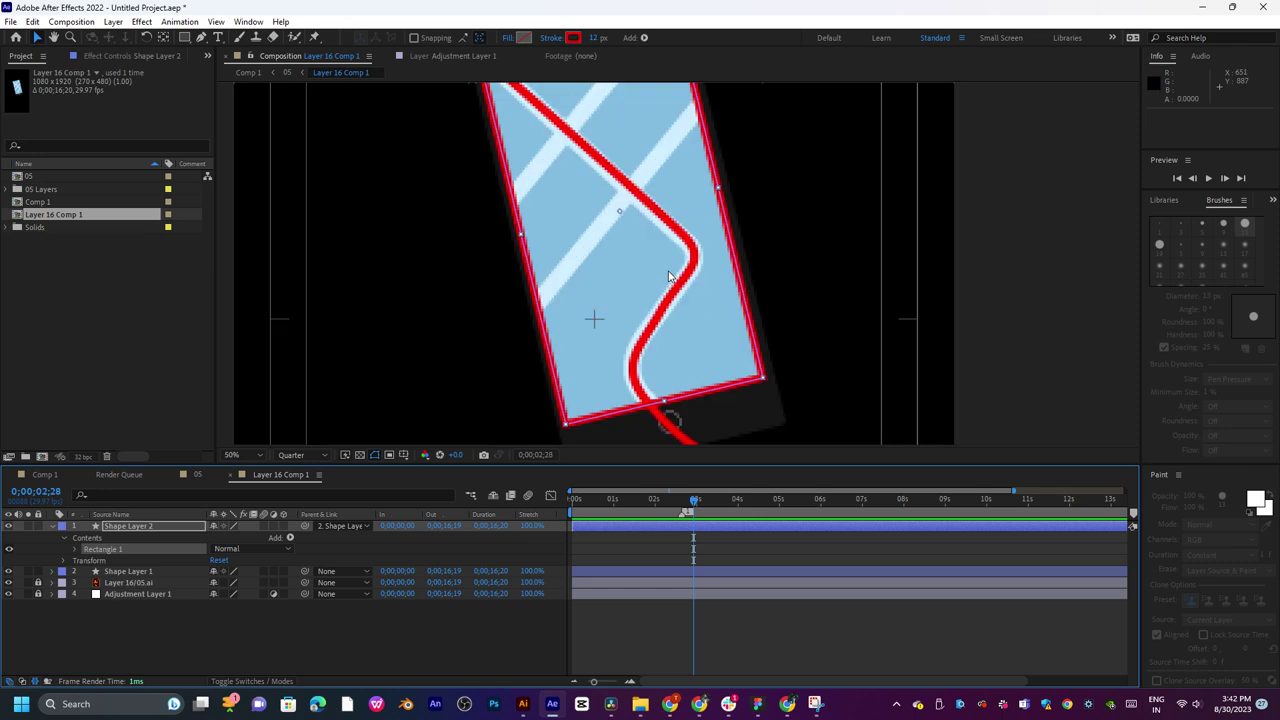
scroll(669, 276, "down", 2)
left_click(352, 527)
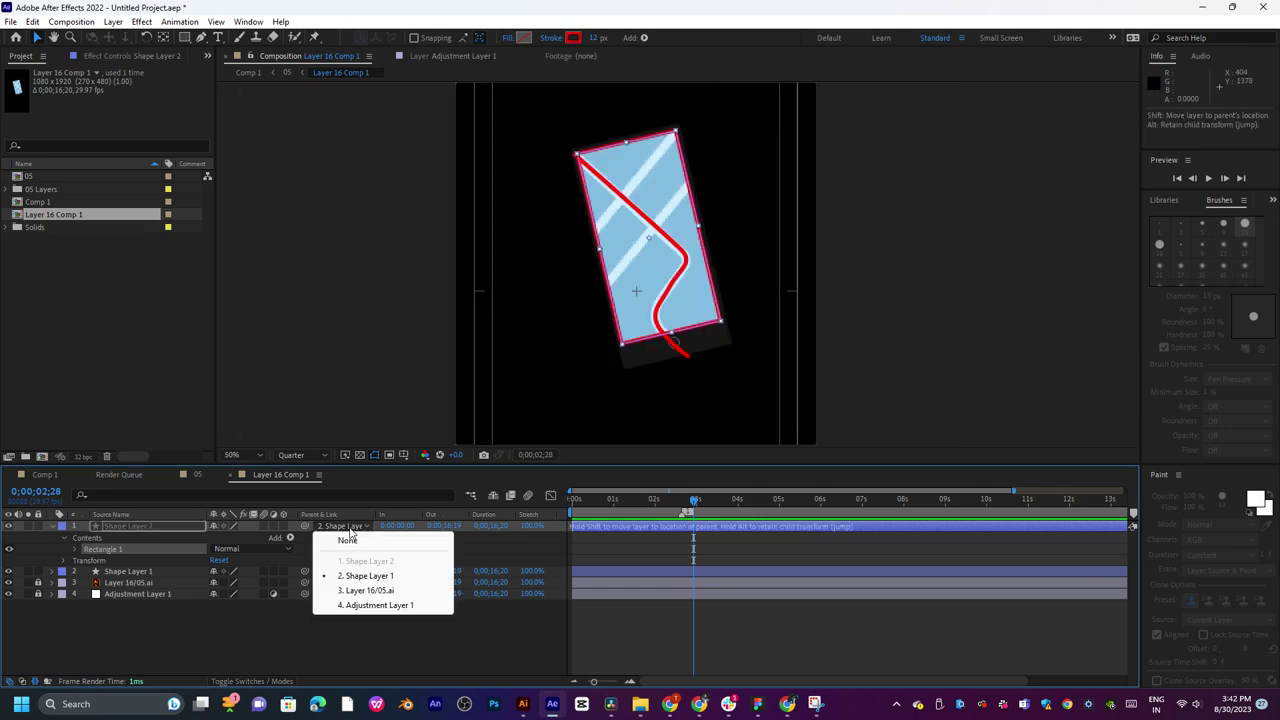
left_click(348, 590)
left_click(350, 527)
left_click(357, 578)
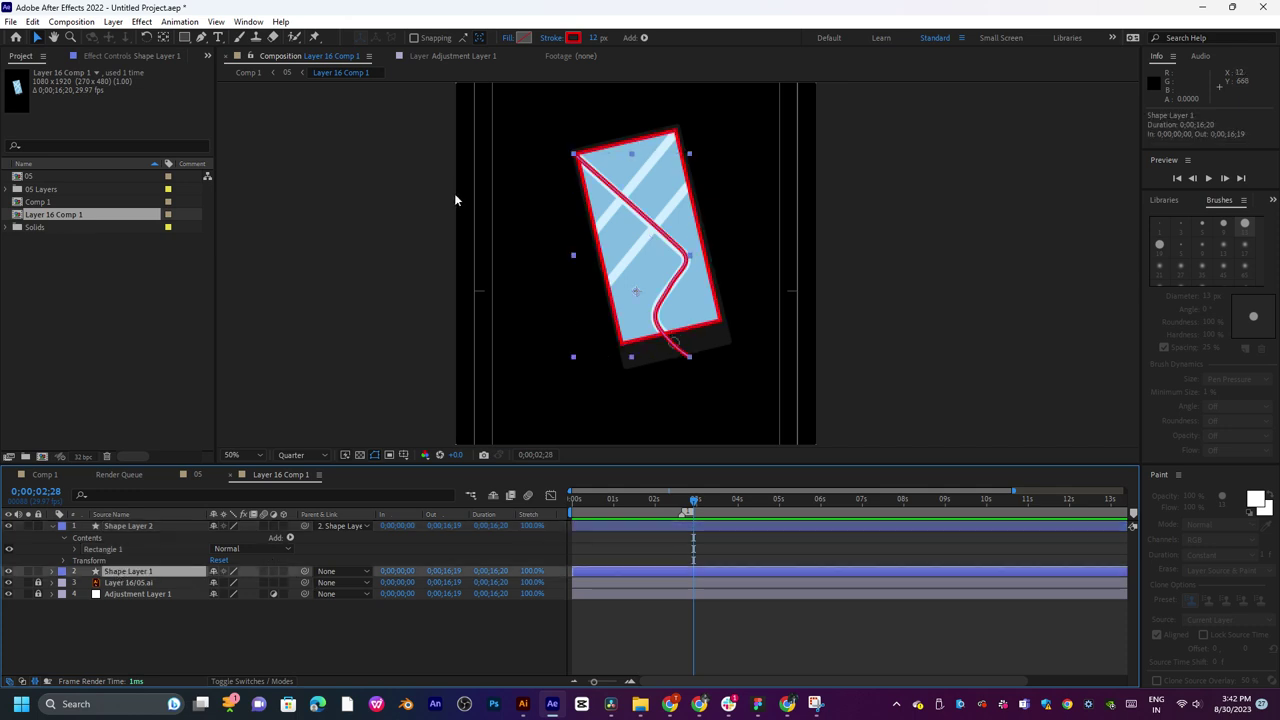
Set the Shape Layer 2 rectangle's fill to Solid Color and its stroke to None.
key("ctrl+Up")
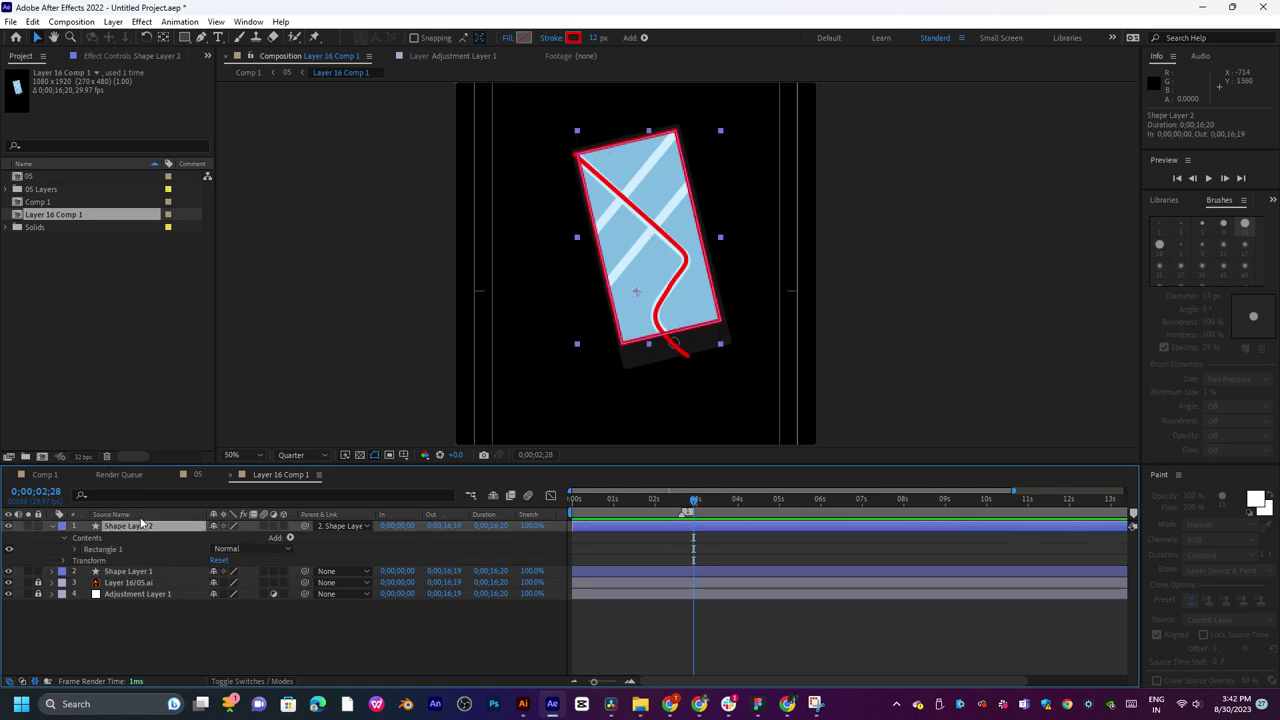
left_click(509, 38)
left_click(589, 314)
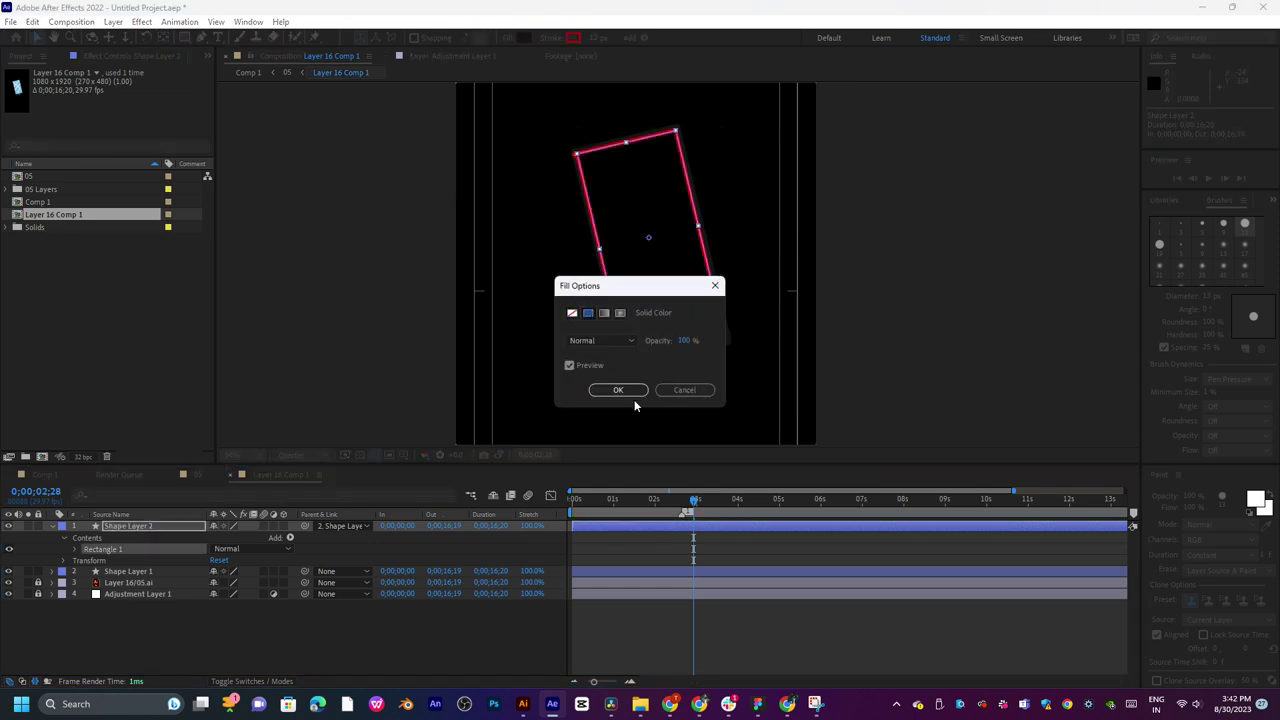
left_click(631, 391)
left_click(552, 40)
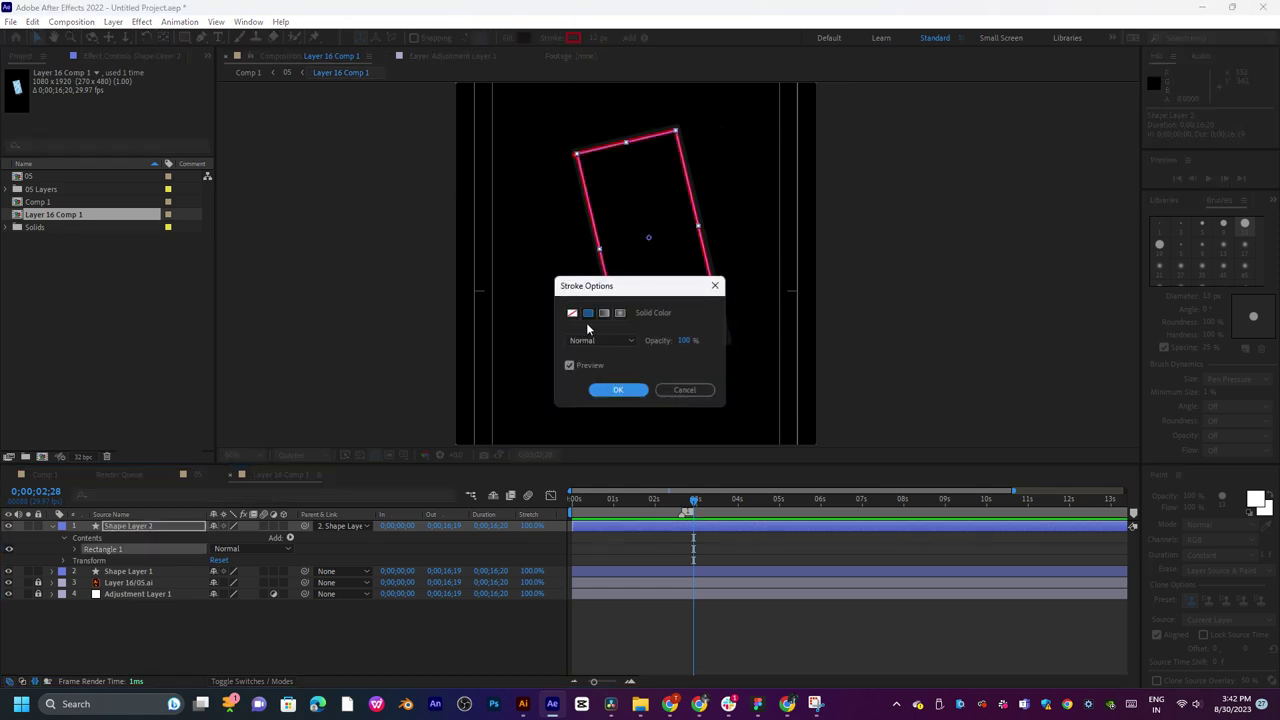
left_click(572, 313)
left_click(617, 390)
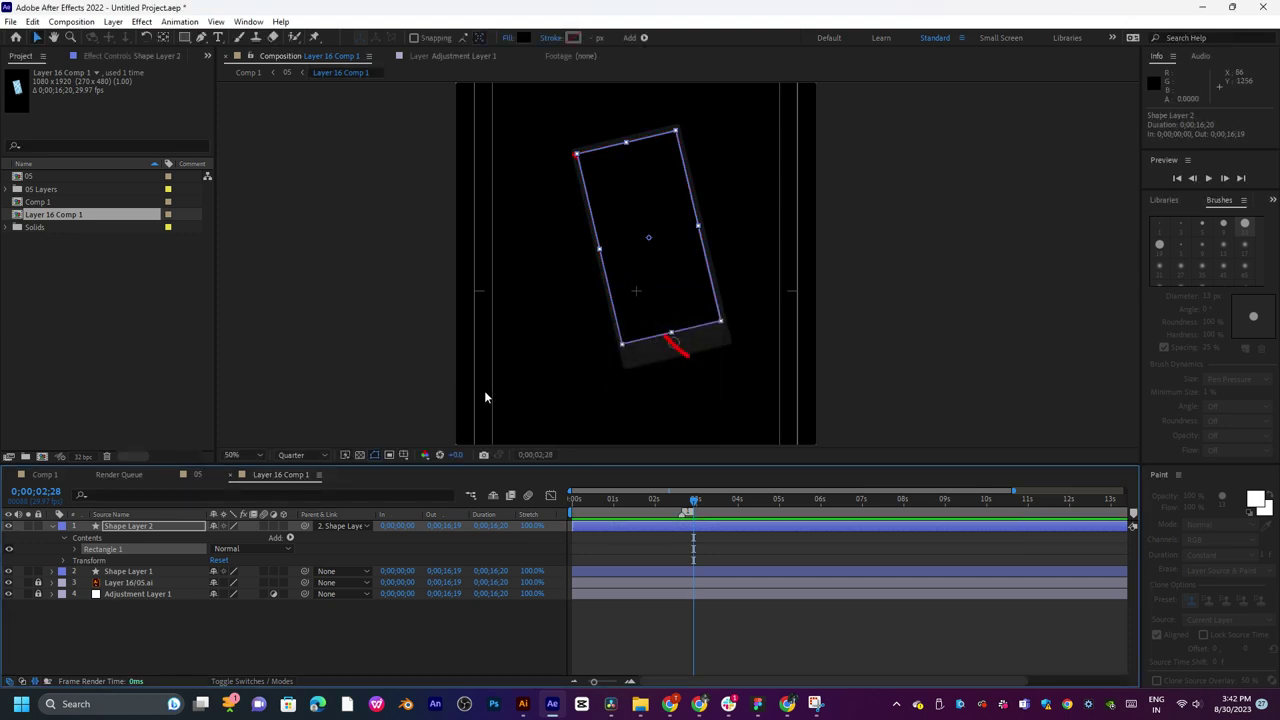
Show the layer modes and set Shape Layer 1's track matte to Alpha, using Shape Layer 2 as the matte.
left_click(340, 526)
left_click(360, 574)
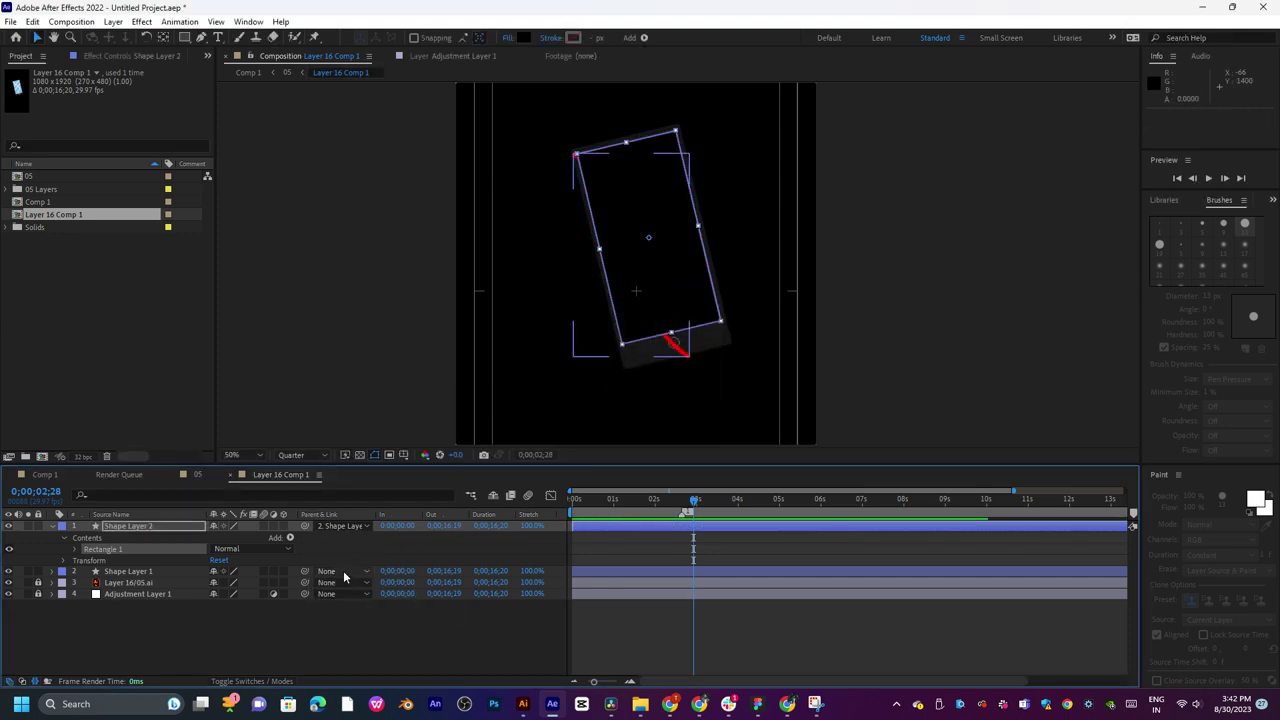
left_click(23, 682)
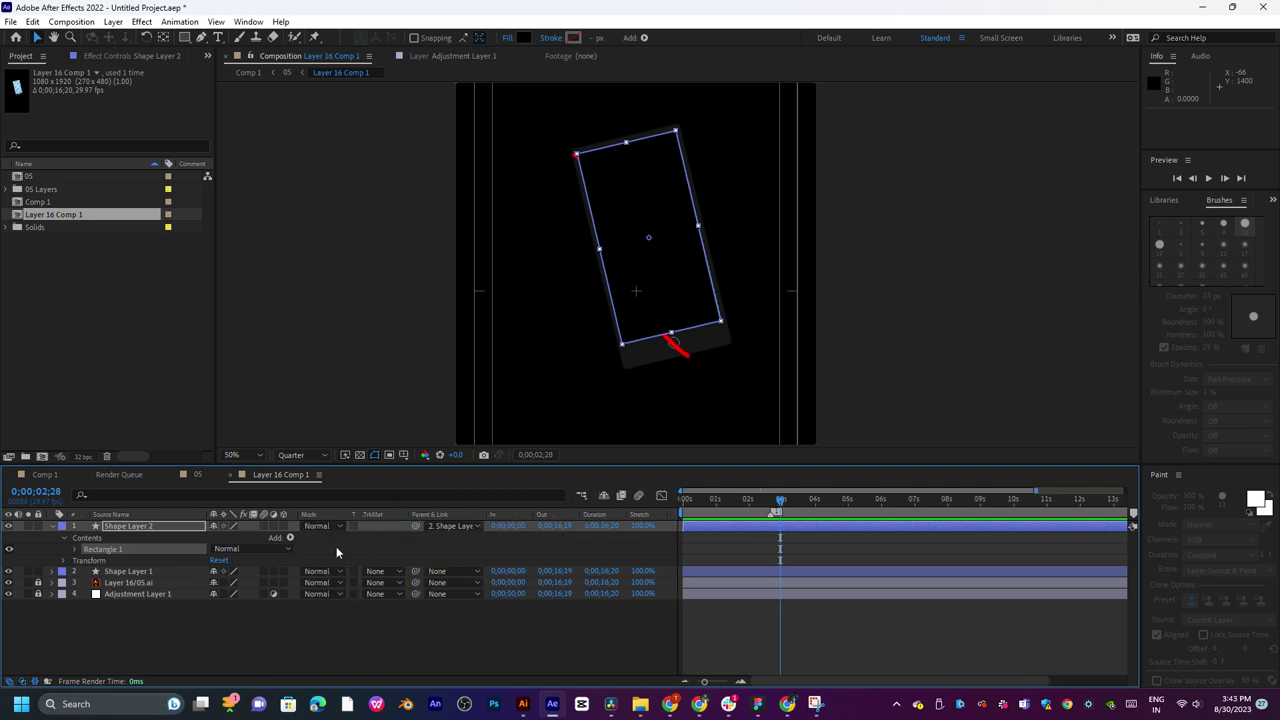
left_click(375, 571)
left_click(420, 606)
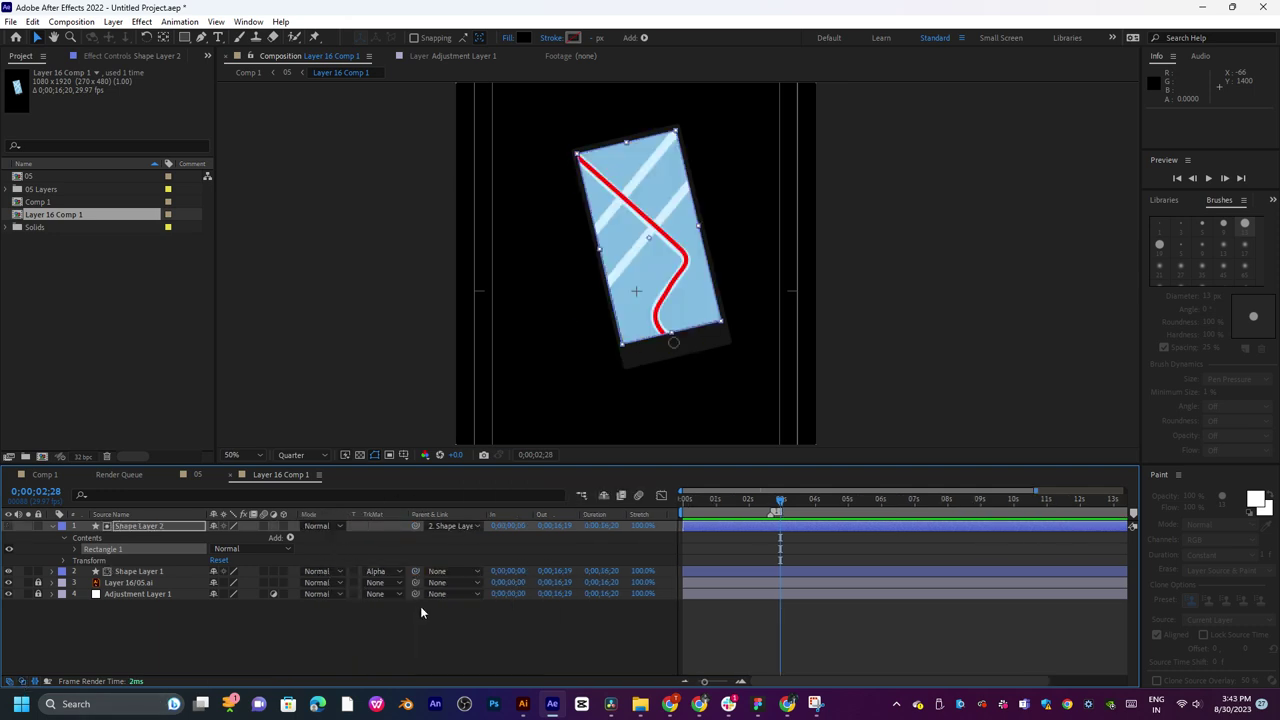
Reset Shape Layer 2's parent to None and check the matted route at the phone screen's lower edge.
scroll(668, 228, "up", 2)
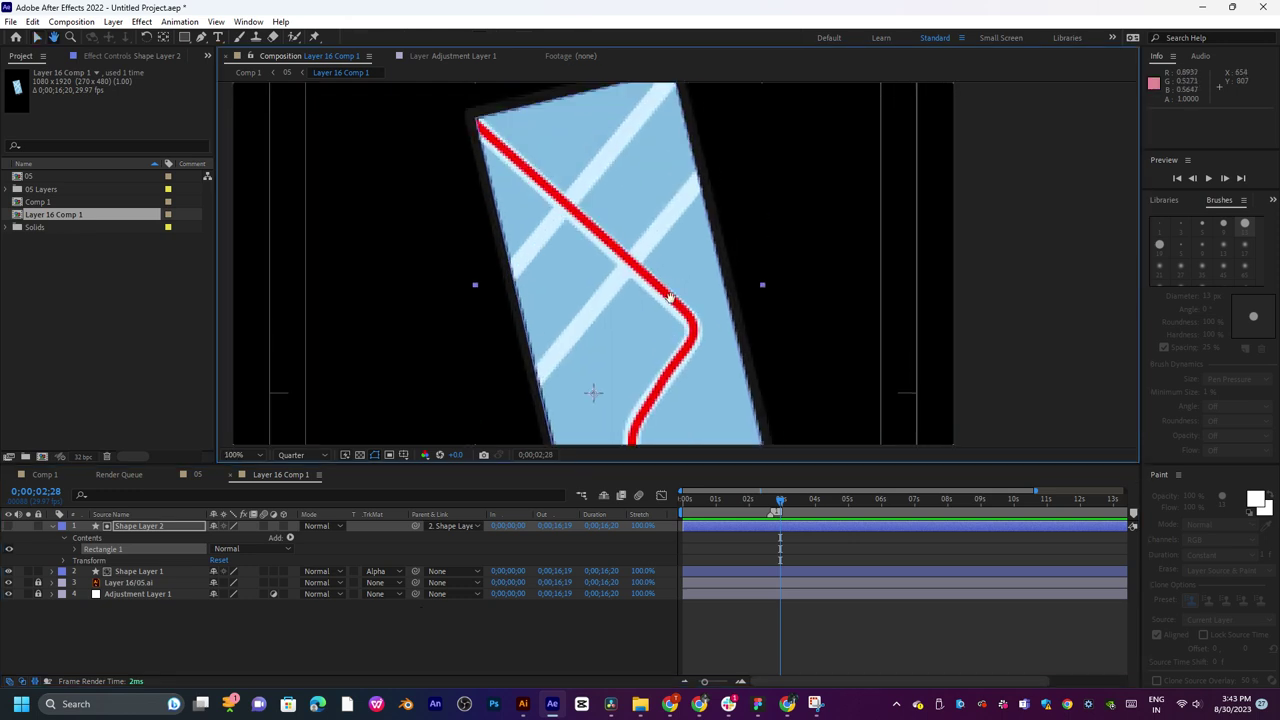
left_click(465, 526)
left_click(473, 543)
key("space")
left_click_drag(676, 321, 662, 191)
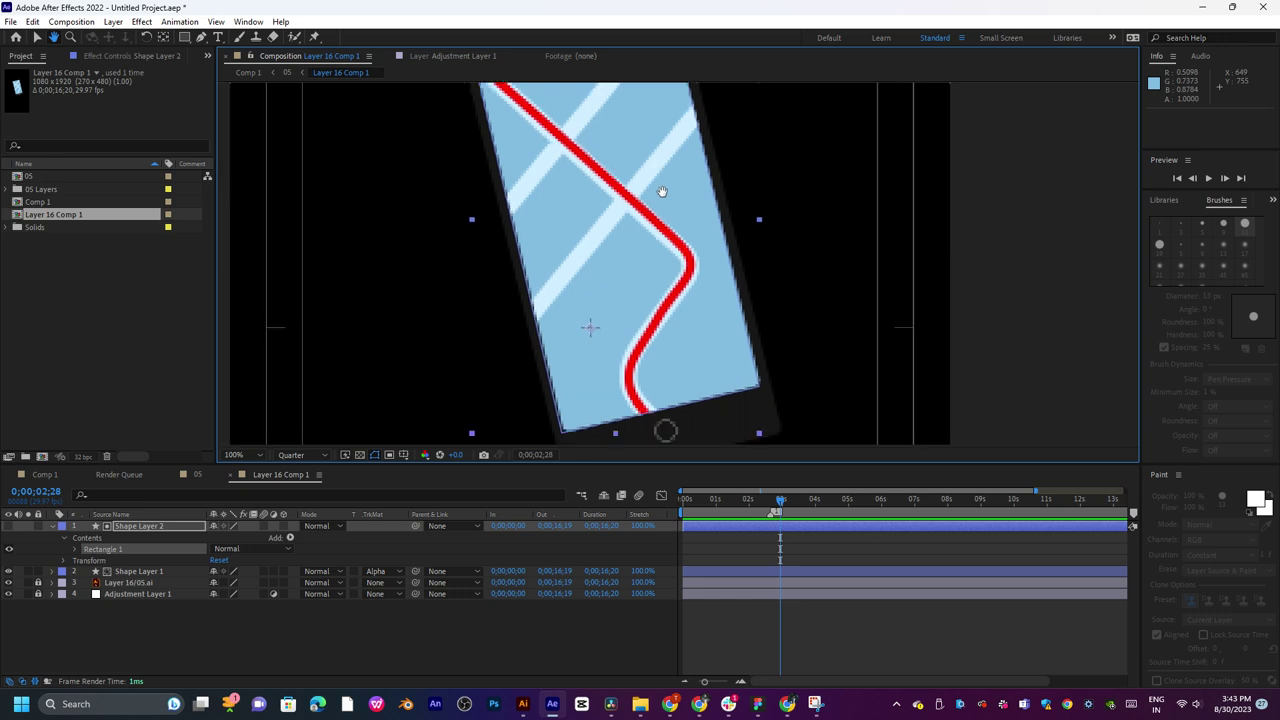
key("v")
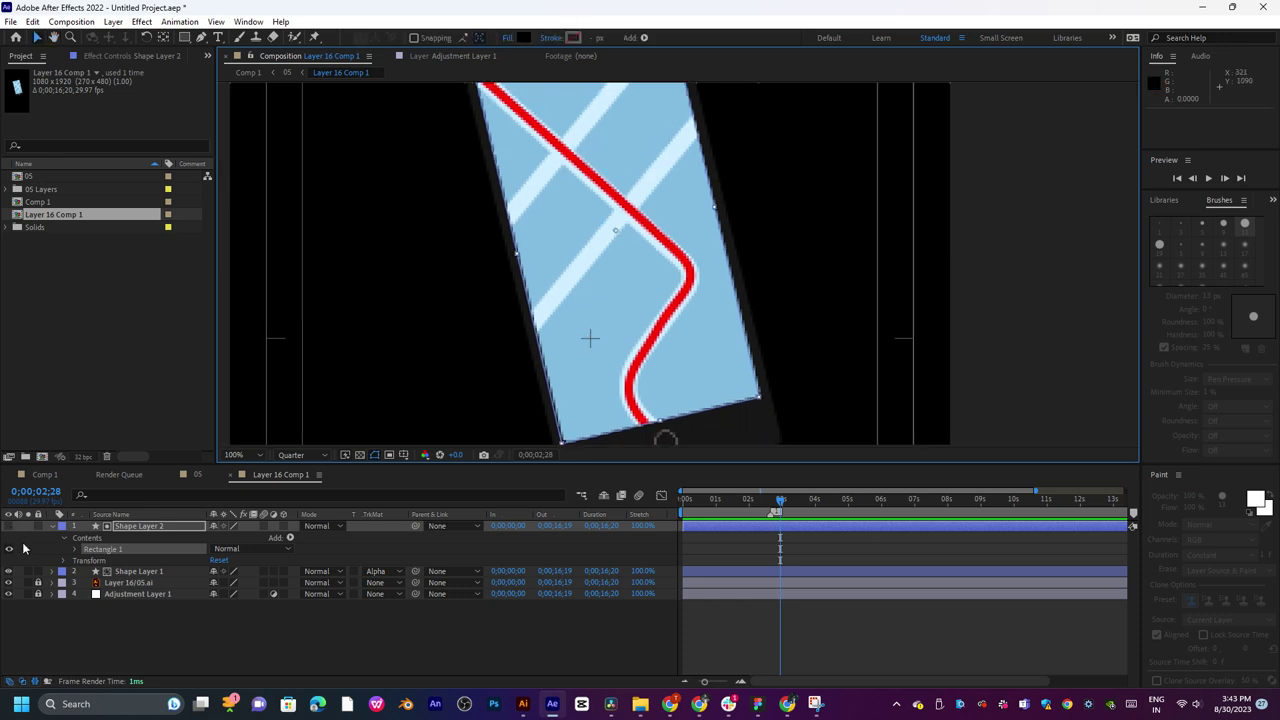
Solo Shape Layer 1 and add Trim Paths to its contents.
left_click(29, 573)
key("space")
left_click_drag(582, 272, 583, 323)
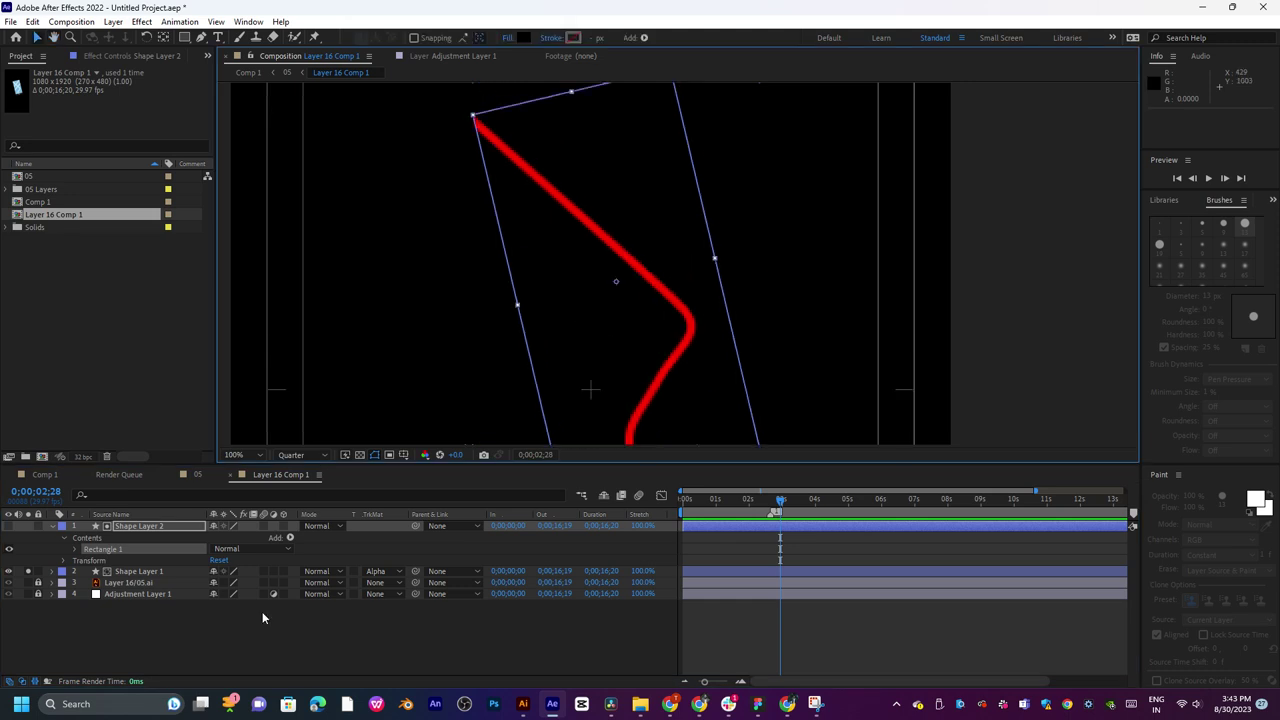
left_click(133, 572)
left_click(54, 572)
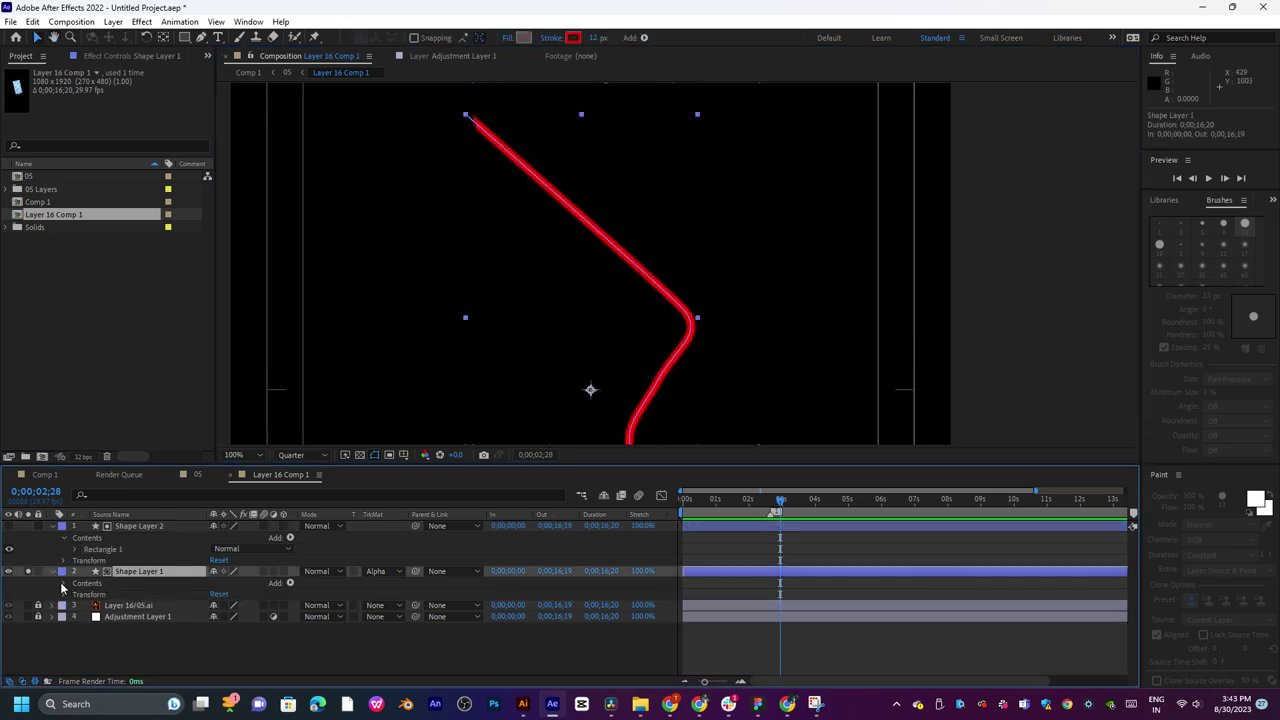
left_click(64, 583)
left_click(74, 595)
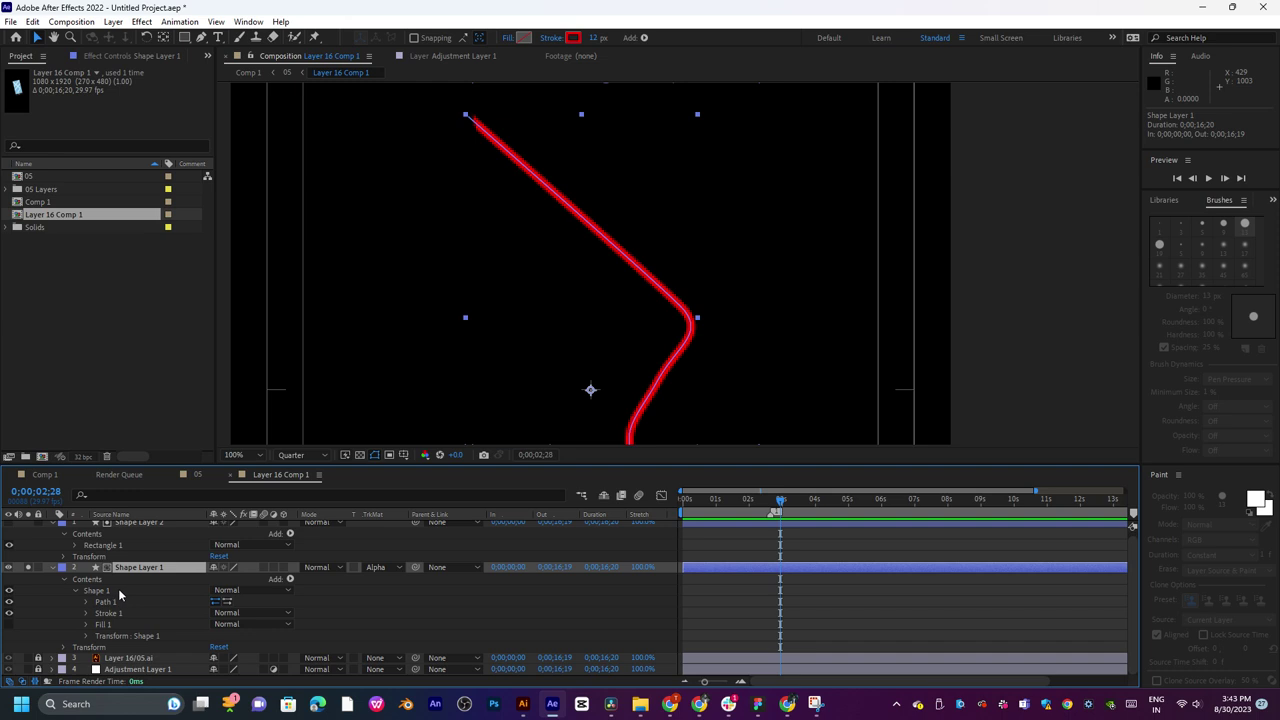
left_click(290, 579)
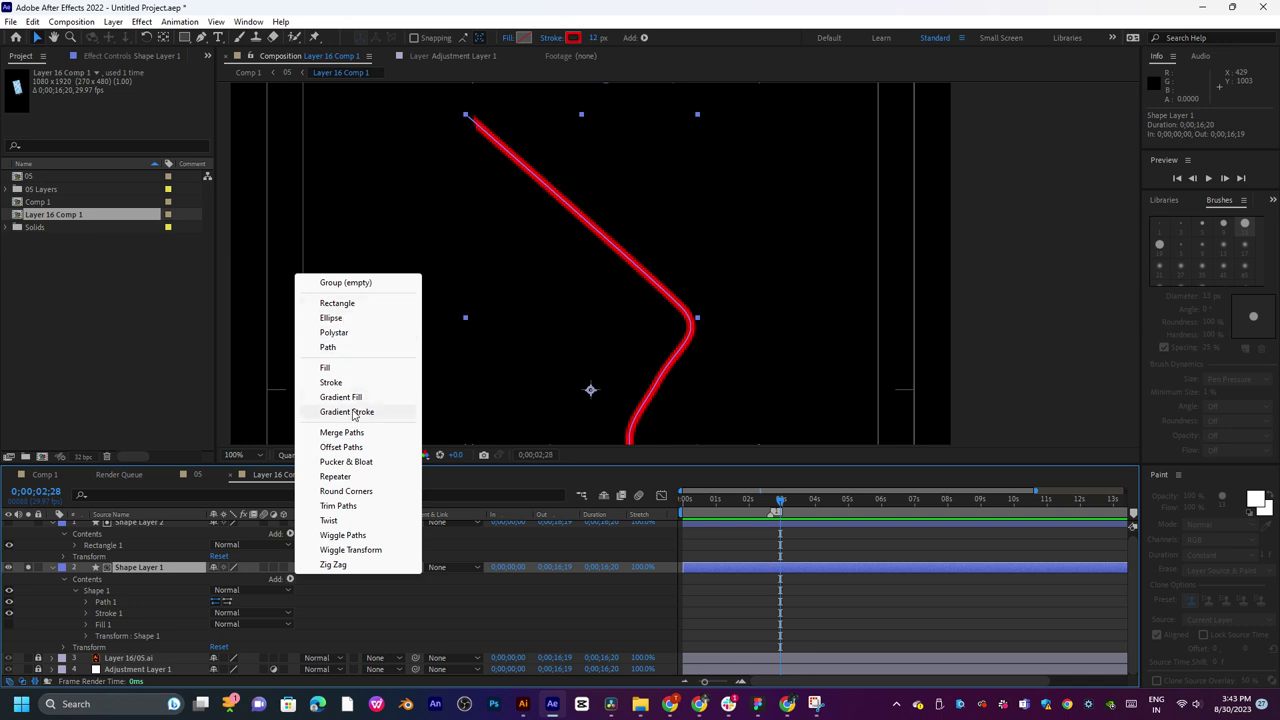
left_click(338, 505)
Keyframe Trim Paths Start at 0% and End at 100%, and move both keyframes to 0;00;06;18.
scroll(166, 632, "down", 1)
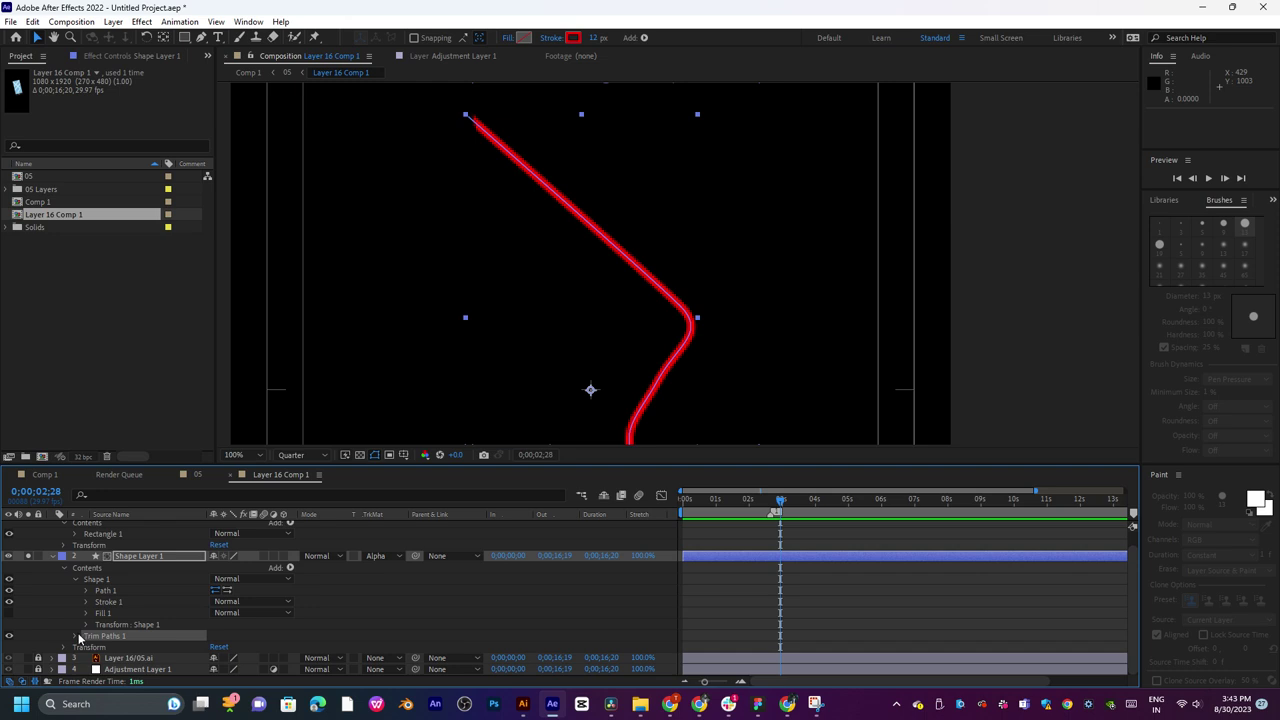
left_click(76, 636)
scroll(131, 603, "down", 2)
mouse_move(216, 612)
left_mouse_down()
mouse_move(126, 607)
mouse_move(218, 607)
left_mouse_up()
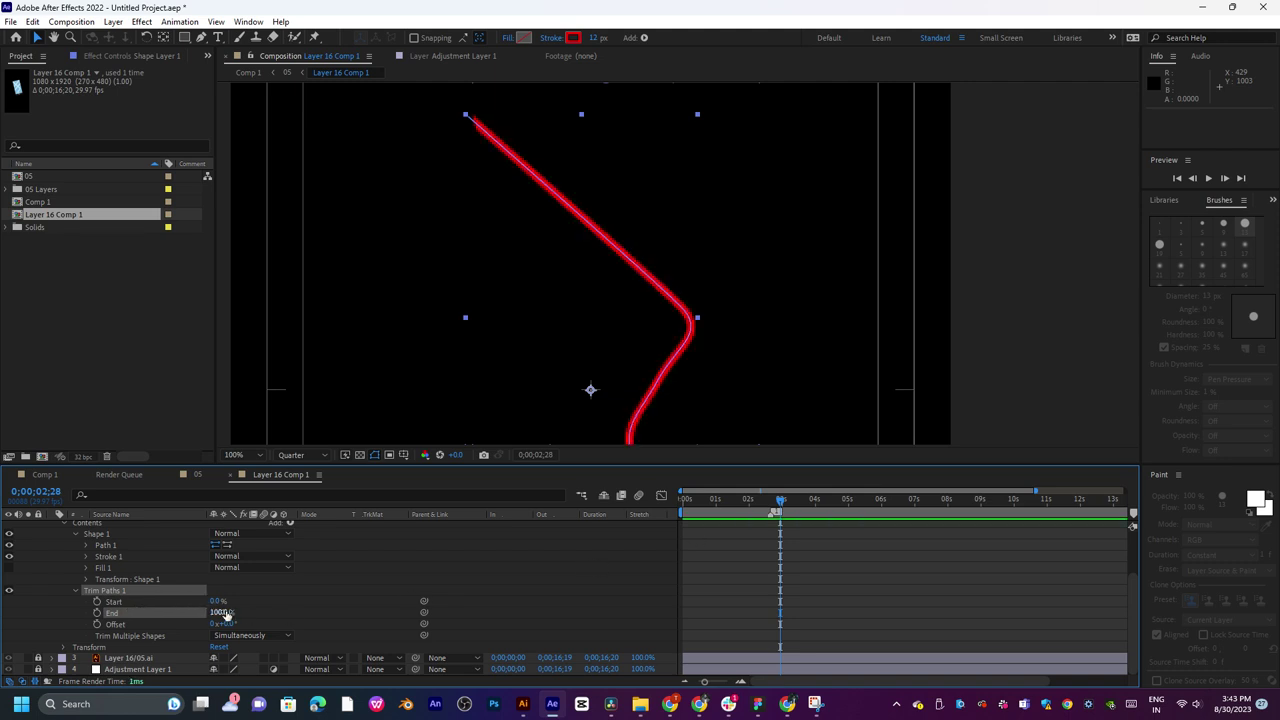
left_click(97, 612)
left_click(97, 601)
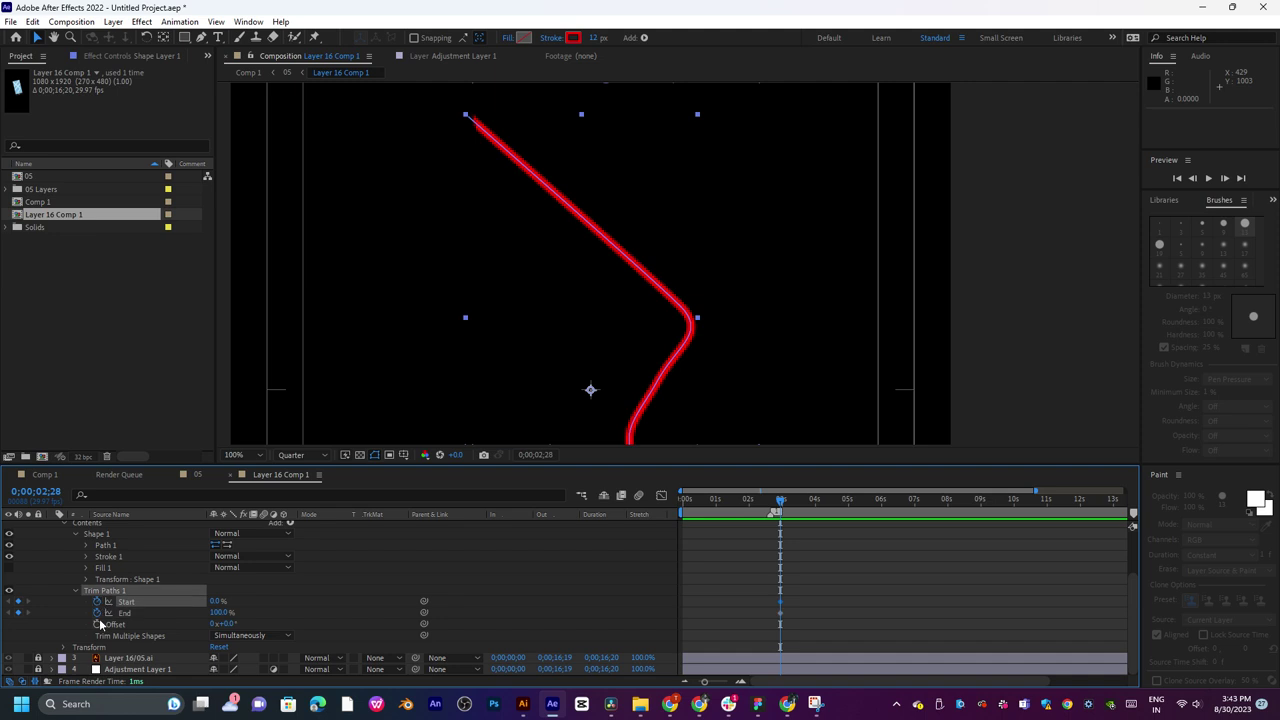
left_click_drag(807, 577, 853, 616)
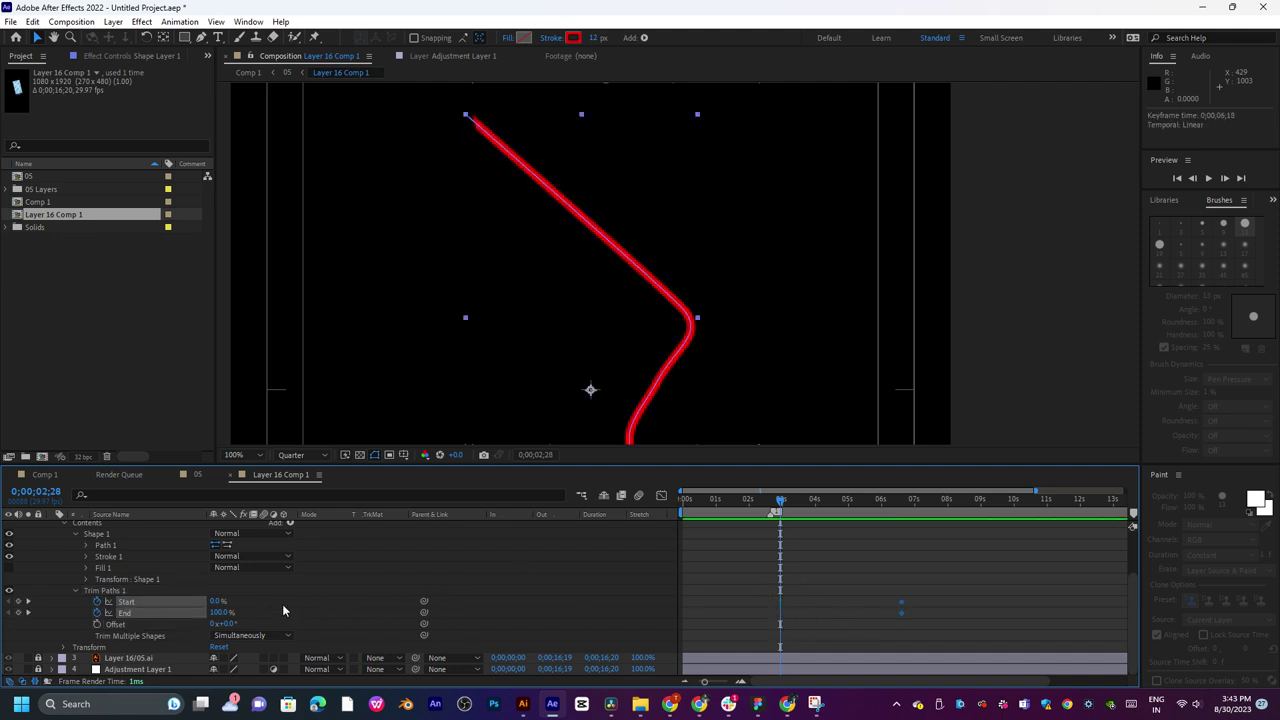
Set Trim Paths End to 0% at 0;00;02;28 and preview the route drawing on.
left_click(218, 612)
type("0")
key("Return")
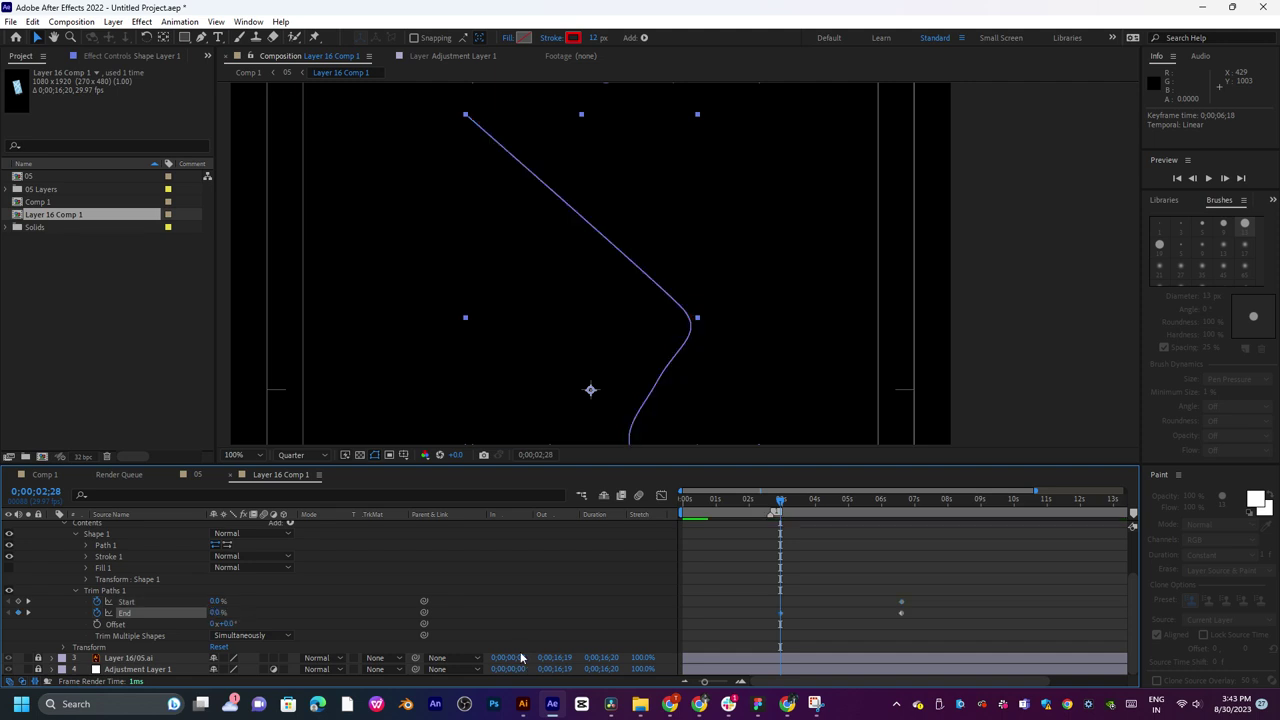
key("space")
key("space")
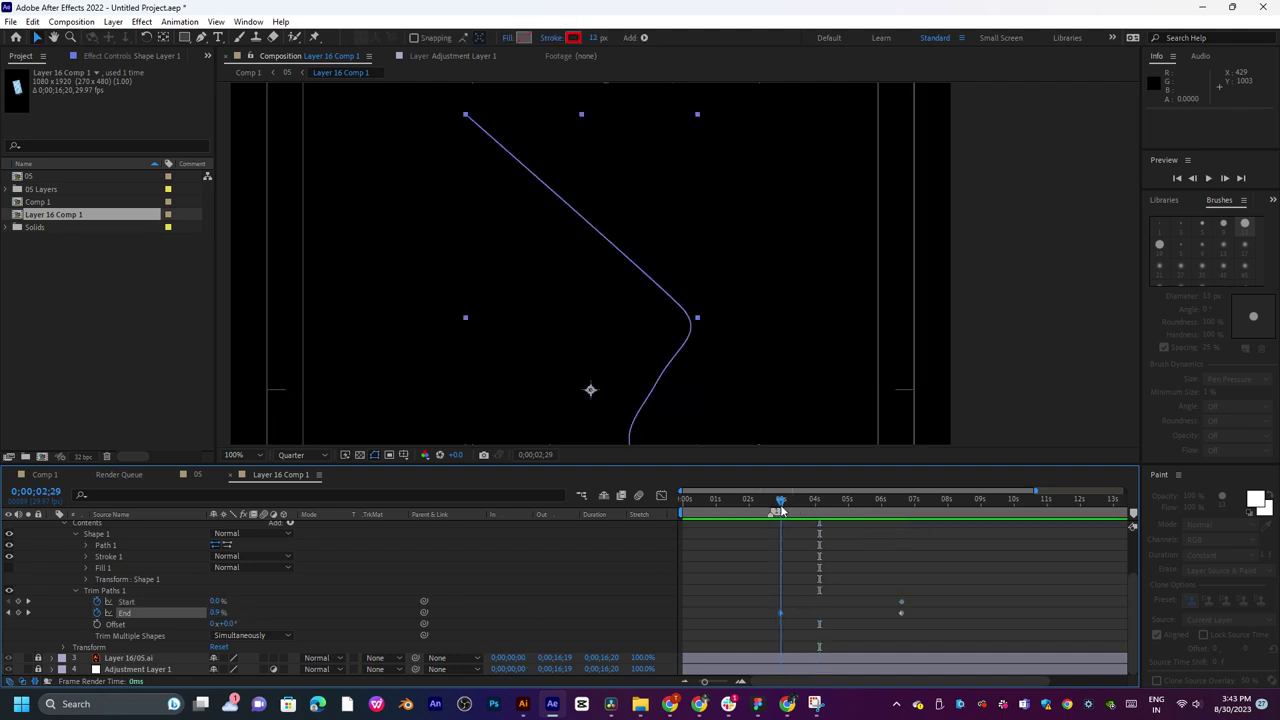
left_click_drag(783, 511, 895, 511)
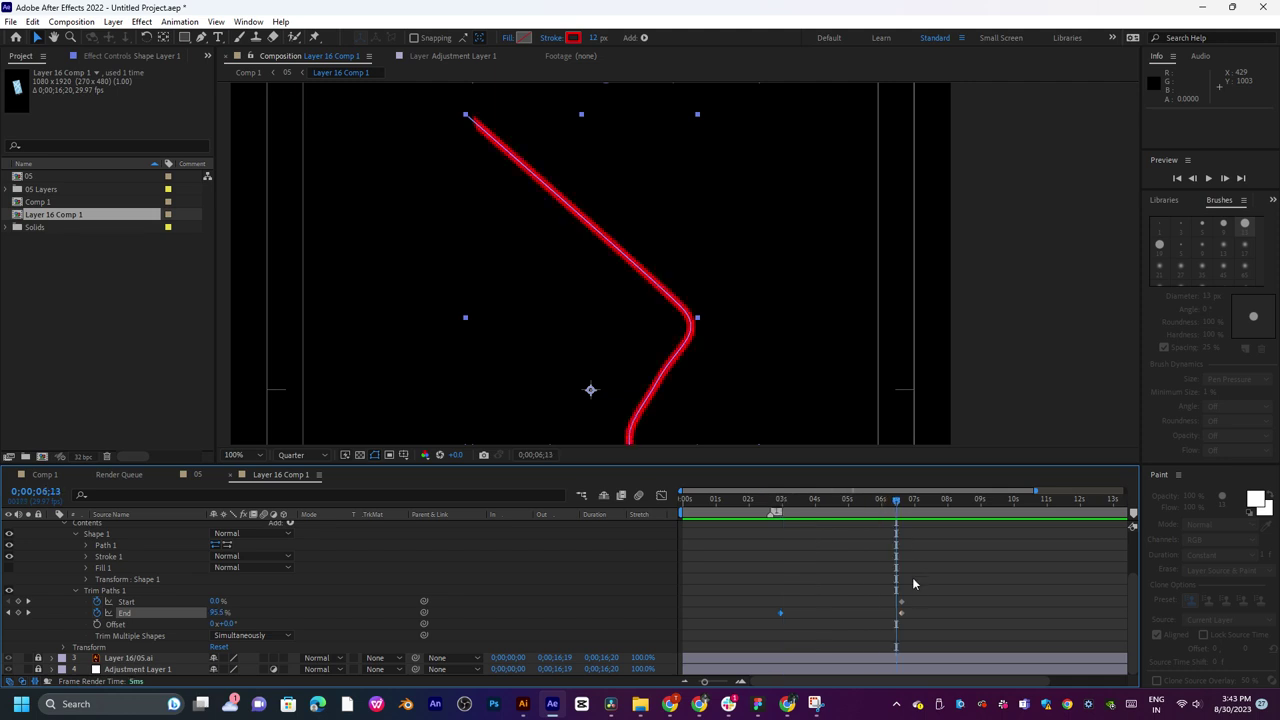
Delete the Trim Paths Start keyframe, move the last End keyframe to about 6 seconds, and select both End keyframes.
left_click(902, 602)
key("Delete")
left_click_drag(902, 612, 772, 636)
right_click(781, 612)
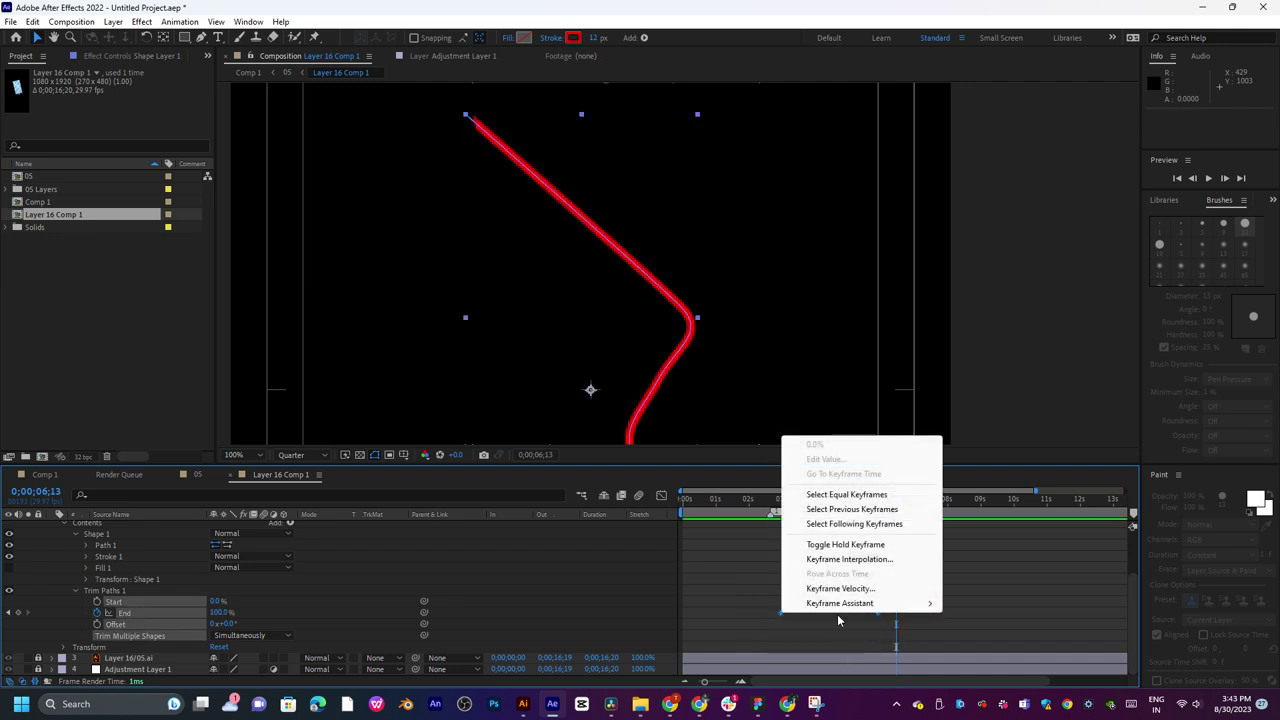
left_click(853, 556)
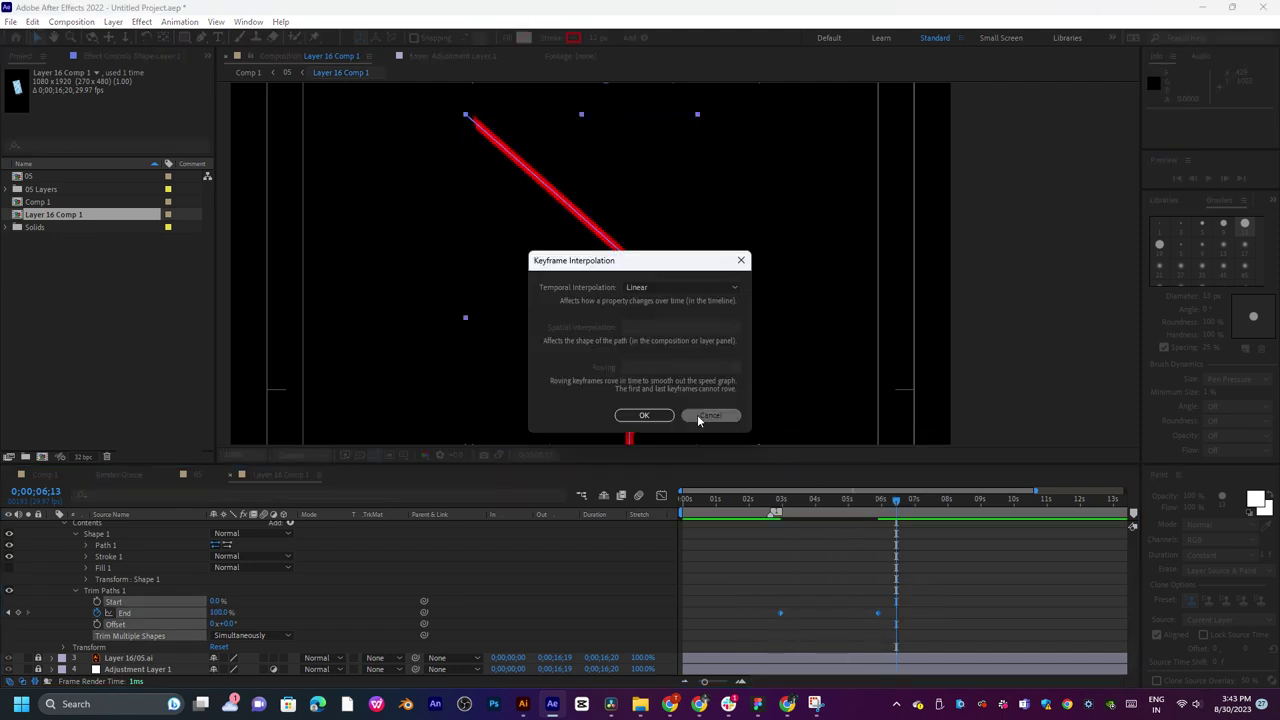
left_click(650, 415)
Apply Easy Ease to both Trim Paths End keyframes and preview the animation from the first one.
right_click(779, 613)
mouse_move(830, 605)
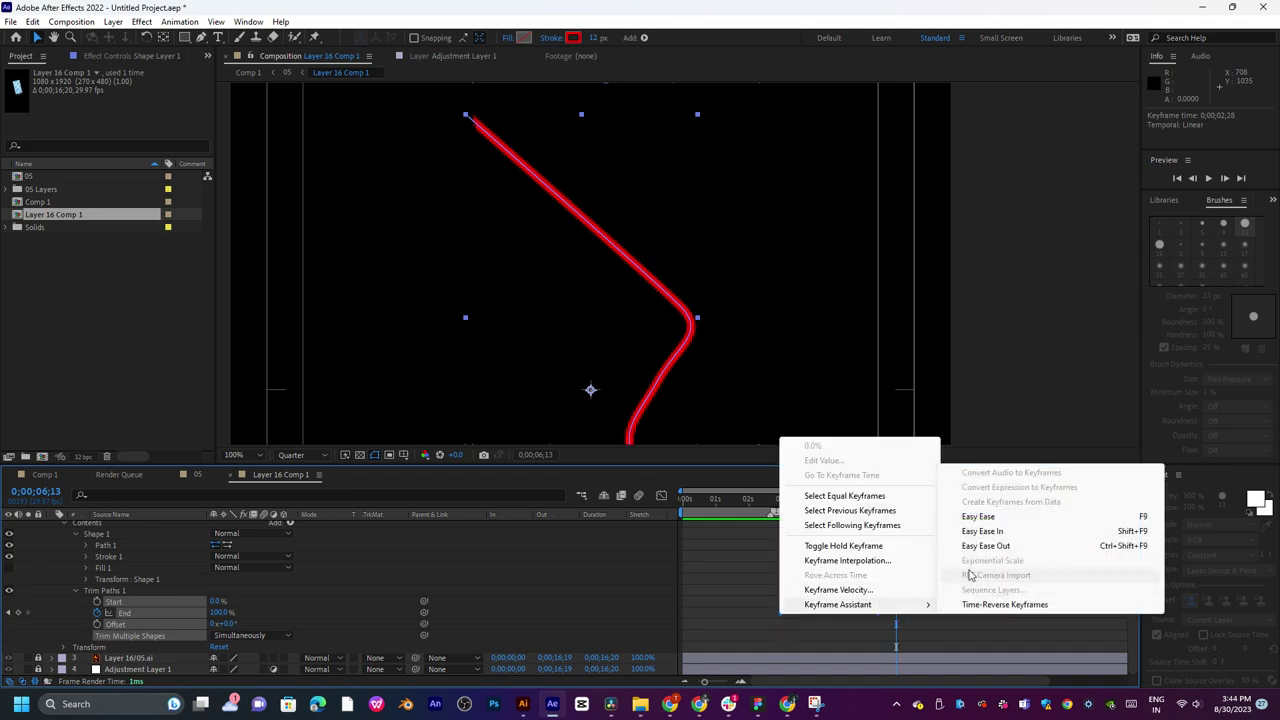
left_click(1025, 517)
key("j")
key("space")
key("space")
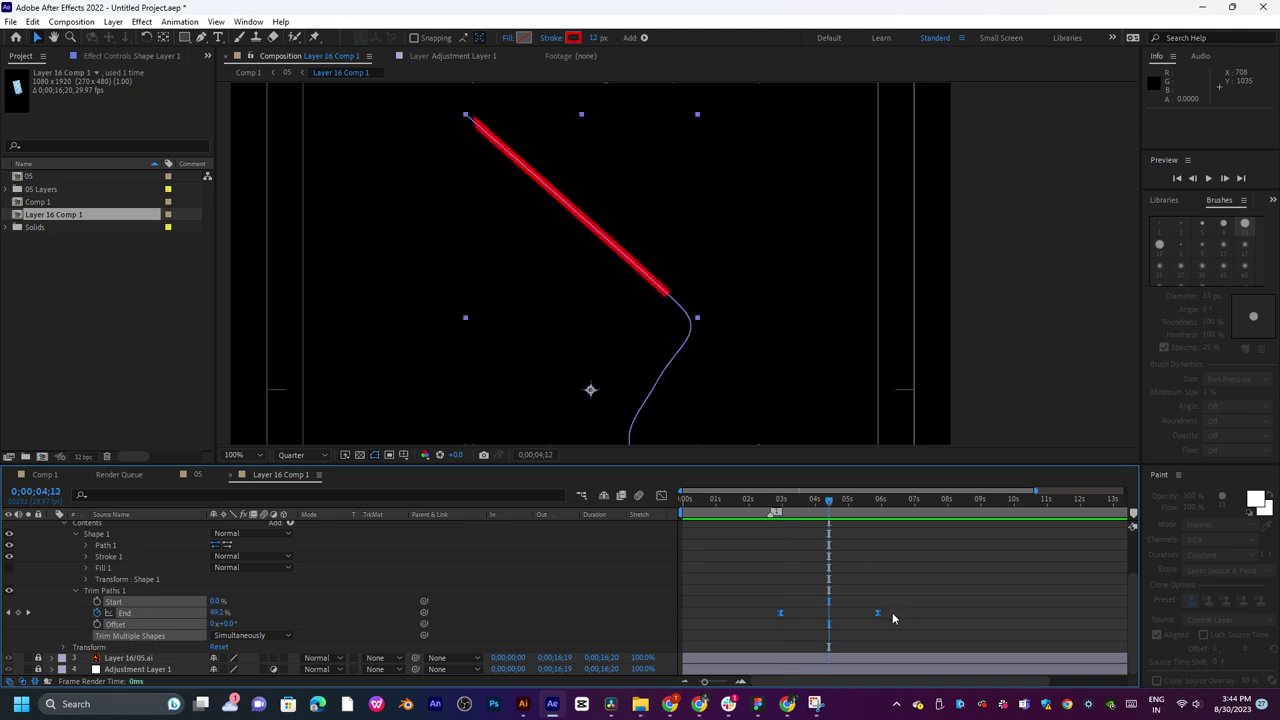
Move the last Trim Paths End keyframe to about 4 seconds and preview the faster route animation.
left_click(892, 613)
left_click_drag(877, 614, 817, 615)
key("j")
key("space")
key("space")
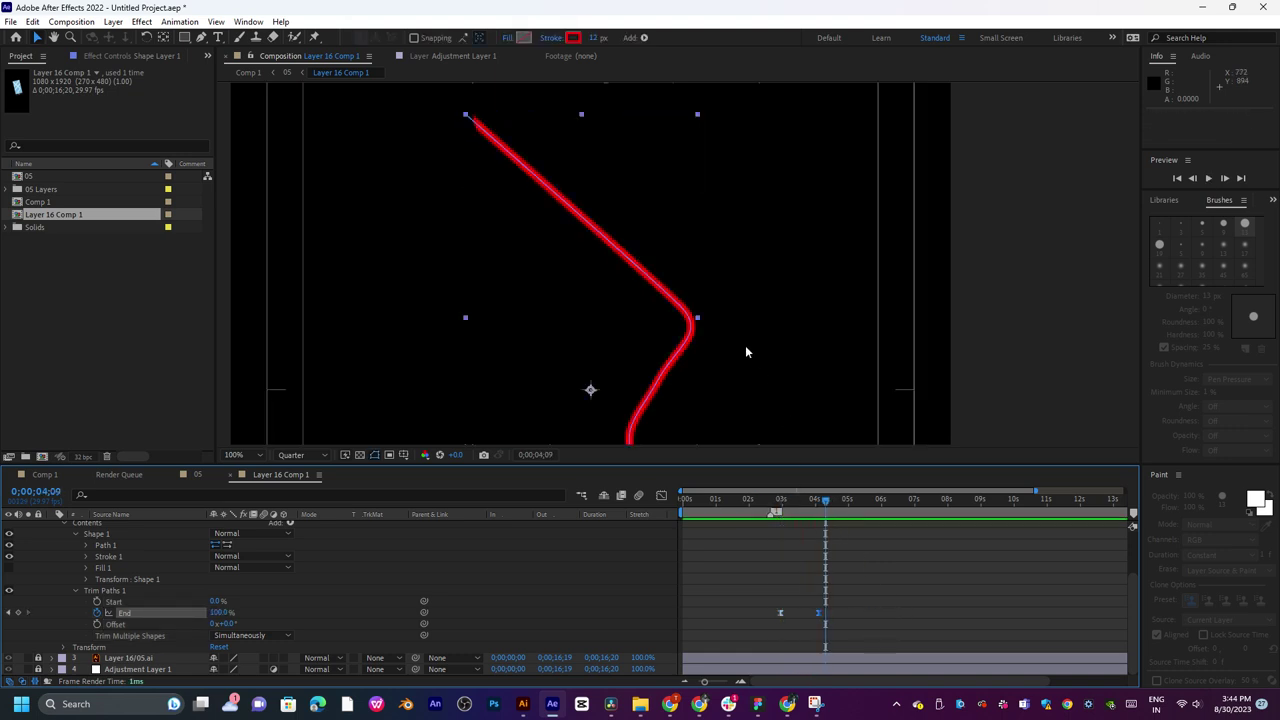
Preview the route animation from just before the first Trim Paths End keyframe.
scroll(747, 352, "down", 1)
left_click_drag(787, 501, 777, 501)
key("space")
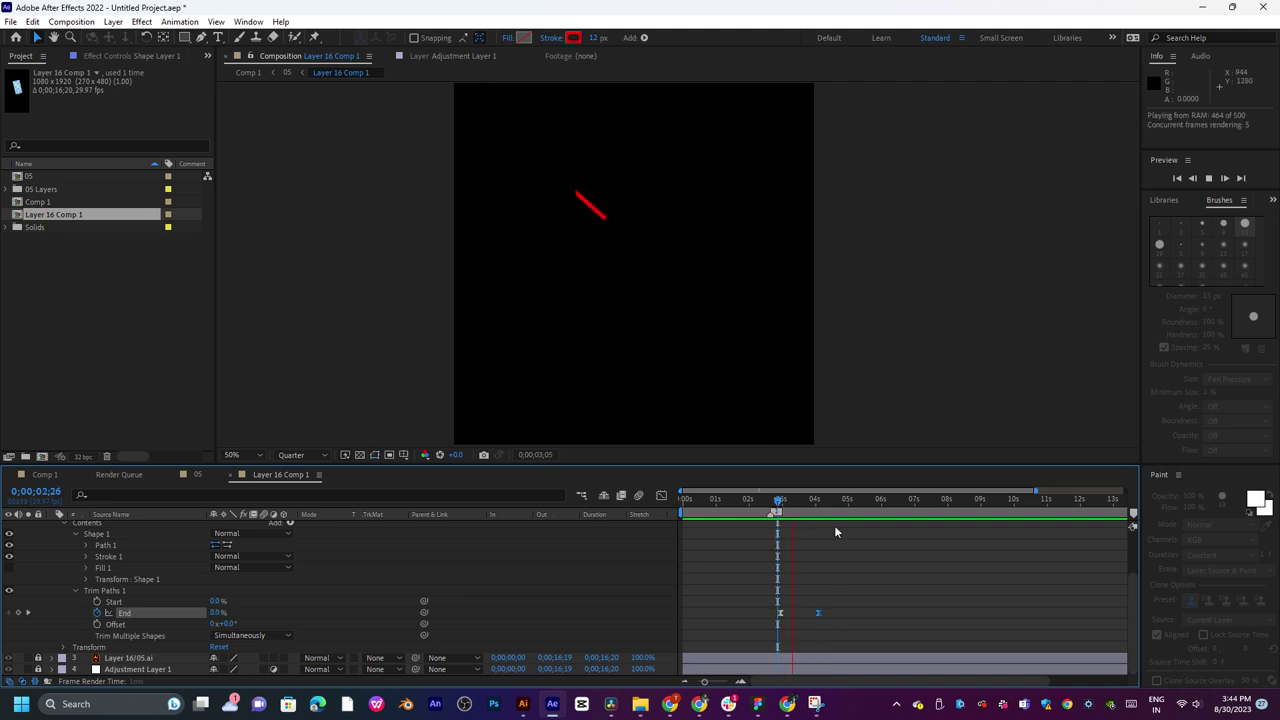
key("space")
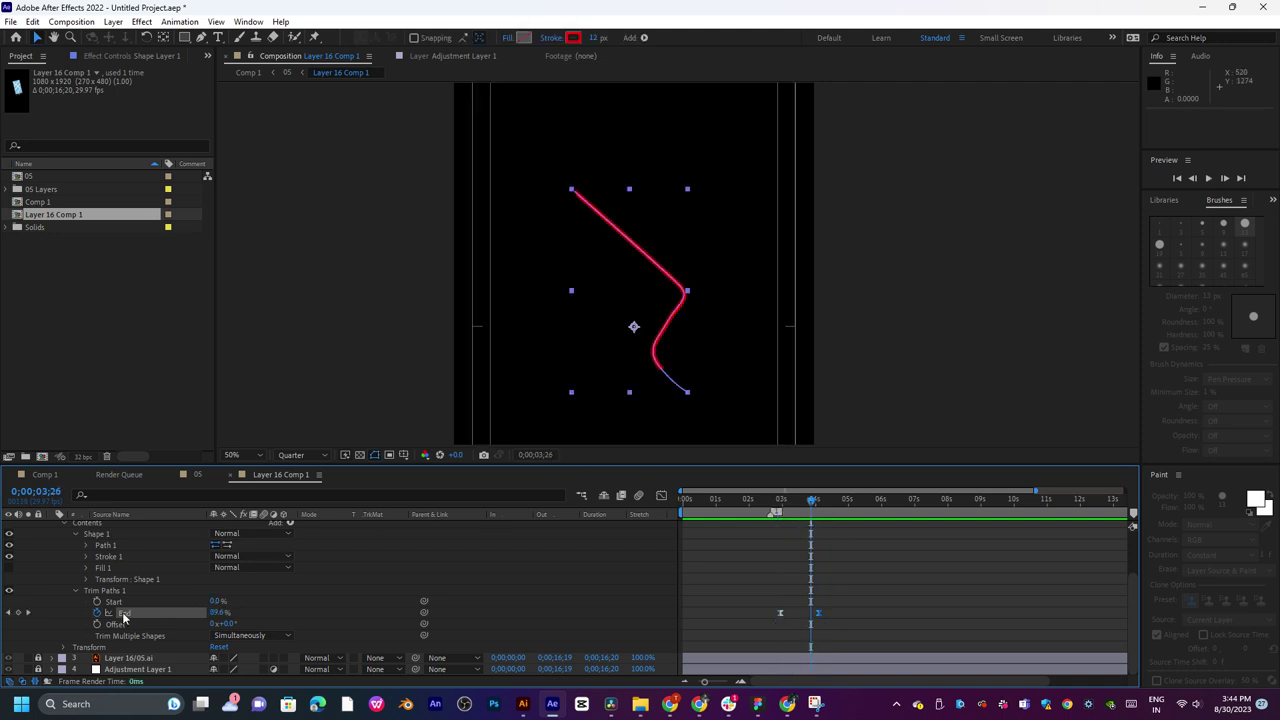
Try shifting the route's Trim Paths Offset at several points of the draw-on, and undo each change.
mouse_move(227, 624)
left_mouse_down()
mouse_move(337, 622)
mouse_move(288, 623)
mouse_move(305, 624)
left_mouse_up()
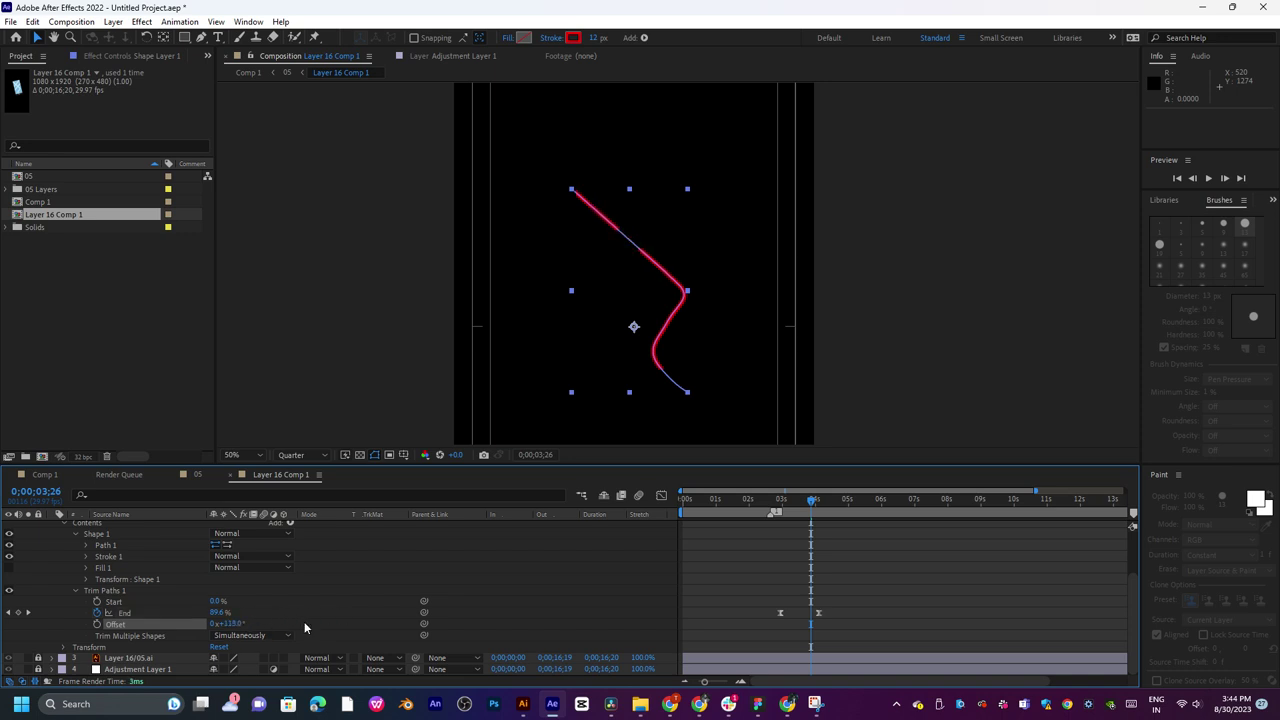
key("ctrl+z")
mouse_move(810, 502)
left_mouse_down()
mouse_move(785, 504)
mouse_move(818, 506)
mouse_move(793, 512)
left_mouse_up()
key("equal")
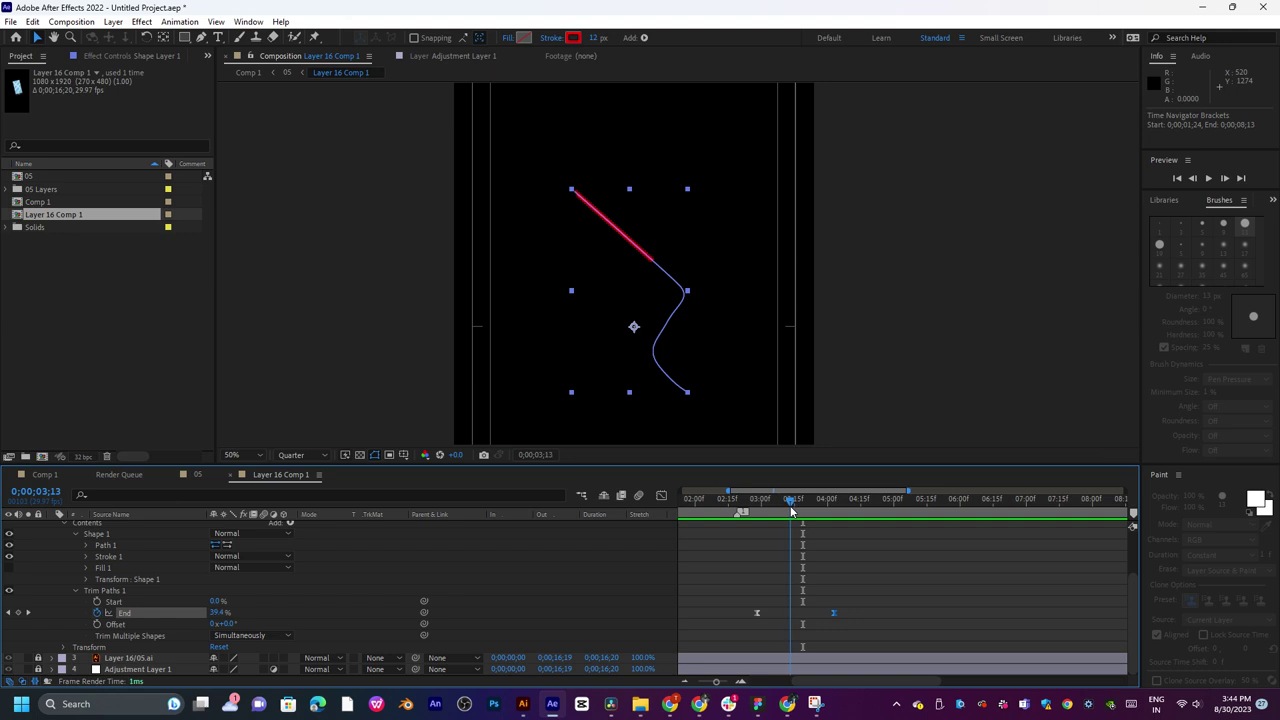
left_click_drag(222, 628, 250, 622)
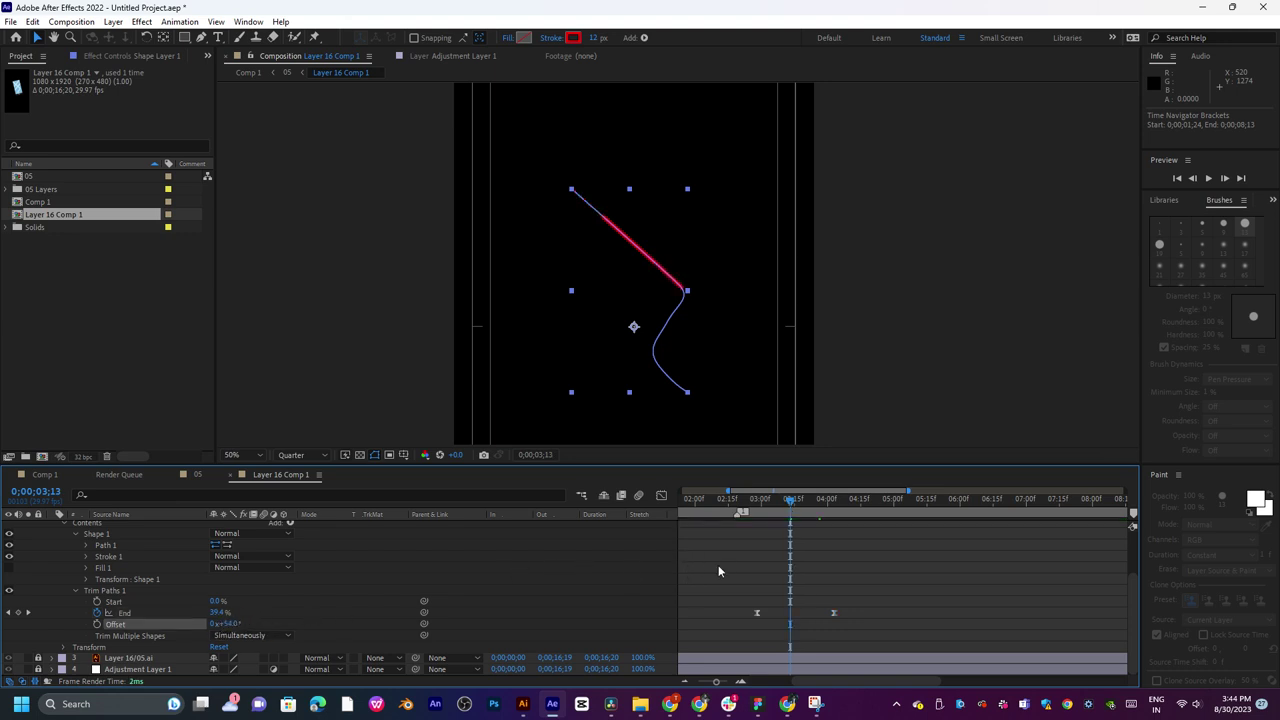
key("ctrl+z")
left_click_drag(790, 512, 773, 511)
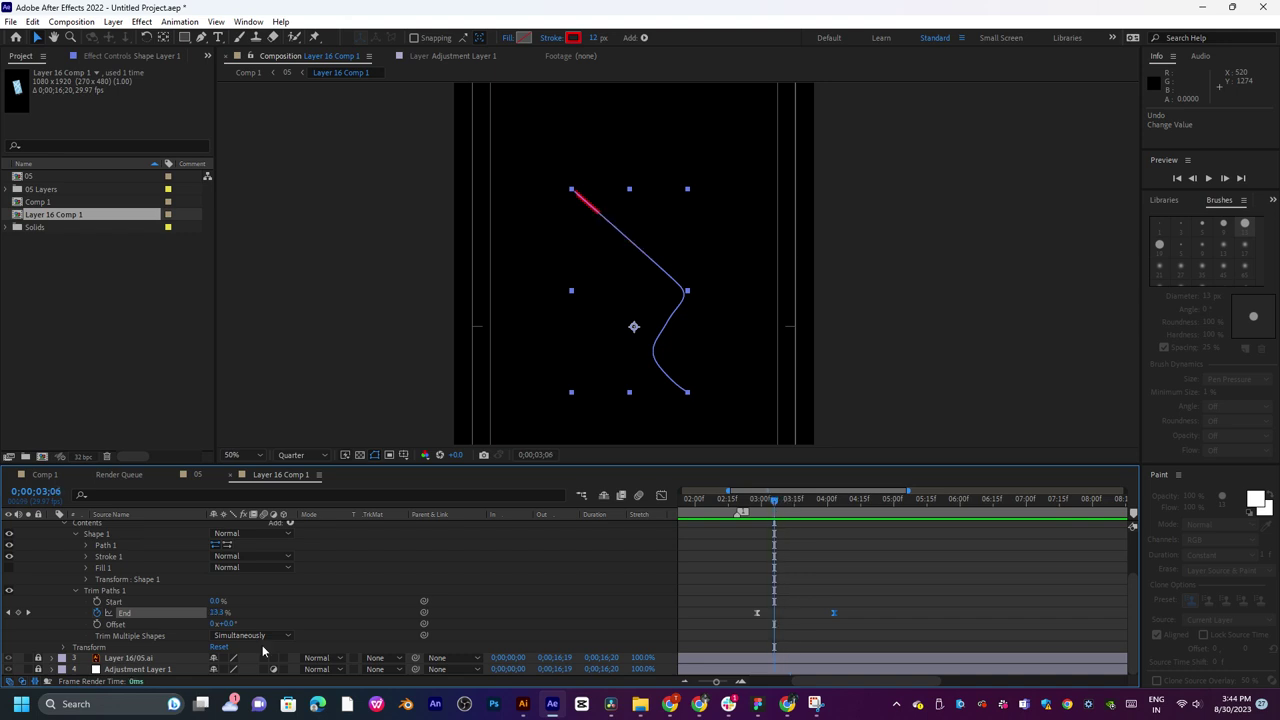
left_click_drag(231, 624, 271, 629)
key("ctrl+z")
Animate the route's Trim Paths Offset upward from 0° near 3 seconds, with the last keyframe at about 4 seconds, and preview it.
left_click(97, 625)
left_click_drag(778, 499, 792, 499)
left_click_drag(228, 624, 562, 624)
mouse_move(797, 502)
left_mouse_down()
mouse_move(770, 500)
mouse_move(800, 500)
left_mouse_up()
left_click_drag(793, 626, 831, 626)
left_click(759, 505)
key("space")
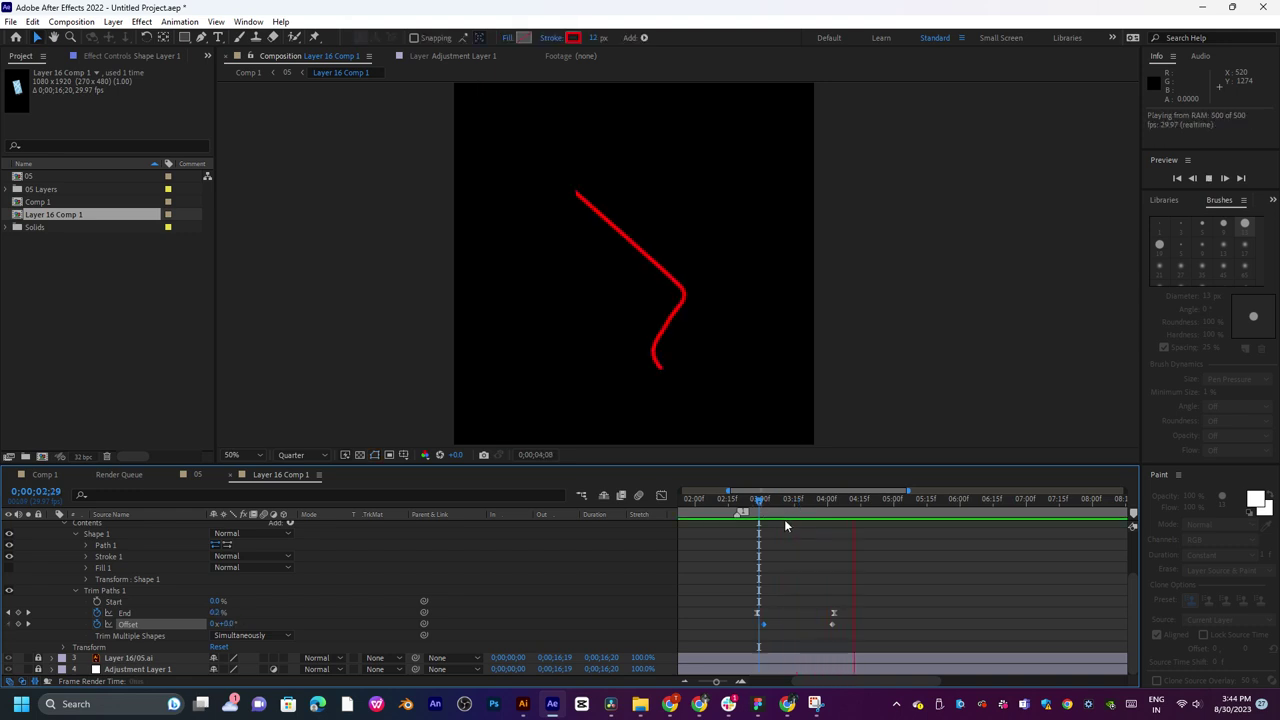
Move the last Trim Paths Offset keyframe to about 0;00;04;10 and preview the route again.
key("space")
left_click(764, 504)
key("space")
left_click_drag(834, 625, 849, 625)
key("space")
key("space")
Reduce the last Offset keyframe to about one full revolution, place it at about 0;00;04;07, and preview the route.
left_click_drag(767, 507, 812, 505)
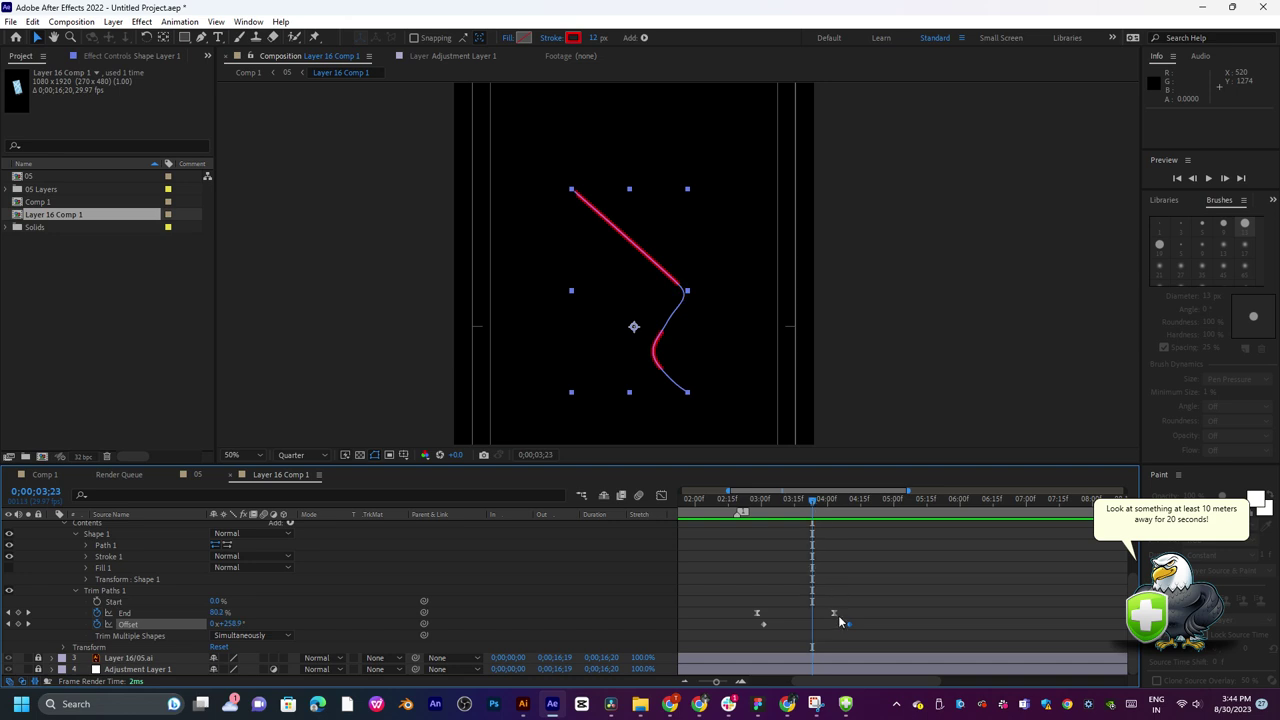
left_click_drag(848, 632, 814, 633)
mouse_move(232, 625)
left_mouse_down()
mouse_move(80, 613)
mouse_move(127, 612)
left_mouse_up()
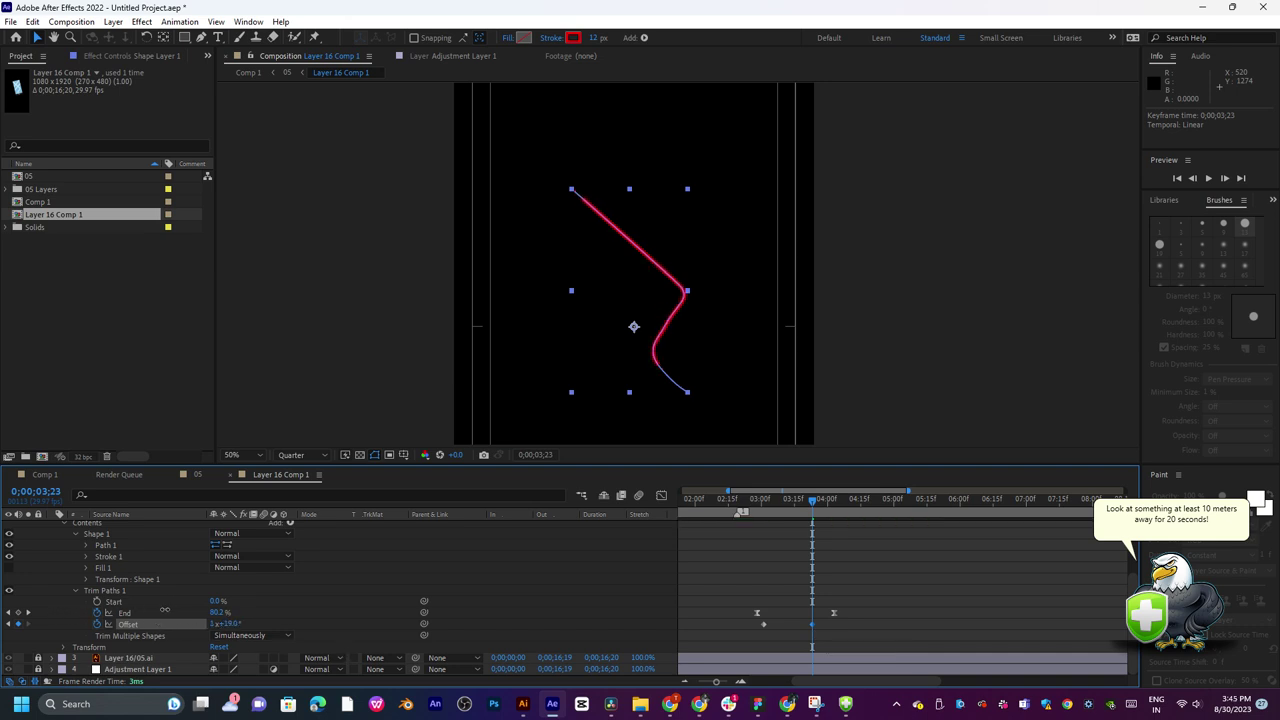
left_click_drag(813, 623, 842, 624)
key("j")
key("space")
key("space")
Animate the route's Trim Paths Start upward from 0% at about 0;00;03;08, with a second keyframe at about 0;00;04;15.
mouse_move(780, 499)
left_mouse_down()
mouse_move(770, 504)
mouse_move(781, 517)
left_mouse_up()
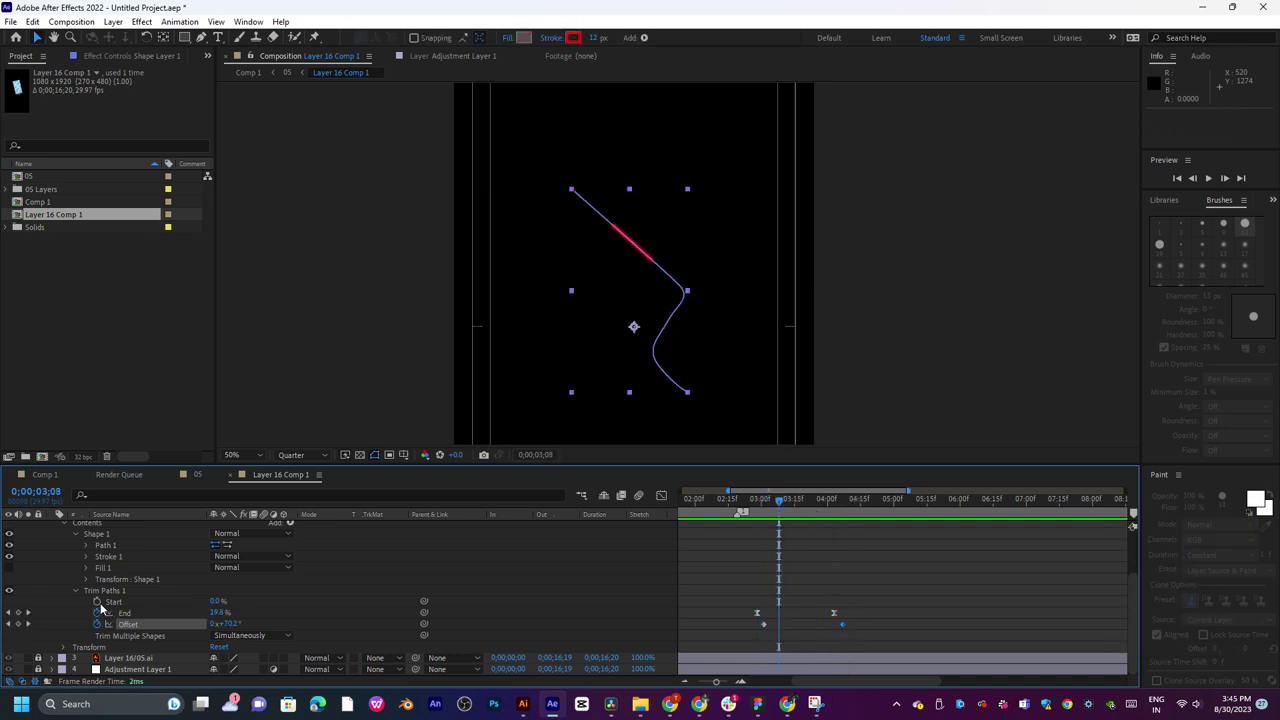
left_click(98, 602)
left_click_drag(779, 604, 825, 603)
key("space")
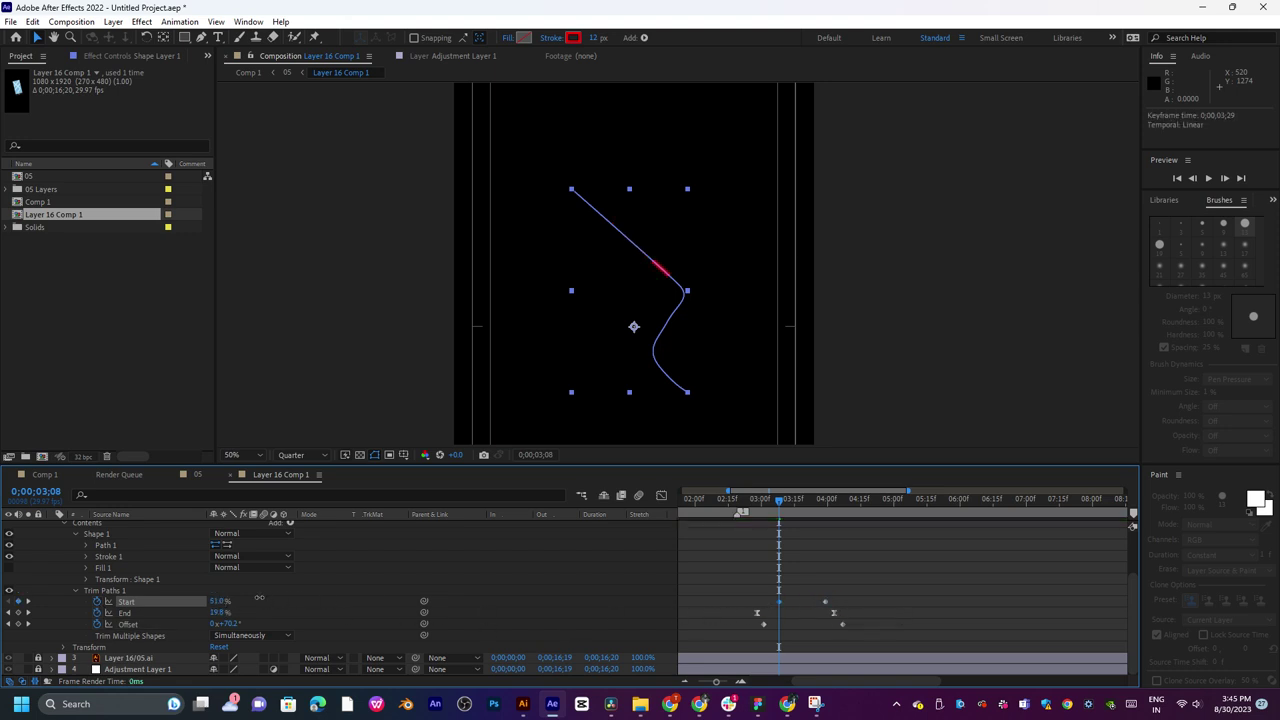
left_click_drag(830, 500, 793, 505)
mouse_move(781, 599)
left_mouse_down()
mouse_move(861, 603)
mouse_move(781, 607)
left_mouse_up()
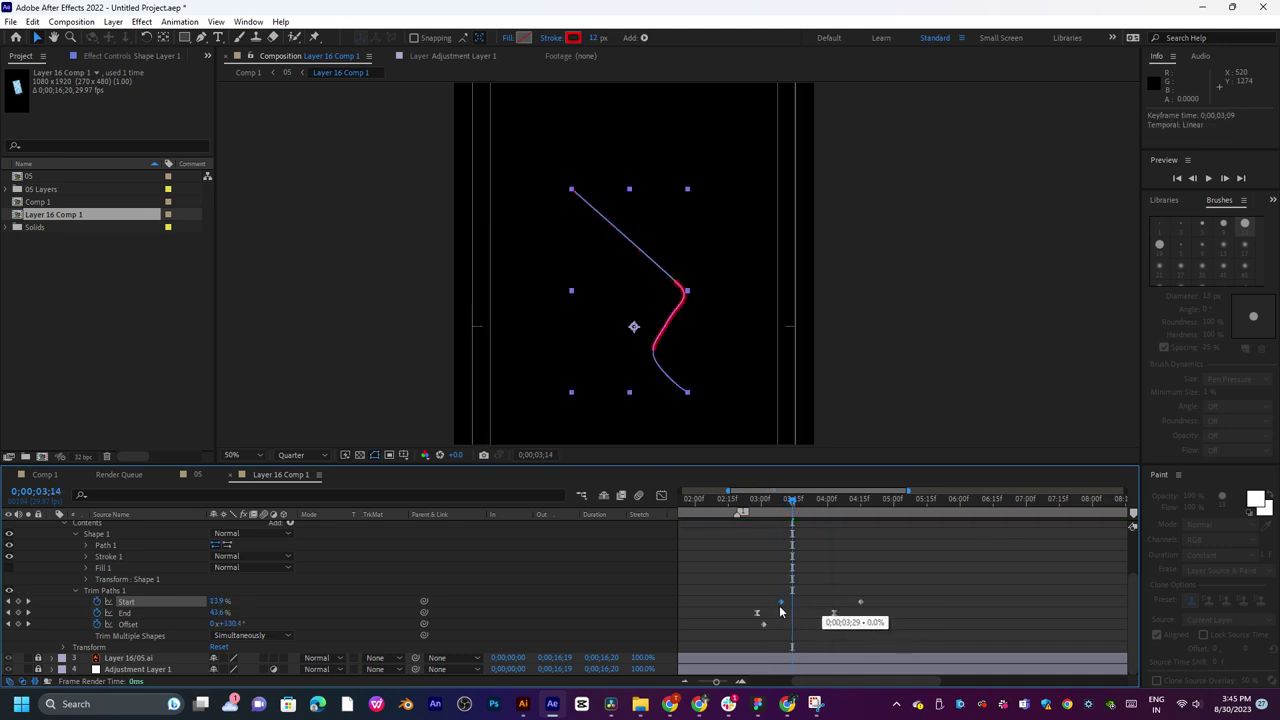
mouse_move(793, 512)
left_mouse_down()
mouse_move(766, 512)
mouse_move(860, 508)
mouse_move(787, 512)
left_mouse_up()
Apply Easy Ease to the Trim Paths Start and Offset keyframes and the last End keyframe, and preview the animation.
left_click_drag(886, 566, 765, 634)
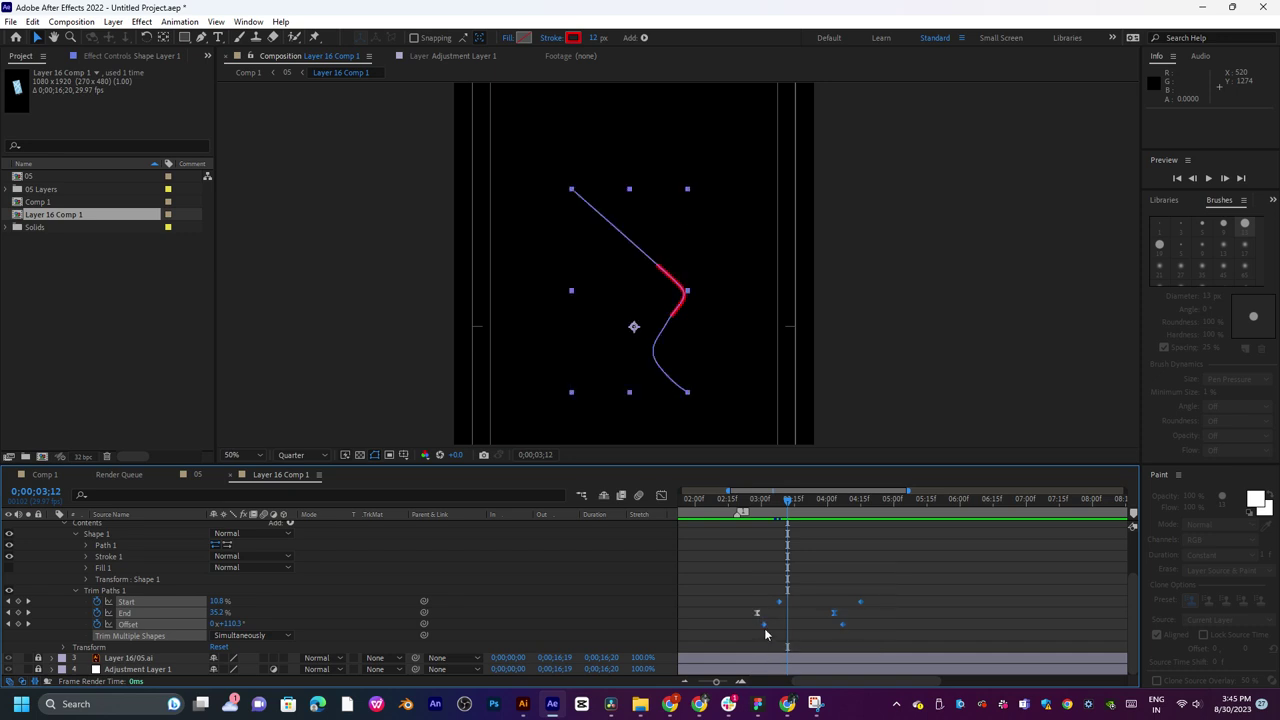
right_click(765, 634)
mouse_move(860, 614)
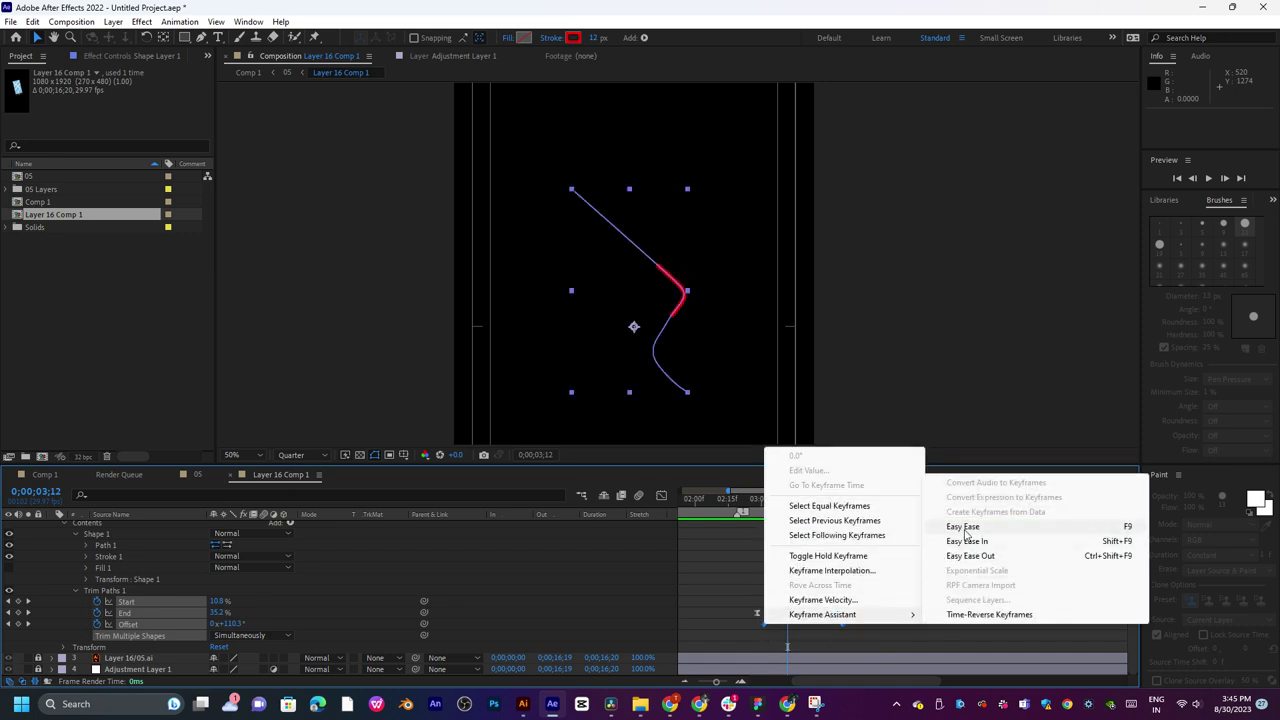
left_click(965, 530)
key("space")
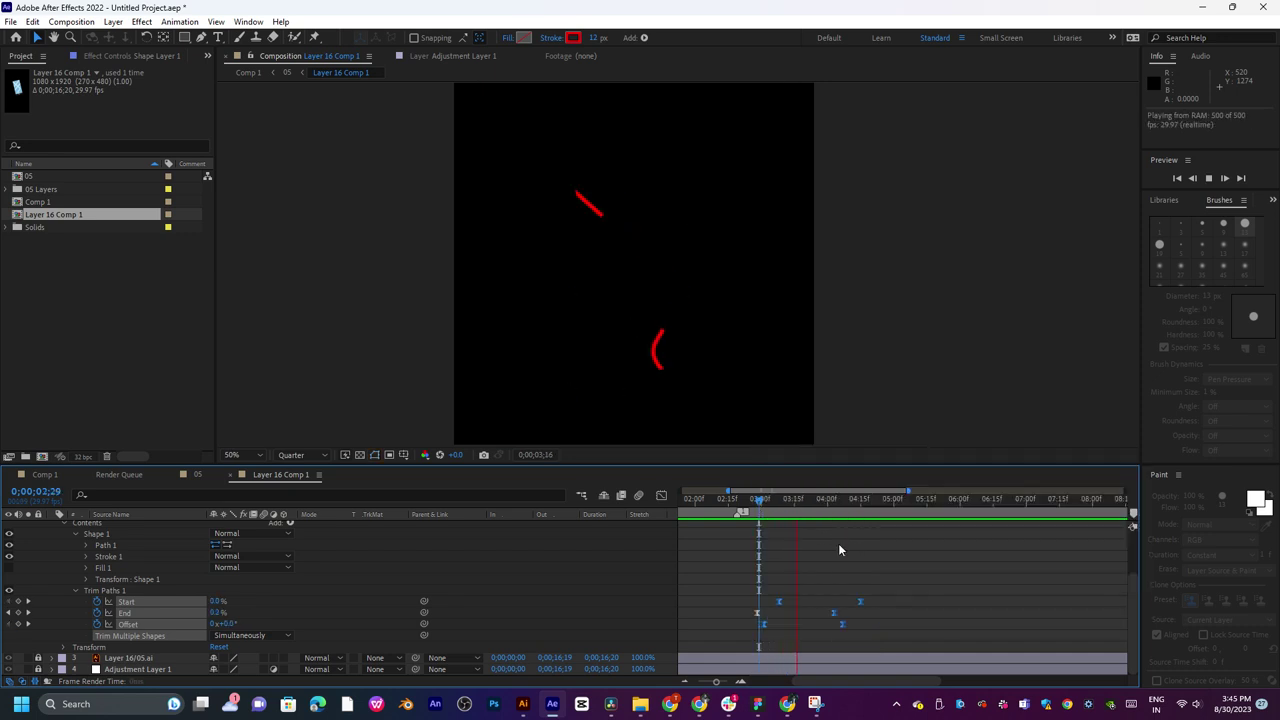
key("space")
Collapse Shape Layer 1's properties and turn off its solo to check the route over the phone artwork.
mouse_move(748, 510)
left_mouse_down()
mouse_move(1072, 505)
mouse_move(1003, 513)
left_mouse_up()
left_click(192, 475)
left_click(287, 476)
scroll(126, 589, "up", 2)
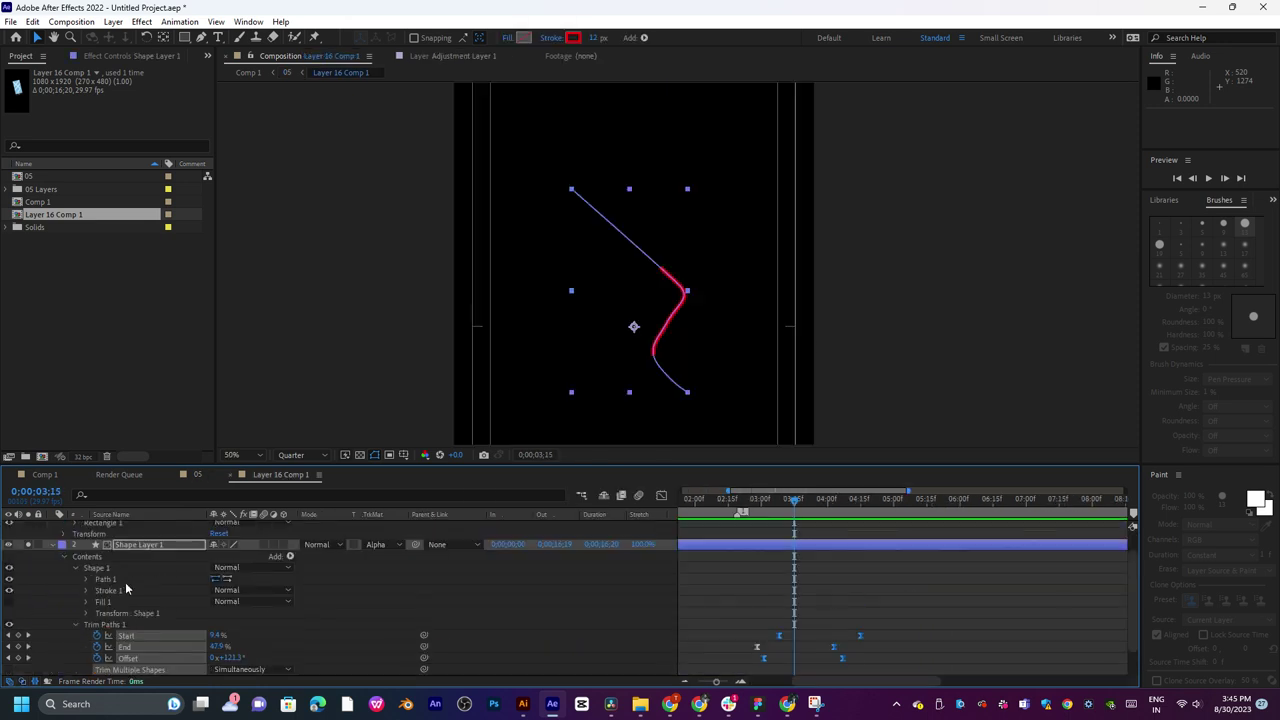
left_click(52, 573)
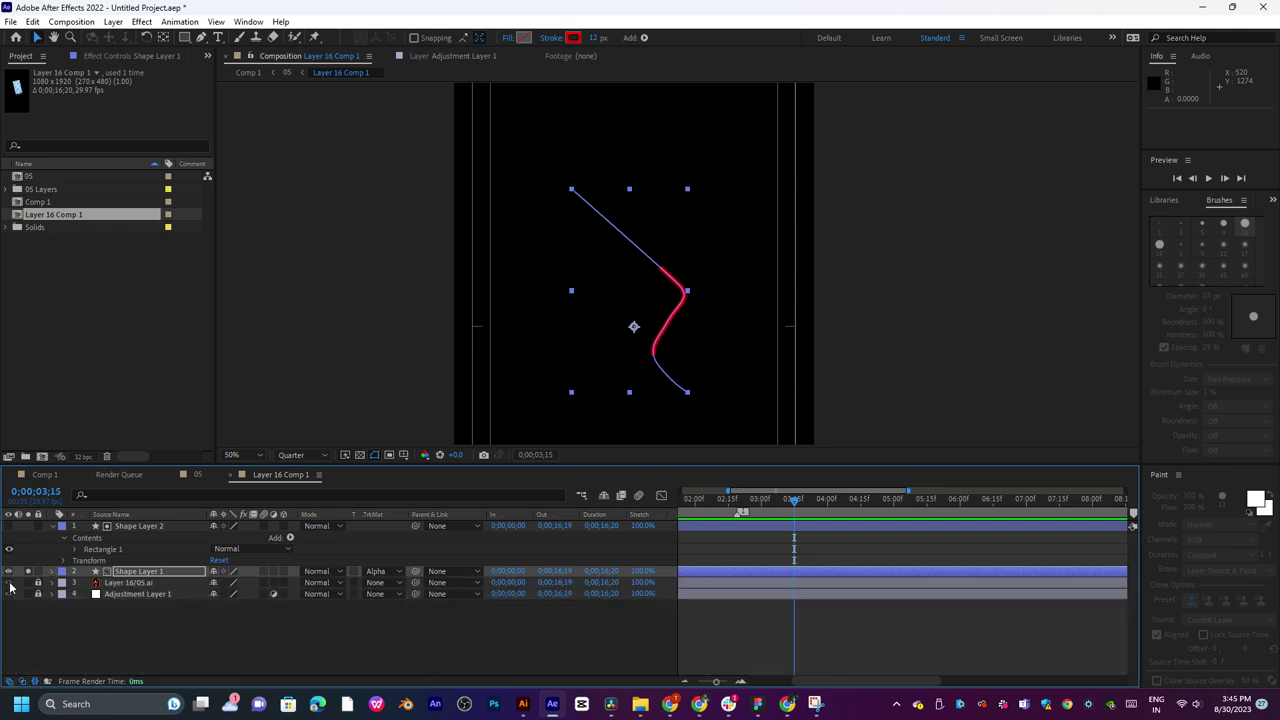
left_click(29, 574)
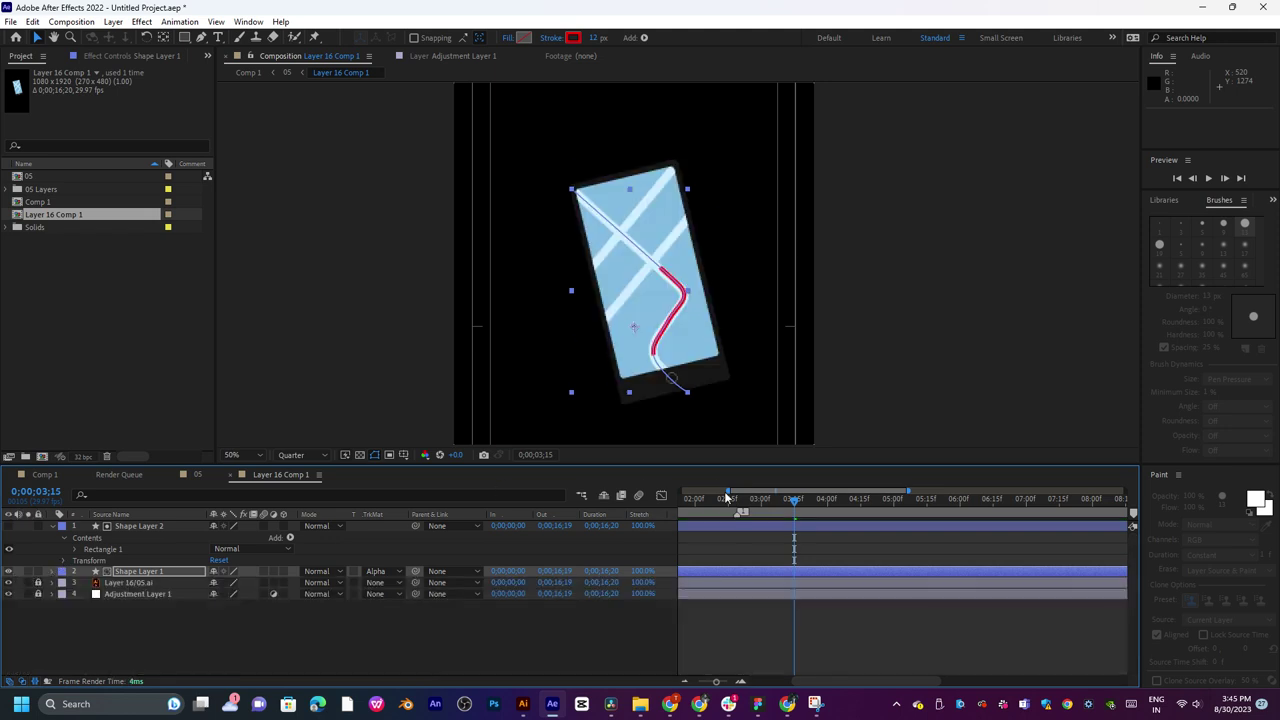
mouse_move(757, 507)
left_mouse_down()
mouse_move(740, 507)
mouse_move(850, 507)
mouse_move(768, 507)
left_mouse_up()
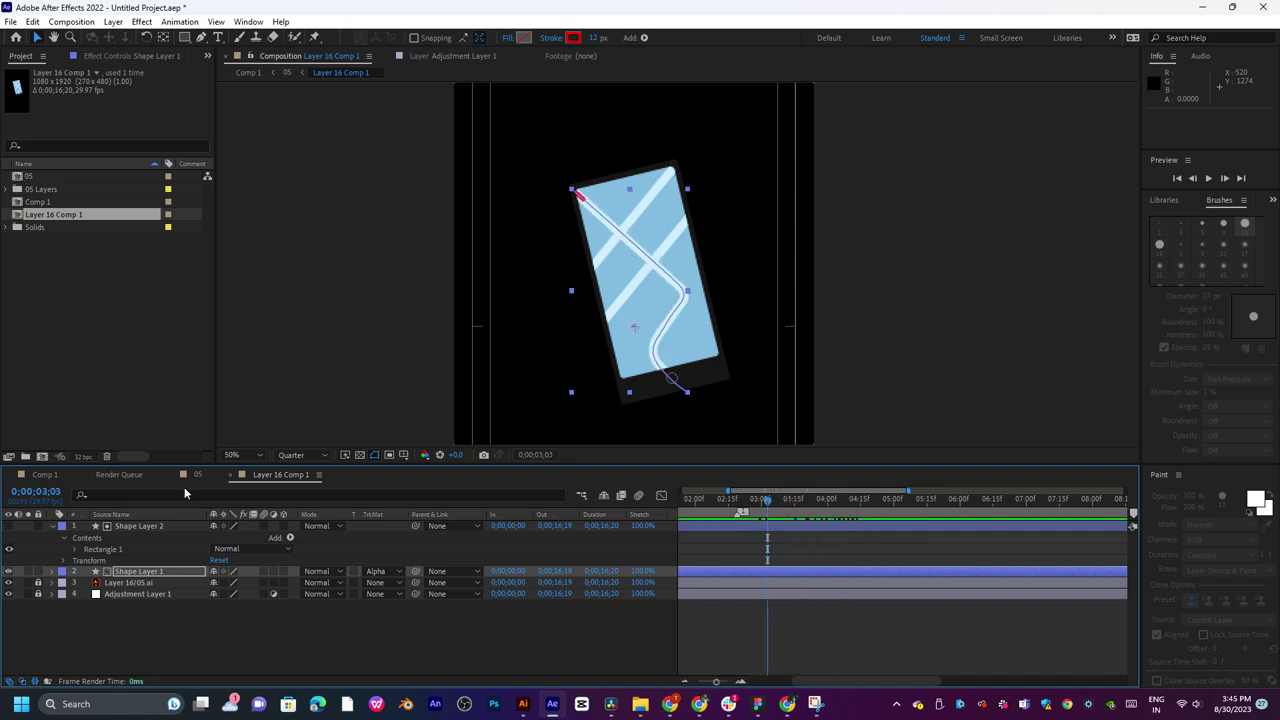
Return to composition 05 and preview the hand and phone entrance and the location pin from several points.
left_click(197, 475)
left_click_drag(869, 504, 823, 518)
key("space")
key("space")
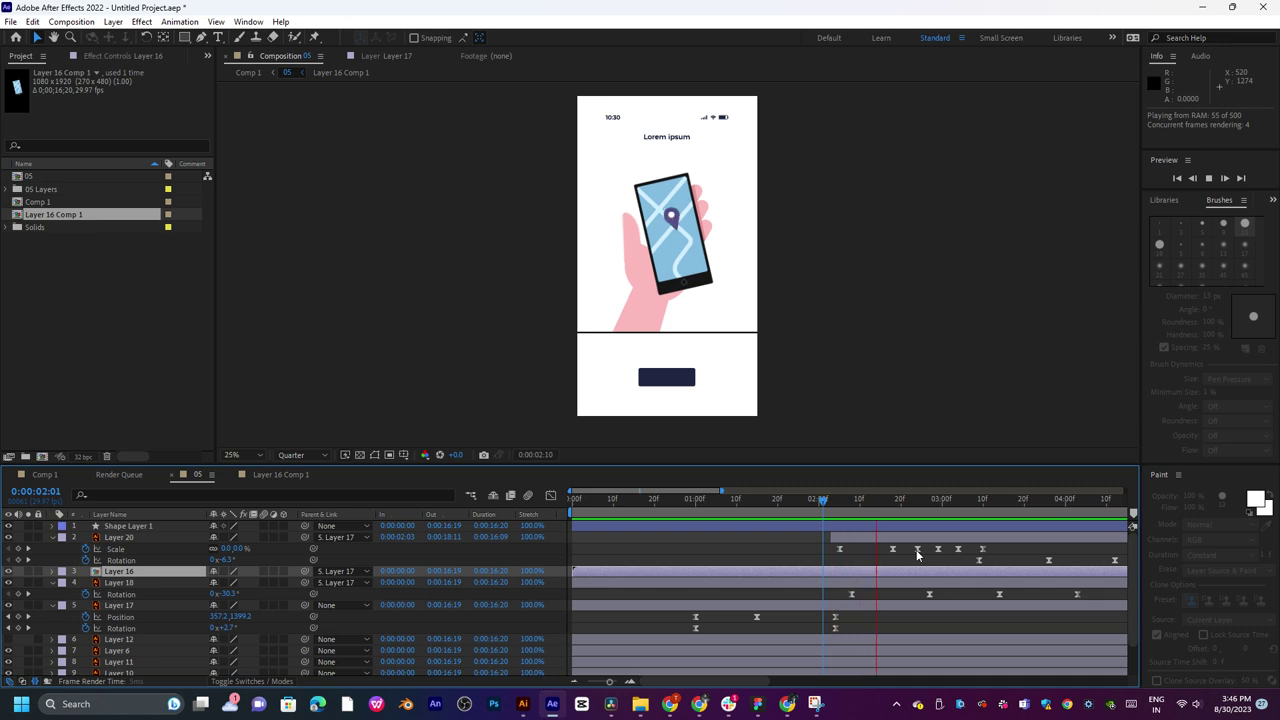
left_click_drag(985, 508, 666, 528)
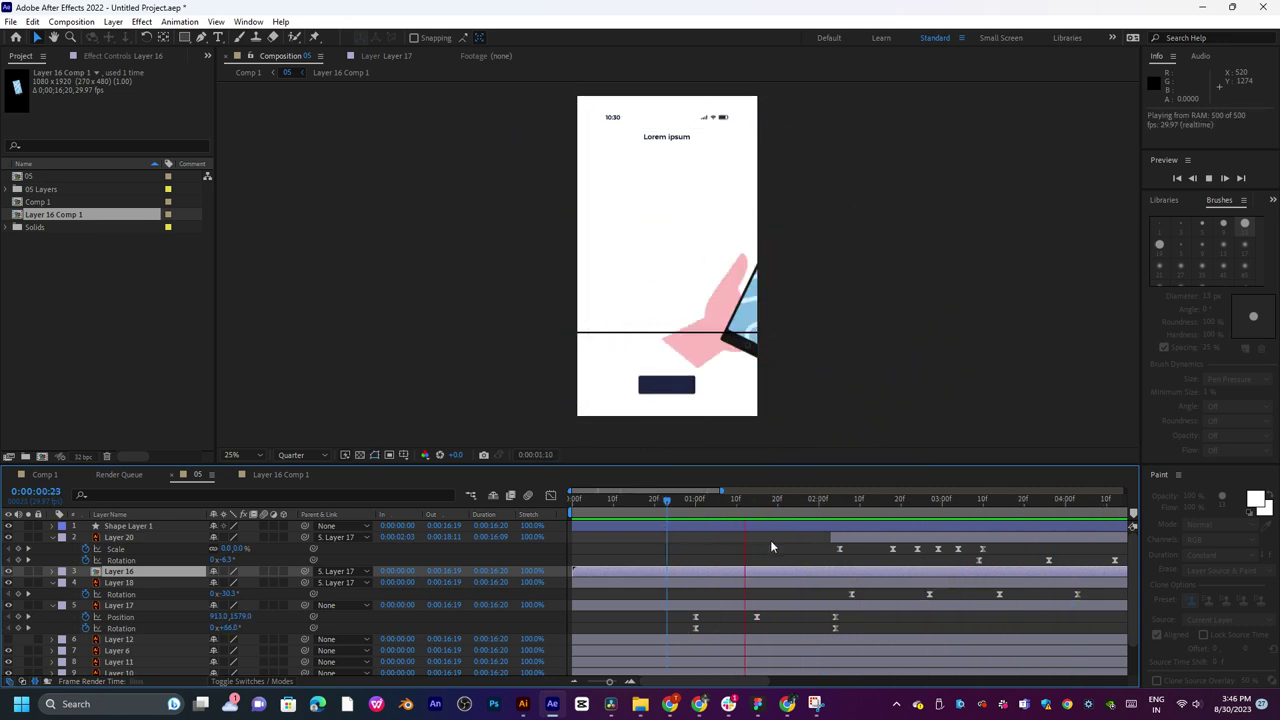
left_click_drag(785, 505, 709, 508)
key("space")
left_click_drag(787, 505, 696, 535)
key("space")
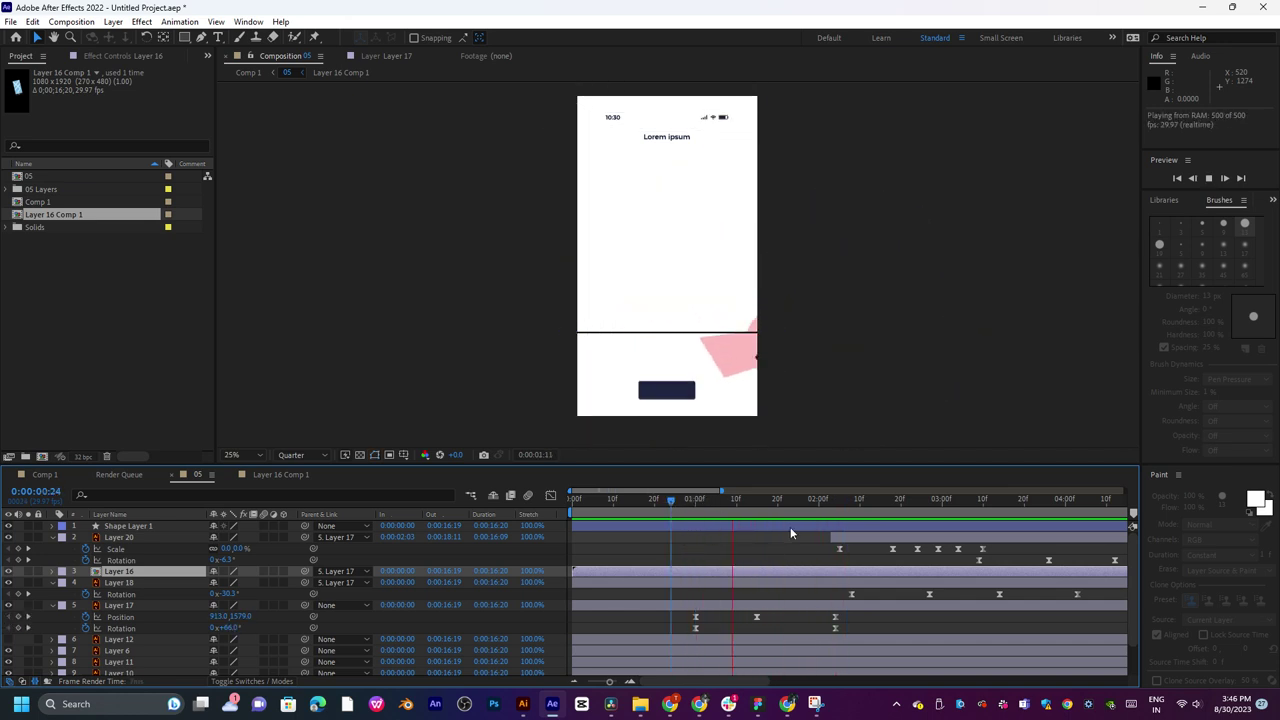
left_click_drag(762, 500, 836, 513)
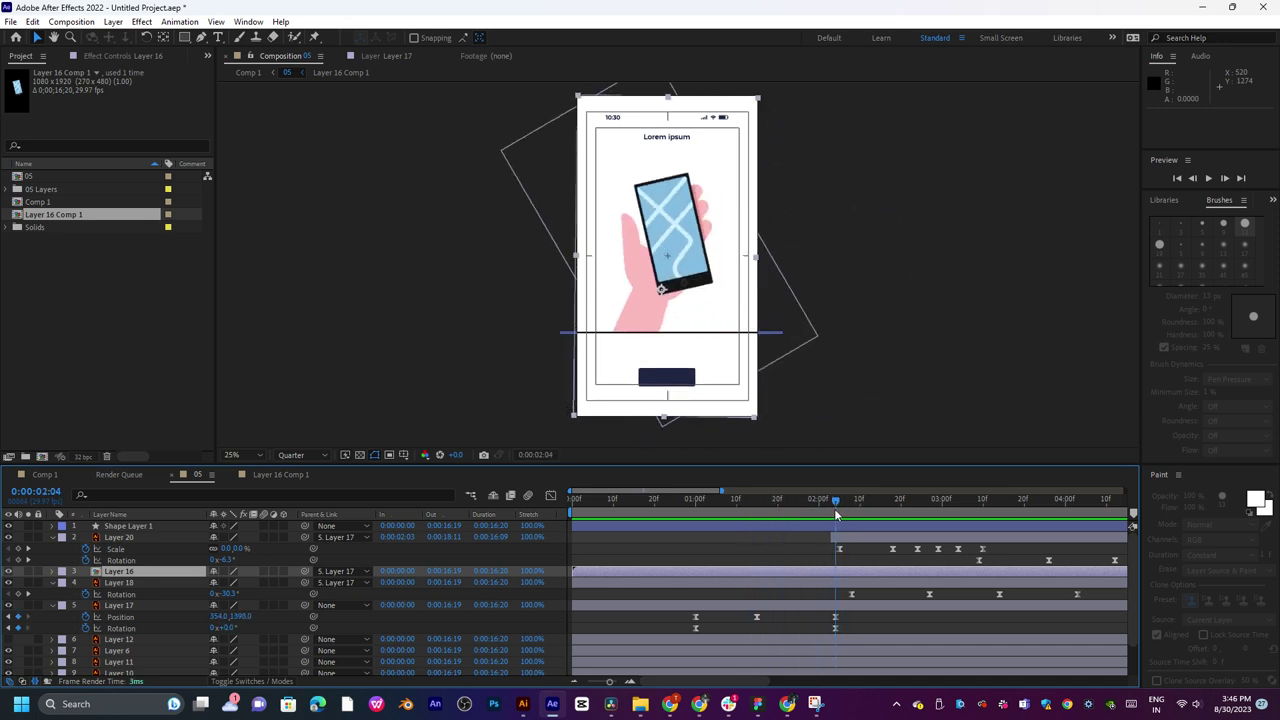
key("space")
key("space")
Try adding Layer 17 Rotation keyframes of about 10° at 0;00;02;10 and -7° at about 0;00;02;15.
left_click(857, 504)
mouse_move(236, 627)
left_mouse_down()
mouse_move(250, 627)
mouse_move(238, 628)
left_mouse_up()
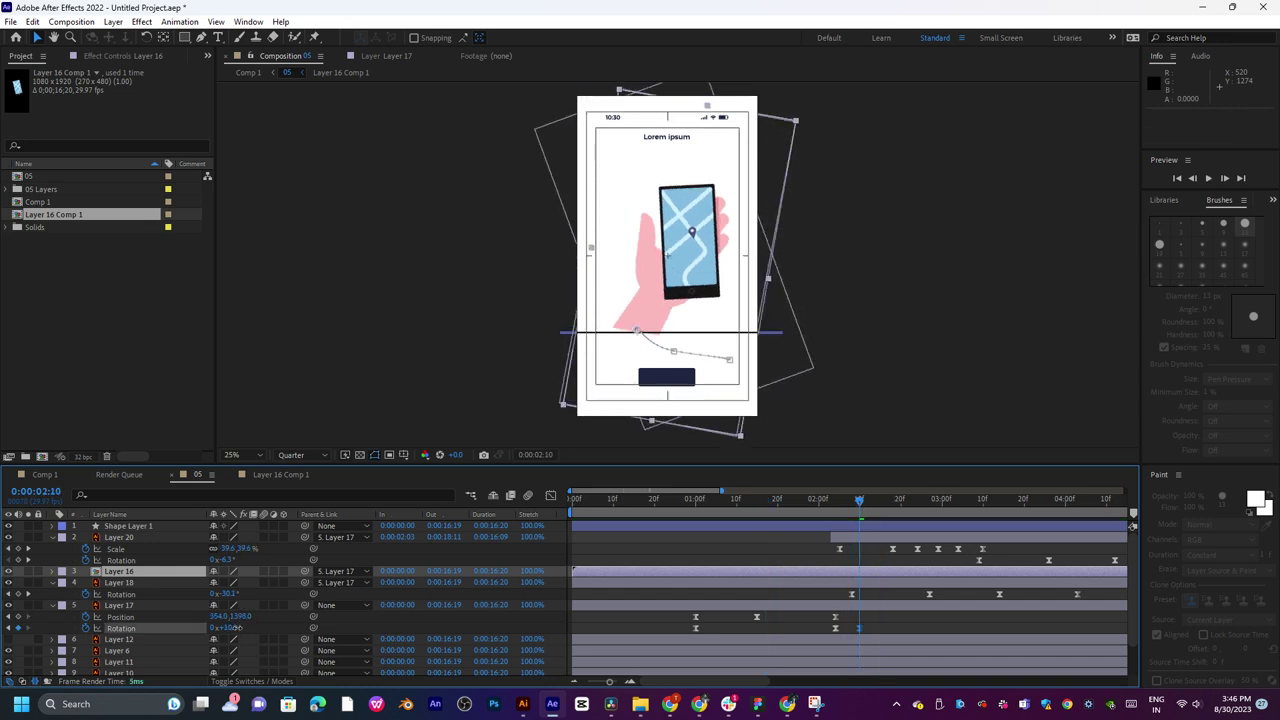
left_click_drag(841, 506, 882, 497)
key("space")
key("space")
left_click_drag(245, 616, 220, 628)
key("ctrl+z")
Preview the hand's wobble from several points and undo the two added Layer 17 Rotation keyframes.
key("space")
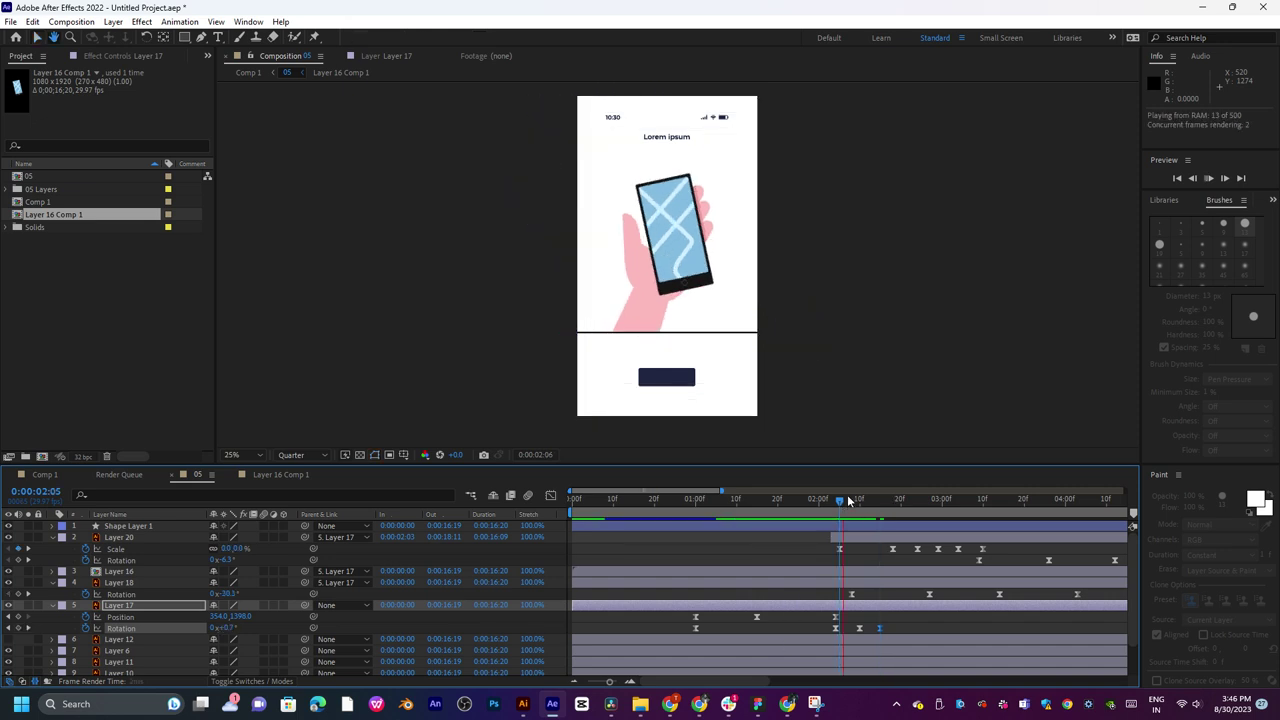
key("space")
left_click(798, 497)
key("space")
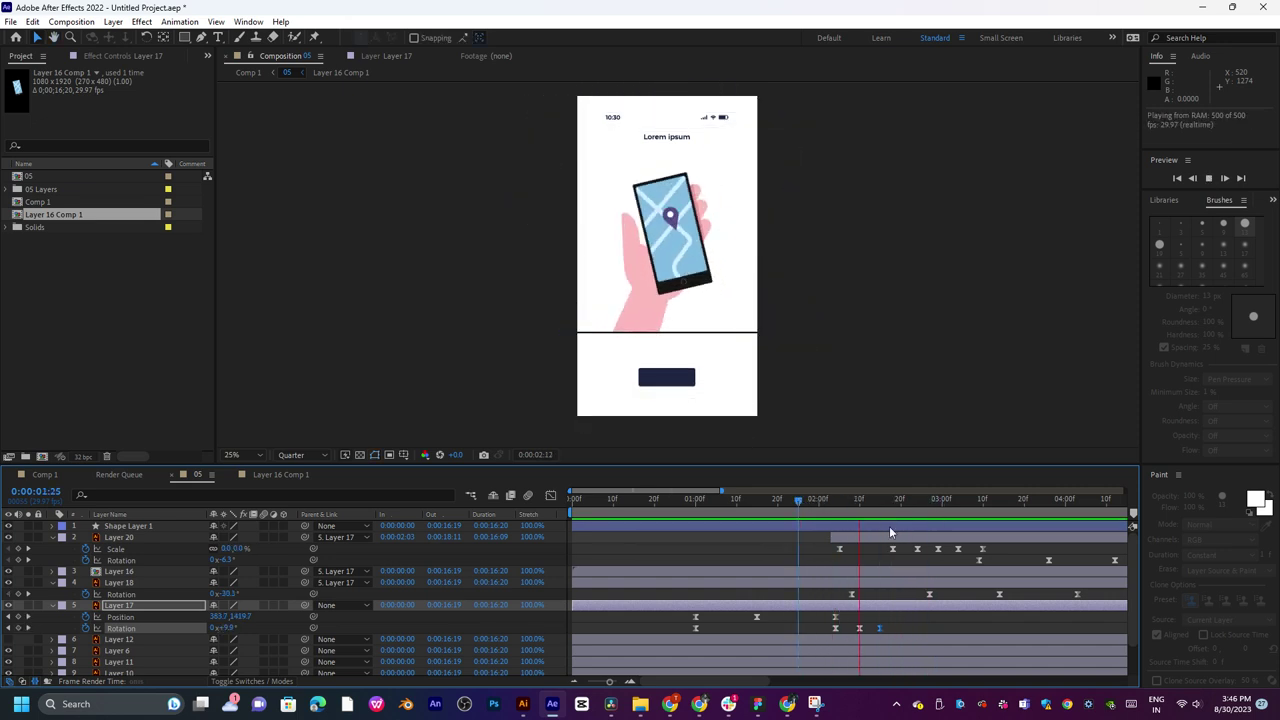
left_click(729, 513)
key("space")
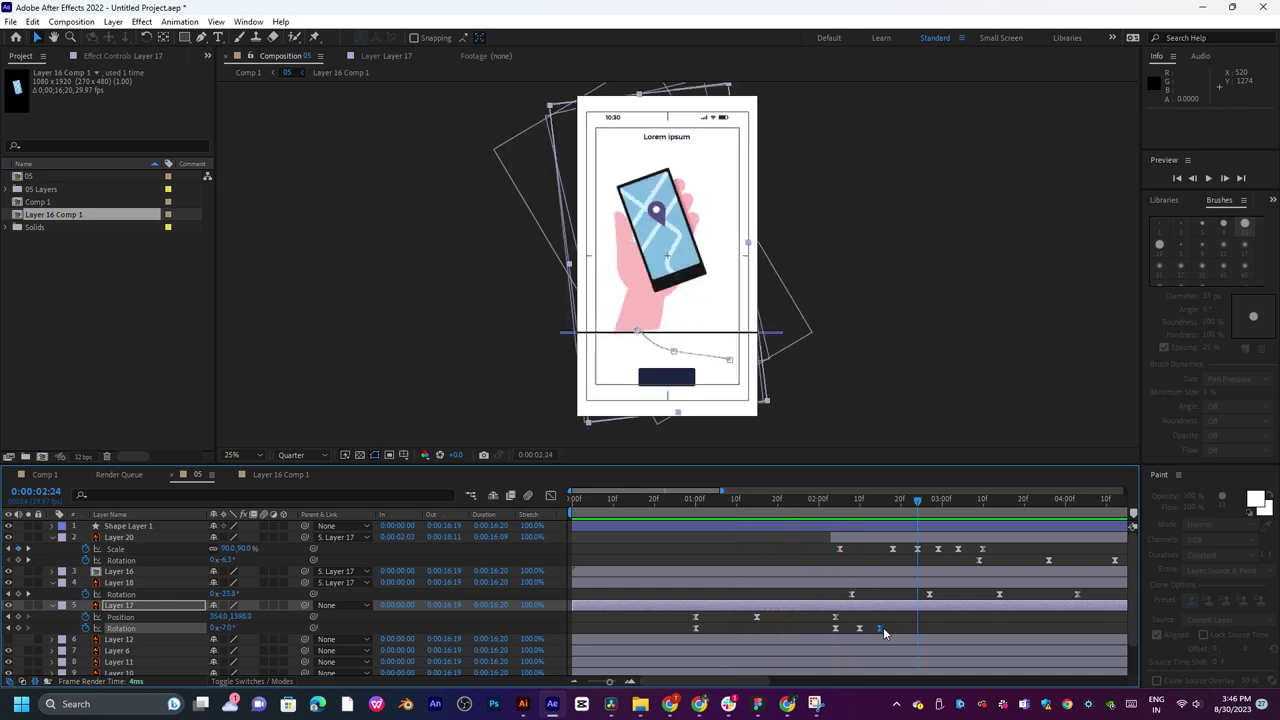
key("ctrl+z")
Set Layer 17's Y position to 1400 at the 0;00;02;04 keyframe and preview the entrance.
left_click(855, 513)
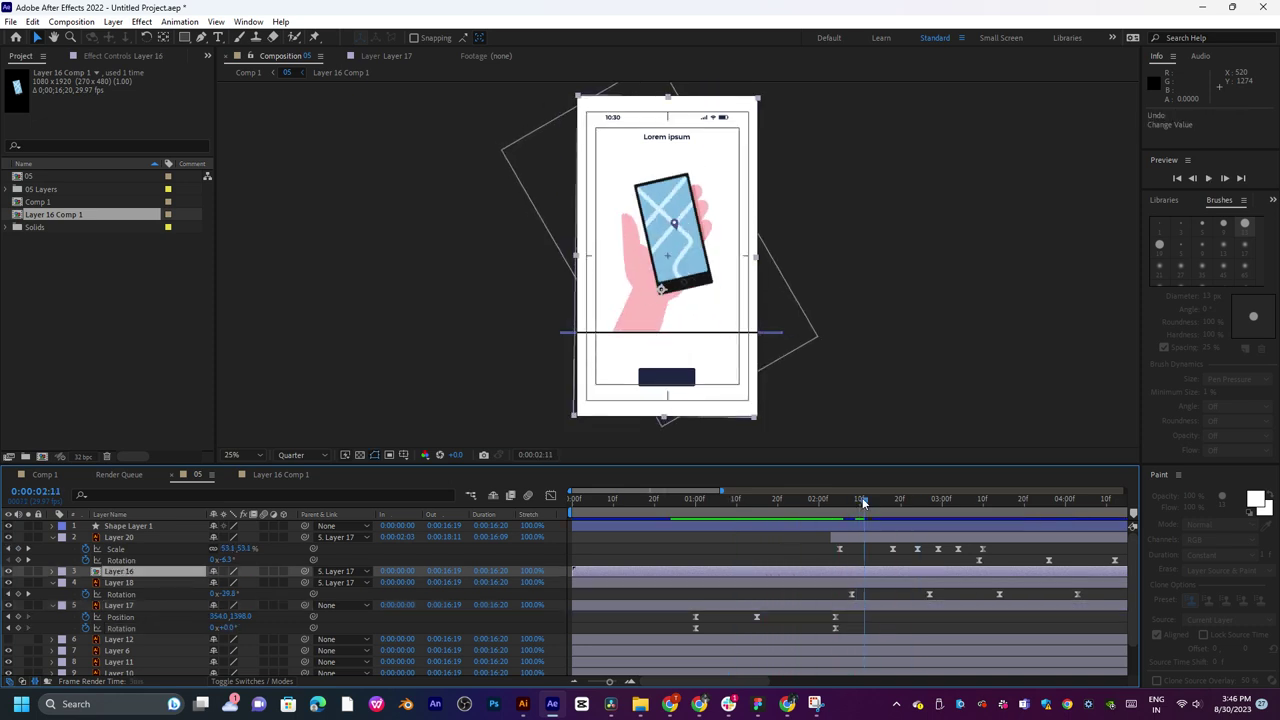
left_click(862, 498)
left_click(838, 508)
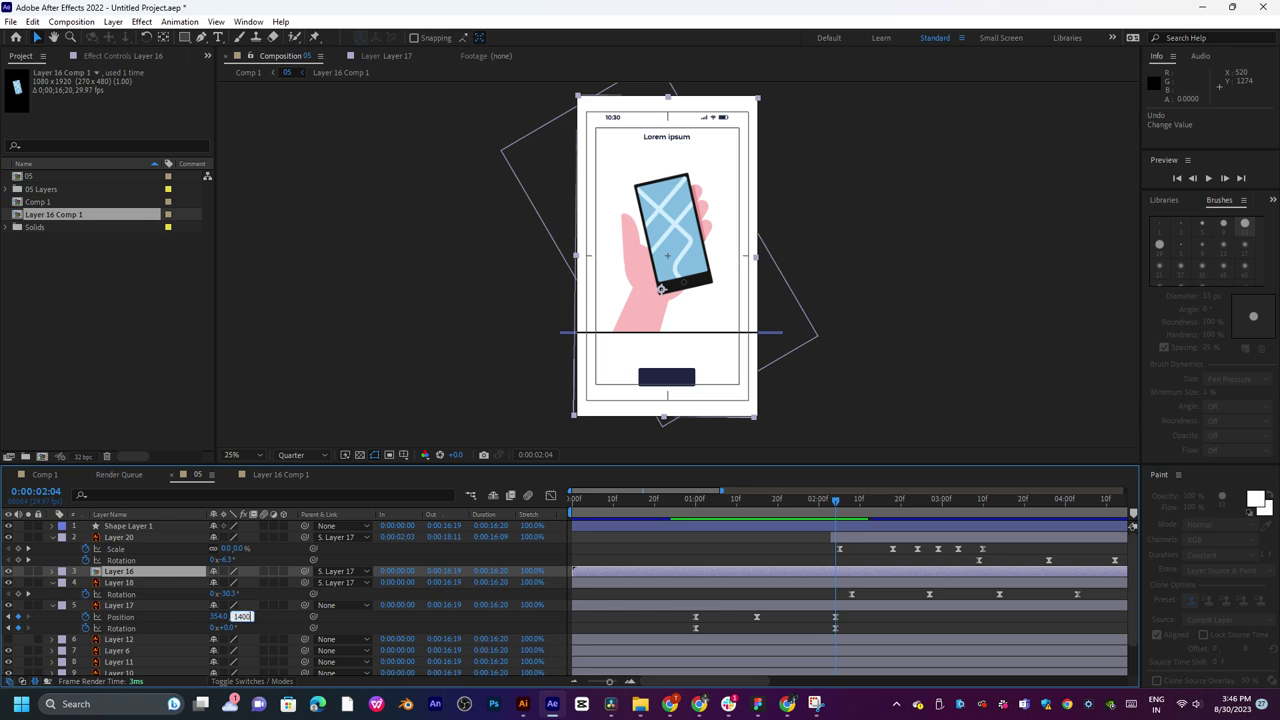
key("Return")
key("space")
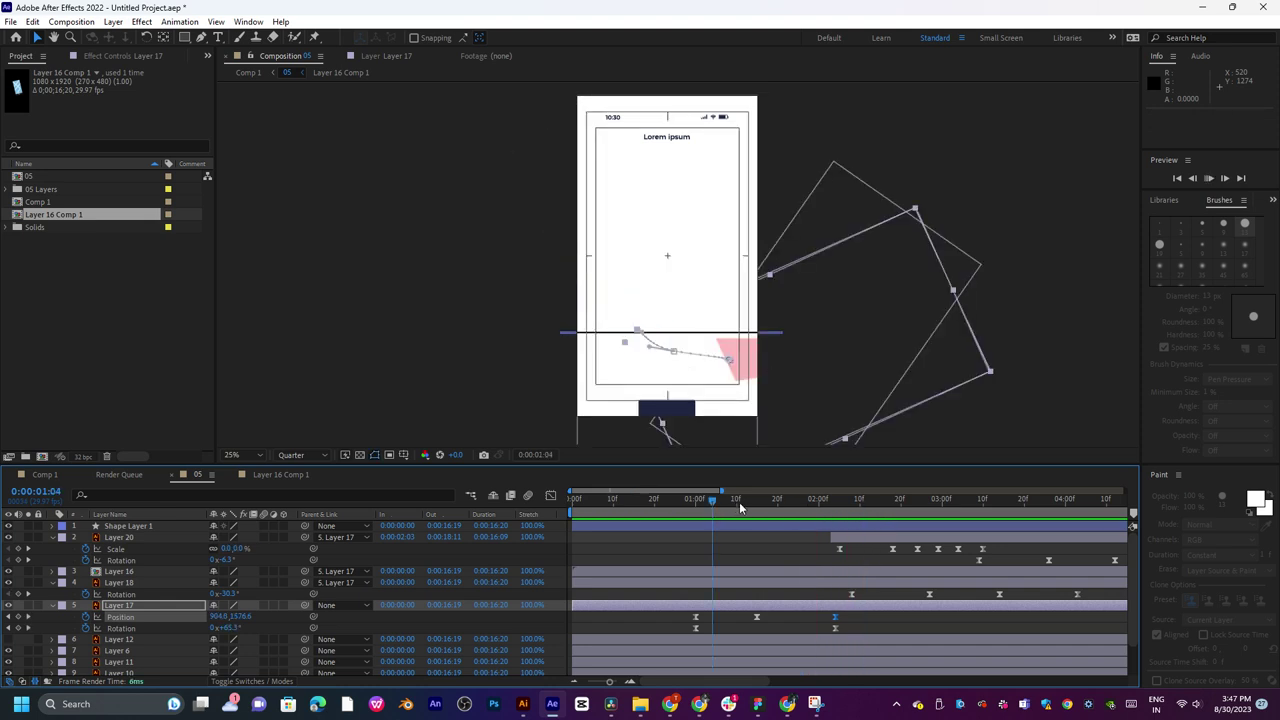
Try raising the hand with a new Layer 17 Position keyframe at 0;00;02;12, preview it, and undo it.
left_click(867, 501)
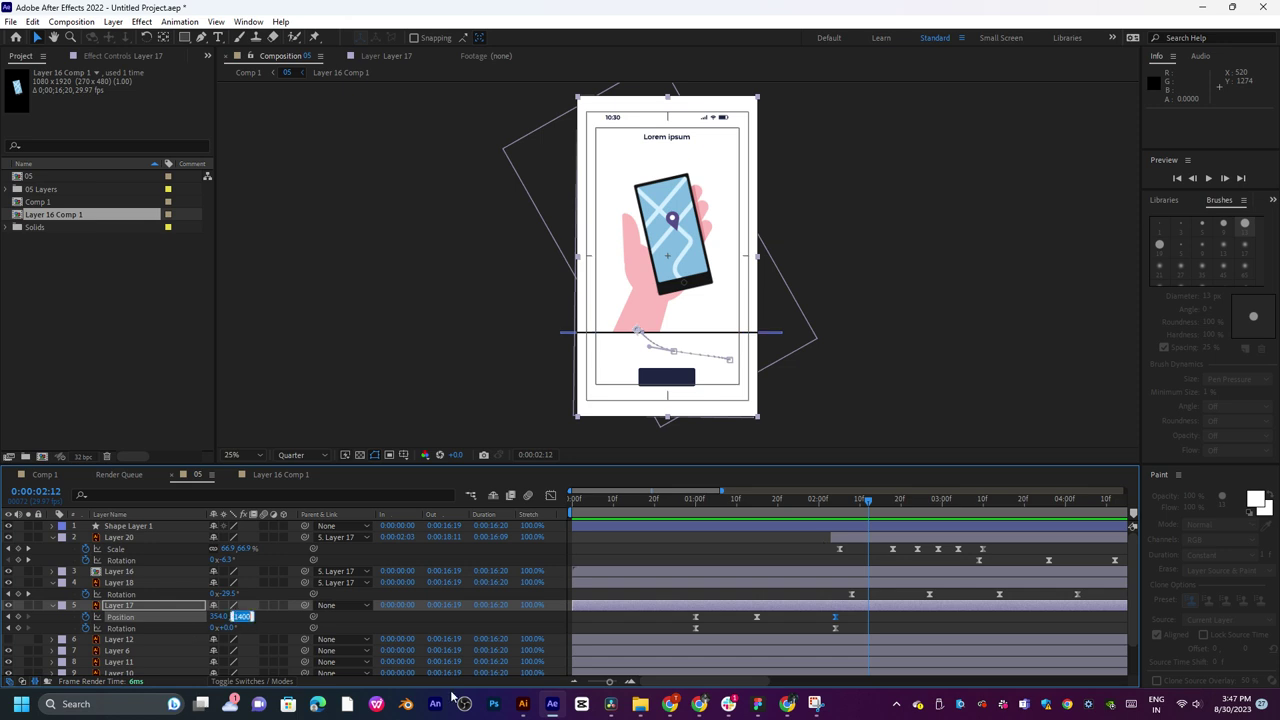
key("Return")
left_click(823, 501)
key("space")
left_click_drag(850, 502, 861, 503)
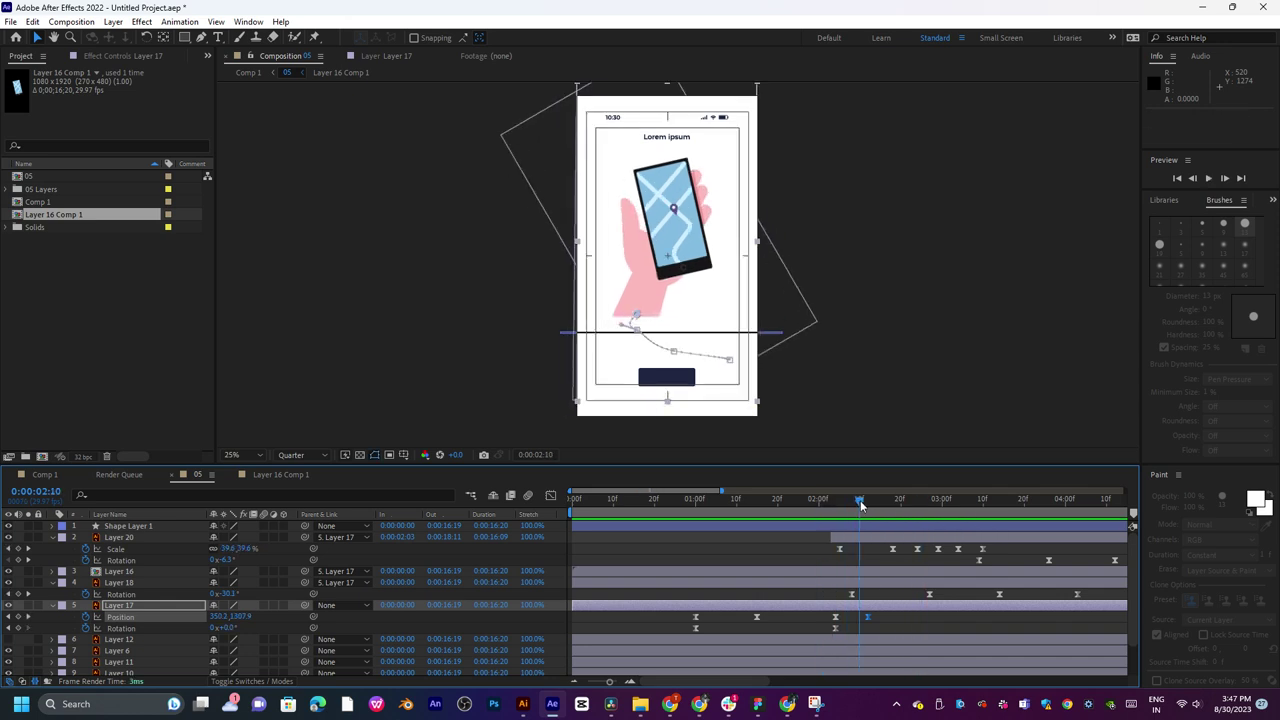
key("ctrl+z")
Add a Layer 17 Rotation keyframe of 8° at 0:00:02:11.
left_click(843, 509)
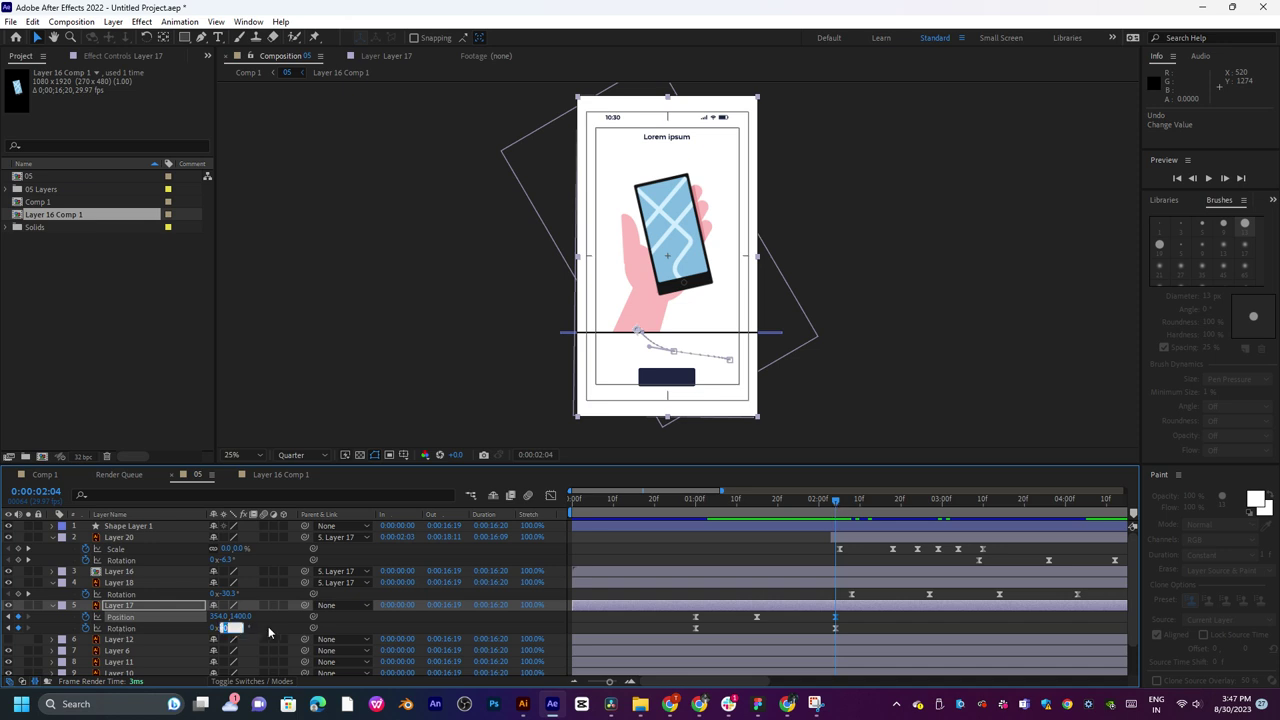
mouse_move(847, 516)
left_mouse_down()
mouse_move(832, 502)
mouse_move(723, 505)
mouse_move(866, 506)
left_mouse_up()
key("space")
left_click(227, 627)
type("2")
key("Return")
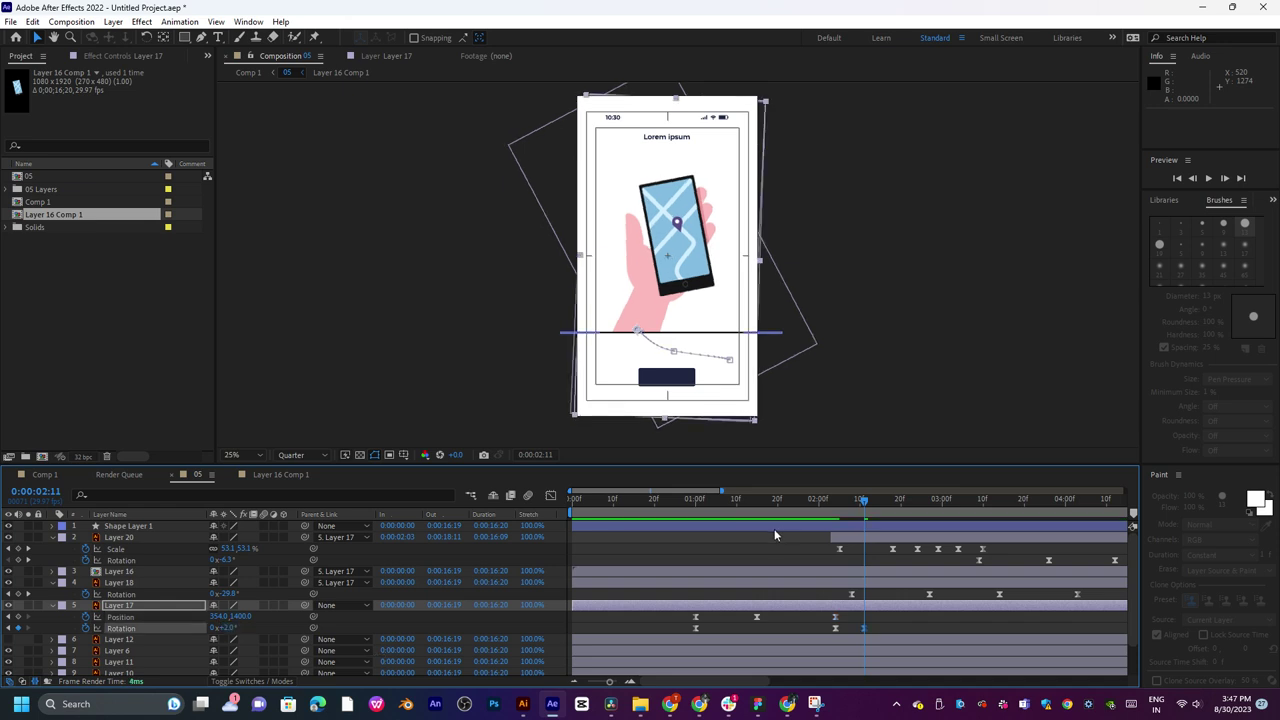
left_click(228, 628)
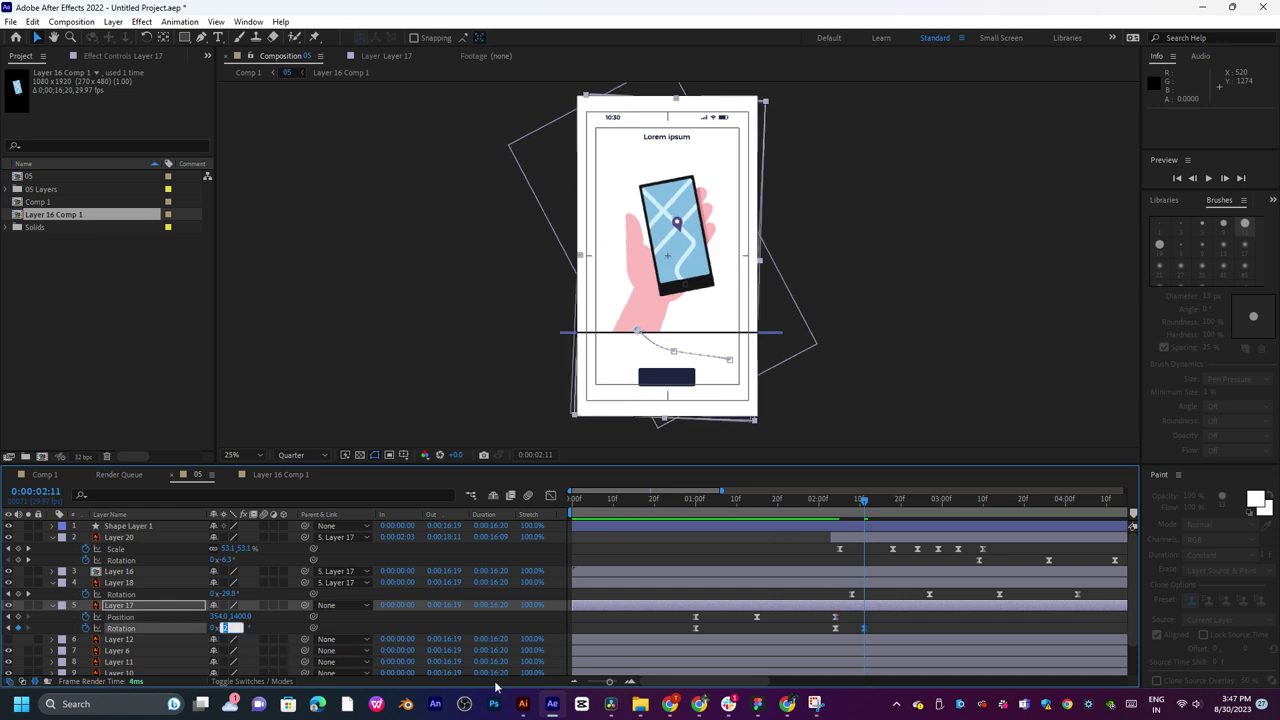
key("Return")
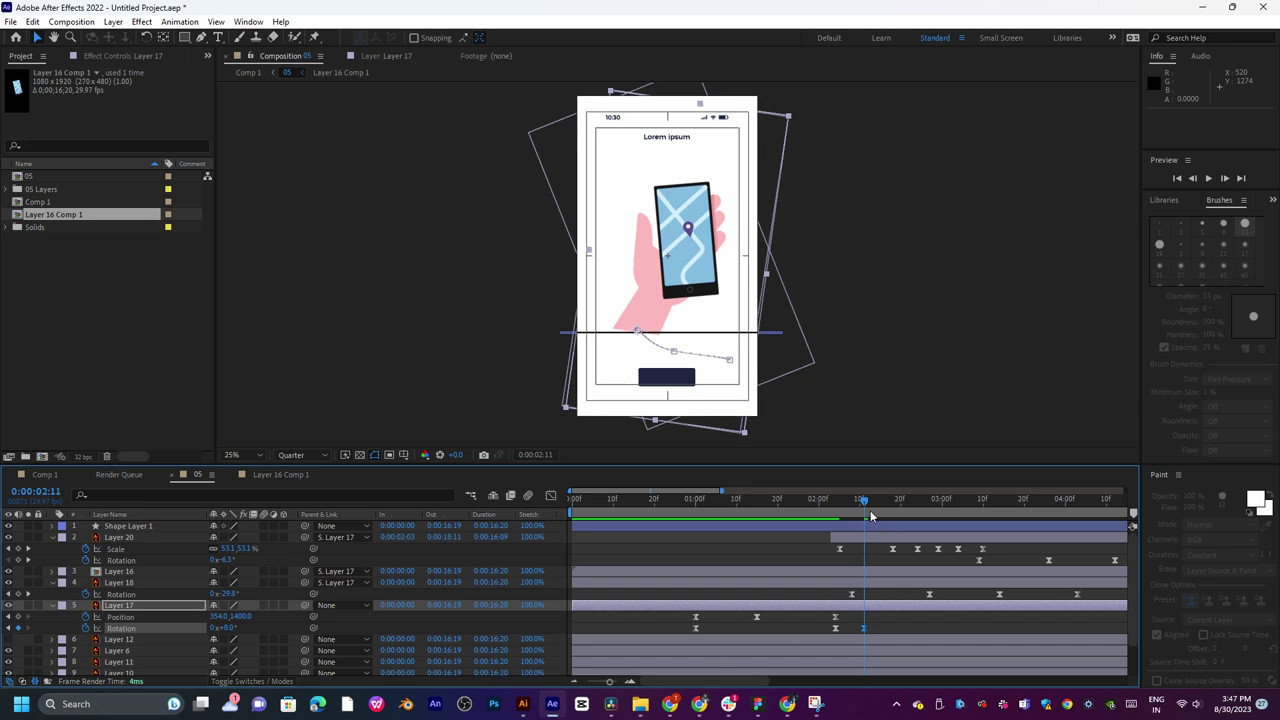
Add Layer 17 Rotation keyframes of -5° at 0:00:02:18 and 3° at 0:00:02:23.
left_click_drag(866, 505, 893, 504)
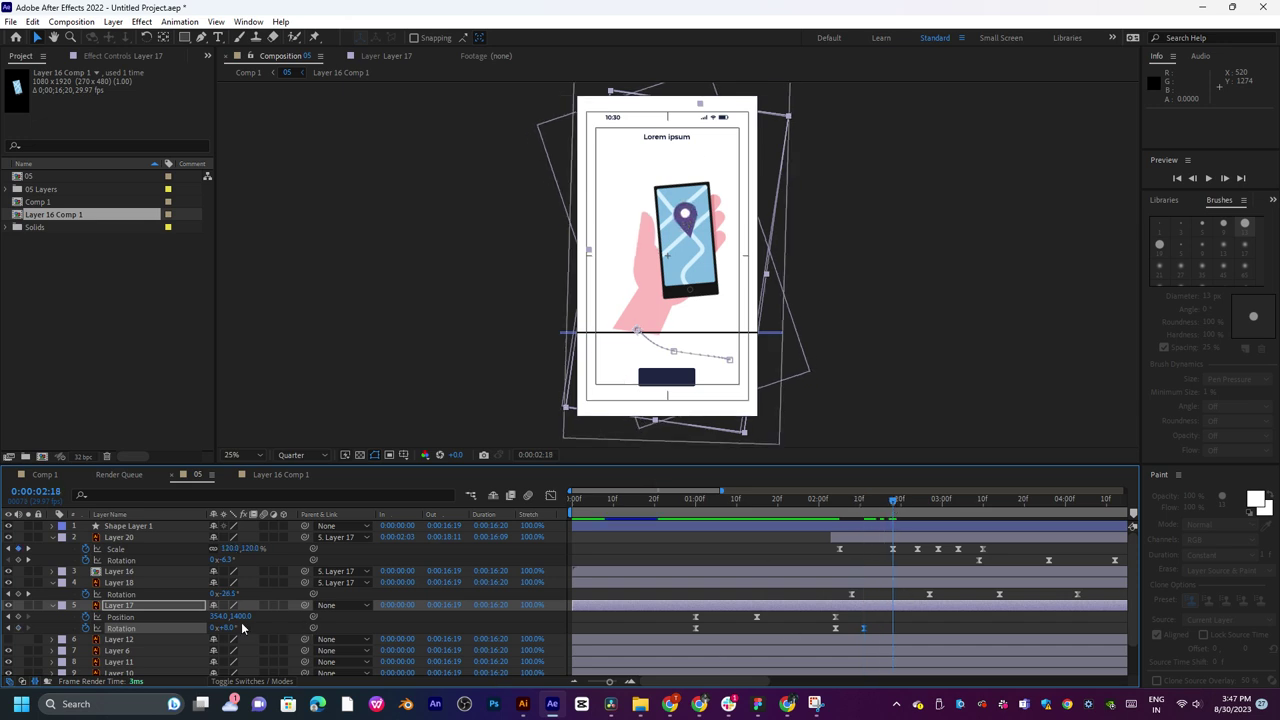
type("-5")
key("Return")
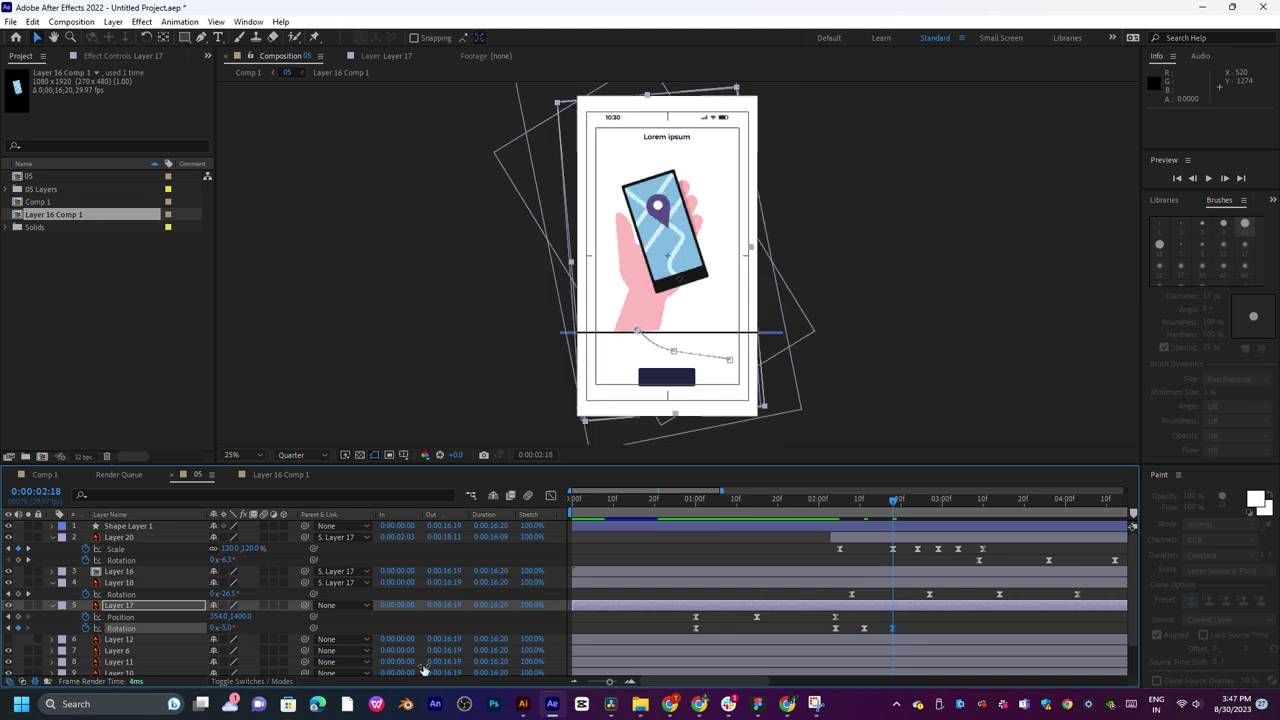
left_click(914, 503)
left_click(229, 628)
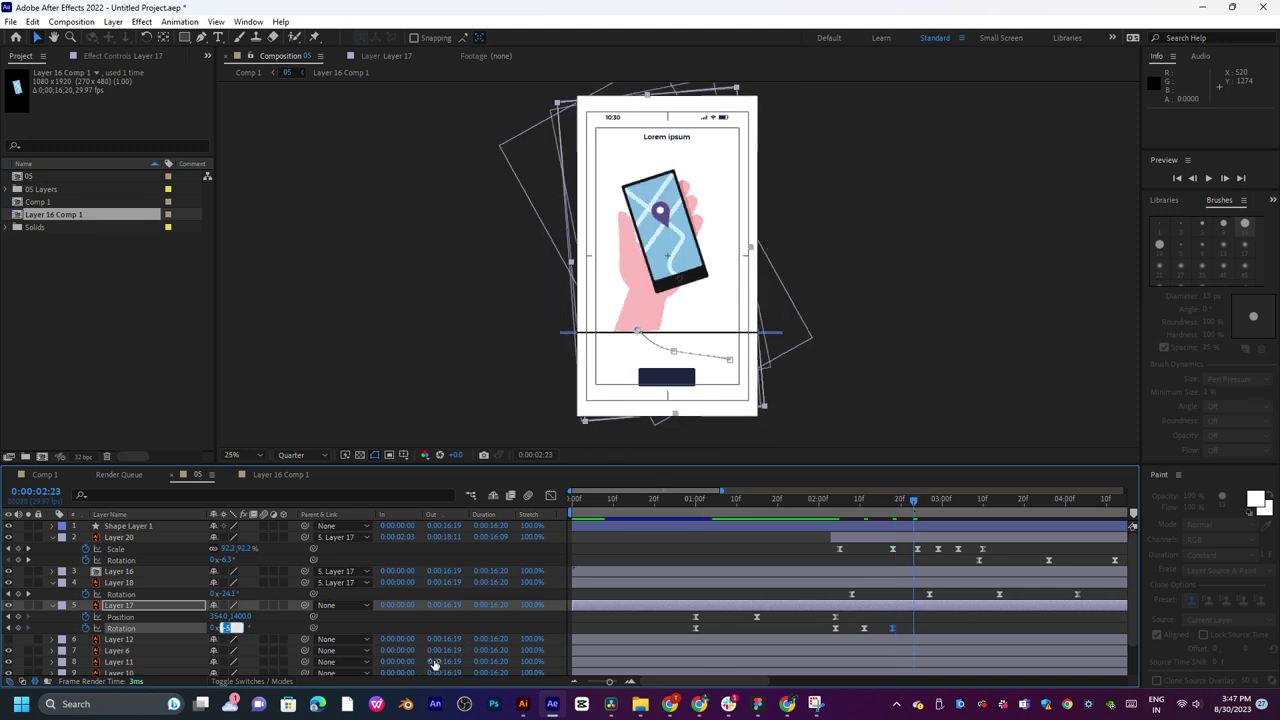
type("3")
key("Return")
Add a Layer 17 Rotation keyframe of 0° at 0:00:02:28 and preview the hand's wobble.
left_click(934, 500)
left_click(229, 628)
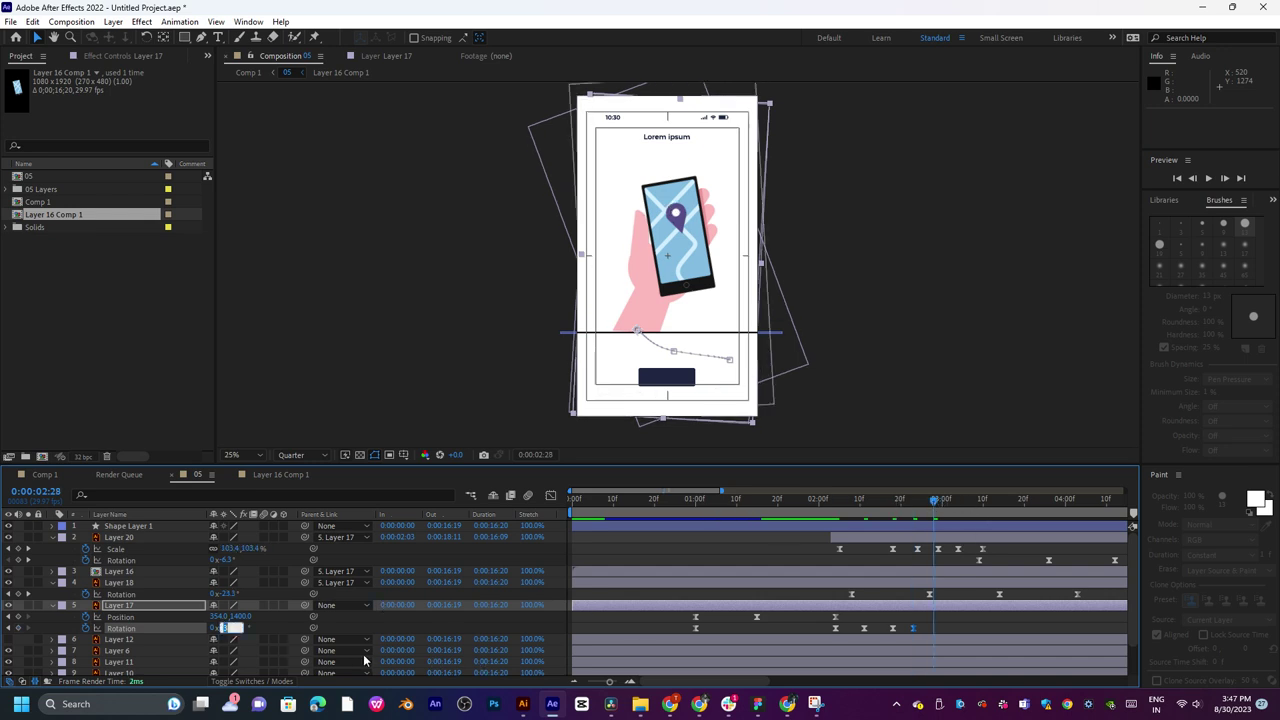
type("0")
key("Return")
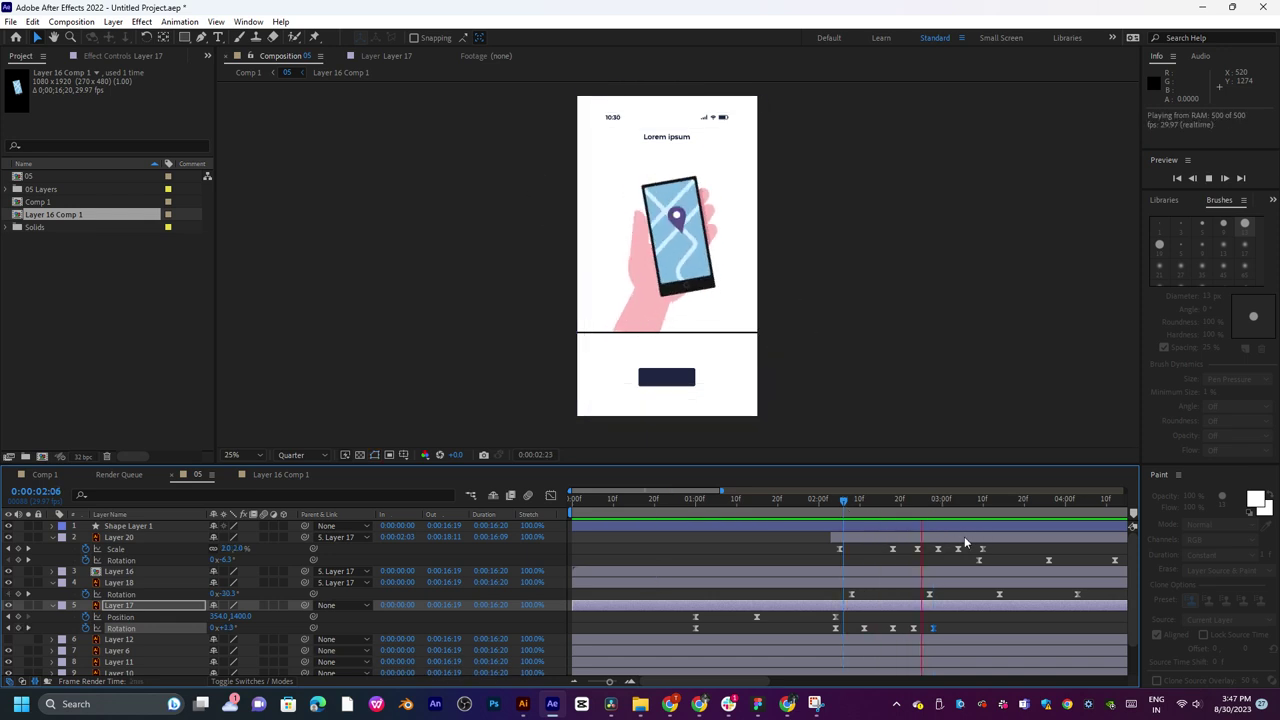
left_click(785, 511)
key("space")
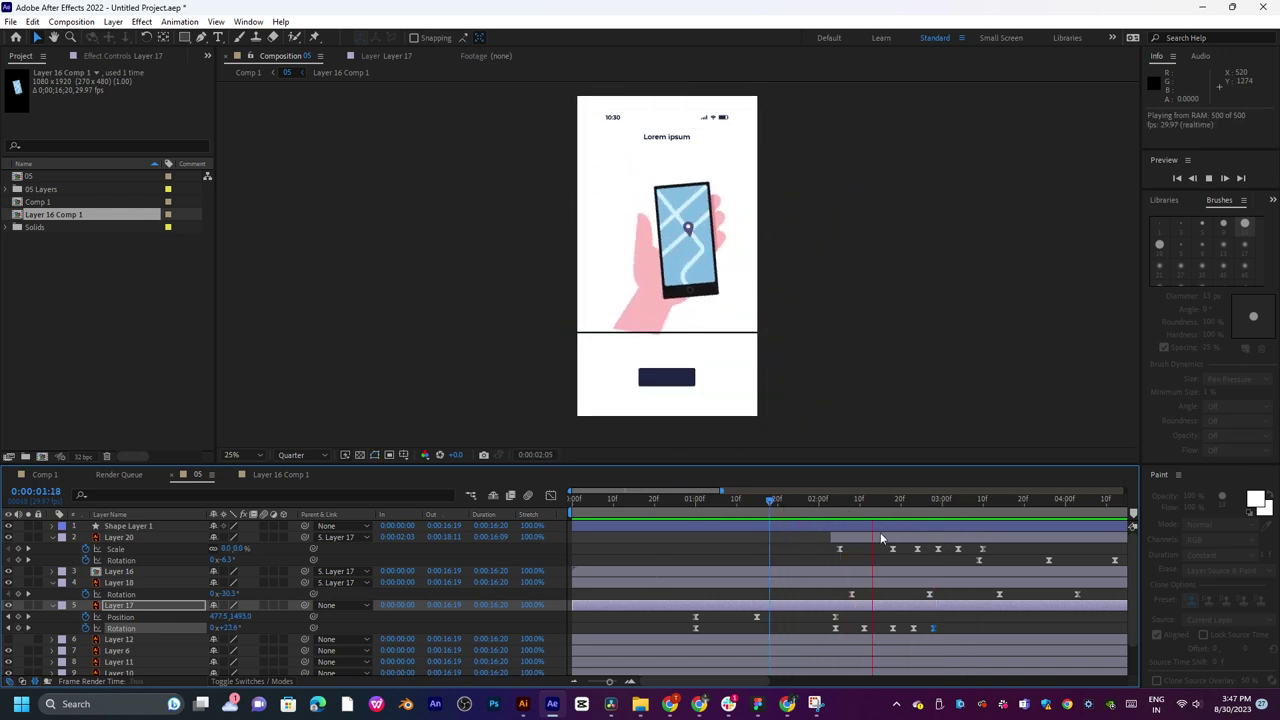
Move Layer 17's Rotation keyframe at 0:00:02:04 to 0:00:01:28 and the 8° keyframe to 0:00:02:08, previewing the motion.
key("space")
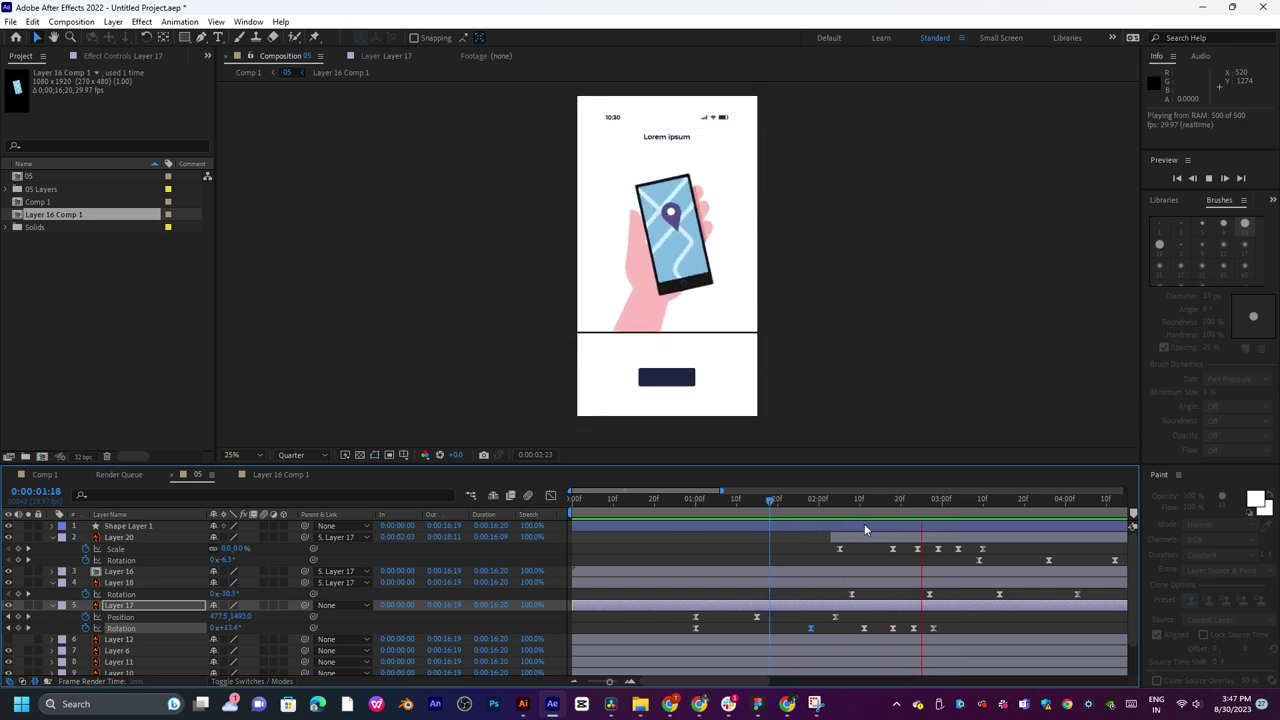
key("space")
left_click(855, 628)
left_click_drag(855, 628, 851, 628)
key("space")
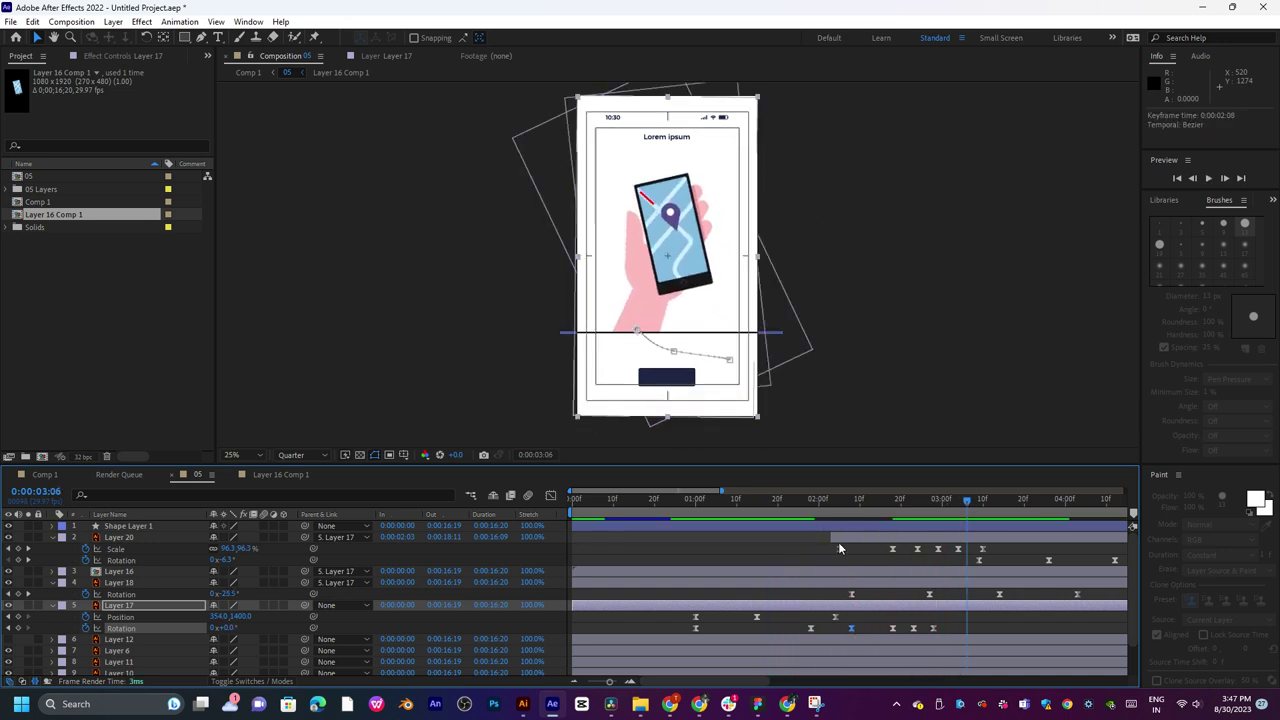
left_click_drag(810, 505, 784, 516)
key("space")
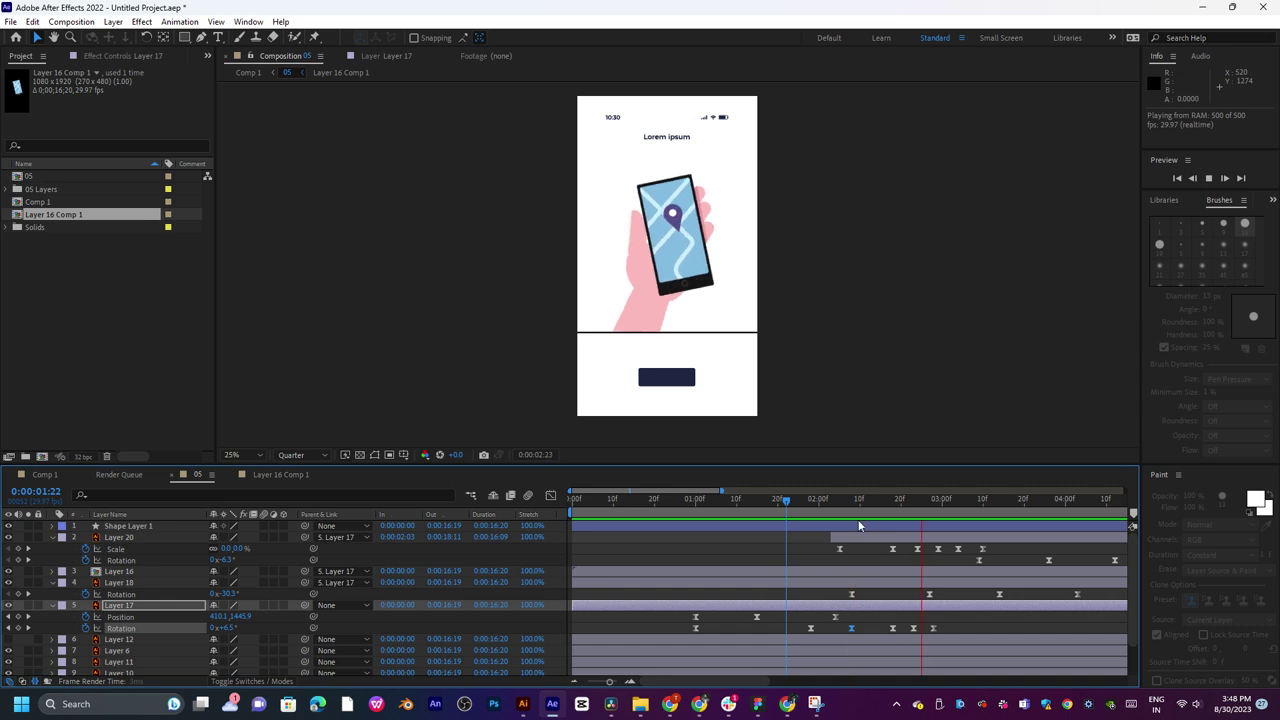
Set Layer 17's Y position to 1420 at the 0:00:02:04 keyframe and preview the entrance.
left_click(850, 498)
left_click_drag(850, 499, 836, 505)
left_click_drag(240, 616, 258, 615)
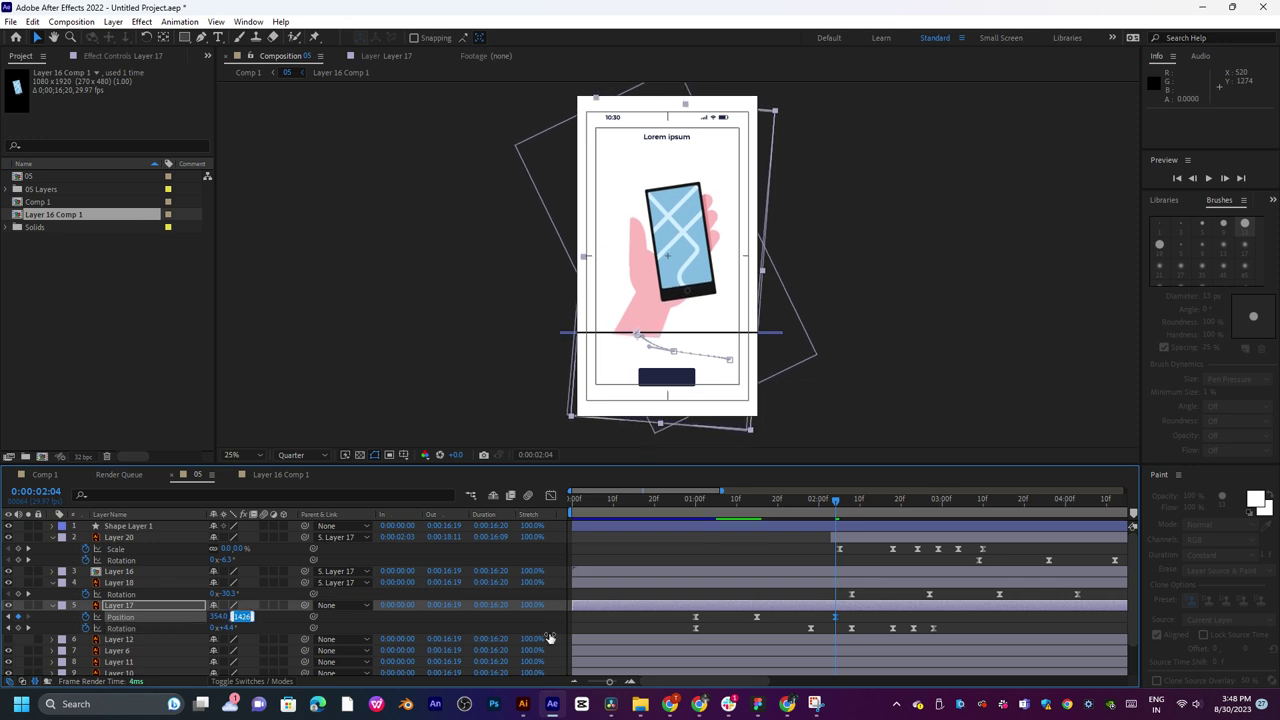
key("Return")
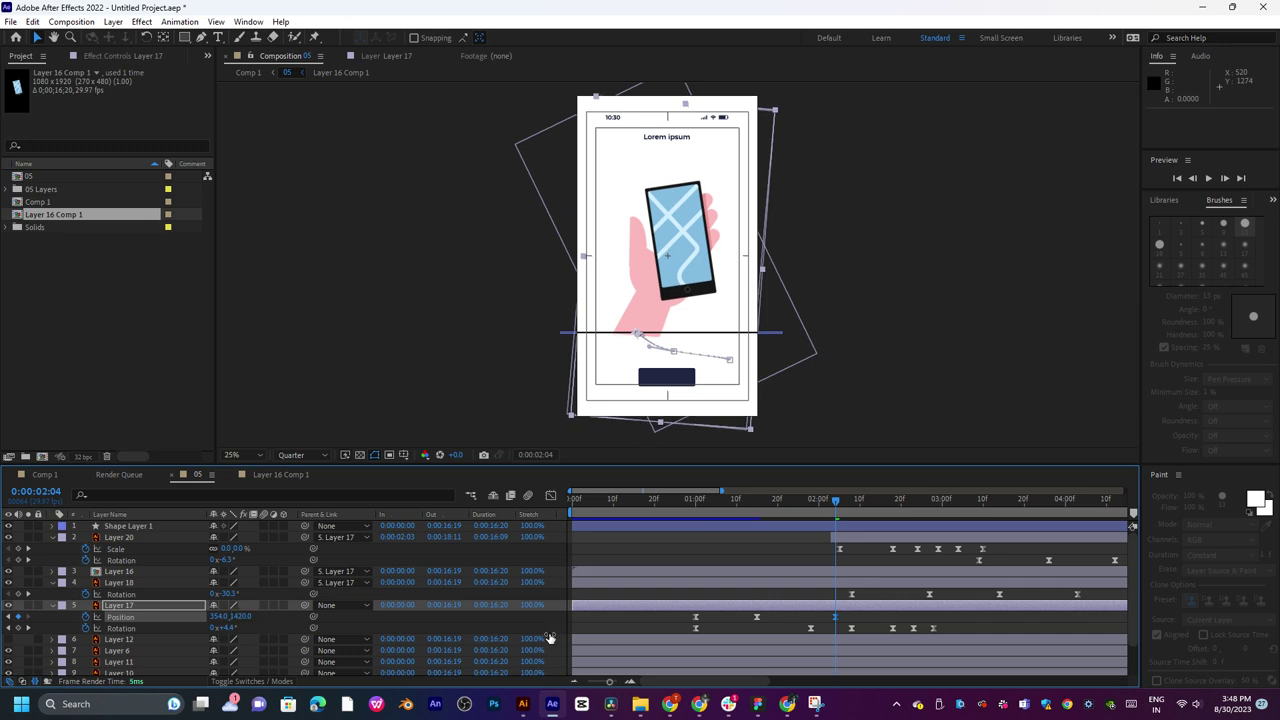
key("space")
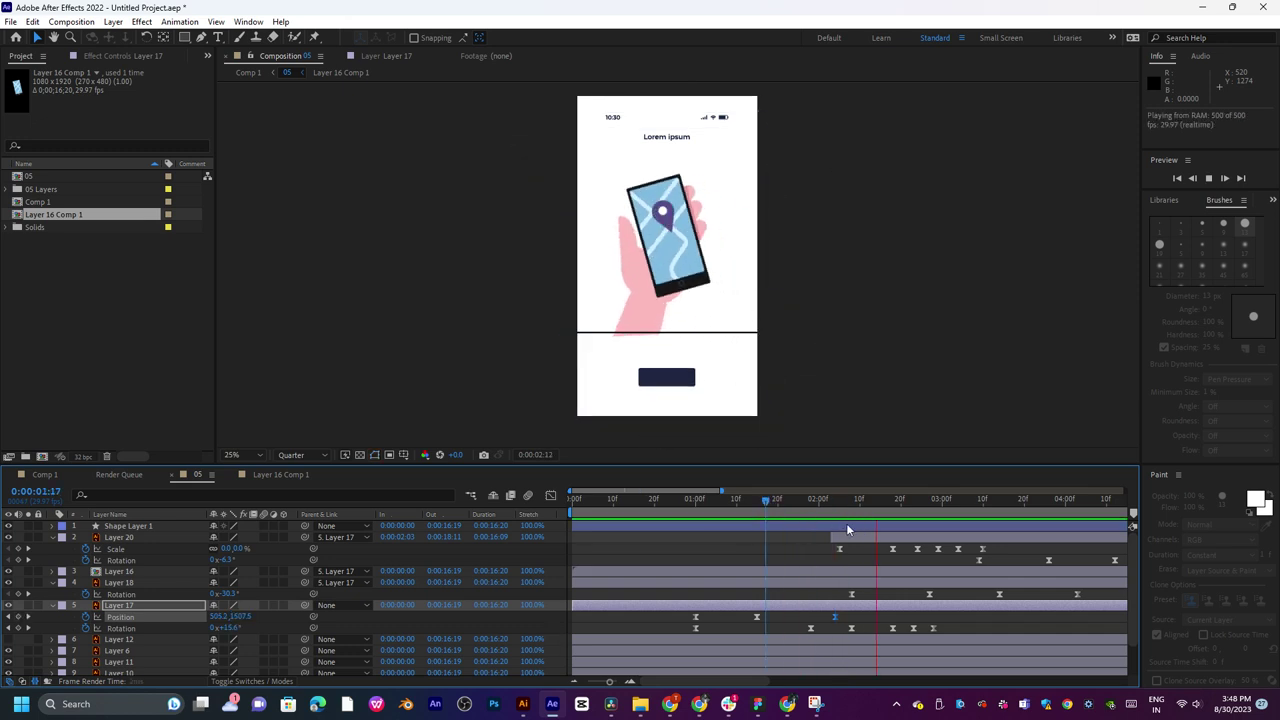
left_click_drag(857, 500, 786, 501)
key("space")
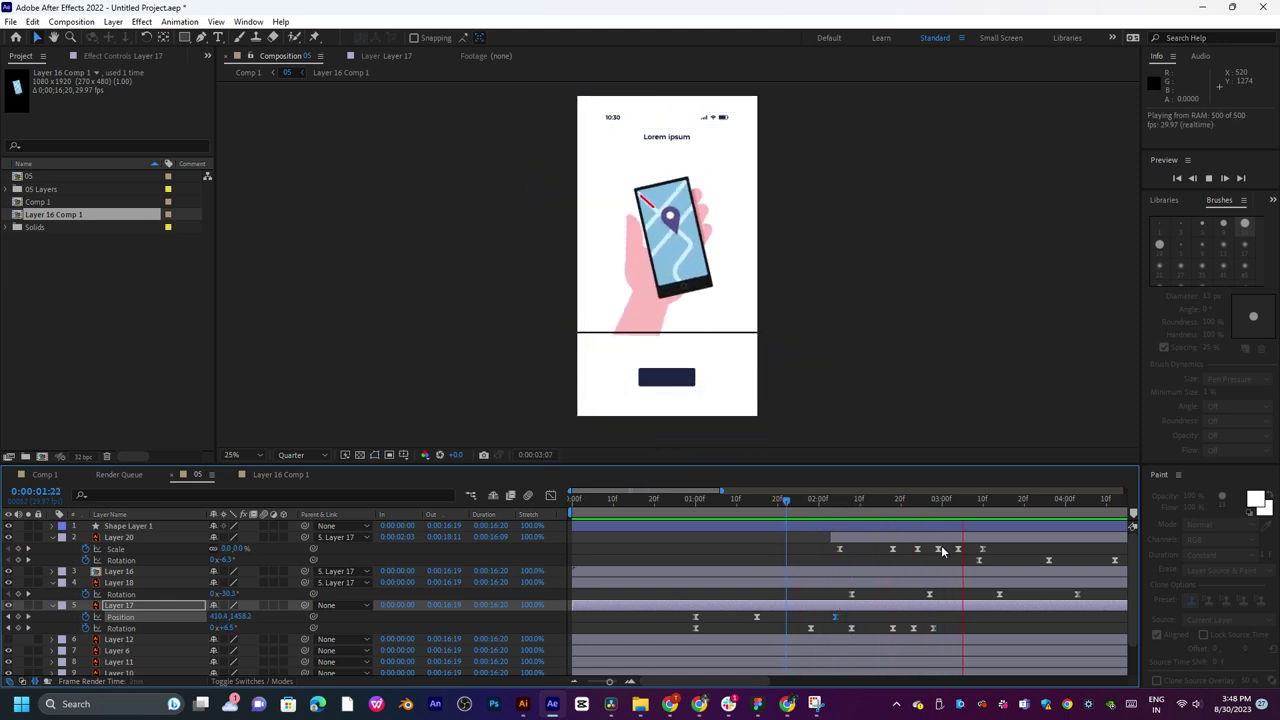
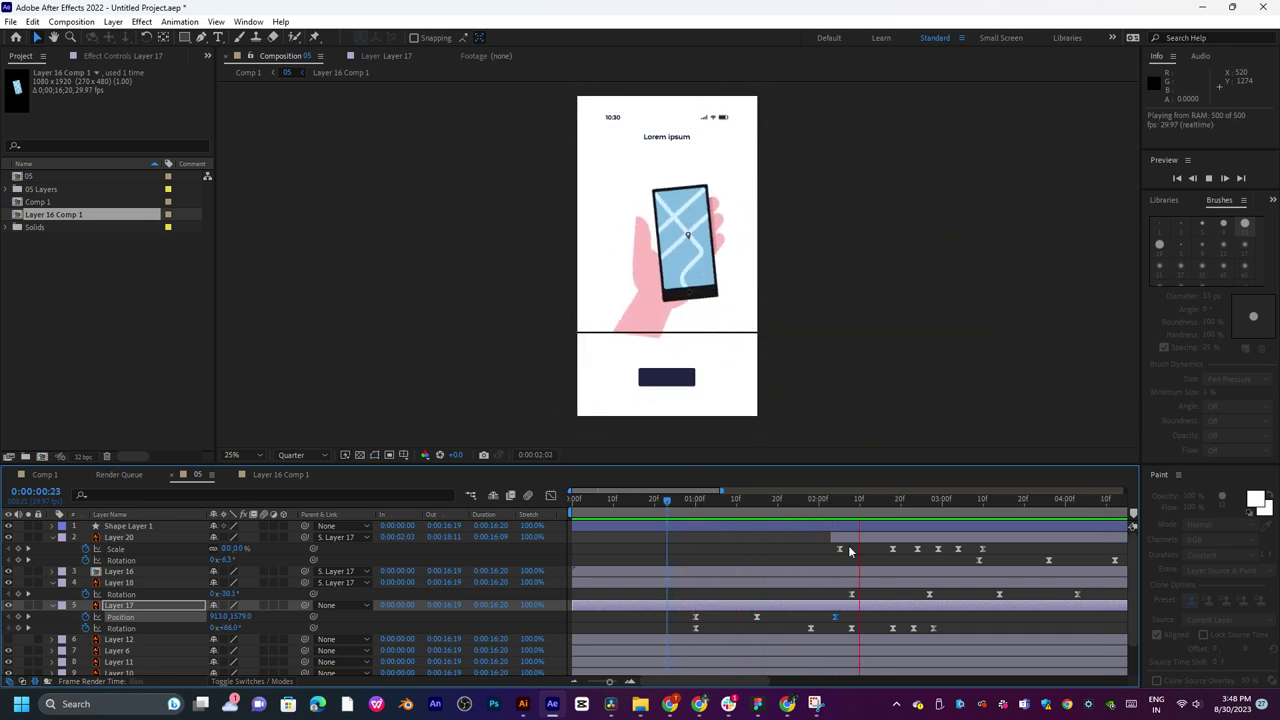
key("space")
Retime Layer 17's last three Rotation keyframes to 0:00:02:19, about 0:00:02:26 and about 0:00:03:03, and try 4° on the first of them.
mouse_move(935, 628)
left_mouse_down()
mouse_move(955, 631)
mouse_move(925, 628)
left_mouse_up()
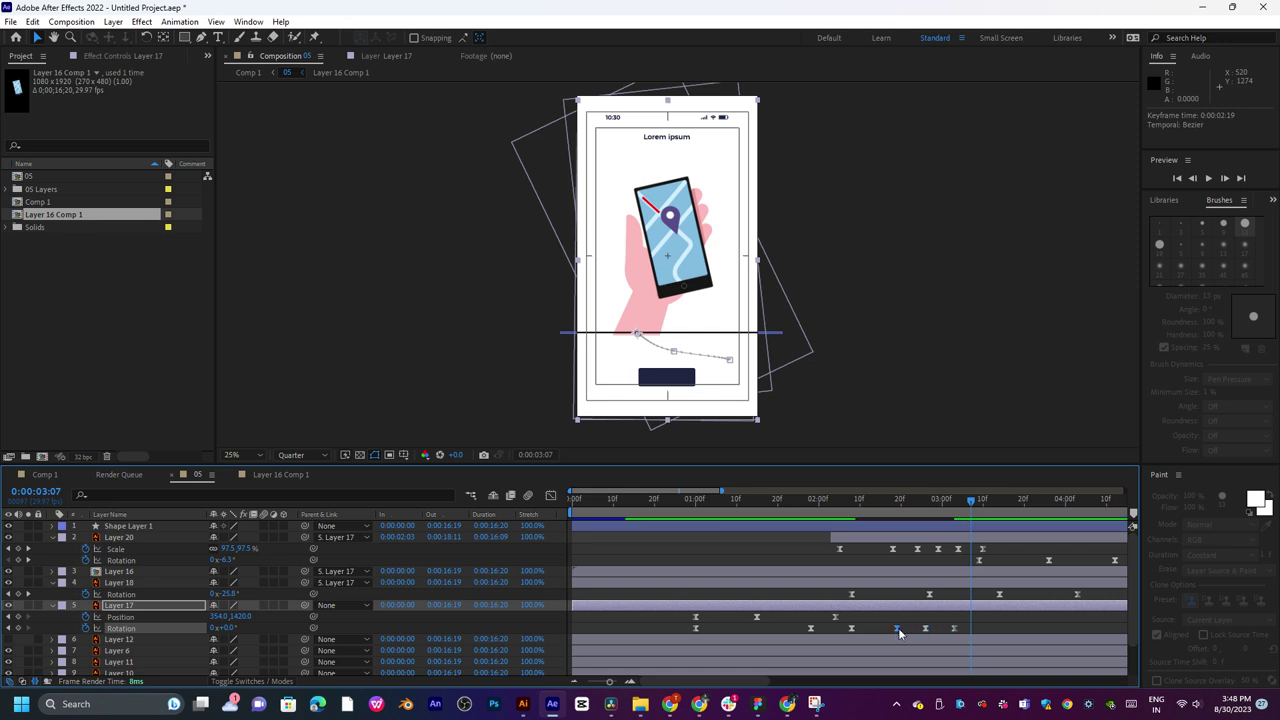
left_click_drag(853, 505, 897, 505)
left_click(226, 628)
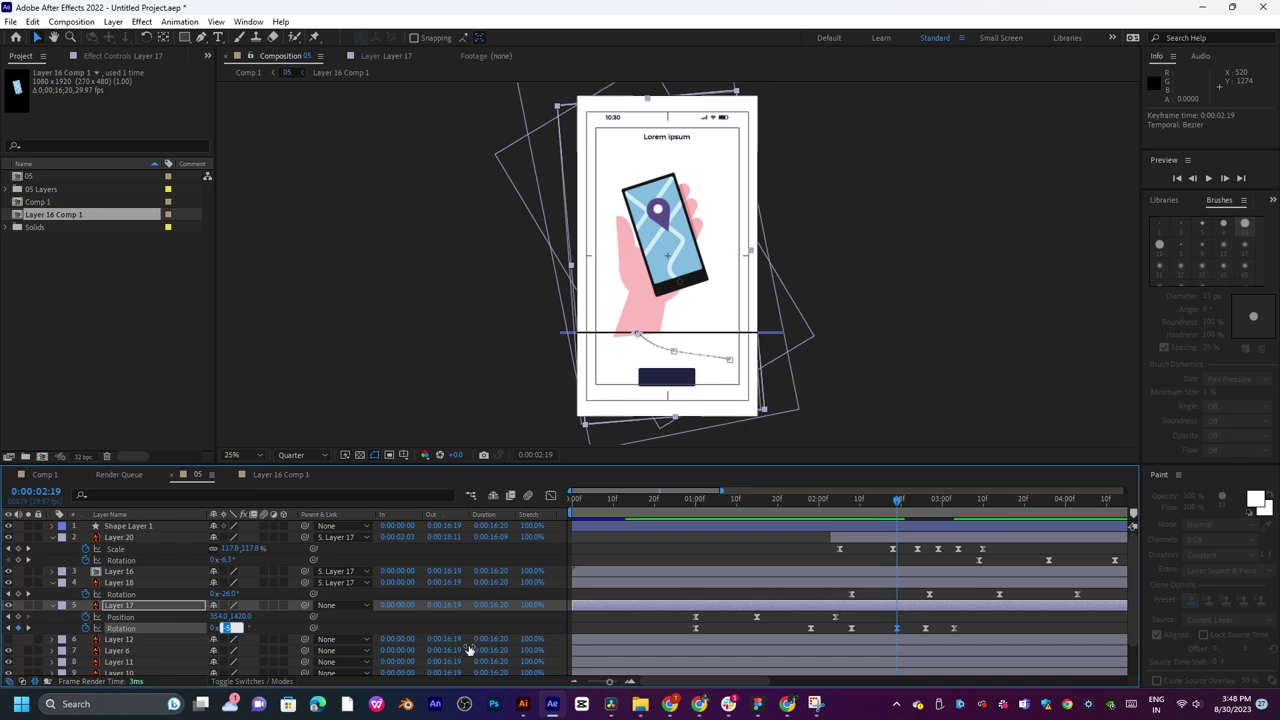
type("4")
key("Return")
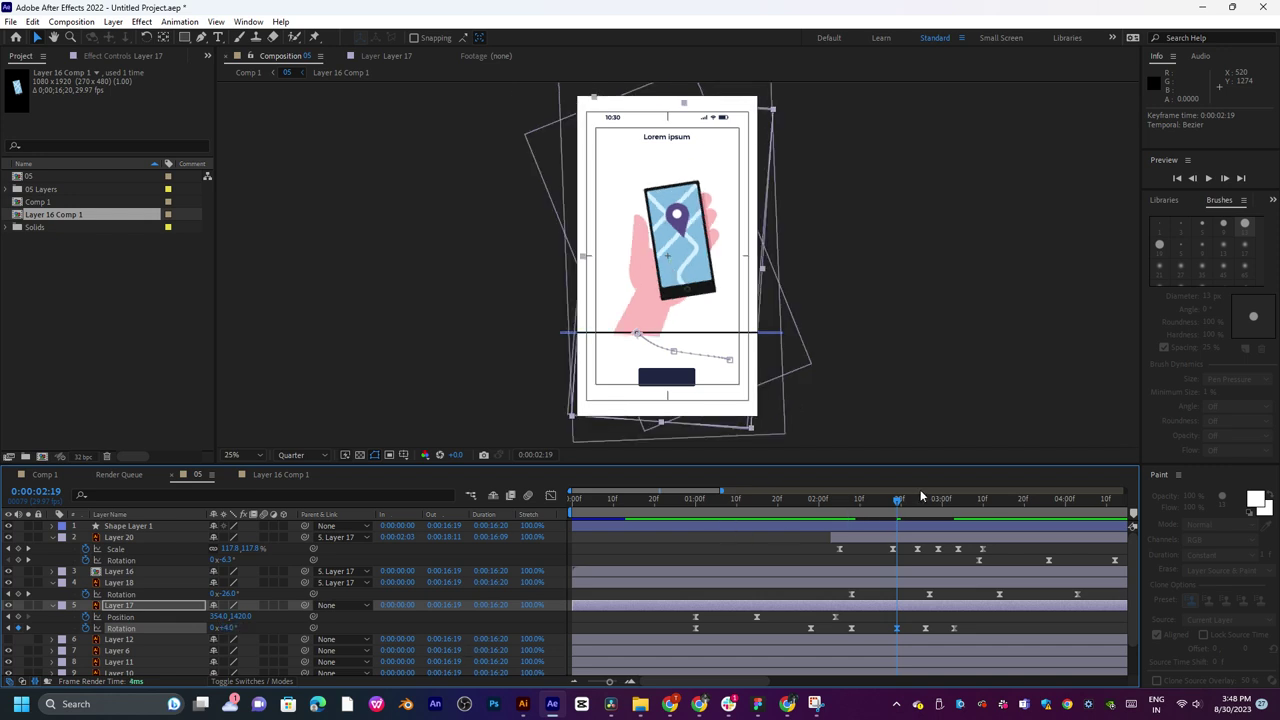
key("space")
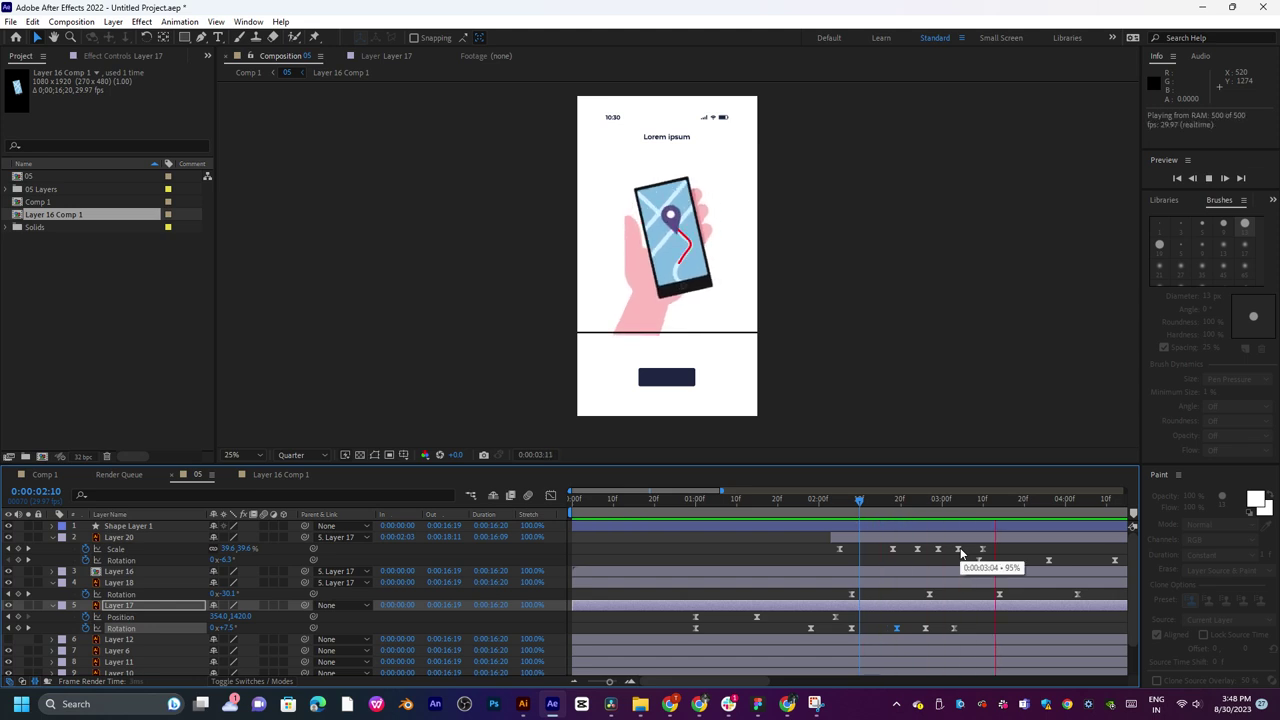
key("space")
Set Layer 17's Rotation to -4° at the 0:00:02:19 keyframe and preview the wobble.
left_click_drag(894, 505, 897, 505)
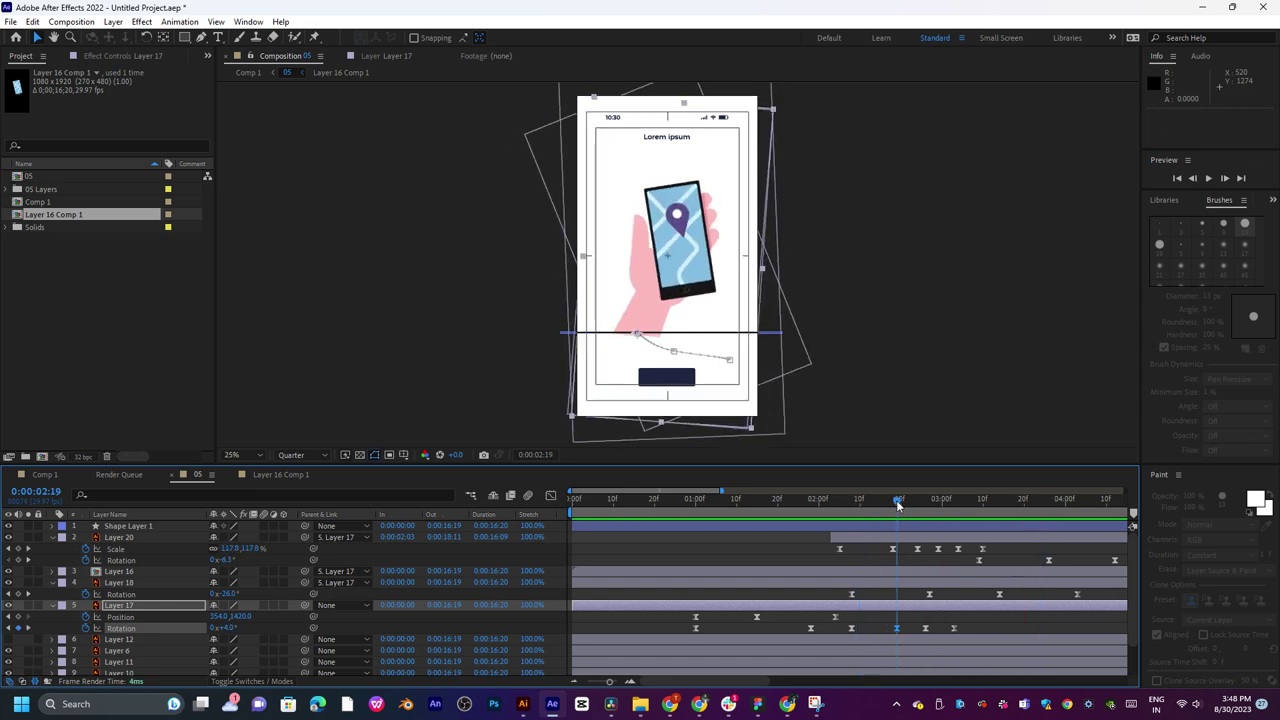
left_click(226, 628)
type("-4")
key("Return")
left_click(845, 499)
key("space")
left_click(778, 499)
key("space")
Examine up close how the wrist's lower edge meets the horizontal line around 0:00:01:29 to 0:00:02:04, skipping the break reminder.
left_click_drag(832, 499, 812, 534)
scroll(652, 362, "up", 3)
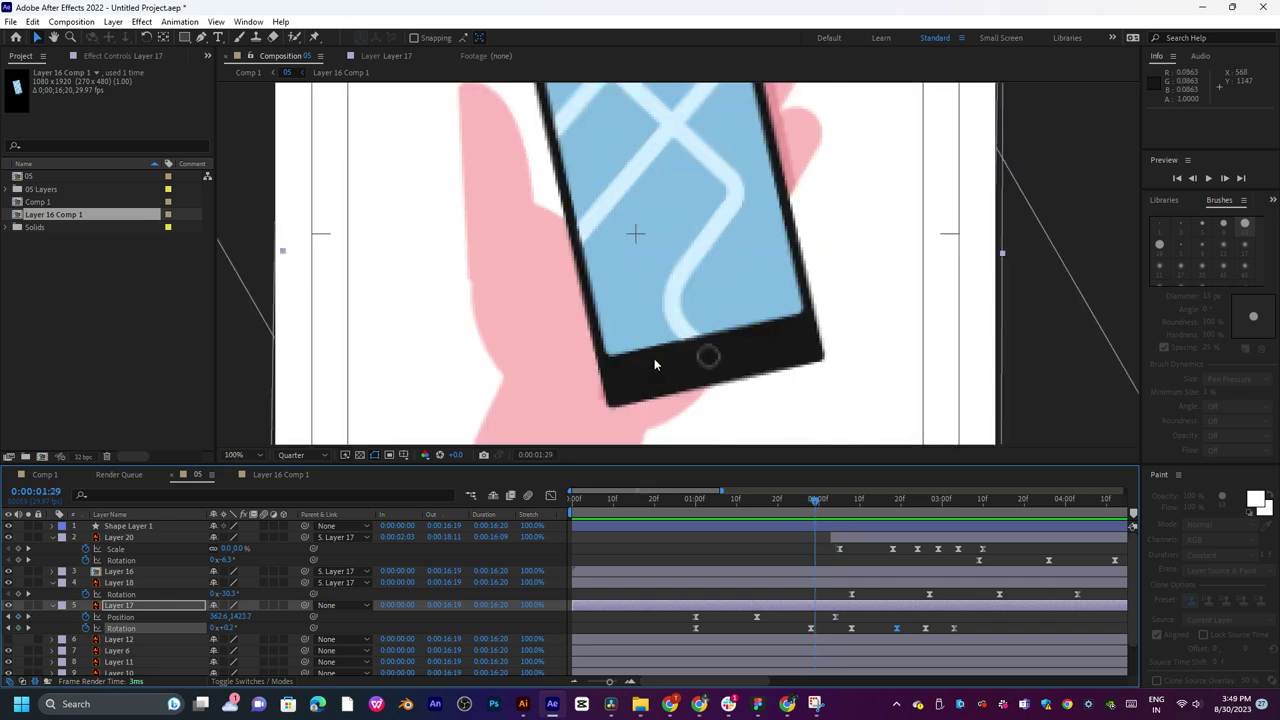
left_click_drag(658, 368, 688, 186)
left_click_drag(663, 335, 690, 243)
scroll(689, 243, "up", 4)
left_click_drag(397, 294, 618, 343)
left_click_drag(525, 316, 583, 343)
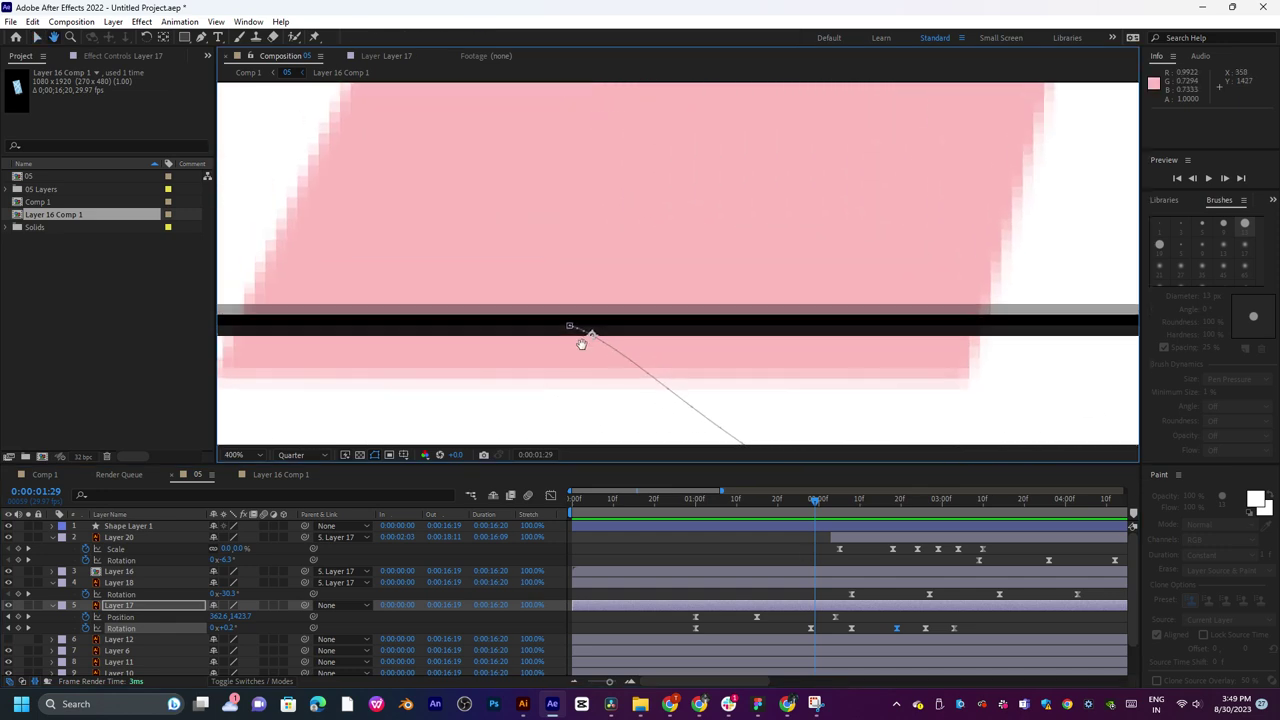
mouse_move(817, 502)
left_mouse_down()
mouse_move(843, 505)
mouse_move(791, 508)
mouse_move(806, 525)
mouse_move(832, 518)
left_mouse_up()
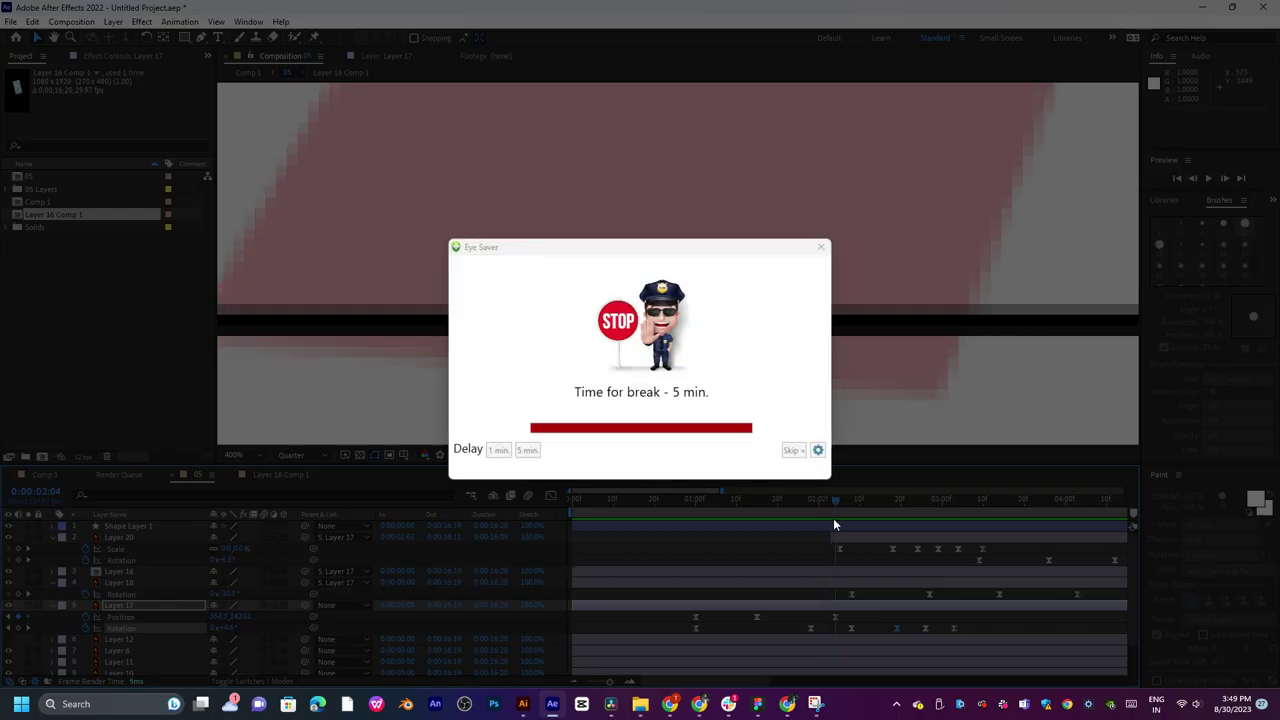
left_click(792, 450)
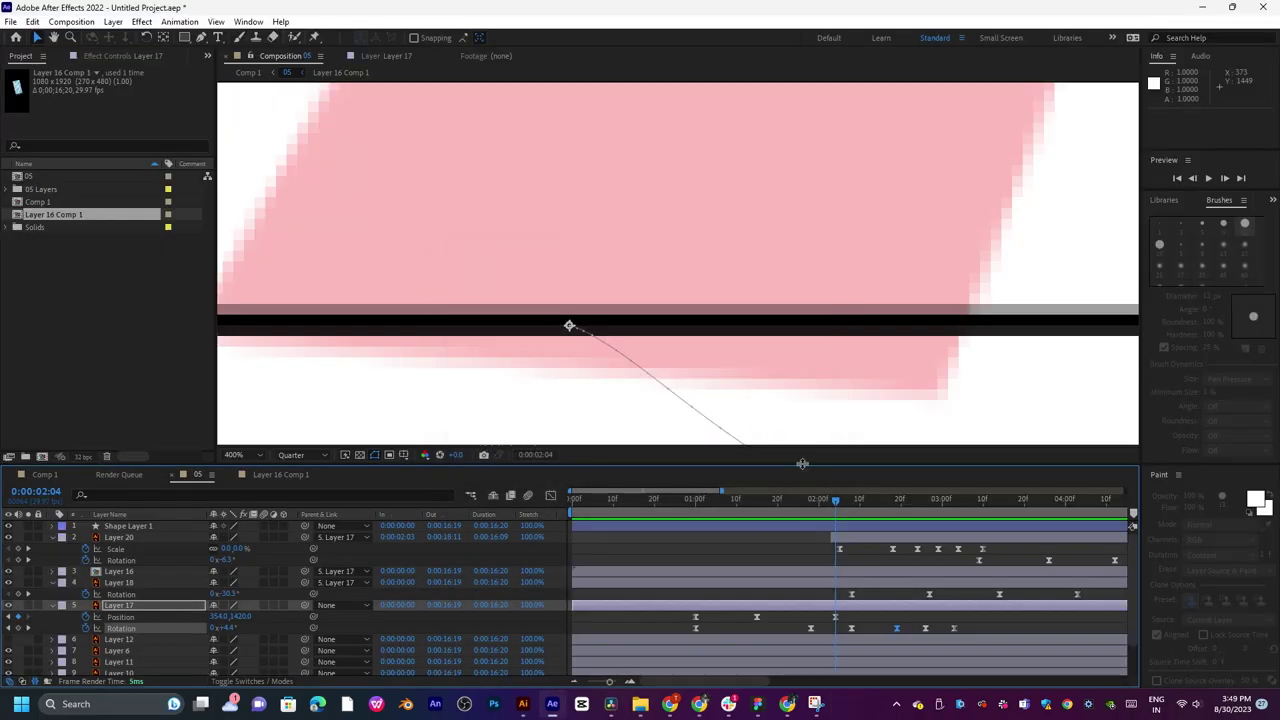
Delete Layer 17's Rotation keyframe at 0:00:01:28 and check the wrist against the horizontal line.
mouse_move(832, 509)
left_mouse_down()
mouse_move(814, 509)
mouse_move(845, 509)
mouse_move(811, 519)
left_mouse_up()
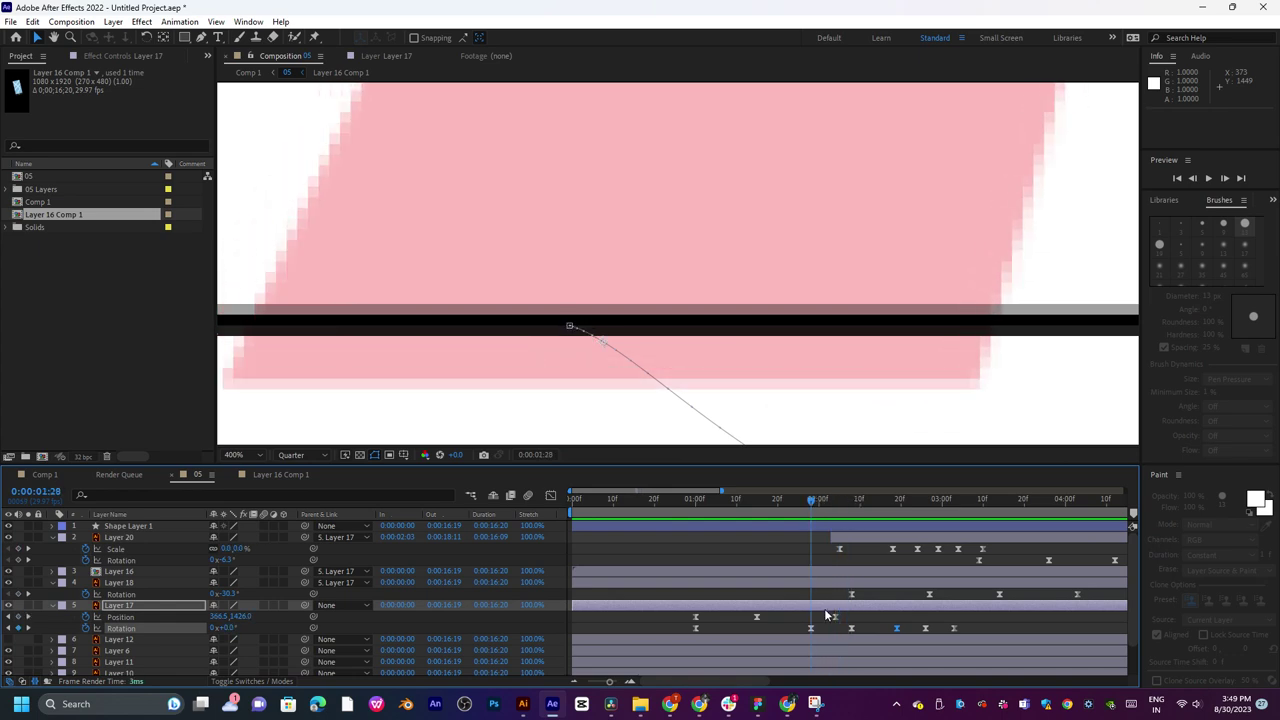
key("Delete")
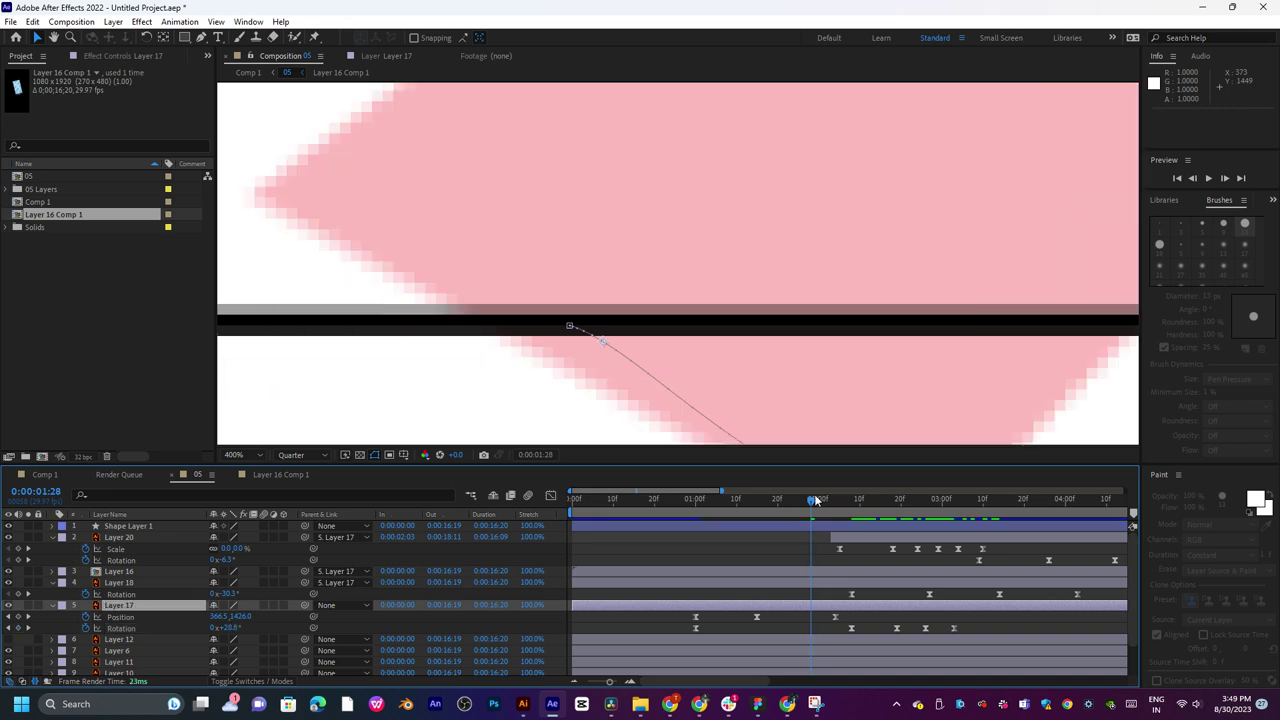
left_click_drag(815, 503, 936, 529)
scroll(871, 283, "down", 2)
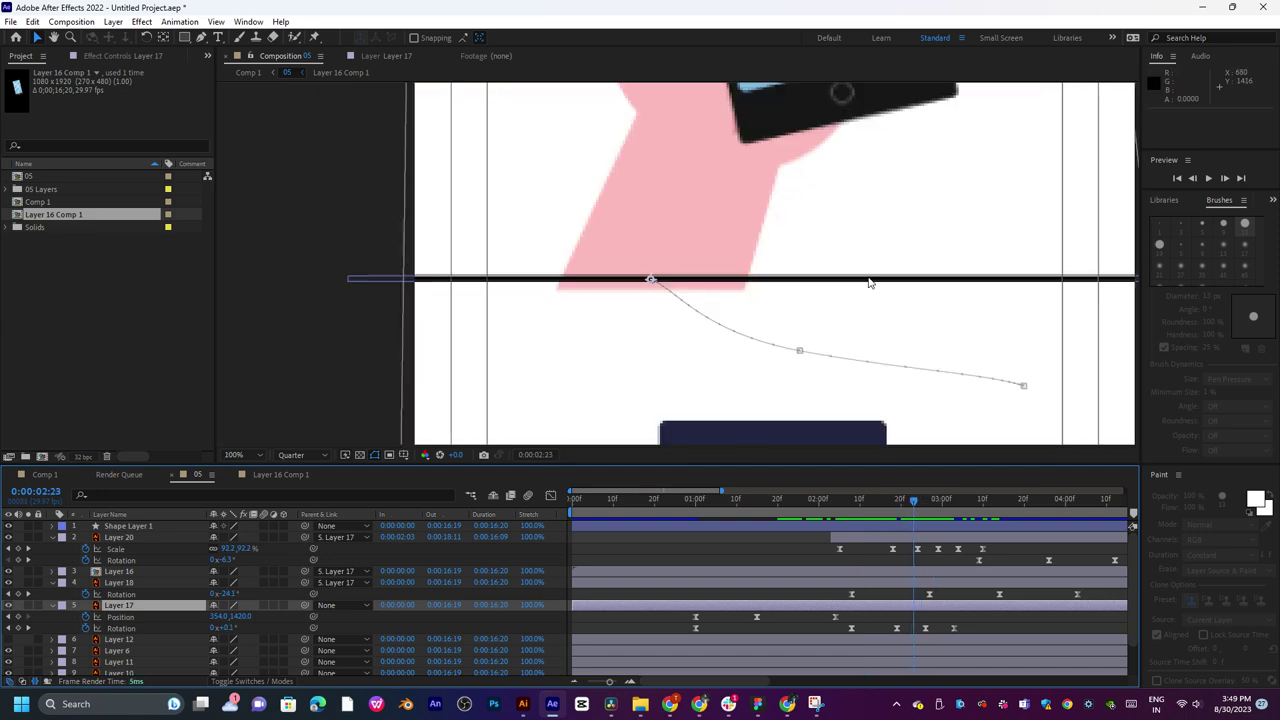
left_click_drag(829, 237, 793, 375)
scroll(796, 315, "down", 1)
left_click_drag(779, 241, 774, 301)
scroll(774, 301, "down", 1)
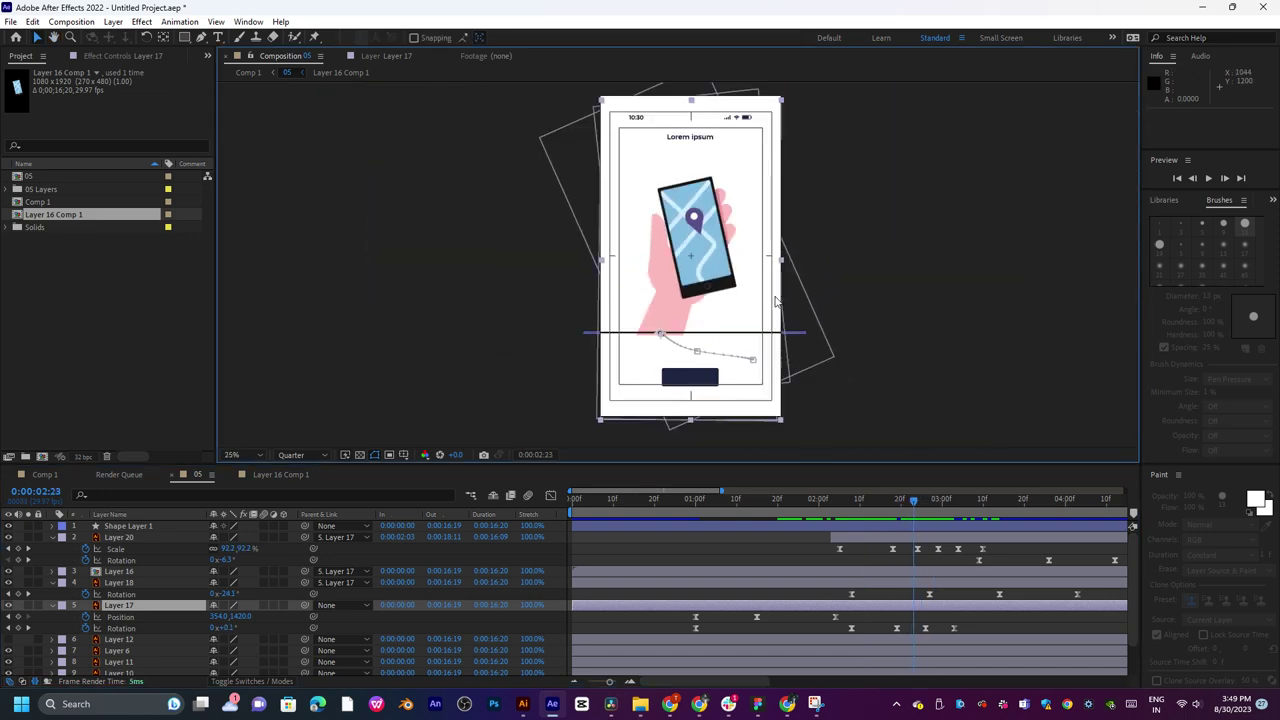
Preview the wobble and move Layer 17's last three Rotation keyframes earlier, starting at about 0:00:02:15.
left_click_drag(856, 500, 920, 499)
key("space")
key("space")
key("space")
key("space")
key("space")
mouse_move(897, 630)
left_mouse_down()
mouse_move(880, 633)
mouse_move(926, 630)
mouse_move(878, 640)
left_mouse_up()
right_click(879, 628)
left_click(932, 575)
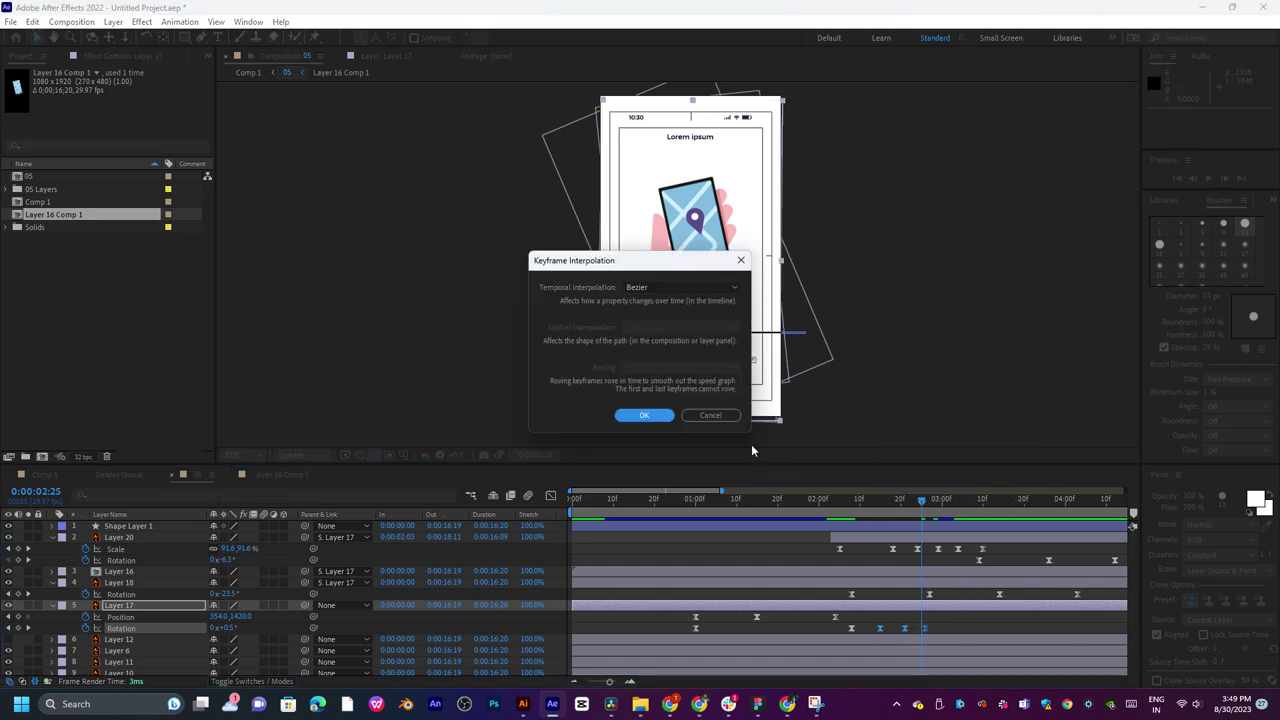
left_click(718, 417)
Preview the retimed hand motion from 0:00:02:05 and the full entrance from 0:00:00:28.
left_click(840, 511)
key("space")
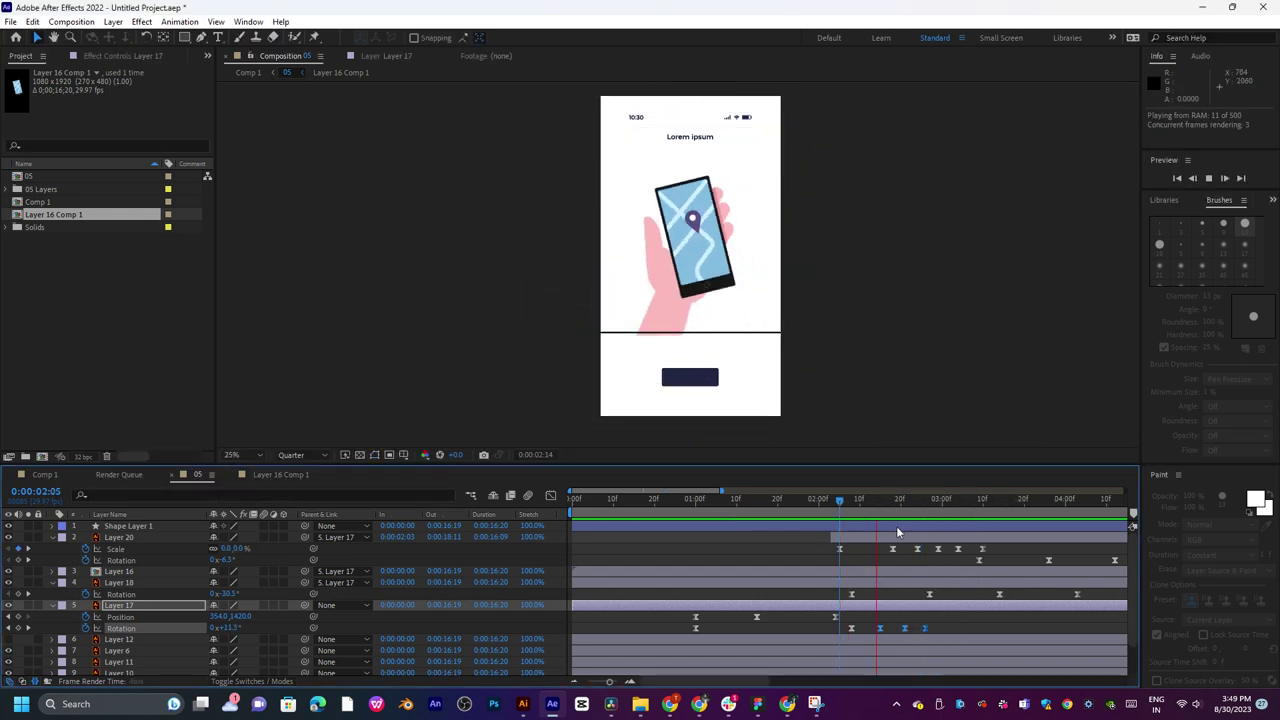
left_click_drag(843, 512, 687, 527)
key("space")
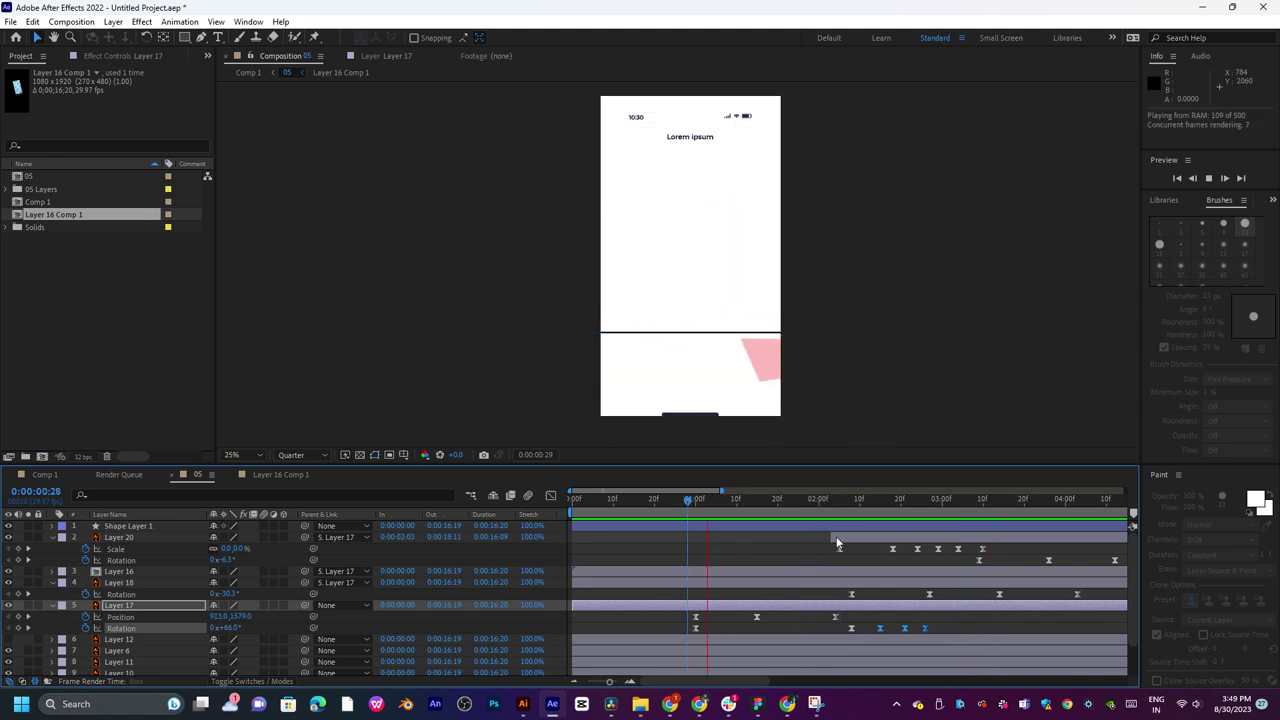
key("space")
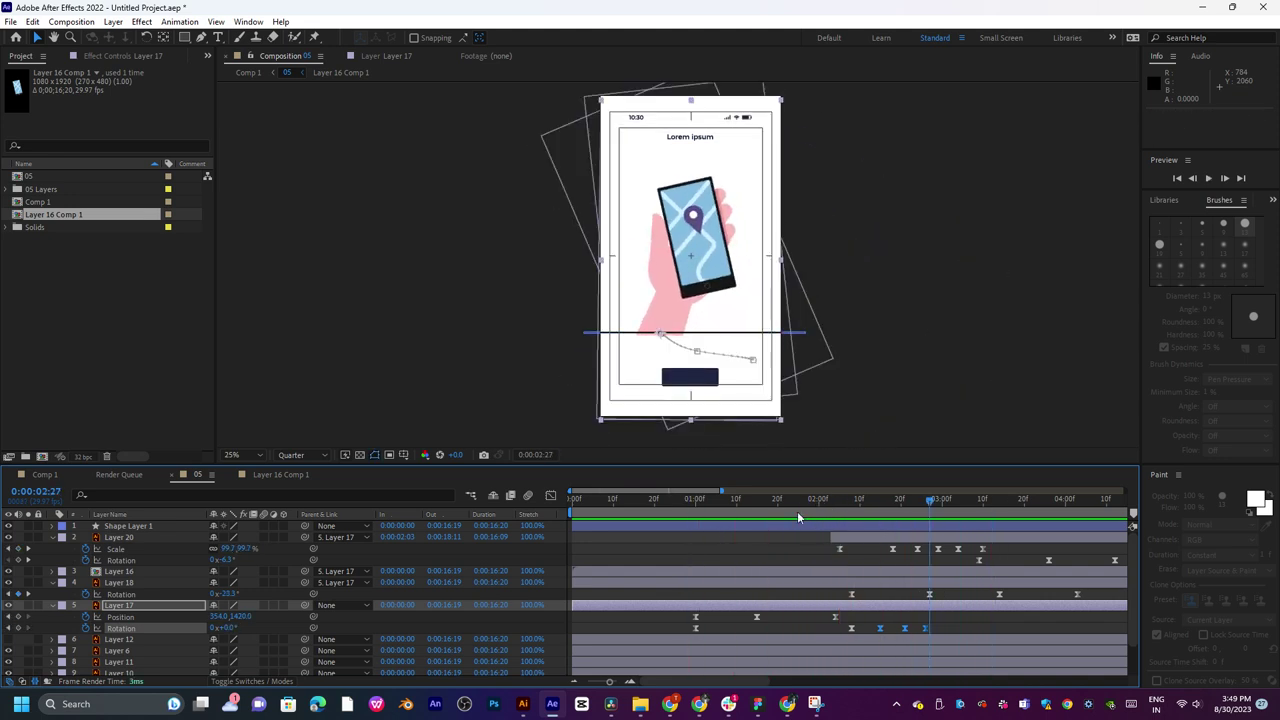
Preview the hand's entrance, delete Layer 17's middle Position keyframe at about 0:00:01:15 and check the resulting motion.
left_click_drag(696, 498, 754, 518)
key("space")
key("space")
left_click(757, 617)
key("Delete")
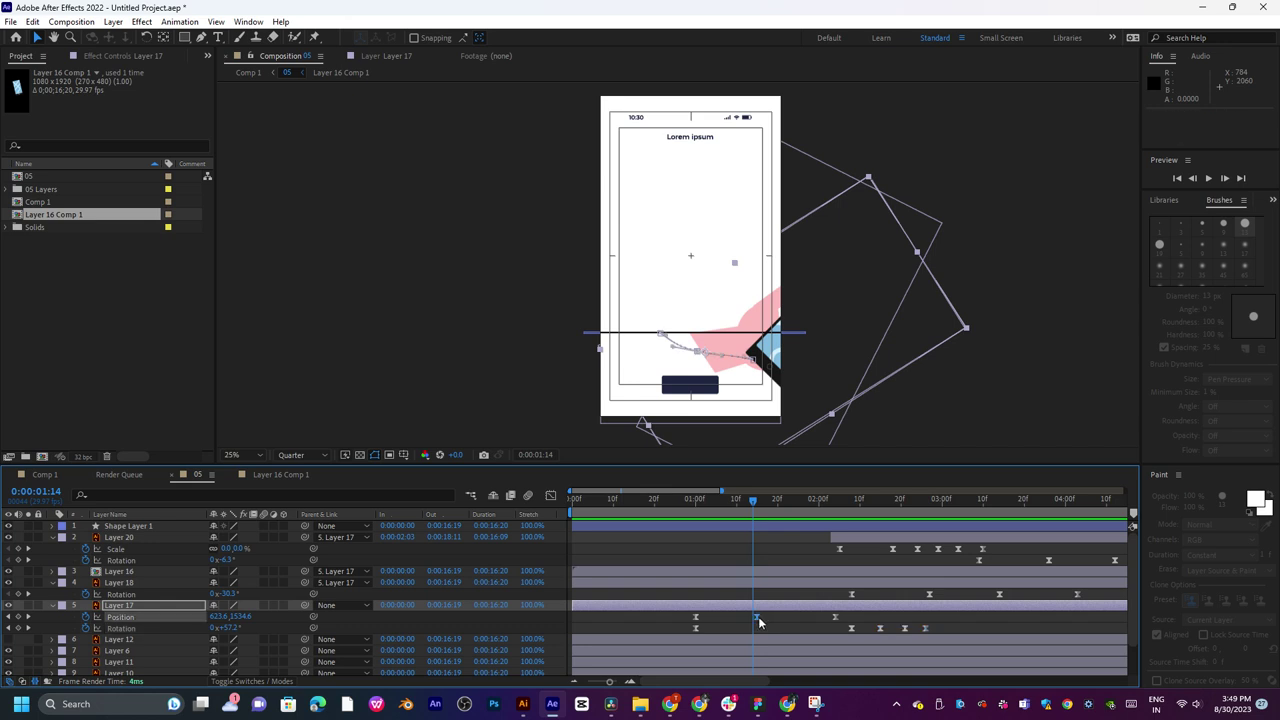
key("space")
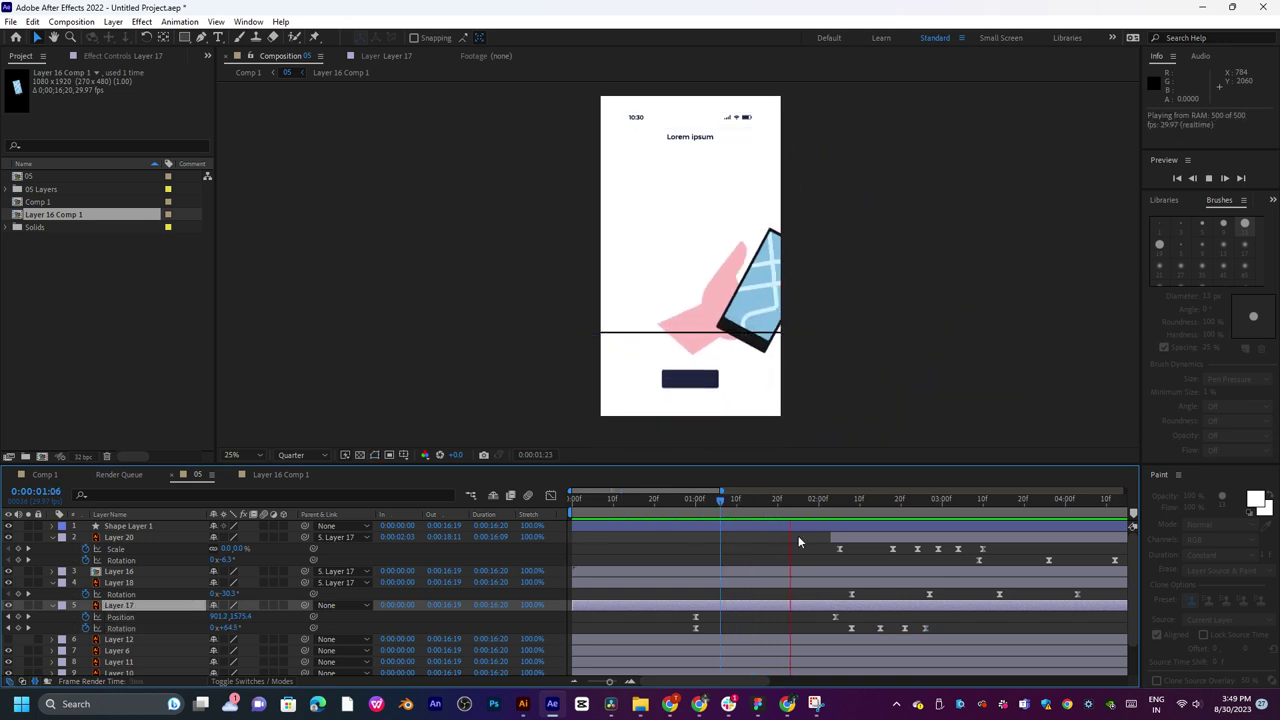
key("space")
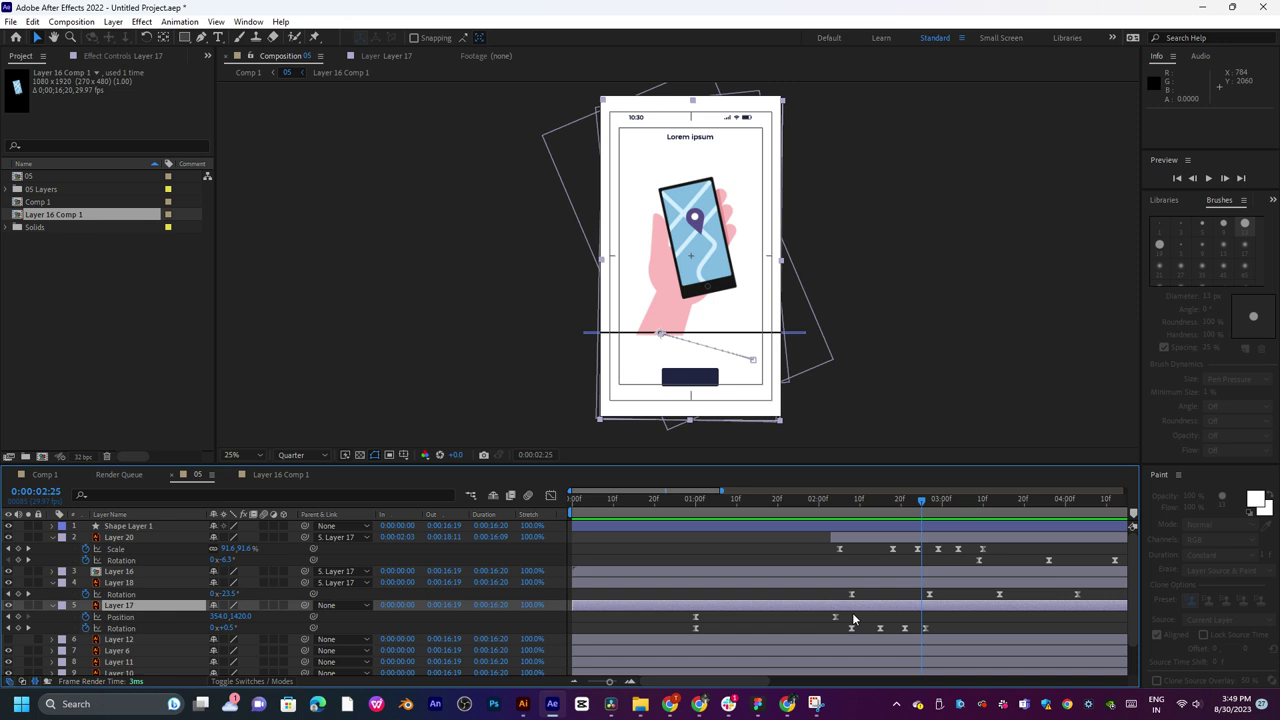
Lengthen the ease into Layer 17's final entrance keyframes in the graph so the hand decelerates longer, and preview it.
left_click_drag(858, 620, 686, 633)
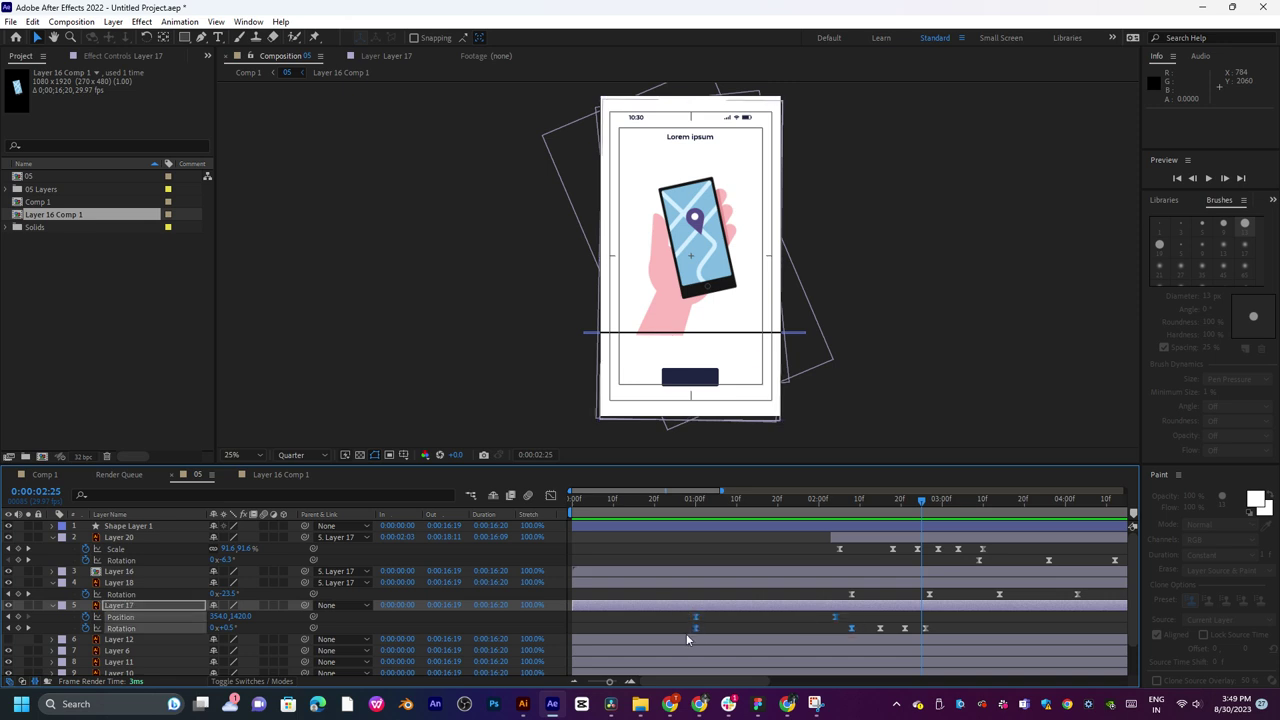
left_click(551, 496)
left_click_drag(851, 639, 771, 642)
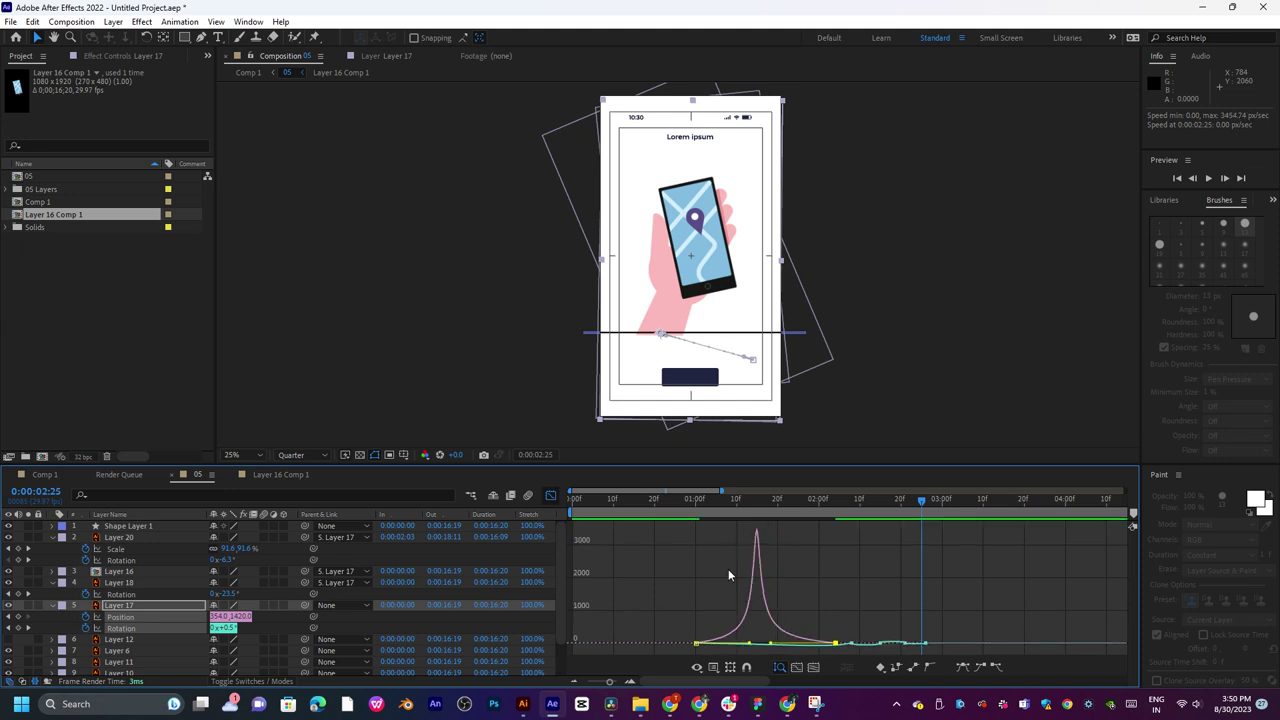
left_click(709, 500)
key("space")
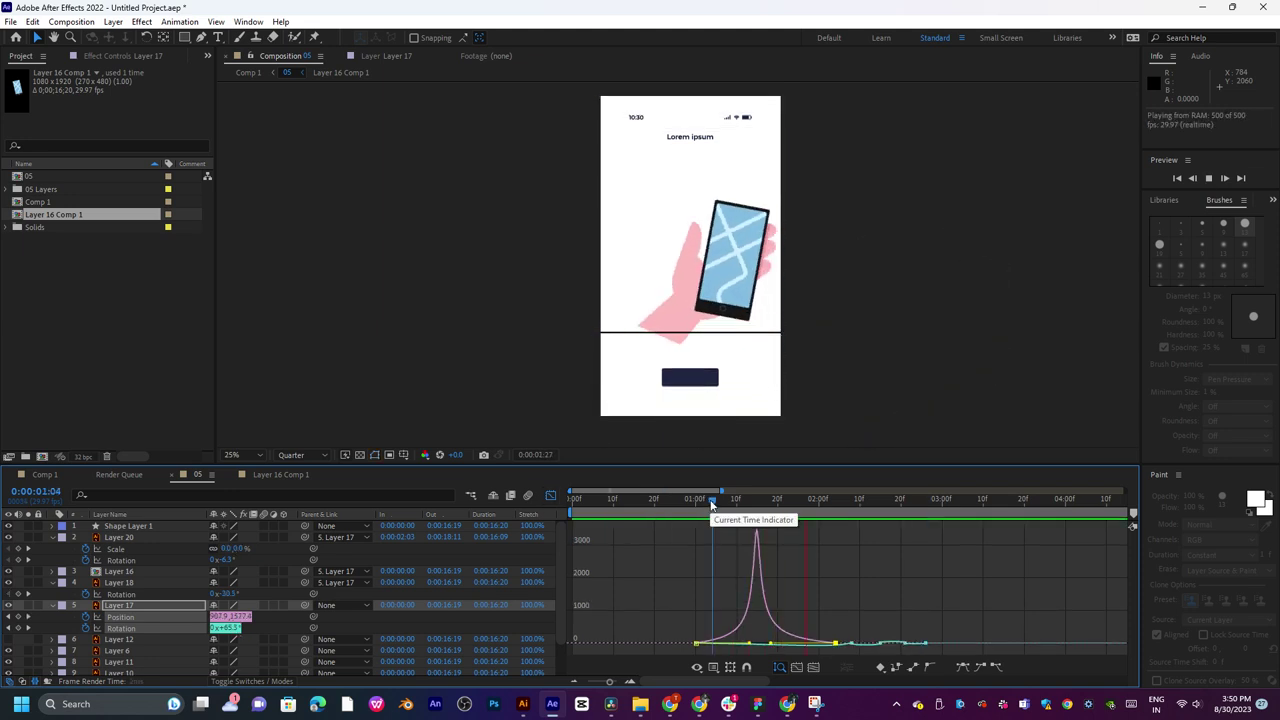
key("space")
Shorten the ease out of Layer 17's first entrance keyframes so the speed peaks earlier, and preview it.
left_click_drag(750, 643, 723, 647)
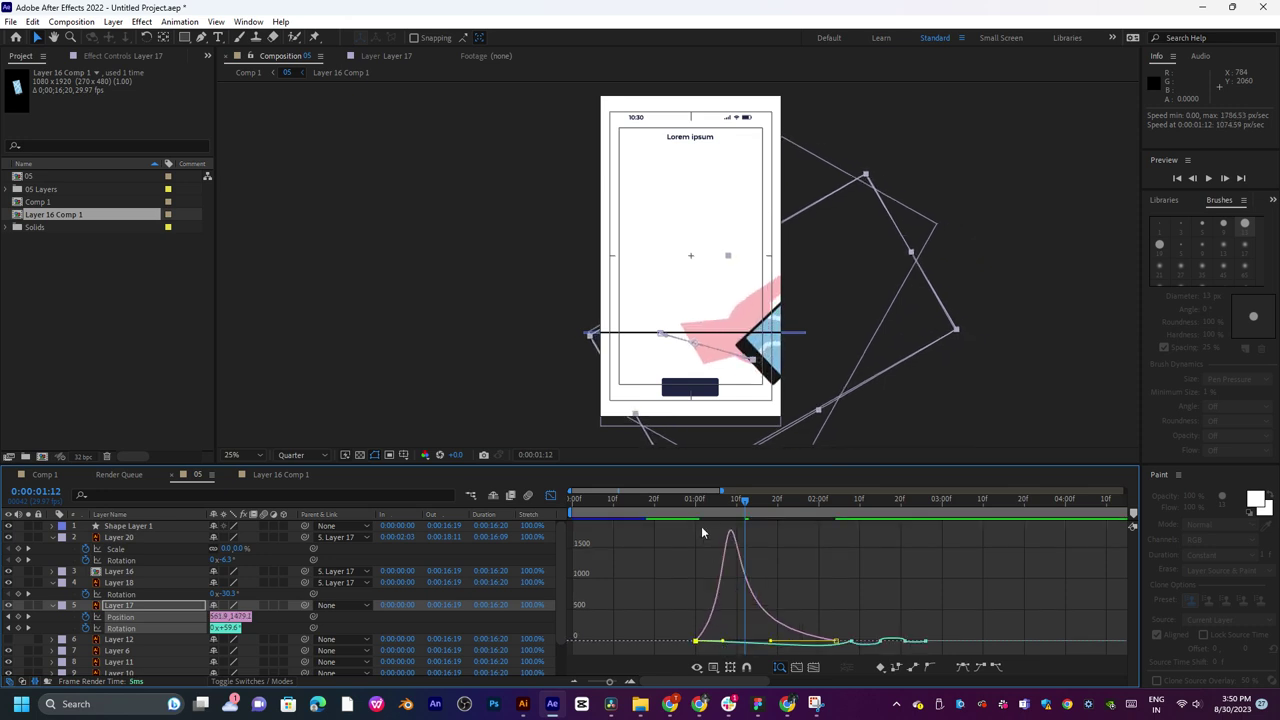
left_click(704, 501)
key("space")
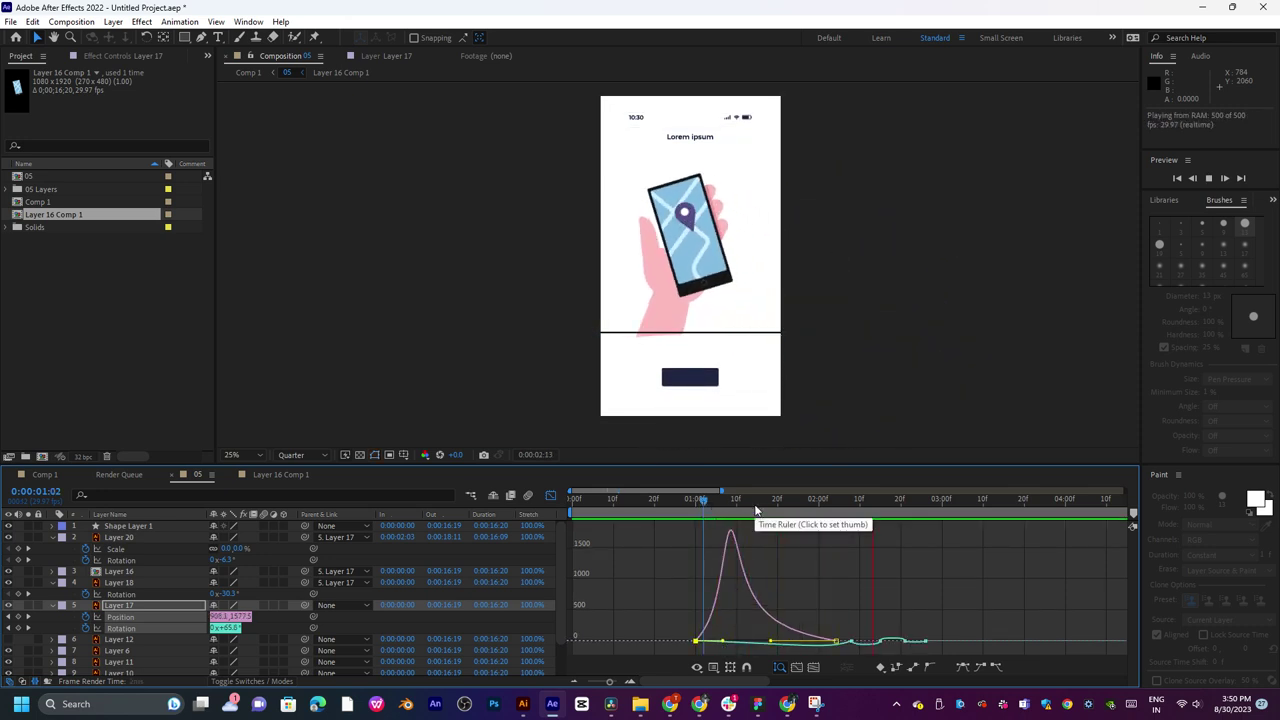
key("space")
Try bending Layer 17's motion path downward at 0:00:01:18 and preview the hand's entrance.
left_click_drag(719, 509, 770, 506)
left_click_drag(672, 335, 672, 350)
key("space")
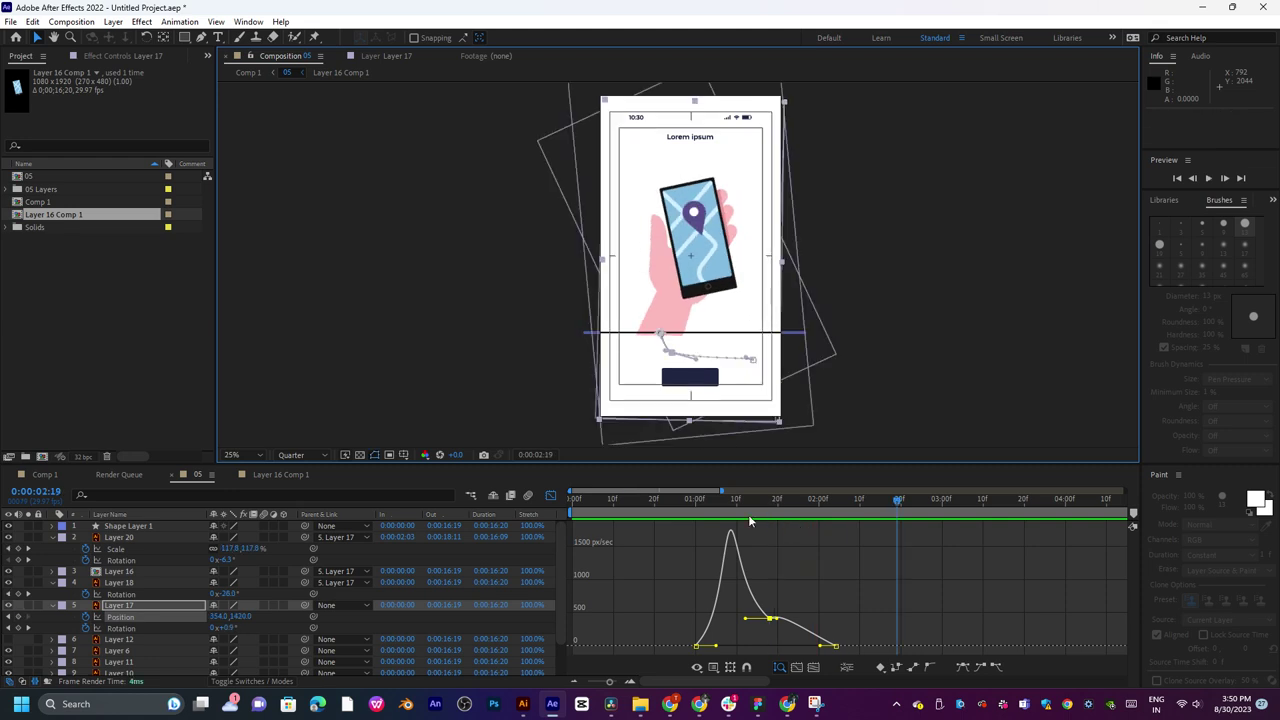
key("space")
Adjust the speed curve of Layer 17's settling Rotation keyframes and preview the wobble from around 0:00:02:00 to 0:00:02:10.
left_click_drag(910, 607, 845, 650)
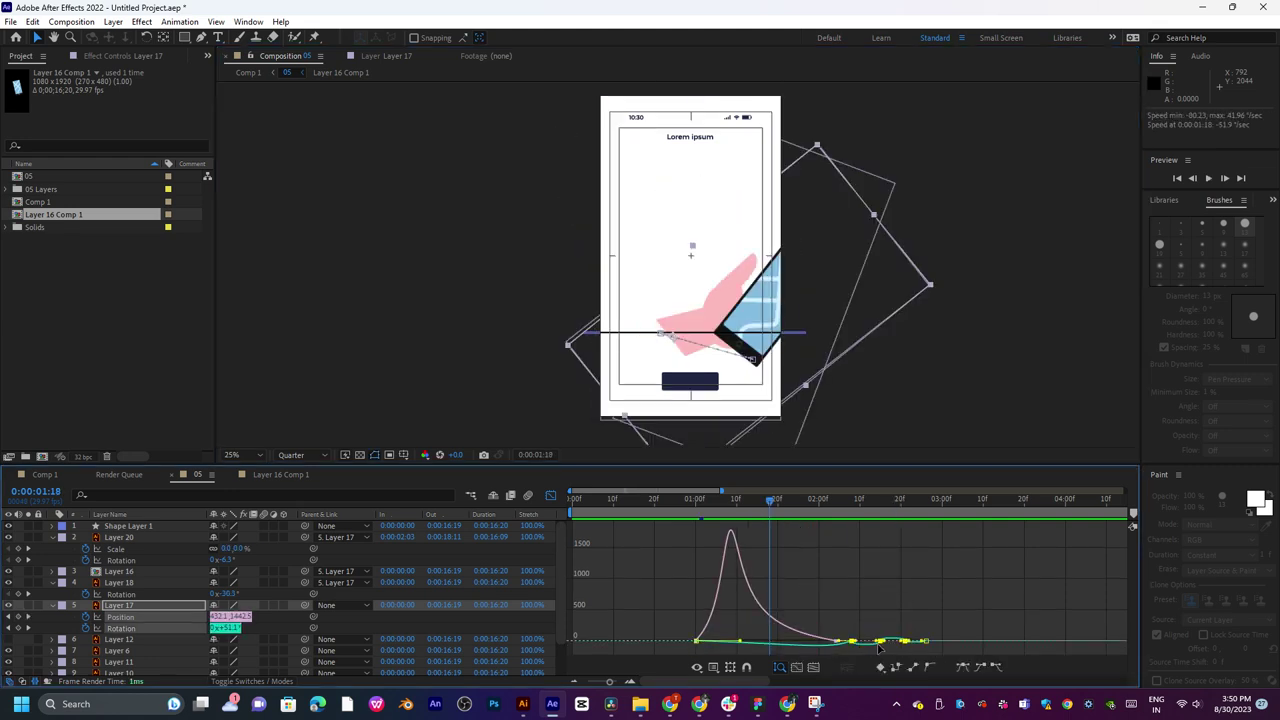
key("space")
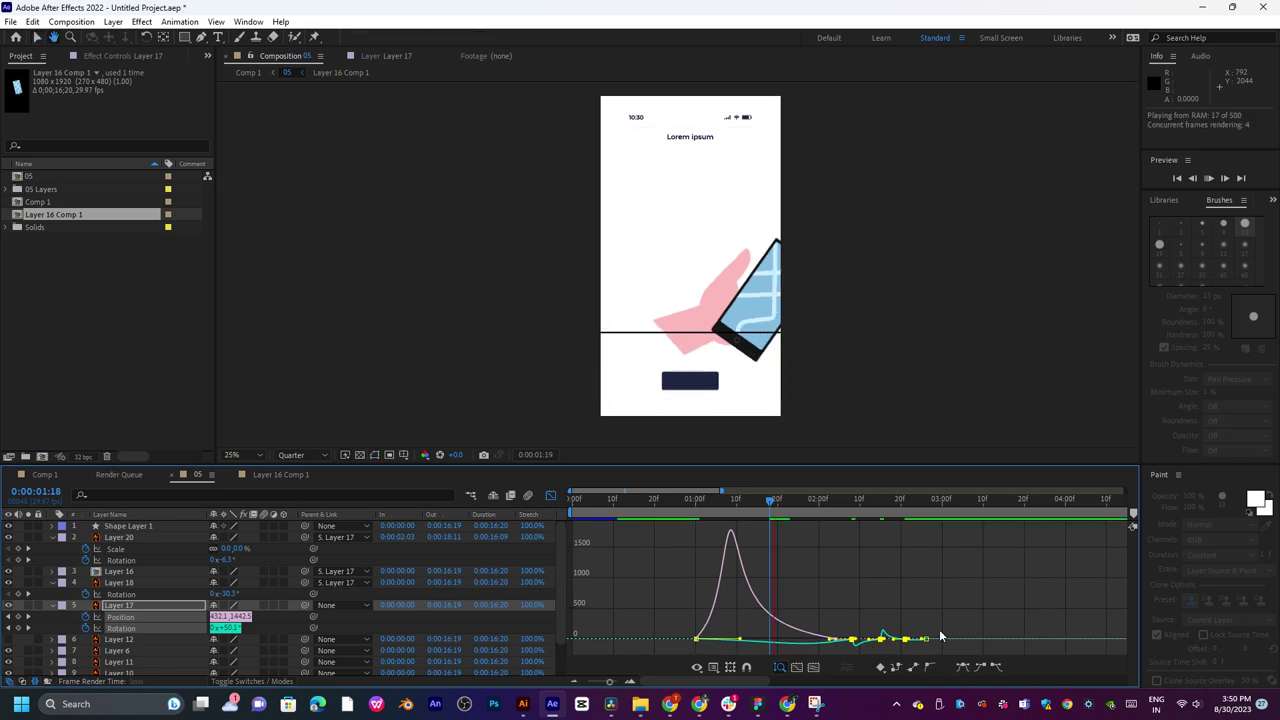
left_click_drag(945, 622, 916, 644)
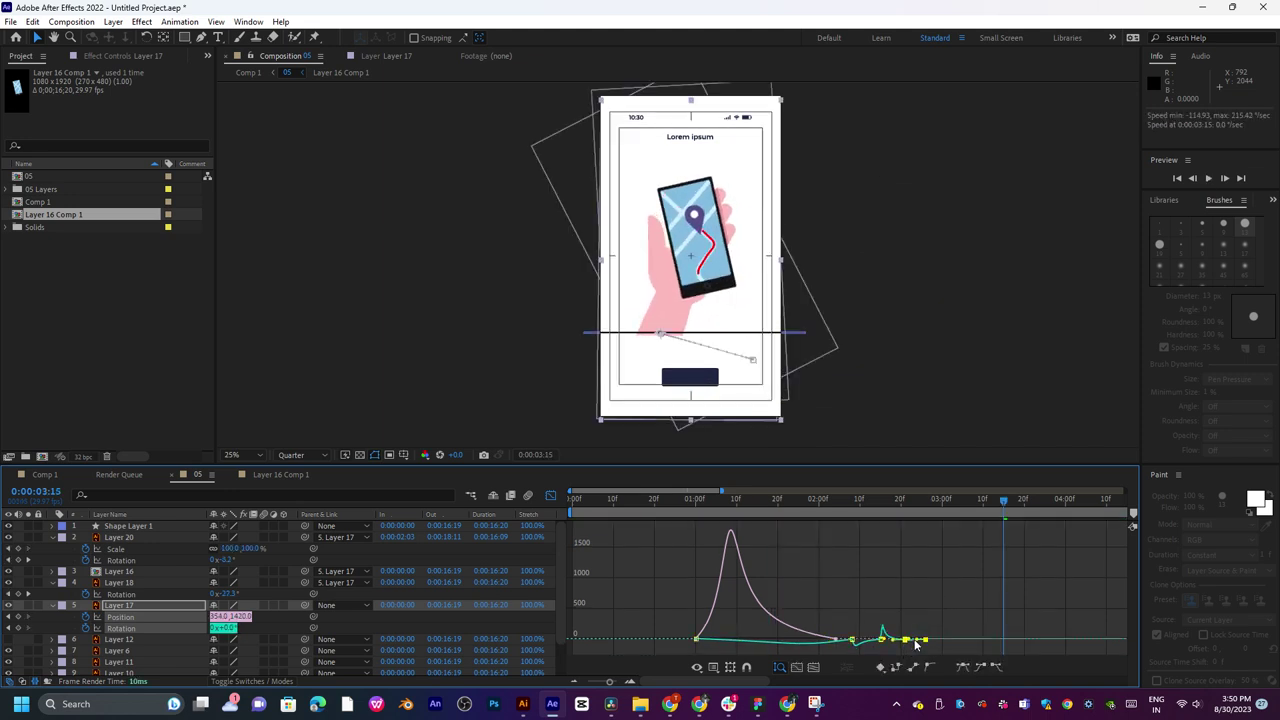
left_click(858, 500)
key("space")
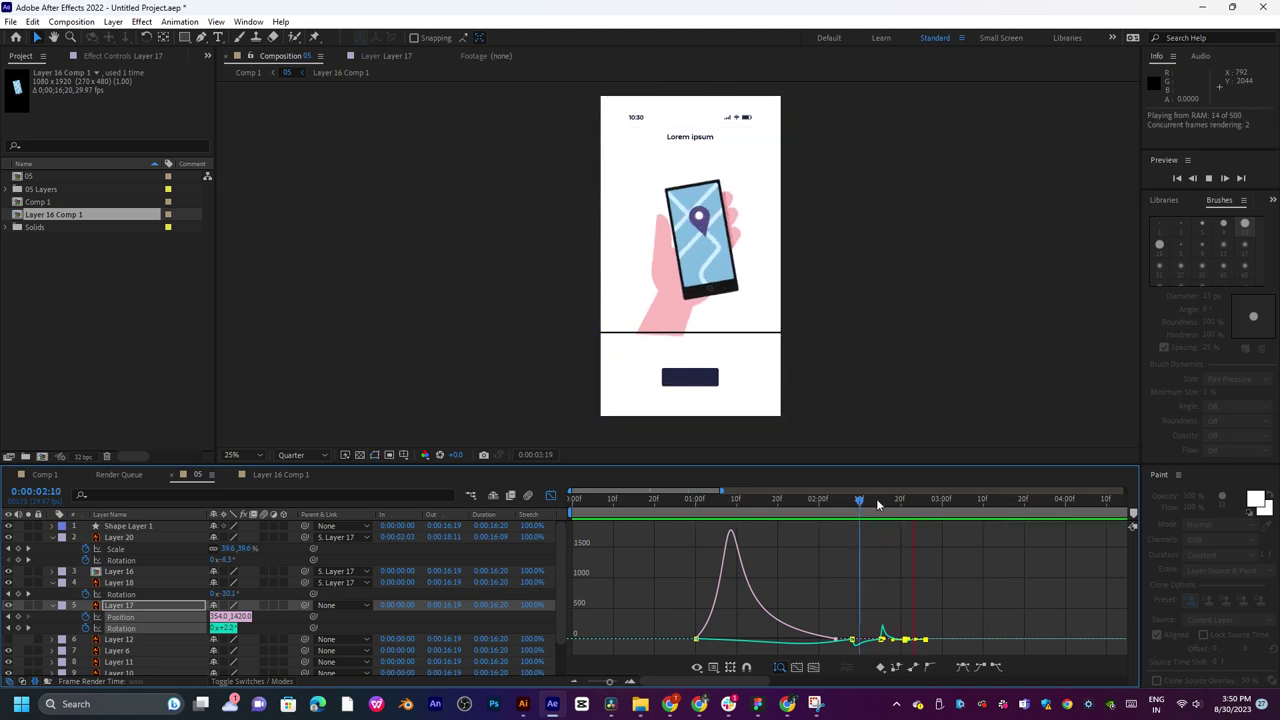
key("space")
left_click(844, 502)
key("space")
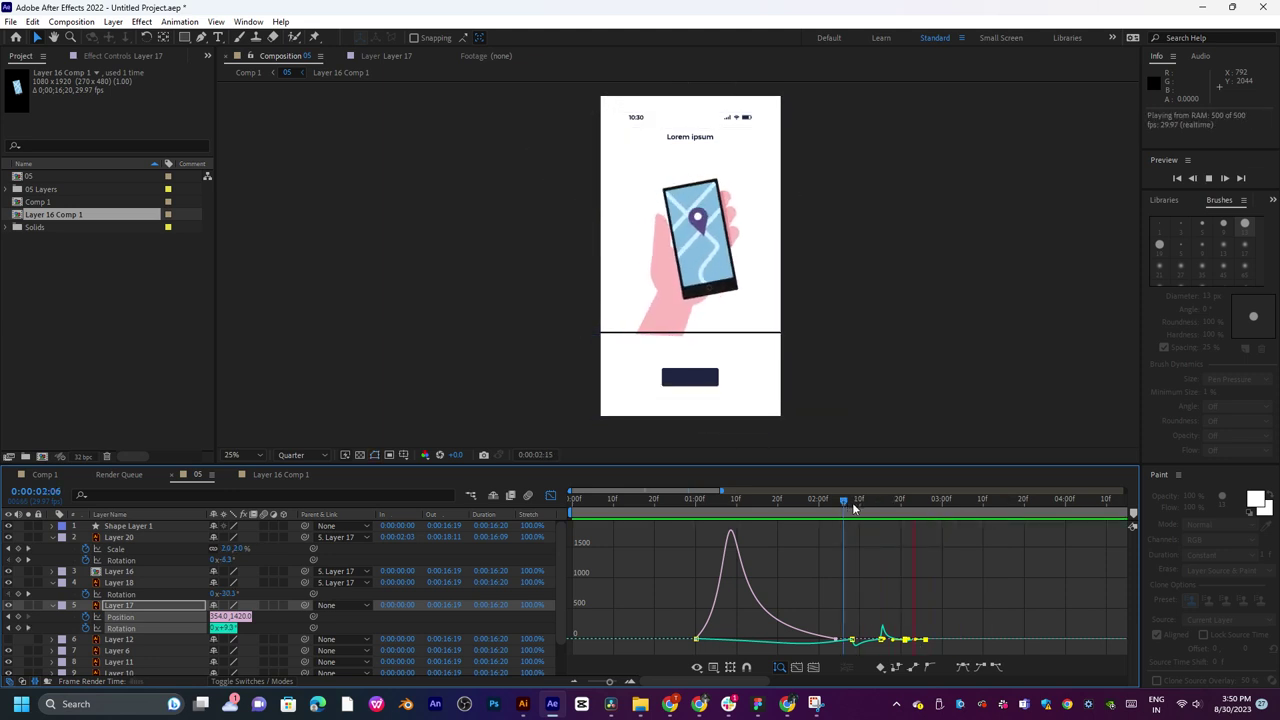
left_click(820, 501)
key("space")
key("space")
Return to the keyframe view, move Layer 17's first Position keyframe earlier to about 0:00:00:23 and preview the entrance.
left_click(548, 497)
key("space")
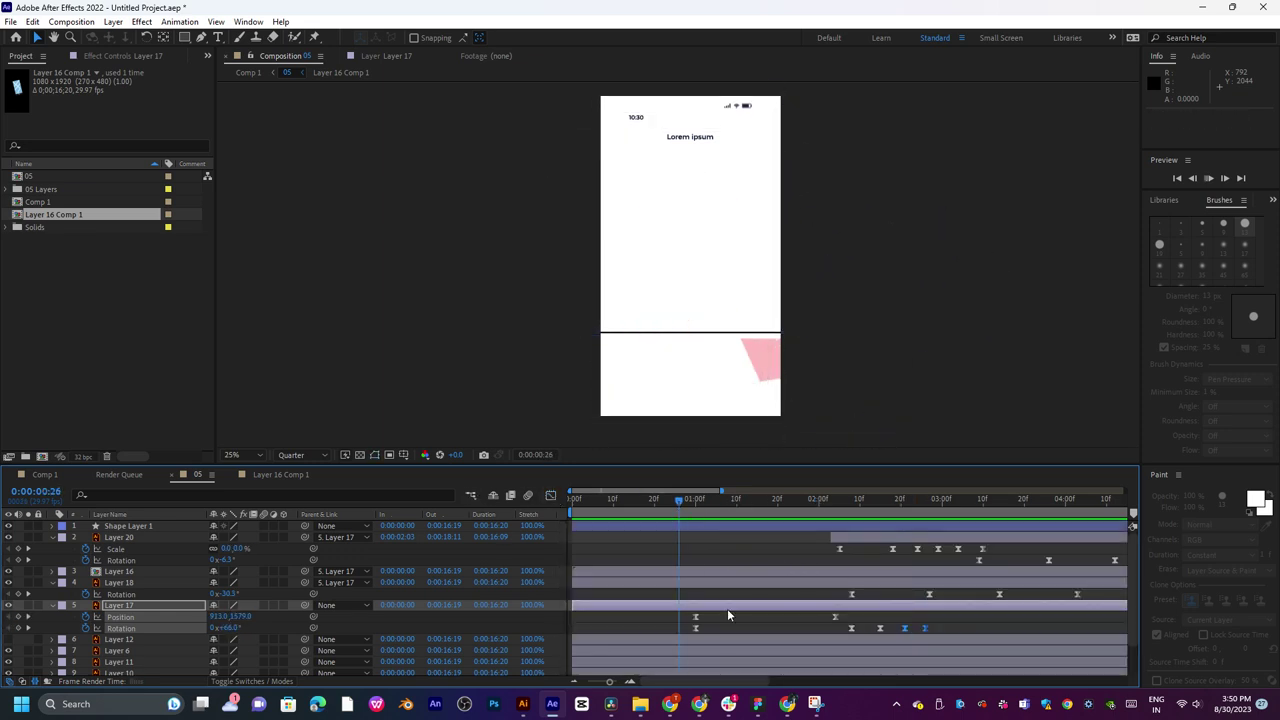
mouse_move(695, 617)
left_mouse_down()
mouse_move(737, 617)
mouse_move(675, 618)
left_mouse_up()
key("space")
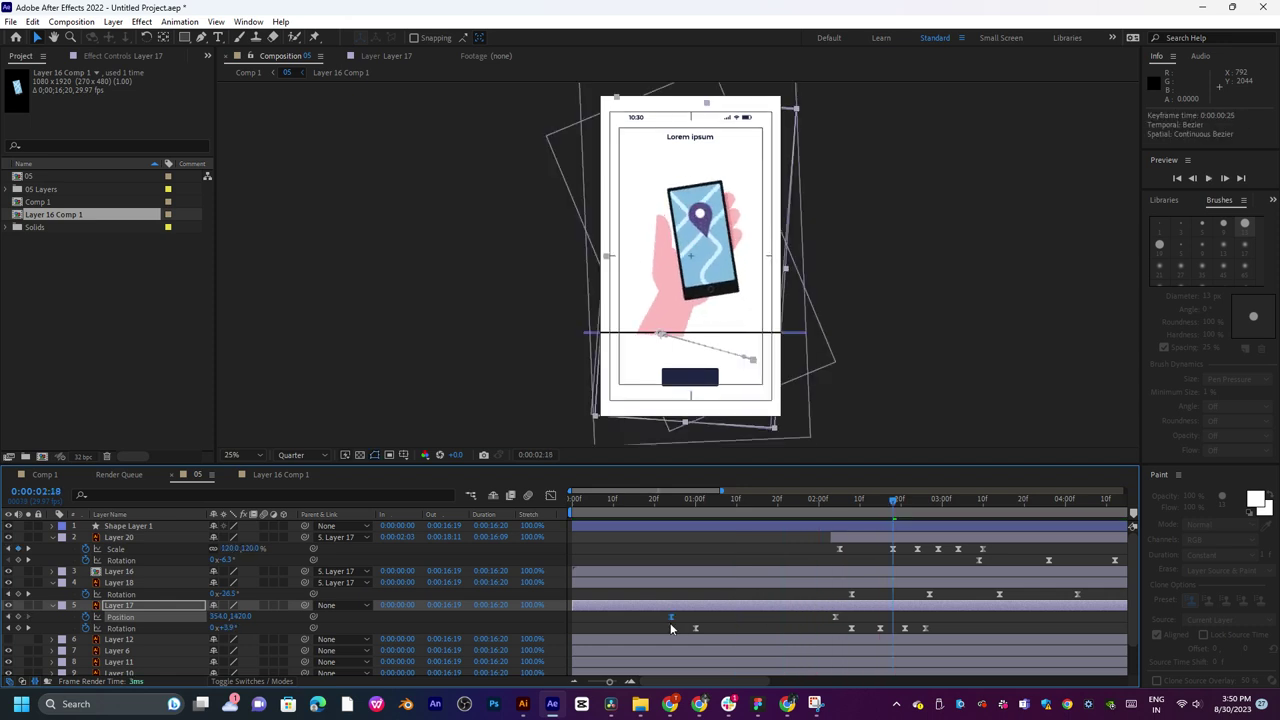
key("space")
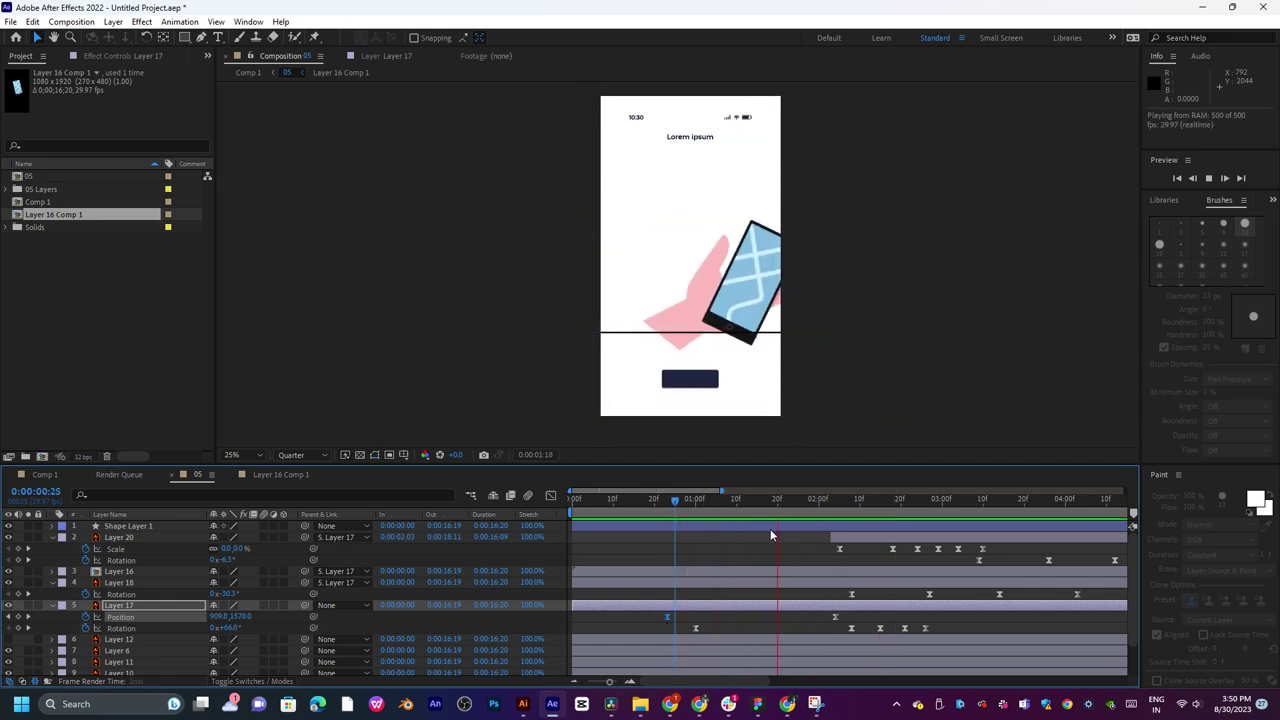
key("space")
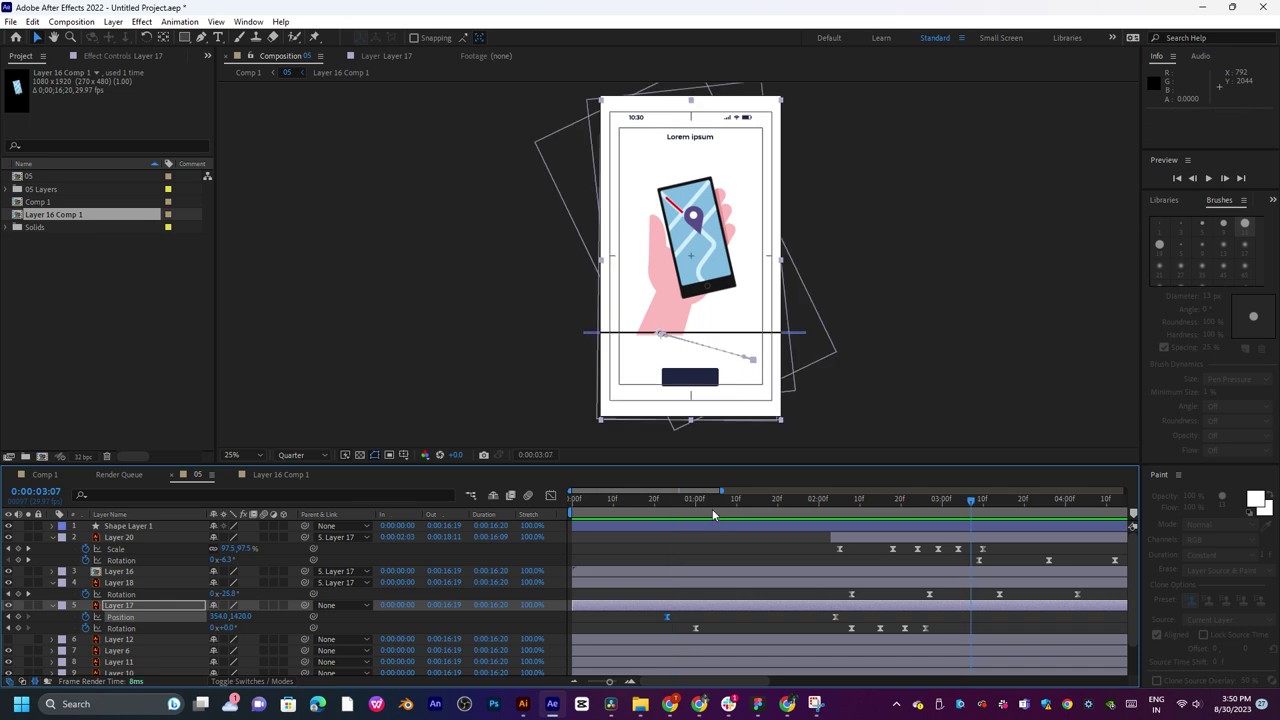
left_click(725, 502)
left_click_drag(725, 502, 737, 505)
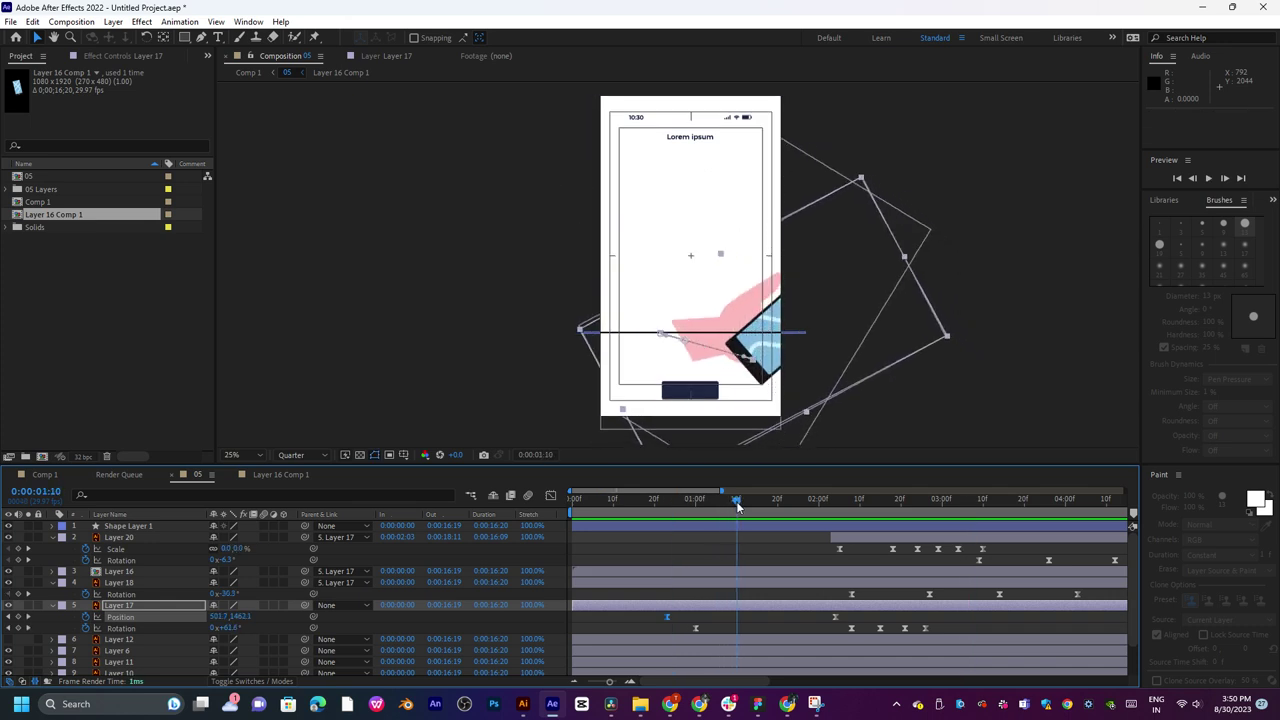
key("space")
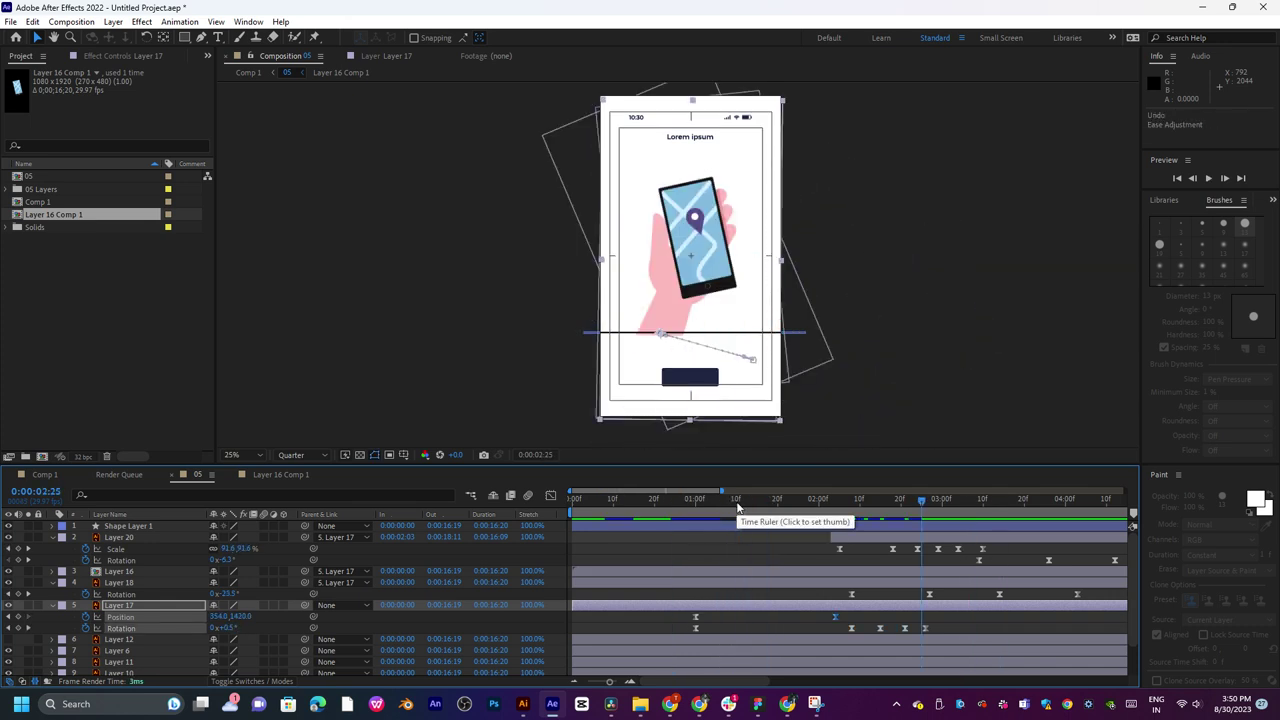
Undo the recent Layer 17 edits back to before its middle Position and 0:00:01:28 Rotation keyframes were deleted, and preview.
key("ctrl+z")
key("ctrl+z")
key("ctrl+z")
key("ctrl+z")
key("ctrl+z")
key("ctrl+z")
key("ctrl+z")
key("space")
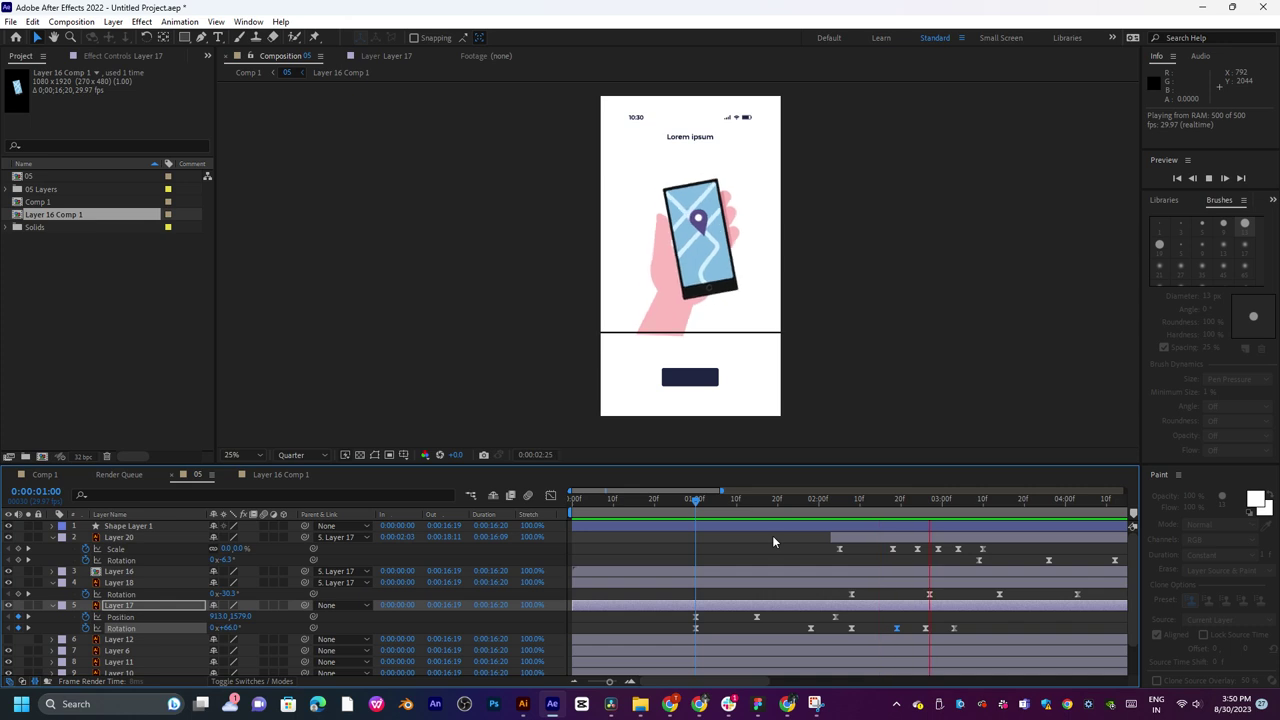
Move Layer 17's last three Rotation keyframes earlier to about 0:00:02:16, 0:00:02:23 and 0:00:02:29, and preview the wobble.
left_click_drag(896, 630, 937, 634)
left_click(913, 636)
key("space")
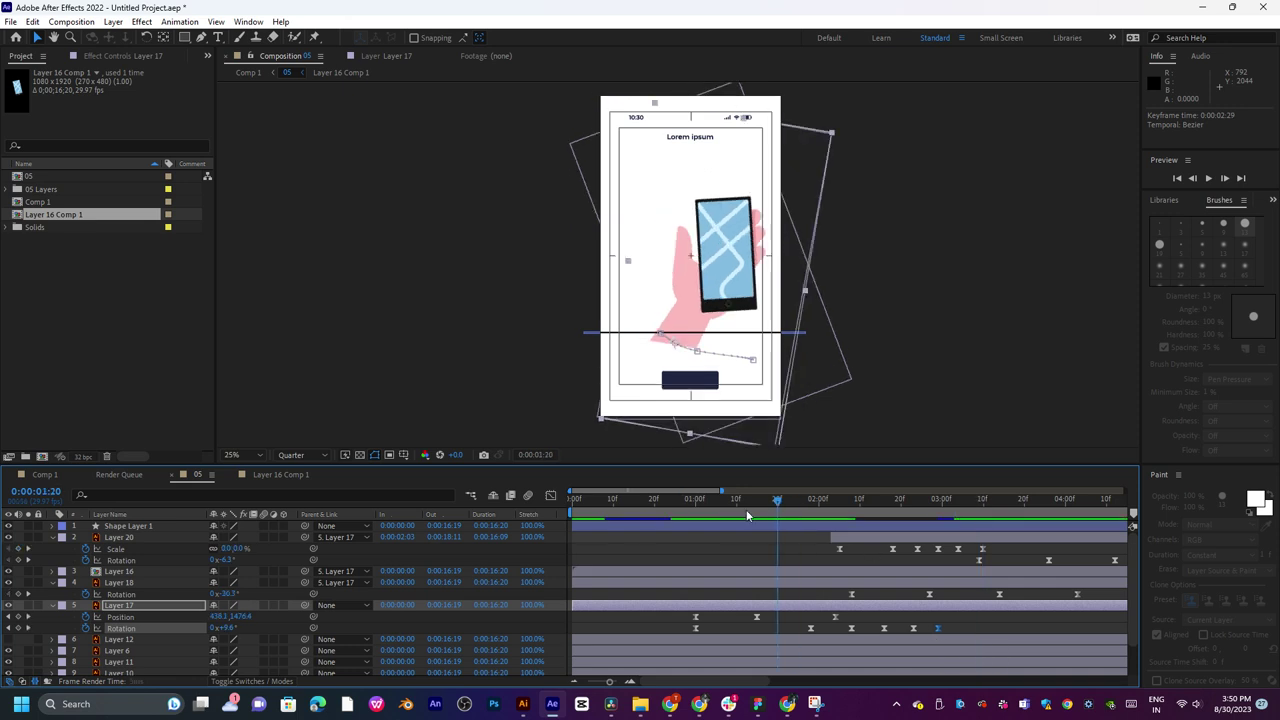
key("space")
left_click_drag(763, 505, 868, 536)
key("space")
key("space")
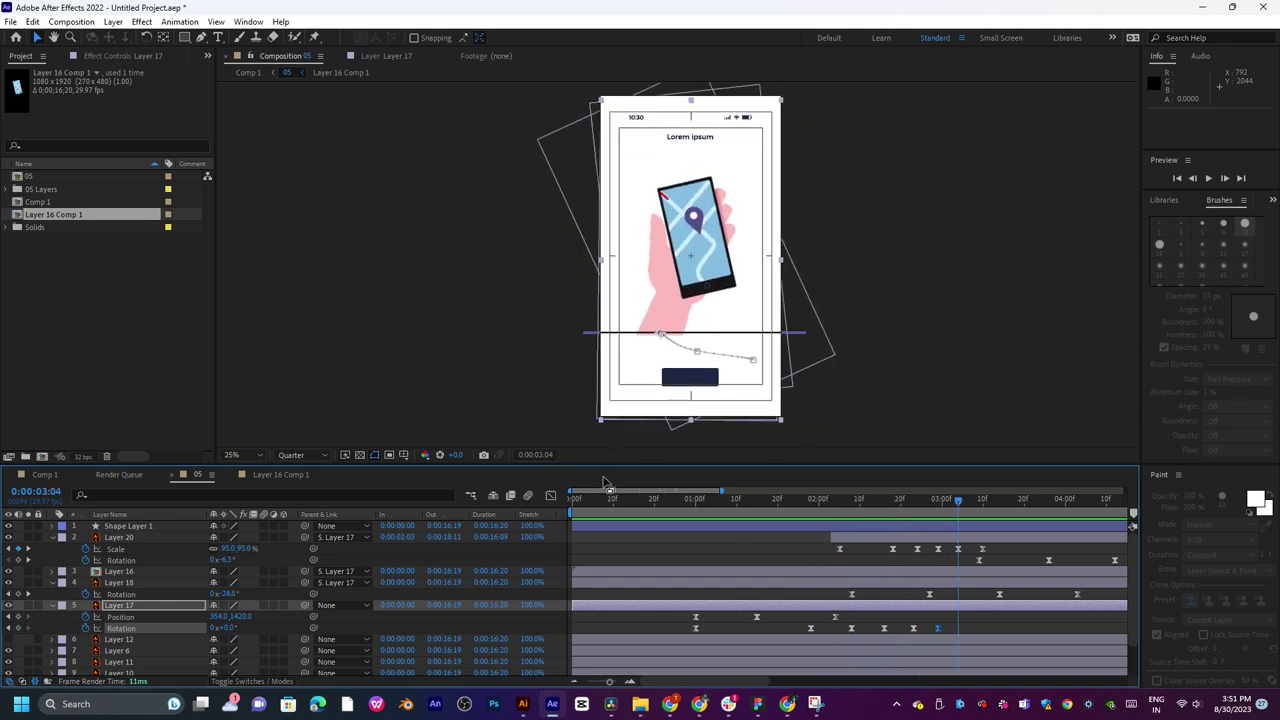
Preview the full hand entrance and route animation repeatedly, including from 0:00:01:05 and 0:00:01:07.
key("space")
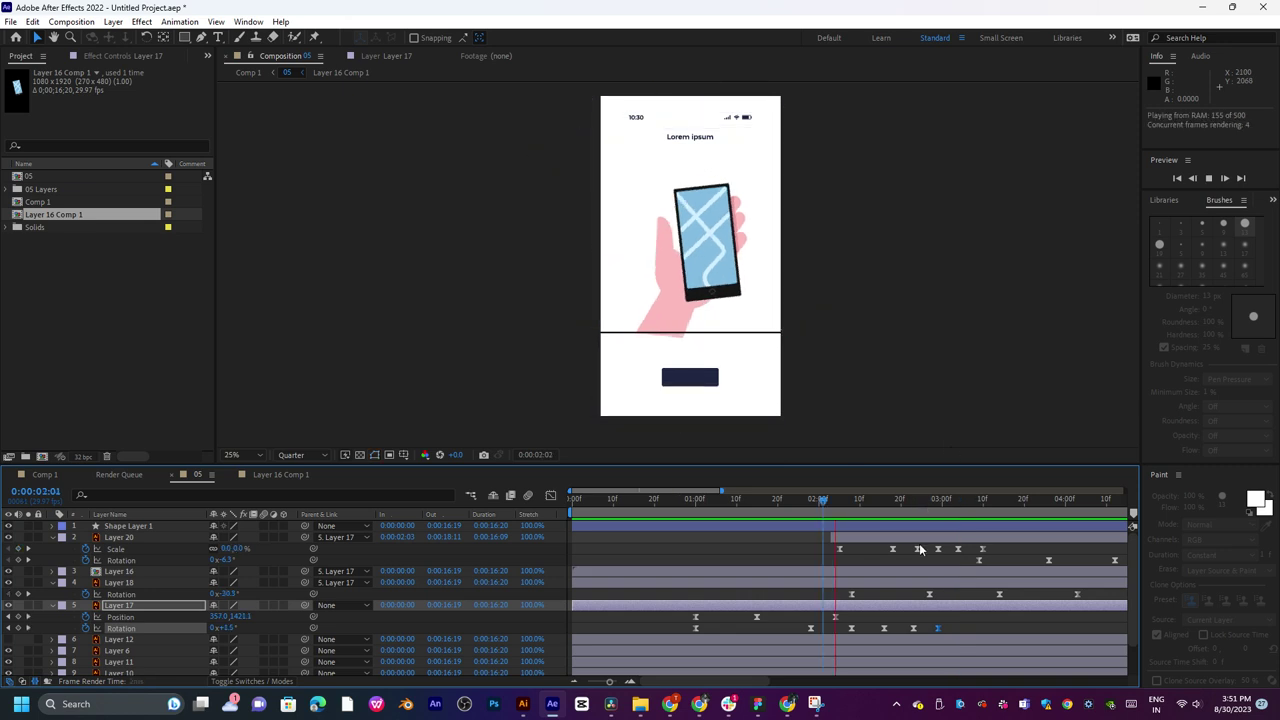
left_click_drag(926, 509, 716, 522)
key("space")
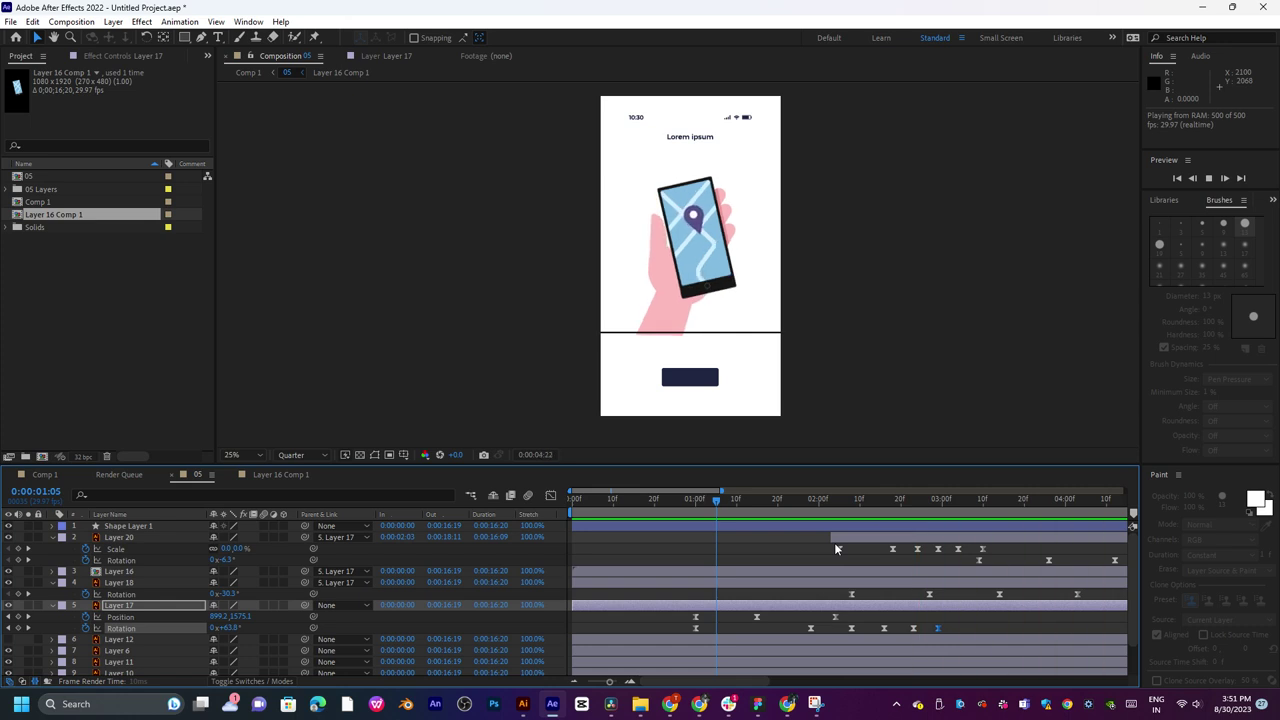
left_click_drag(847, 503, 1031, 503)
key("space")
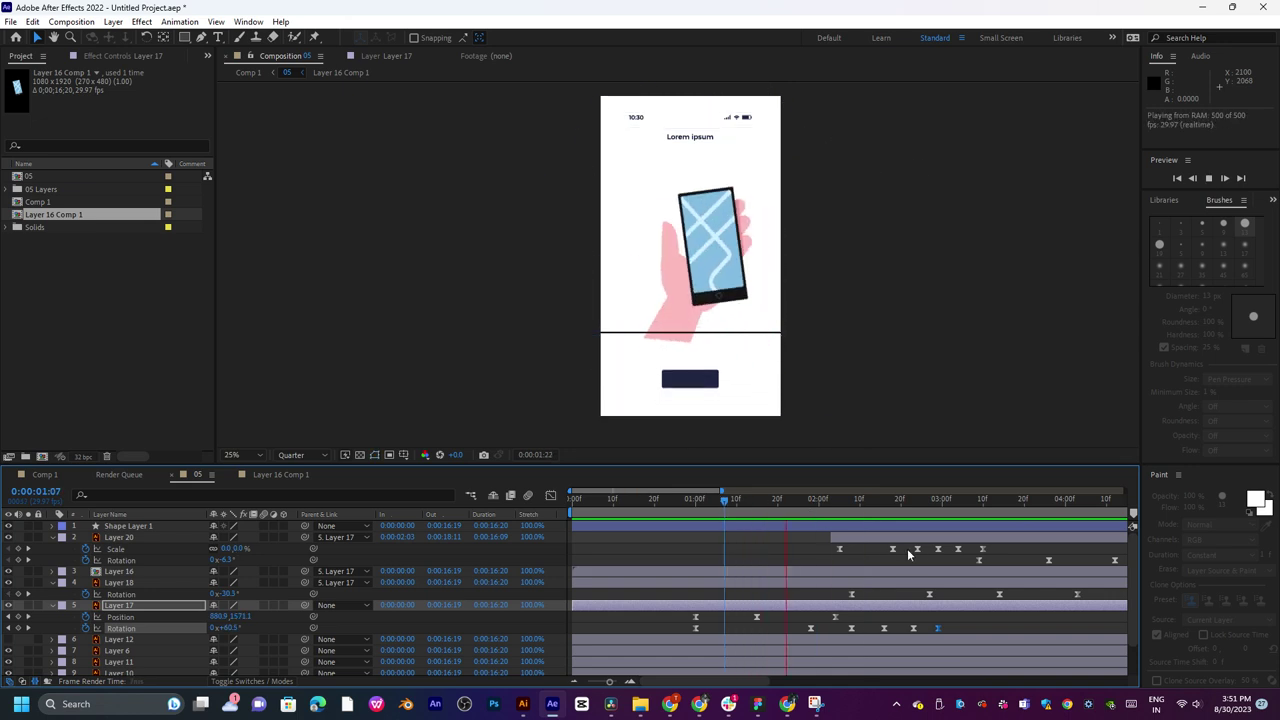
key("space")
Show only Layer 17's Position keyframes and limit the preview work area to about the first seven seconds.
key("minus")
key("minus")
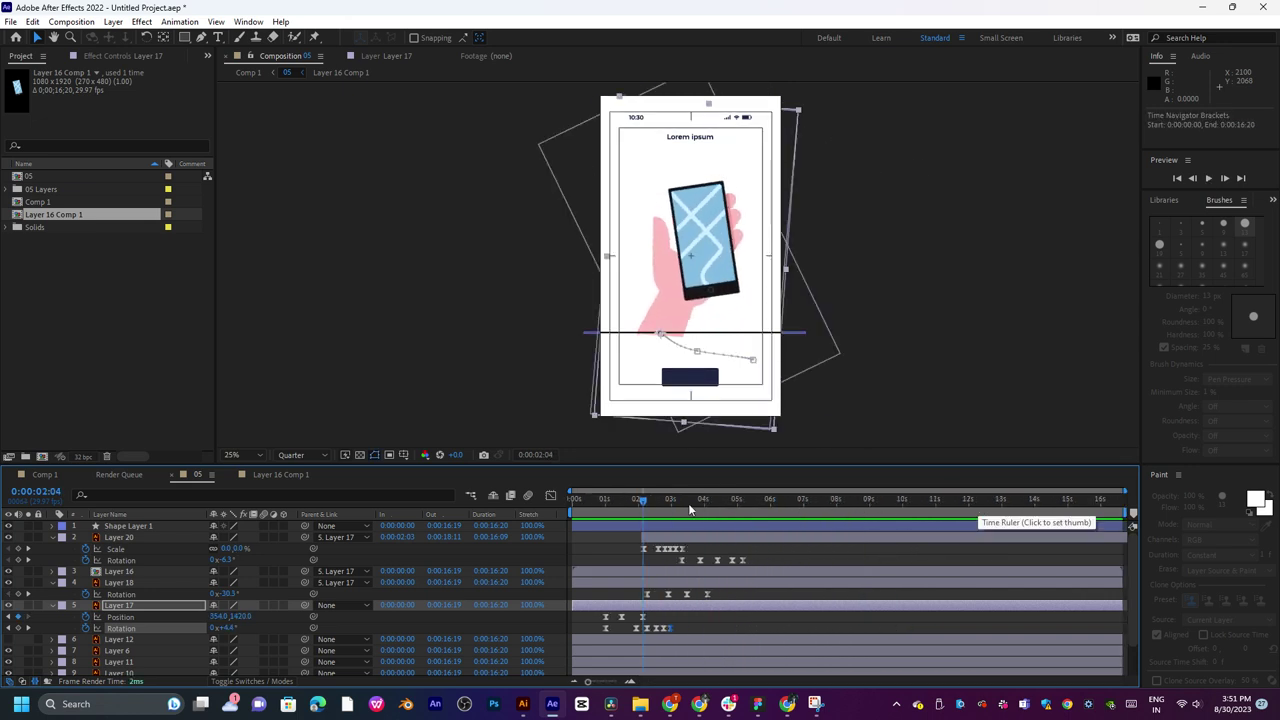
left_click_drag(650, 503, 753, 502)
key("u")
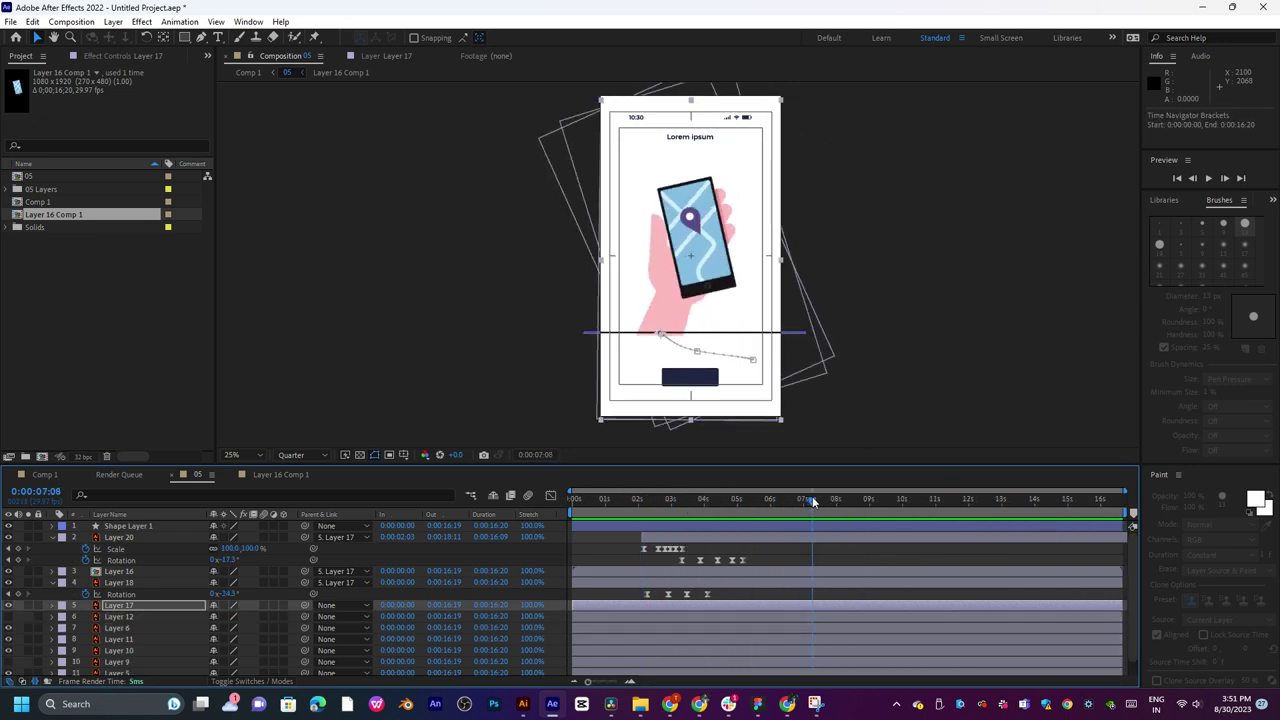
key("p")
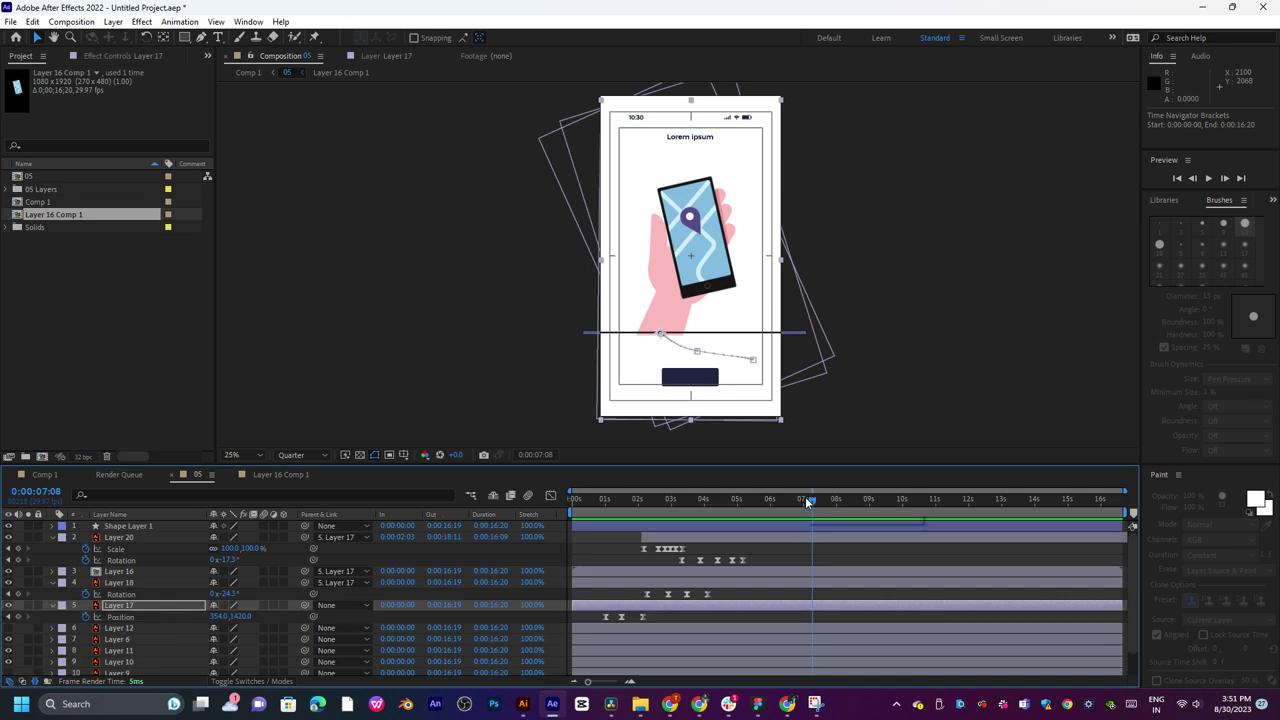
key("space")
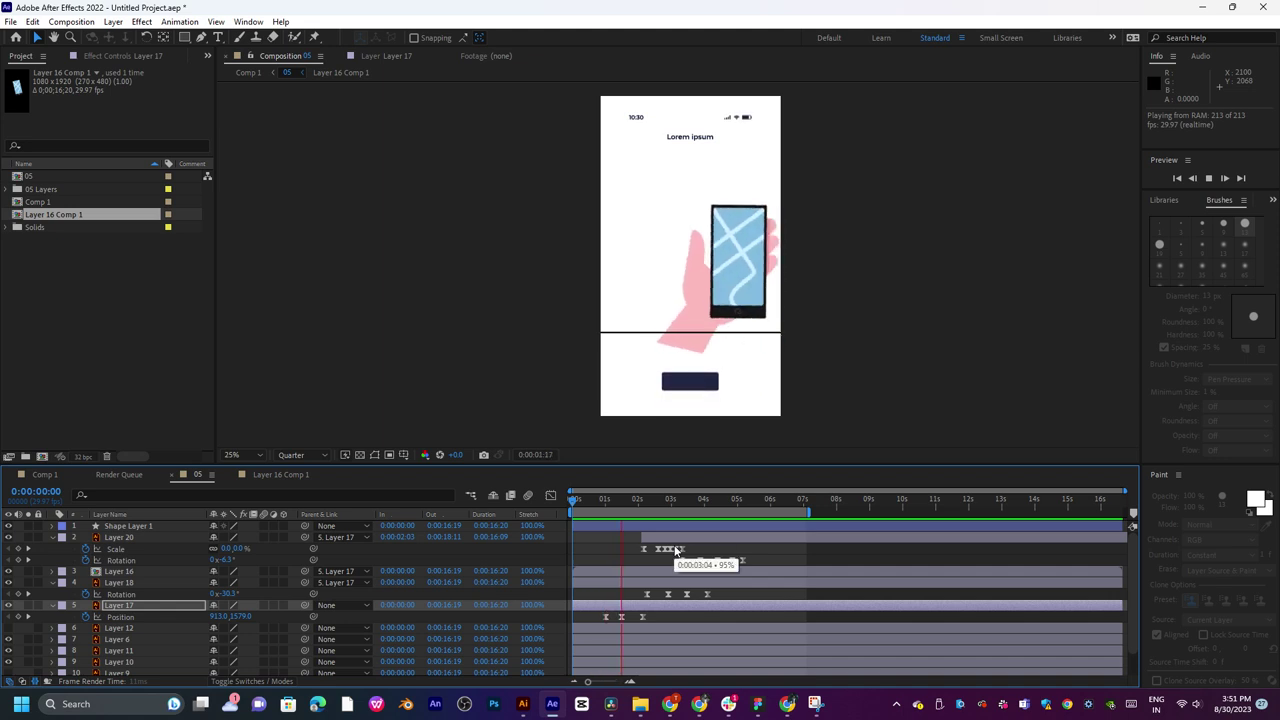
Toggle the visibility of the lower layers to identify their artwork, select Layer 10 and set the time to 0:00:00:28.
left_click(649, 503)
mouse_move(649, 505)
left_mouse_down()
mouse_move(595, 520)
mouse_move(639, 515)
left_mouse_up()
scroll(656, 583, "down", 1)
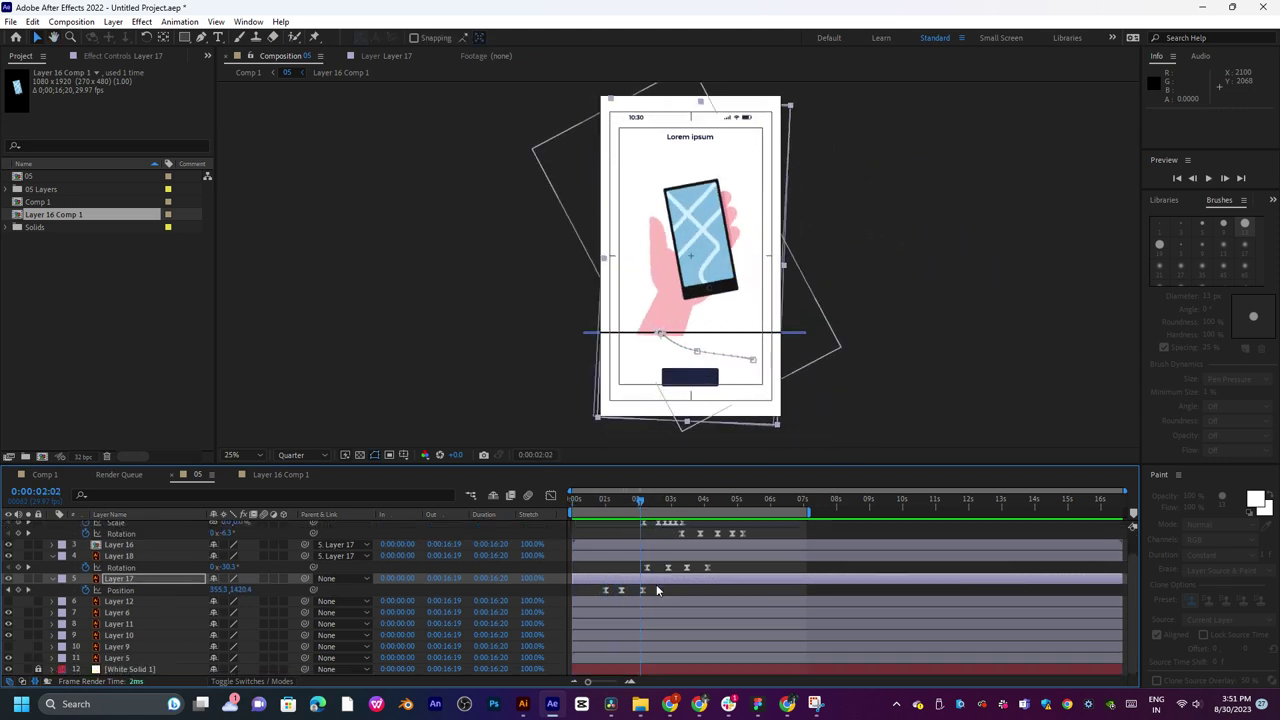
left_click(123, 622)
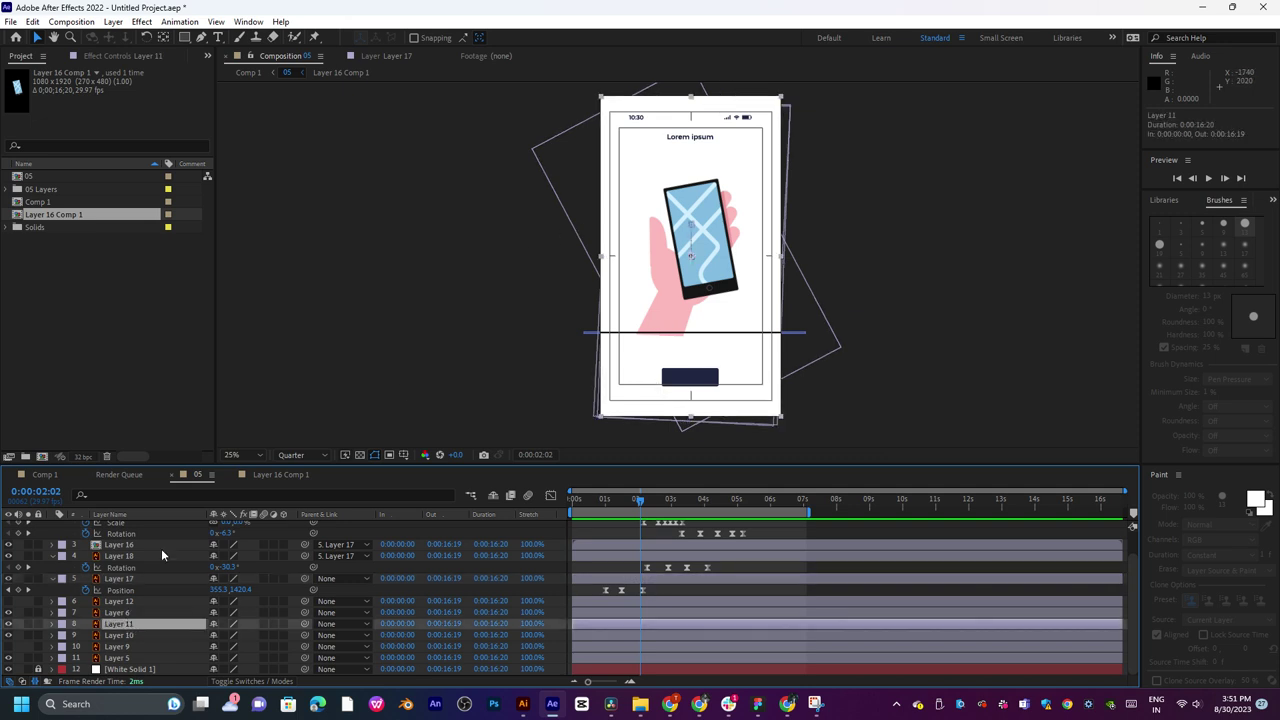
left_click(122, 601)
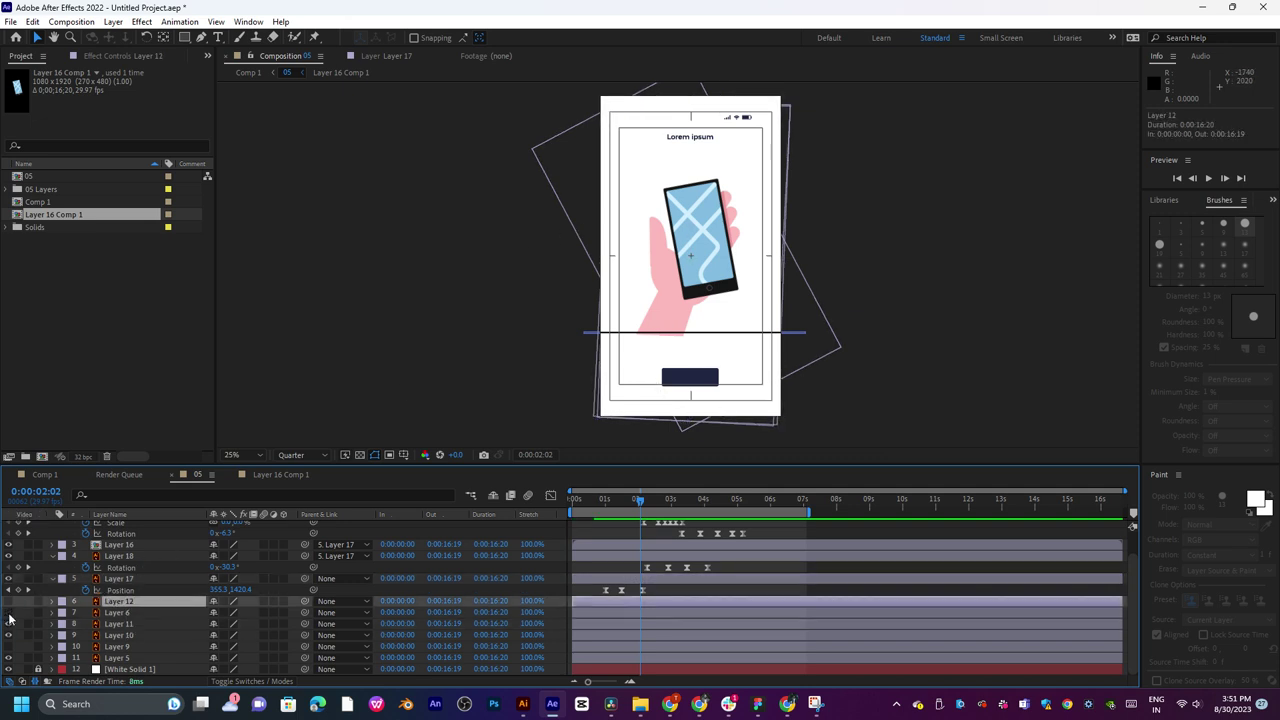
left_click(9, 658)
left_click(9, 658)
left_click(8, 638)
left_click(8, 635)
left_click(9, 635)
left_click(118, 635)
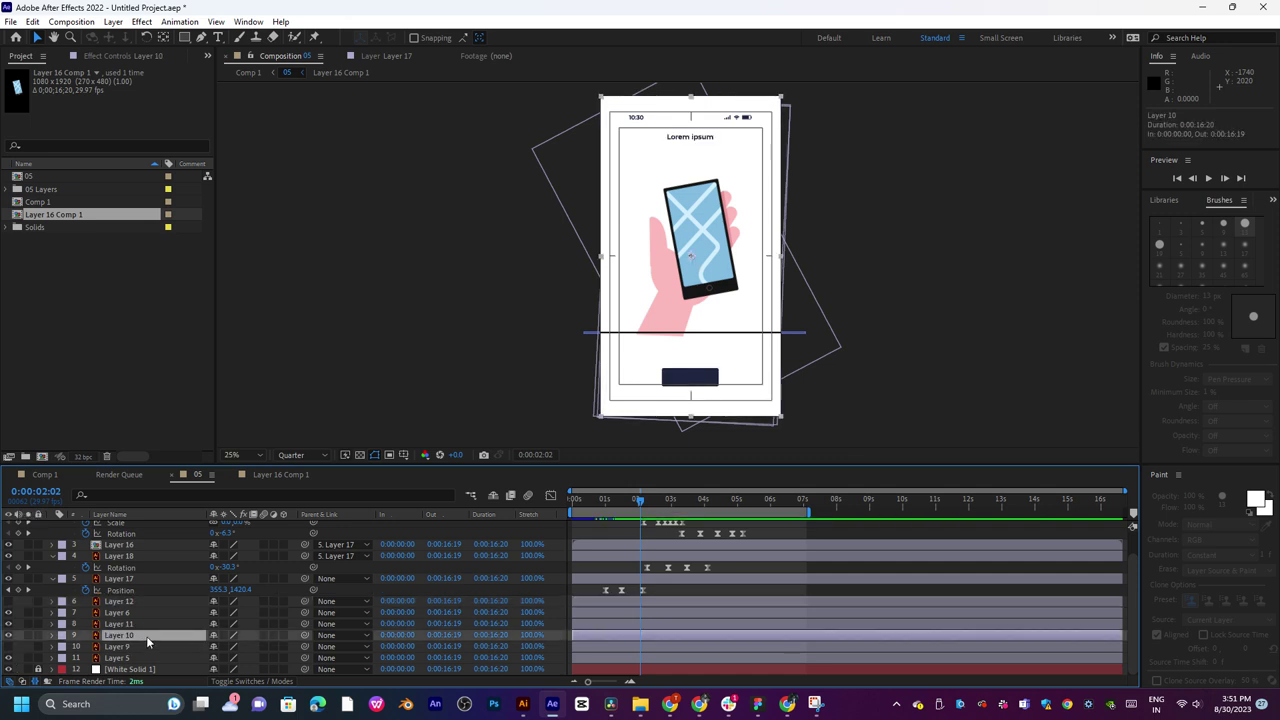
left_click_drag(670, 500, 604, 525)
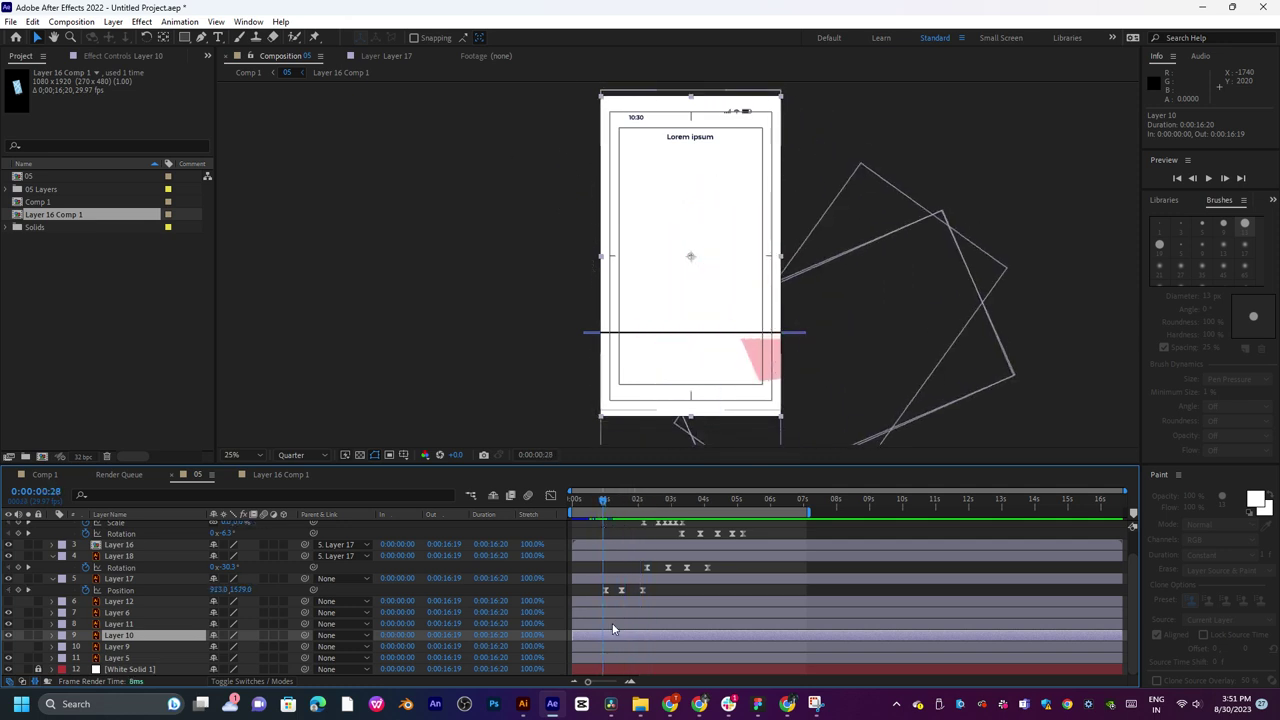
Try to keyframe Layer 10's Position with a downward slide from 540, 733 at 0:00:00:13 to 540, 960 at 0:00:01:05.
key("alt+shift+p")
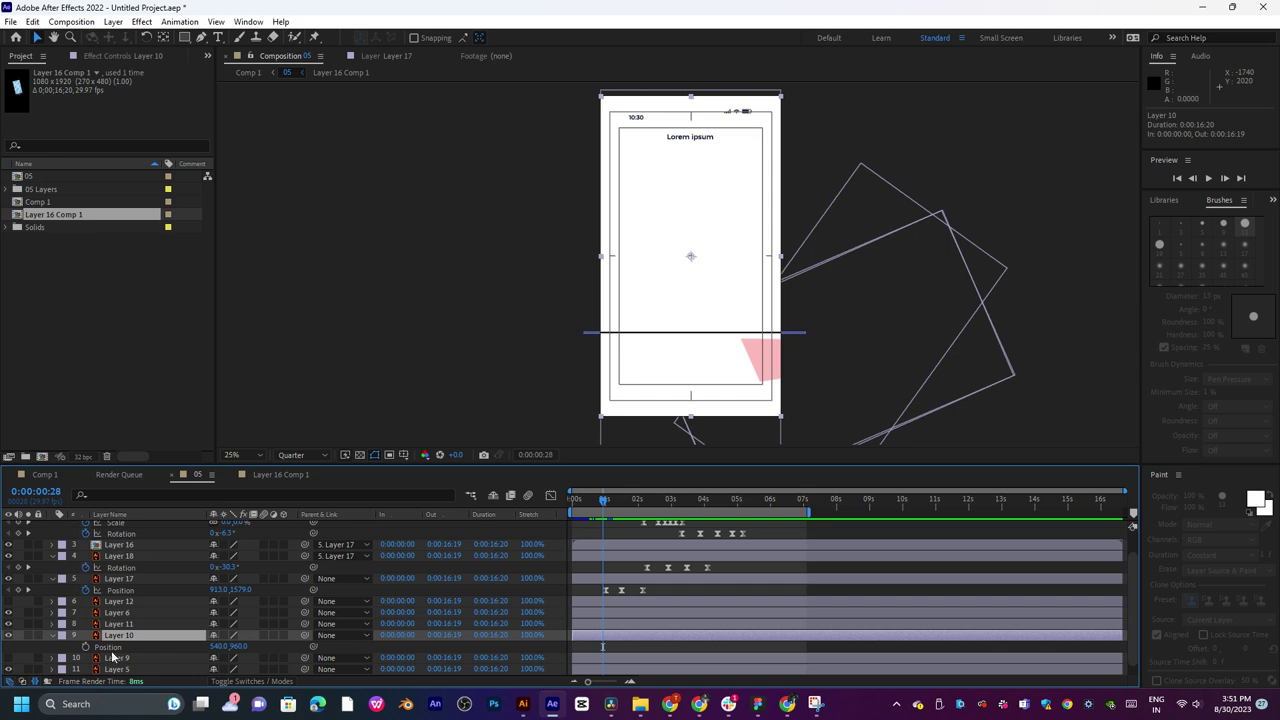
left_click(92, 648)
left_click_drag(600, 511, 588, 512)
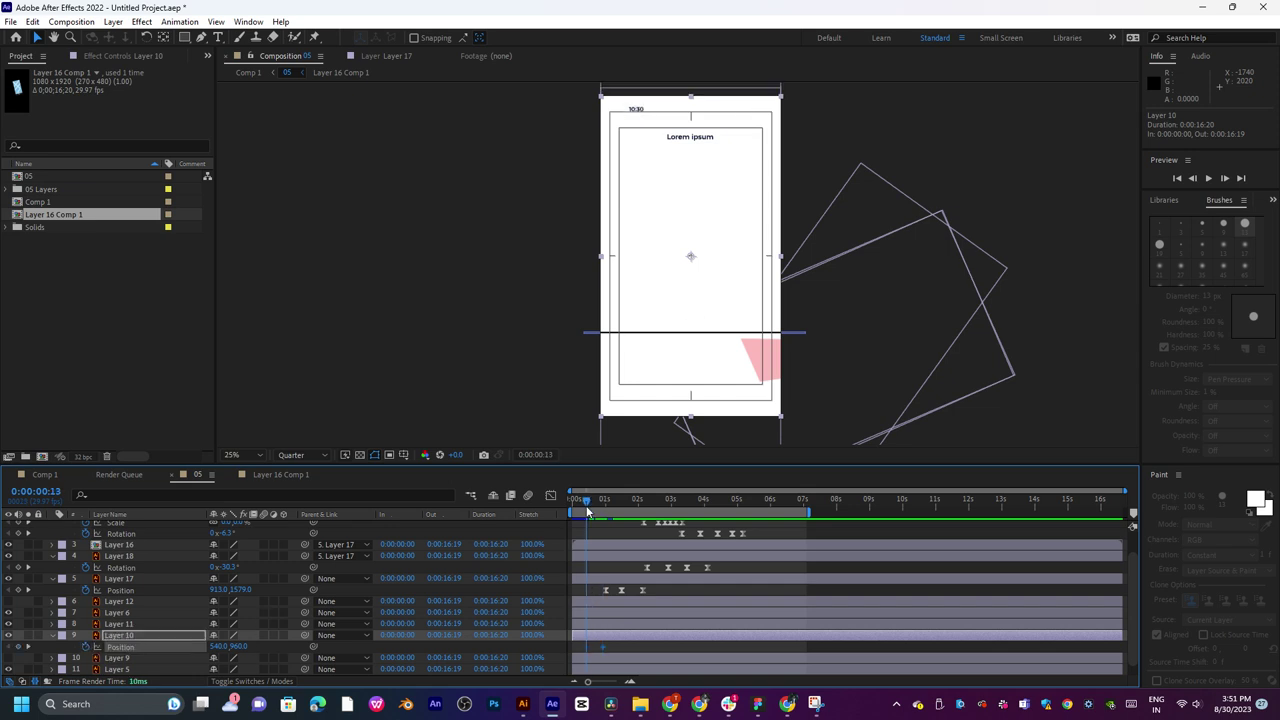
left_click_drag(604, 648, 611, 647)
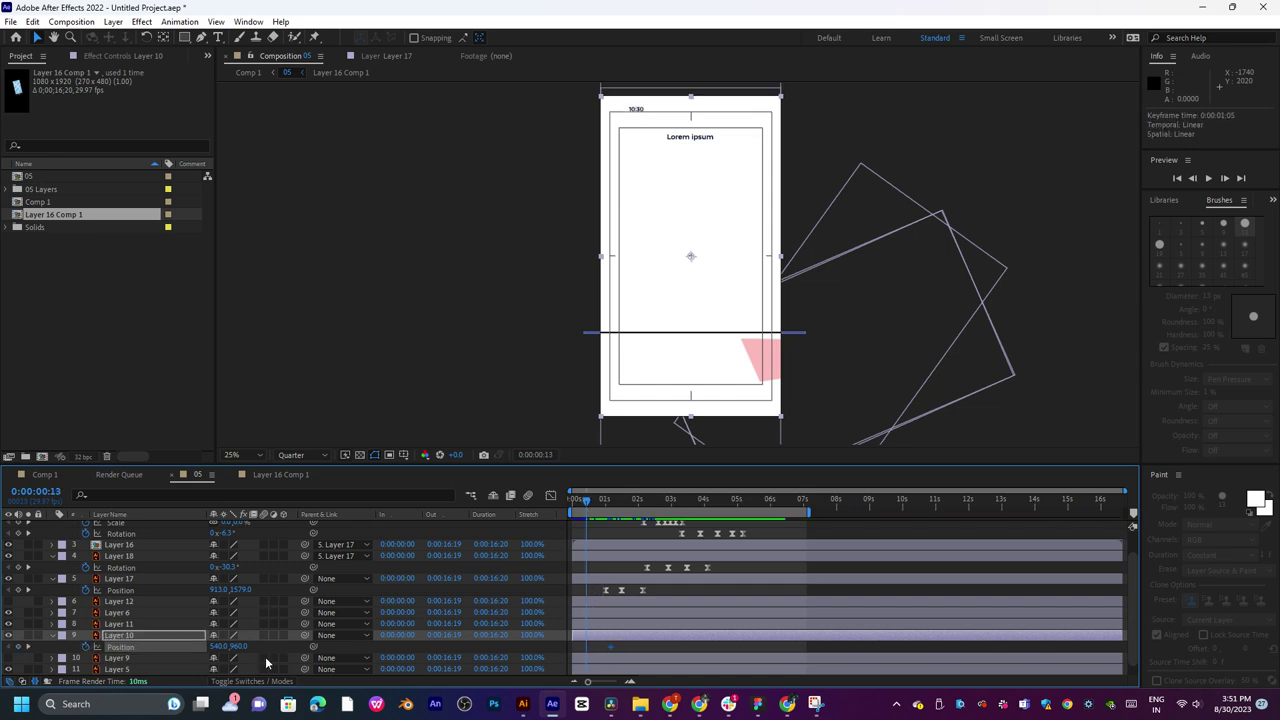
left_click_drag(241, 647, 3, 627)
left_click_drag(172, 631, 103, 635)
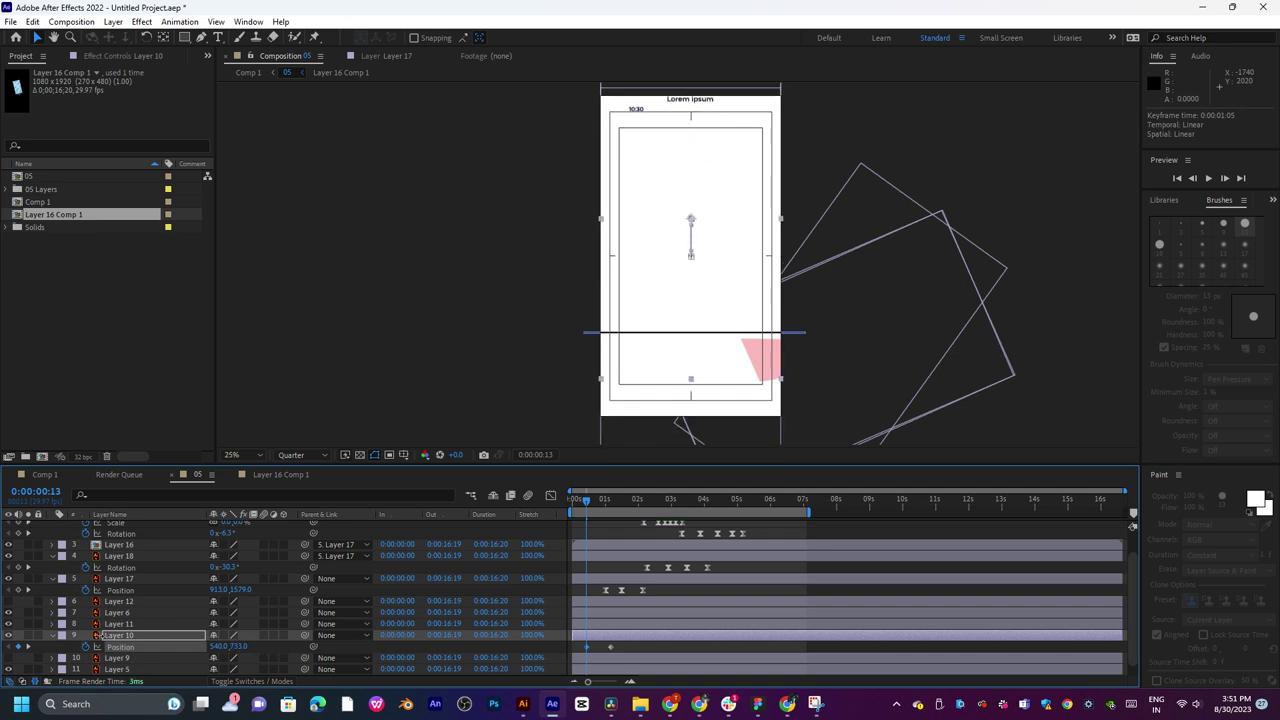
key("ctrl+z")
key("ctrl+z")
key("ctrl+z")
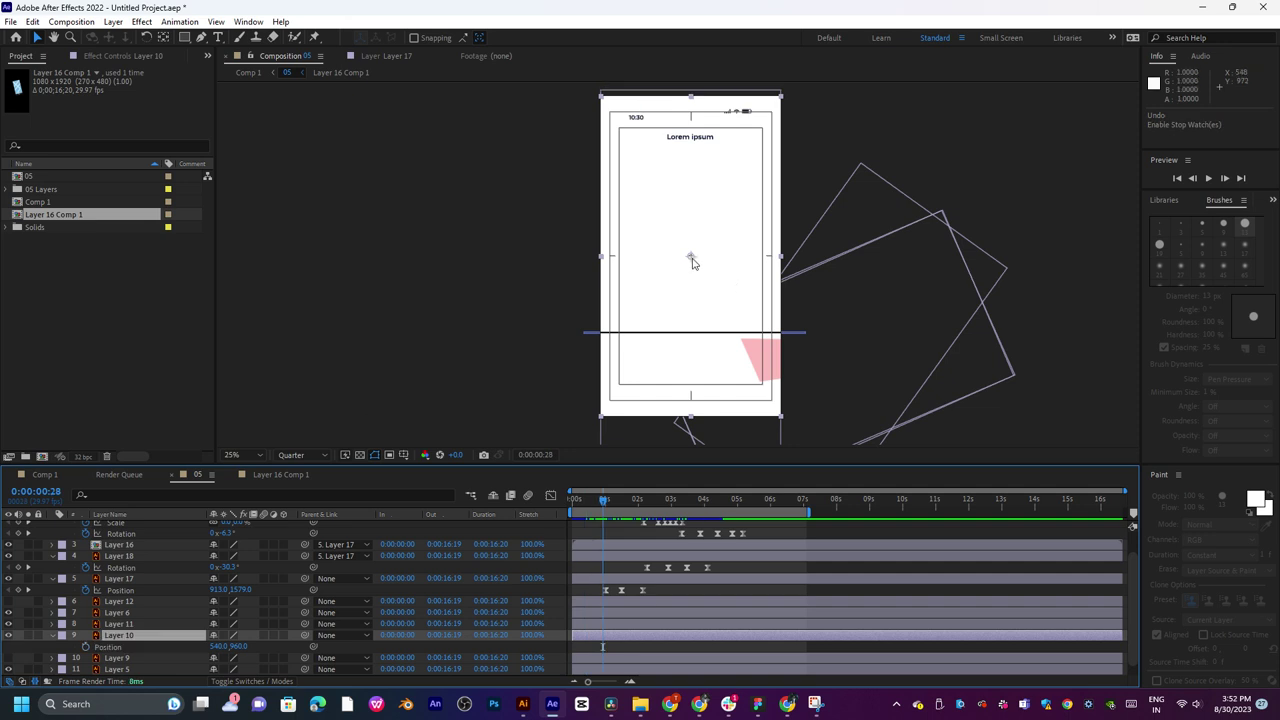
Move Layer 10's anchor point onto the Lorem ipsum heading and keyframe its Position from 532, -89 at 0:00:00:05 to 532, 244.
left_click_drag(692, 262, 693, 165)
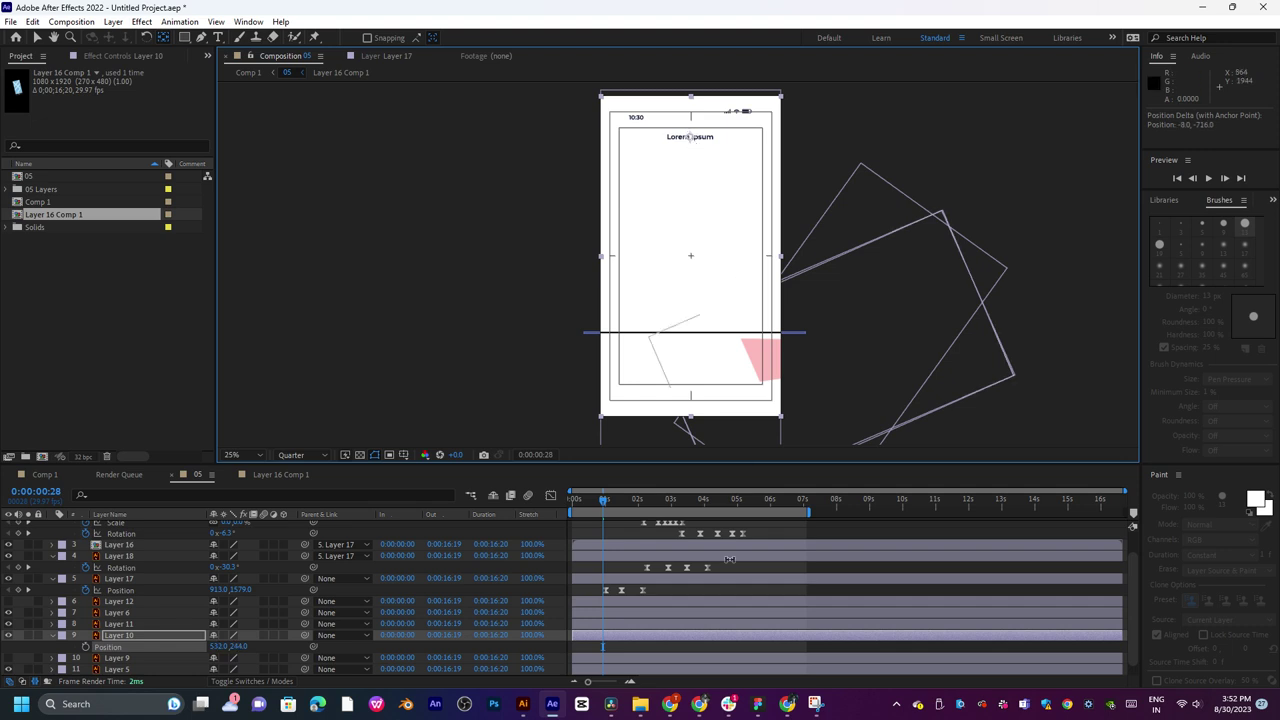
left_click_drag(604, 503, 579, 524)
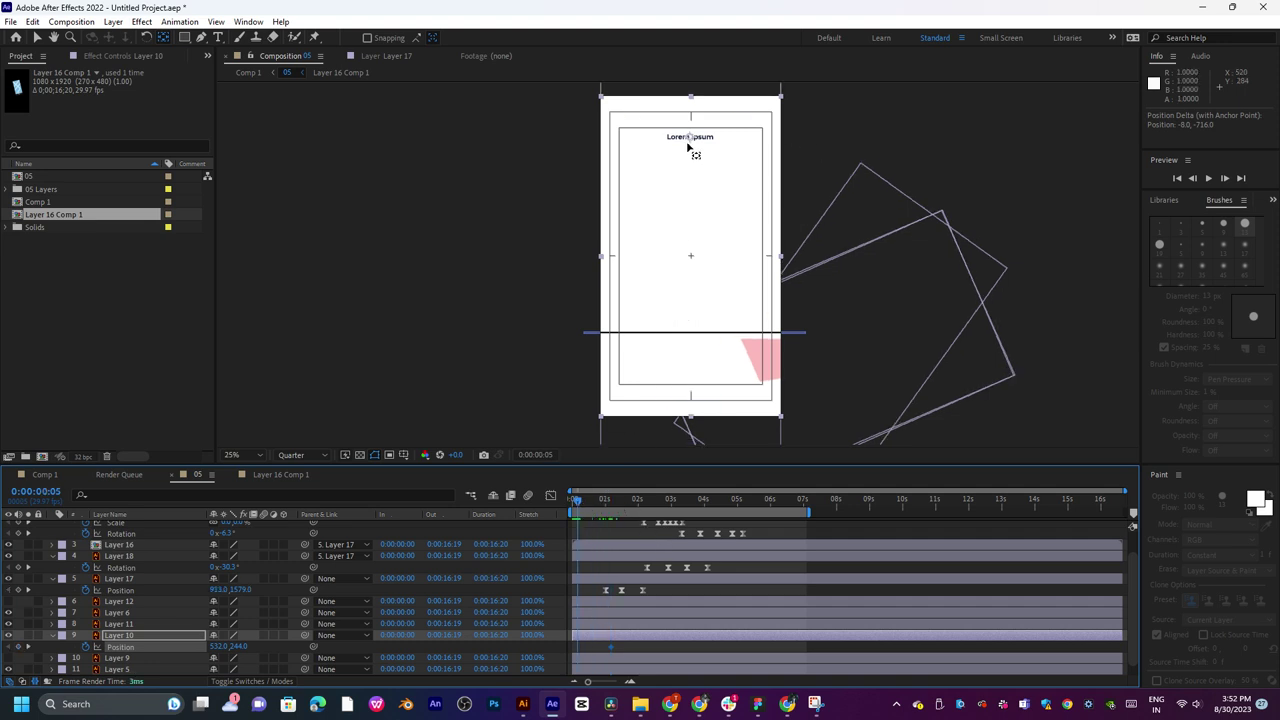
key("v")
left_click_drag(690, 136, 689, 102)
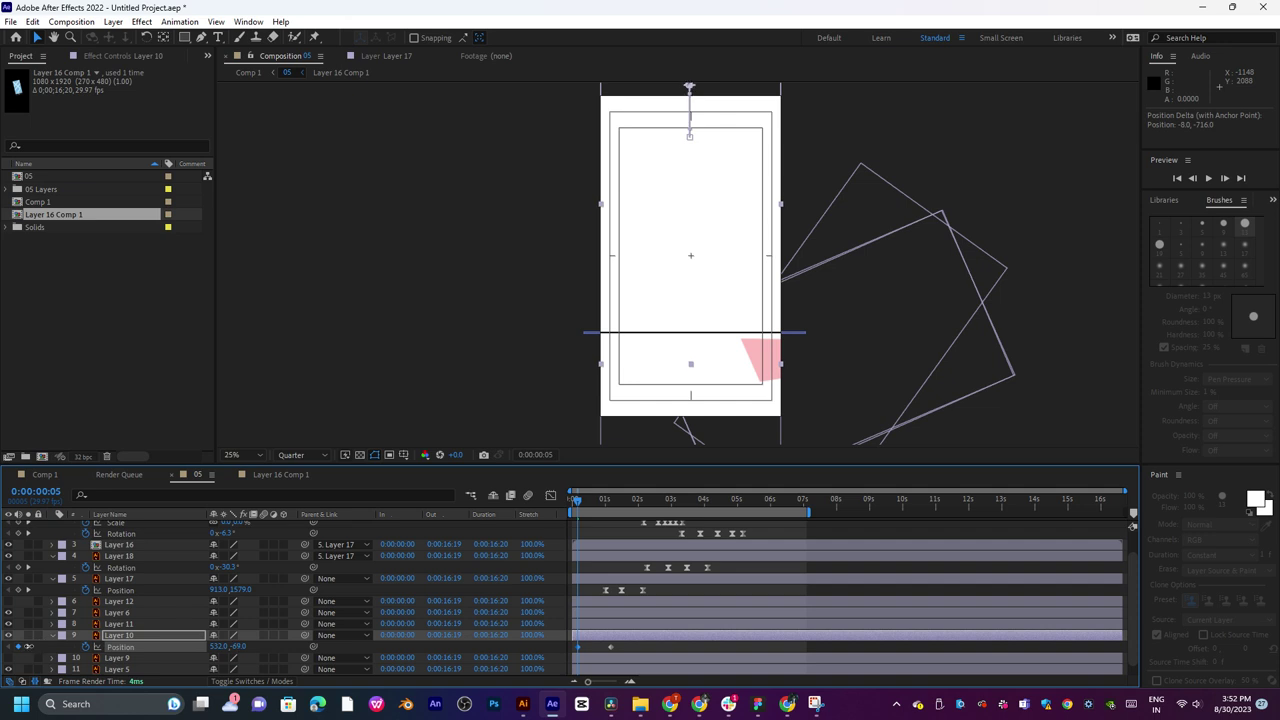
Shift Layer 10's Position keyframes later by about a third of a second and keyframe its Opacity from 0% at 0:00:00:21 to 100%.
left_click_drag(577, 648, 618, 649)
left_click_drag(578, 505, 589, 506)
key("ctrl+z")
left_click(596, 507)
key("shift+t")
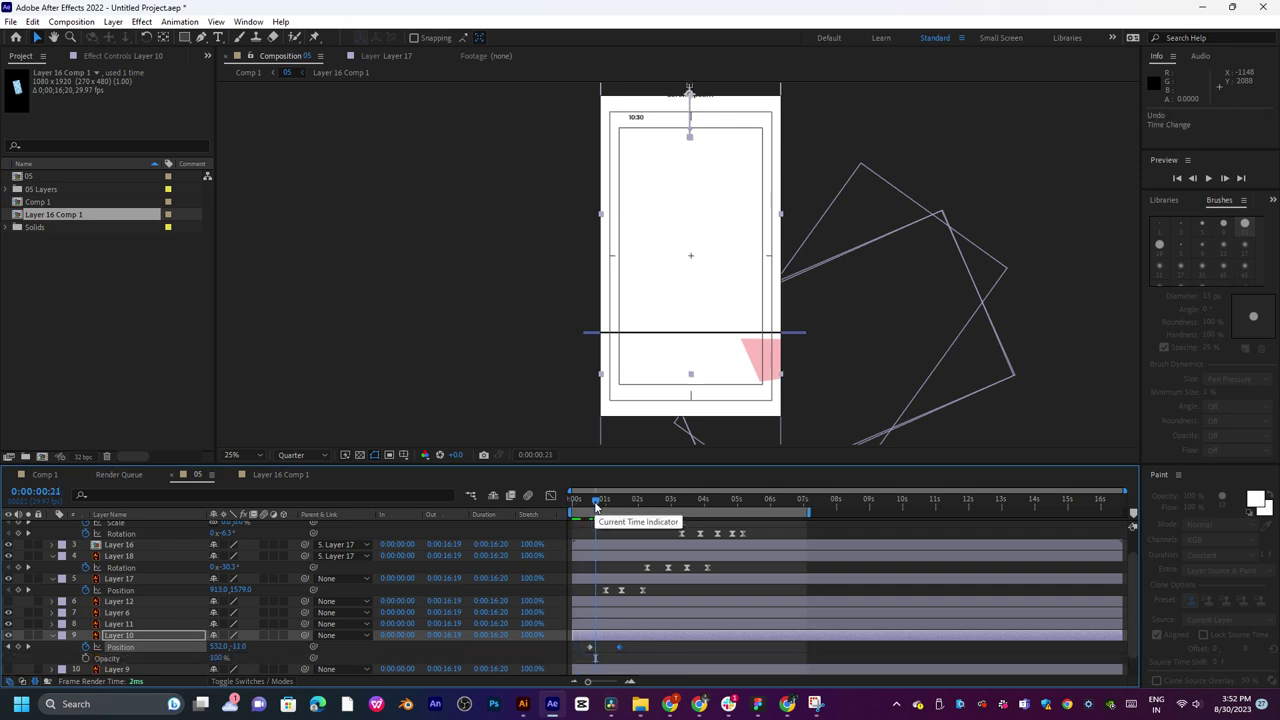
left_click(85, 659)
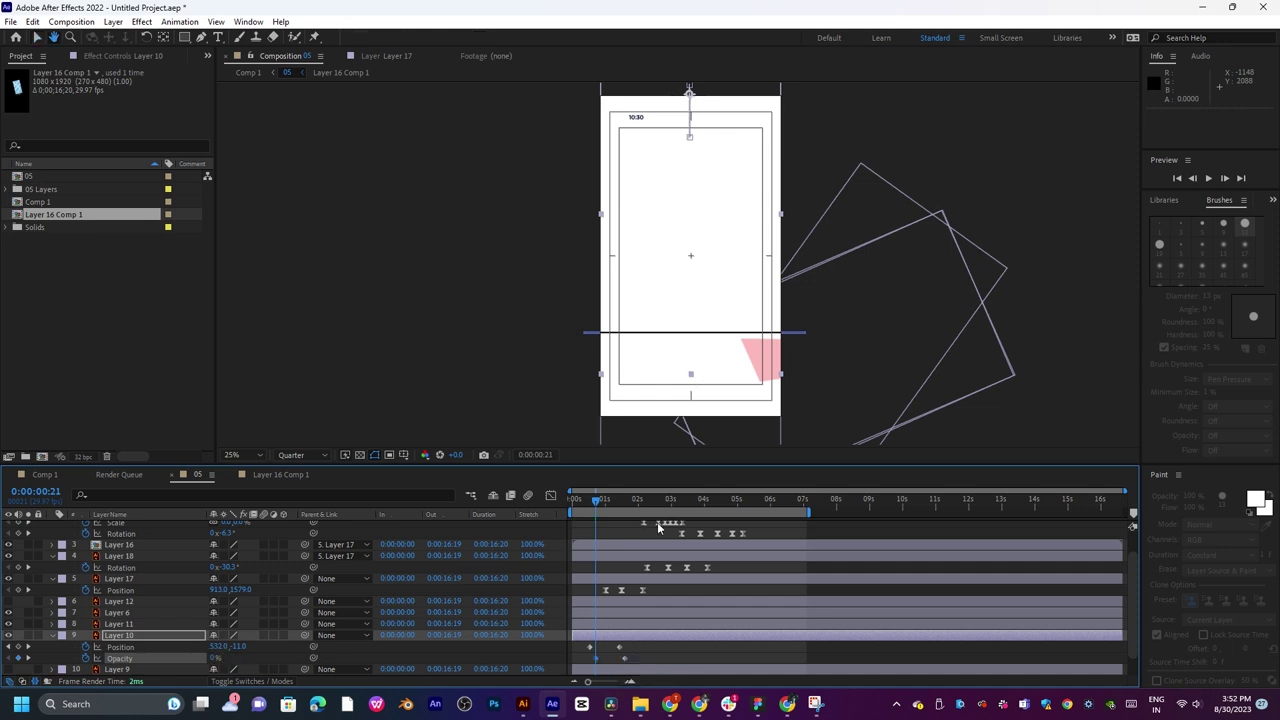
key("space")
key("space")
Apply Easy Ease to Layer 10's Position and Opacity keyframes and move the ending ones earlier to about 0:00:01:05 and 0:00:01:10.
left_click(578, 504)
left_click_drag(578, 510, 588, 510)
left_click_drag(635, 647, 576, 672)
right_click(590, 660)
mouse_move(654, 648)
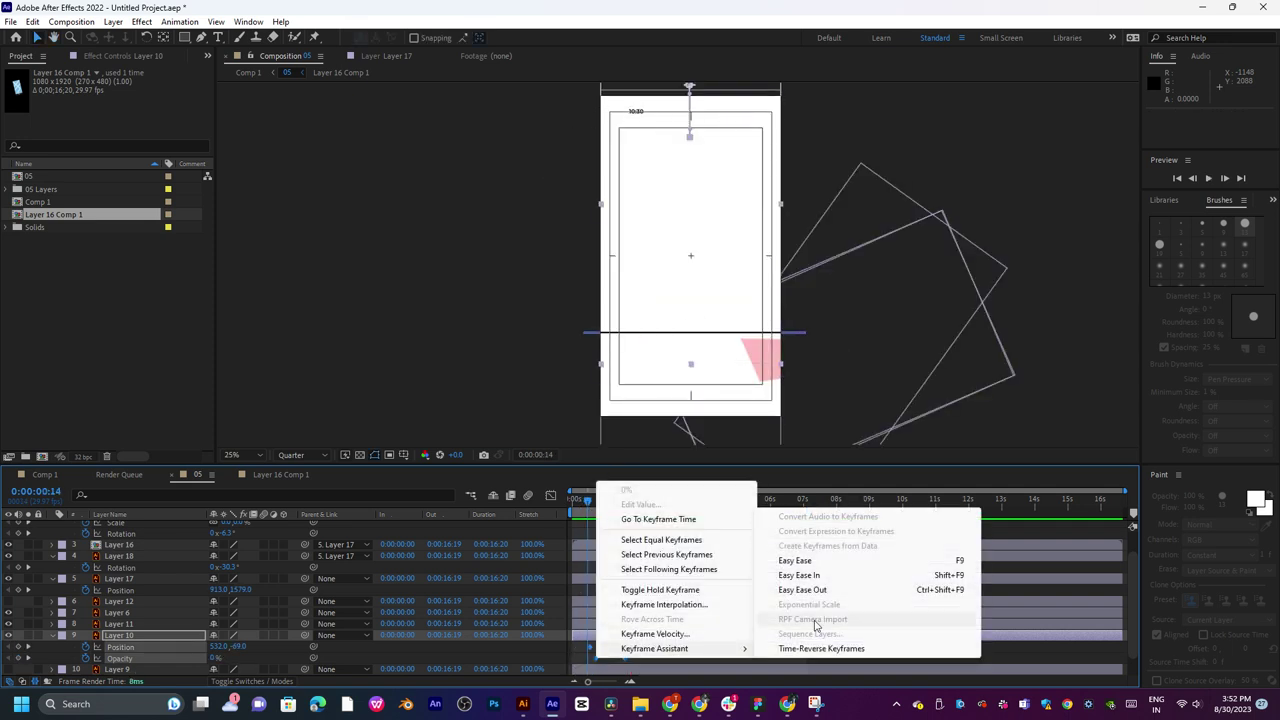
left_click(816, 563)
left_click_drag(621, 659, 616, 662)
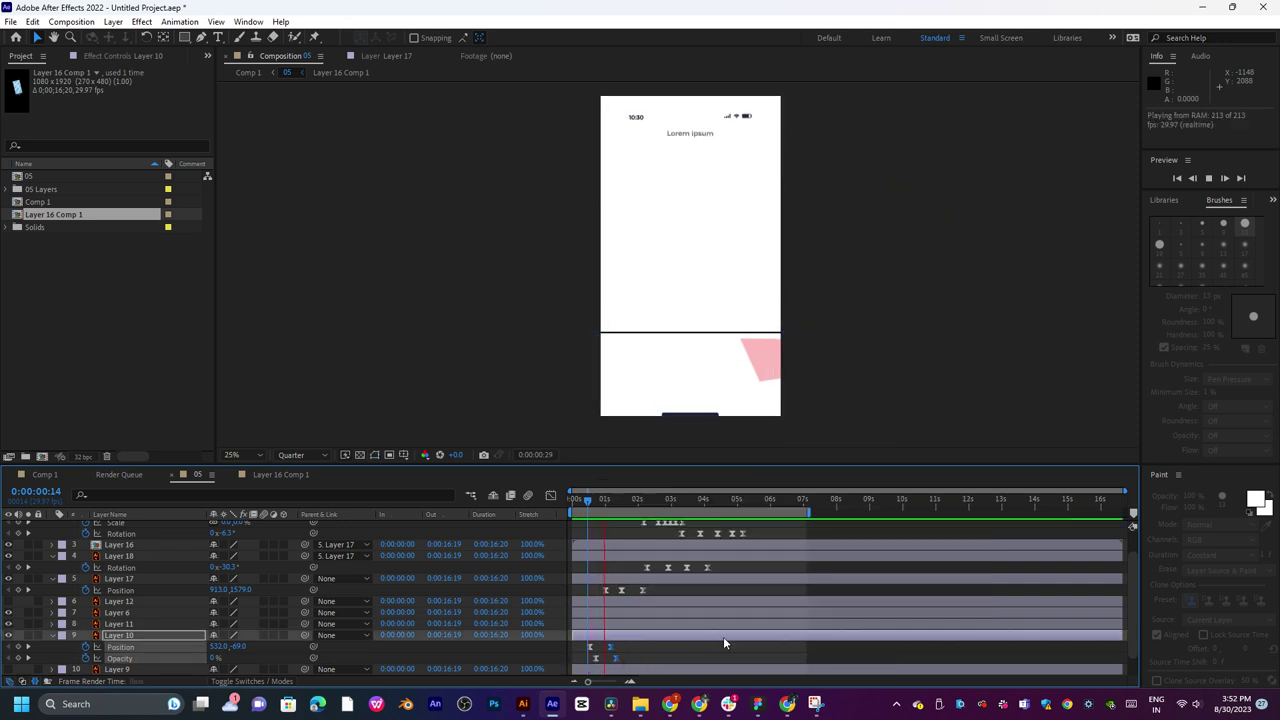
Preview Layer 10's heading entrance together with the hand and phone animation from about 0:00:00:08.
left_click(580, 508)
key("space")
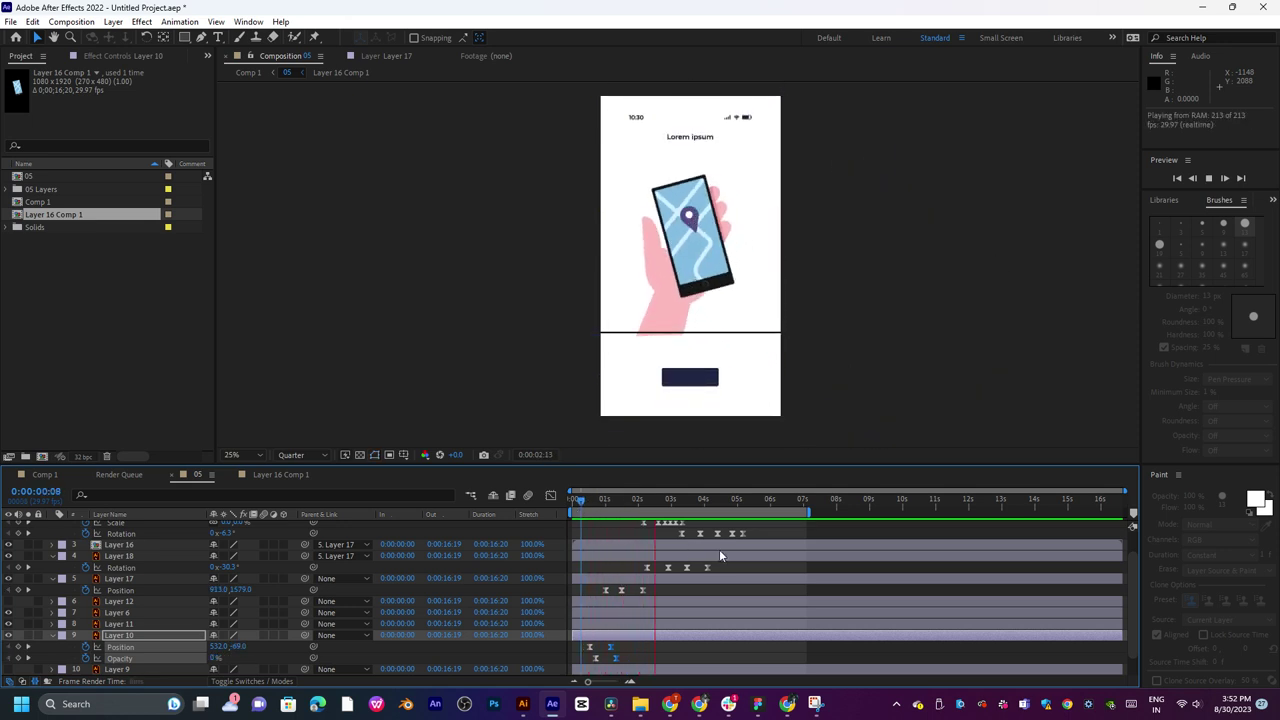
left_click(675, 505)
key("space")
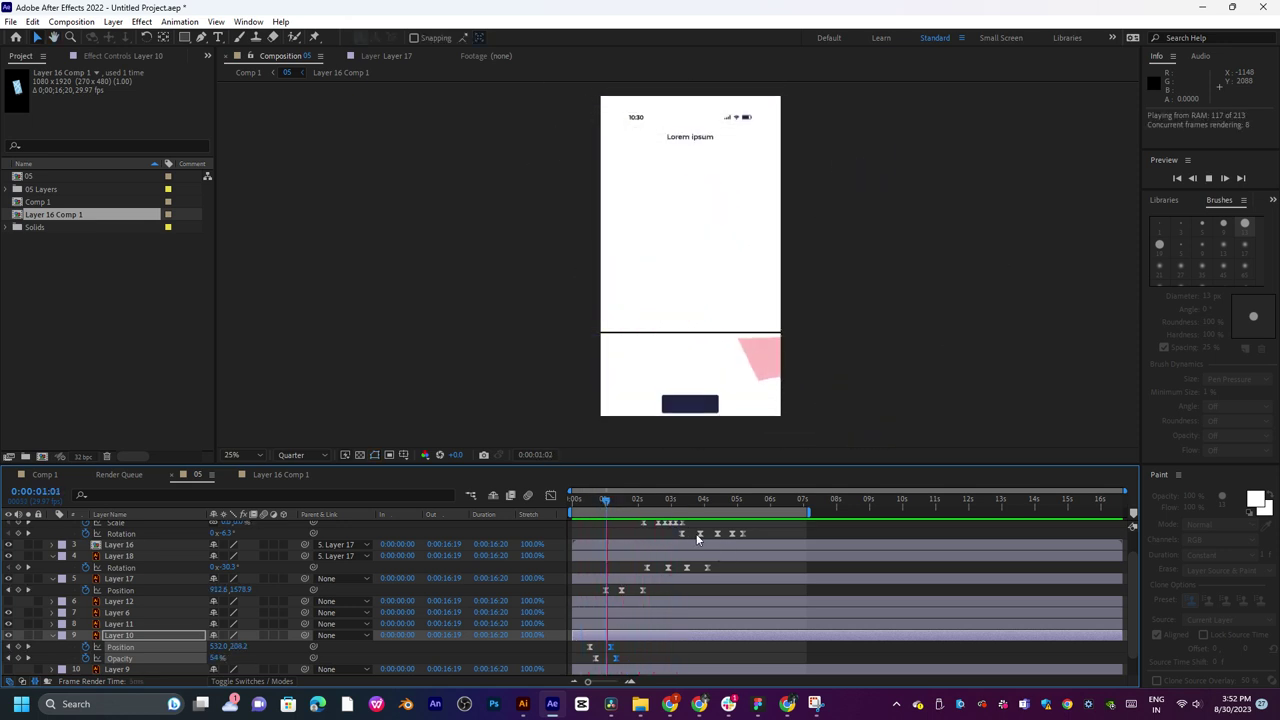
At 0:00:01:21, draw a black rectangle over the area below the horizontal line and center it across the artboard.
left_click_drag(657, 502, 628, 524)
scroll(650, 562, "up", 2)
left_click(172, 527)
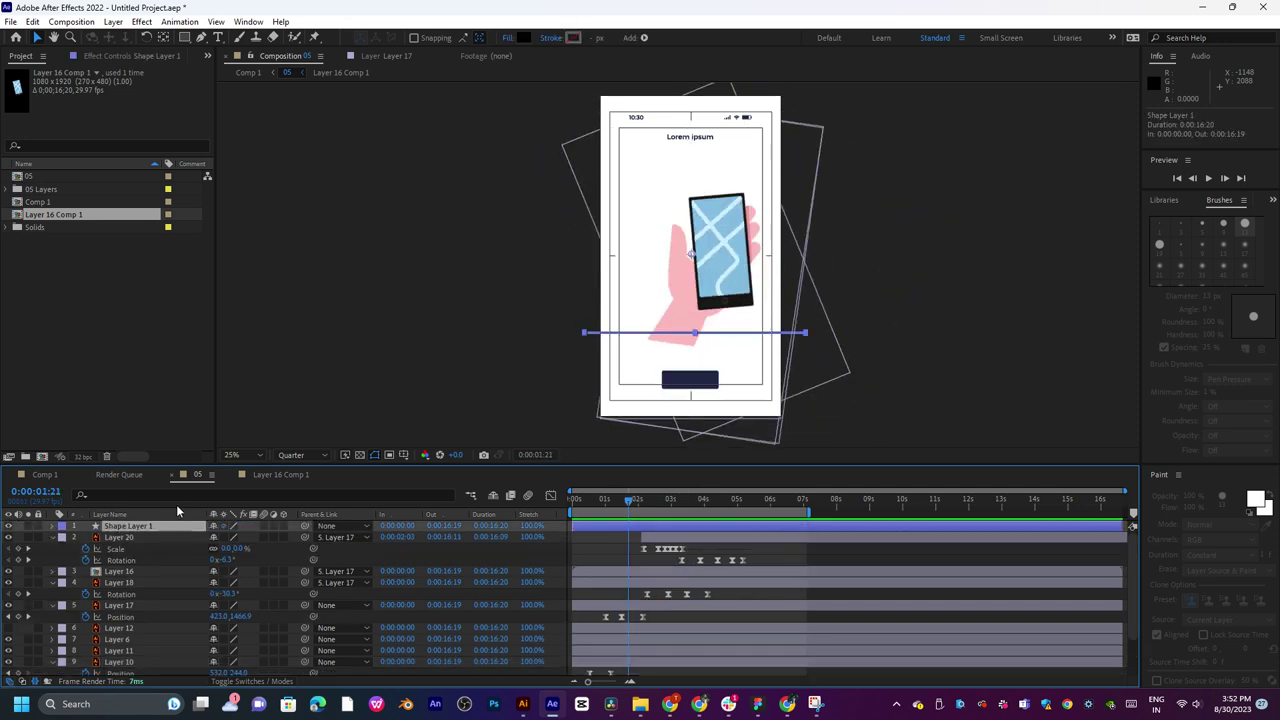
left_click(158, 538)
left_click(169, 527)
left_click(158, 562)
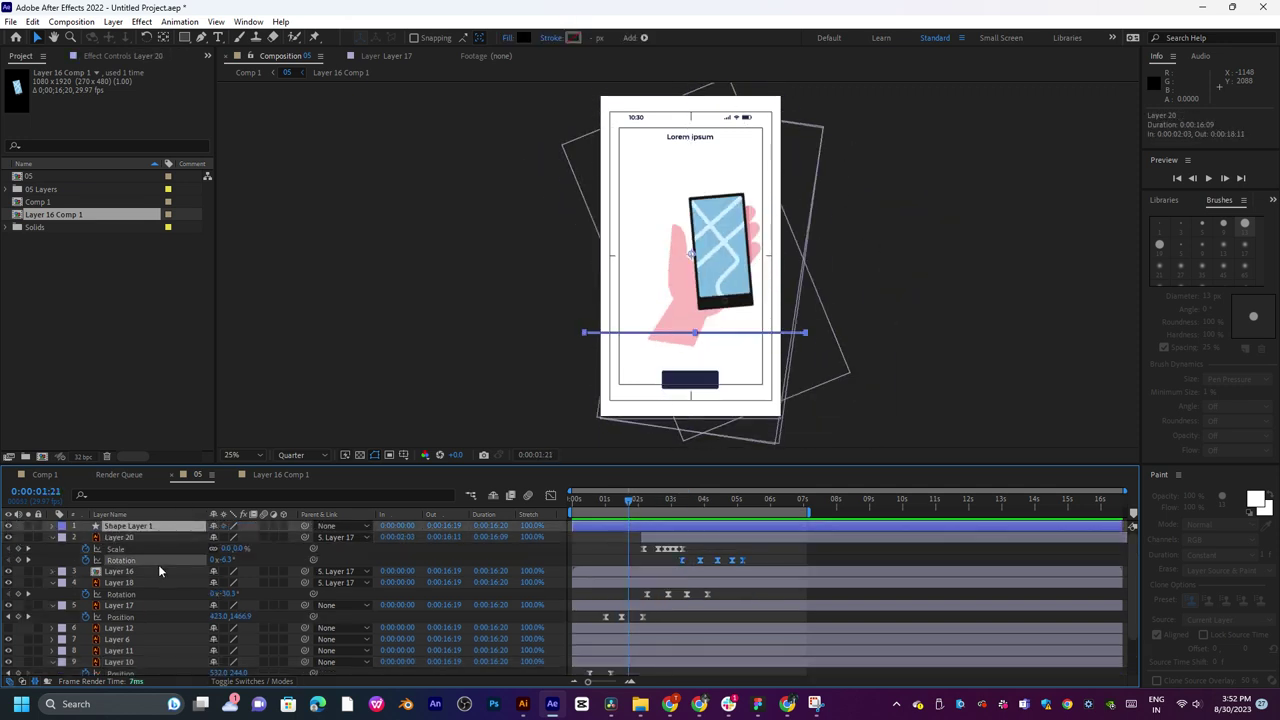
left_click(633, 561)
left_click(184, 37)
left_click_drag(583, 332, 861, 446)
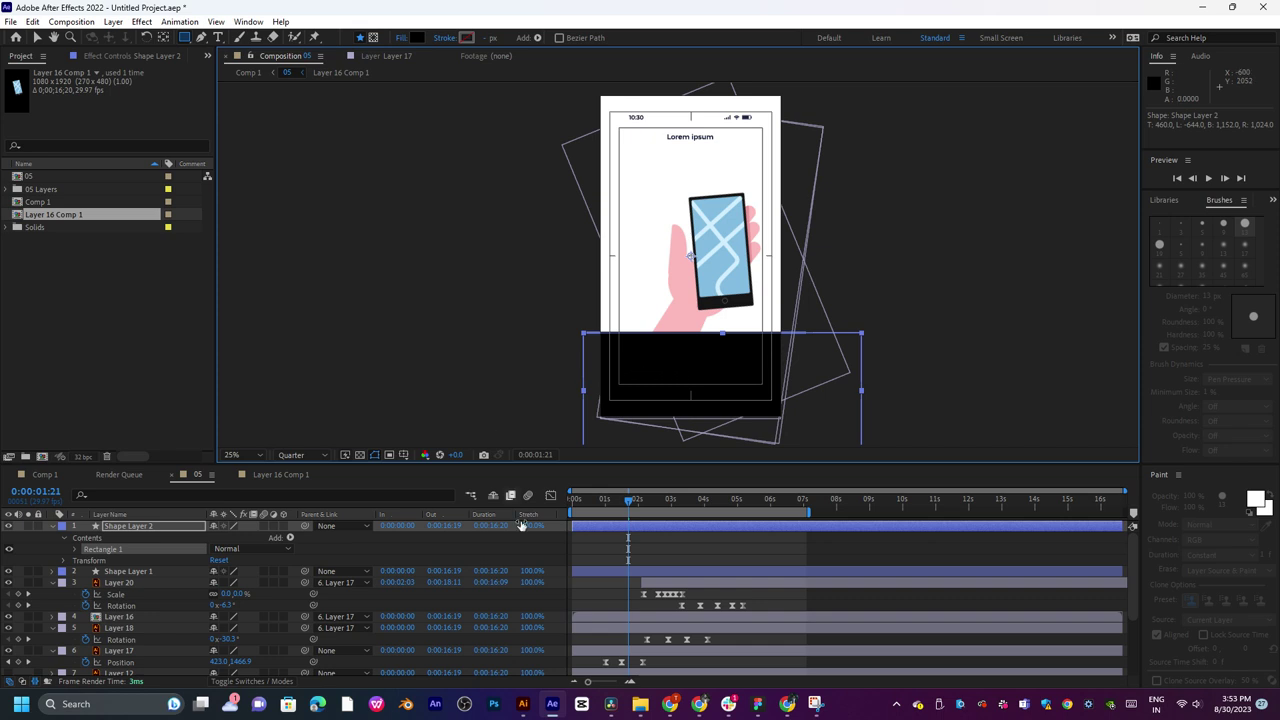
key("v")
left_click_drag(823, 408, 797, 410)
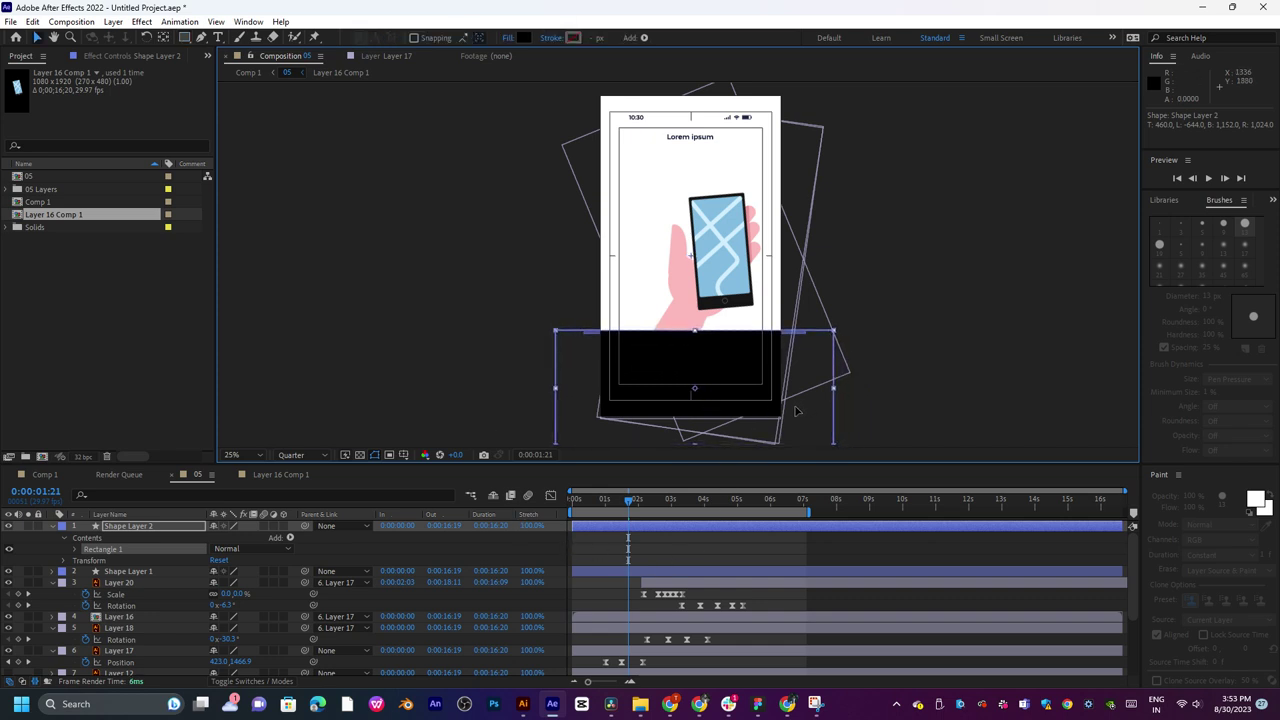
left_click(143, 527)
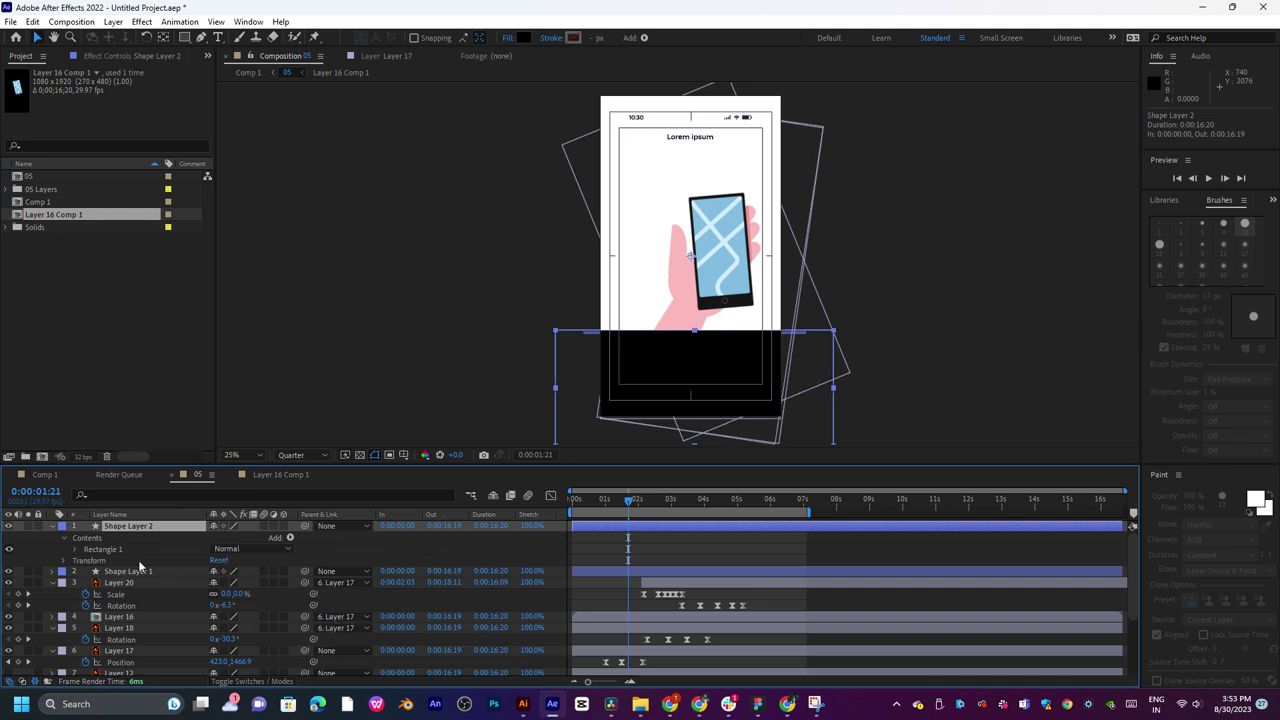
left_click(116, 650)
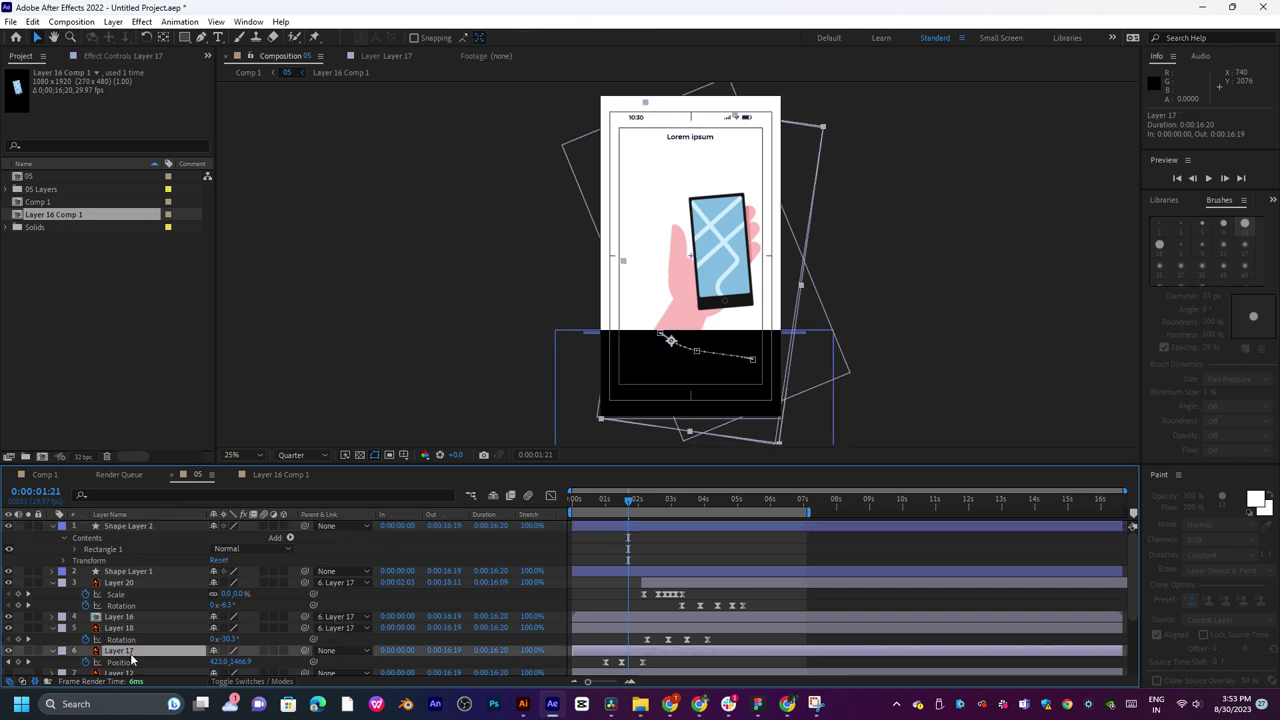
left_click(365, 526)
left_click(342, 547)
left_click(341, 528)
left_click(108, 538)
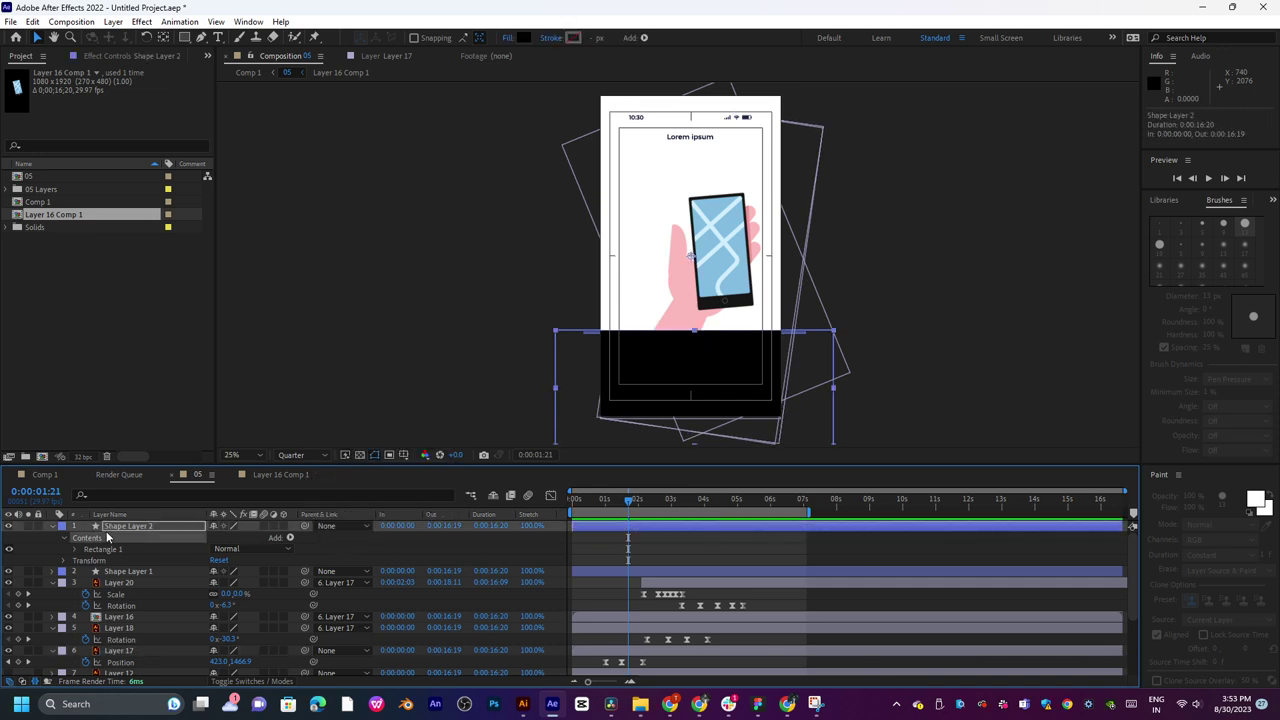
Select the layers from Shape Layer 1 through Layer 17 and collapse their keyframed properties.
left_click(128, 572)
scroll(132, 571, "down", 3)
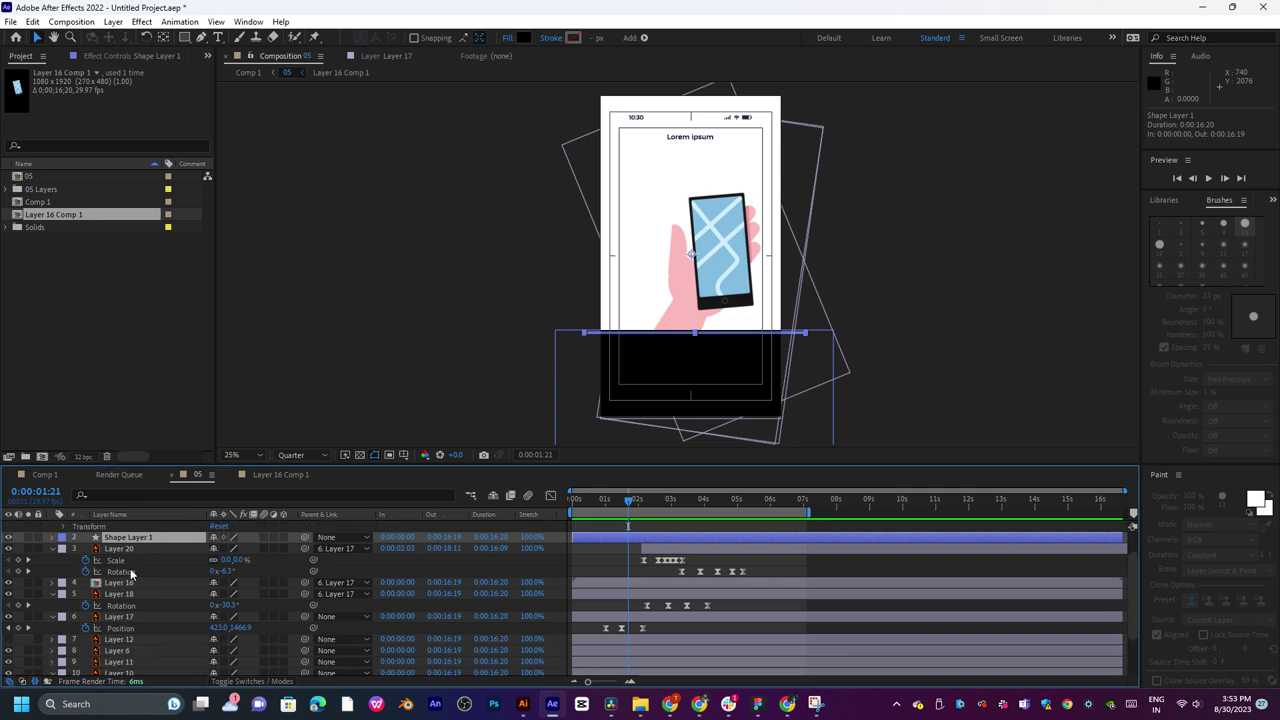
left_click(135, 583, "shift")
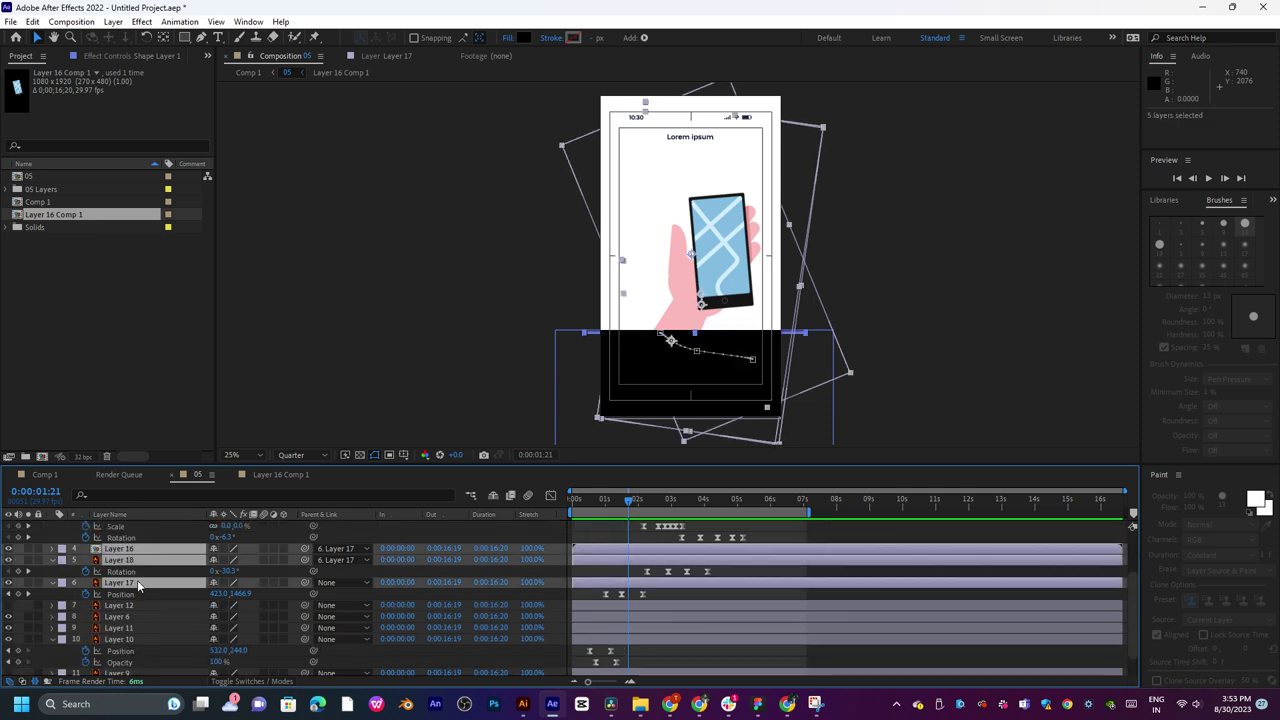
scroll(137, 580, "up", 3)
key("u")
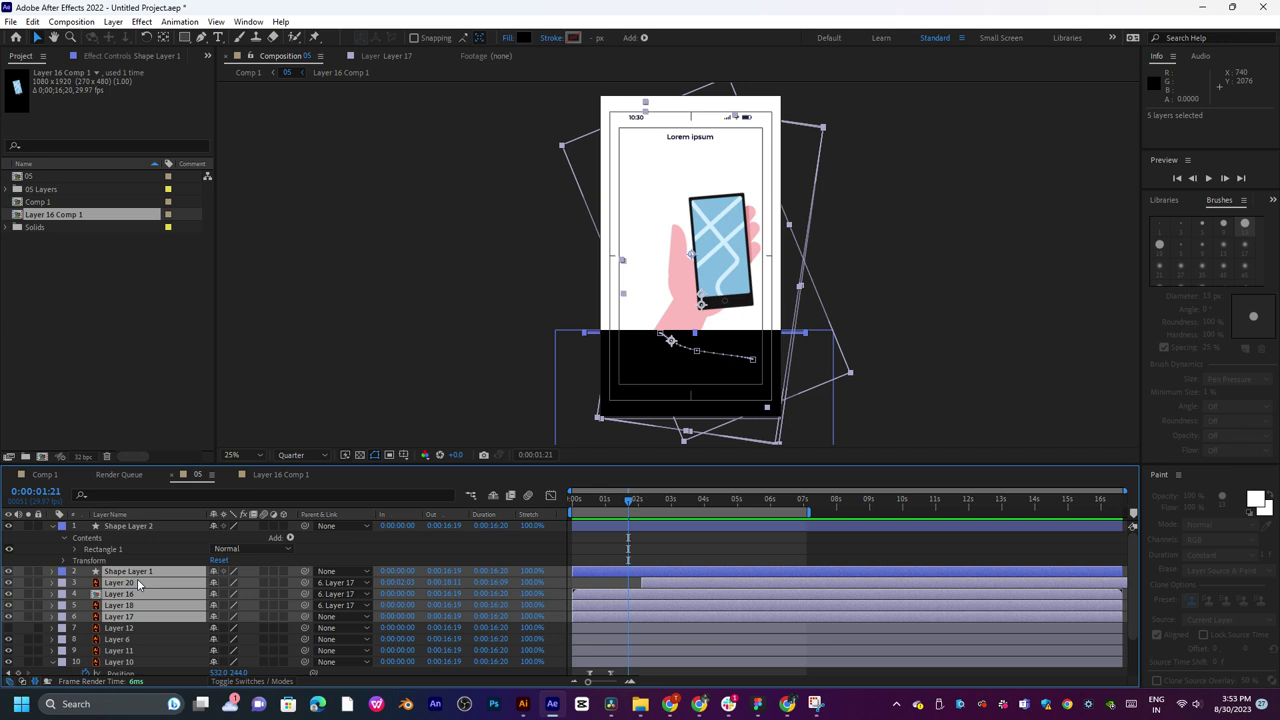
Show the blending mode and track matte columns in the timeline.
left_click(360, 566)
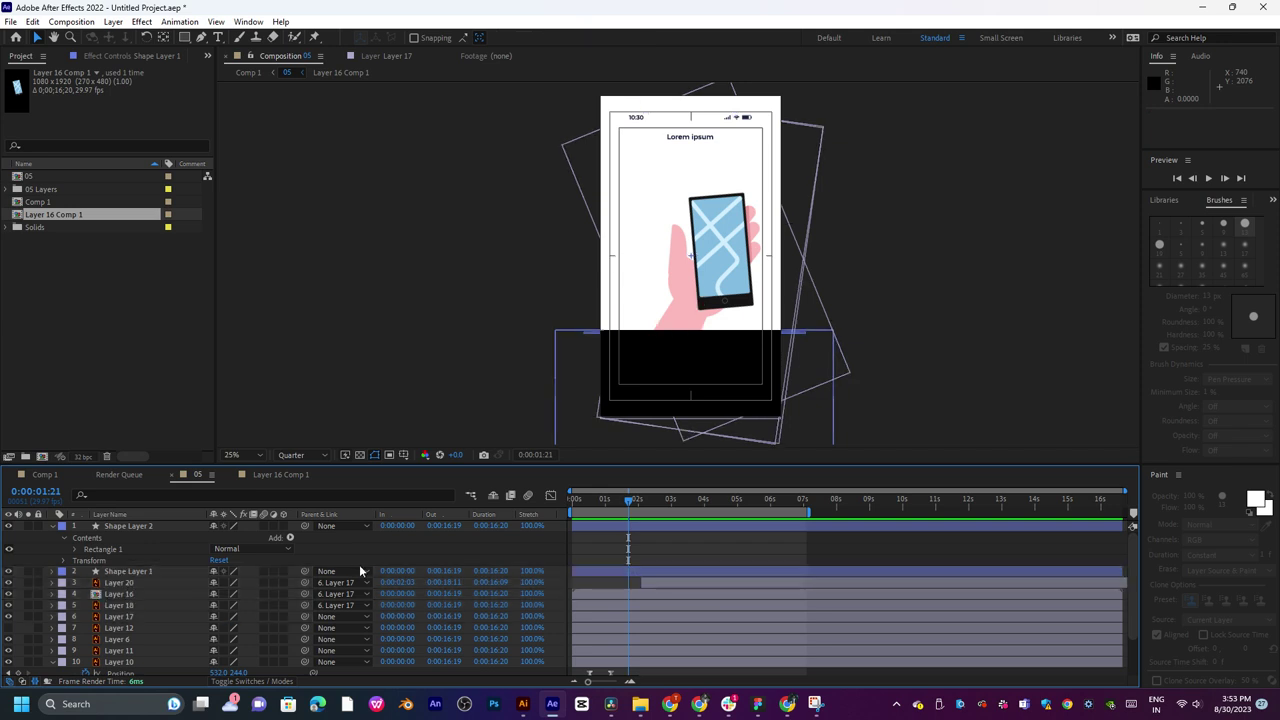
left_click(108, 575)
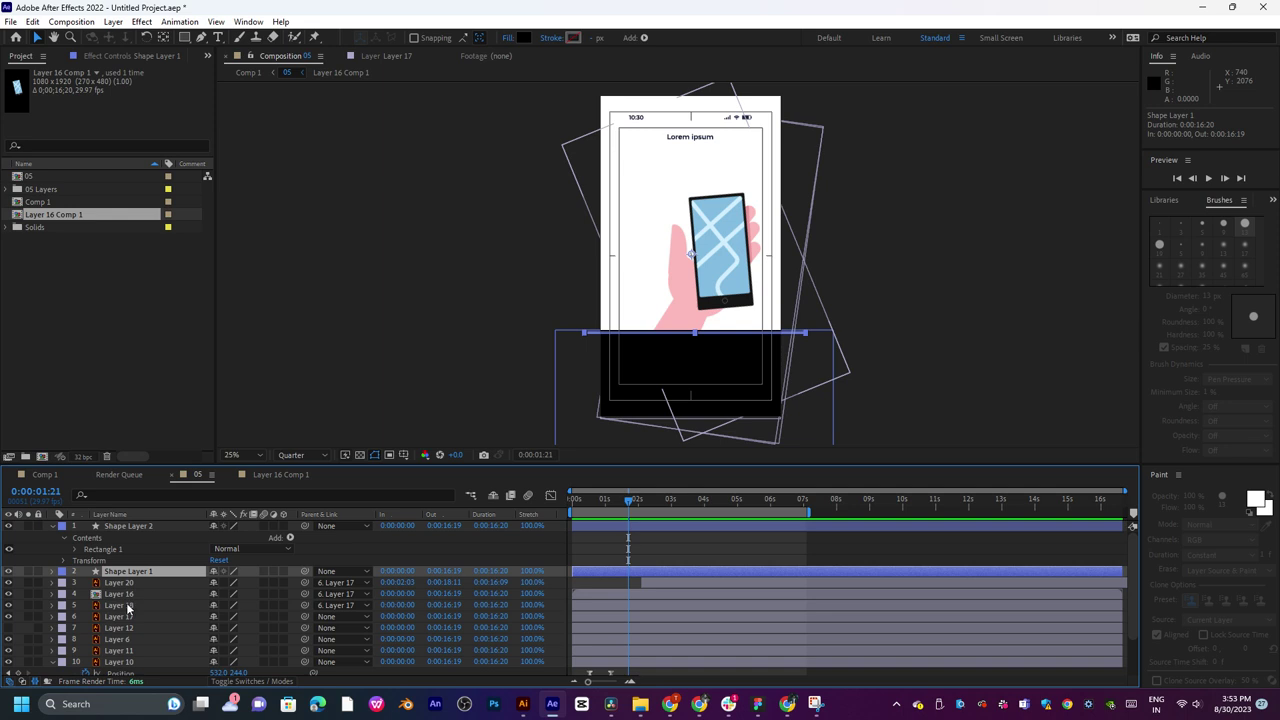
left_click(126, 615, "shift")
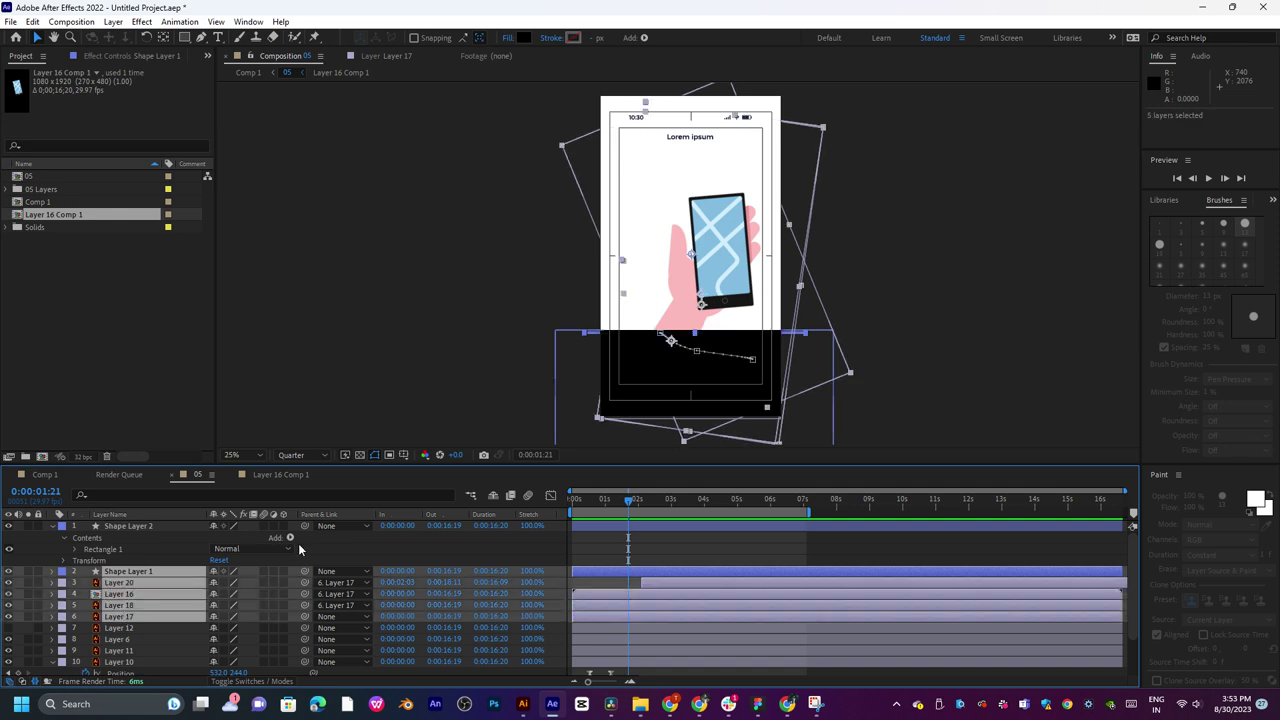
left_click(253, 550)
left_click(334, 524)
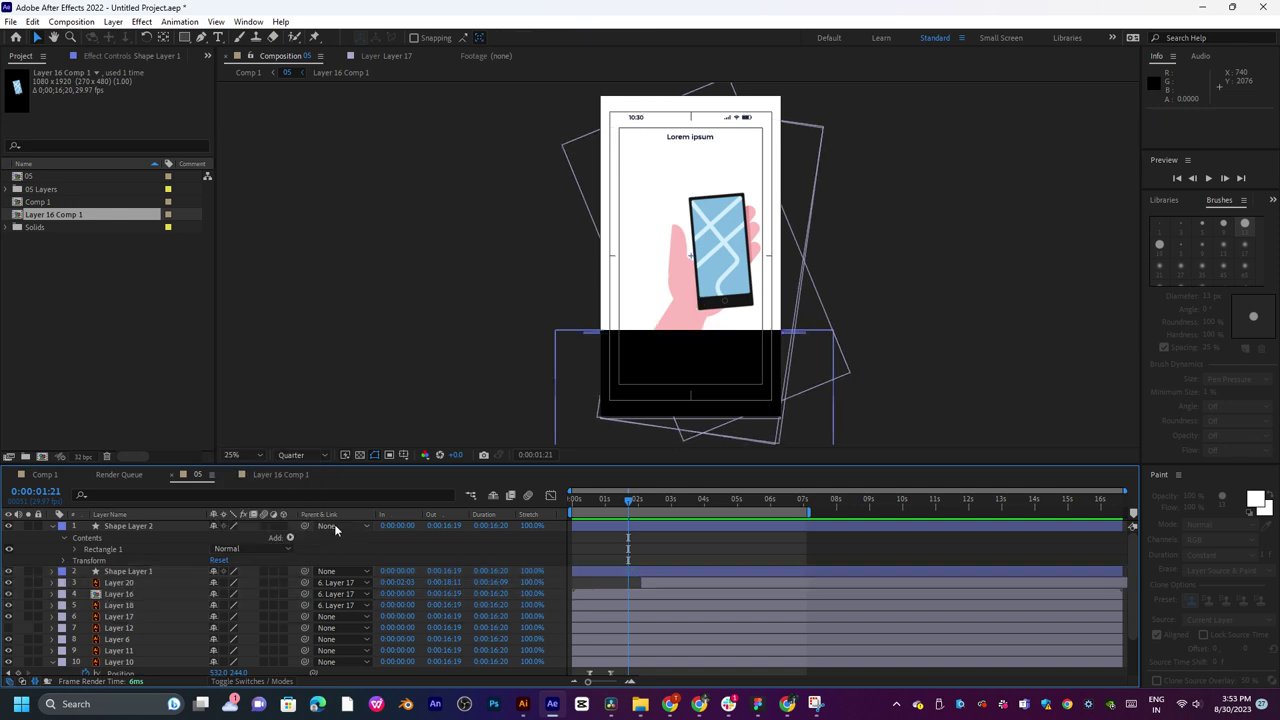
left_click(334, 524)
left_click(18, 683)
left_click(18, 683)
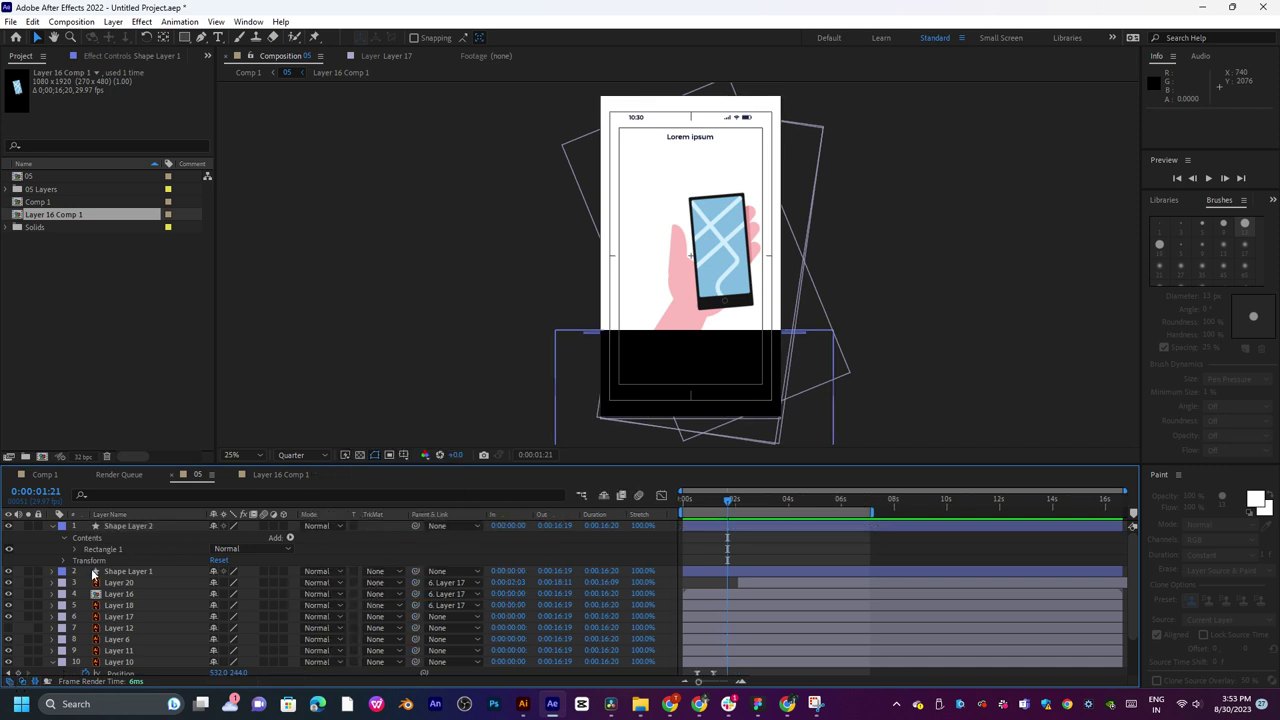
Try Alpha and Alpha Inverted track mattes on the layers from Shape Layer 1 through Layer 17, and set them to Luma.
left_click(124, 570)
left_click(129, 616, "shift")
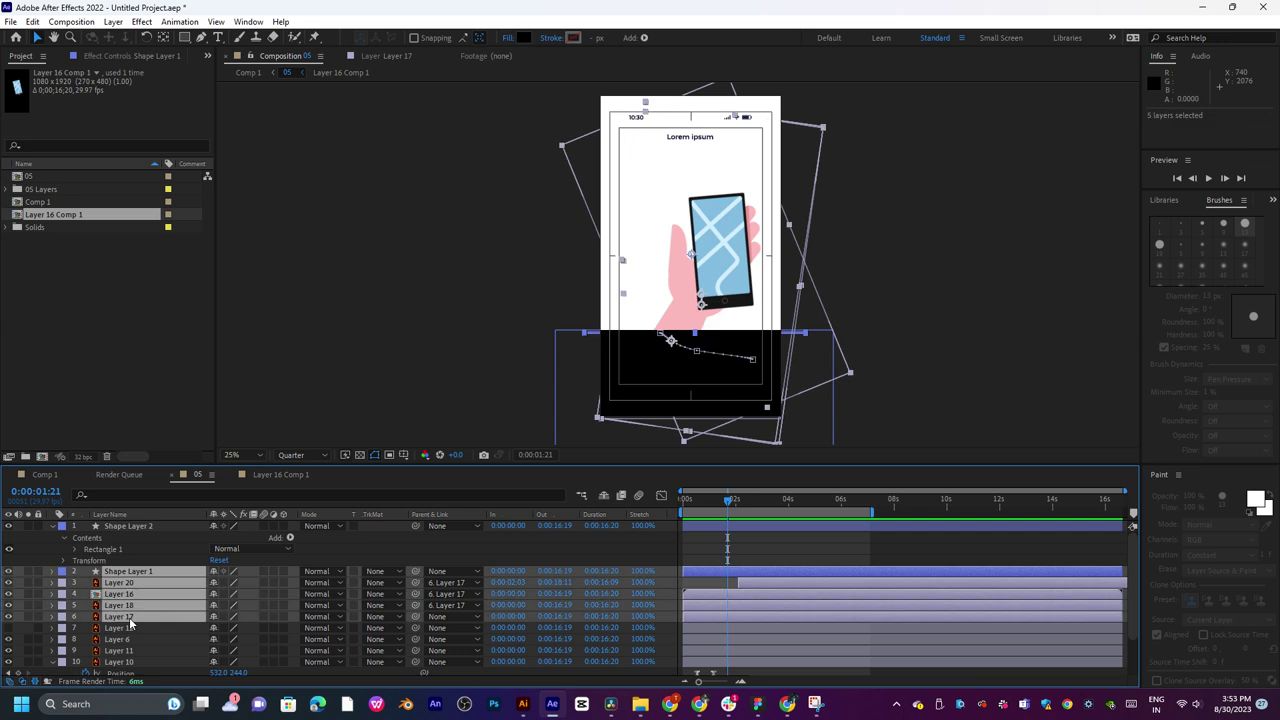
left_click(388, 571)
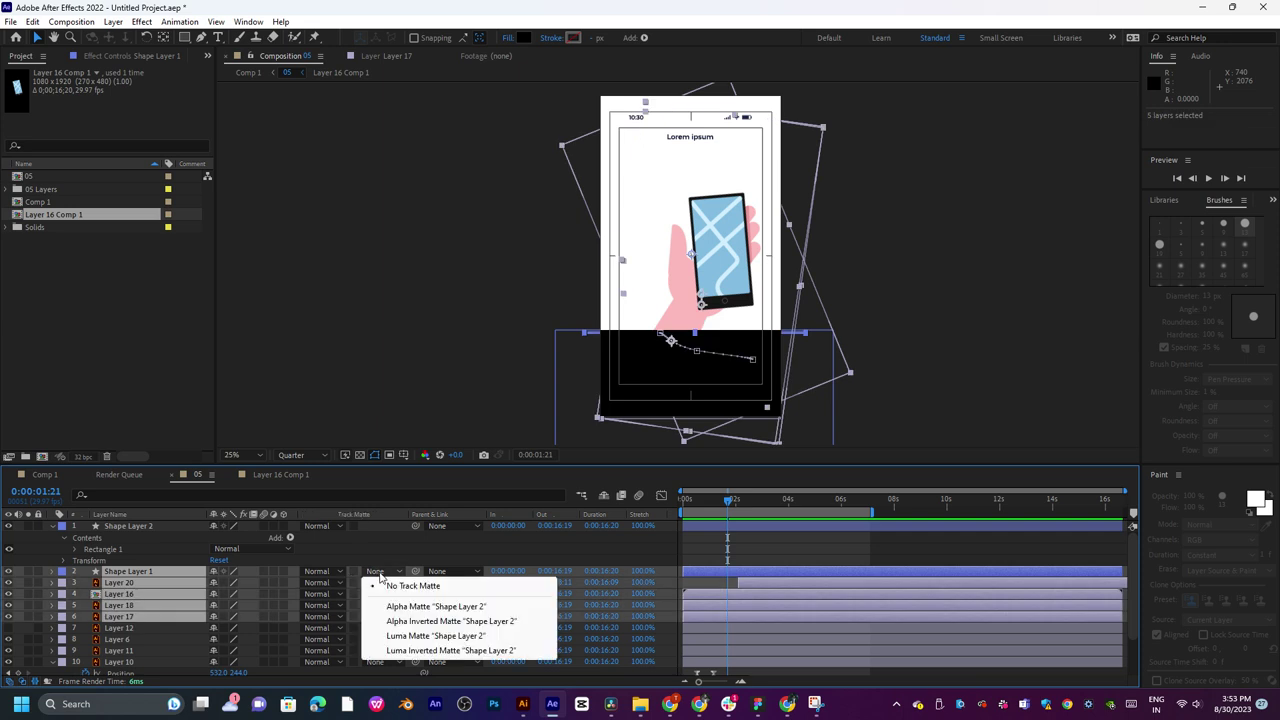
left_click(430, 606)
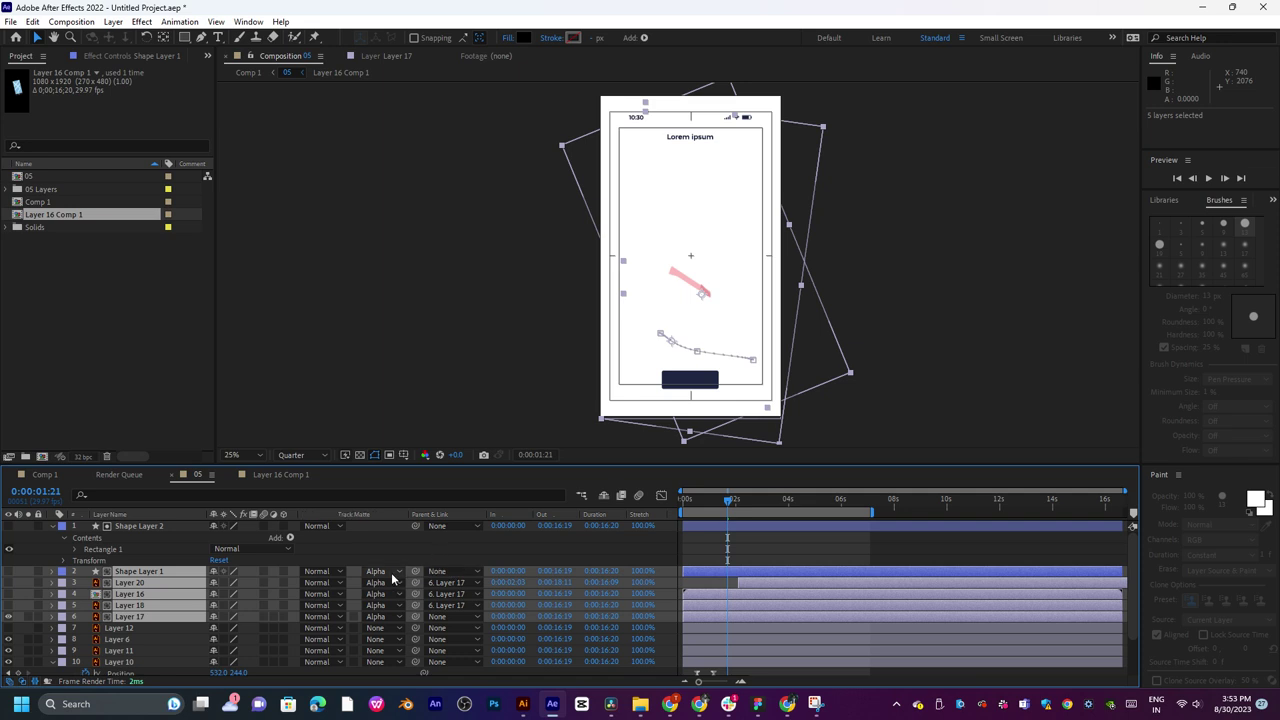
left_click(391, 572)
left_click(414, 630)
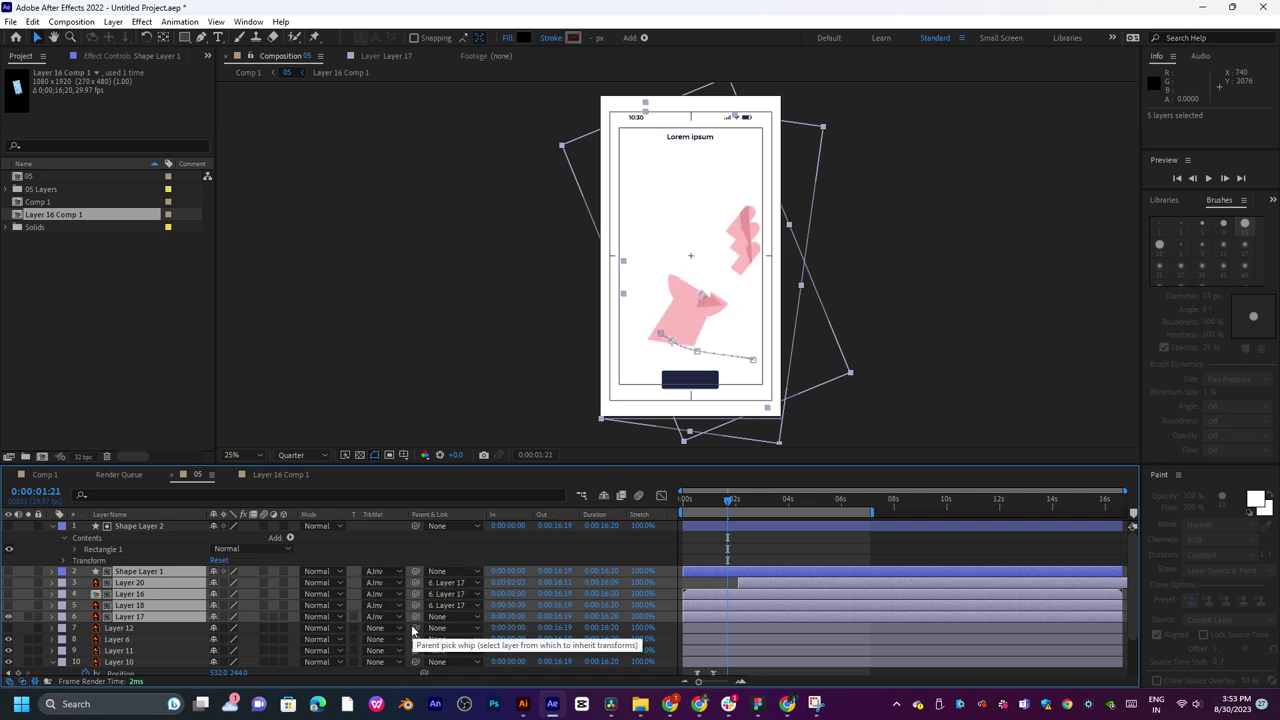
left_click(394, 620)
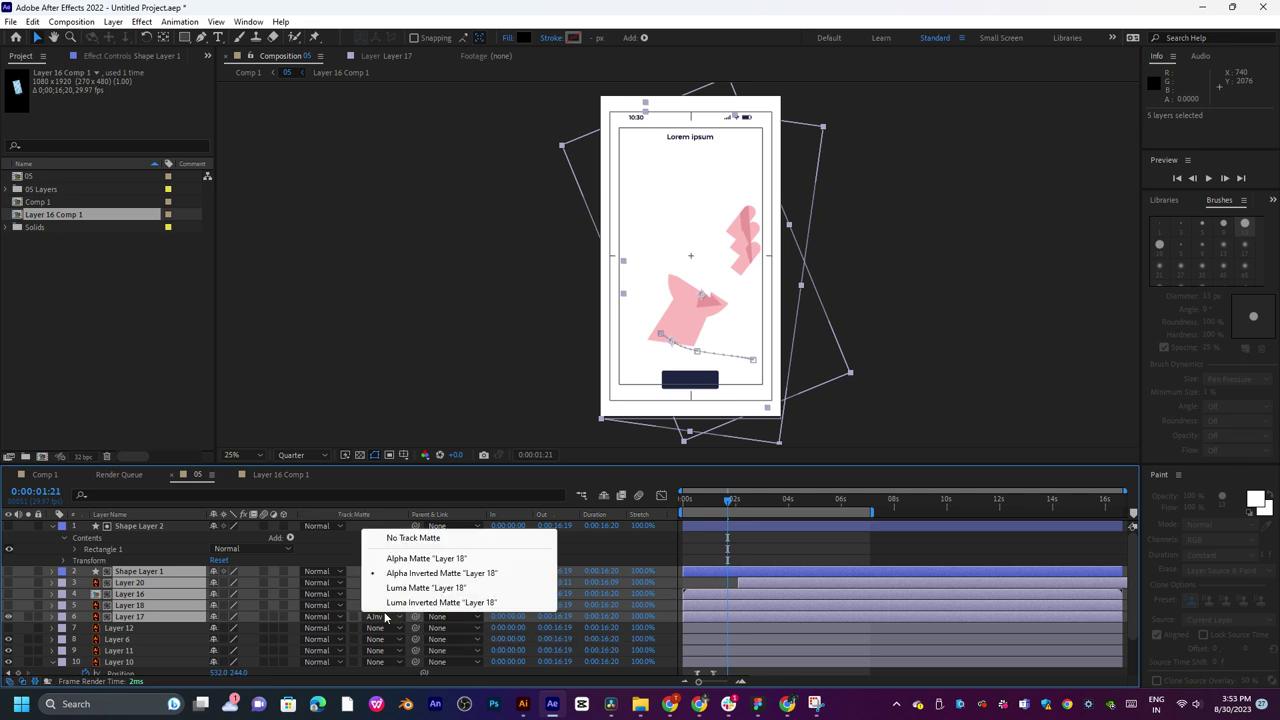
left_click(393, 600)
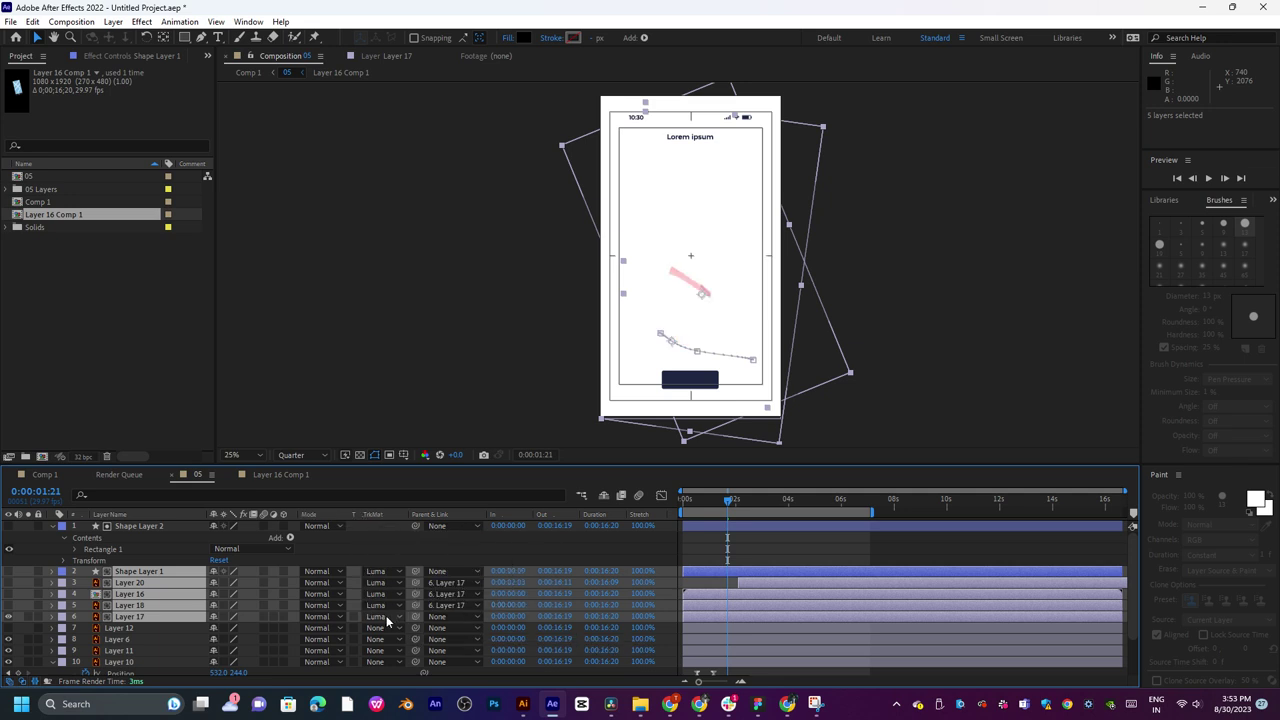
Try a Luma Inverted track matte on the layers from Shape Layer 1 through Layer 17, and undo their track matte changes.
left_click(386, 615)
left_click(408, 603)
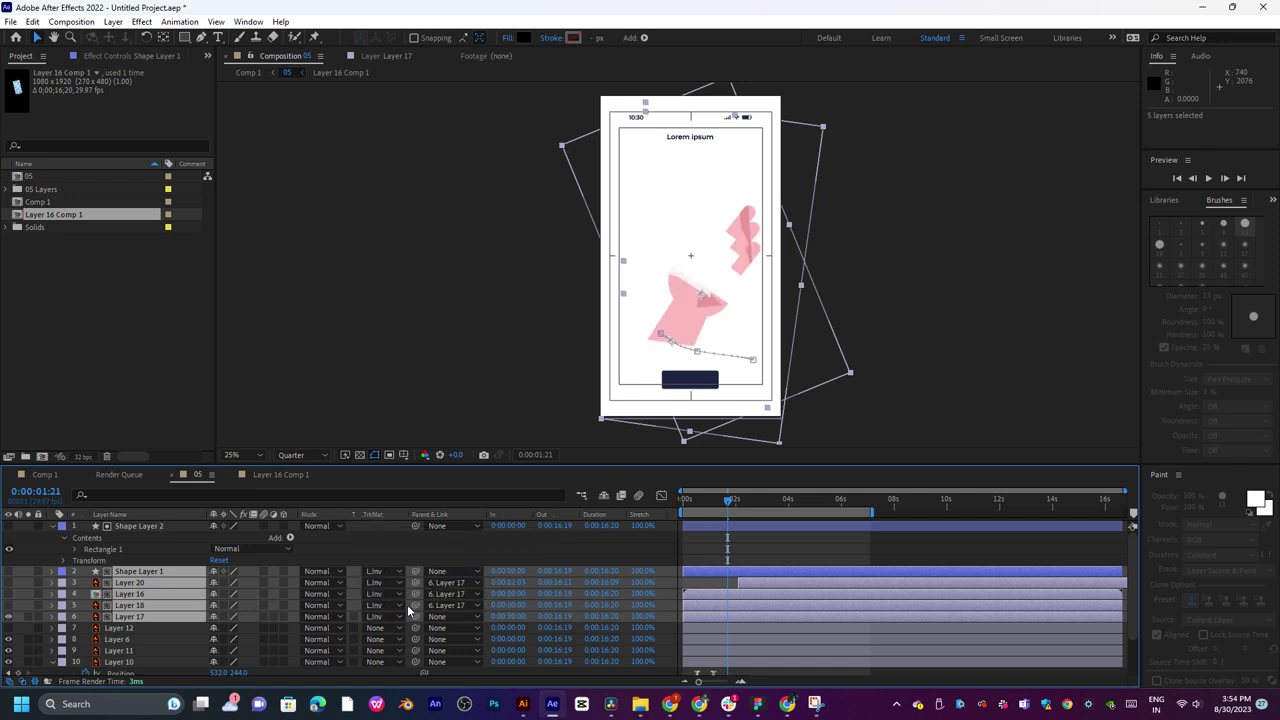
left_click_drag(727, 503, 768, 510)
key("ctrl+z")
key("ctrl+z")
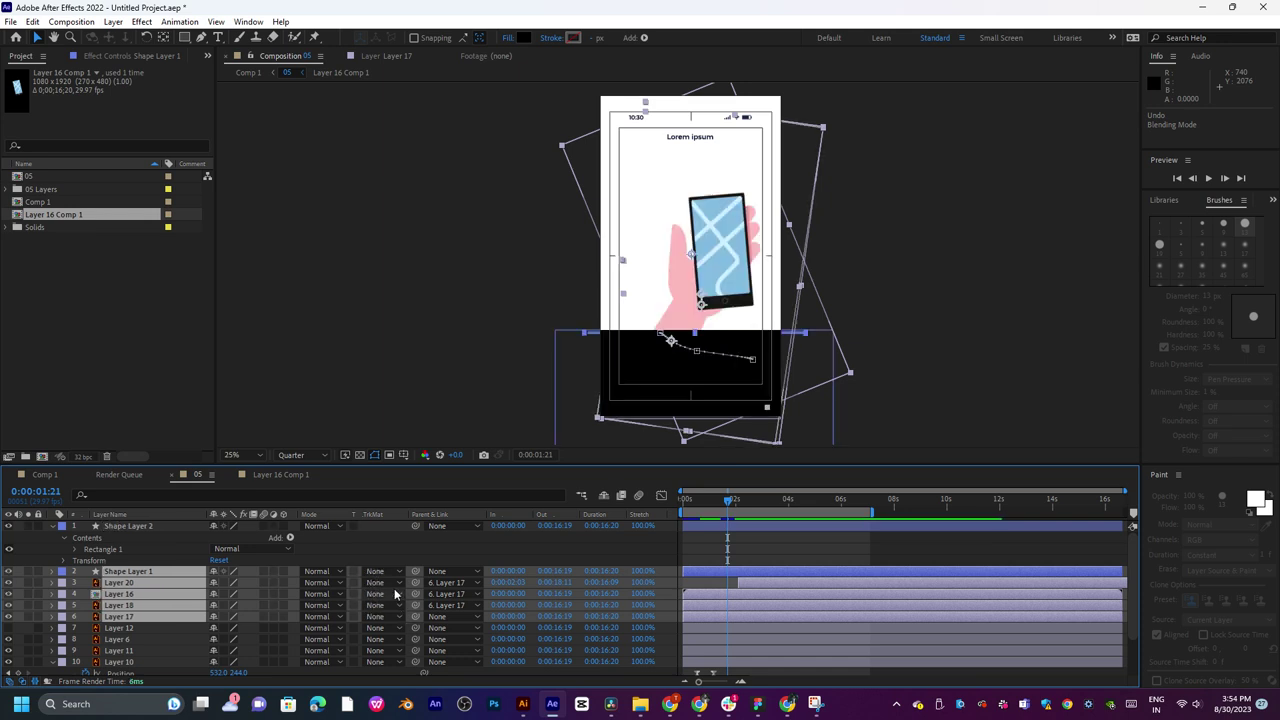
Preserve underlying transparency on the layers from Shape Layer 1 through Layer 17, and move Shape Layer 2 directly below Layer 17.
left_click(352, 570)
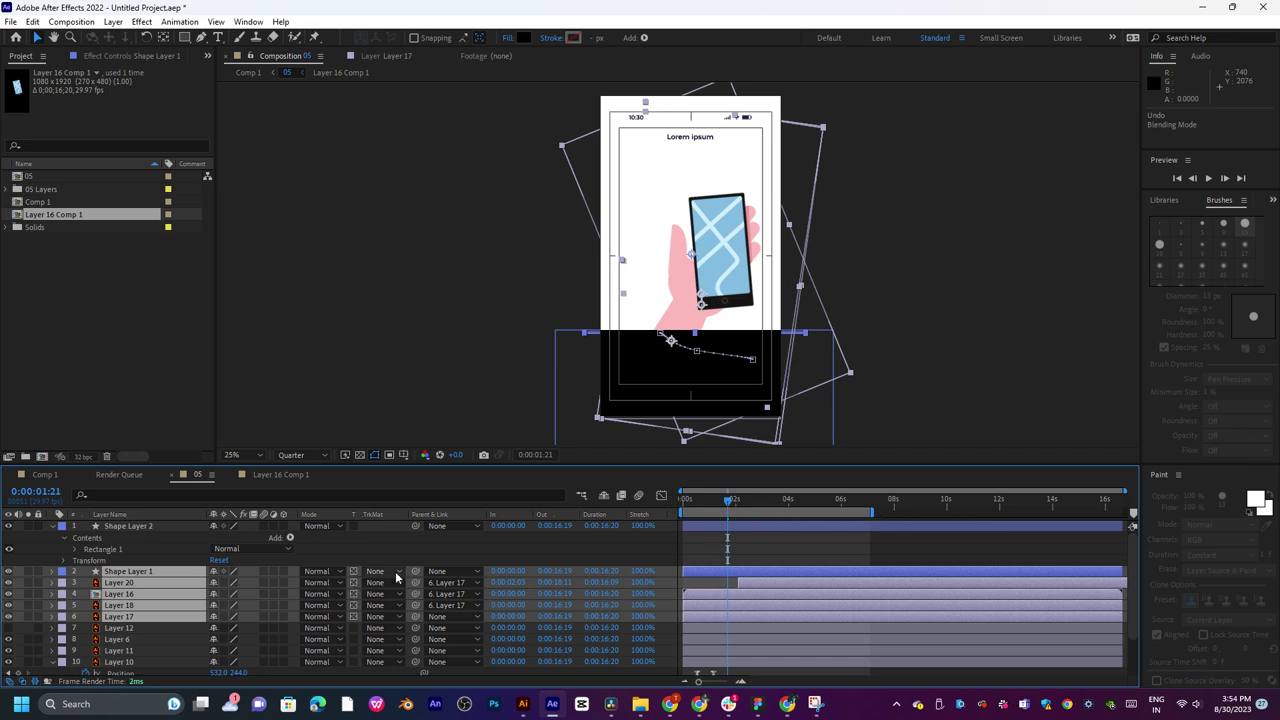
left_click_drag(172, 527, 138, 619)
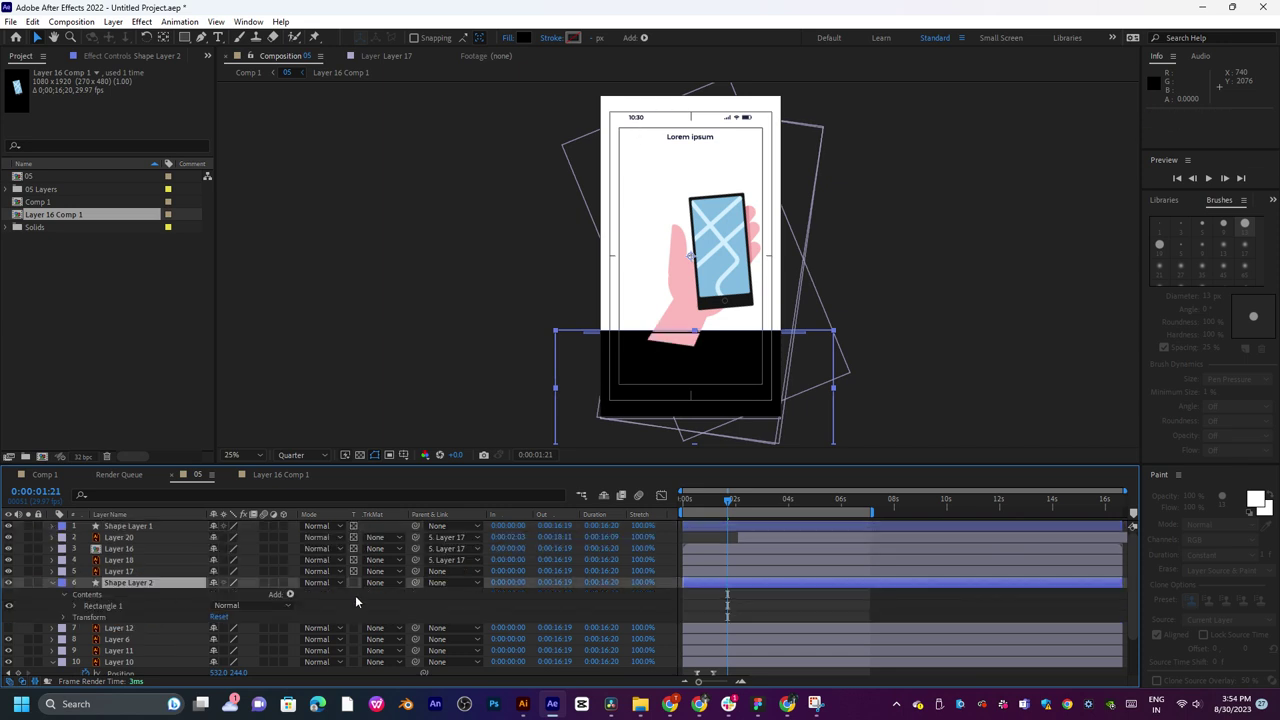
Try Alpha, Alpha Inverted, Luma and Luma Inverted mattes from Layer 17 on Shape Layer 2, and return to Alpha Inverted.
left_click(386, 584)
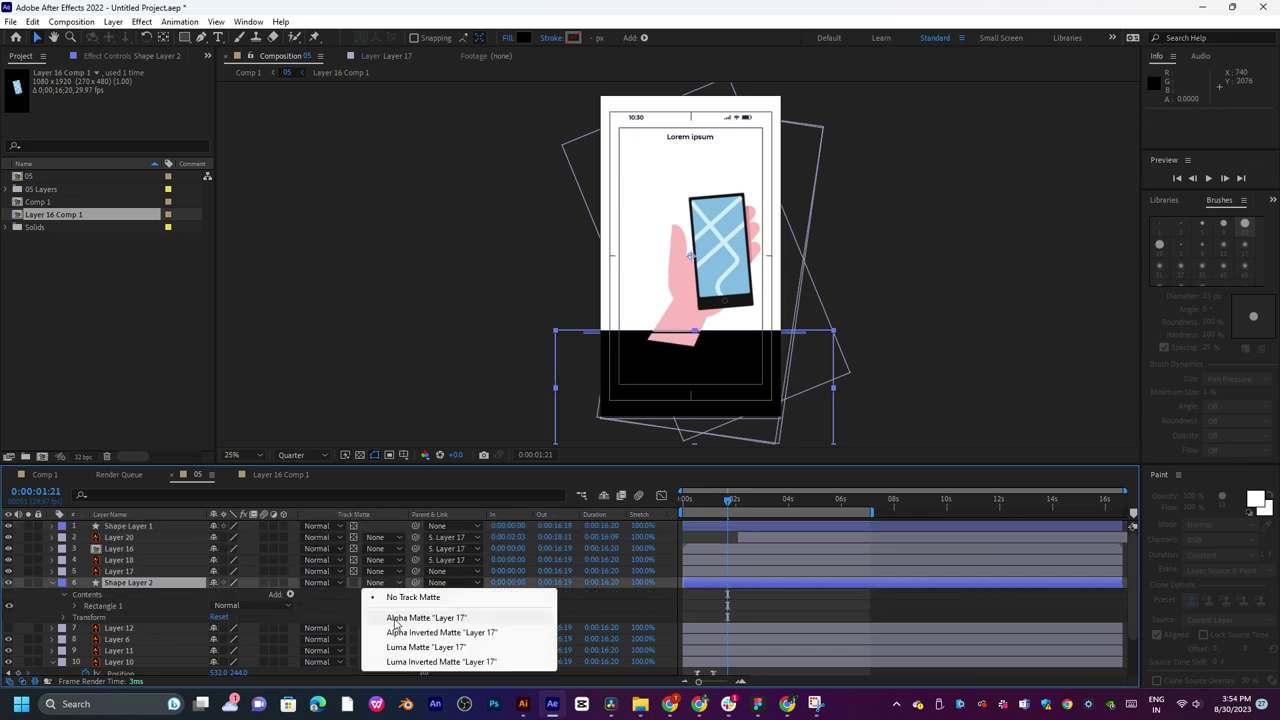
left_click(394, 615)
left_click(390, 584)
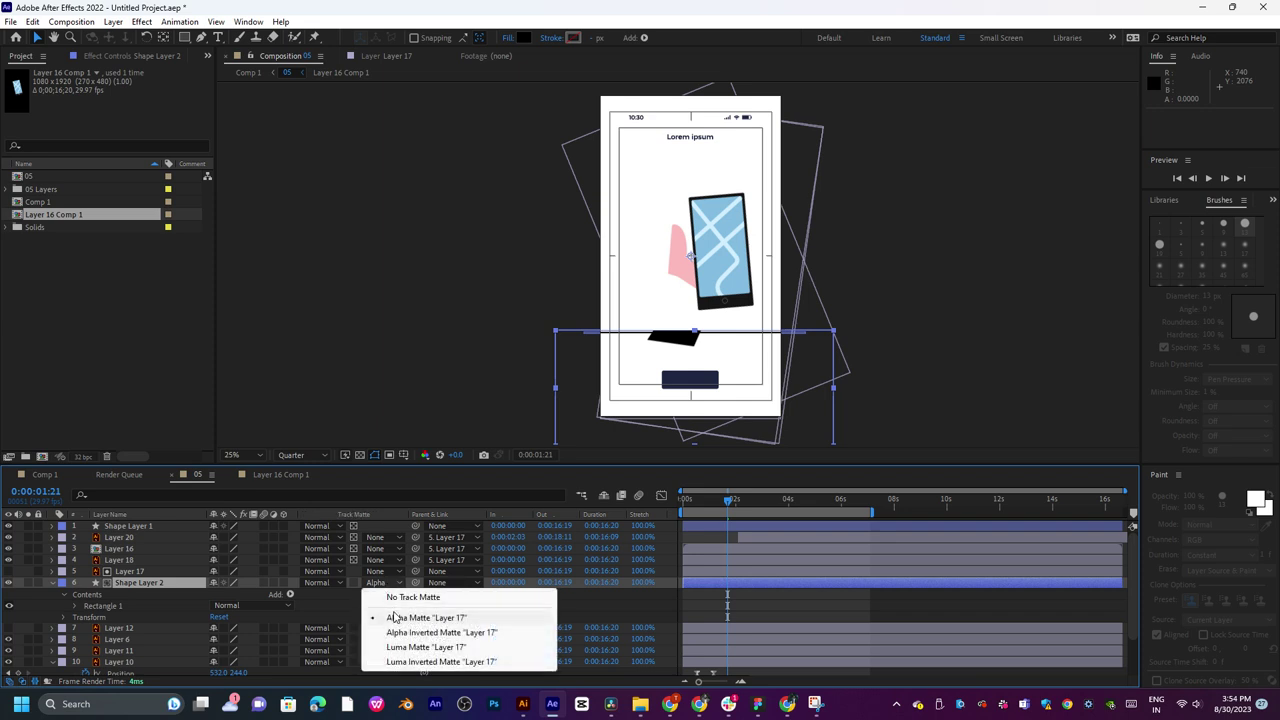
left_click(398, 633)
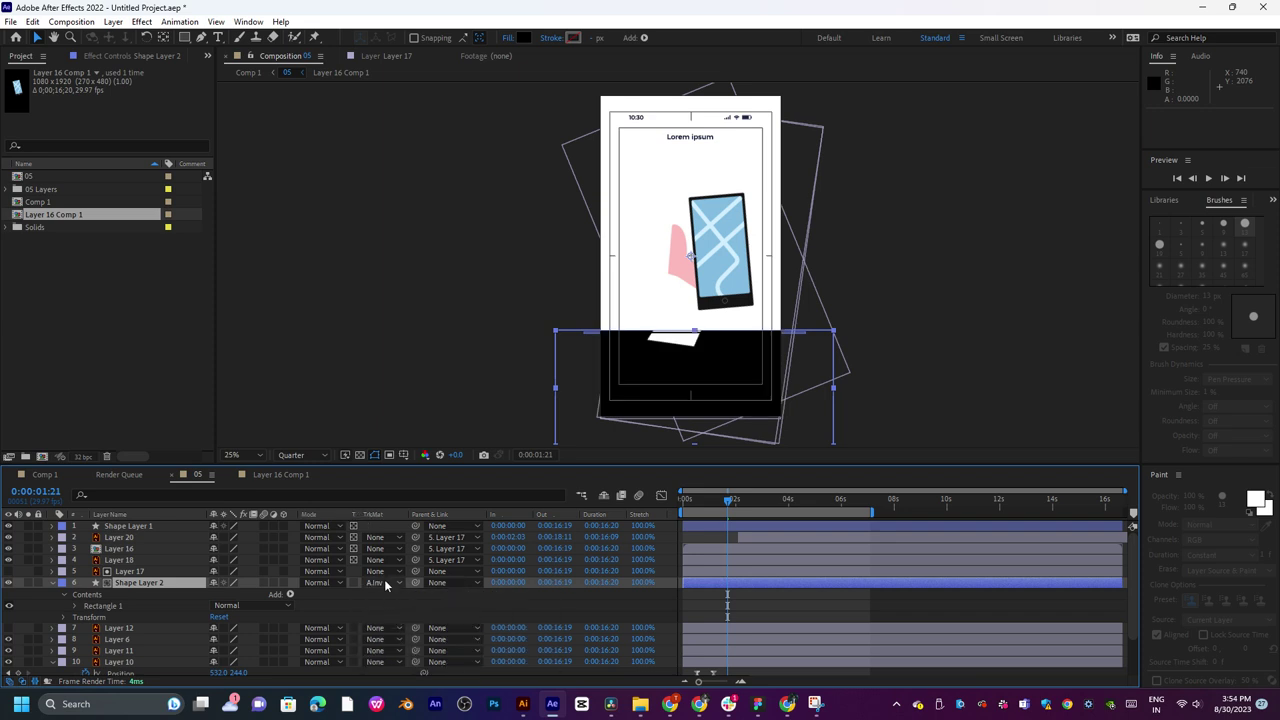
left_click(387, 584)
left_click(388, 648)
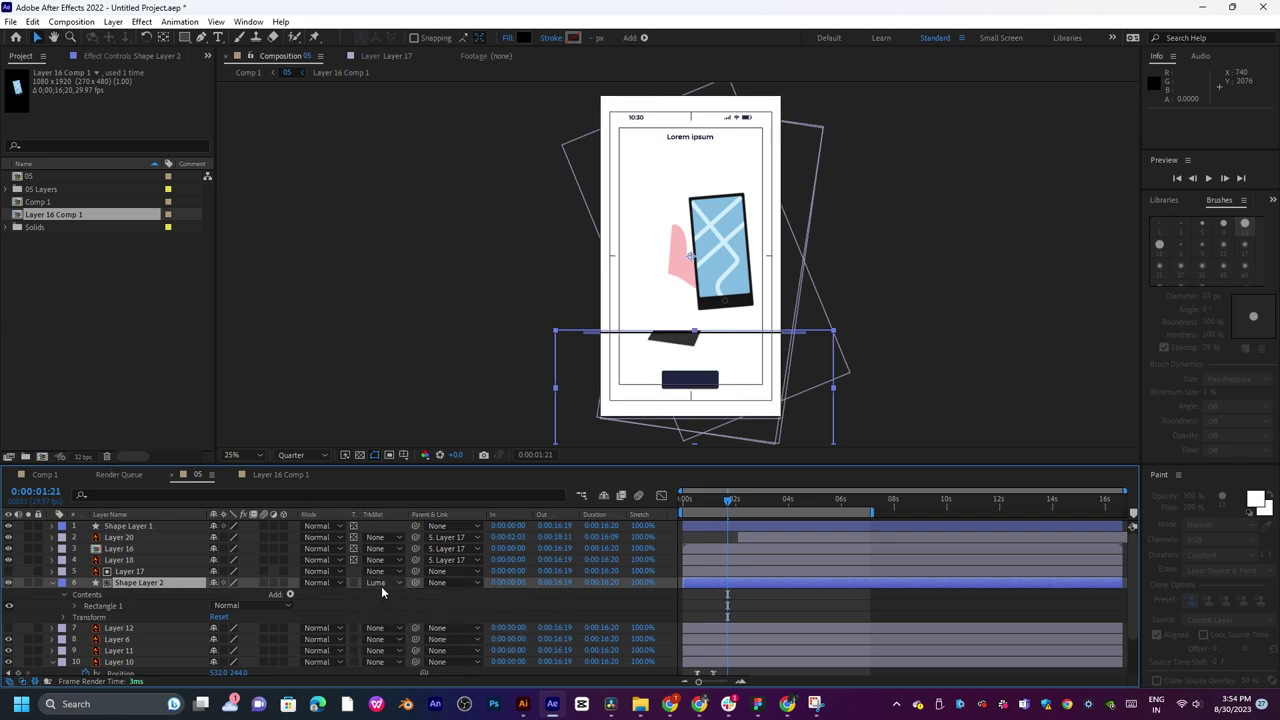
left_click(382, 584)
left_click(390, 661)
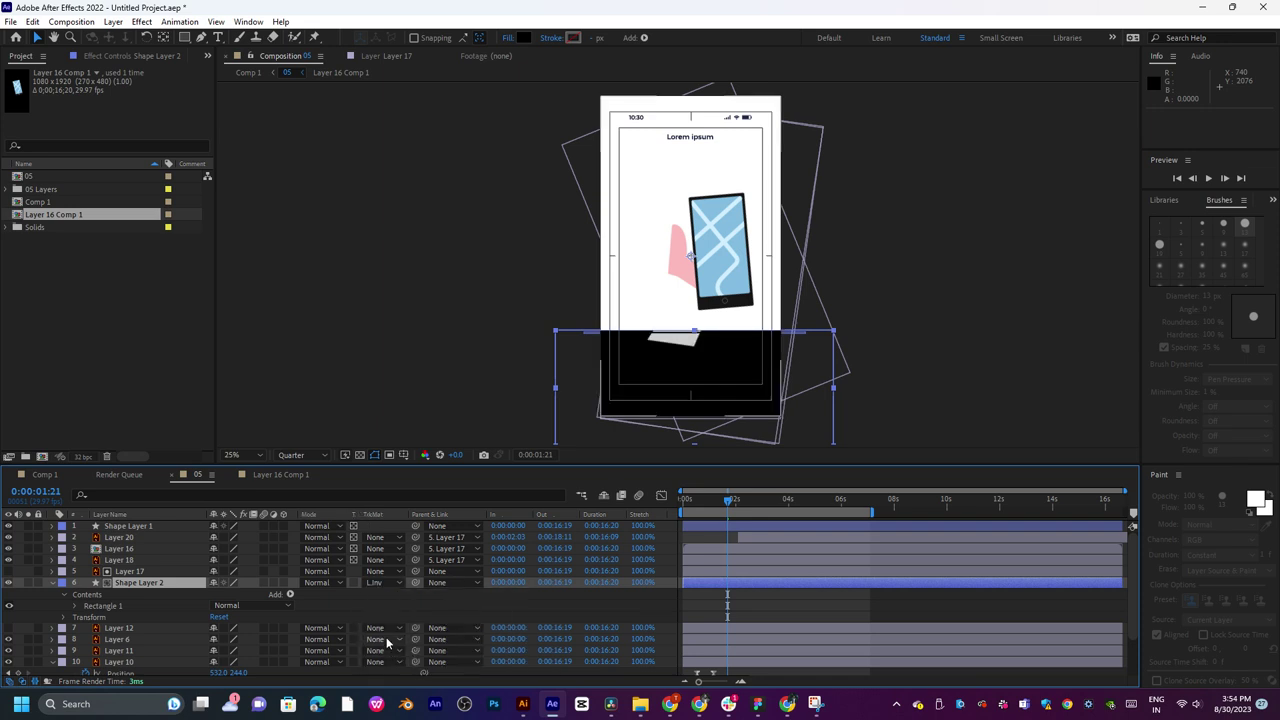
left_click(382, 582)
left_click(390, 633)
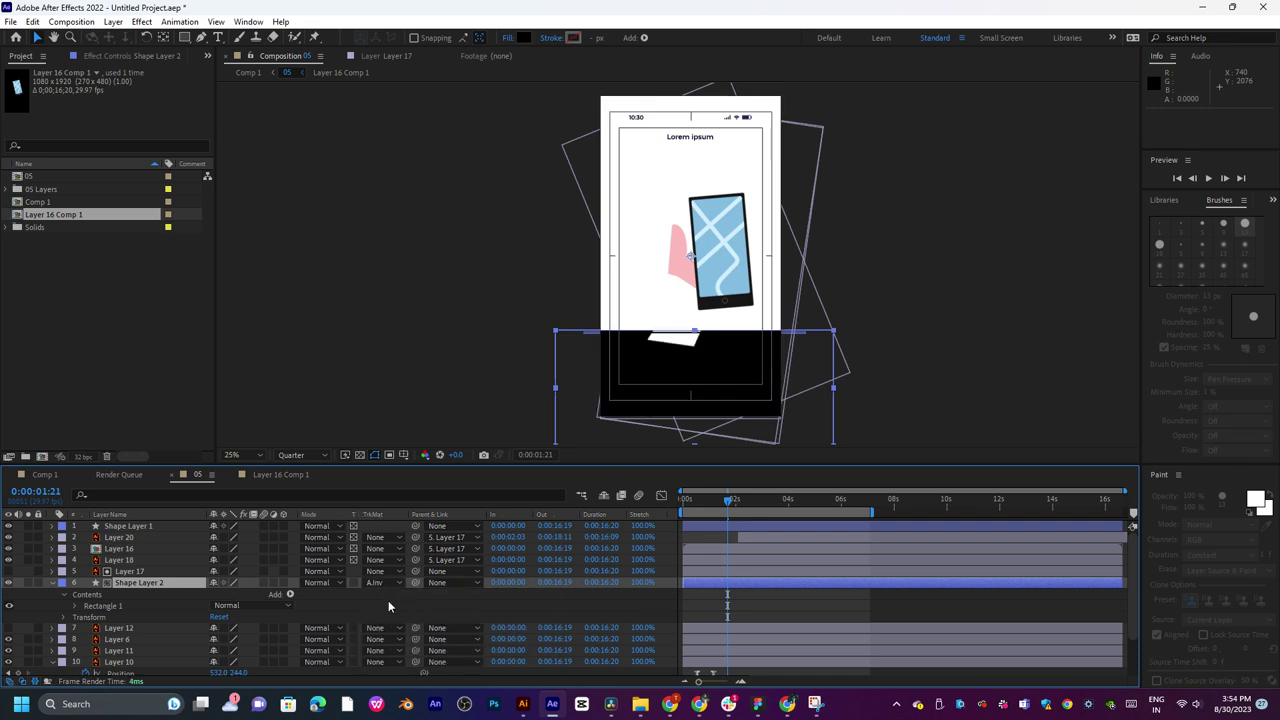
Scrub through the matte result and undo Shape Layer 2's track matte changes, keeping it below Layer 17.
mouse_move(739, 501)
left_mouse_down()
mouse_move(764, 505)
mouse_move(677, 518)
mouse_move(734, 519)
left_mouse_up()
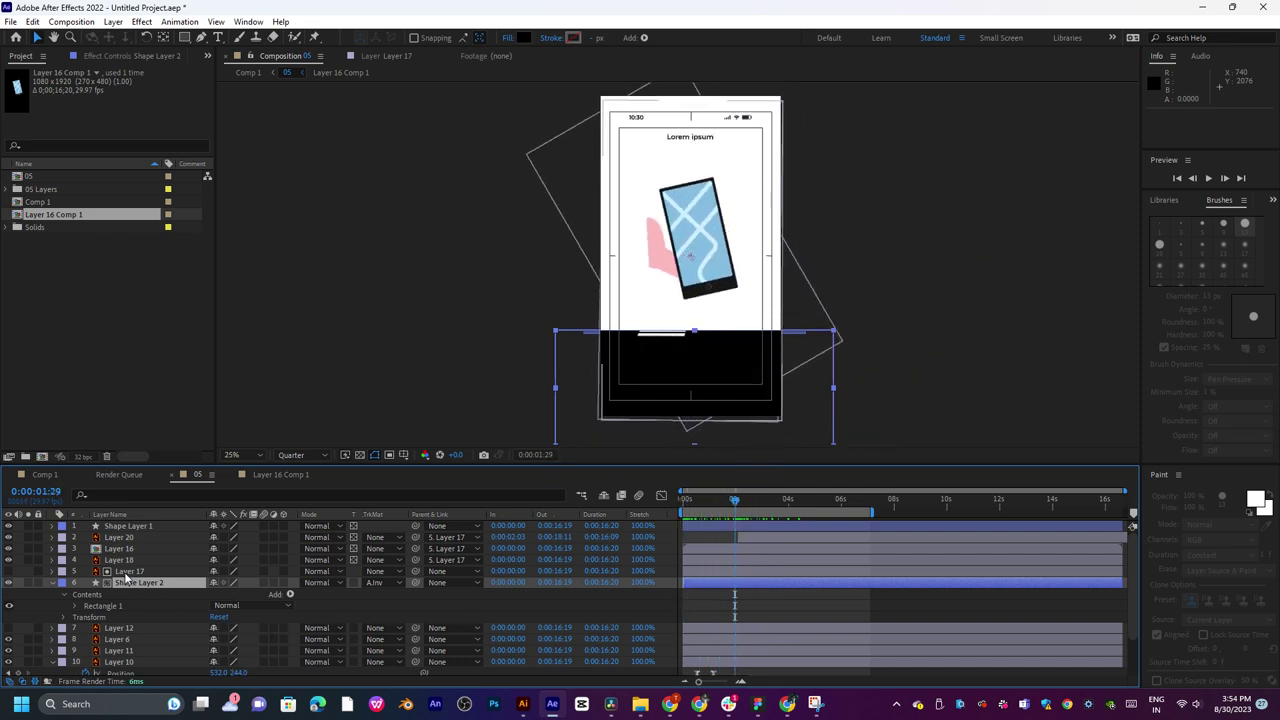
key("ctrl+z")
key("ctrl+shift+z")
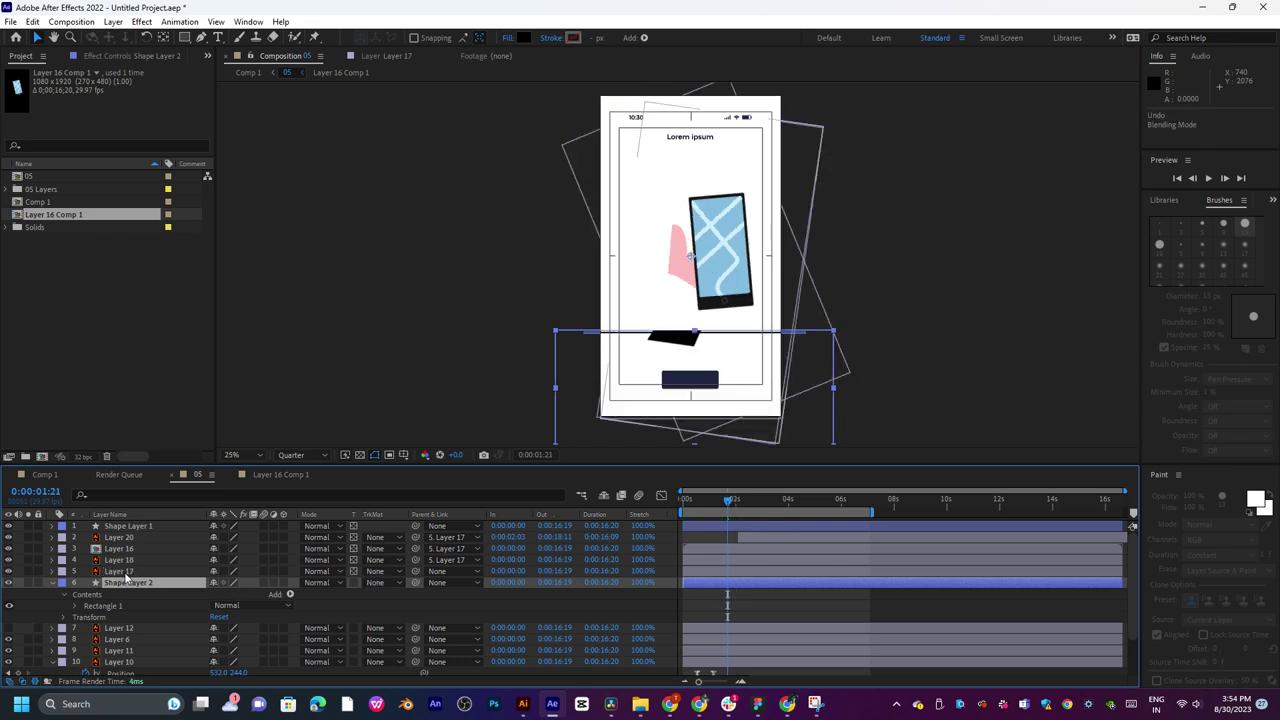
key("ctrl+shift+bracketright")
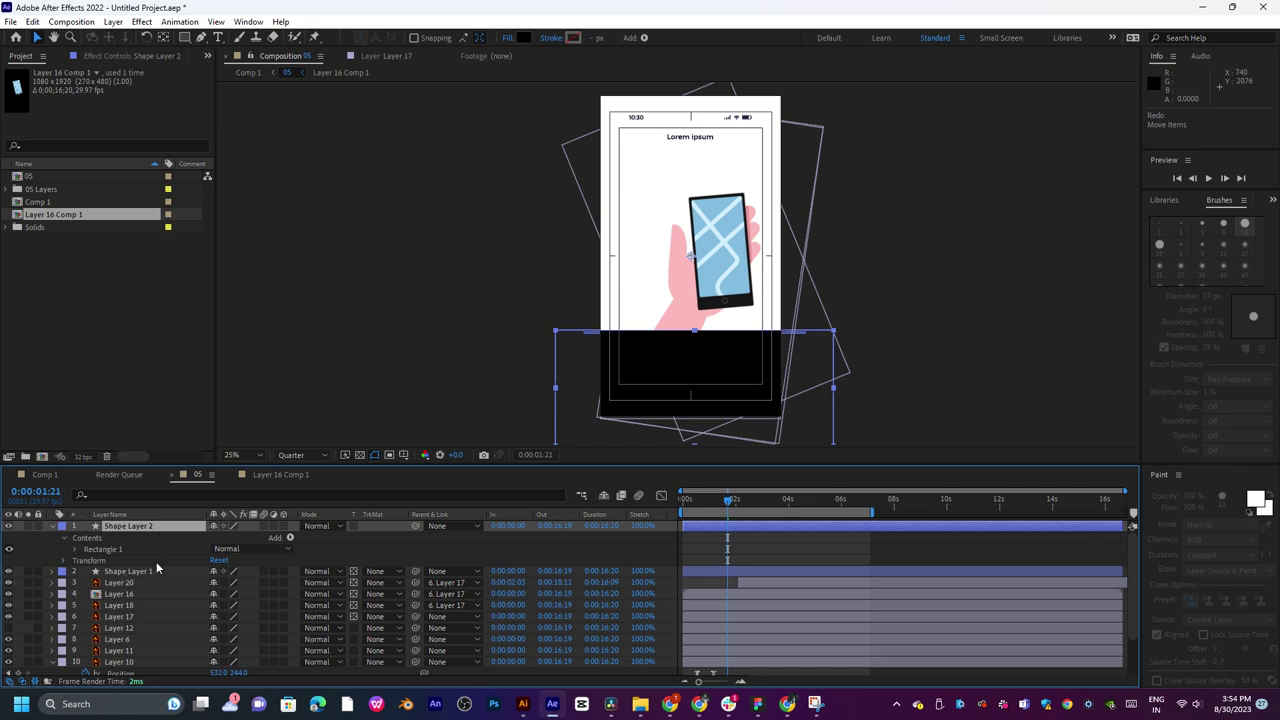
key("ctrl+z")
Pre-compose the layers from Shape Layer 1 through Layer 17, moving all attributes into the new composition Pre-comp 1.
left_click(140, 571)
left_click(141, 529, "shift")
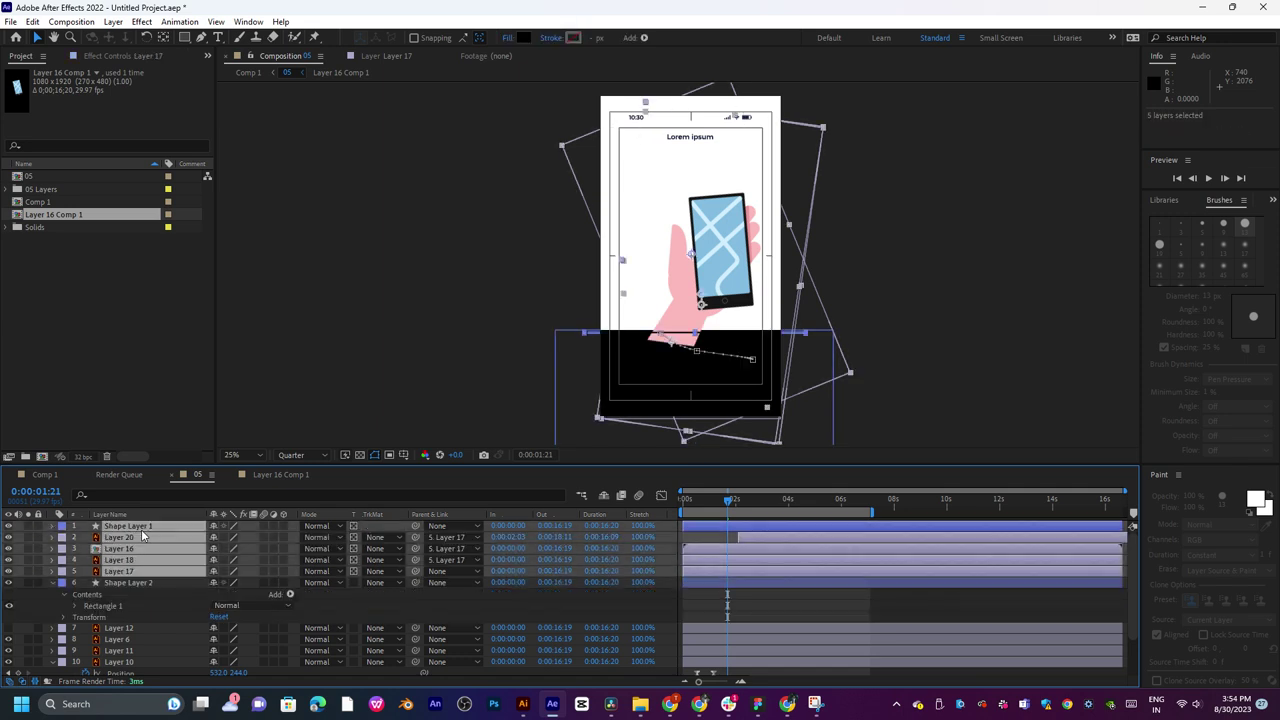
right_click(149, 542)
left_click(195, 471)
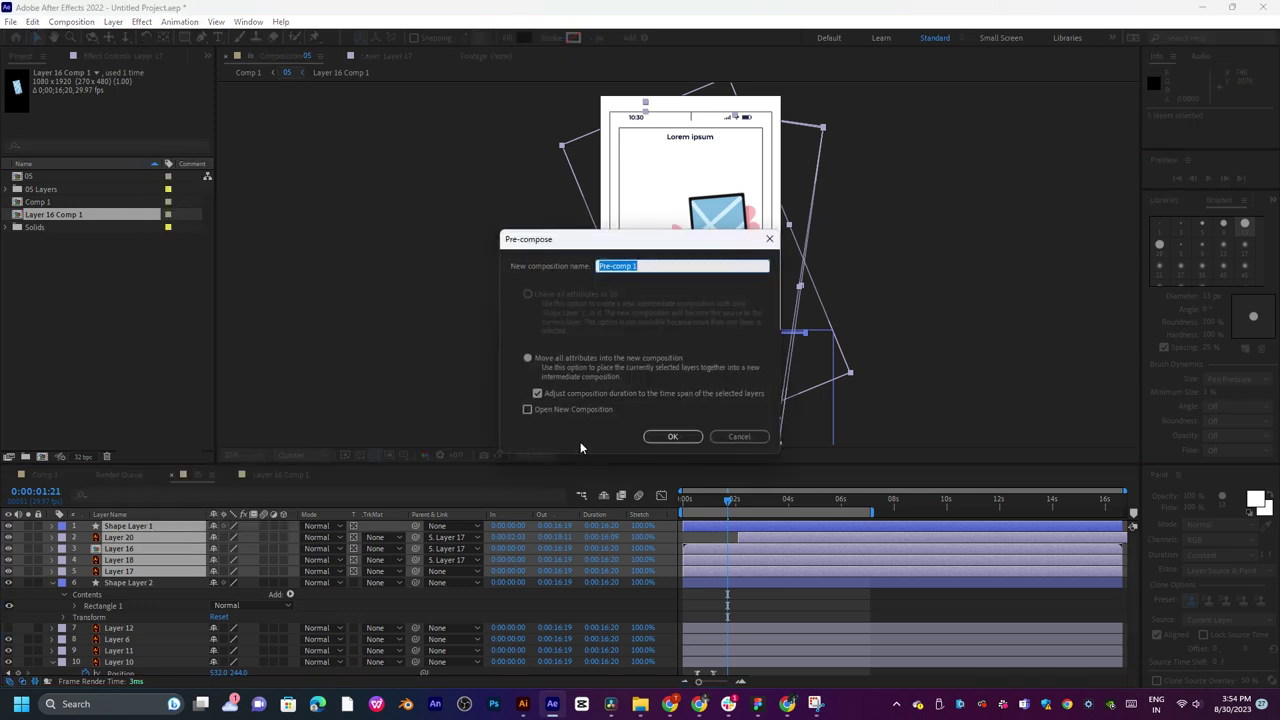
left_click(672, 436)
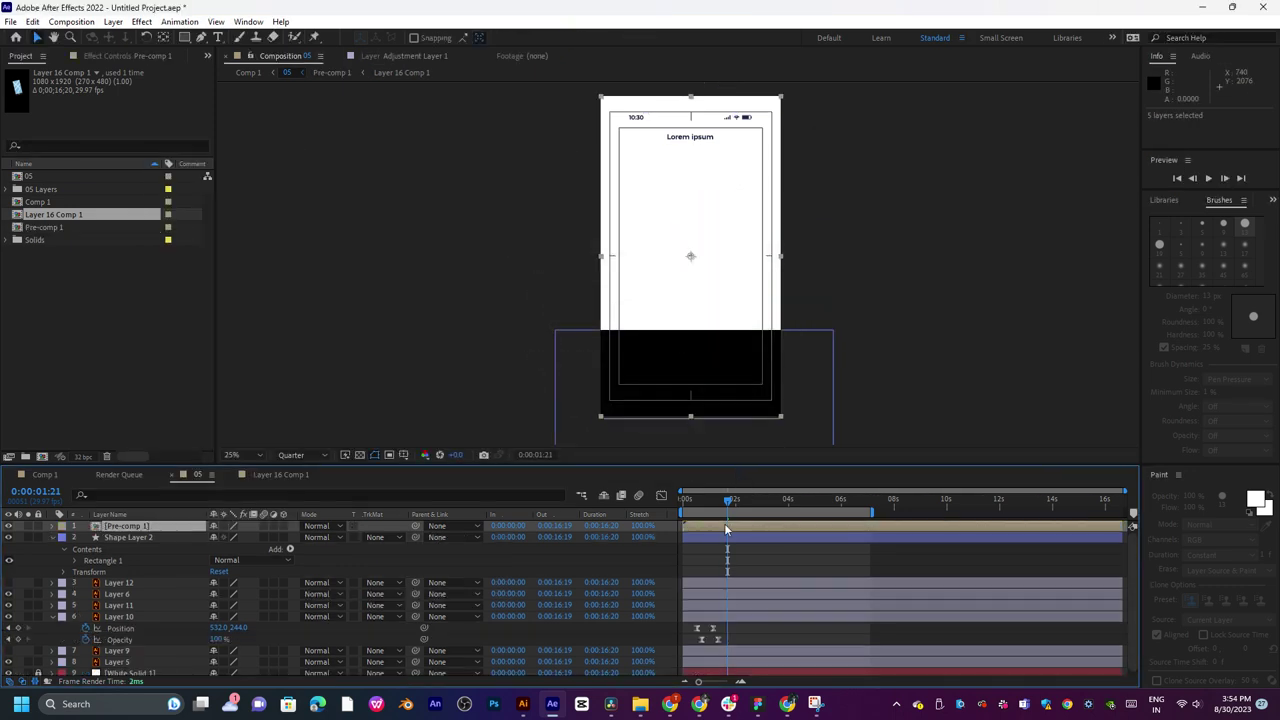
Try an Alpha matte from Pre-comp 1 on Shape Layer 2, and undo both the matte and the pre-composition.
left_click_drag(727, 505, 695, 512)
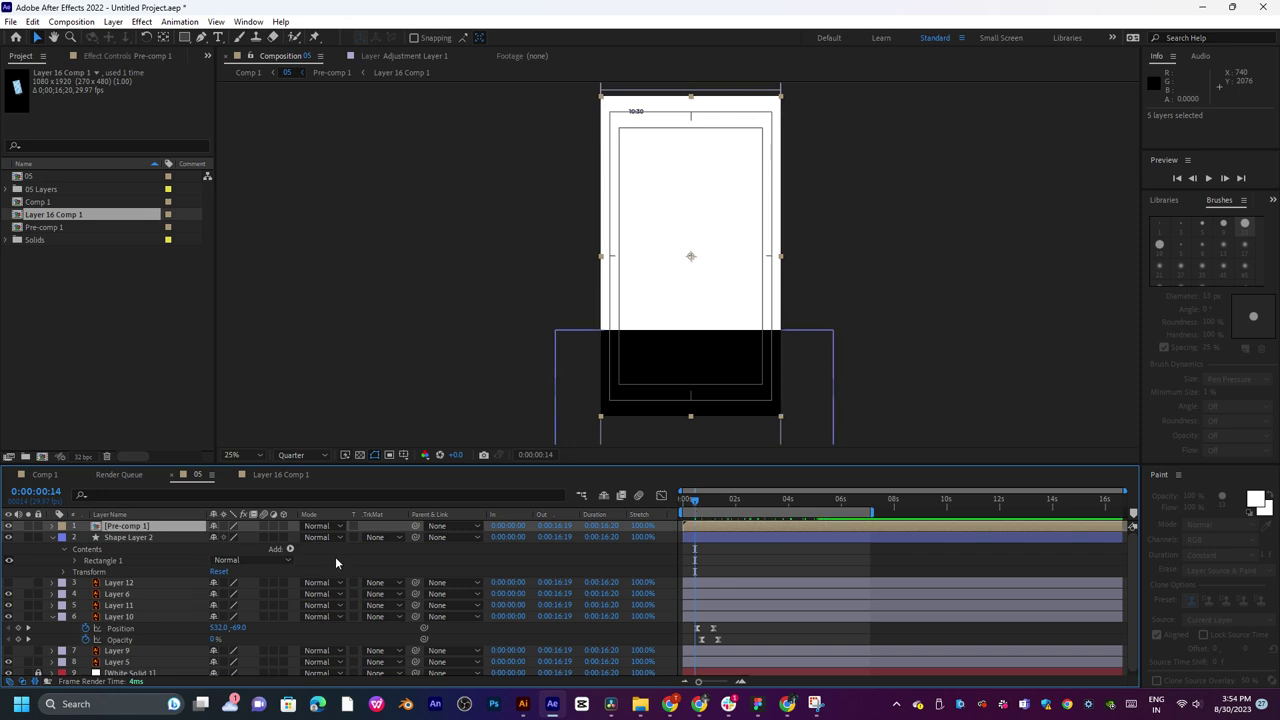
left_click(380, 537)
left_click(410, 574)
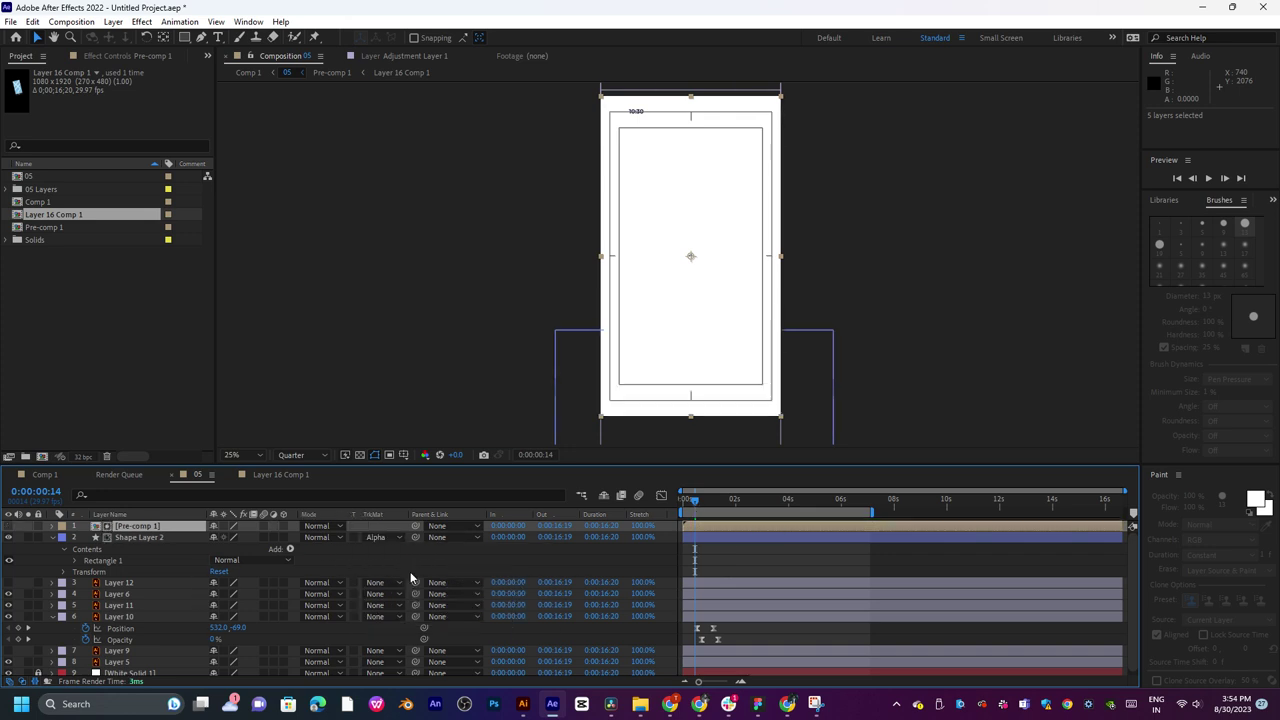
key("ctrl+z")
key("ctrl+z")
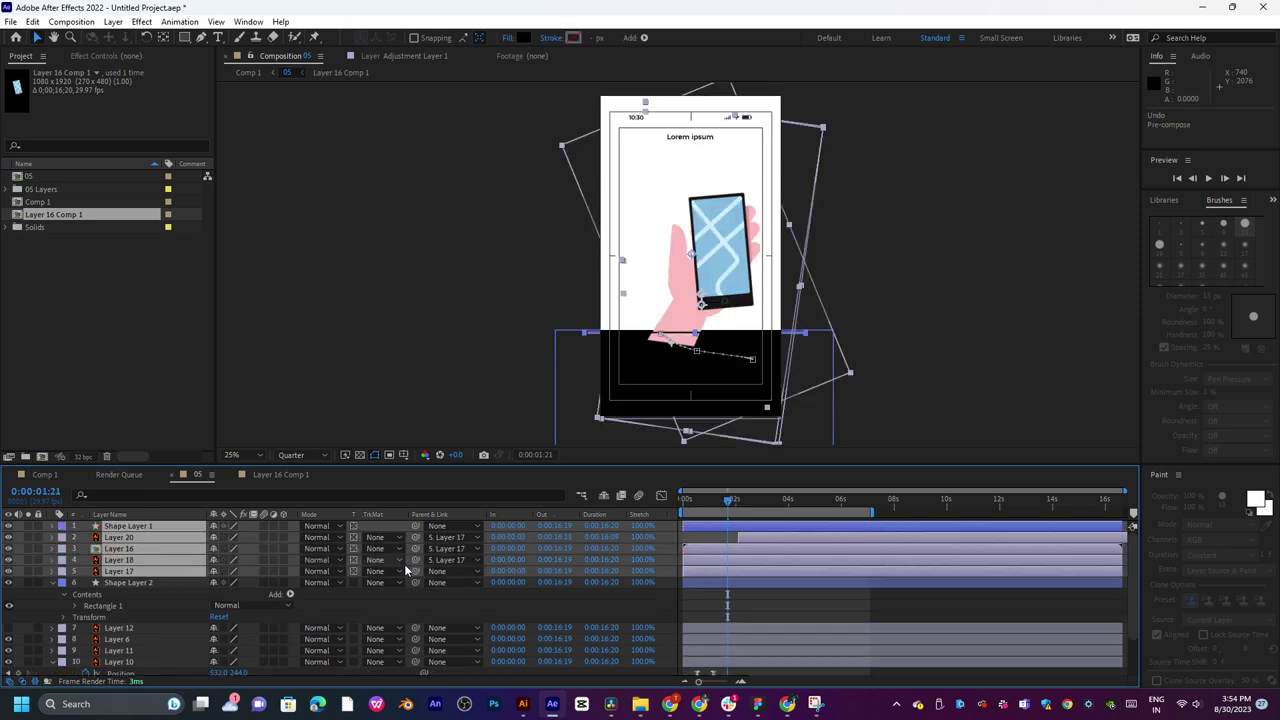
At 0:00:02:26, move the black rectangle of Shape Layer 2 behind the hand and phone and align its lower edge with the horizontal line.
mouse_move(751, 502)
left_mouse_down()
mouse_move(794, 500)
mouse_move(727, 507)
mouse_move(759, 502)
left_mouse_up()
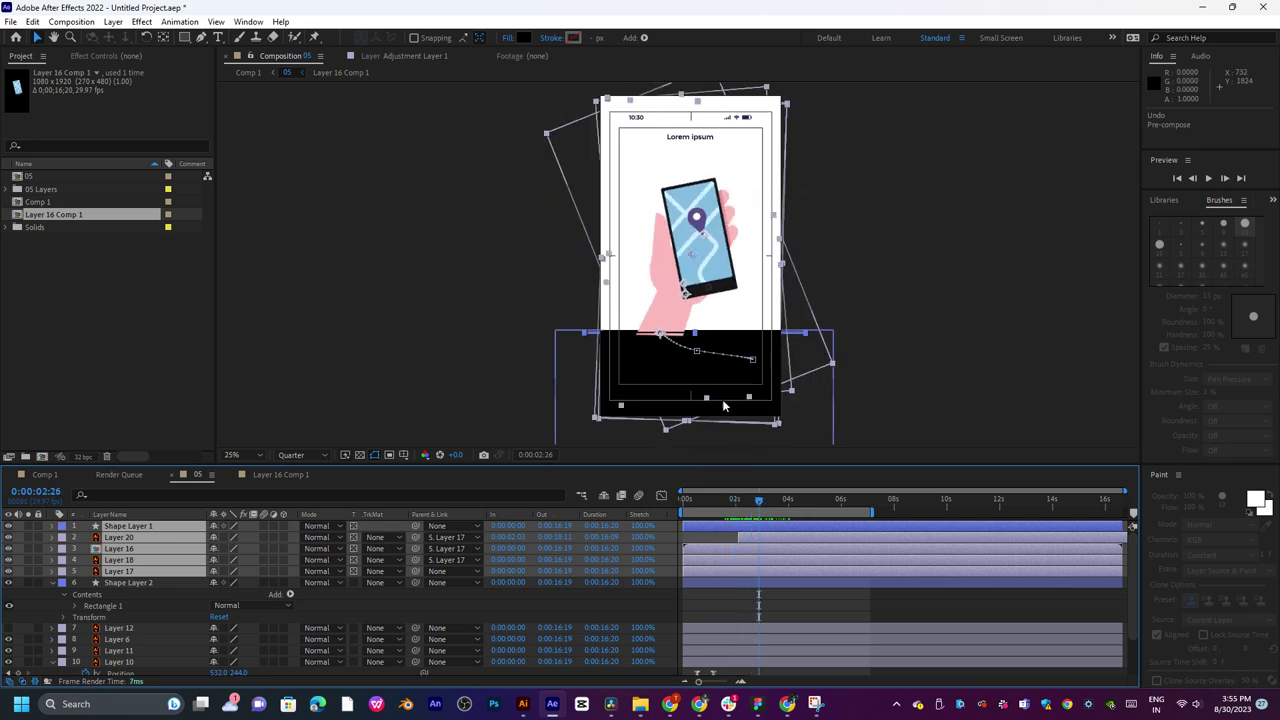
left_click_drag(731, 353, 725, 313)
key("ctrl+z")
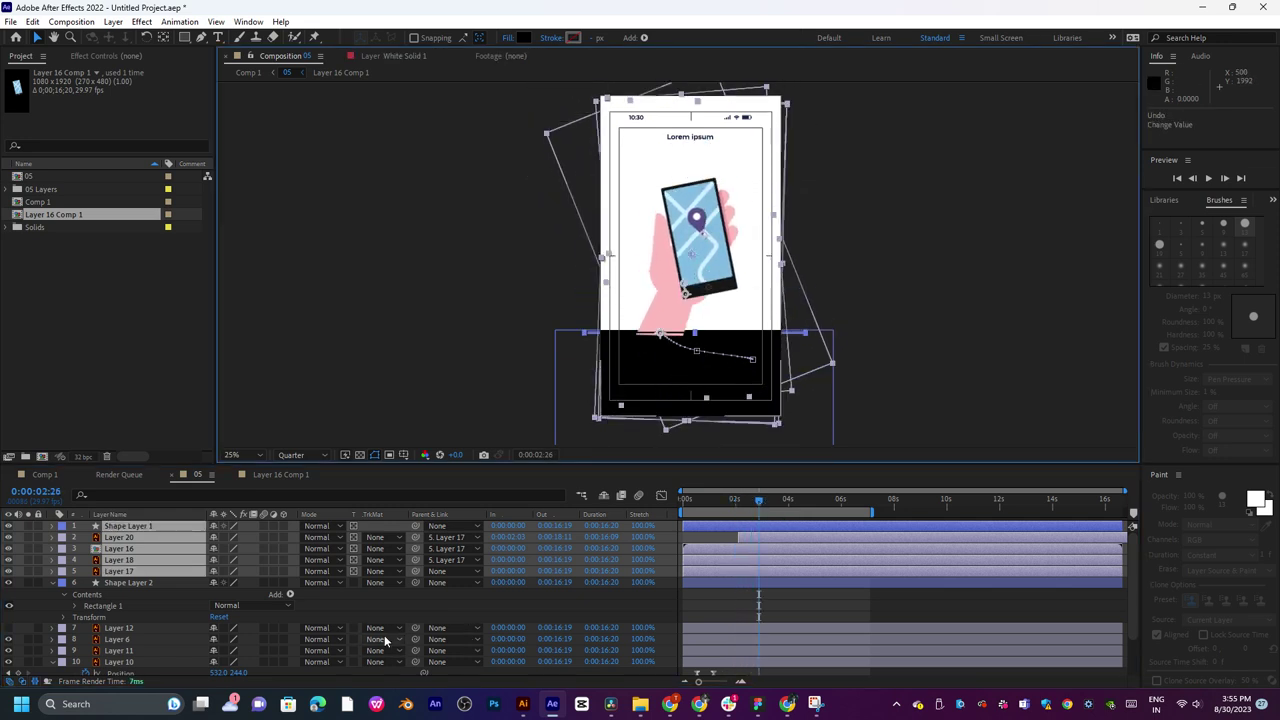
left_click(145, 586)
left_click_drag(740, 355, 740, 190)
left_click_drag(698, 282, 694, 357)
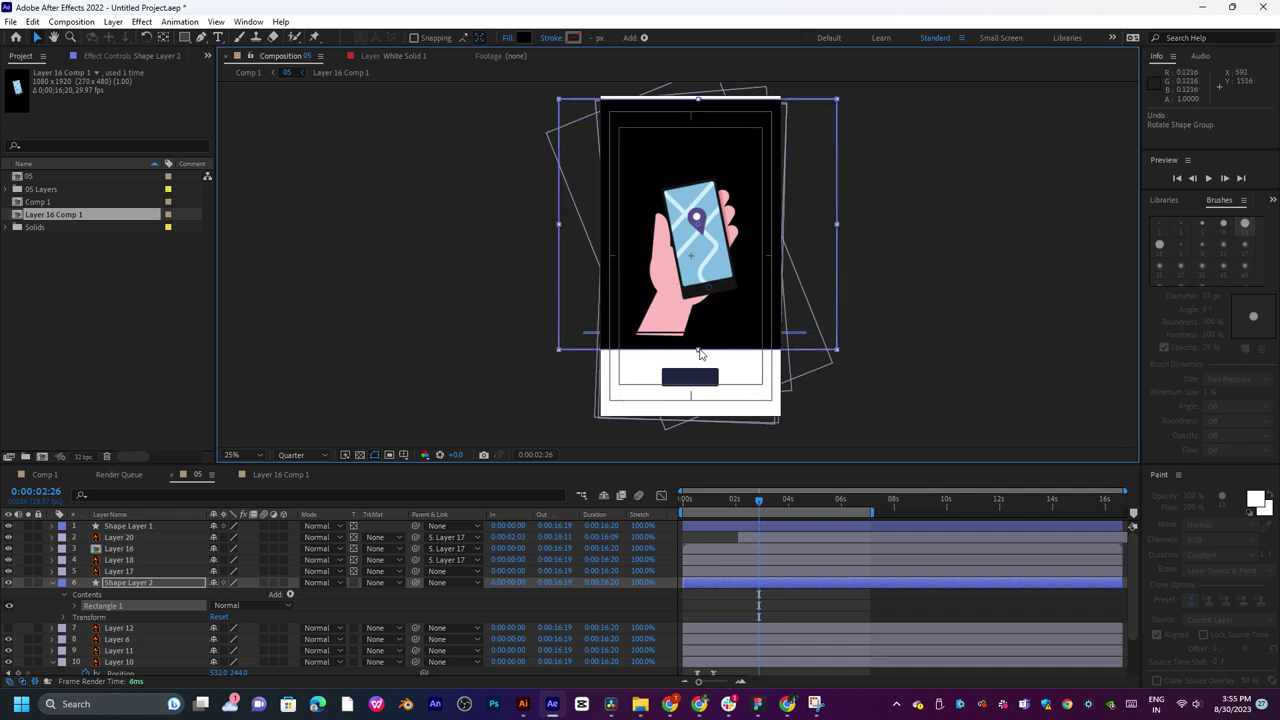
key("ctrl+z")
left_click_drag(698, 332, 698, 330)
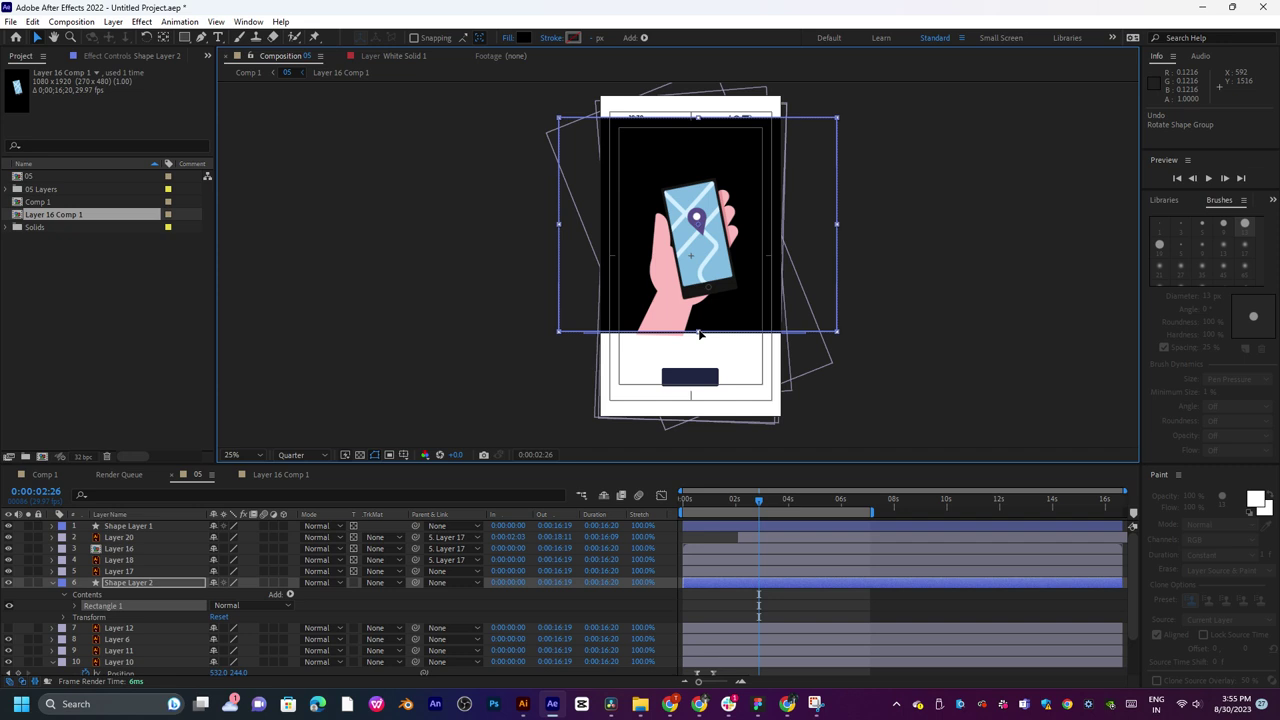
Try Alpha and Alpha Inverted mattes from Layer 17 on the repositioned Shape Layer 2, and set it to Luma.
left_click(377, 582)
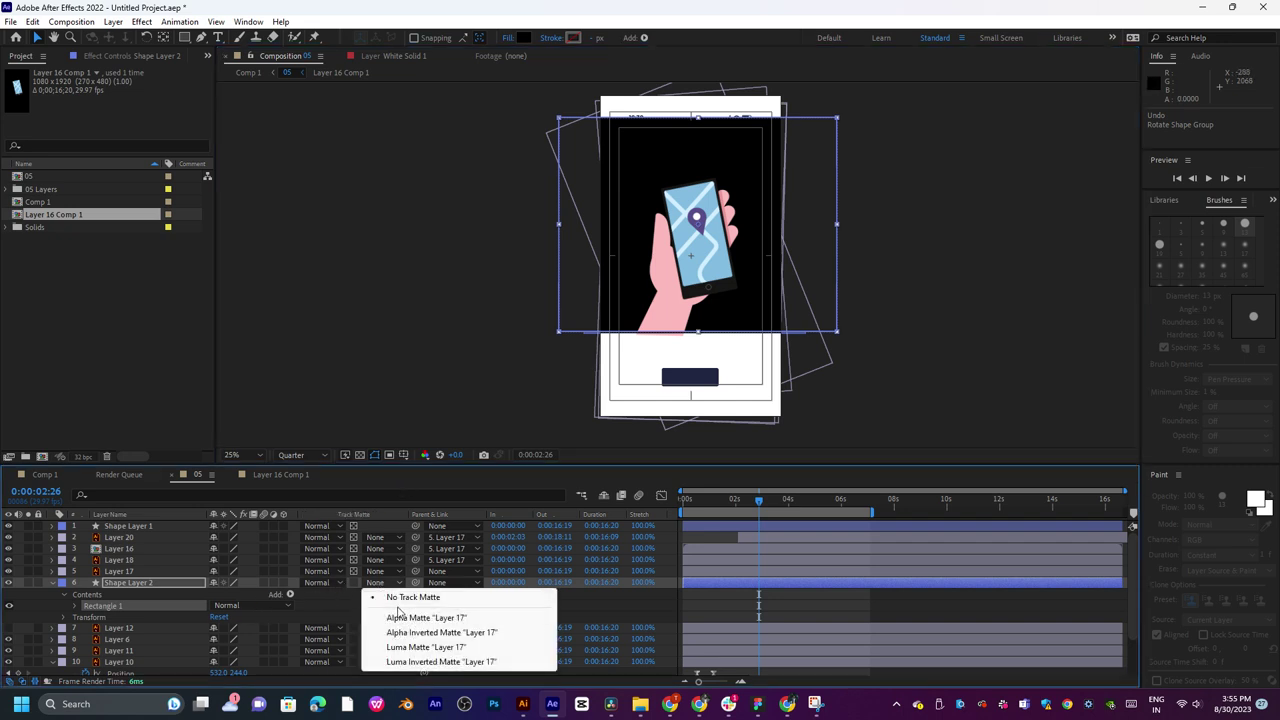
left_click(398, 614)
left_click(380, 582)
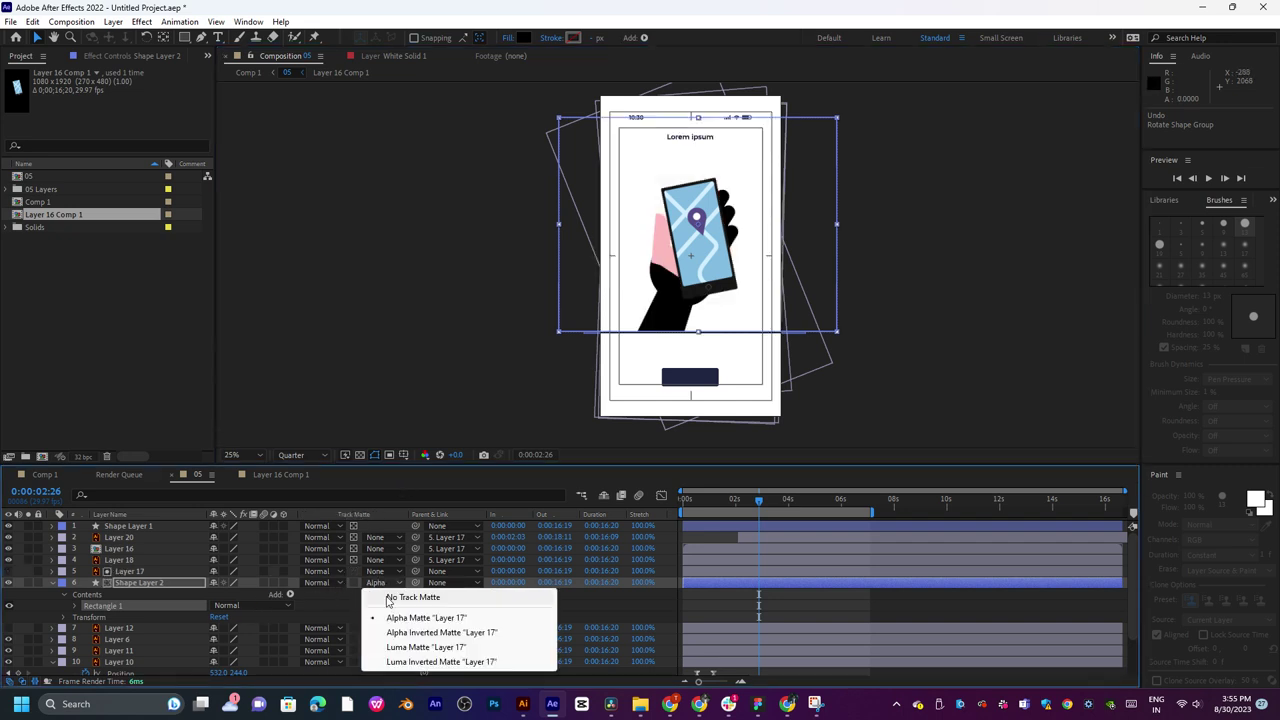
left_click(393, 629)
left_click(380, 582)
left_click(390, 648)
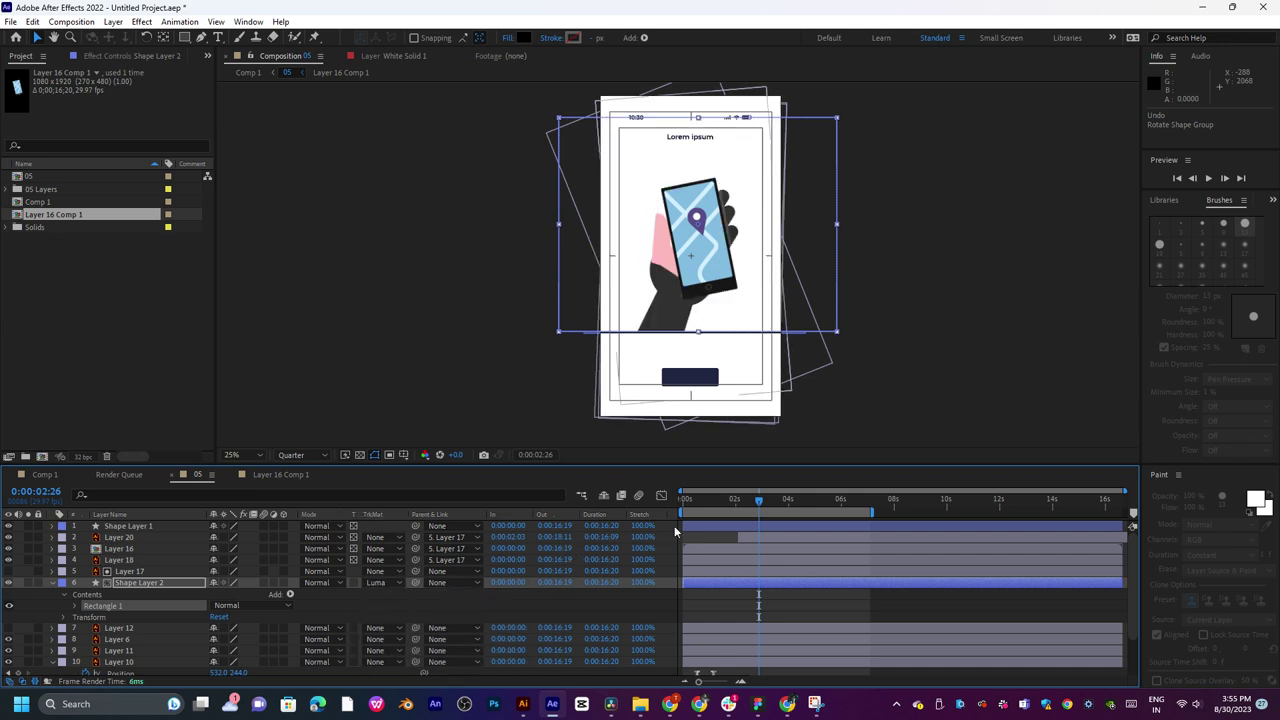
Turn Layer 17's visibility back on and preview the hand animation with the matte in place.
mouse_move(760, 505)
left_mouse_down()
mouse_move(710, 509)
mouse_move(783, 516)
left_mouse_up()
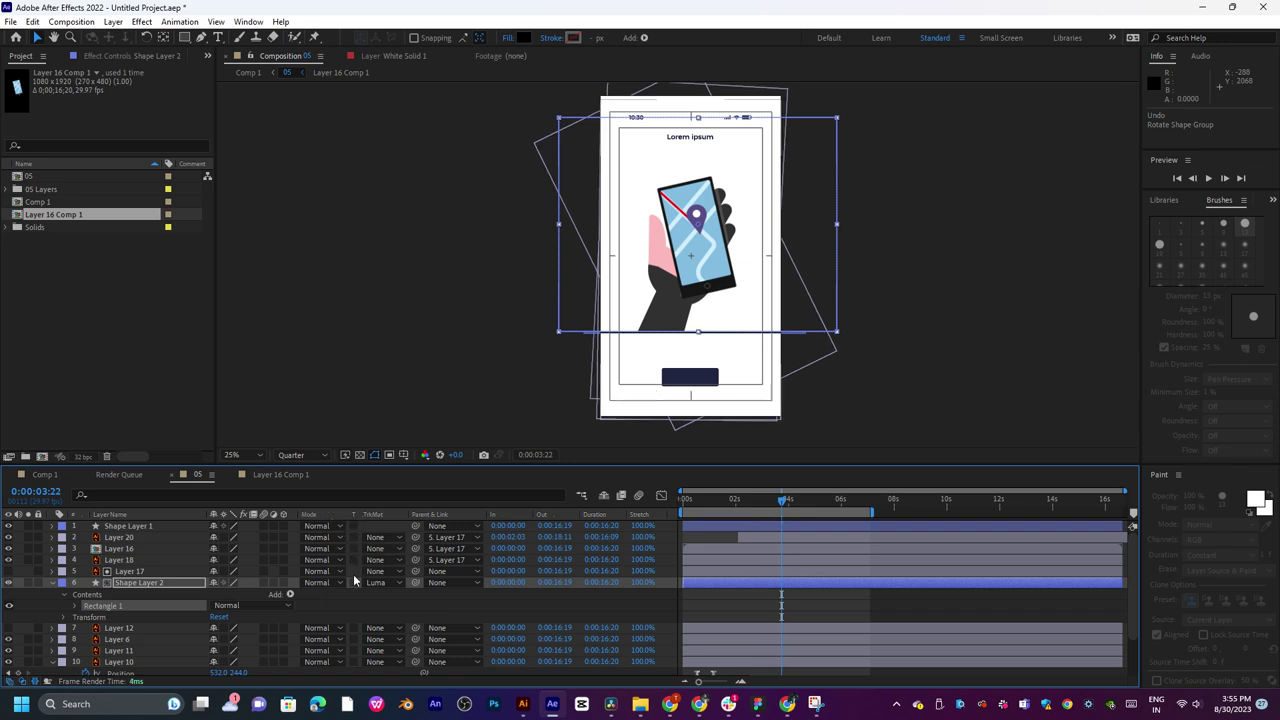
left_click_drag(353, 561, 355, 527)
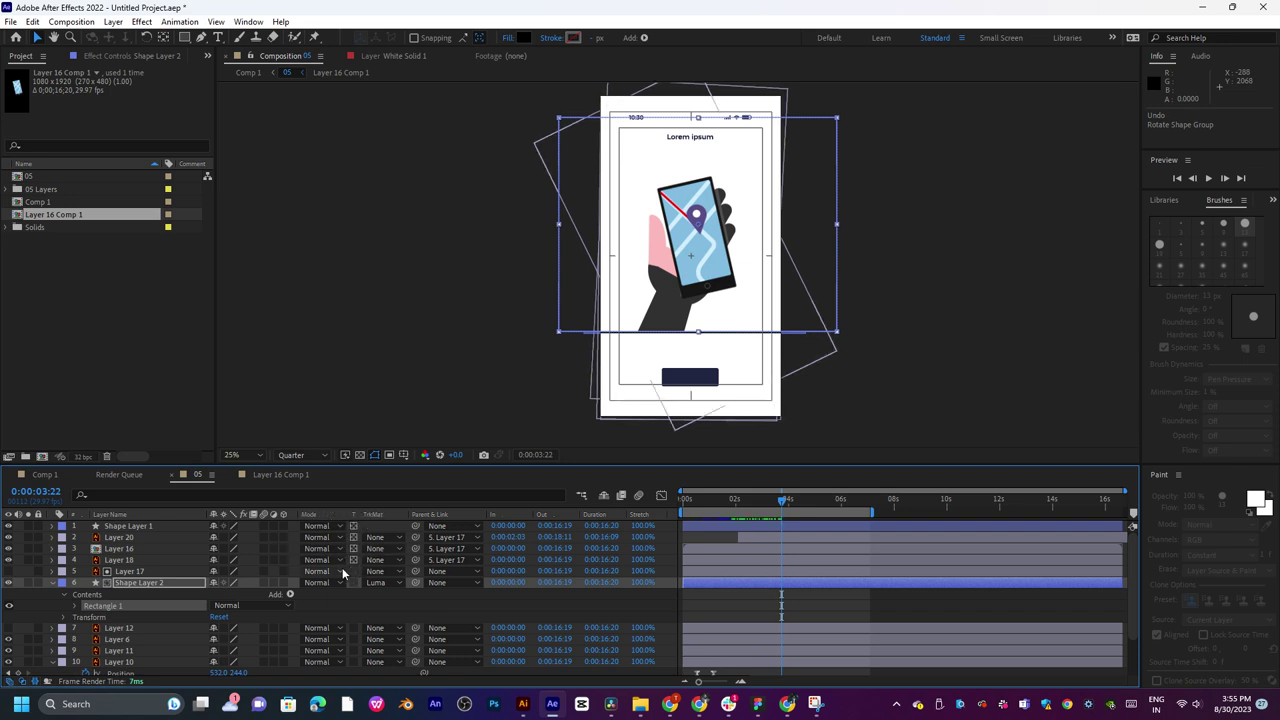
left_click(352, 569)
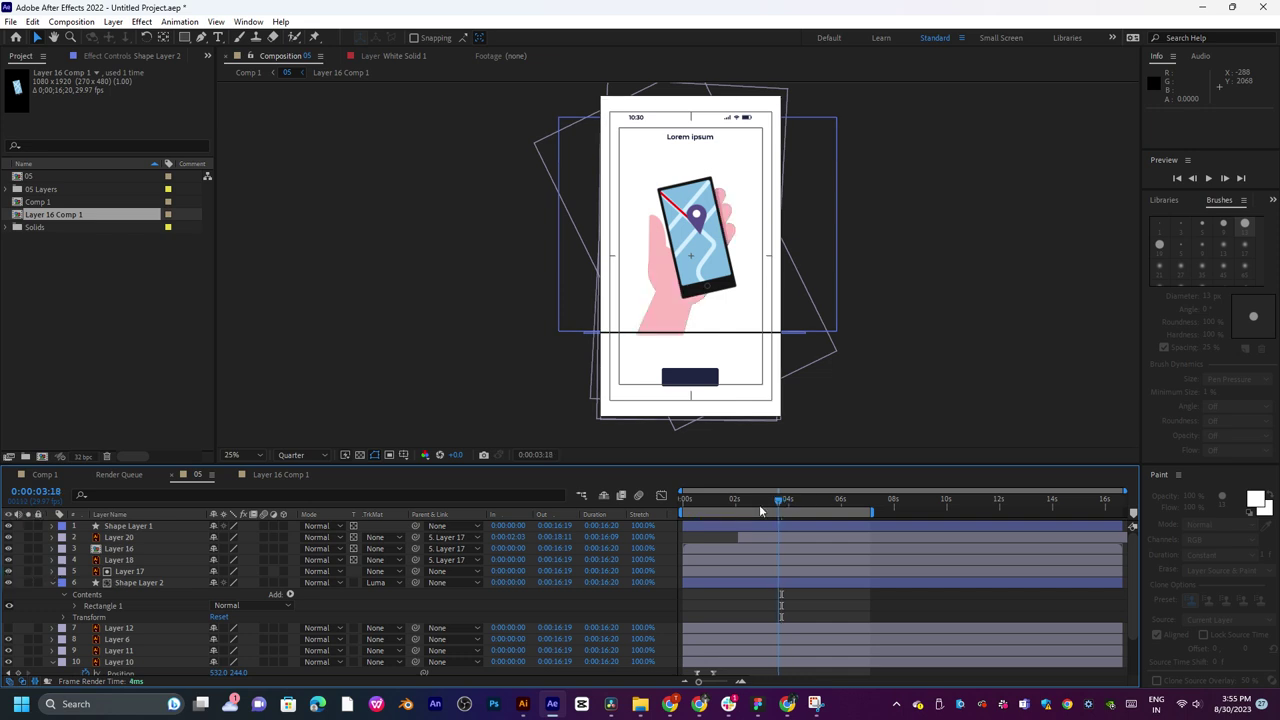
left_click_drag(782, 499, 706, 500)
key("space")
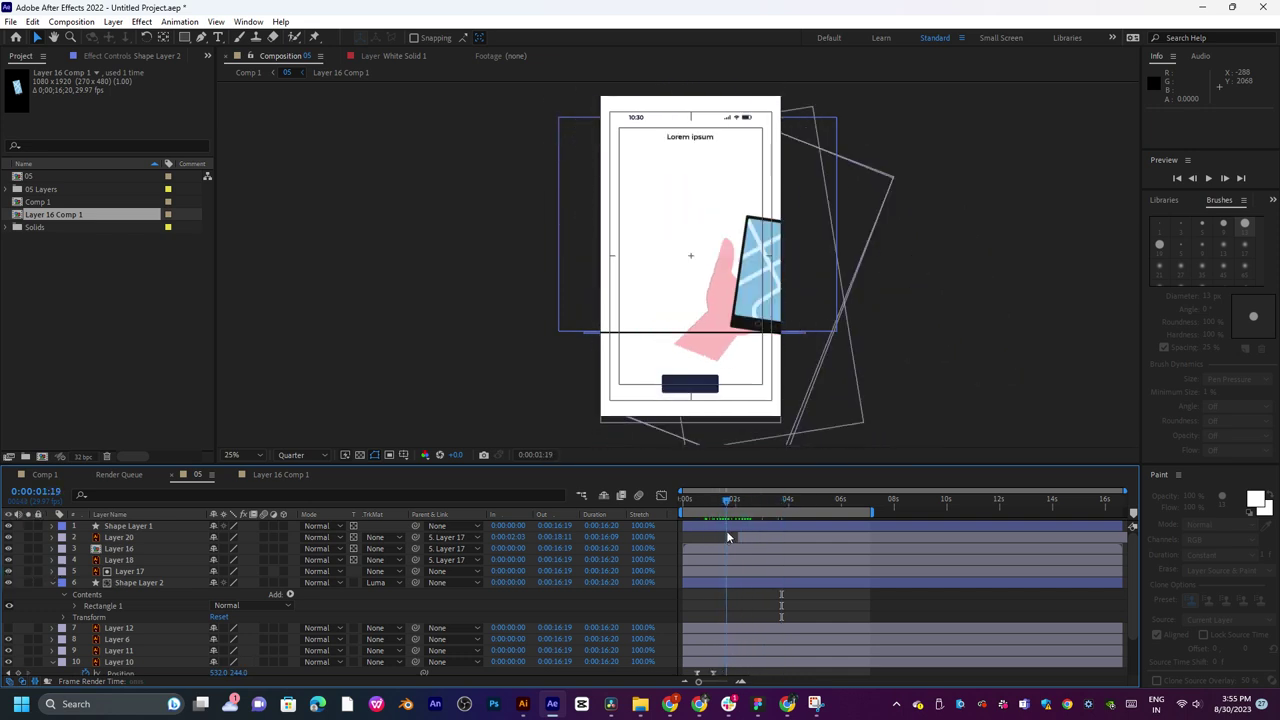
Try Alpha Inverted for Shape Layer 2's track matte from Layer 17, and set it to Alpha.
left_click(372, 582)
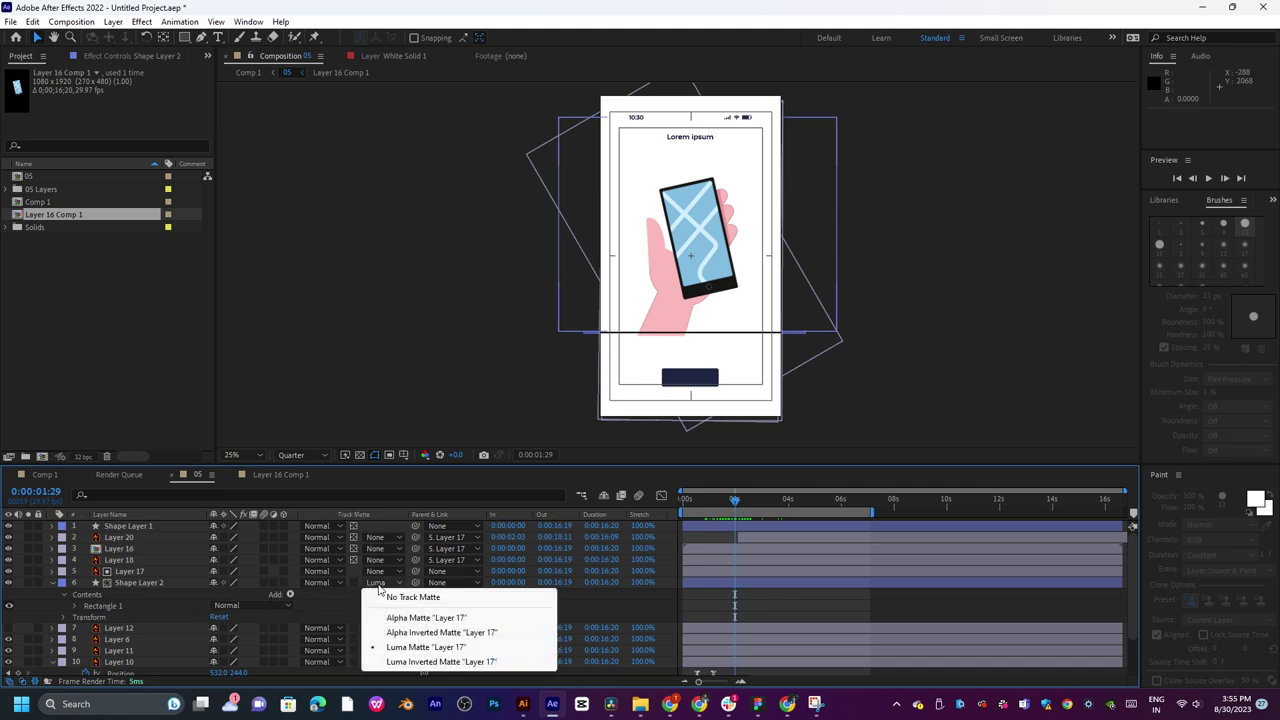
left_click(398, 633)
left_click(380, 585)
left_click(392, 617)
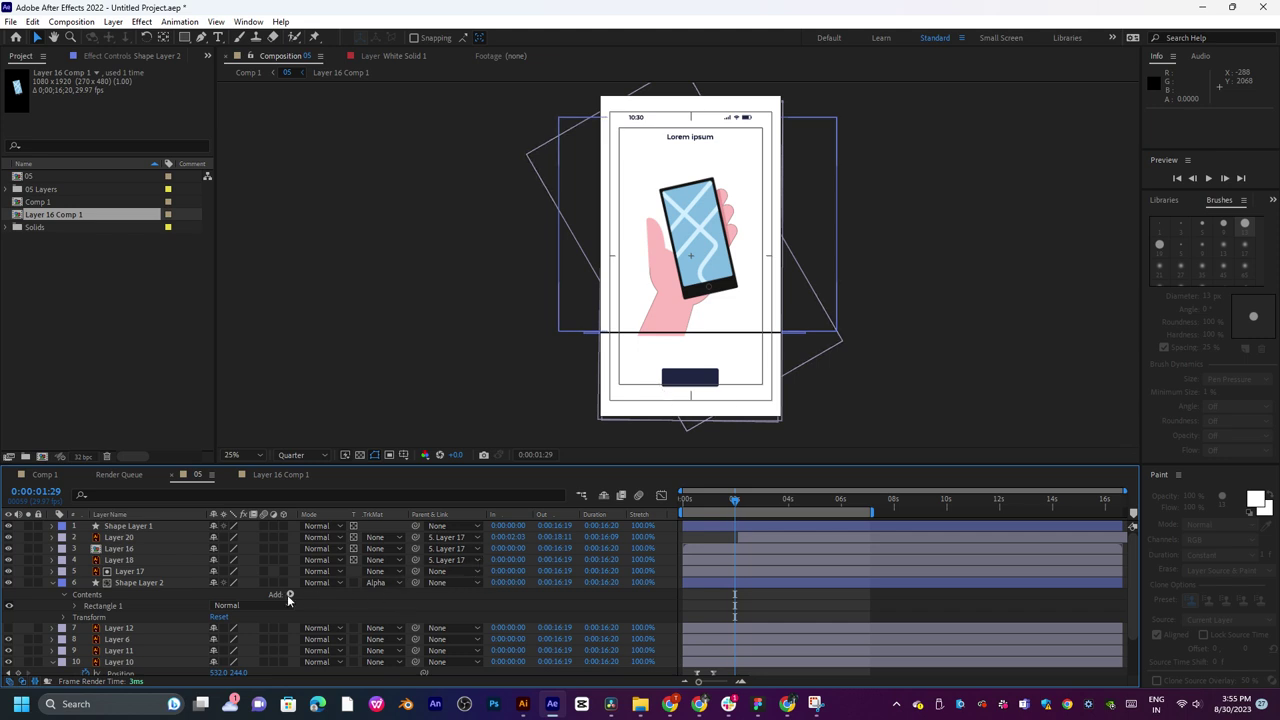
Switch the five layers from Shape Layer 1 to Layer 17 to bicubic sampling and preview the hand animation.
left_click(137, 583)
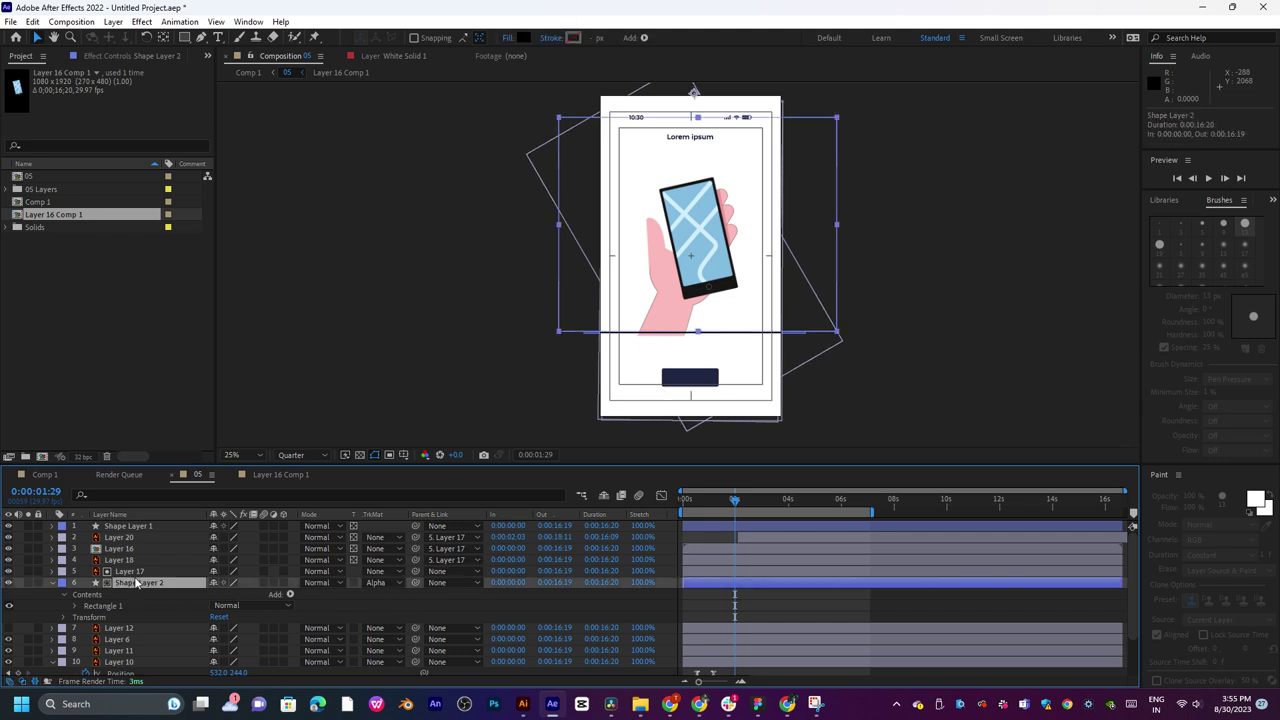
left_click(139, 571)
left_click(153, 517)
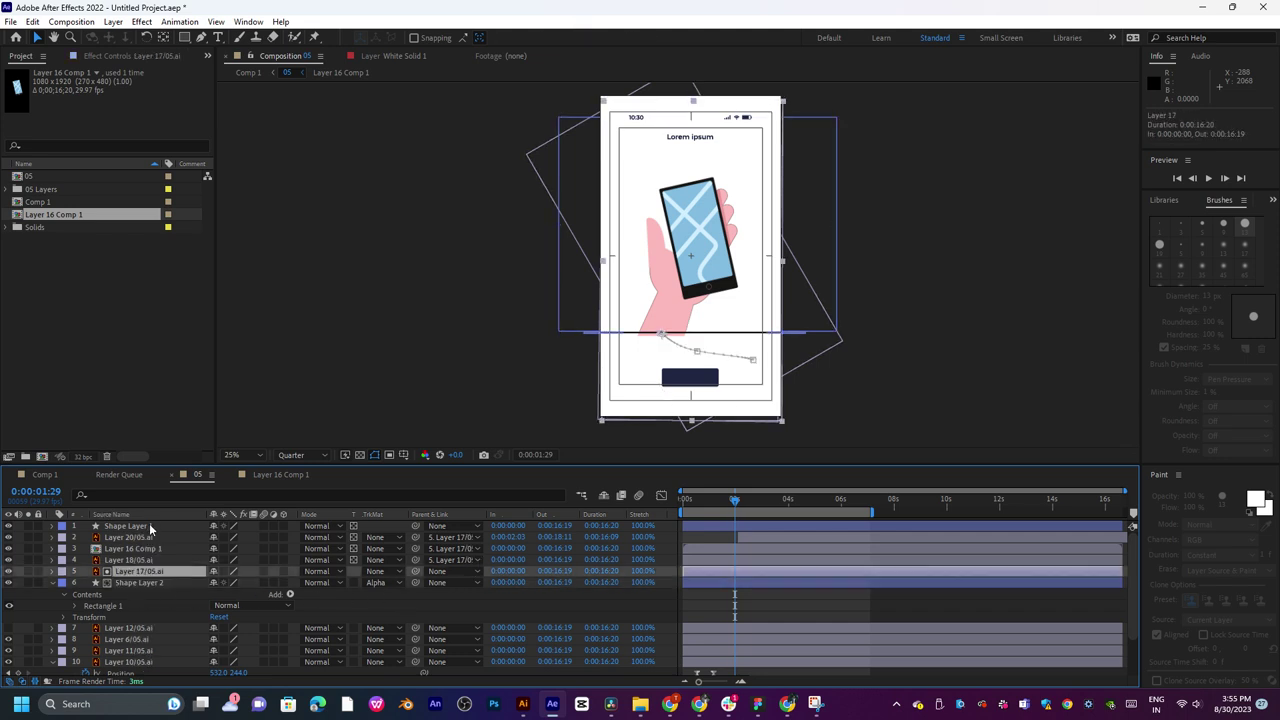
left_click(151, 525, "shift")
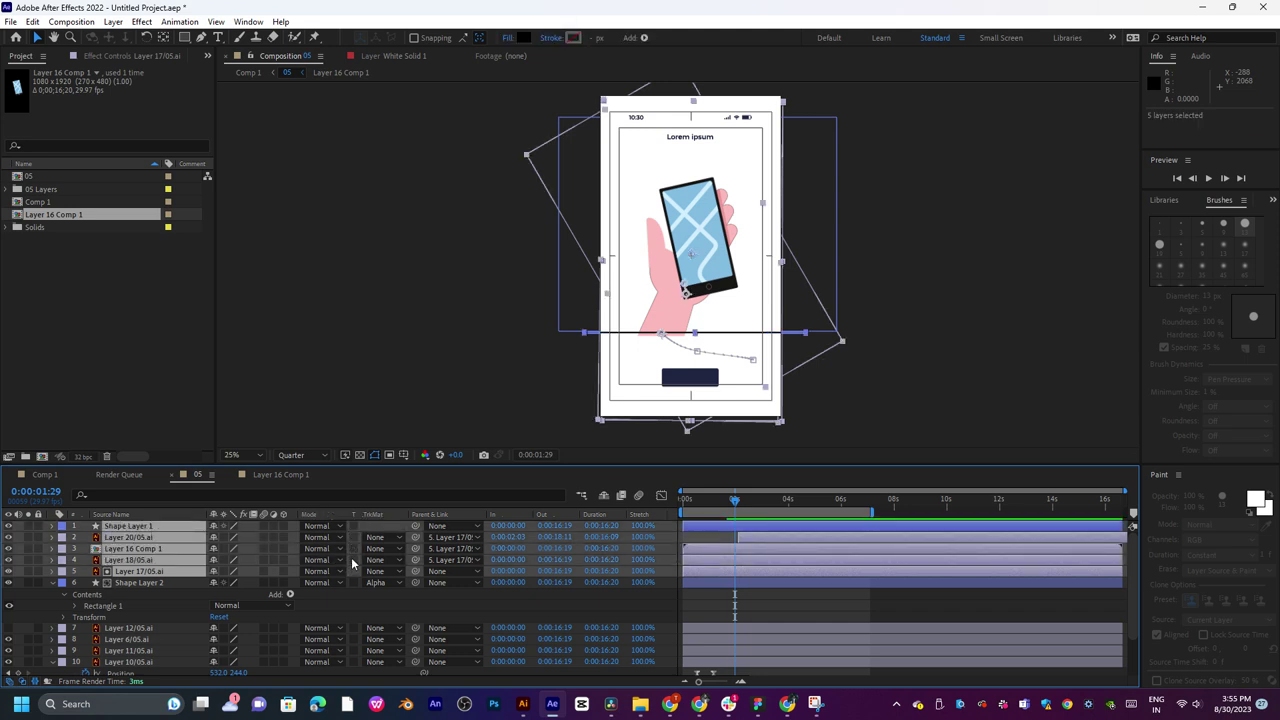
left_click_drag(272, 527, 276, 556)
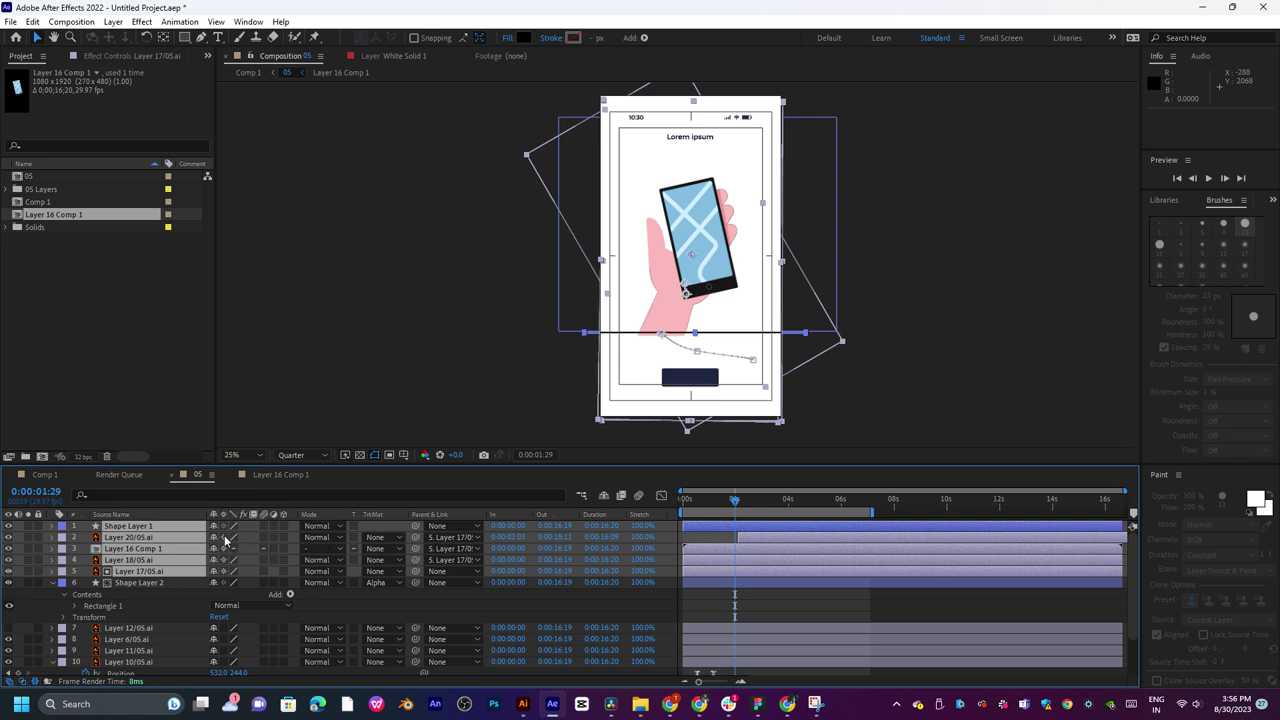
left_click(236, 541)
mouse_move(737, 503)
left_mouse_down()
mouse_move(812, 510)
mouse_move(741, 515)
left_mouse_up()
key("space")
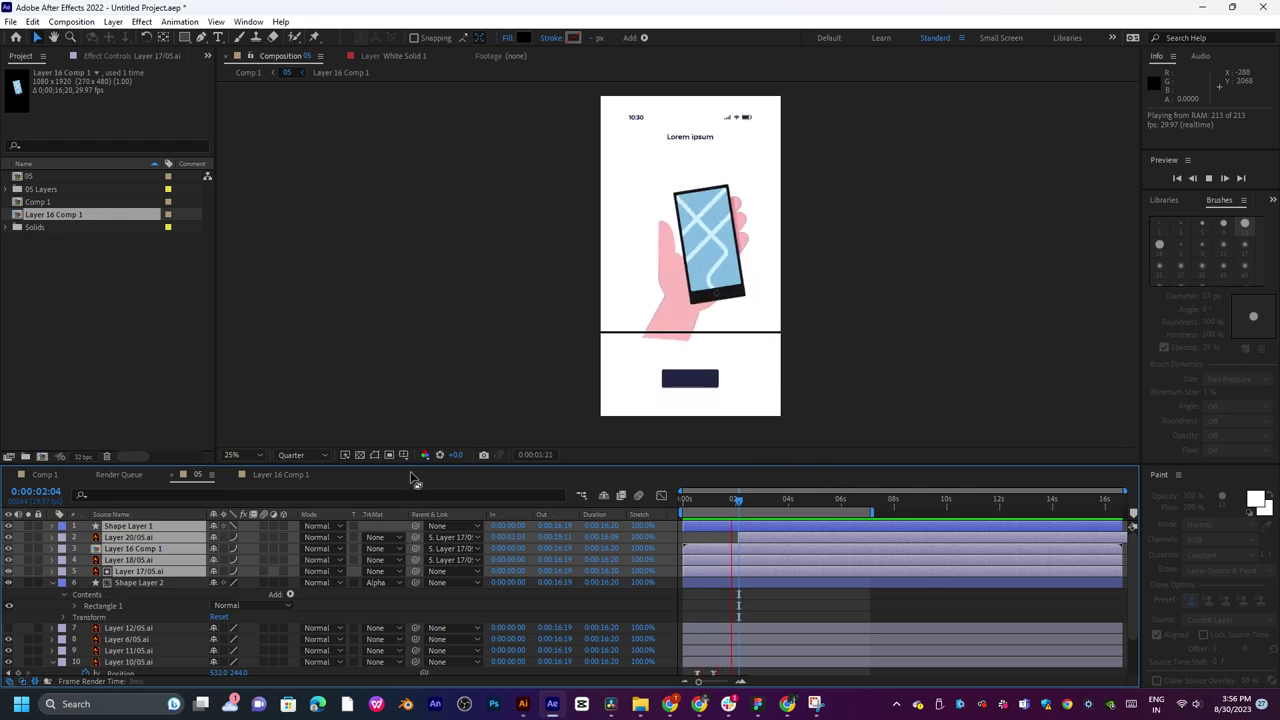
Close the Layer 16 Comp 1 timeline, return to Comp 1, and set the current time to 0:00:02:06.
left_click(285, 481)
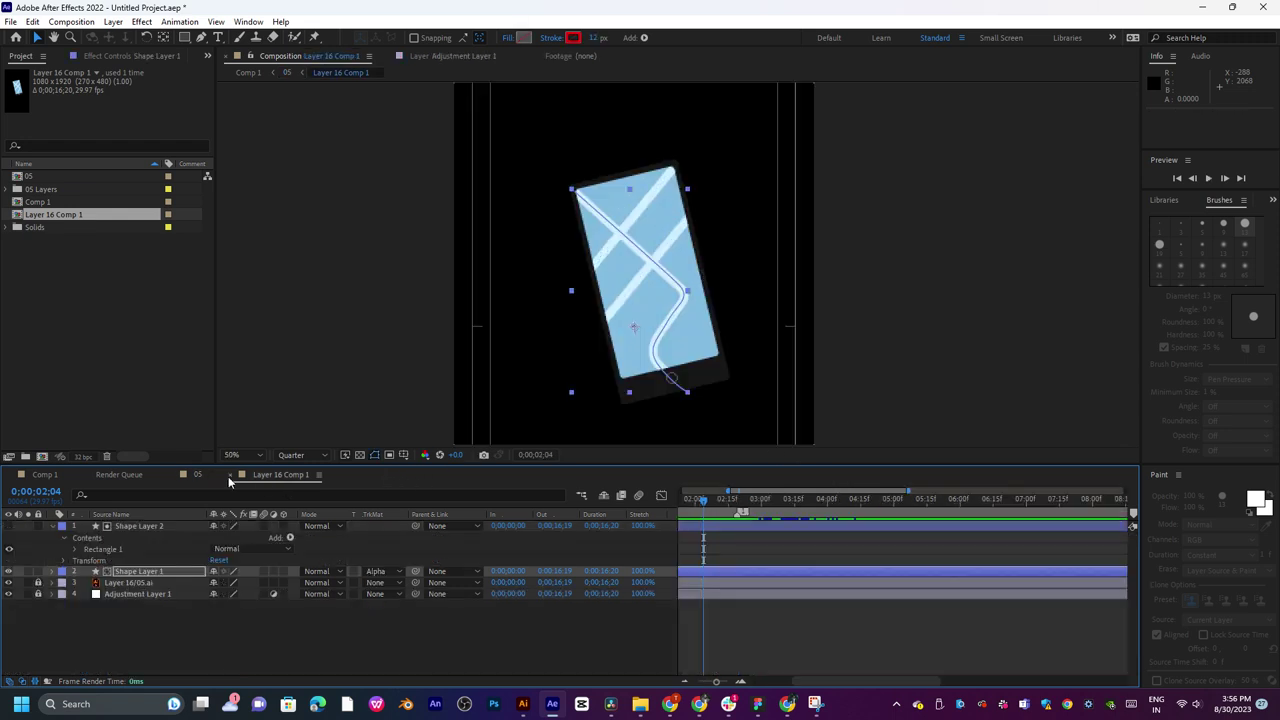
left_click(231, 476)
left_click(100, 475)
left_click(89, 476)
left_click(42, 478)
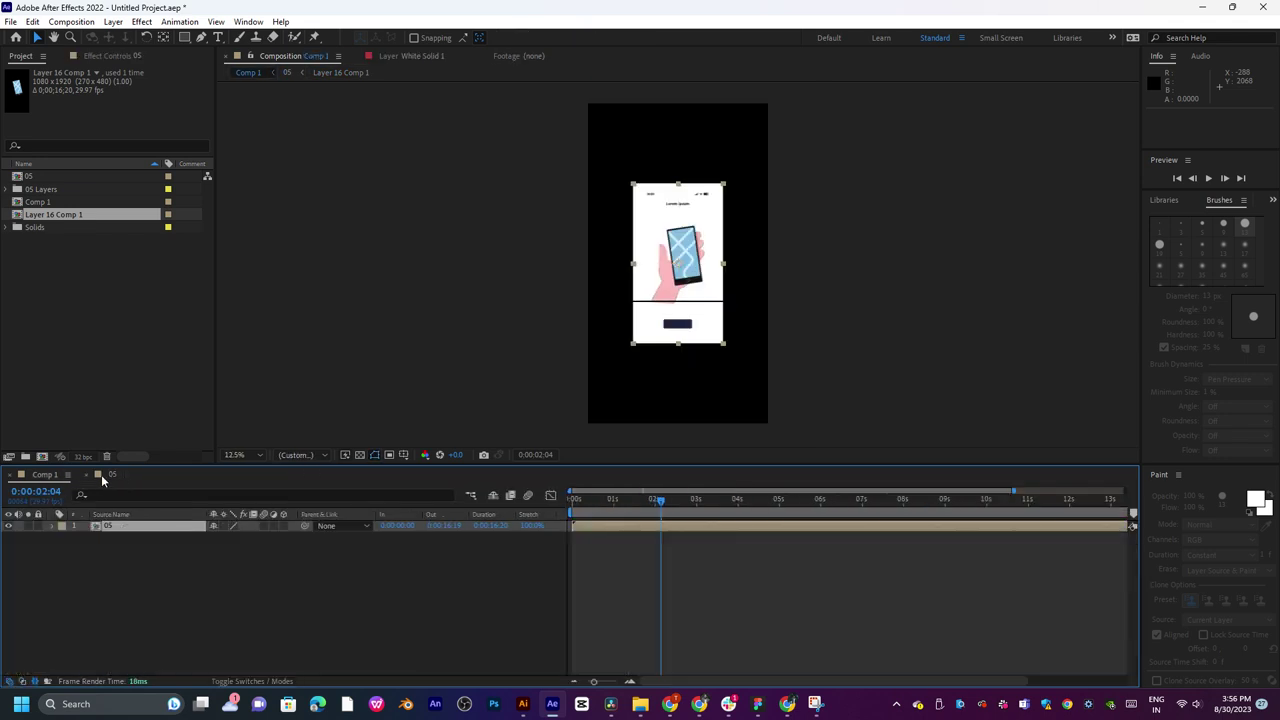
left_click_drag(707, 494, 663, 540)
left_click(469, 613)
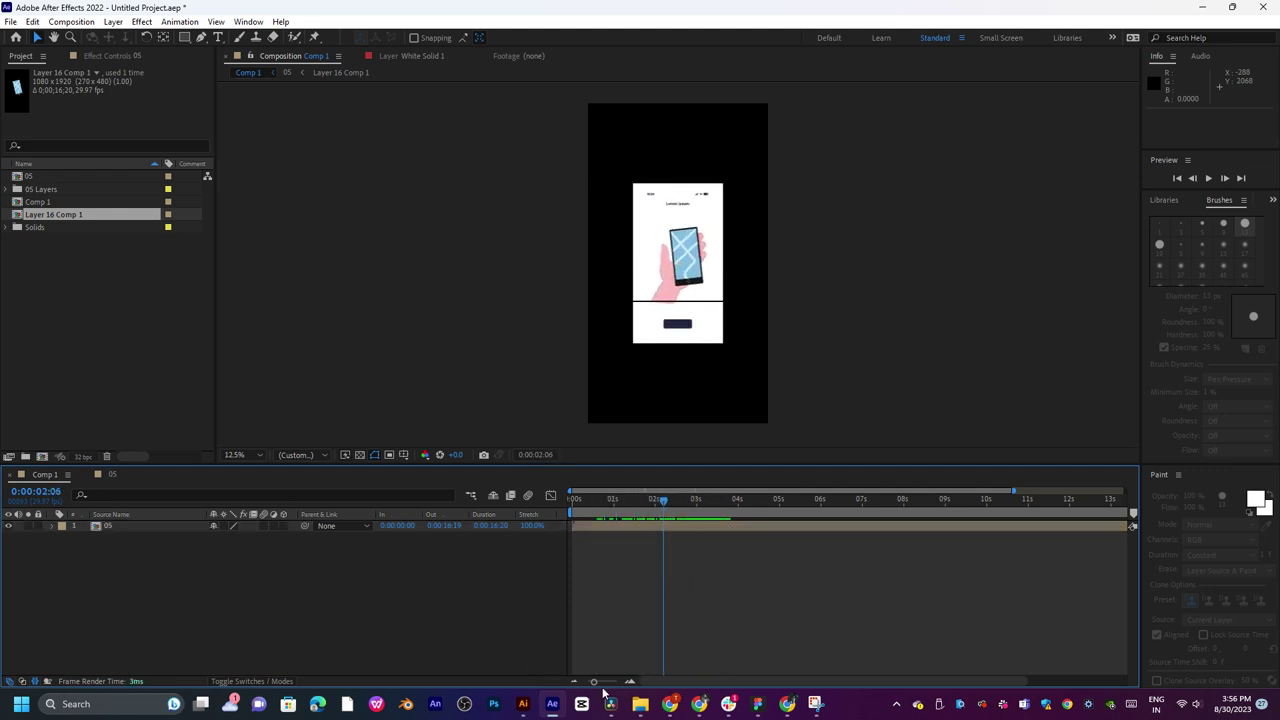
Import 04.ai from folder 02 into Comp 1 above layer 05, as a composition with Document Size footage dimensions.
left_click(641, 706)
left_click(702, 637)
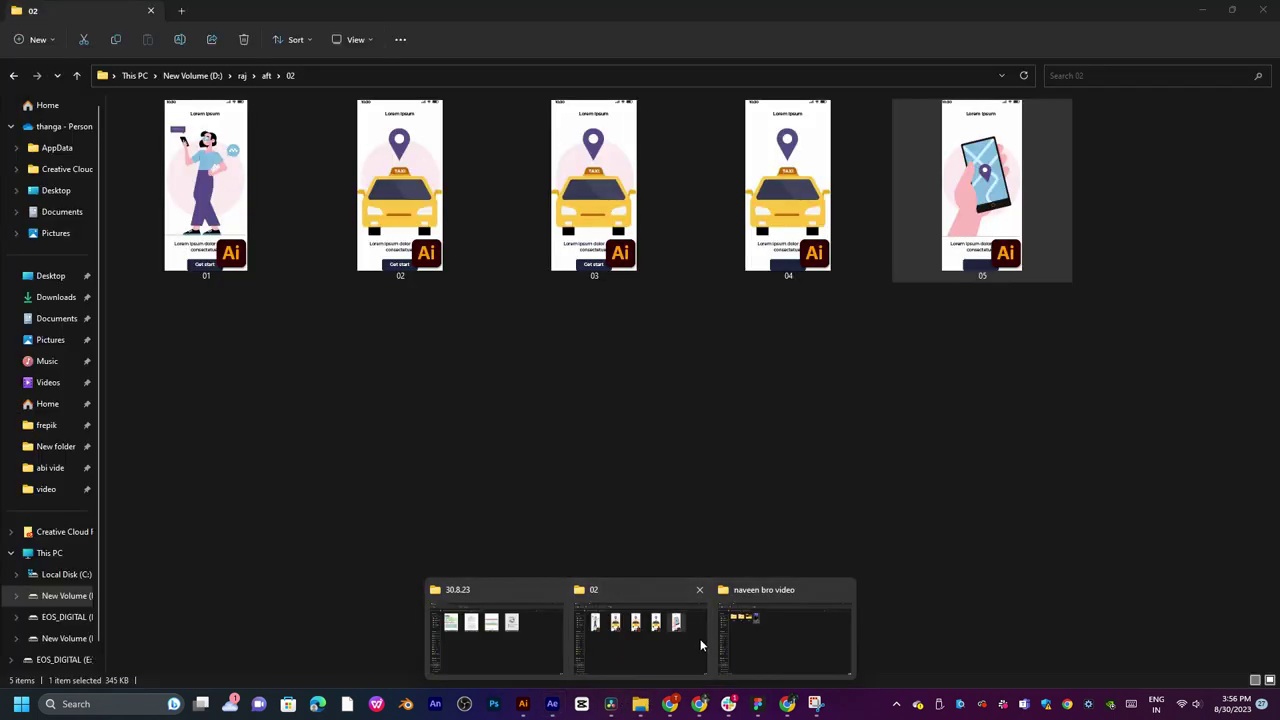
left_click(627, 136)
left_click_drag(777, 174, 240, 548)
key("alt+Tab")
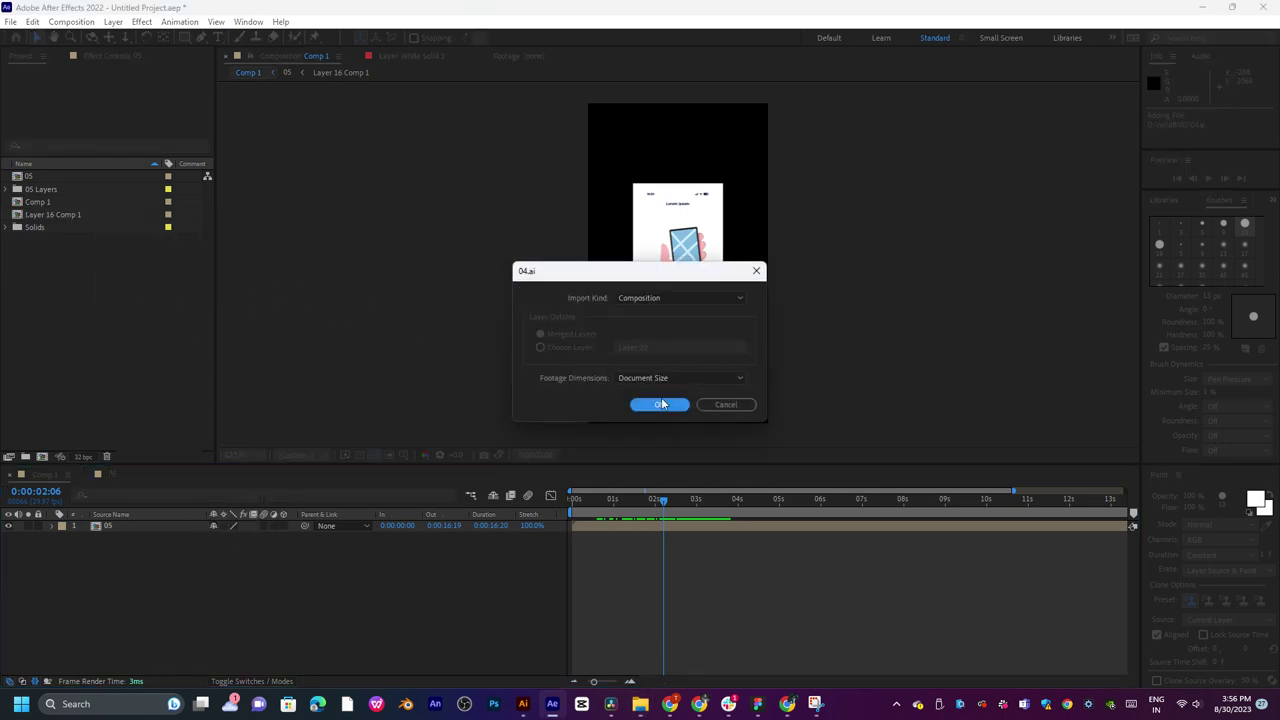
left_click(655, 401)
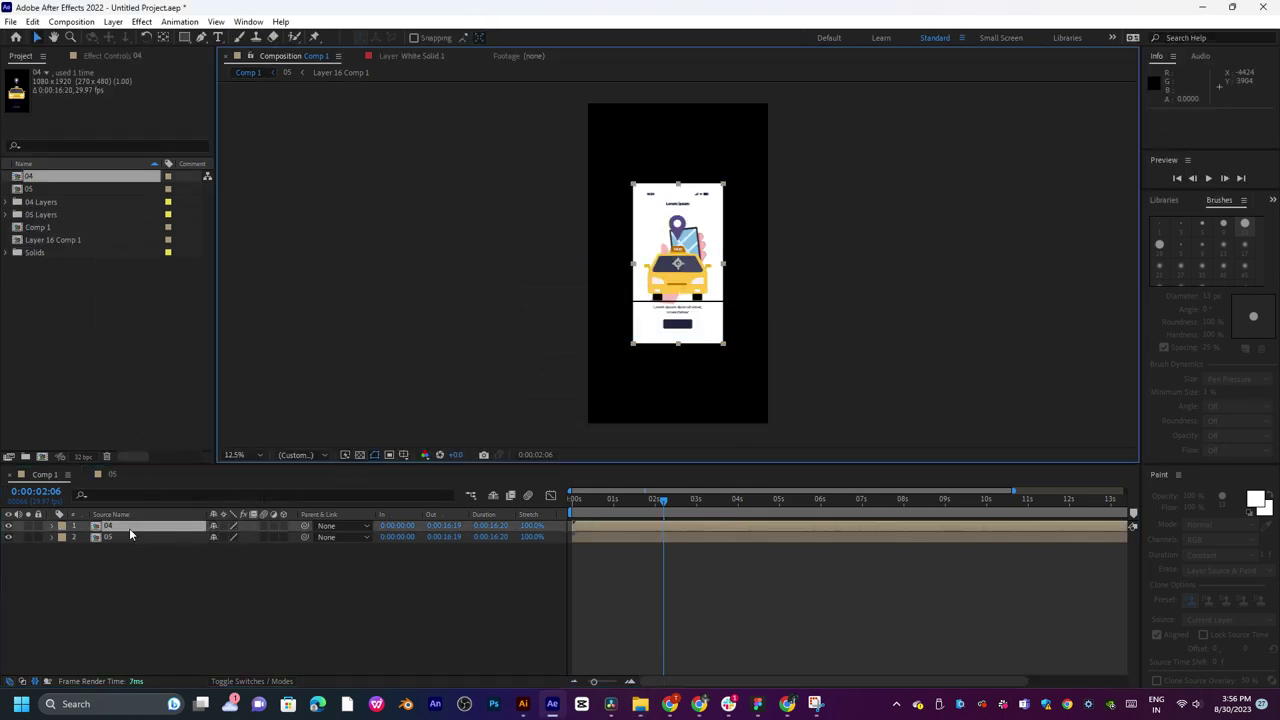
Open composition 04, add a white solid, and place it beneath all the other layers as the background.
double_click(129, 527)
scroll(700, 280, "up", 1)
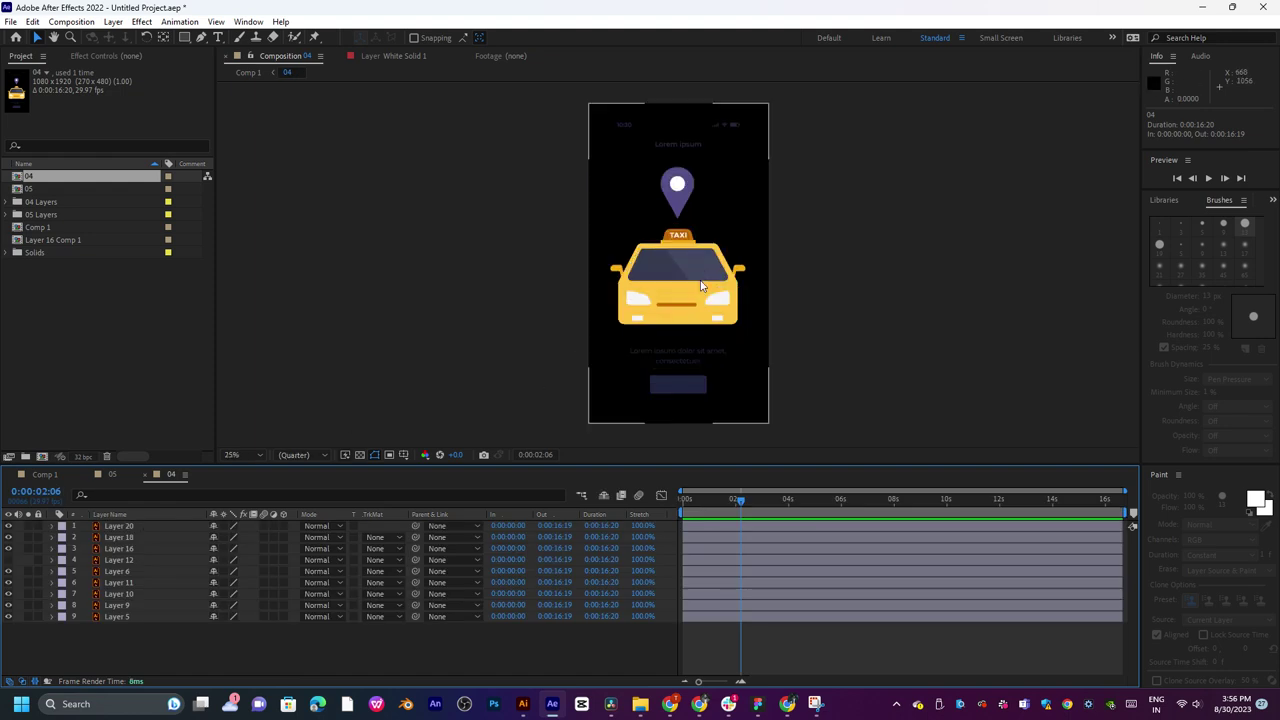
right_click(336, 638)
mouse_move(484, 464)
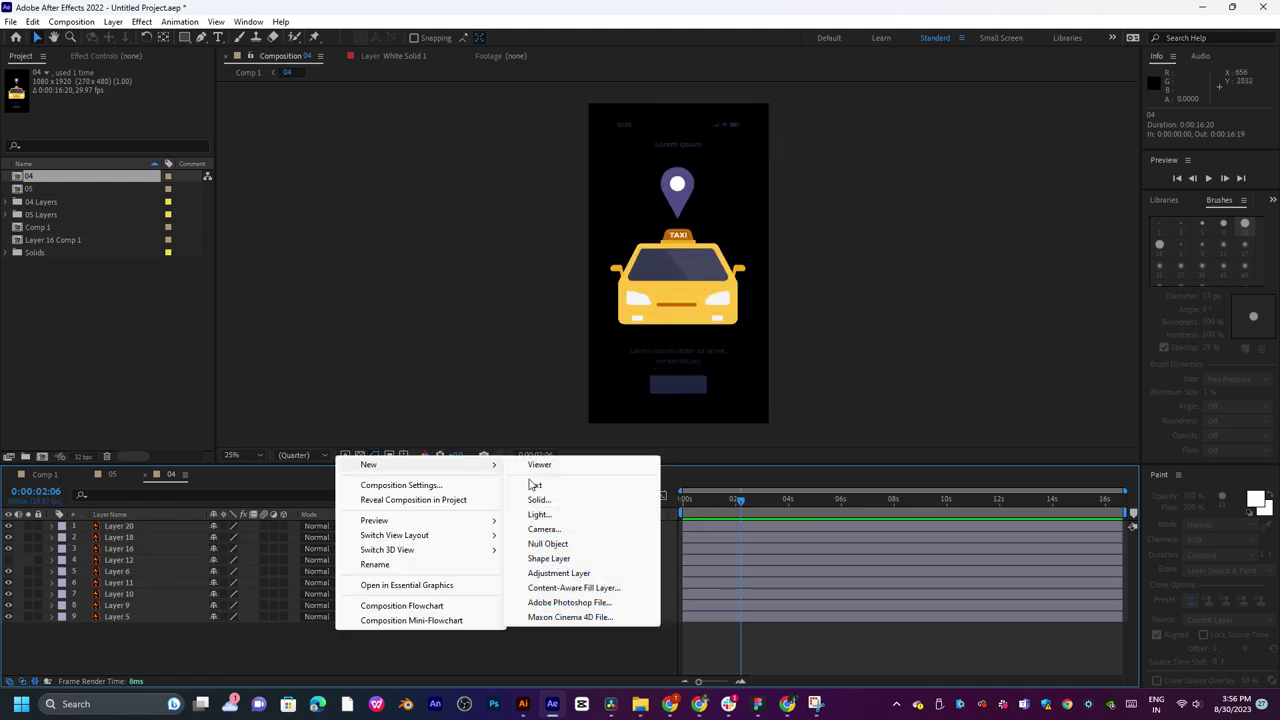
left_click(574, 504)
left_click(694, 466)
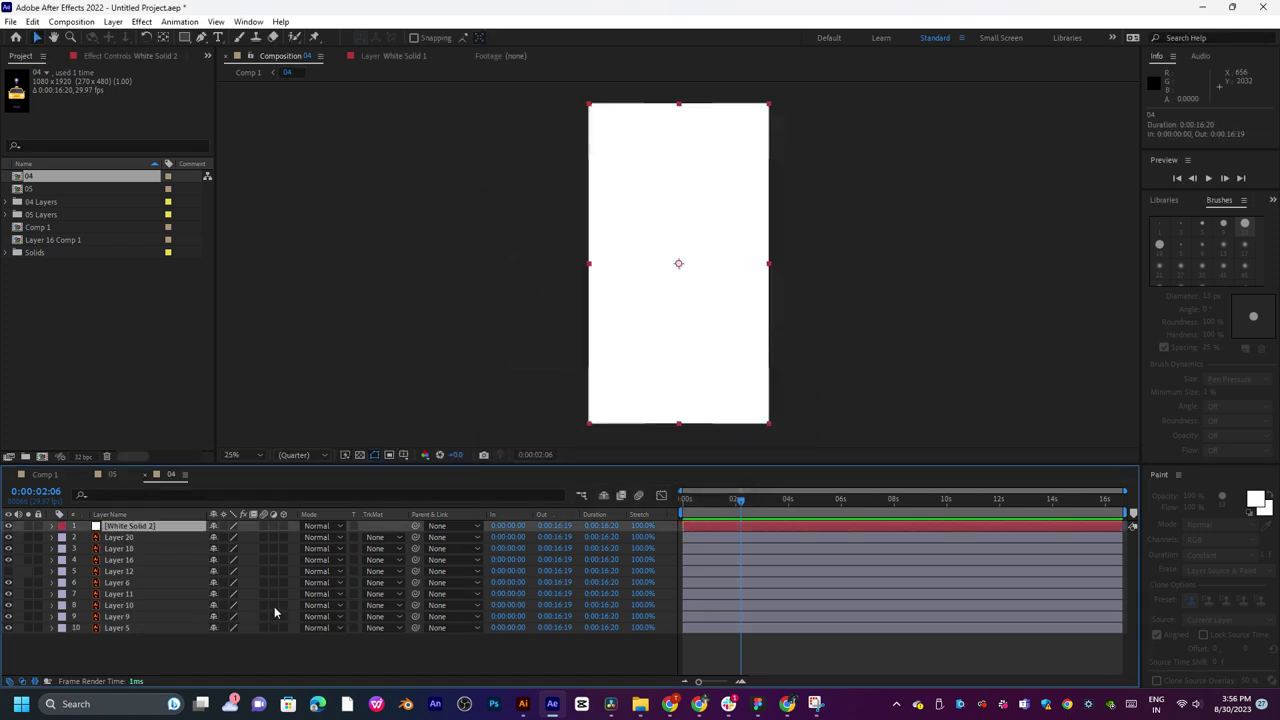
left_click_drag(175, 528, 163, 633)
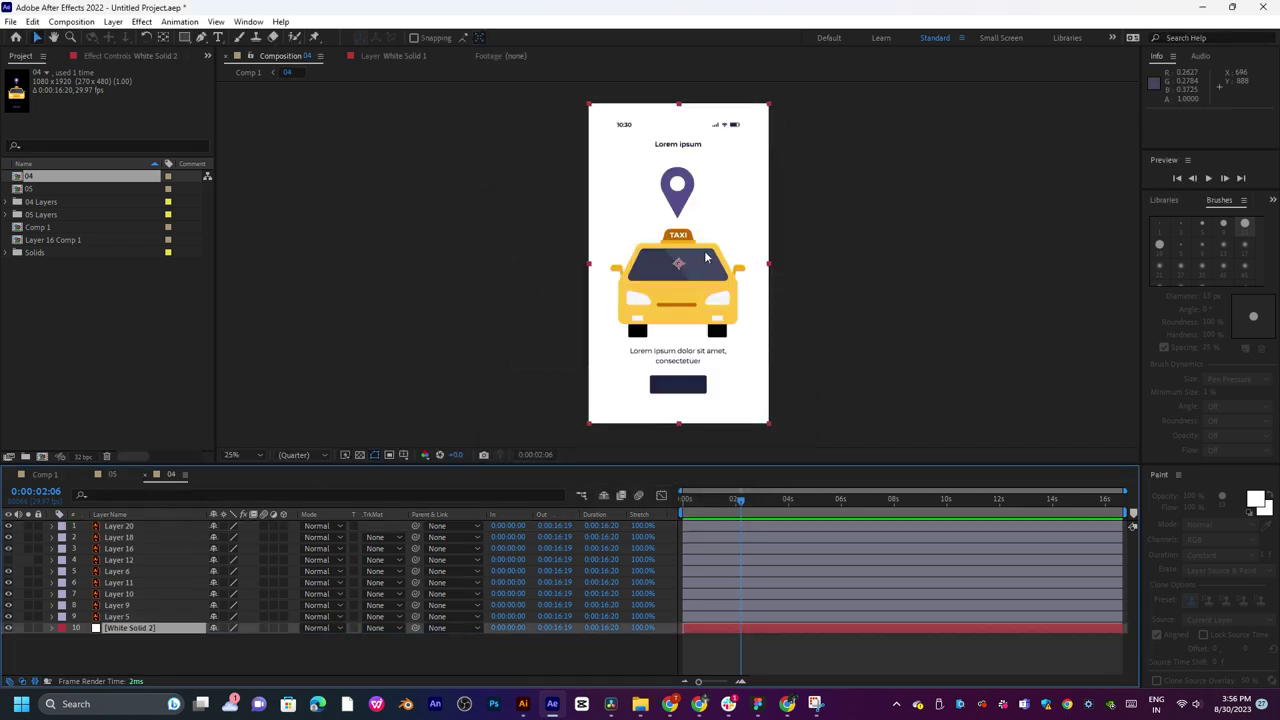
scroll(705, 258, "up", 2)
scroll(705, 258, "down", 2)
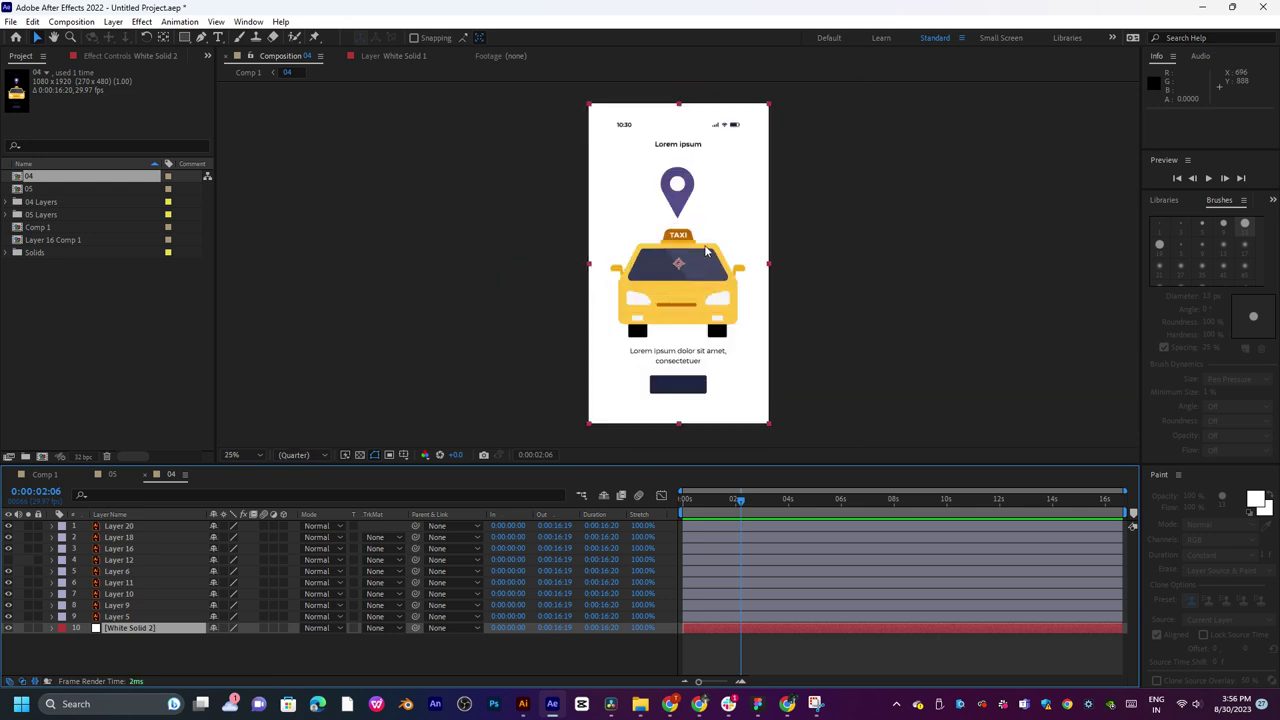